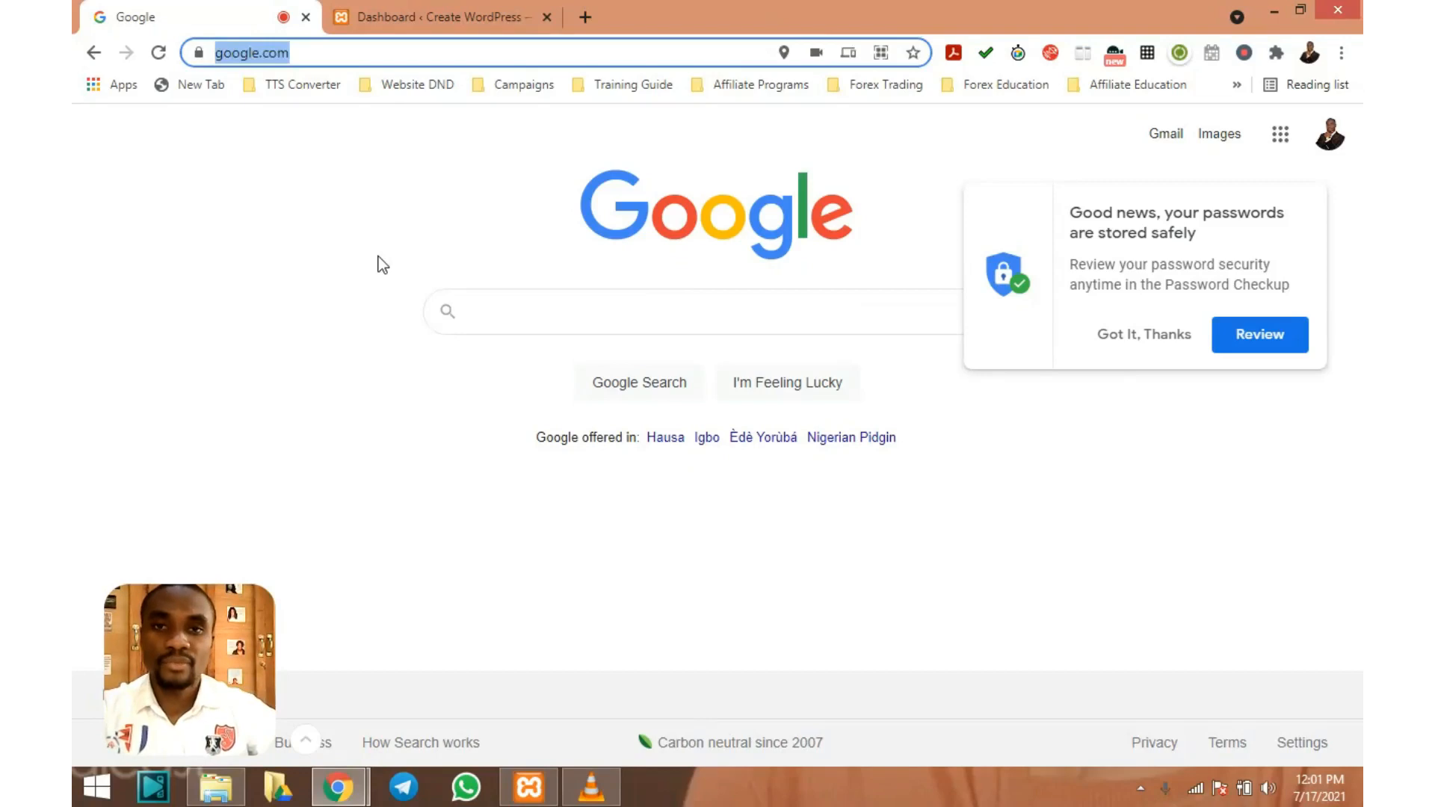
Go to the local site's WordPress admin dashboard at localhost:7882/mywpsite/wp-admin/
type("lo")
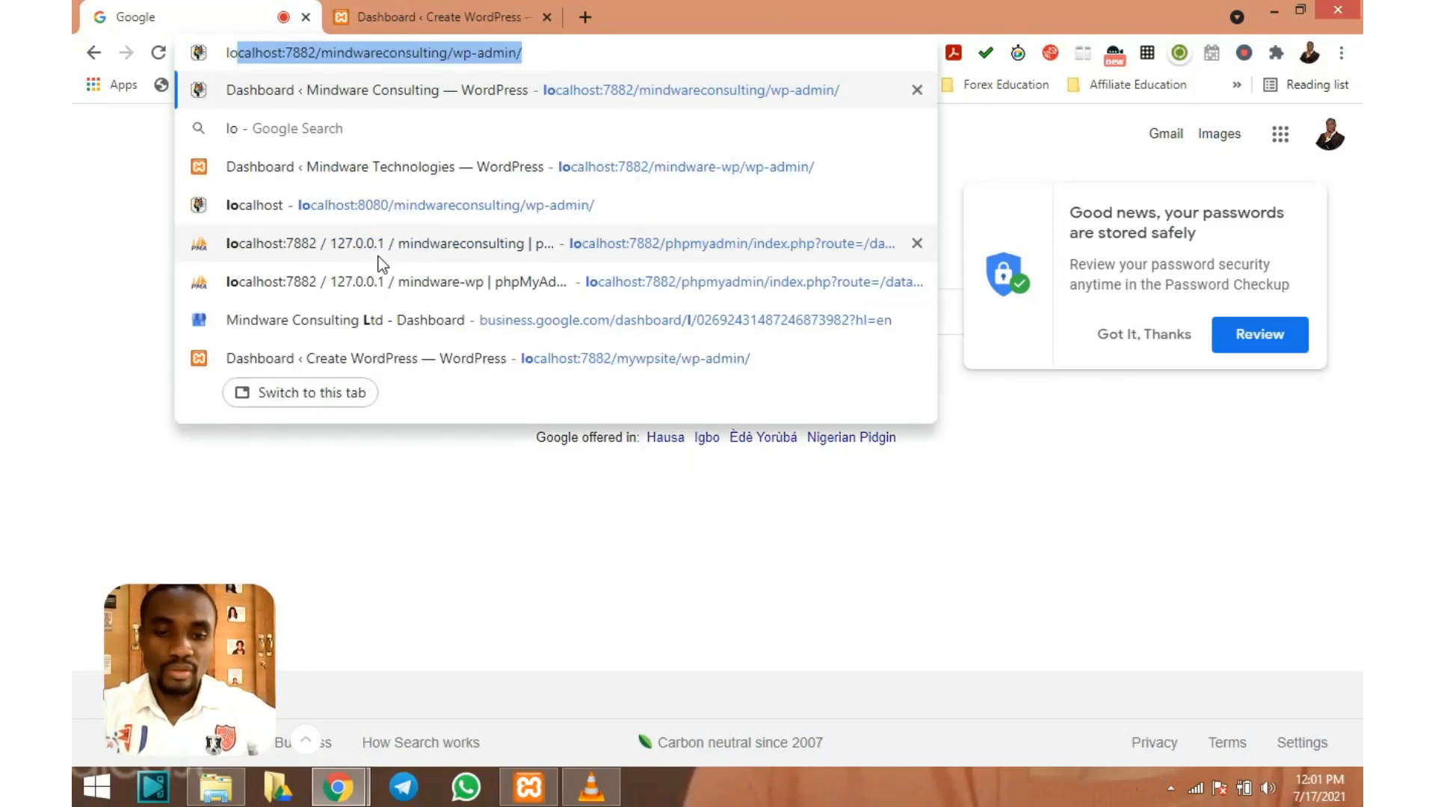
type("cal")
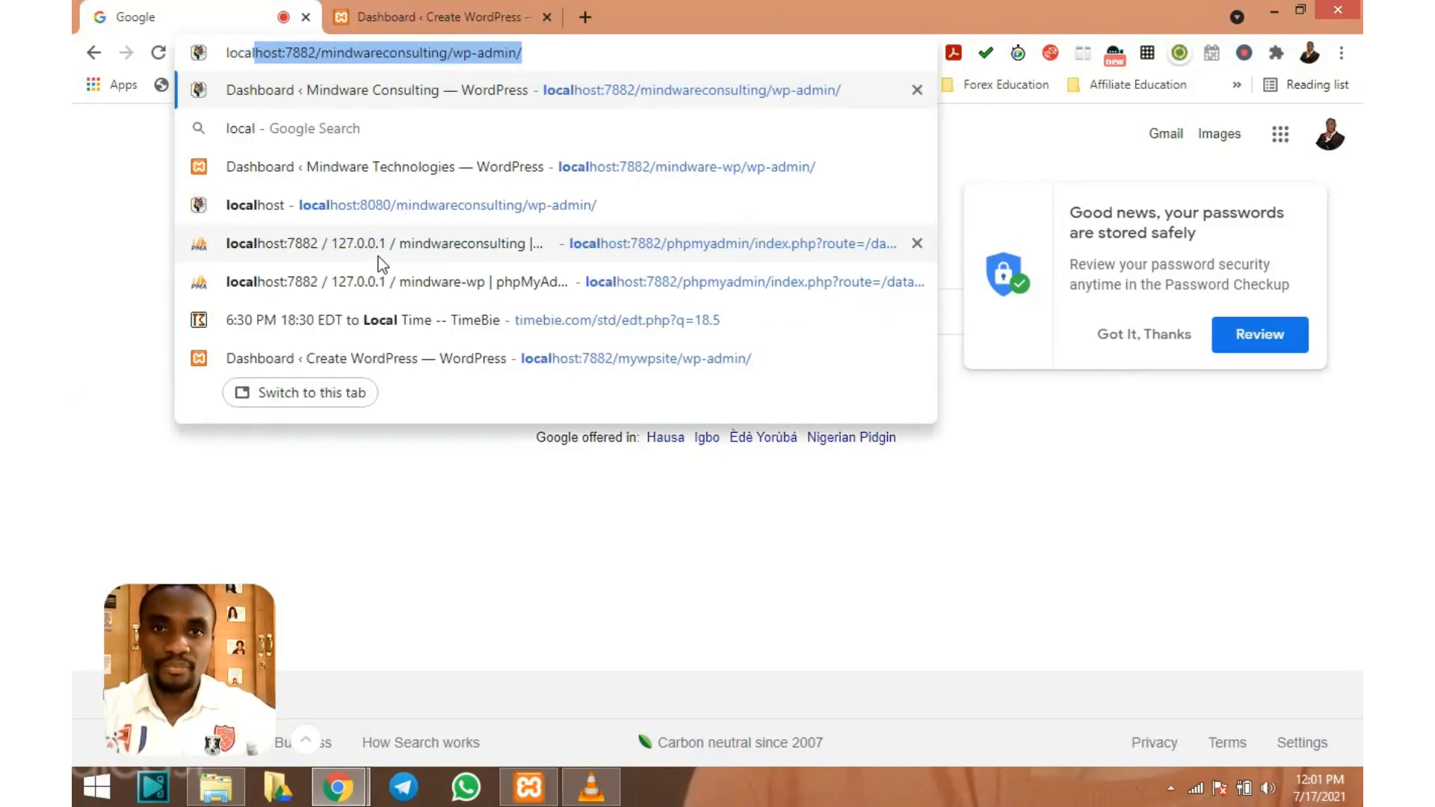
type("h")
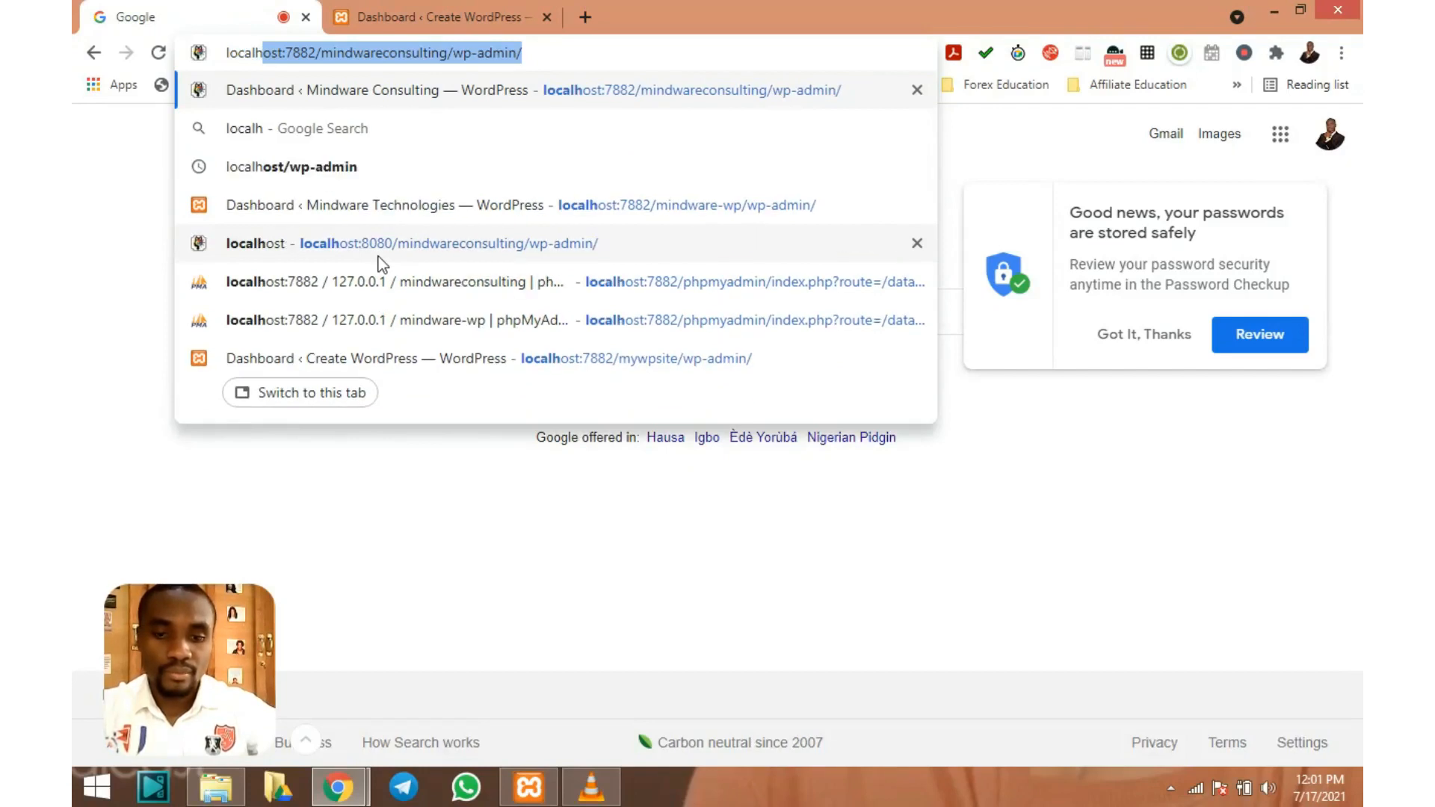
type("ost")
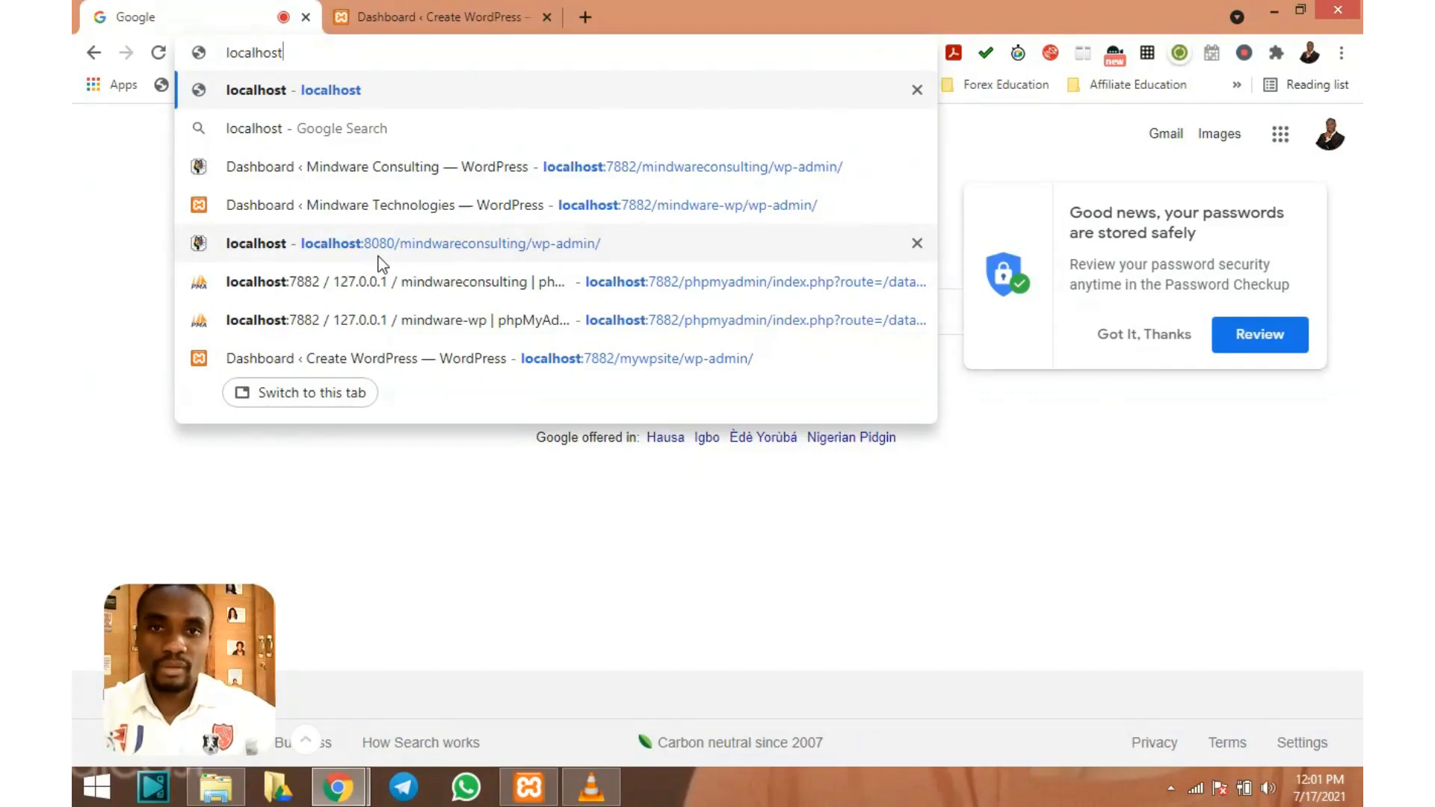
left_click(393, 359)
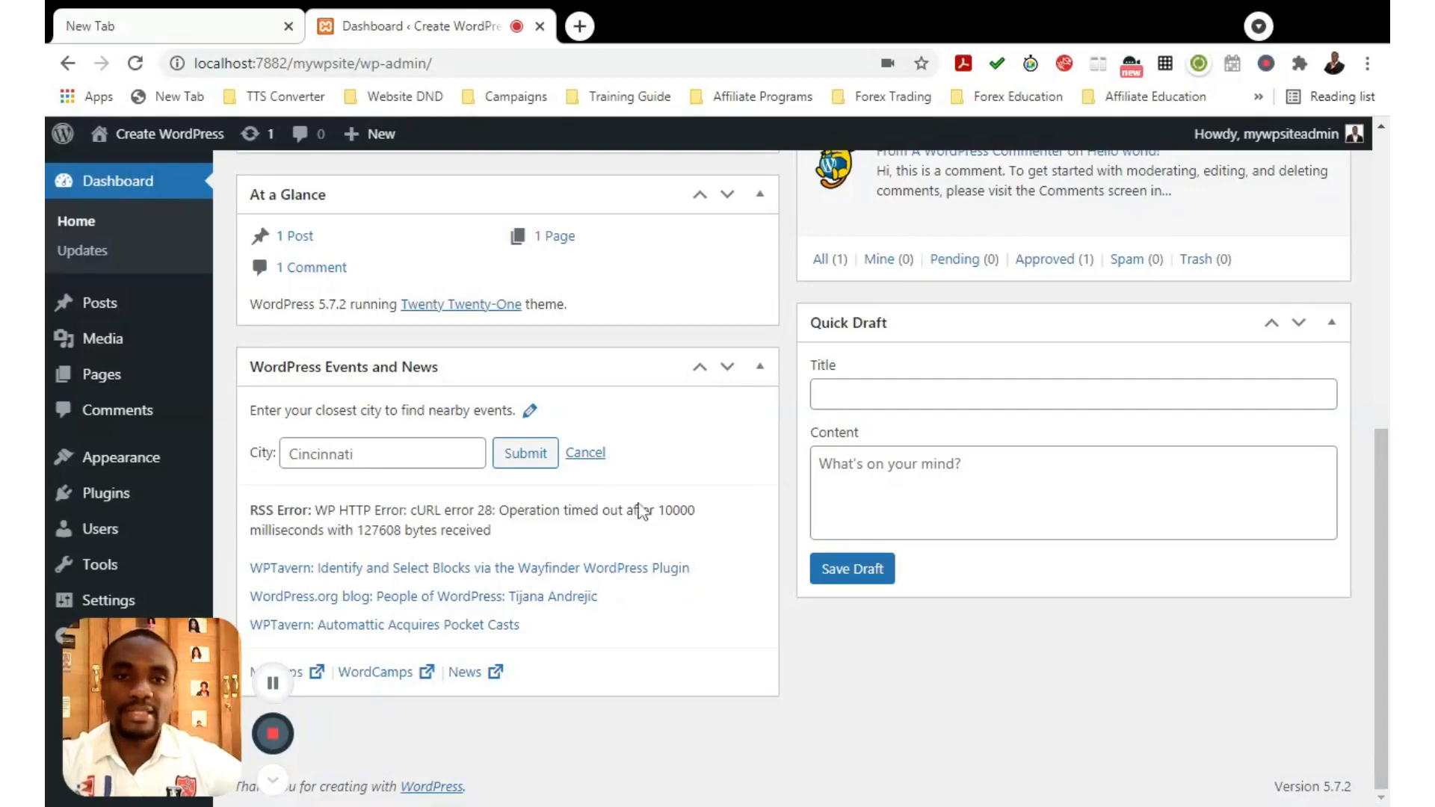
scroll(737, 544, "up", 1)
scroll(738, 541, "up", 6)
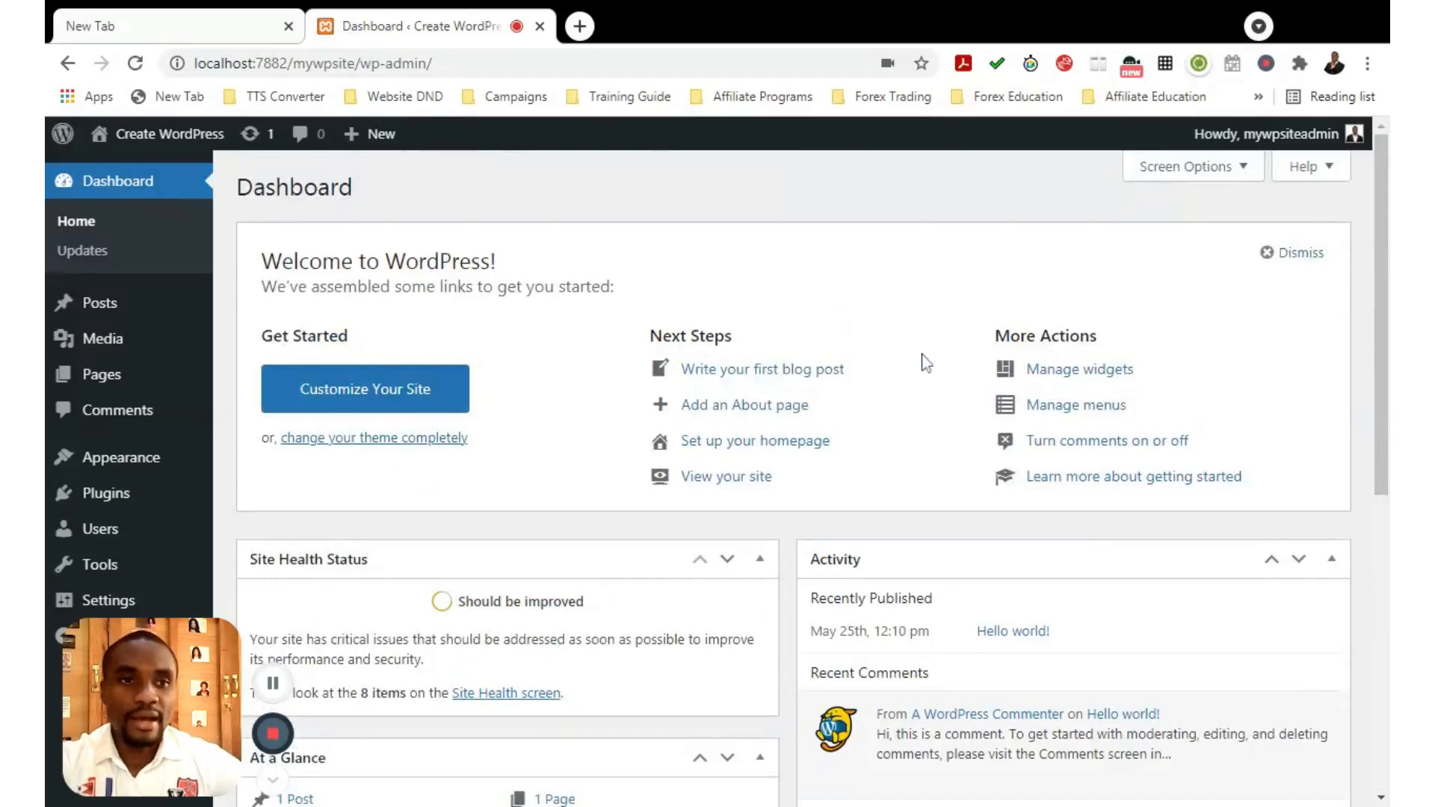
scroll(924, 361, "down", 4)
scroll(925, 361, "down", 3)
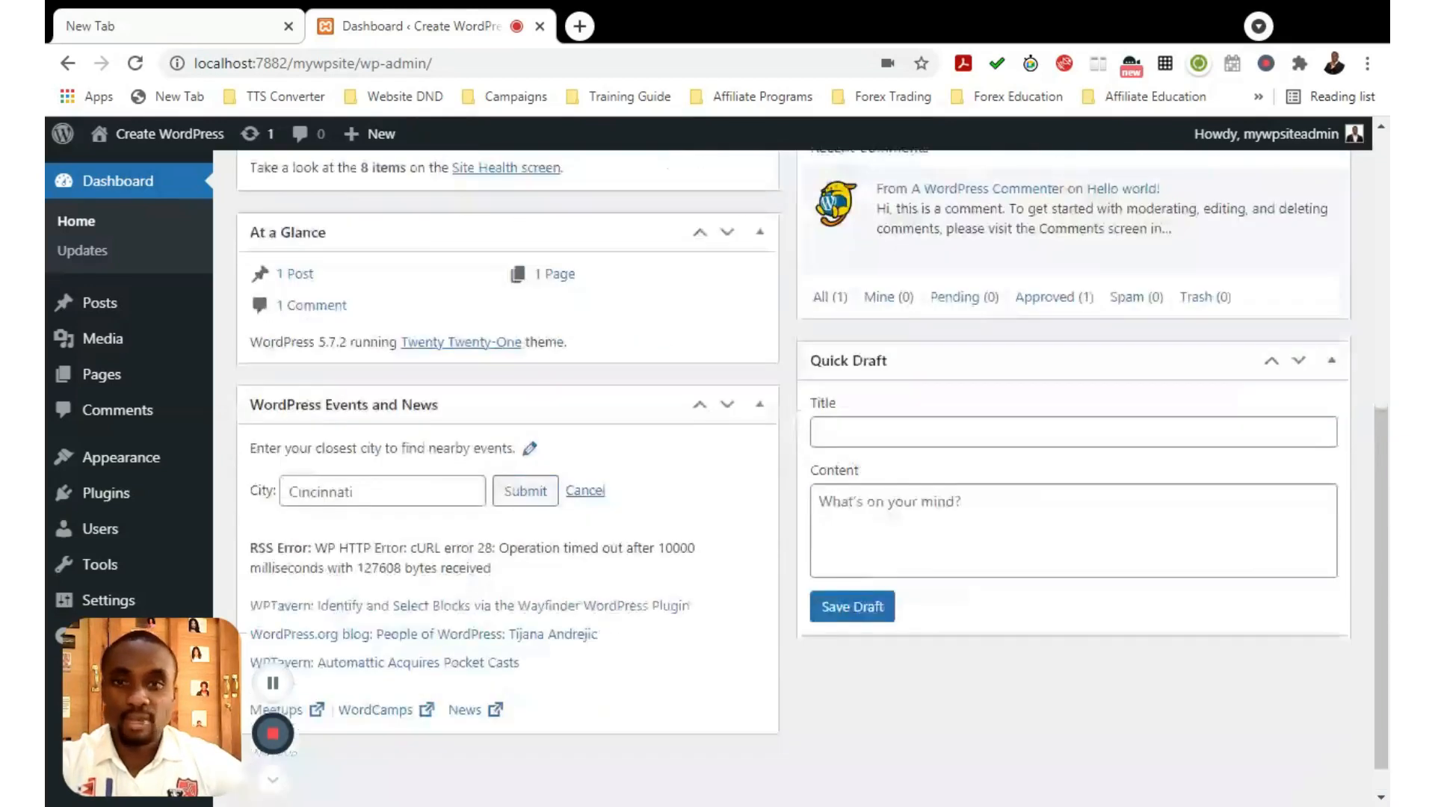
scroll(751, 441, "up", 7)
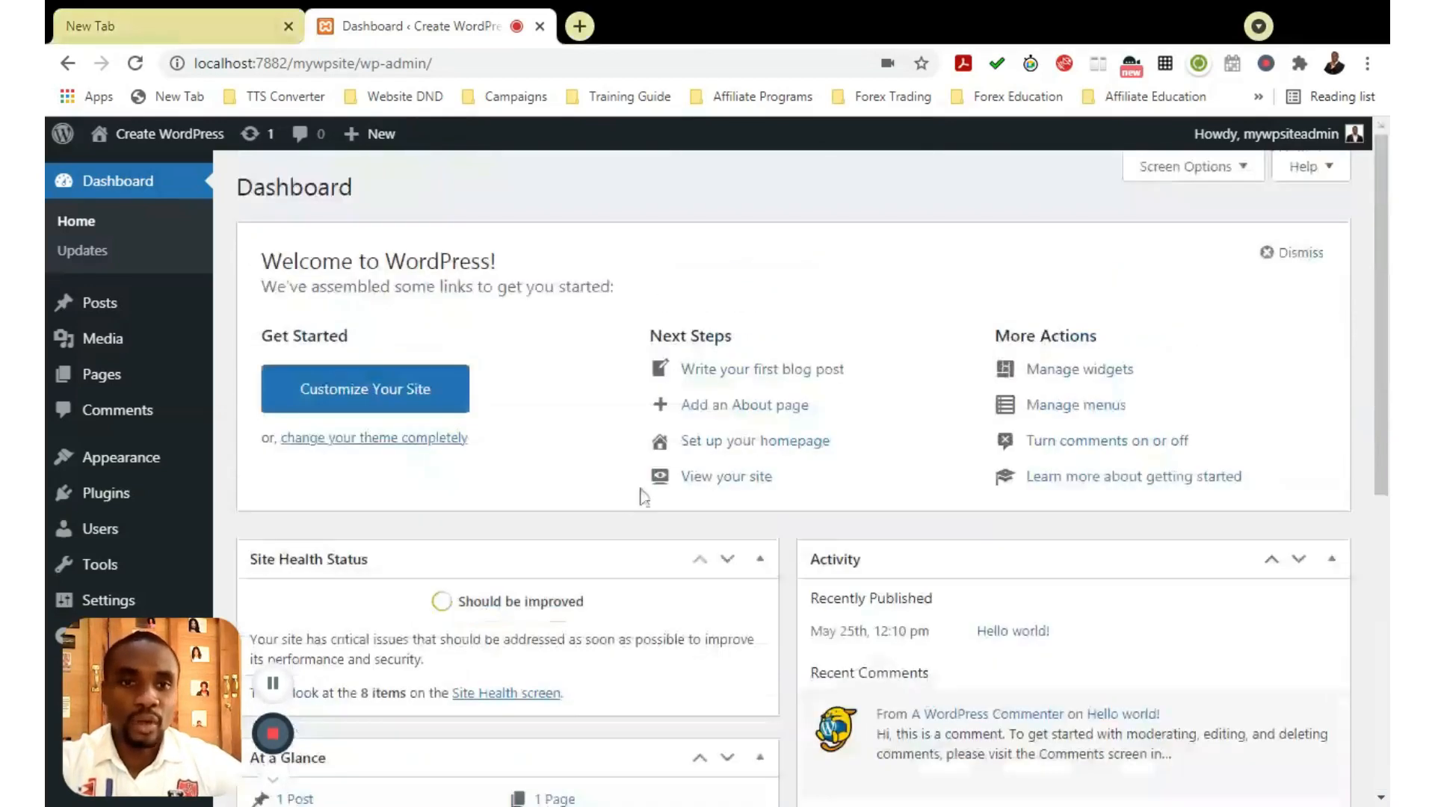
scroll(1137, 425, "down", 2)
scroll(1137, 425, "down", 4)
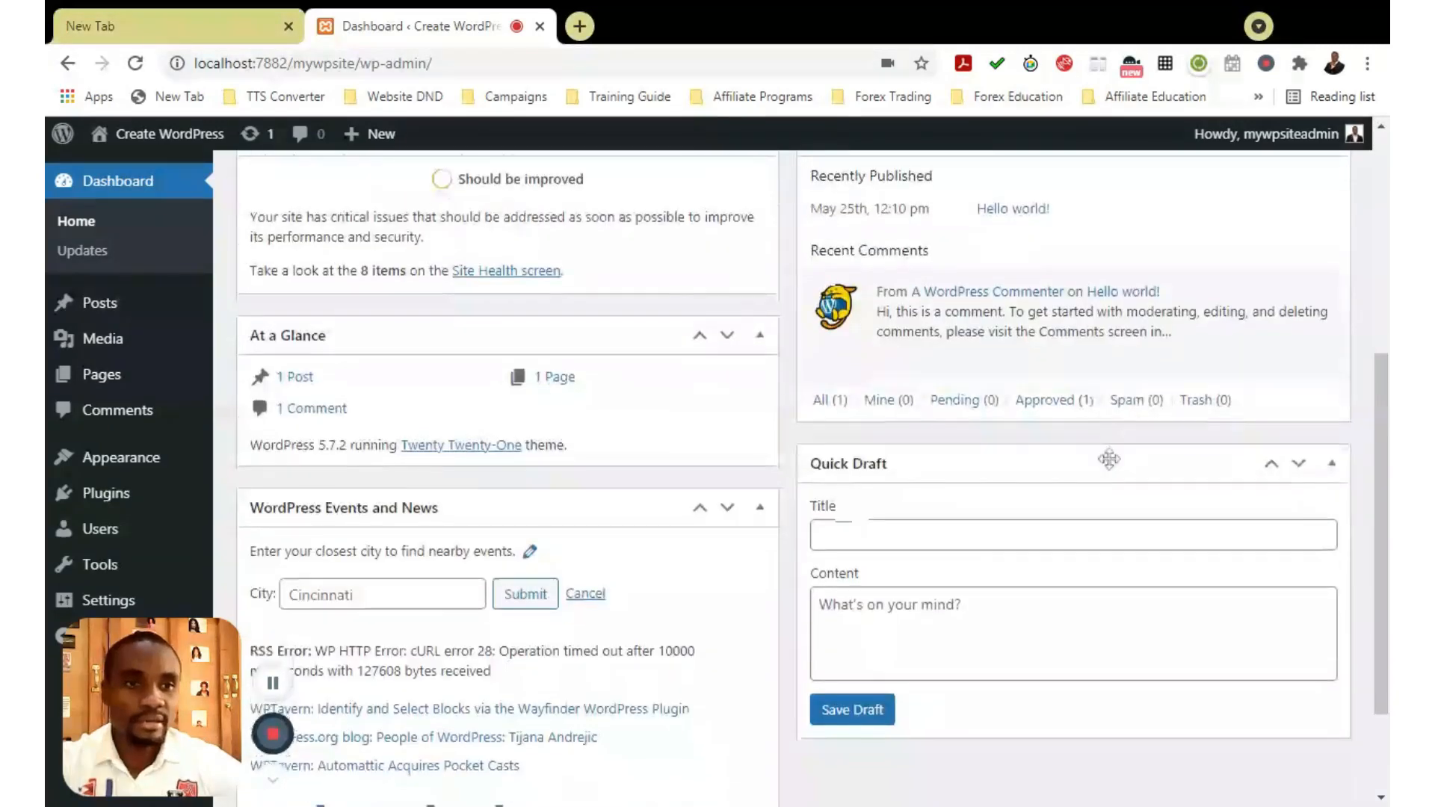
scroll(1109, 458, "down", 2)
scroll(636, 575, "up", 7)
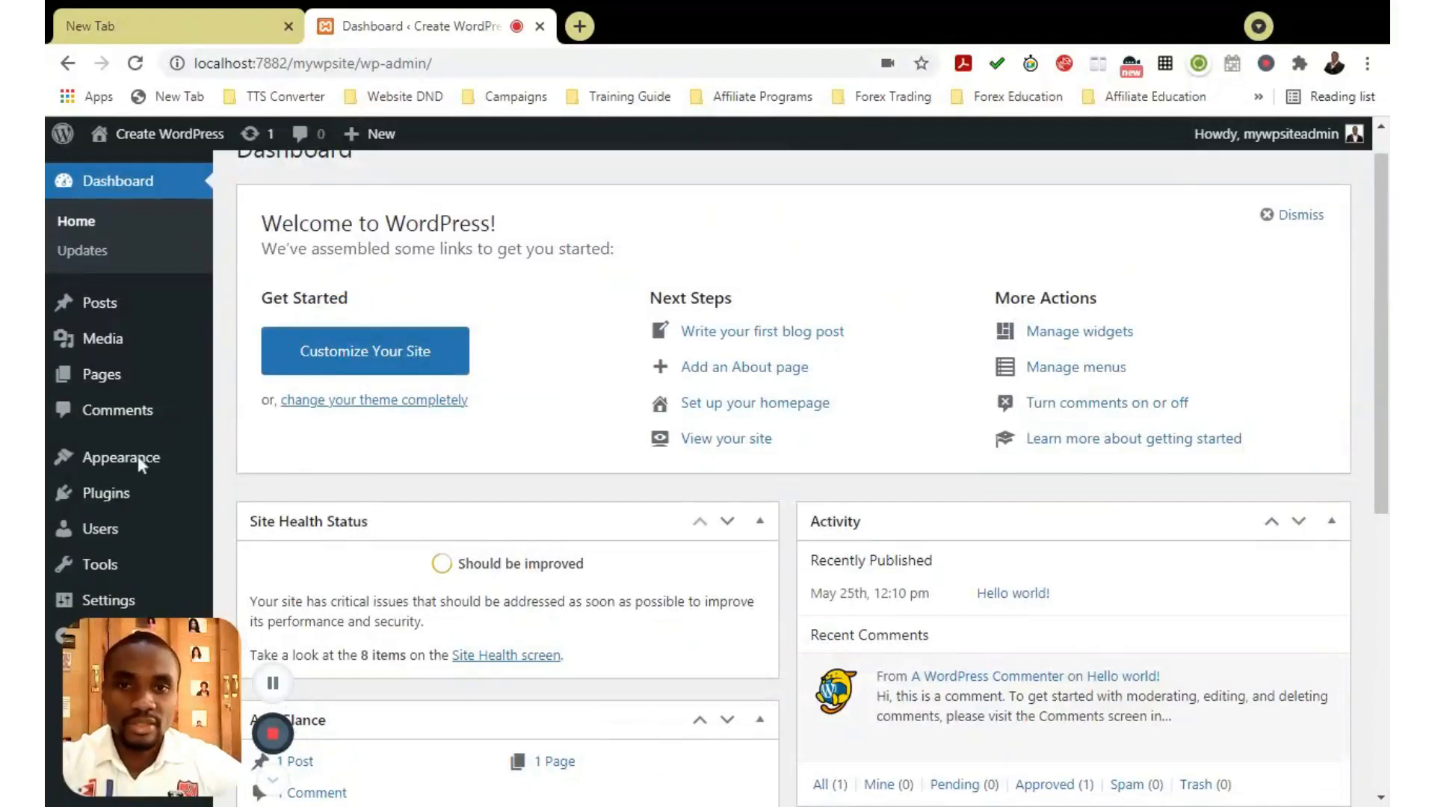
scroll(1036, 552, "up", 1)
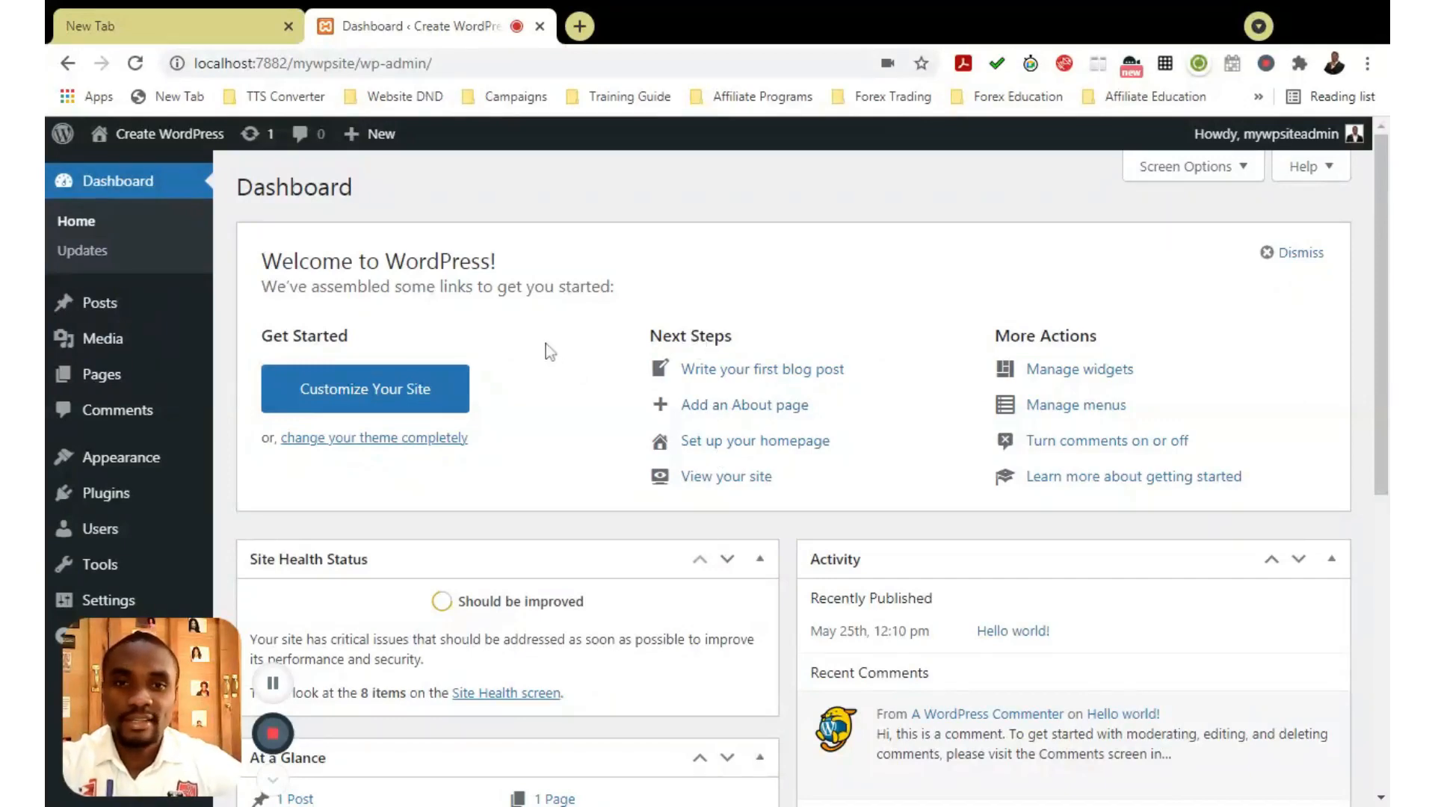
scroll(825, 347, "down", 5)
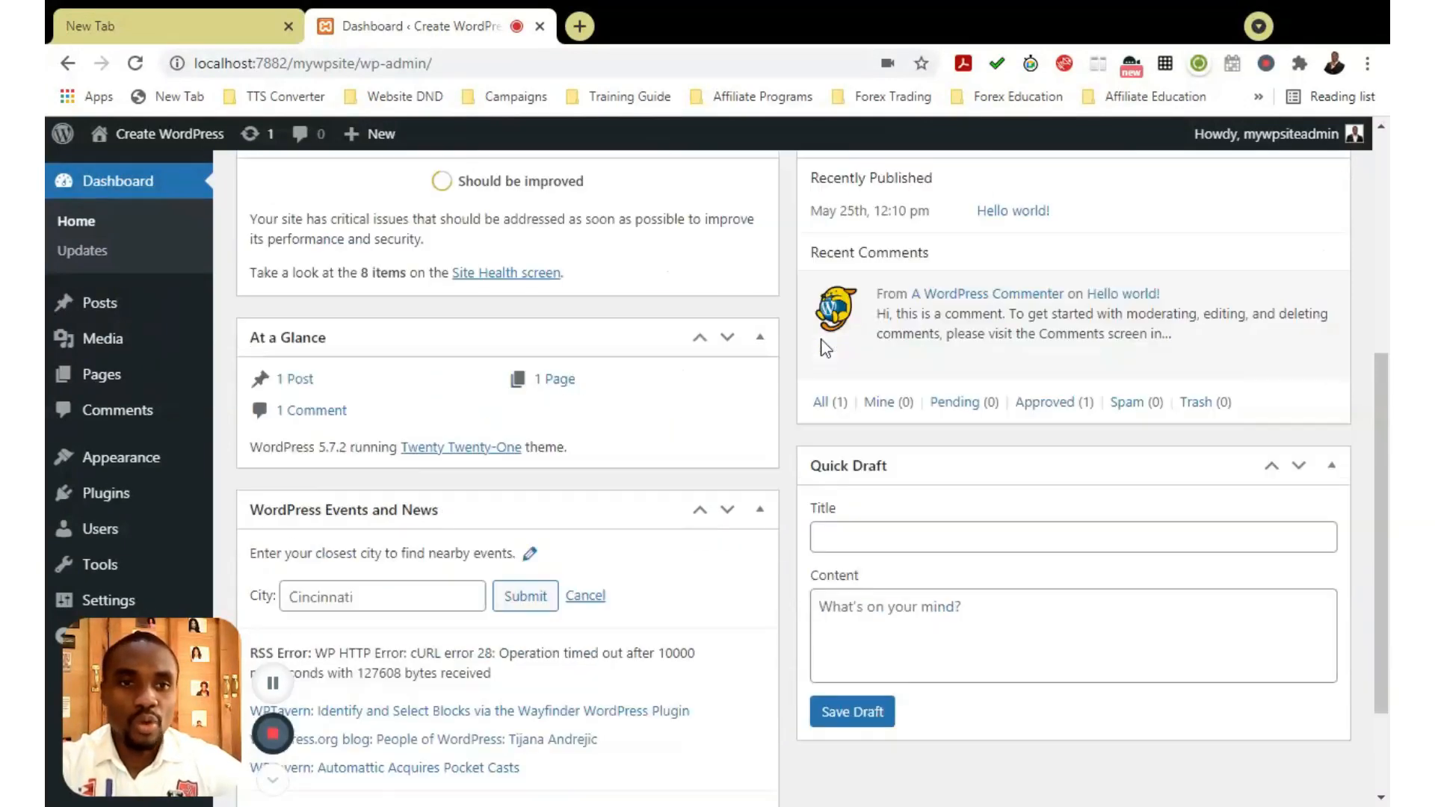
scroll(825, 348, "up", 5)
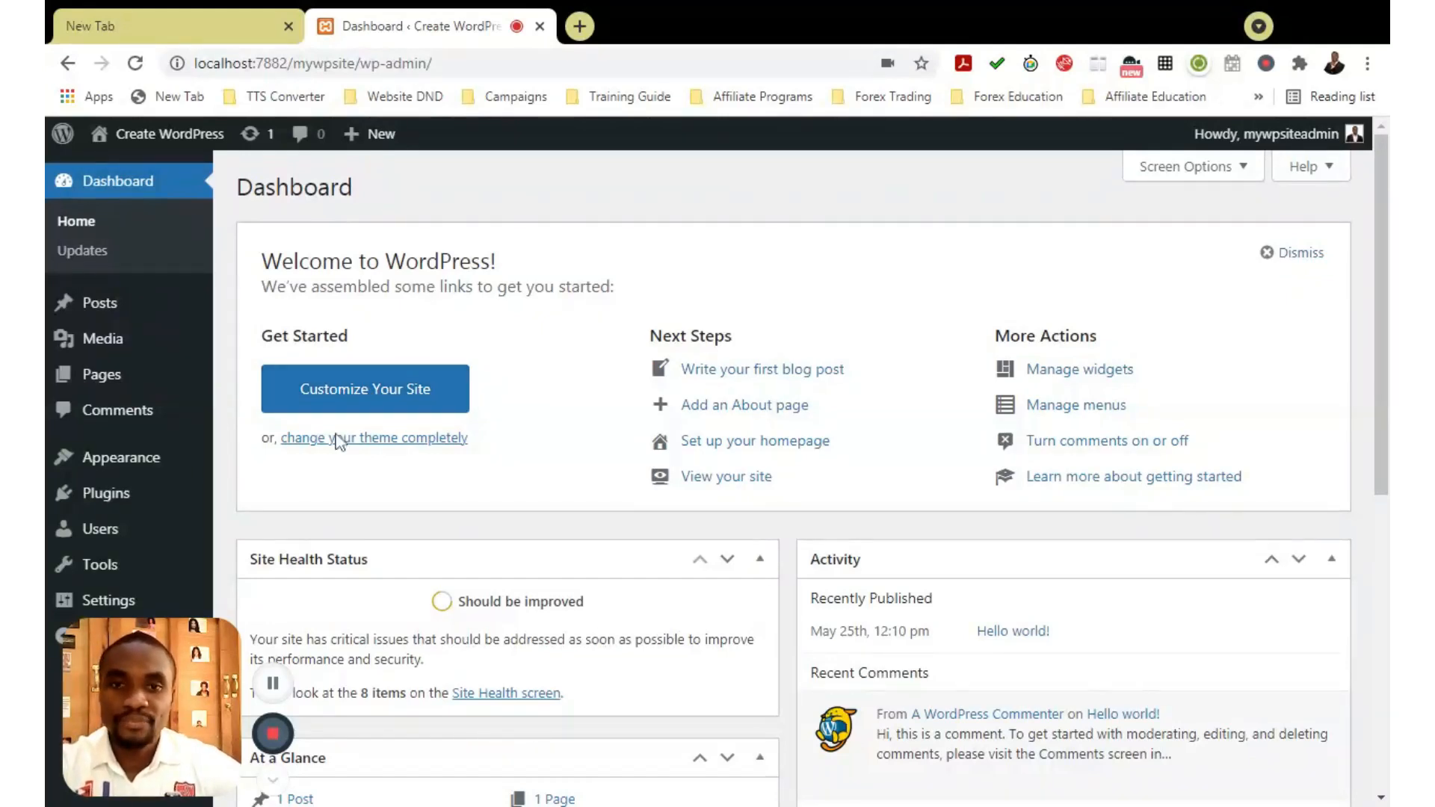
scroll(334, 448, "down", 2)
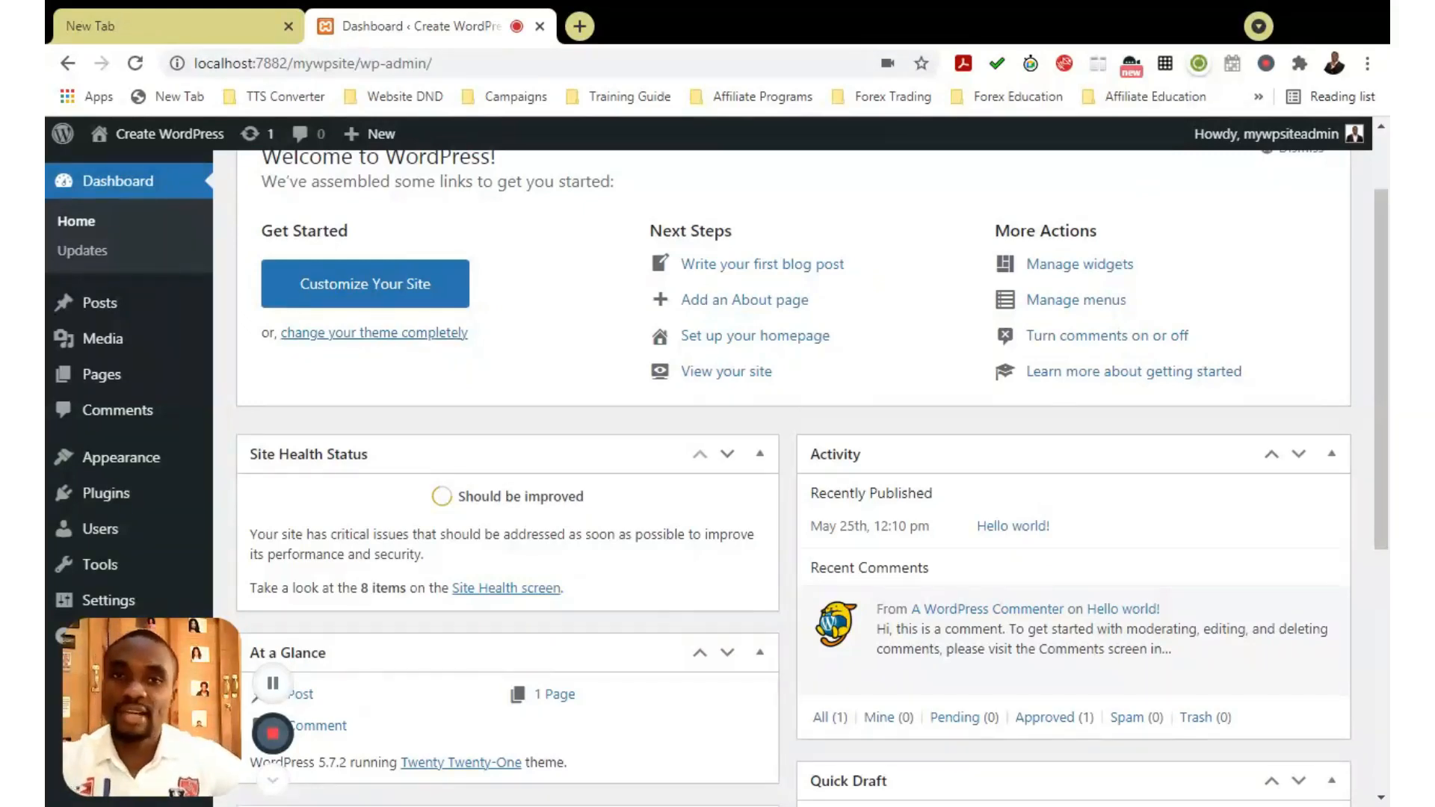
scroll(411, 327, "up", 2)
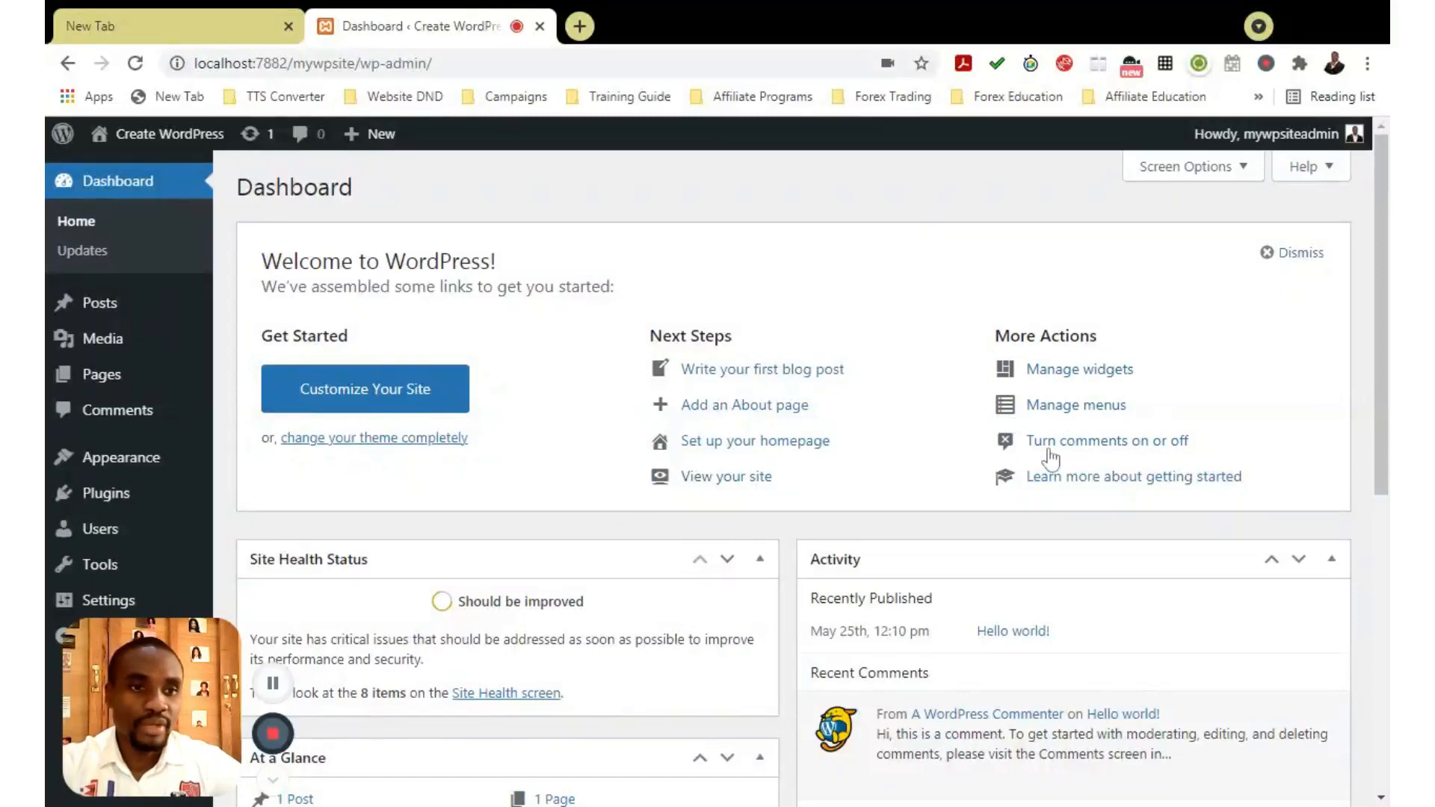
scroll(1157, 447, "down", 1)
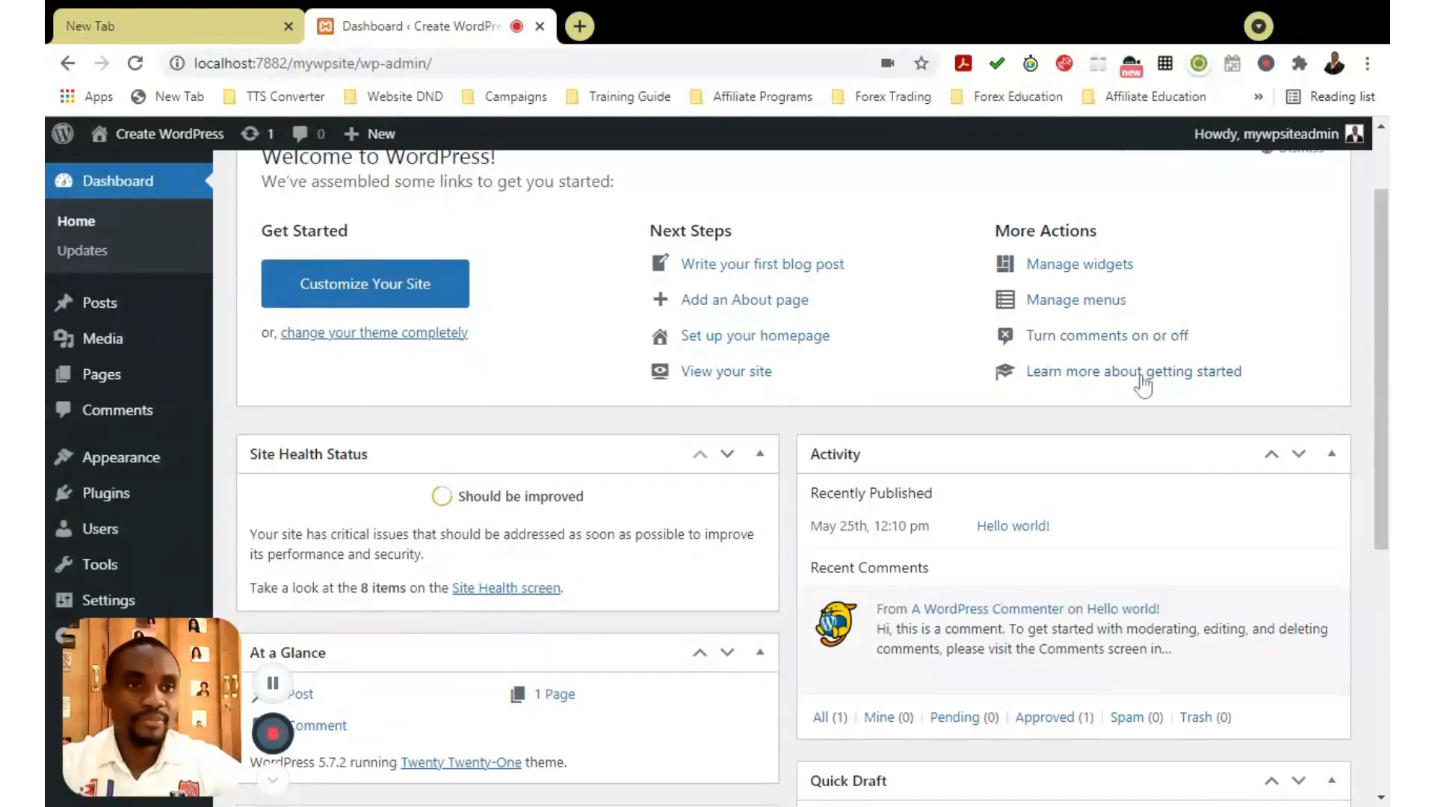
scroll(1189, 381, "down", 1)
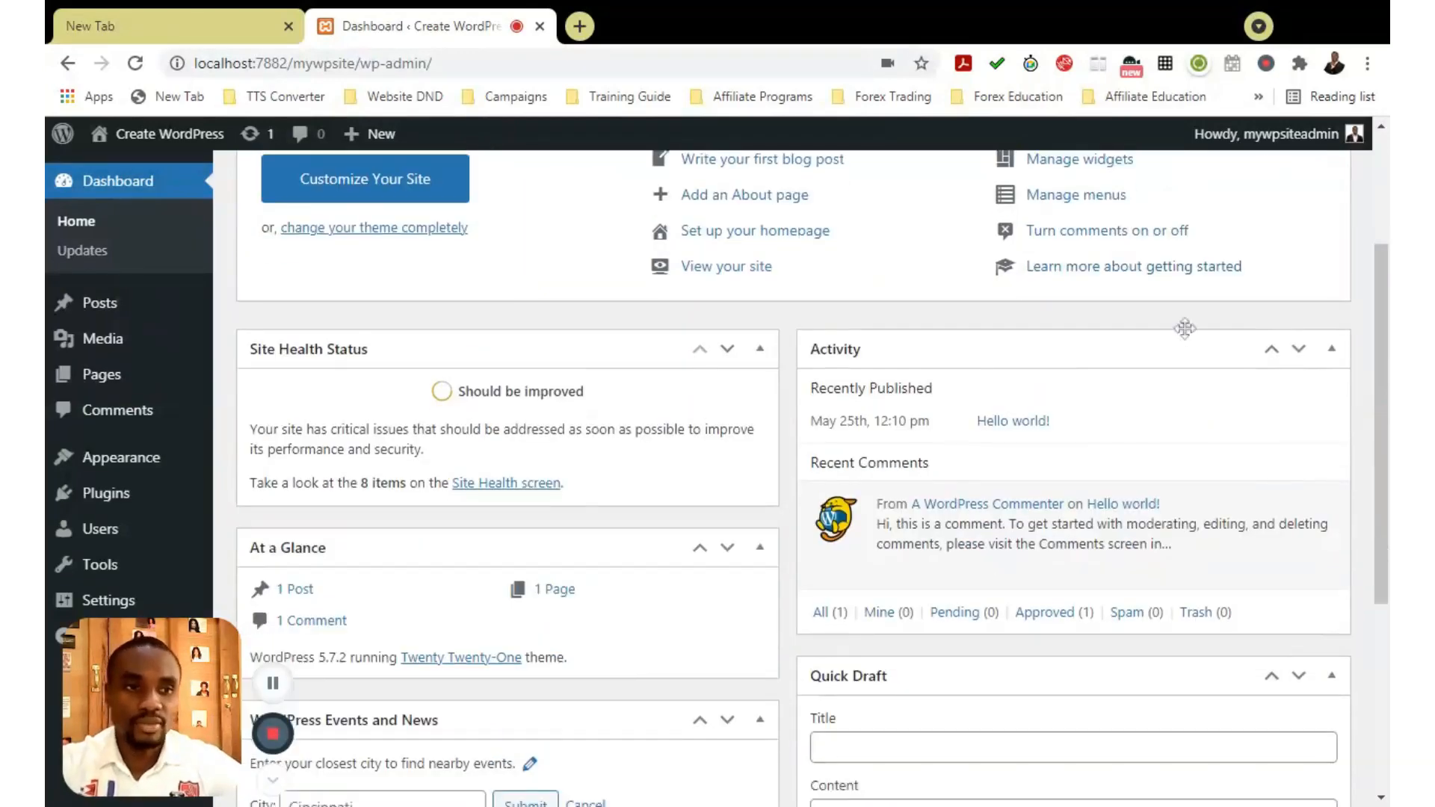
scroll(1186, 327, "up", 2)
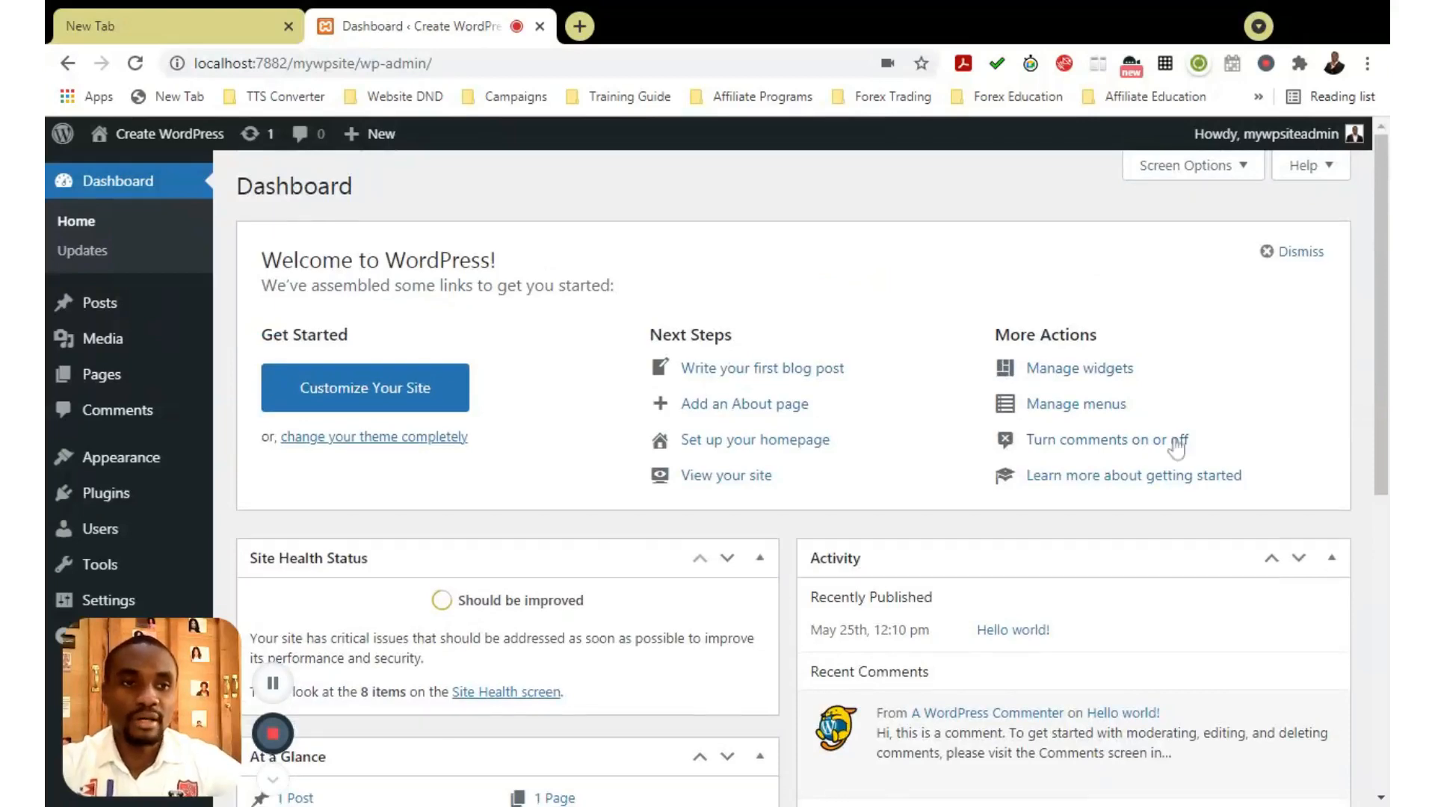
scroll(1175, 446, "down", 1)
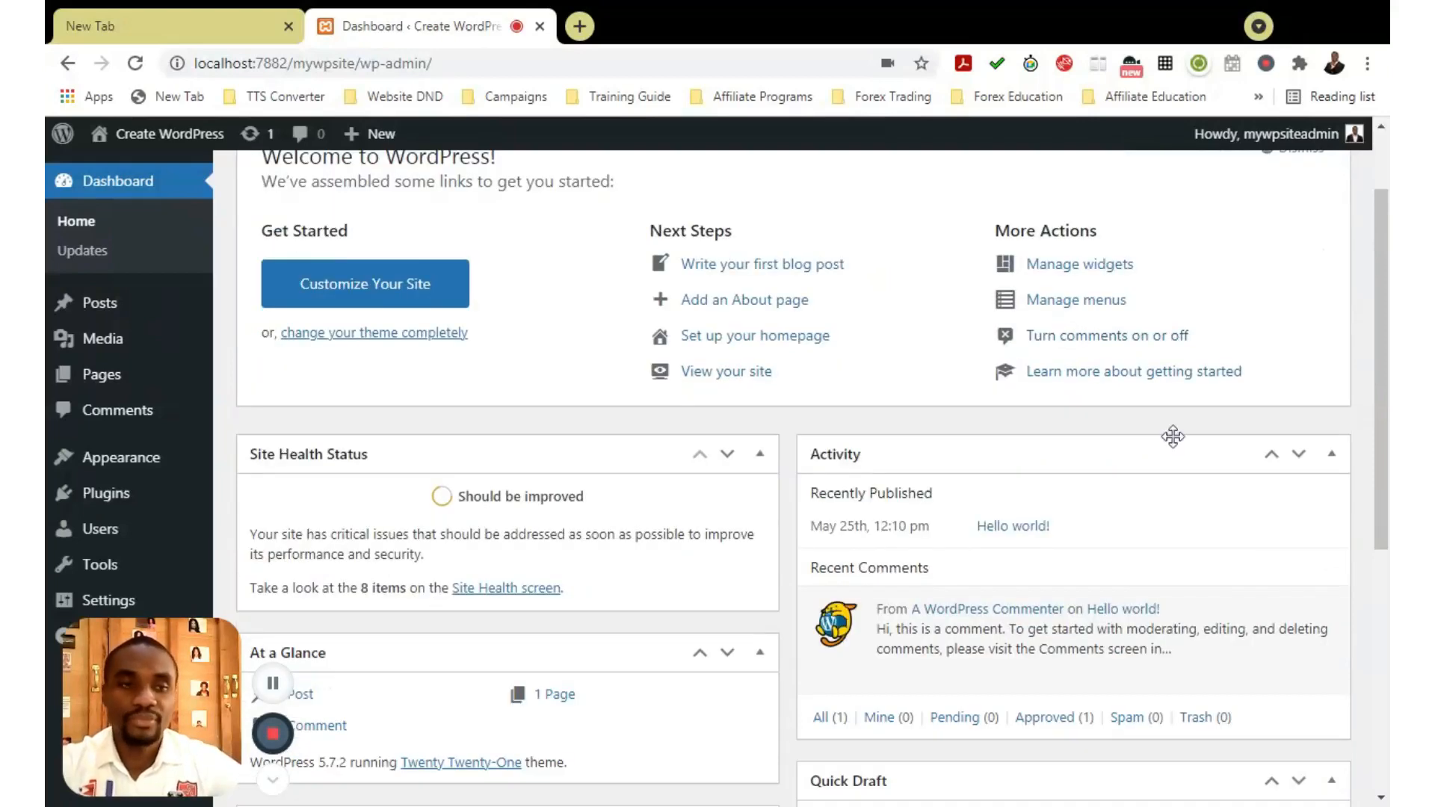
scroll(1173, 436, "down", 1)
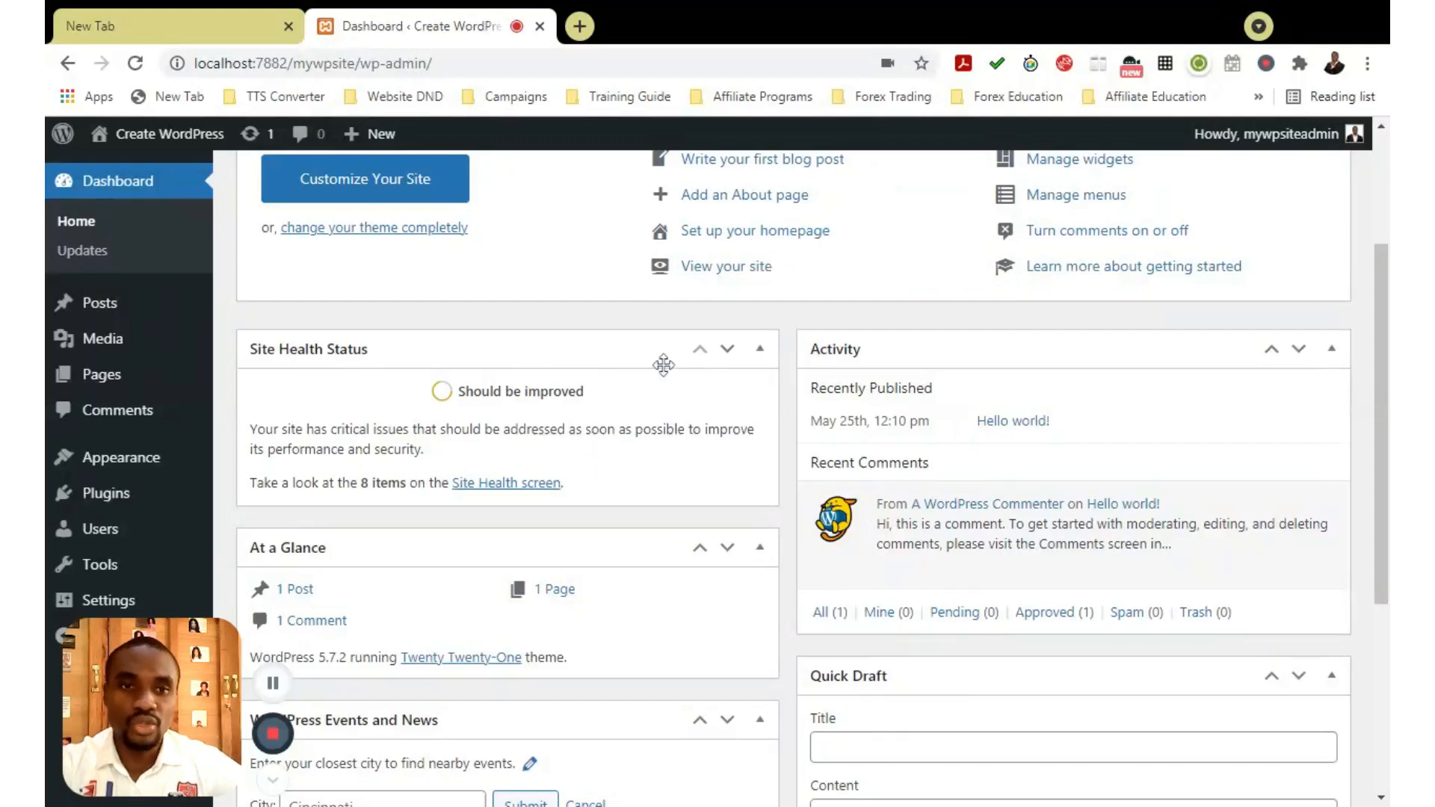
scroll(654, 424, "down", 1)
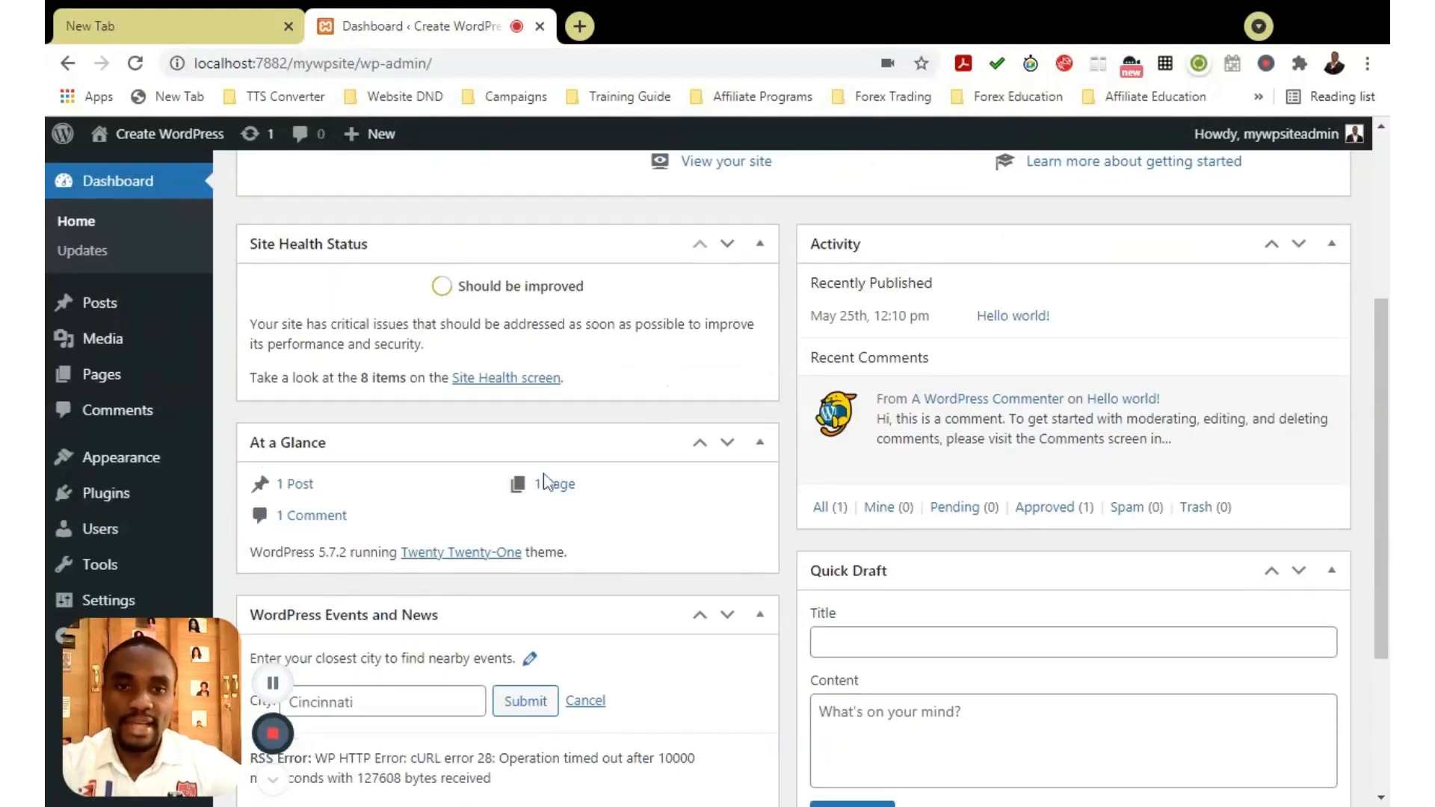
scroll(543, 479, "down", 1)
scroll(550, 481, "down", 3)
scroll(406, 295, "up", 2)
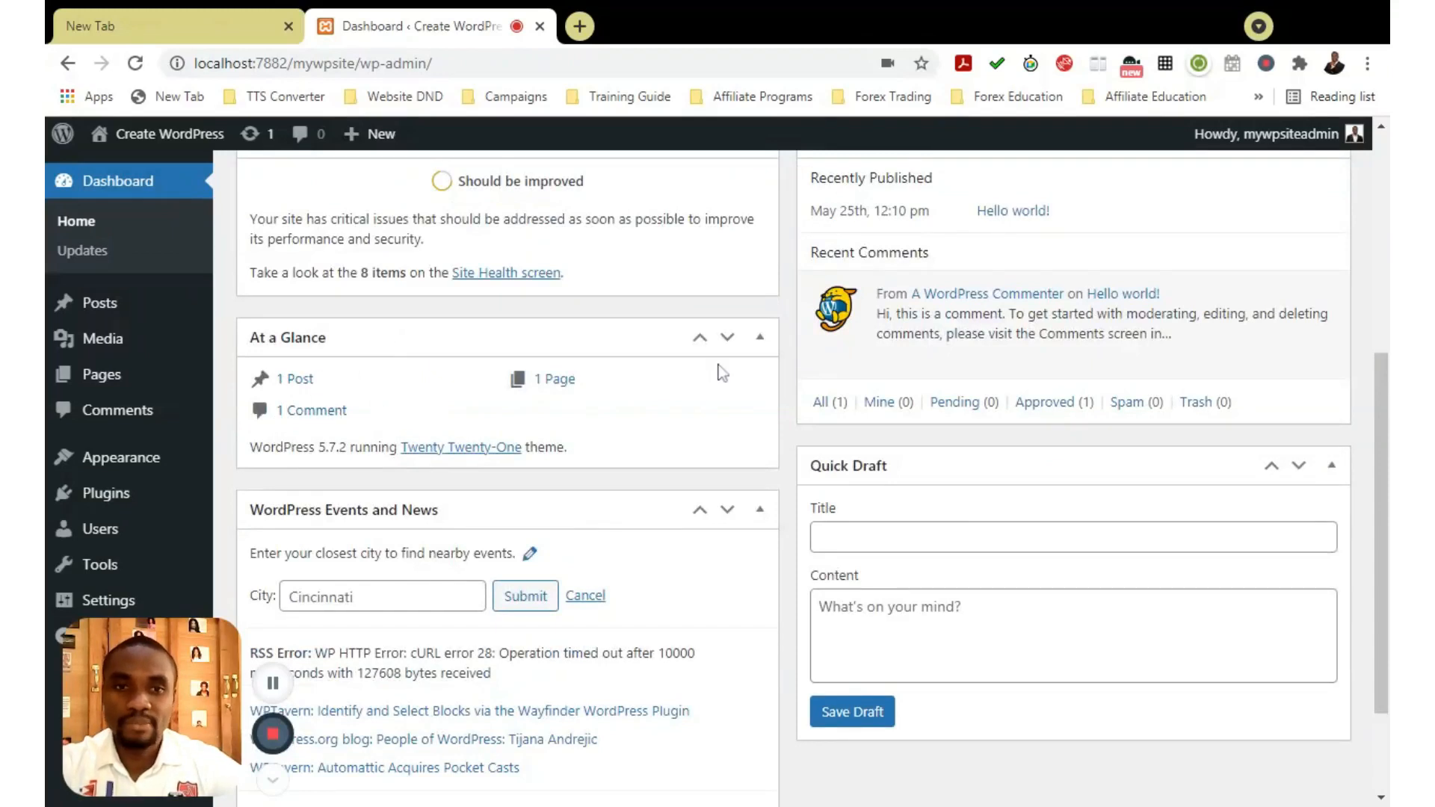
scroll(609, 396, "down", 1)
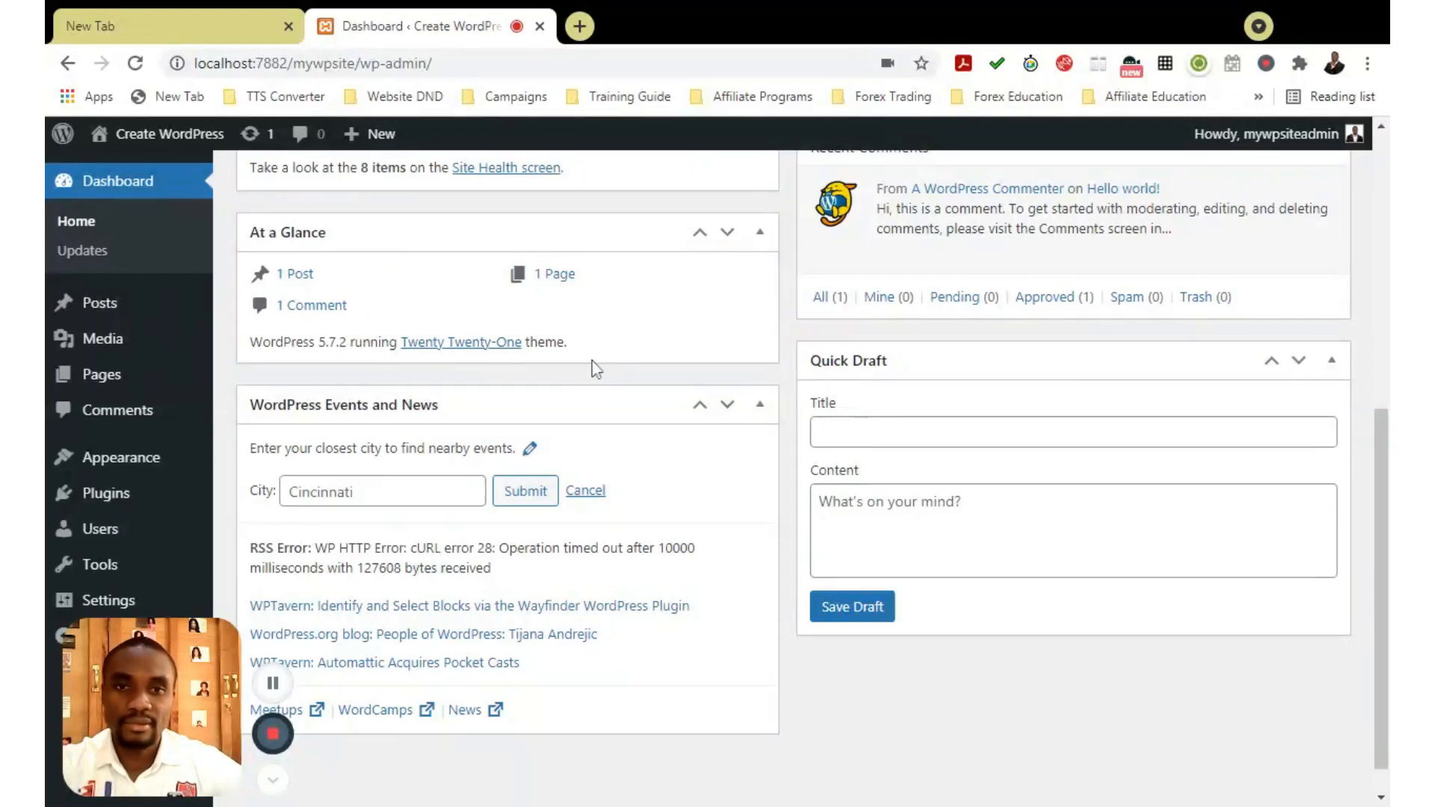
scroll(592, 362, "down", 1)
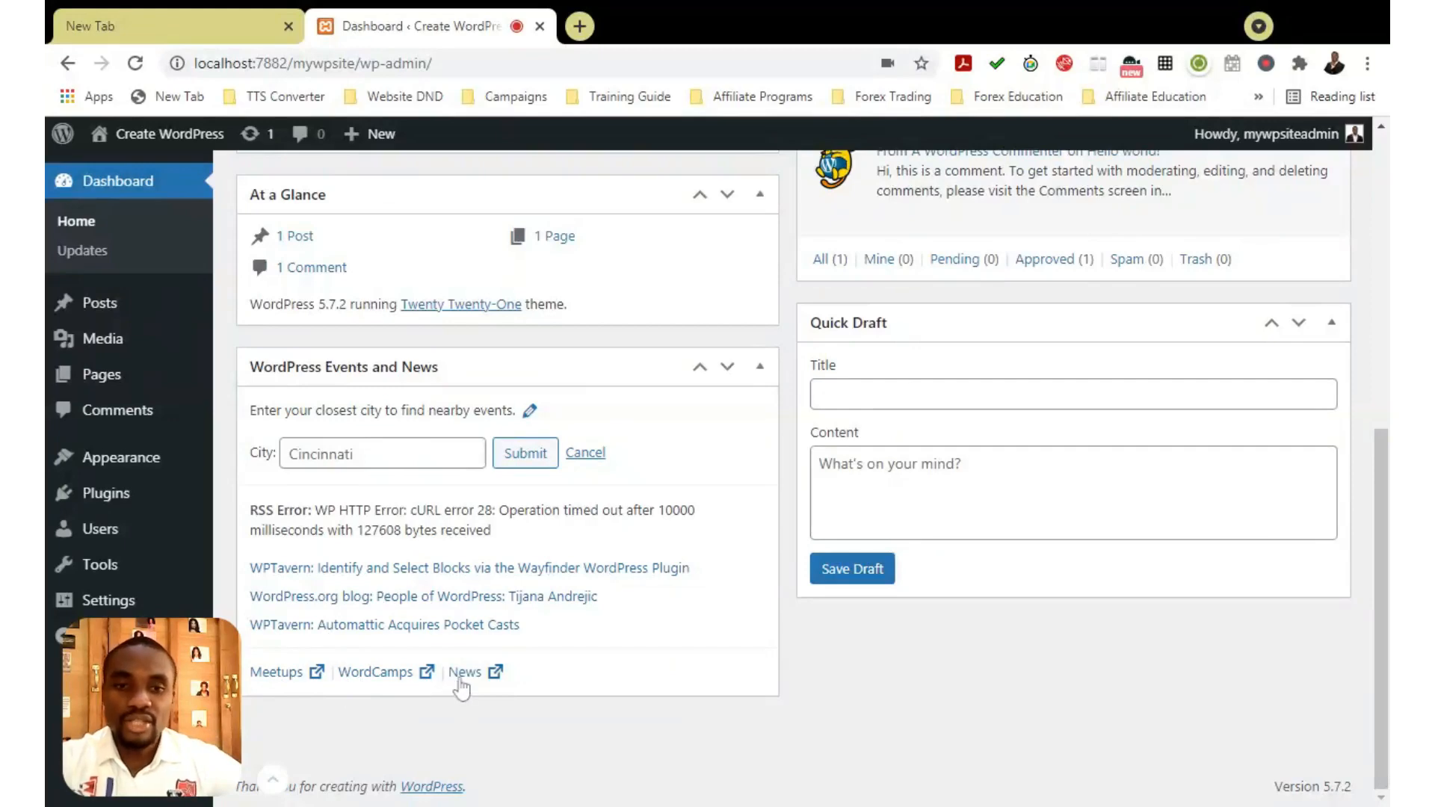
Look over the dashboard widgets, then dismiss the Welcome to WordPress panel
scroll(487, 658, "up", 2)
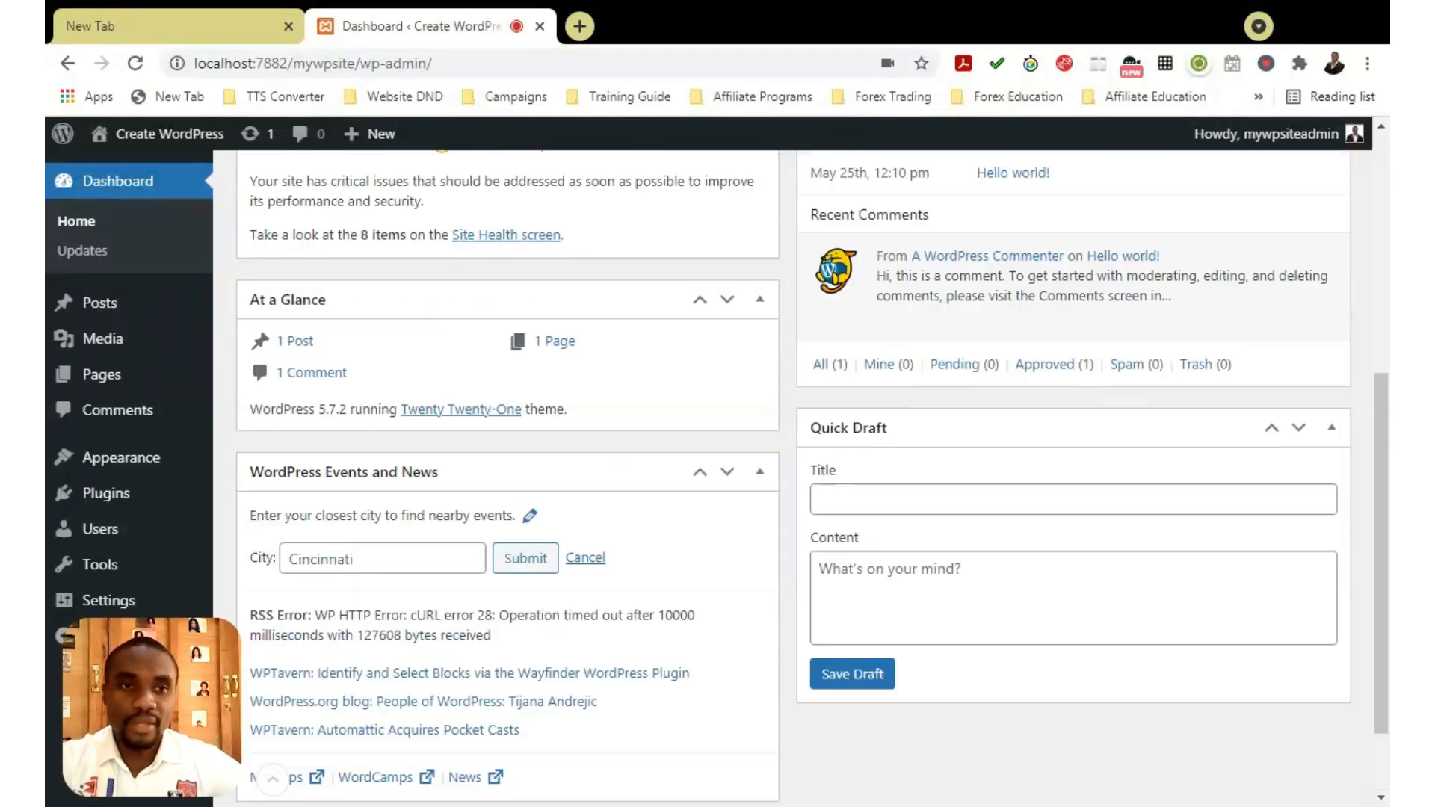
scroll(644, 503, "down", 2)
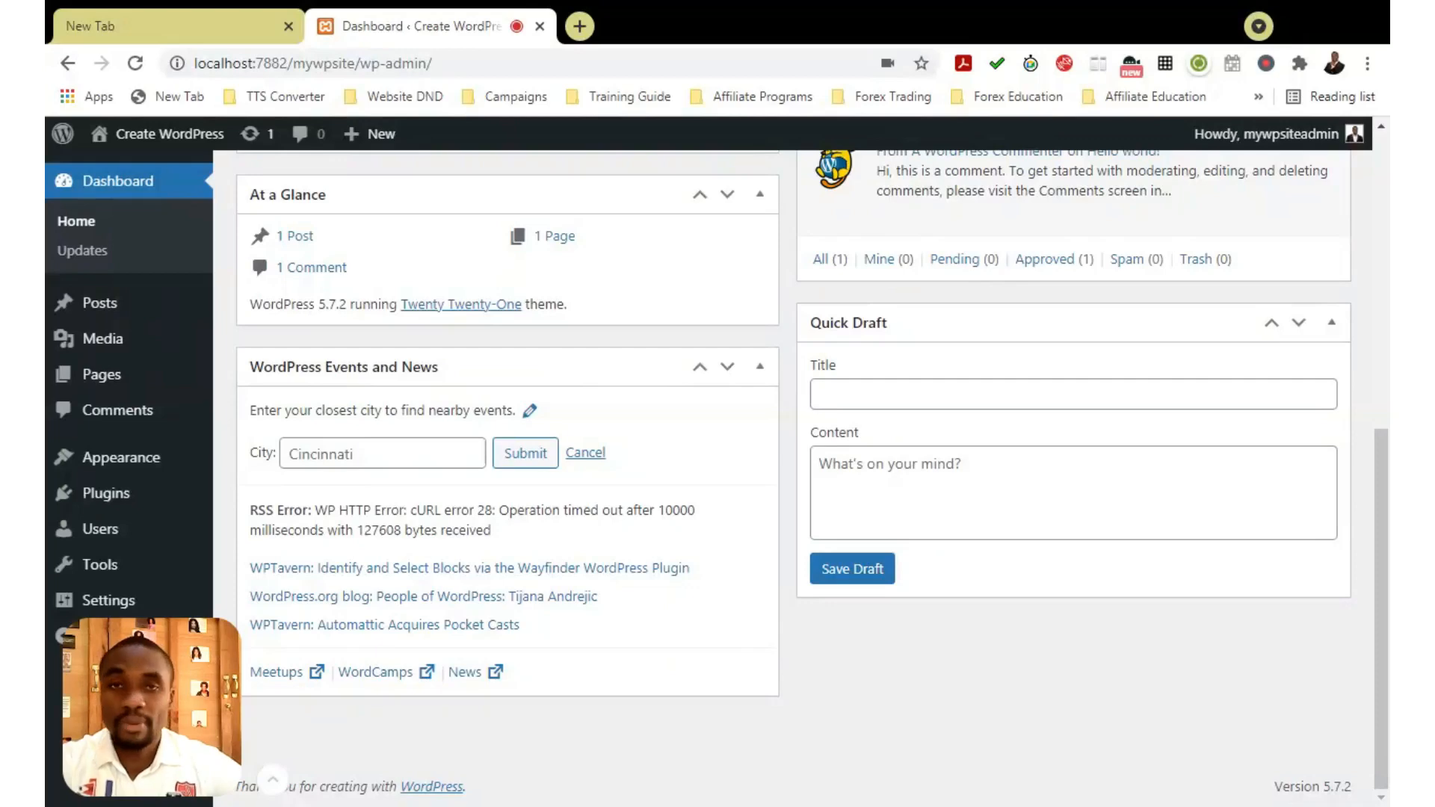
scroll(644, 501, "up", 3)
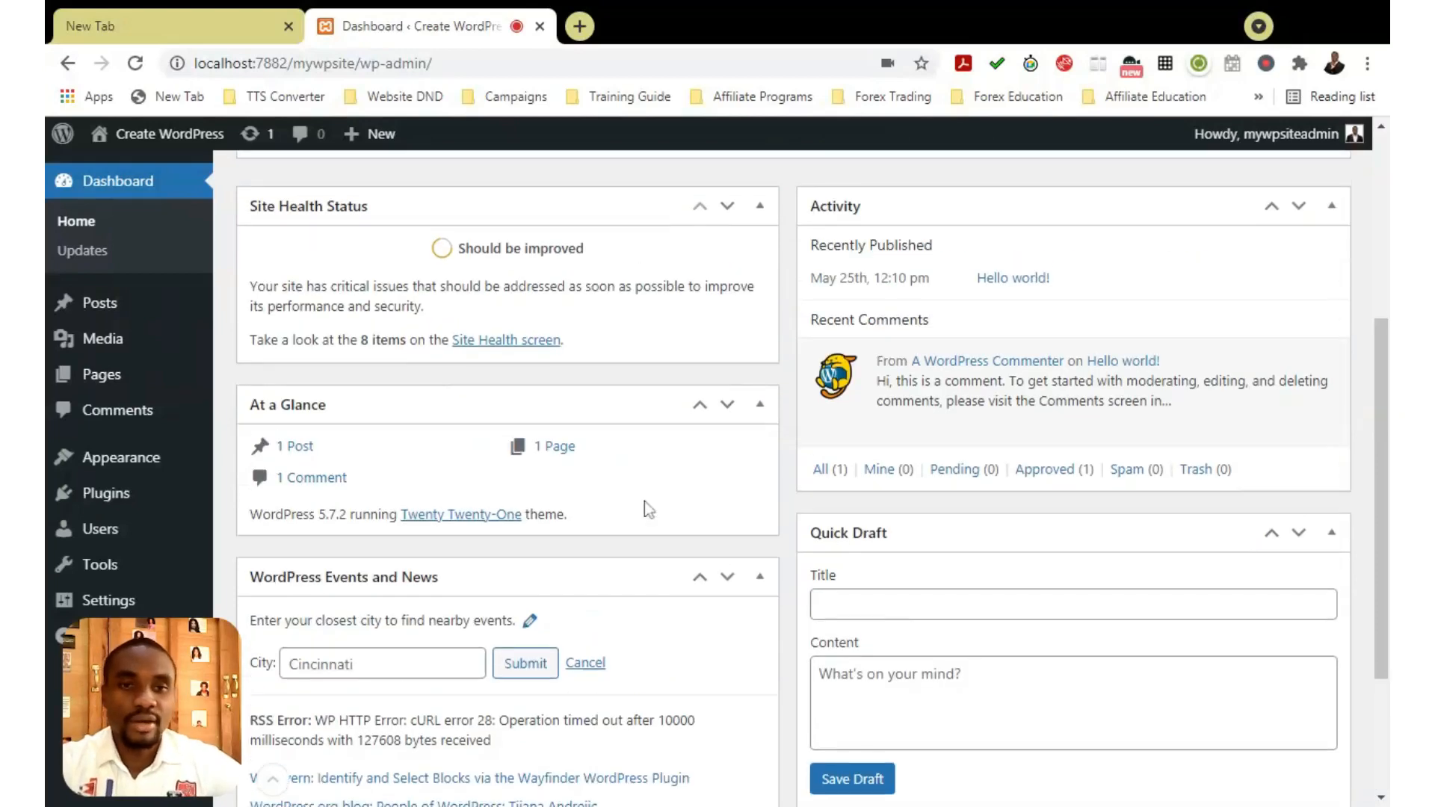
scroll(644, 639, "down", 2)
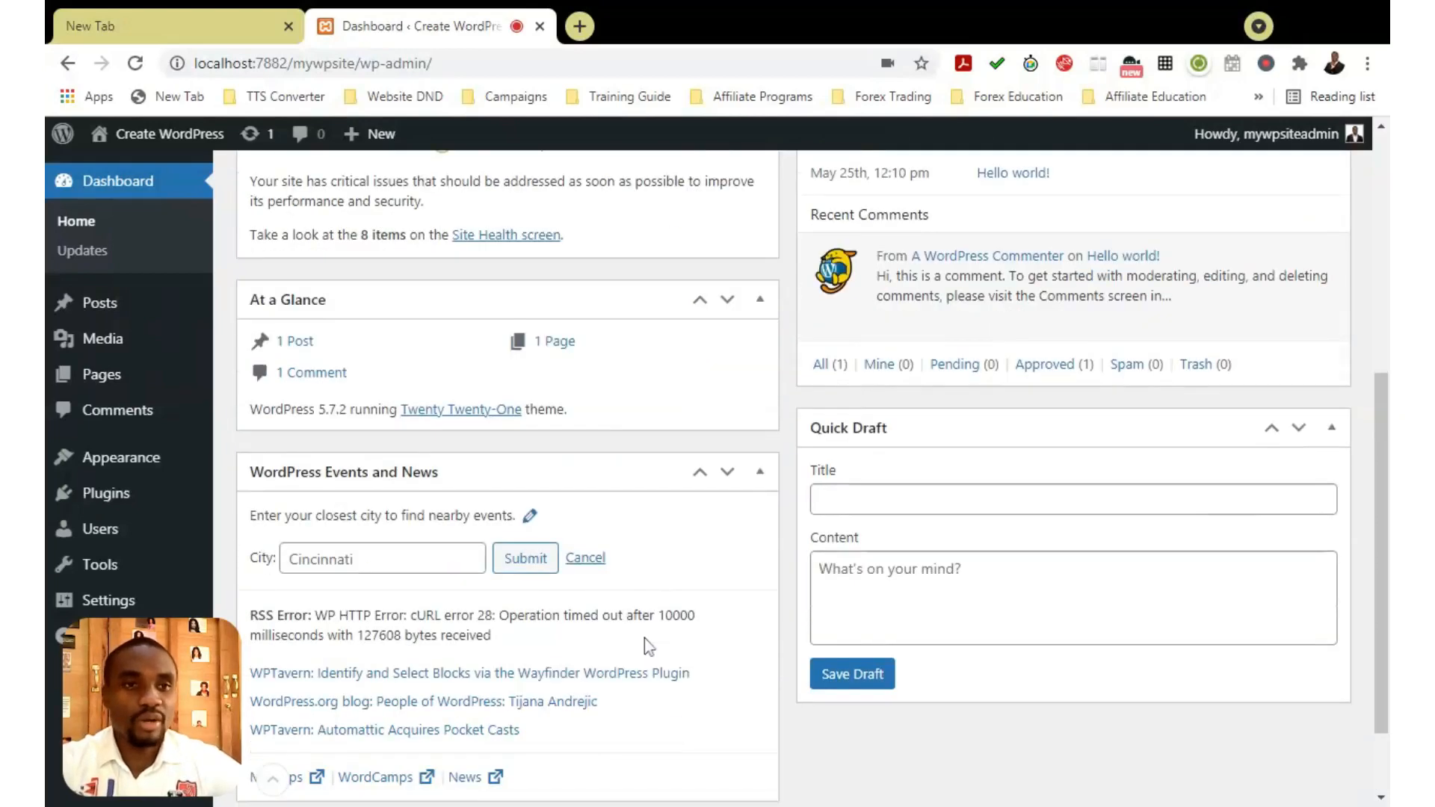
scroll(644, 638, "up", 4)
scroll(1099, 470, "down", 2)
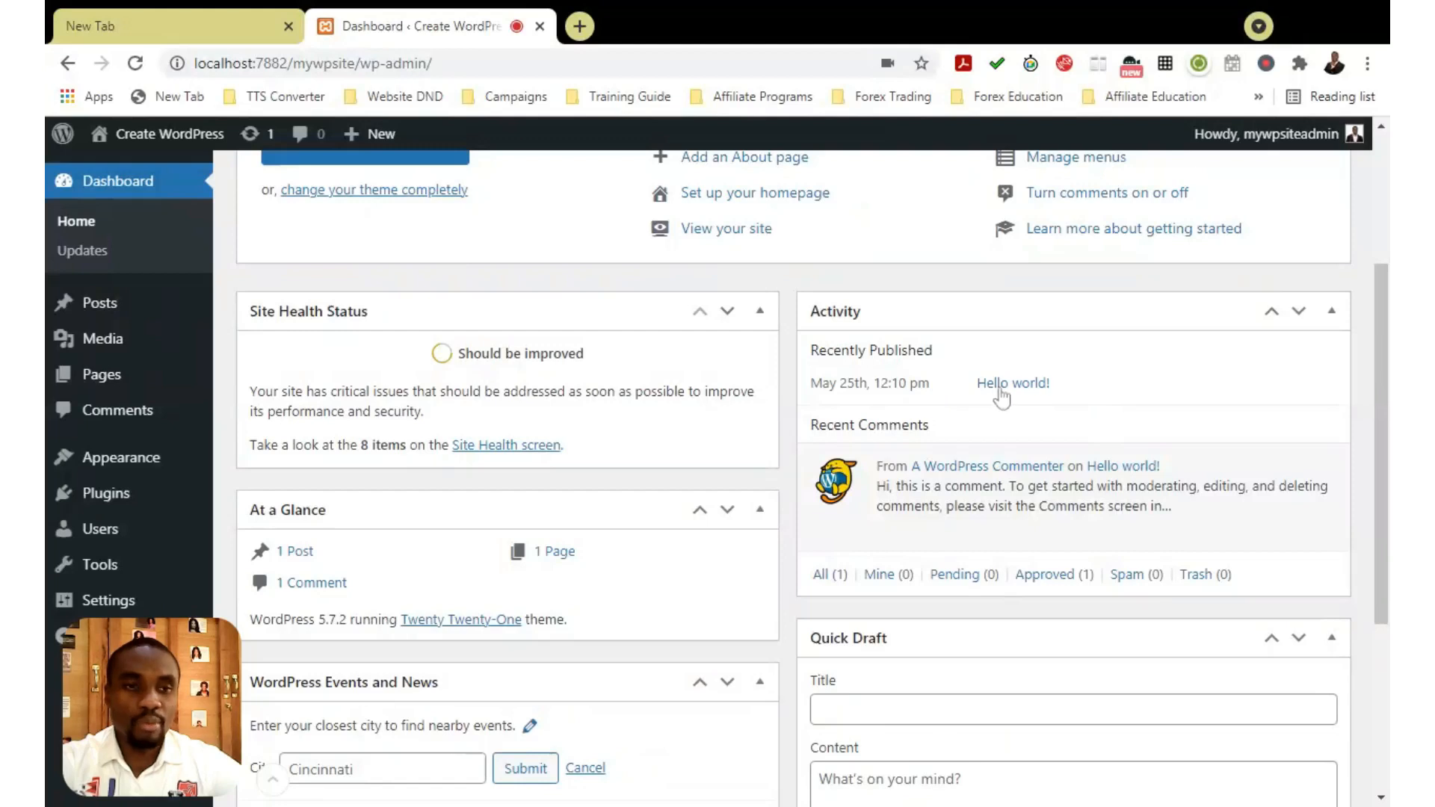
scroll(1051, 391, "down", 2)
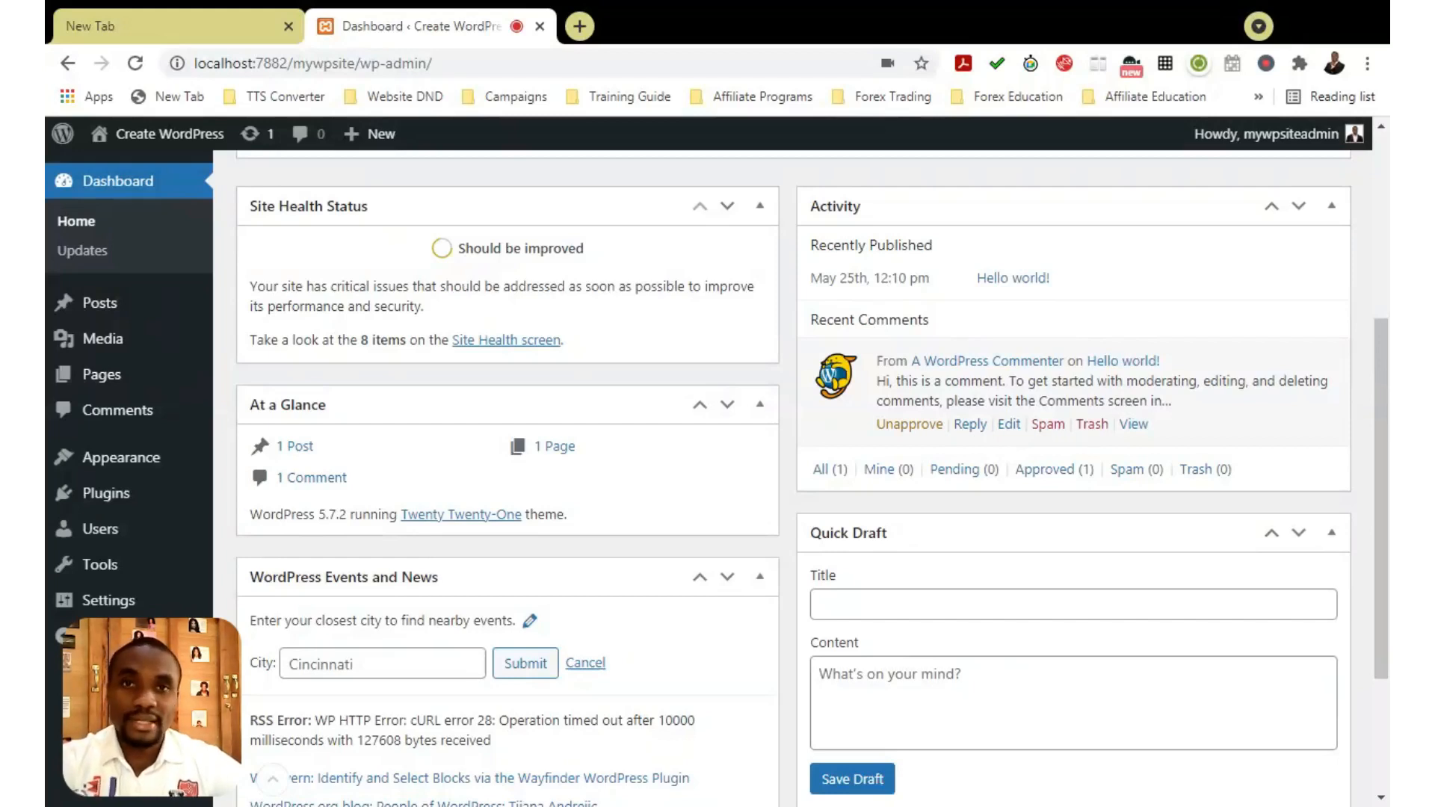
scroll(790, 436, "down", 2)
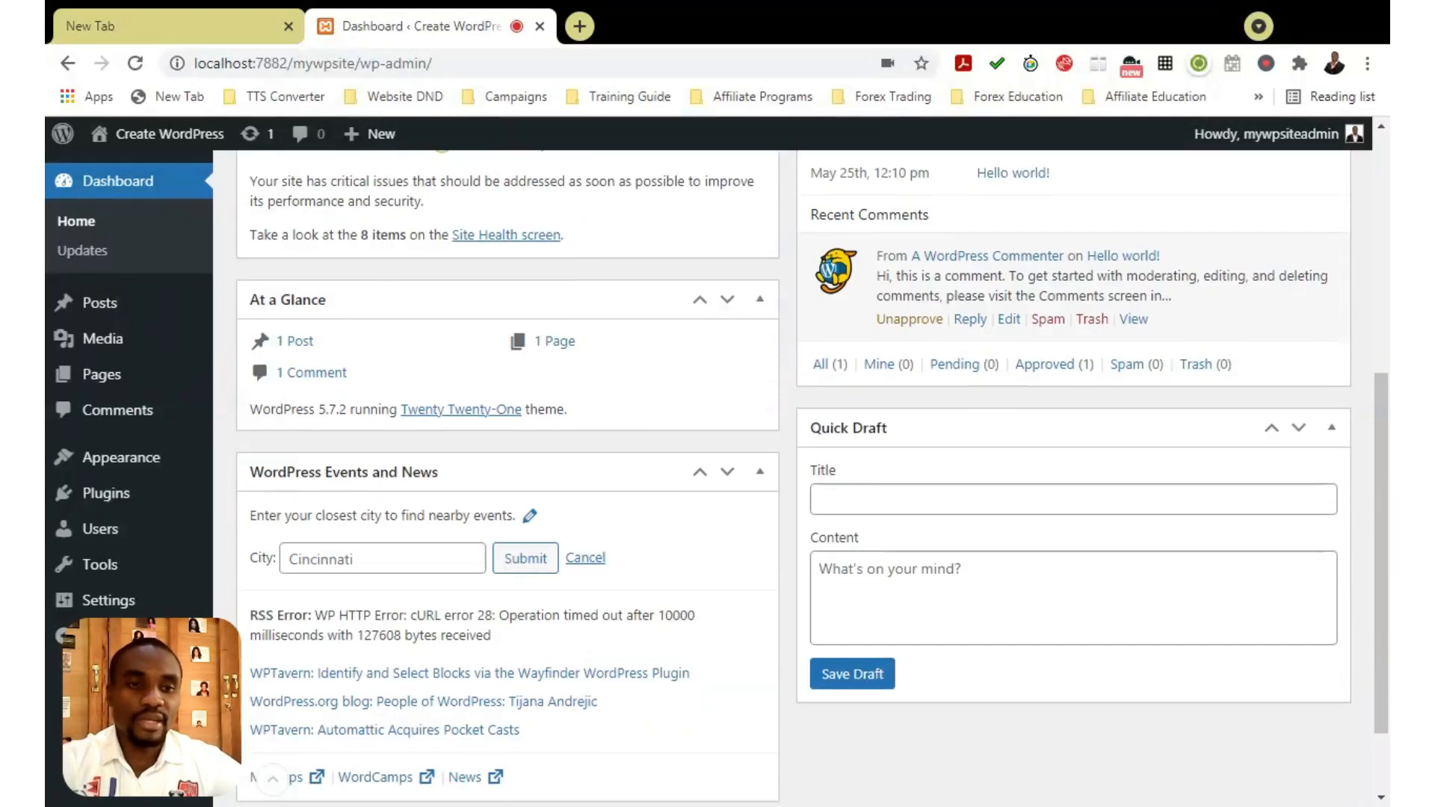
scroll(990, 364, "down", 2)
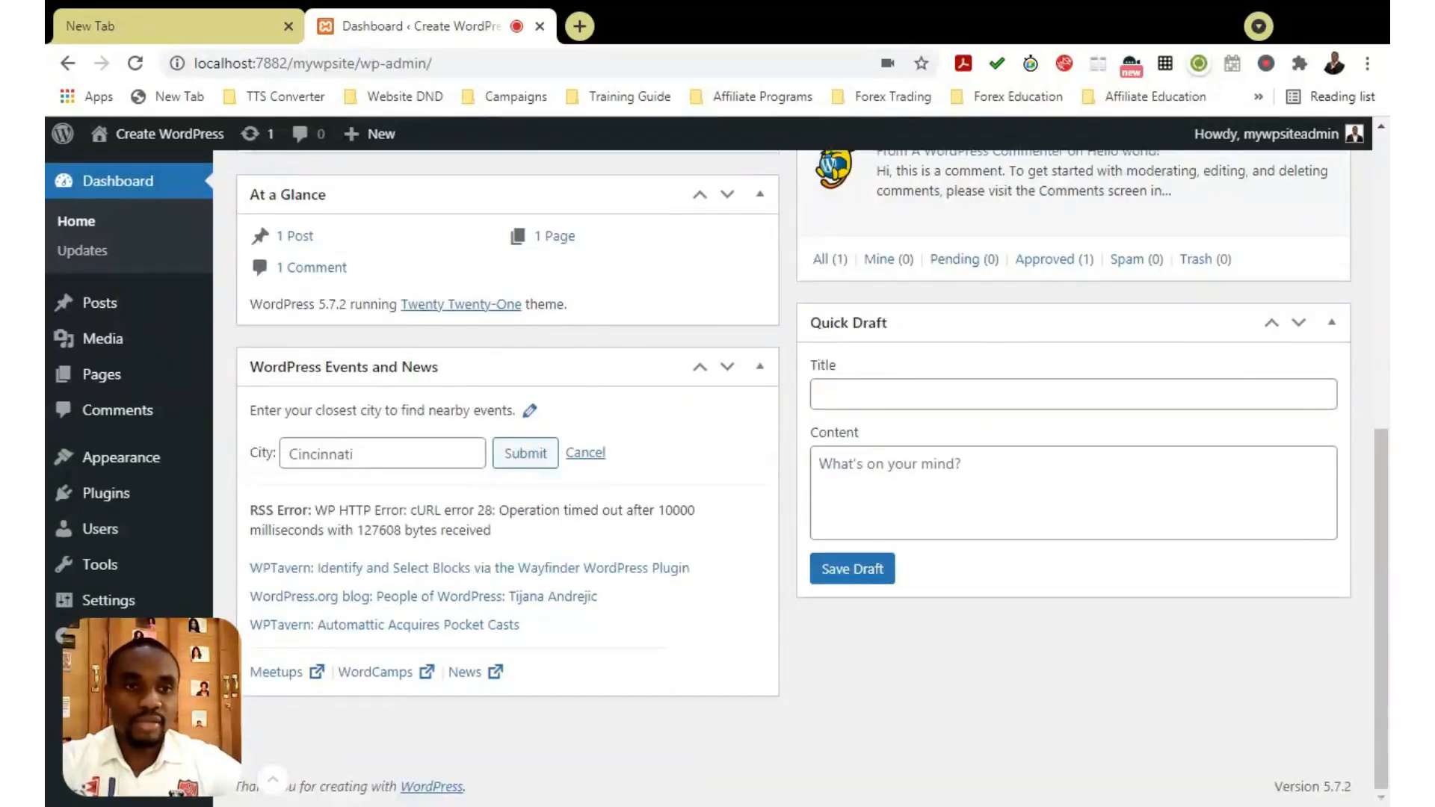
scroll(1042, 456, "up", 2)
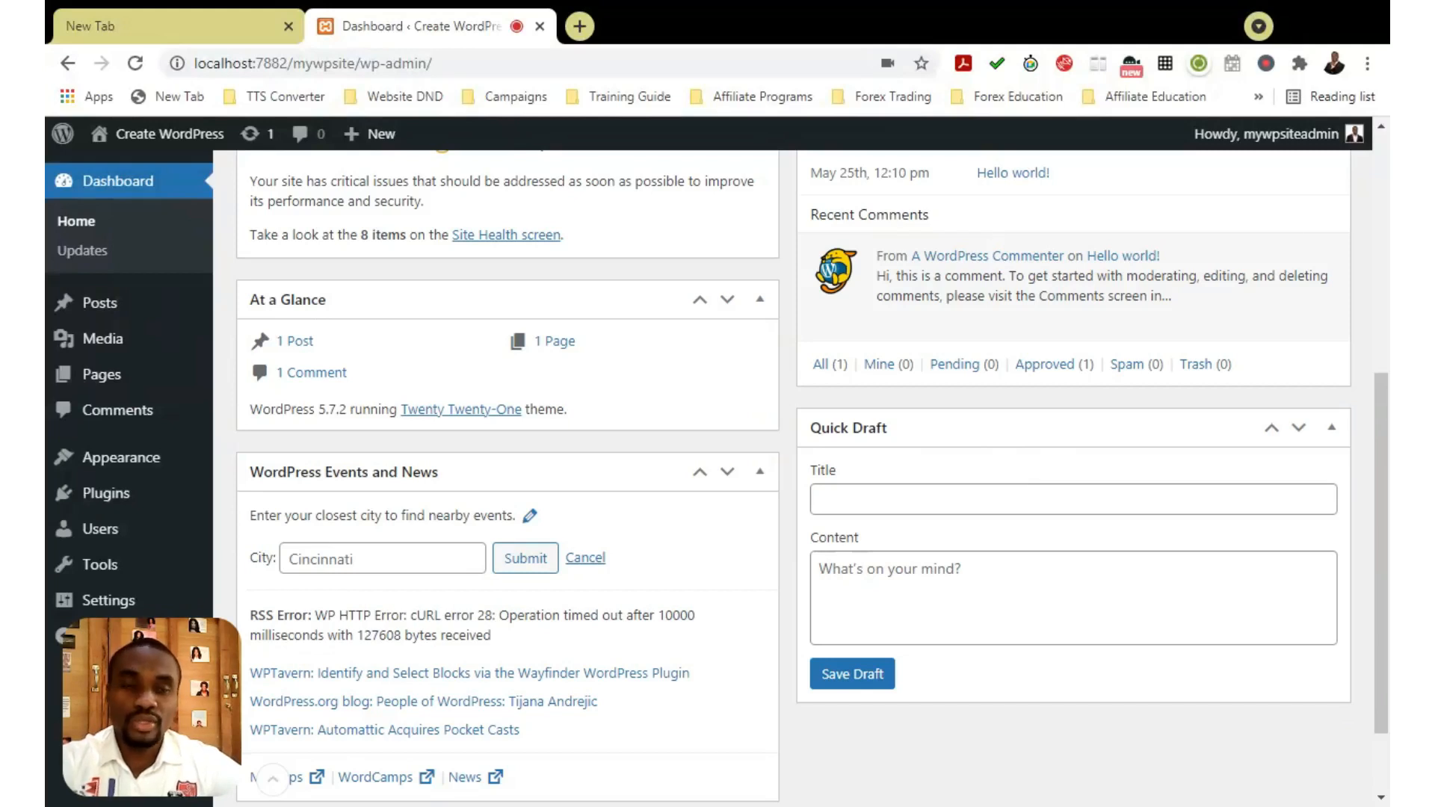
scroll(1014, 475, "down", 2)
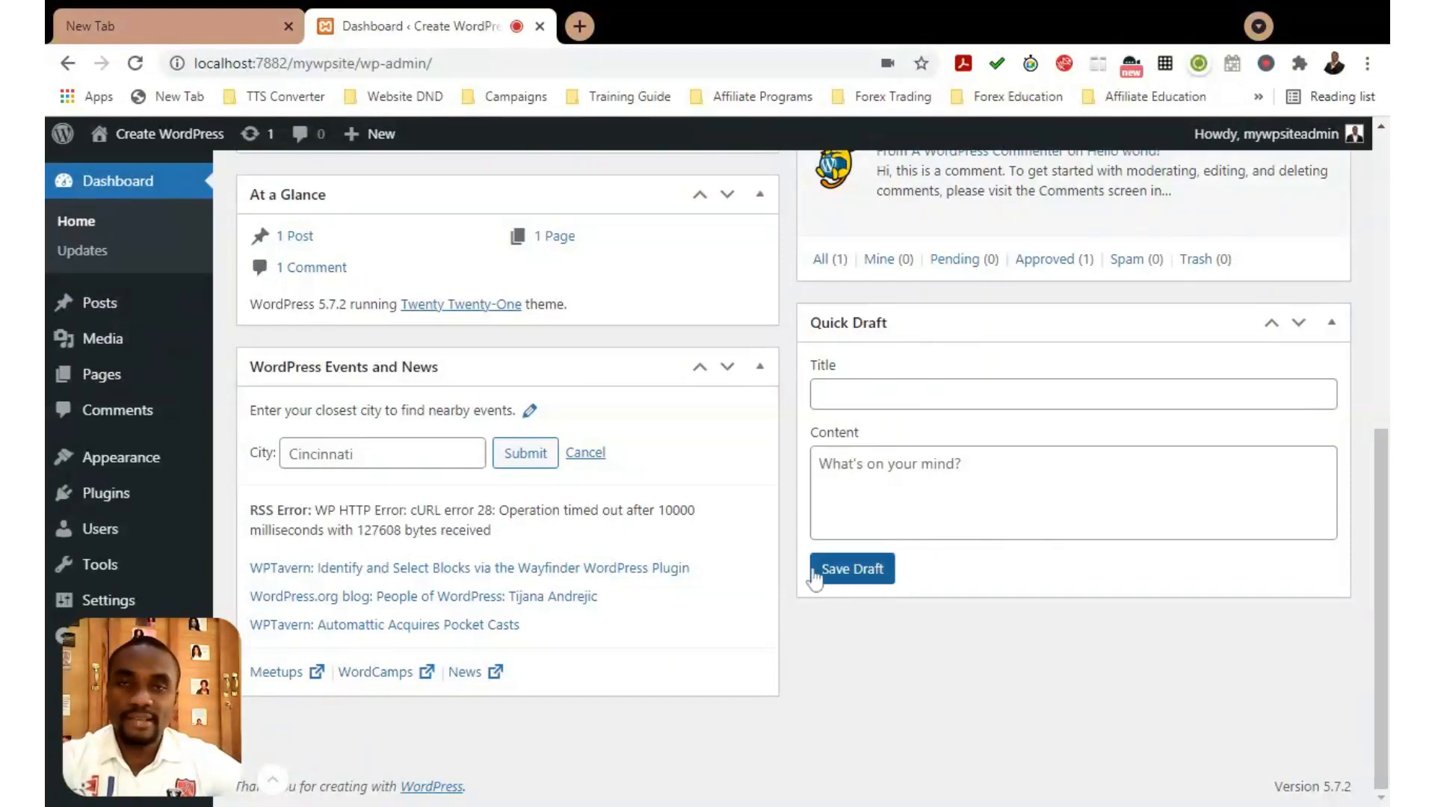
scroll(863, 531, "up", 3)
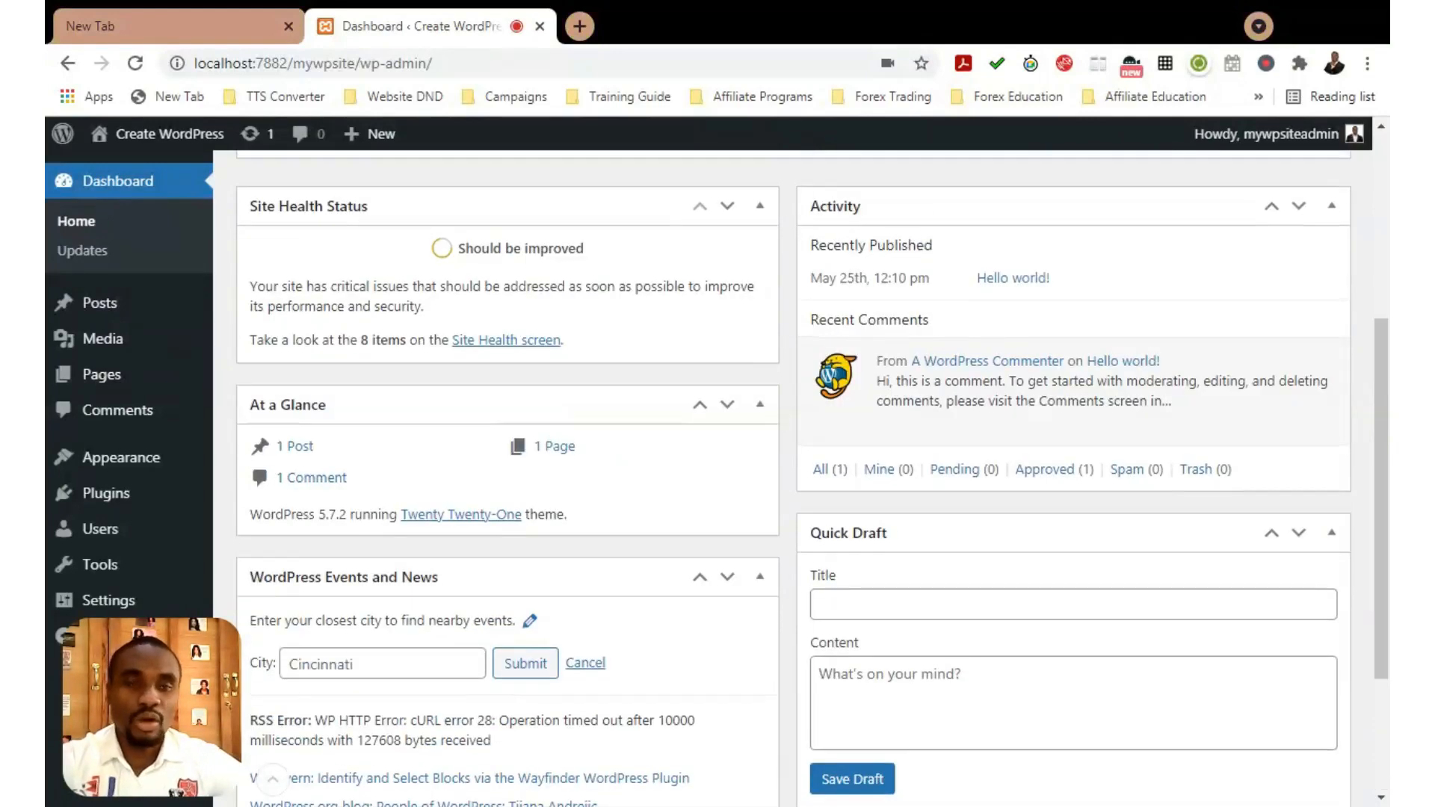
scroll(904, 513, "down", 3)
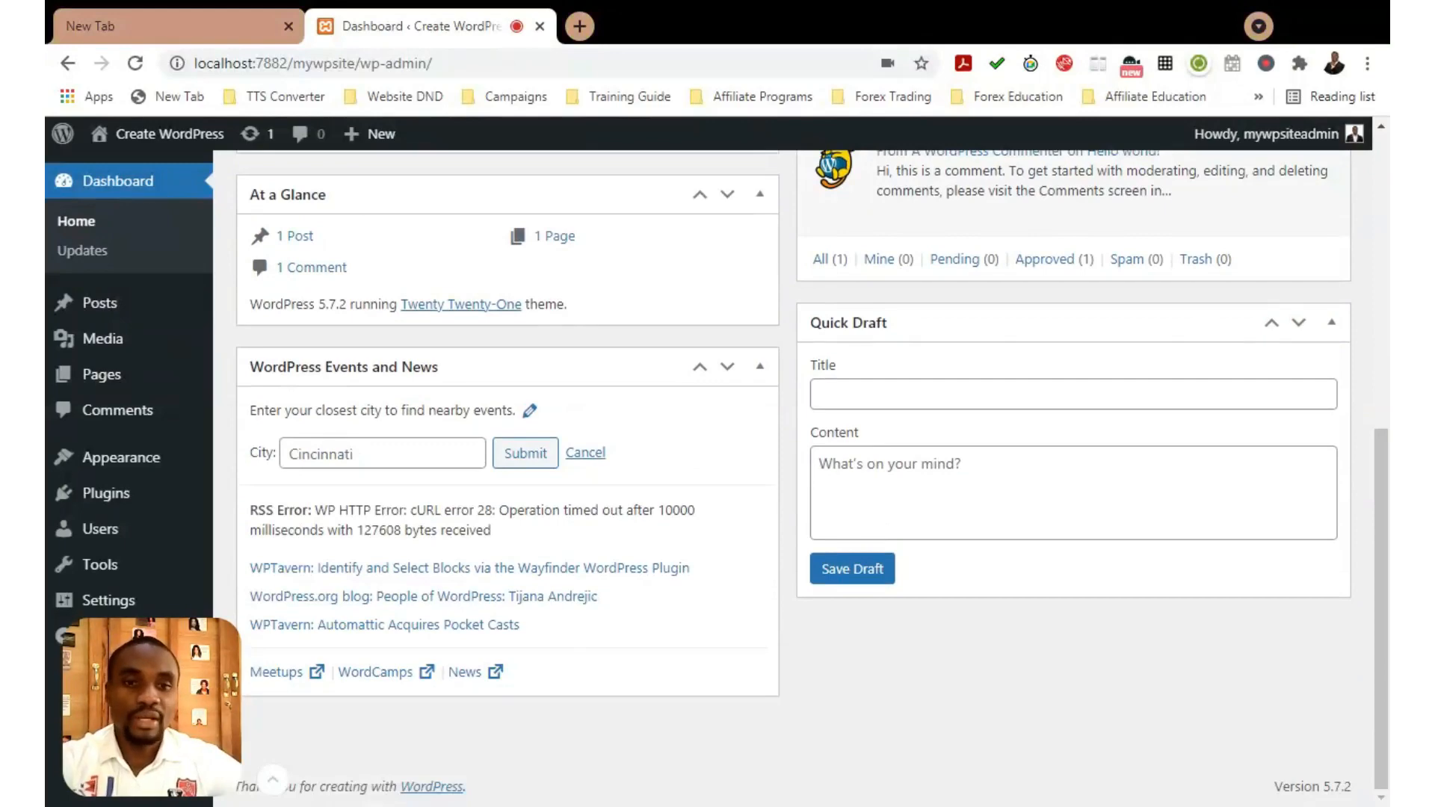
scroll(898, 506, "up", 8)
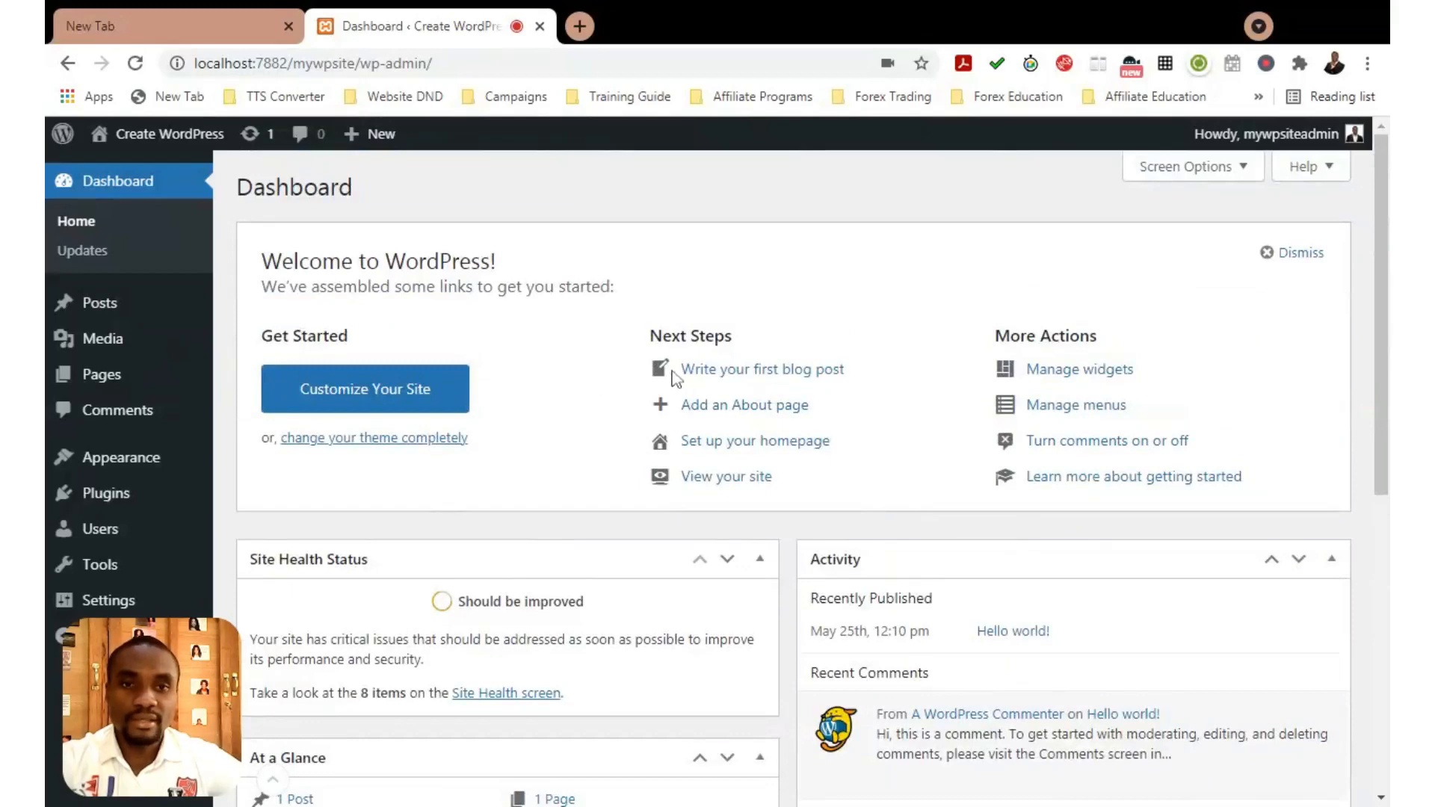
scroll(744, 430, "down", 3)
scroll(747, 462, "up", 3)
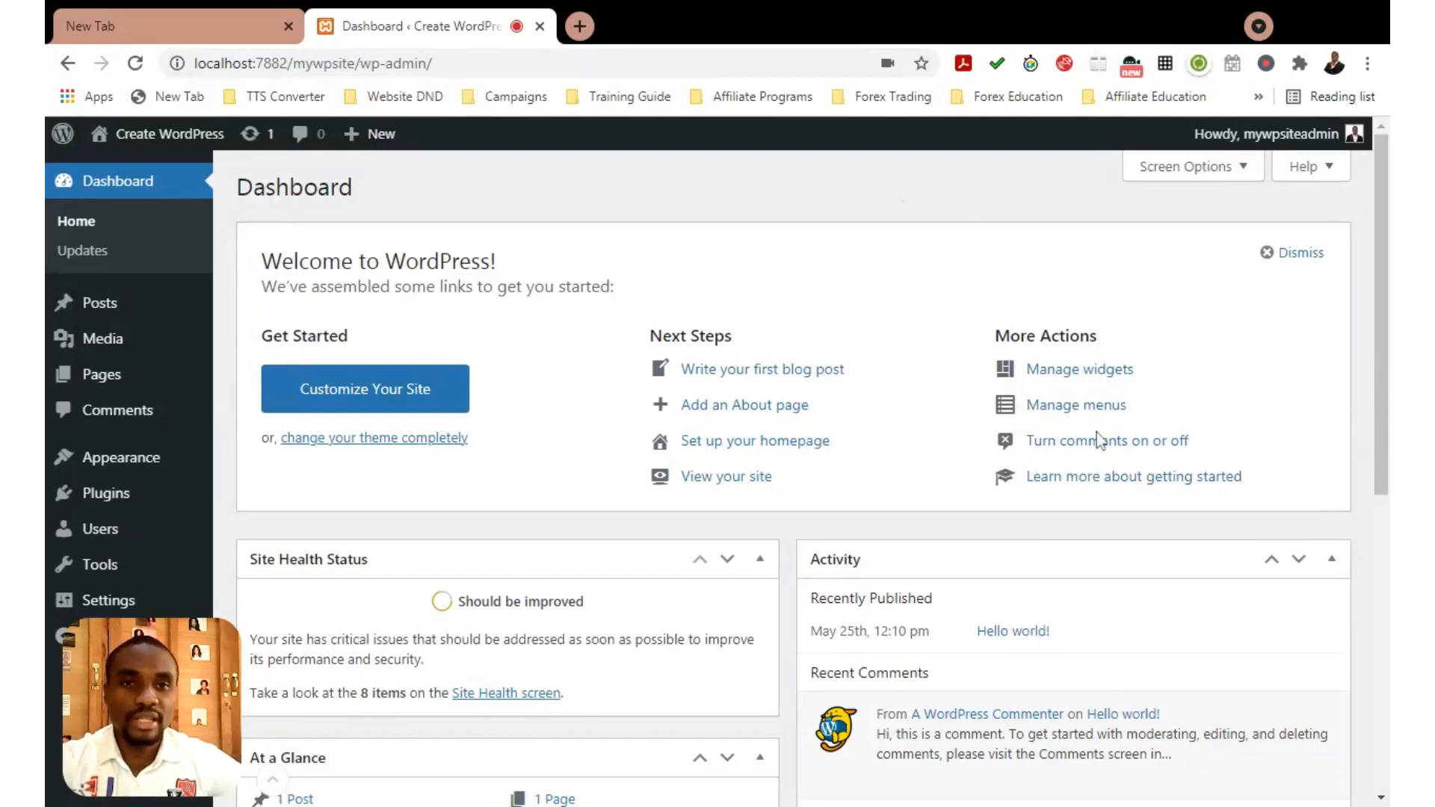
scroll(527, 328, "down", 3)
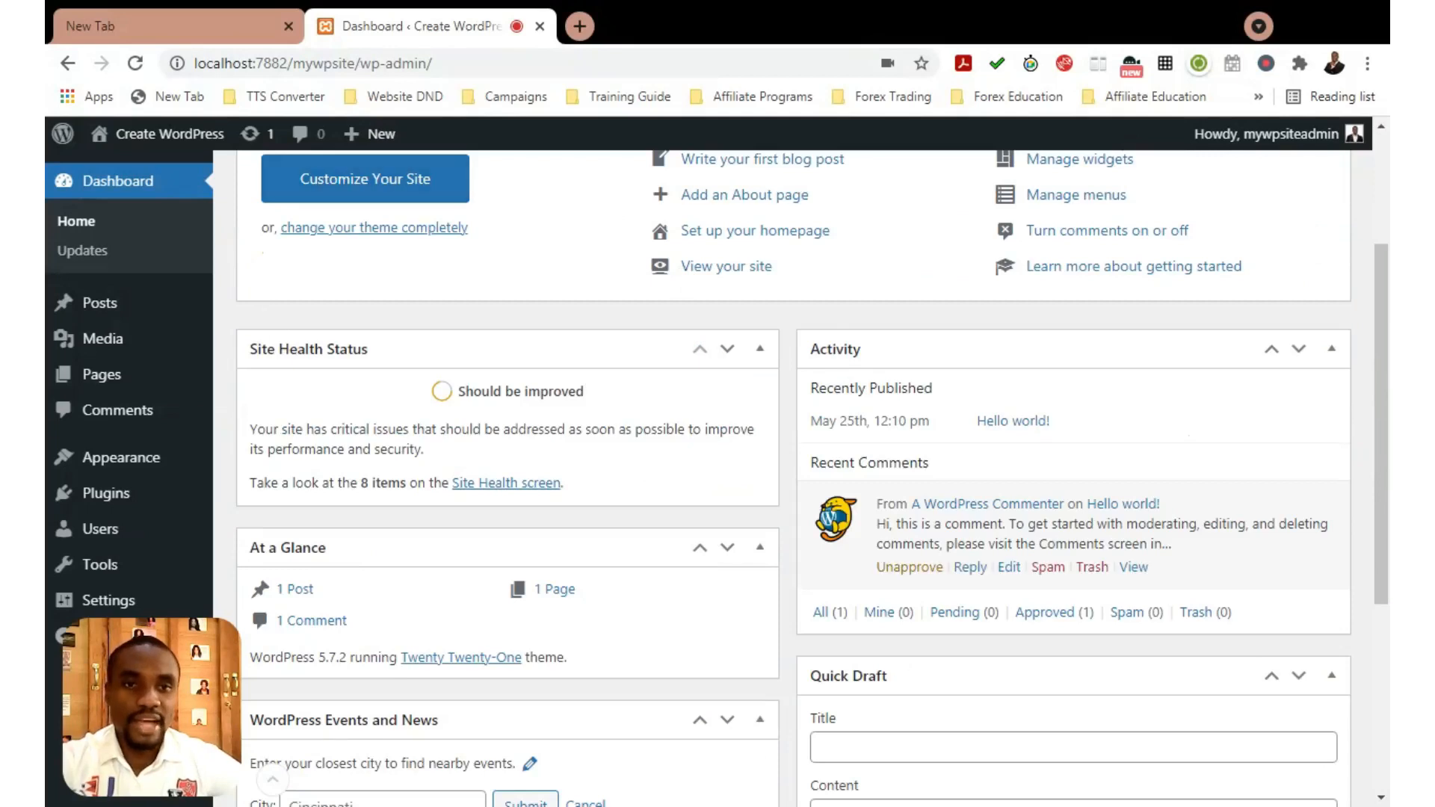
scroll(940, 495, "up", 3)
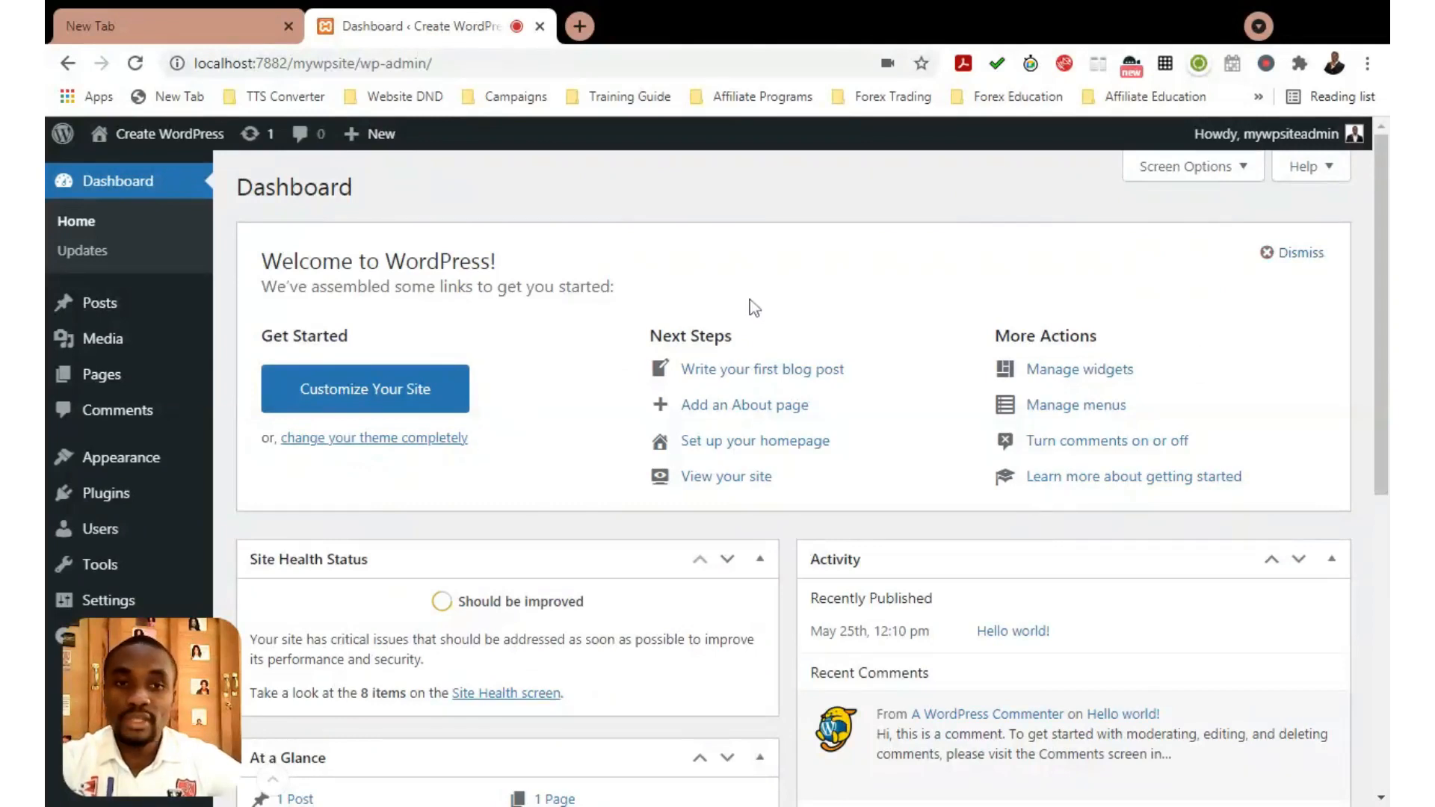
left_click(1297, 254)
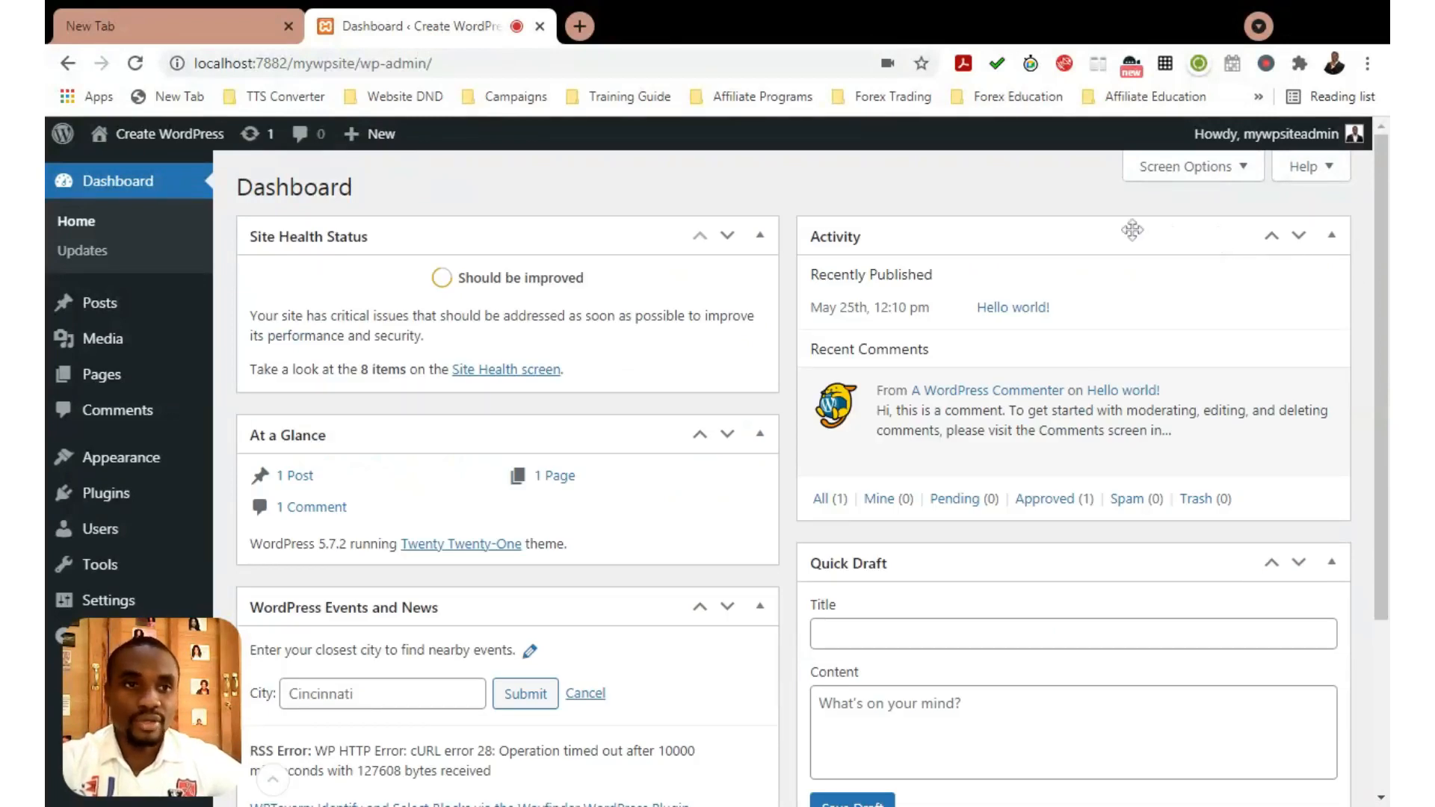
Tick Welcome in Screen Options to bring the Welcome panel back
left_click(1211, 169)
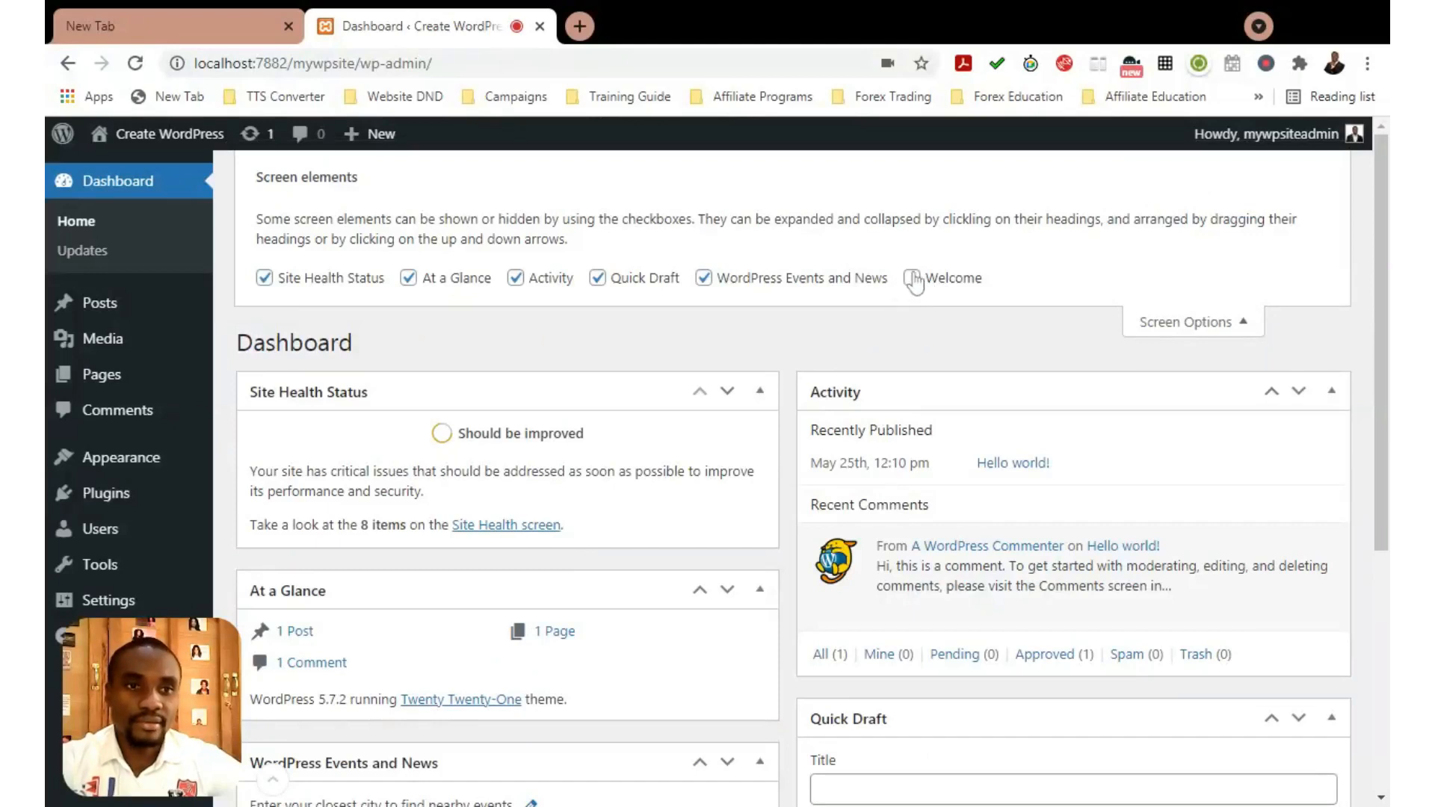
left_click(912, 280)
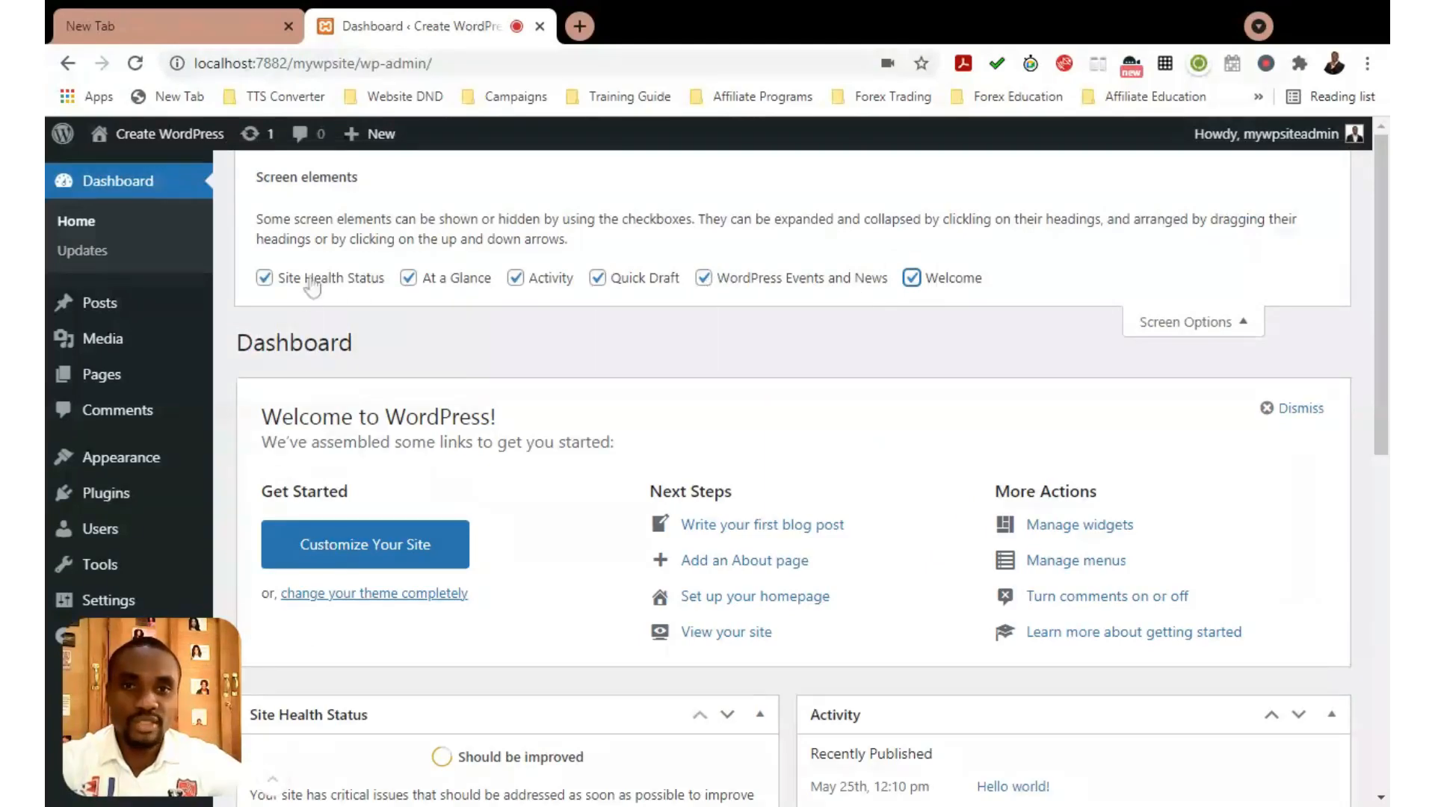
scroll(621, 282, "down", 1)
scroll(770, 489, "down", 5)
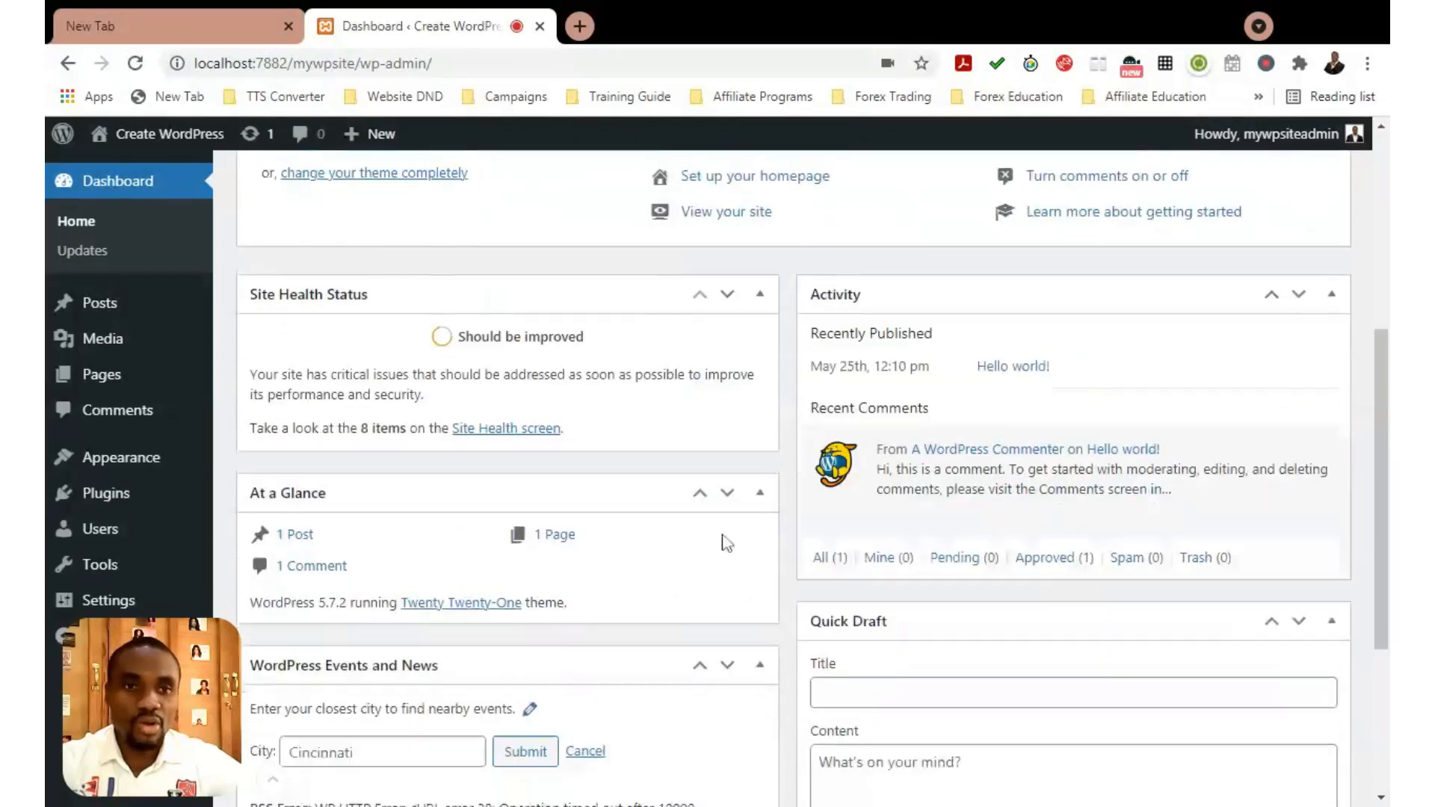
scroll(576, 479, "down", 4)
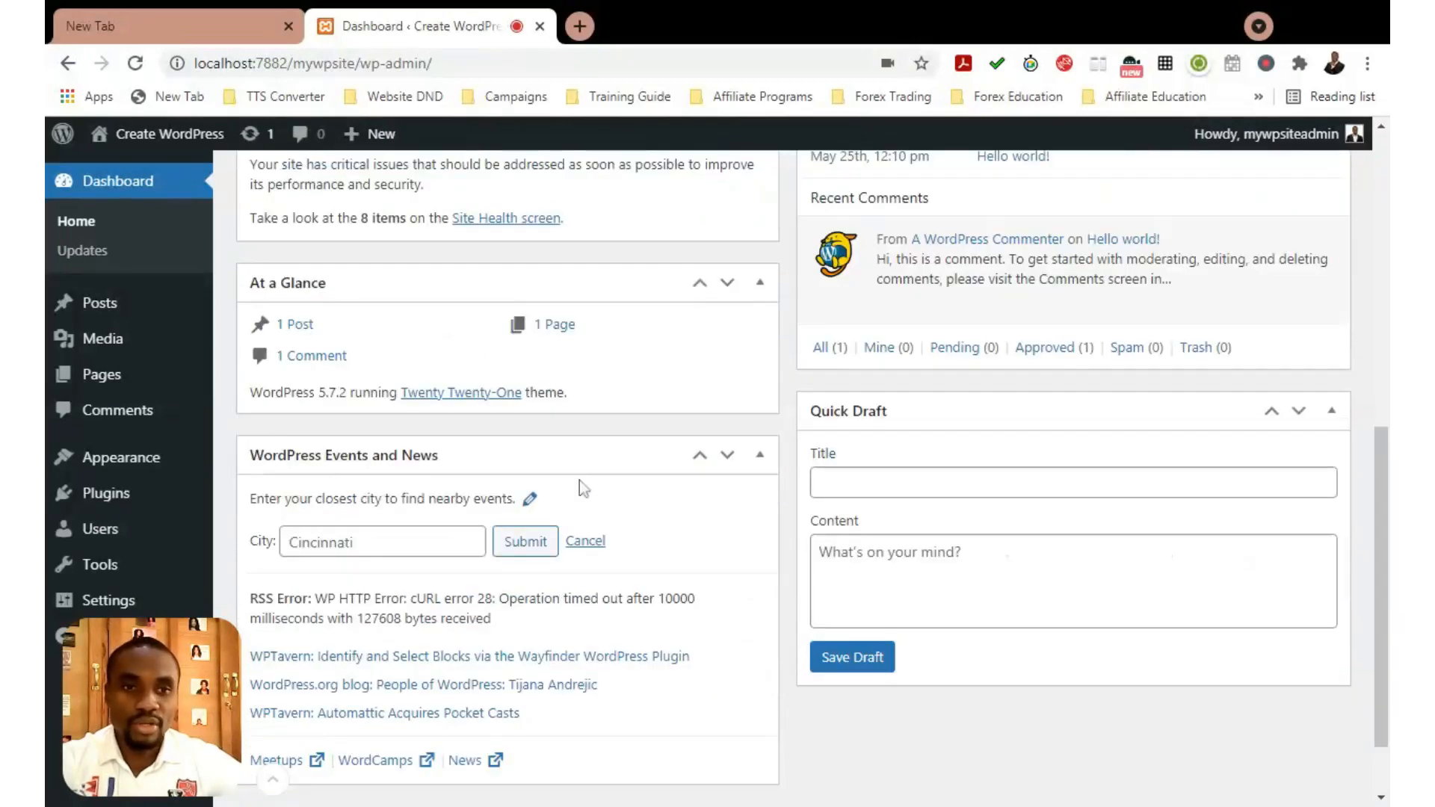
scroll(863, 594, "up", 5)
scroll(864, 594, "up", 4)
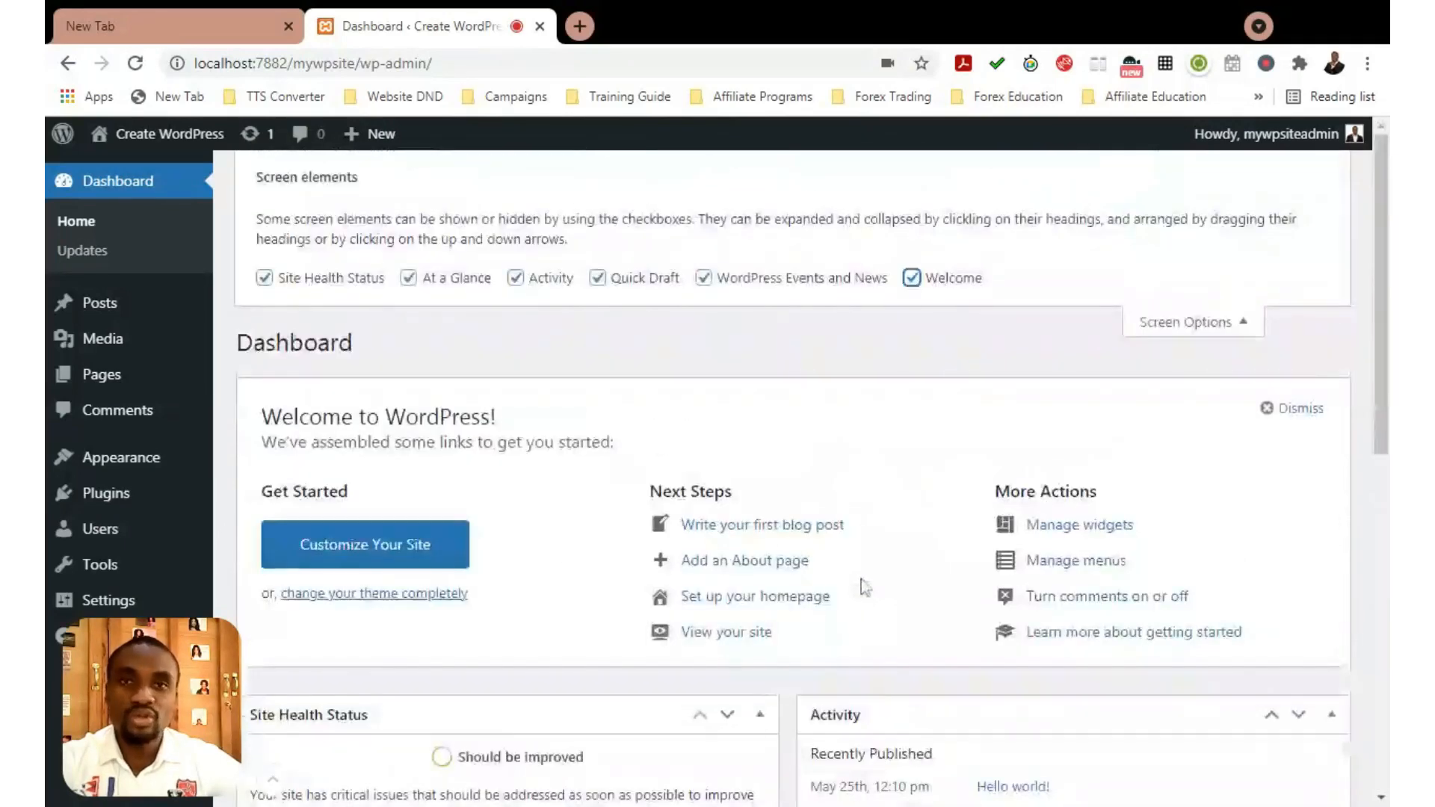
scroll(912, 448, "down", 4)
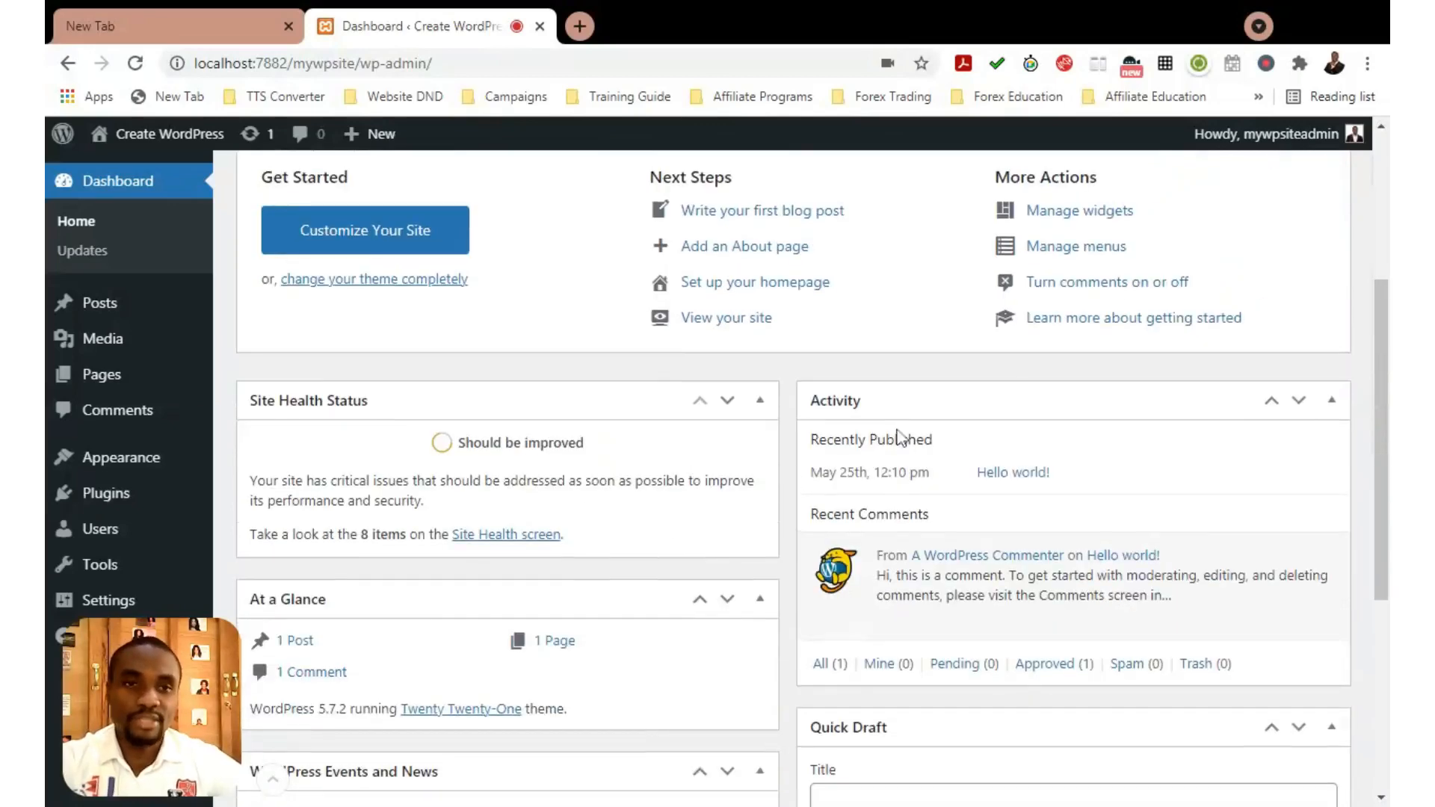
scroll(901, 437, "up", 1)
scroll(901, 437, "down", 1)
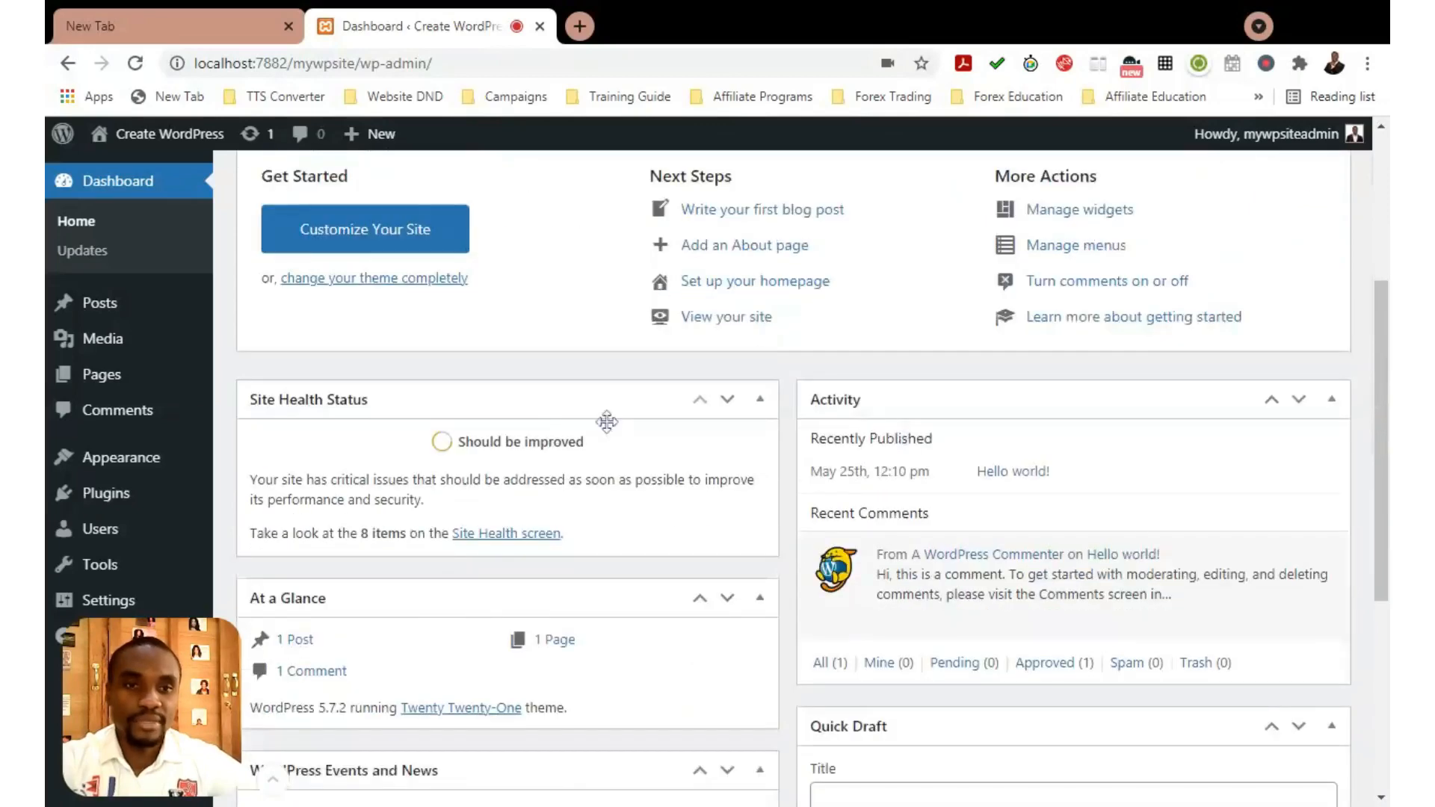
scroll(608, 419, "up", 1)
scroll(528, 534, "up", 2)
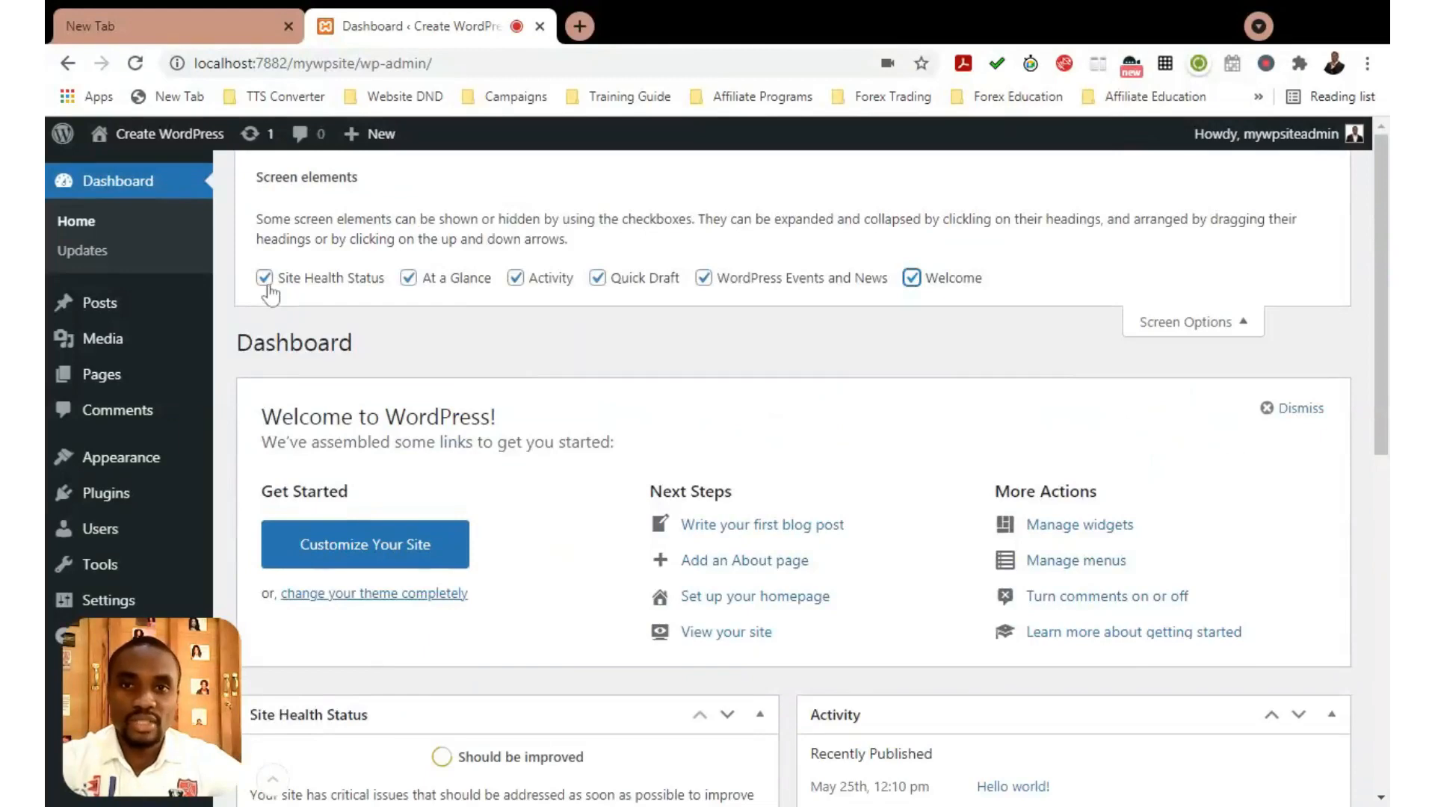
Hide the Site Health Status box, then show it again
left_click(264, 278)
scroll(761, 415, "down", 4)
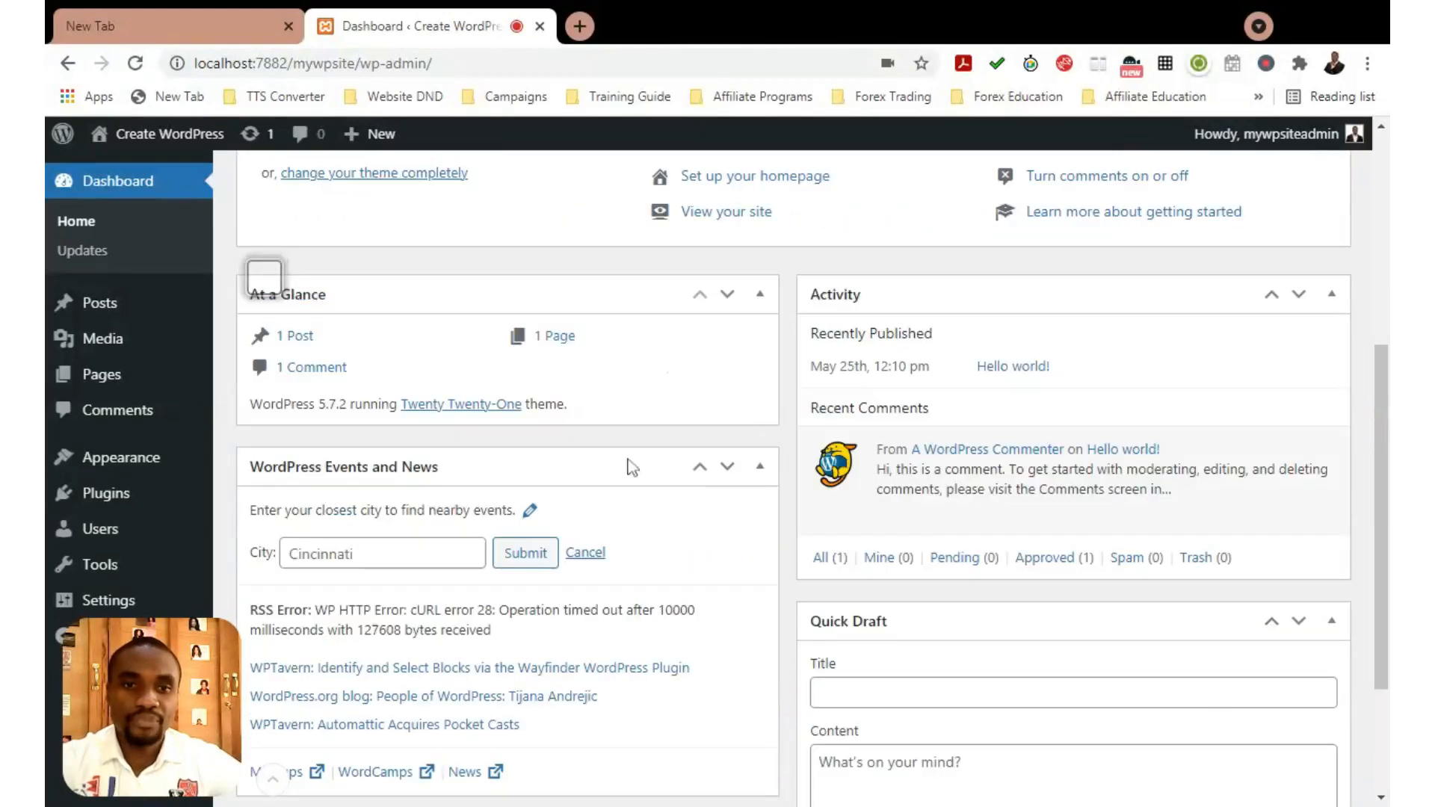
scroll(613, 340, "up", 4)
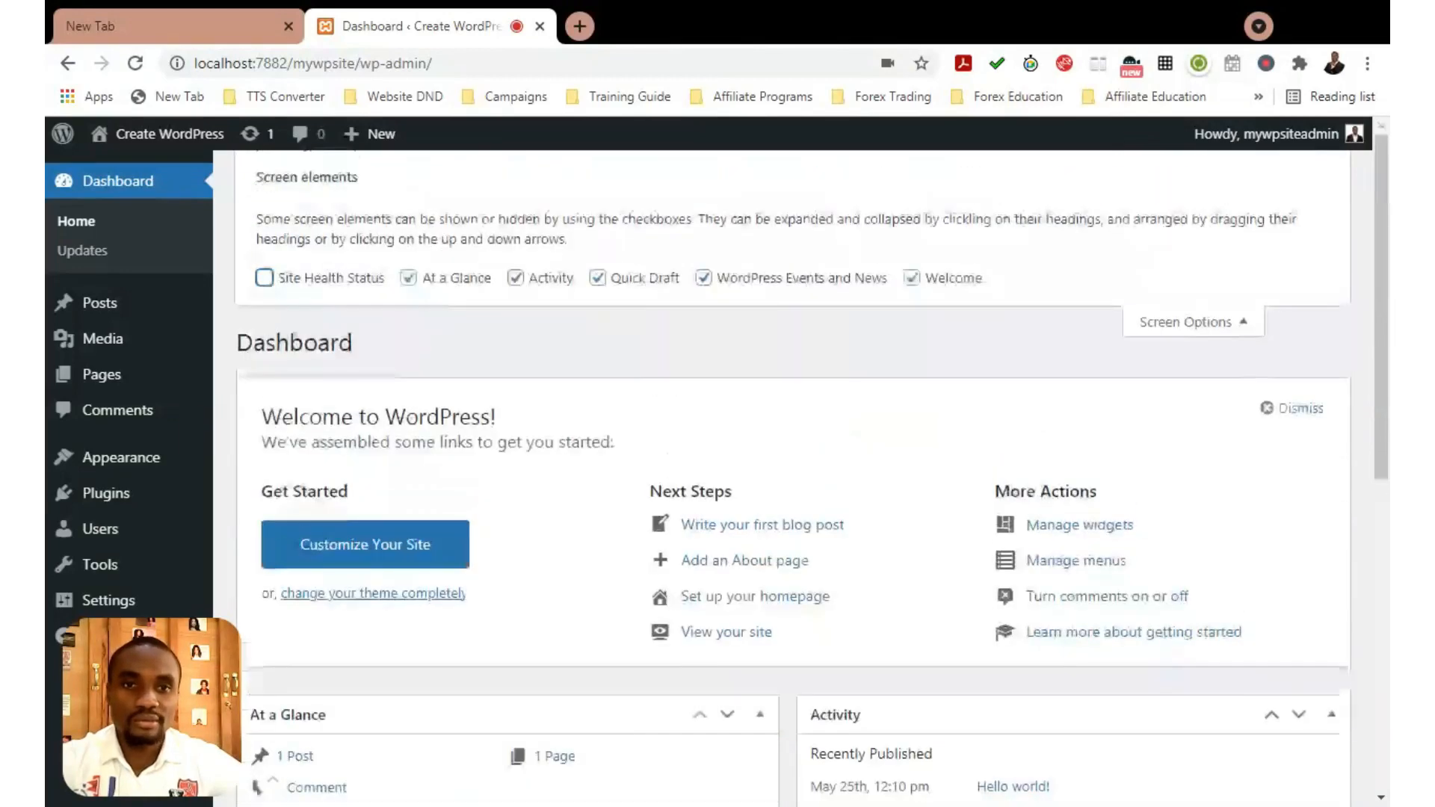
left_click(265, 278)
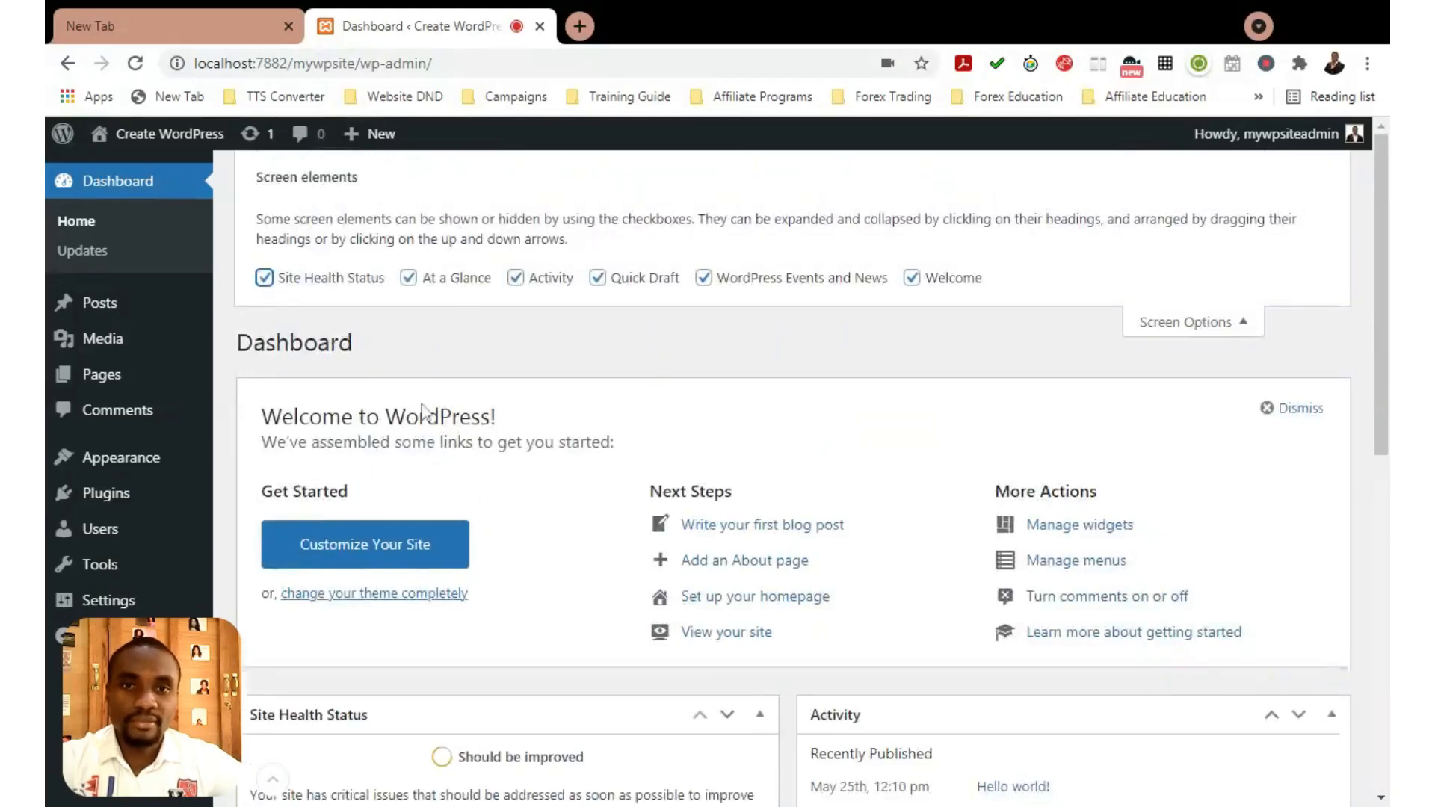
scroll(475, 460, "down", 6)
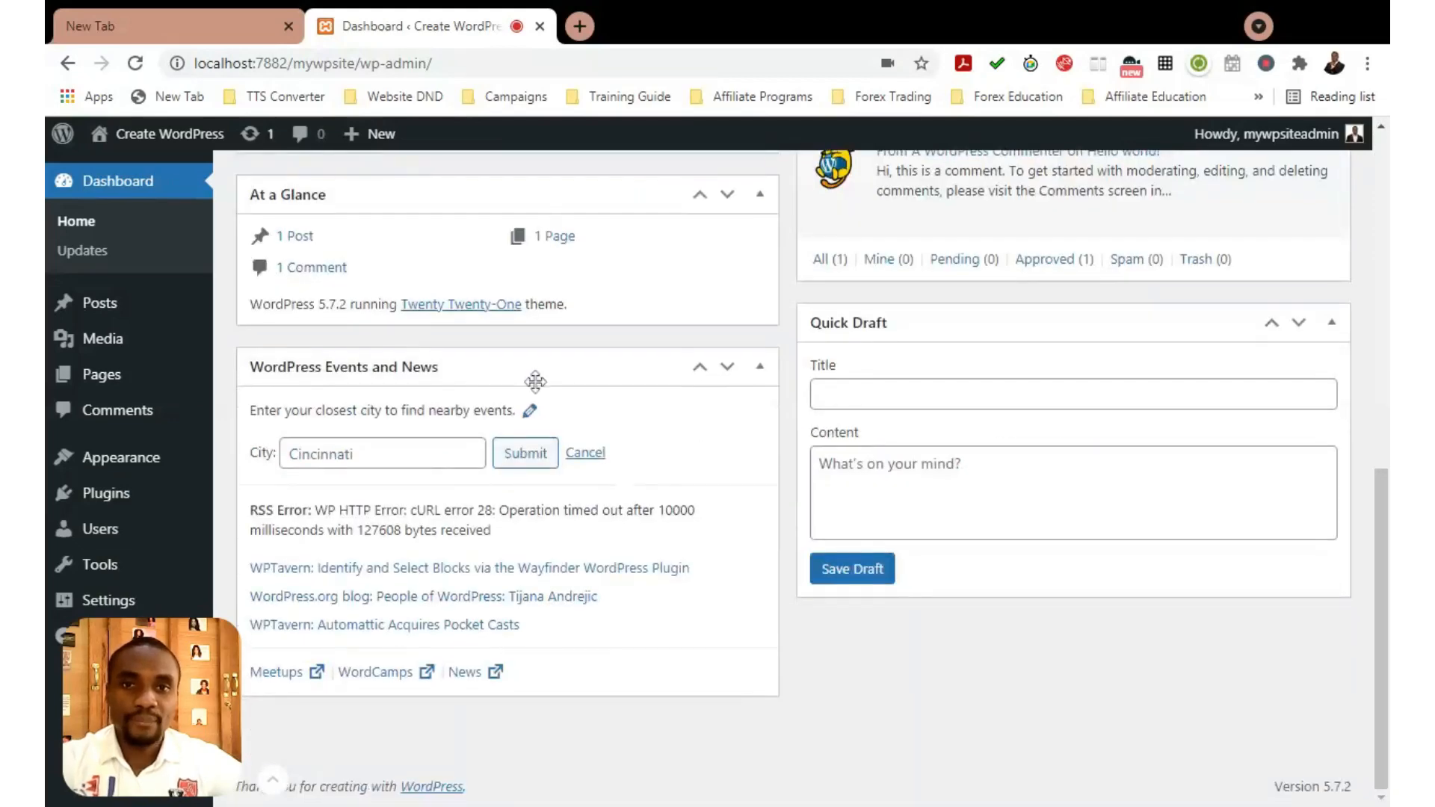
scroll(532, 384, "up", 2)
scroll(629, 359, "up", 2)
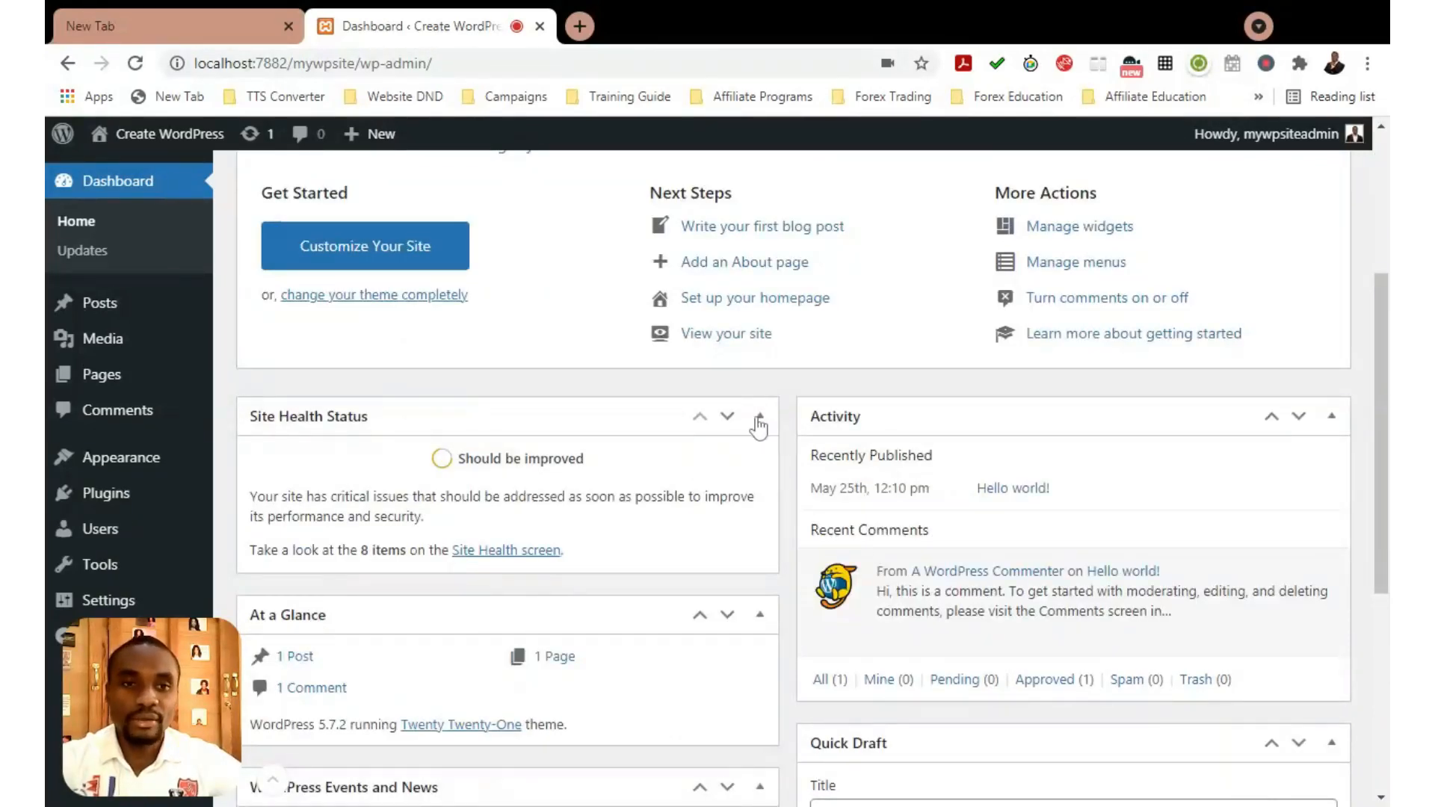
Collapse the Site Health Status and Activity boxes
left_click(761, 417)
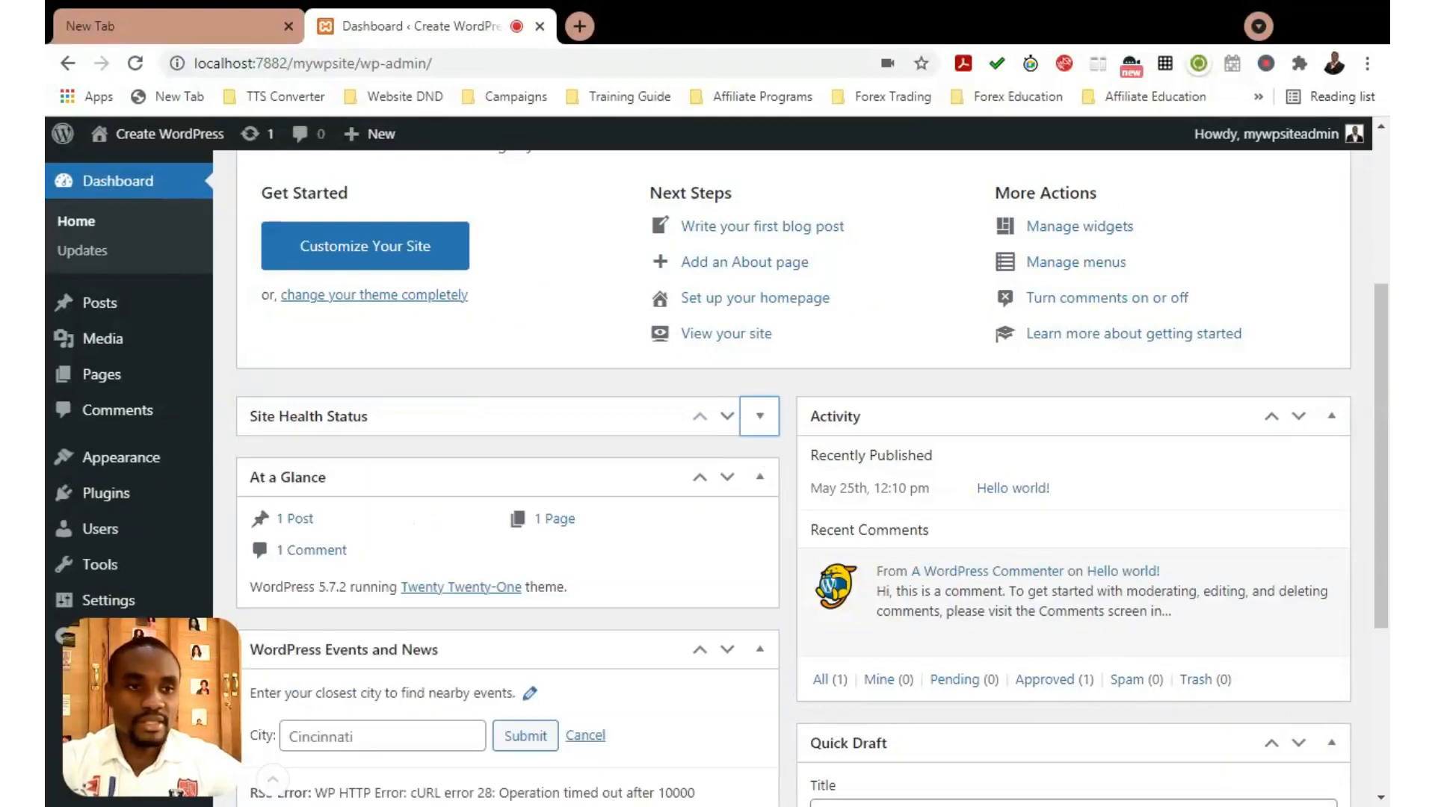
left_click(1332, 417)
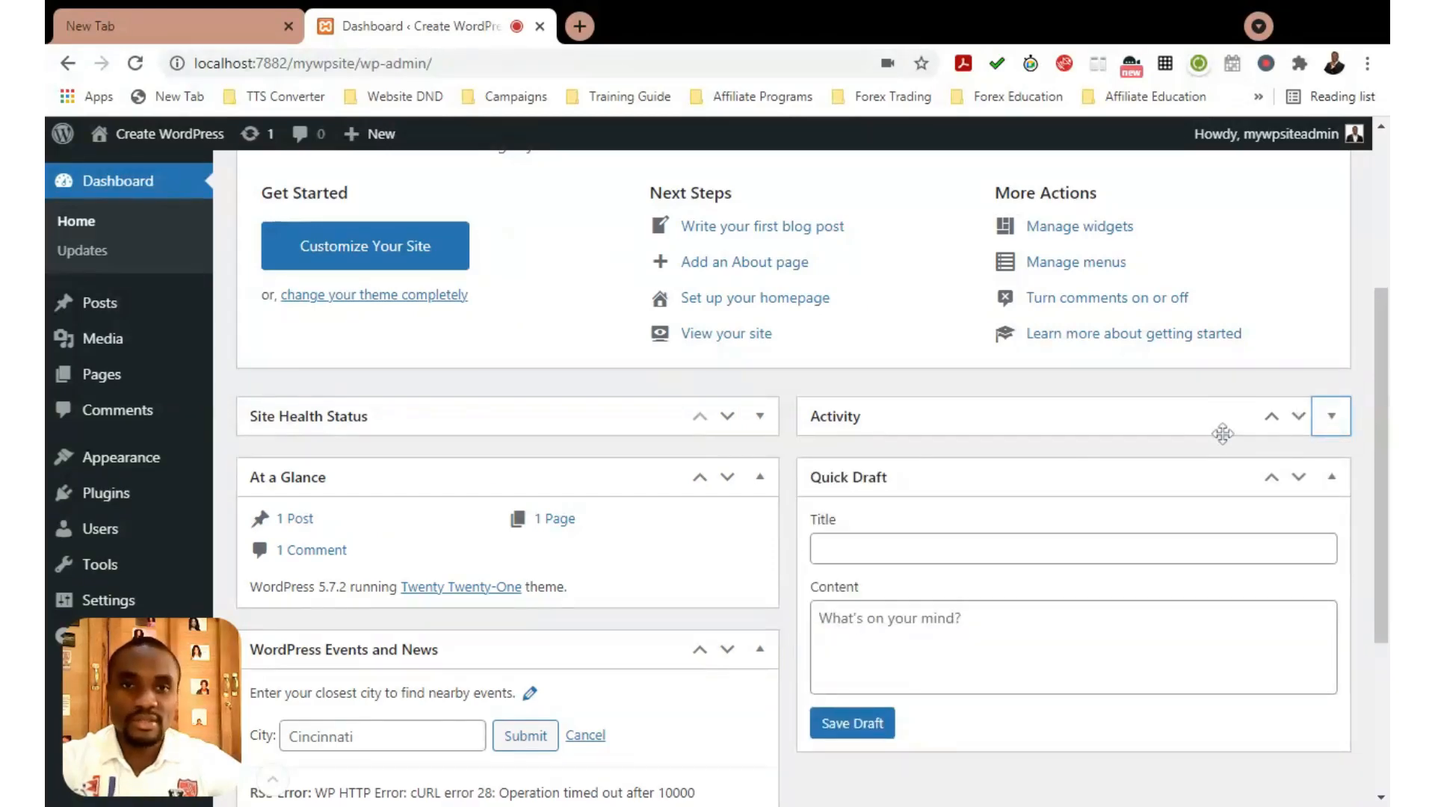
scroll(1164, 440, "up", 4)
scroll(1162, 438, "down", 3)
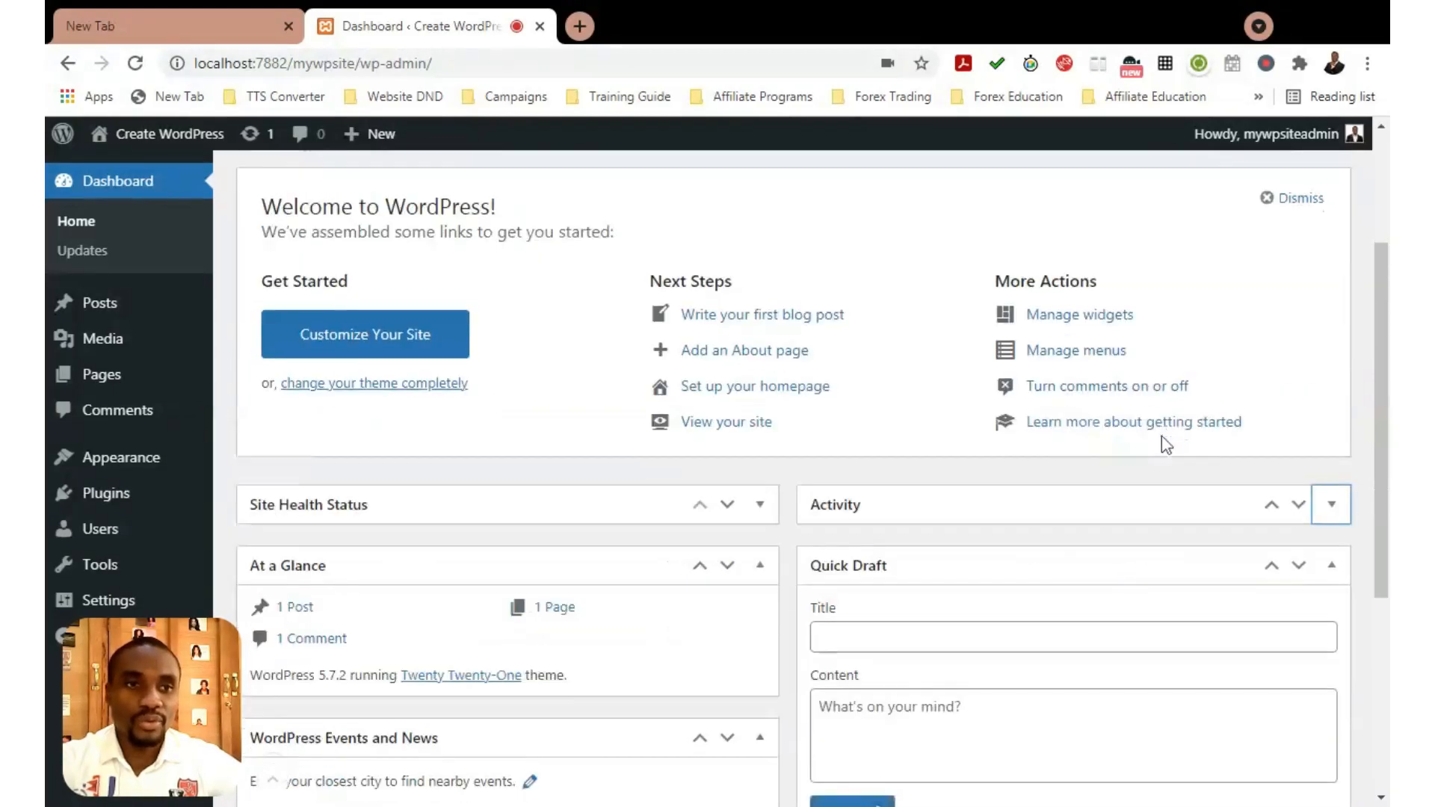
scroll(1162, 439, "up", 3)
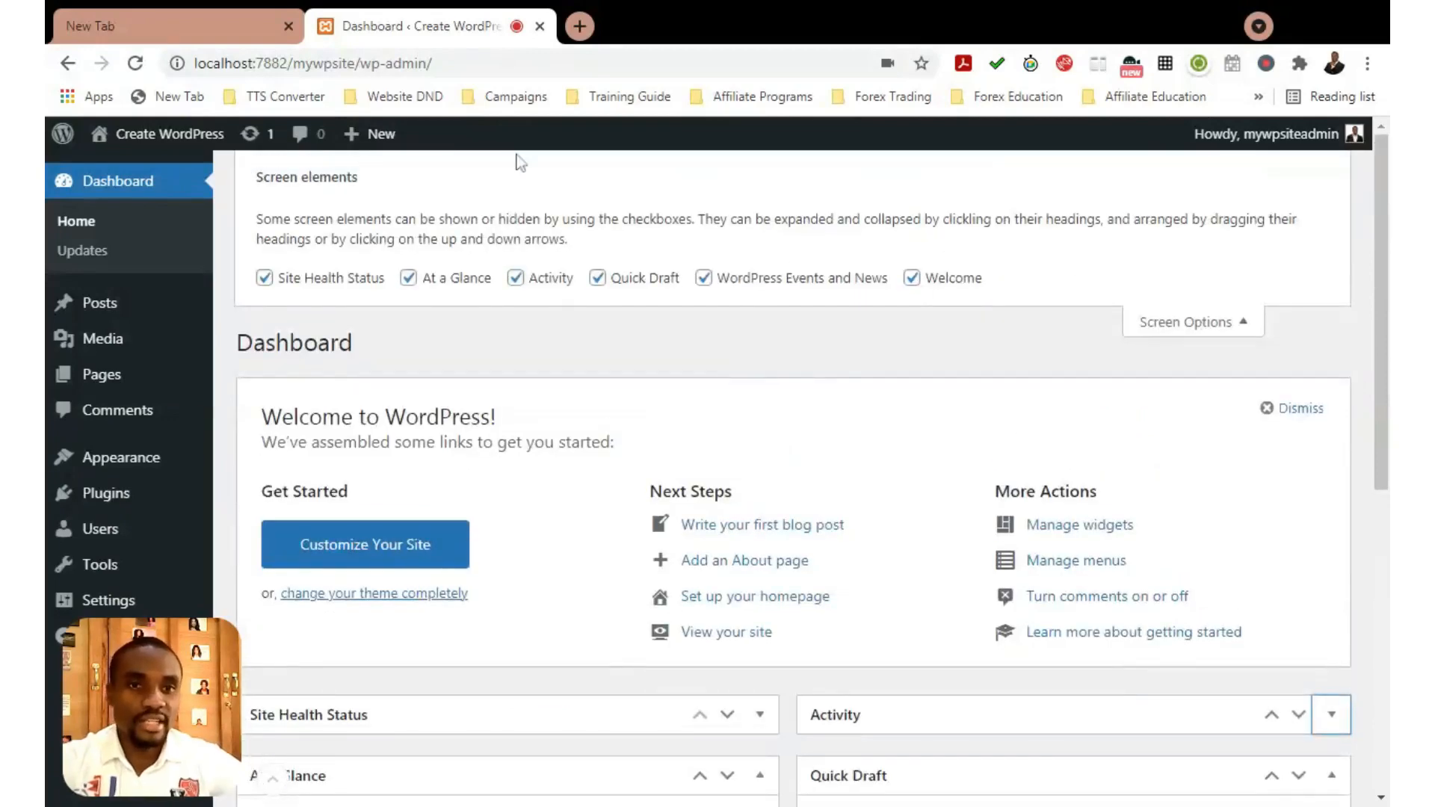
Close Screen Options and expand the Activity and Site Health Status boxes again
left_click(1230, 329)
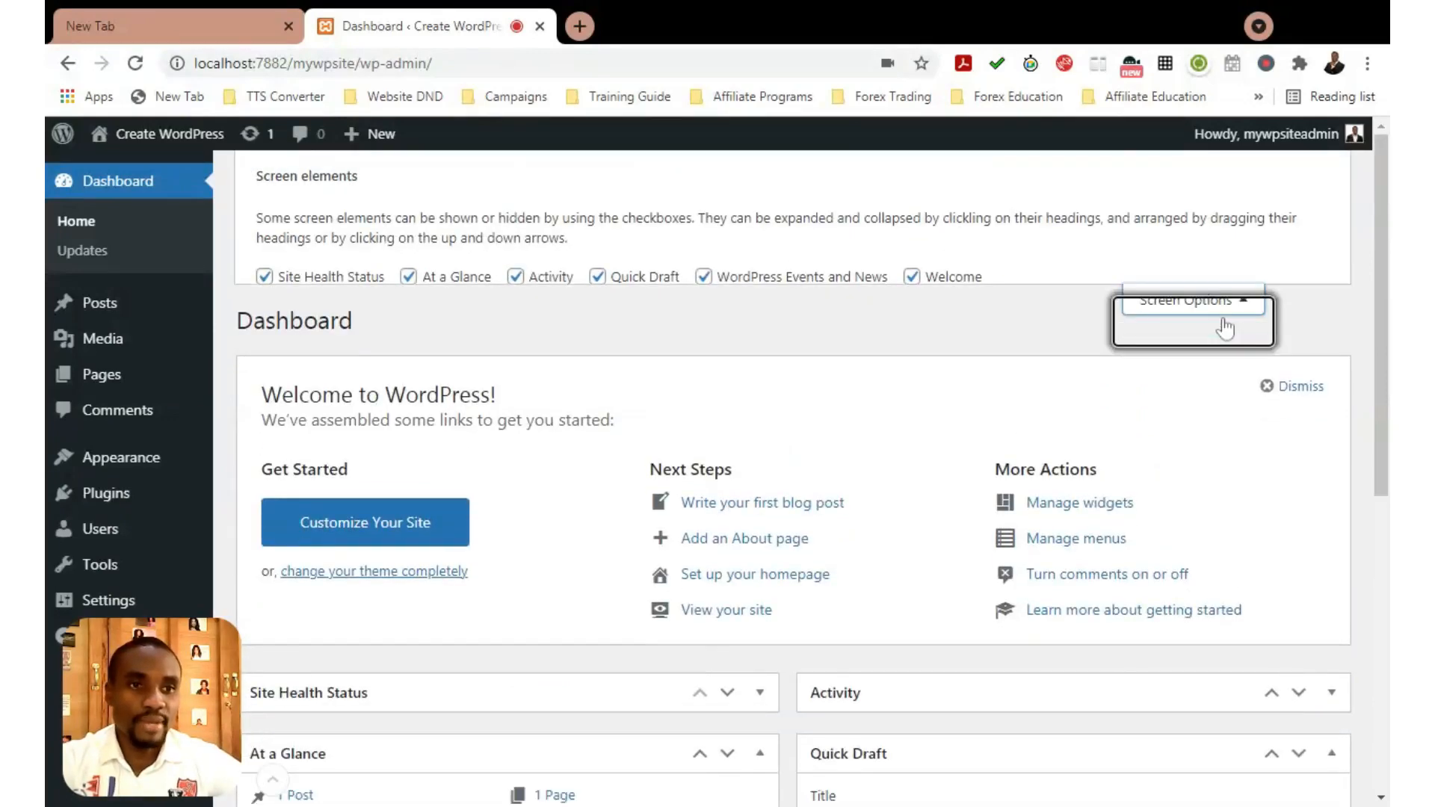
scroll(1039, 283, "down", 5)
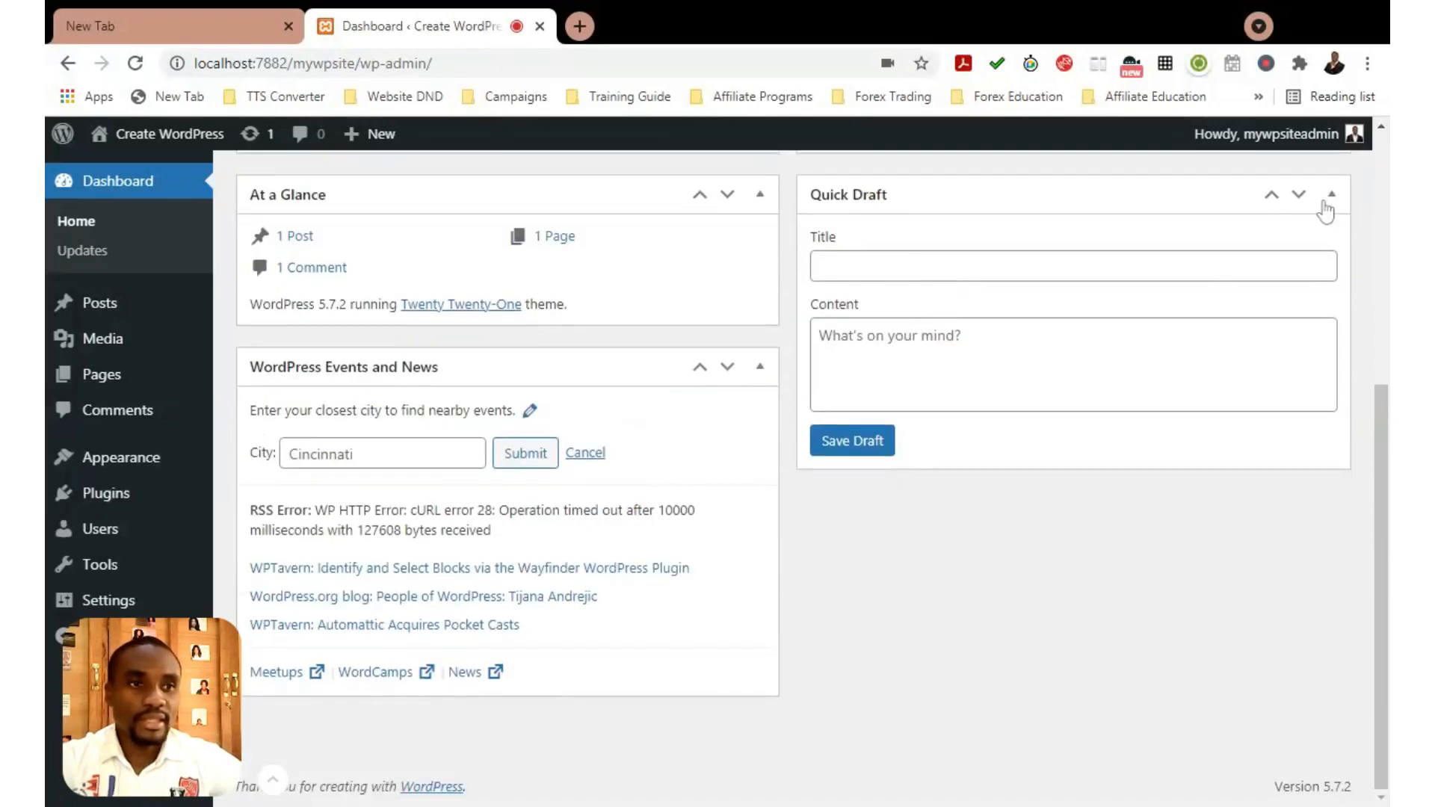
scroll(1102, 247, "up", 1)
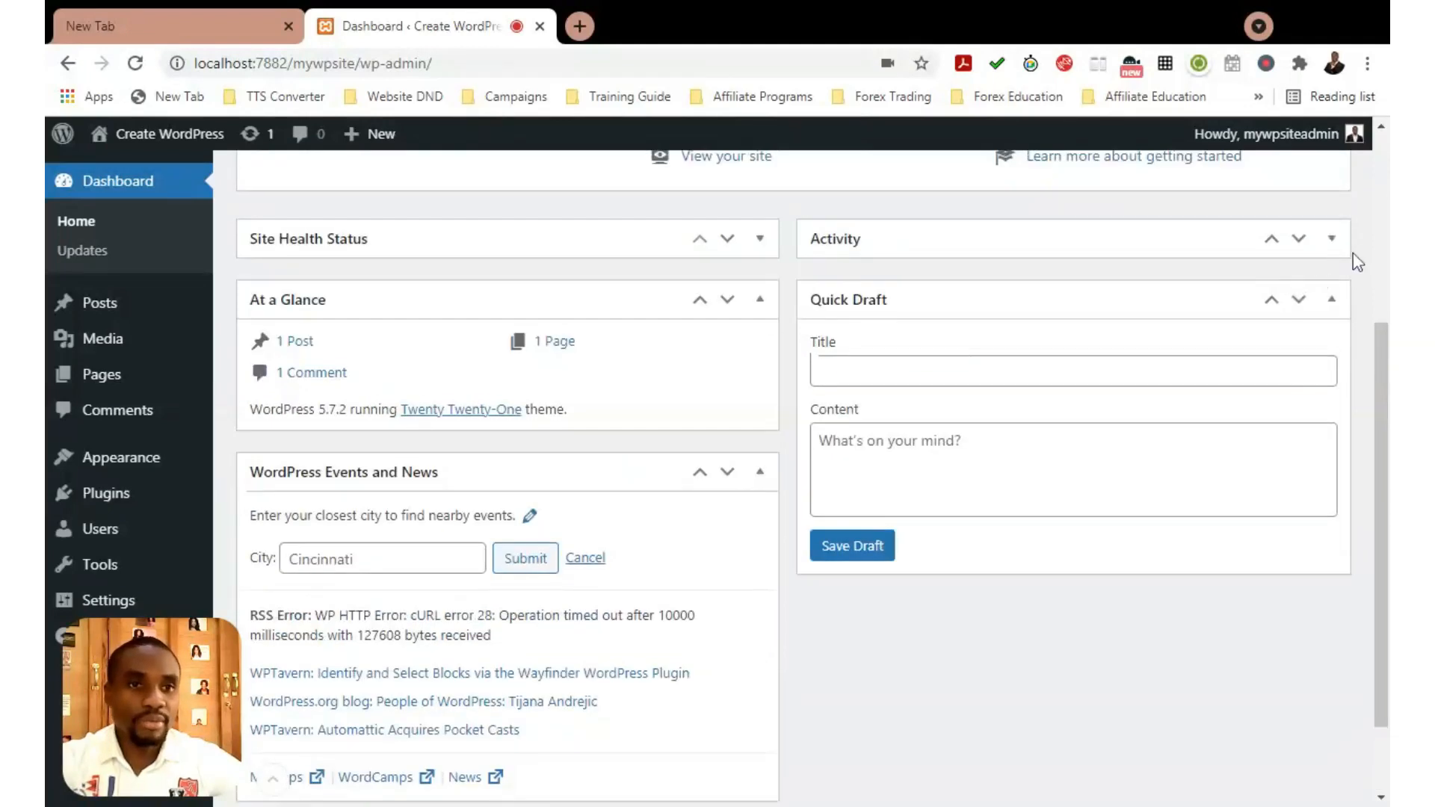
left_click(1332, 239)
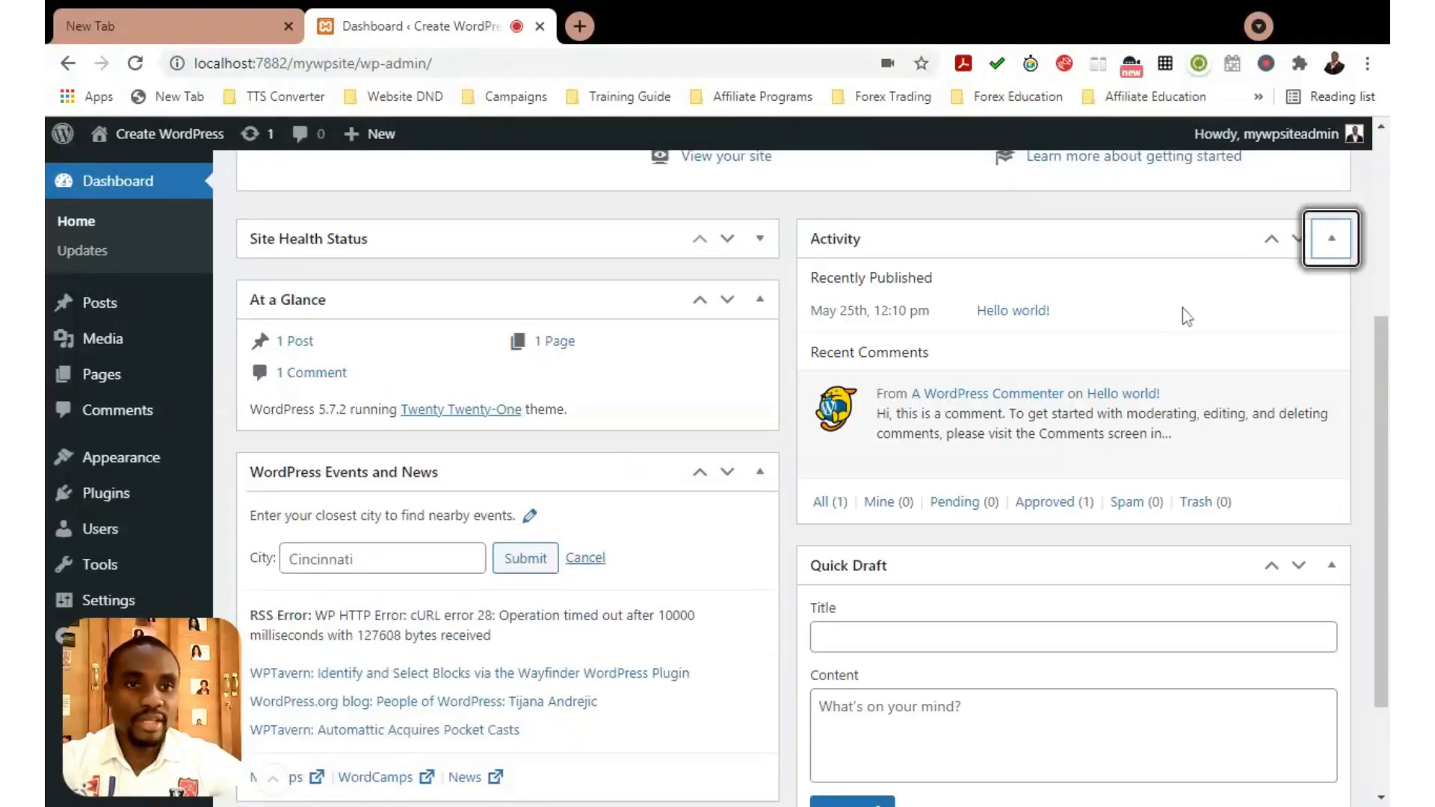
left_click(760, 238)
Drag the Quick Draft box into the left column
scroll(903, 299, "down", 2)
scroll(903, 299, "up", 2)
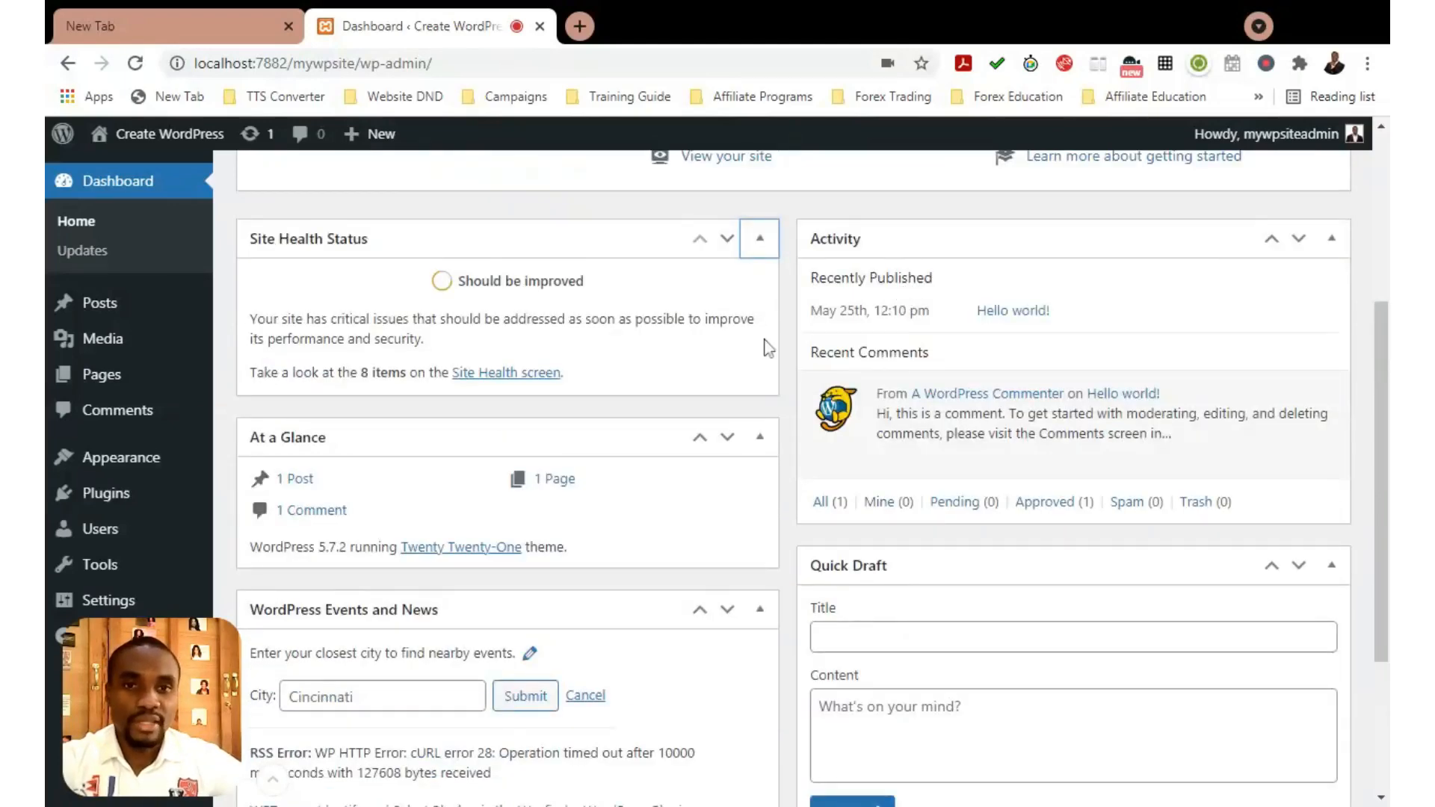
scroll(972, 448, "down", 2)
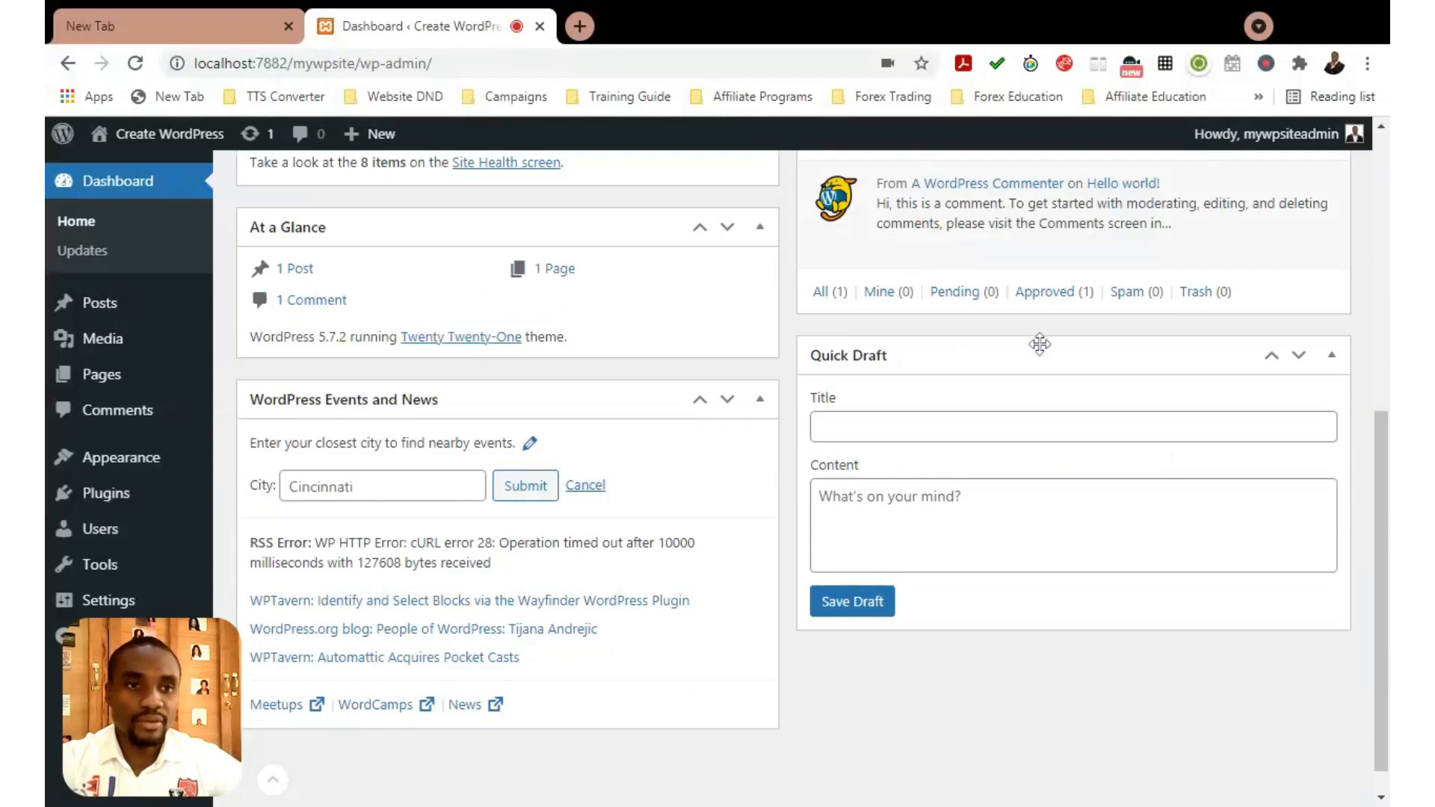
left_click_drag(1058, 356, 517, 415)
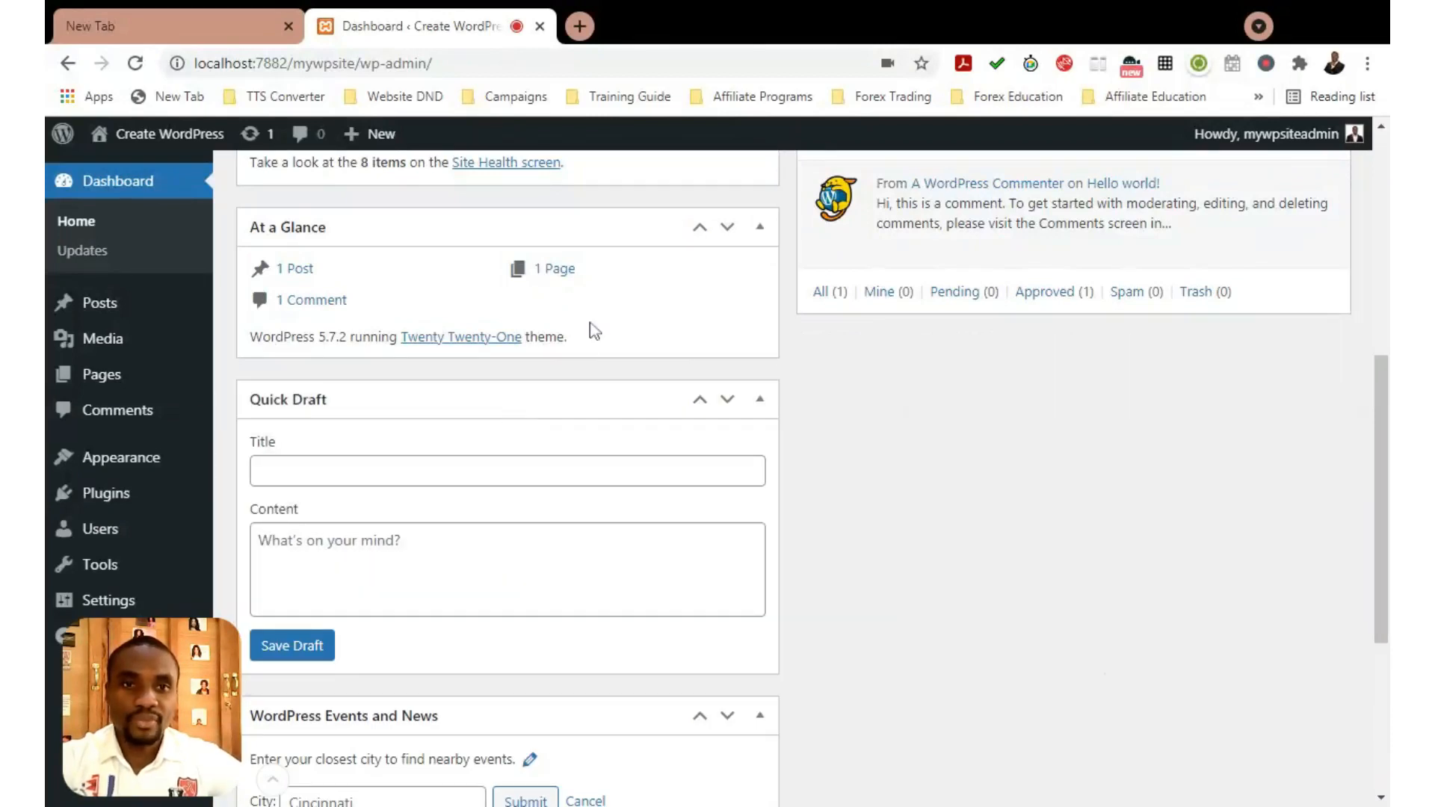
Move At a Glance to the right column, positioned below the Activity box
scroll(596, 305, "down", 4)
scroll(596, 304, "up", 7)
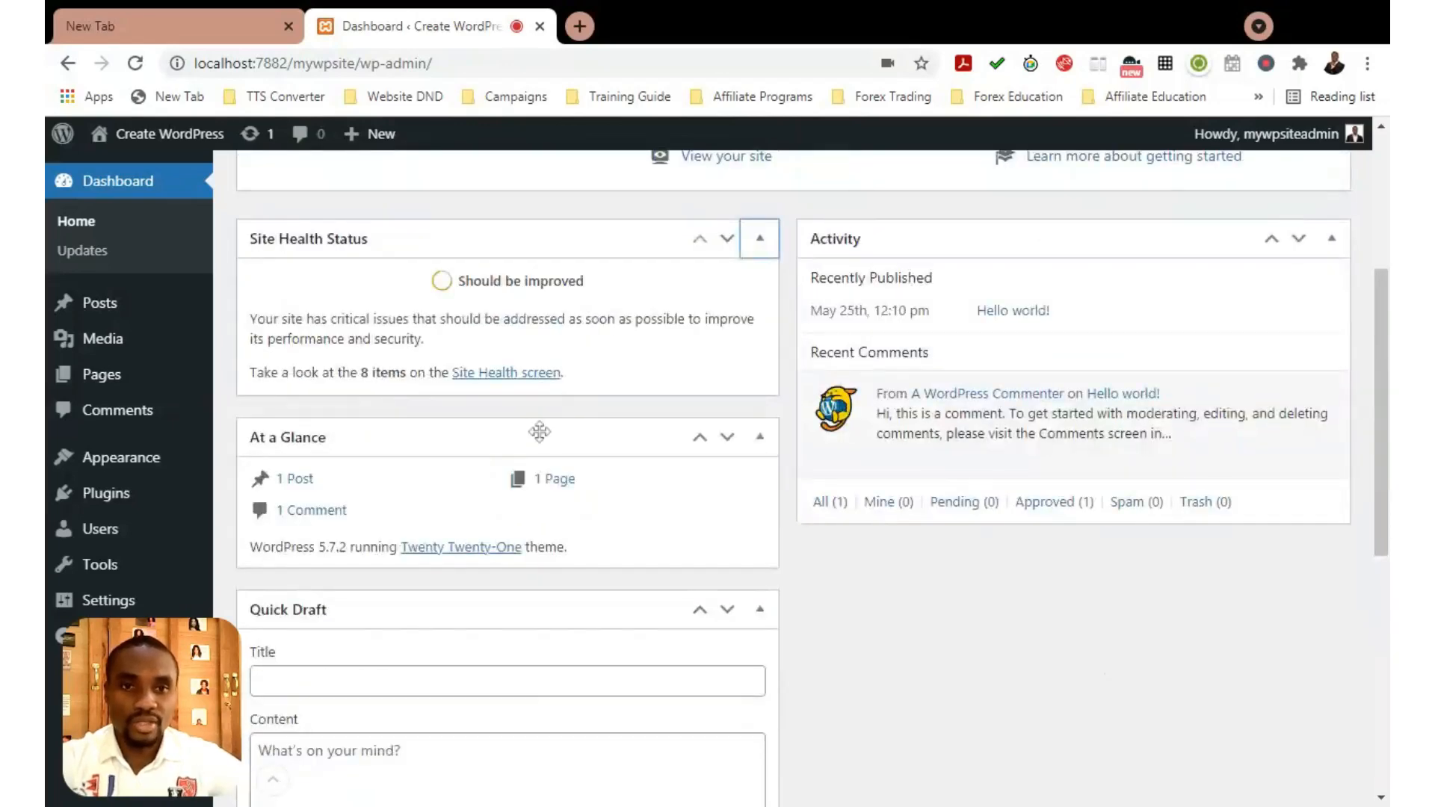
left_click_drag(583, 436, 1101, 249)
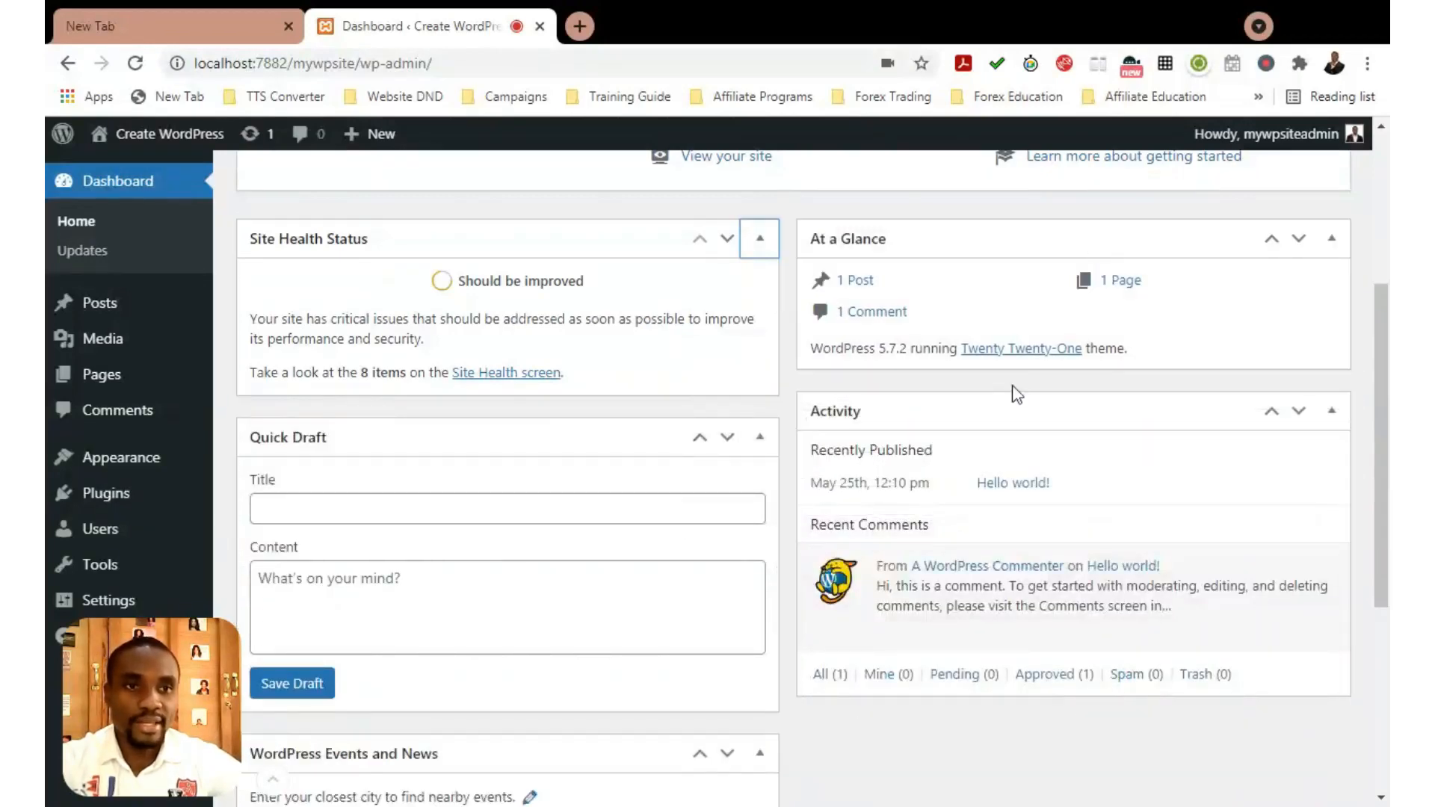
scroll(1012, 391, "down", 3)
scroll(1199, 363, "up", 3)
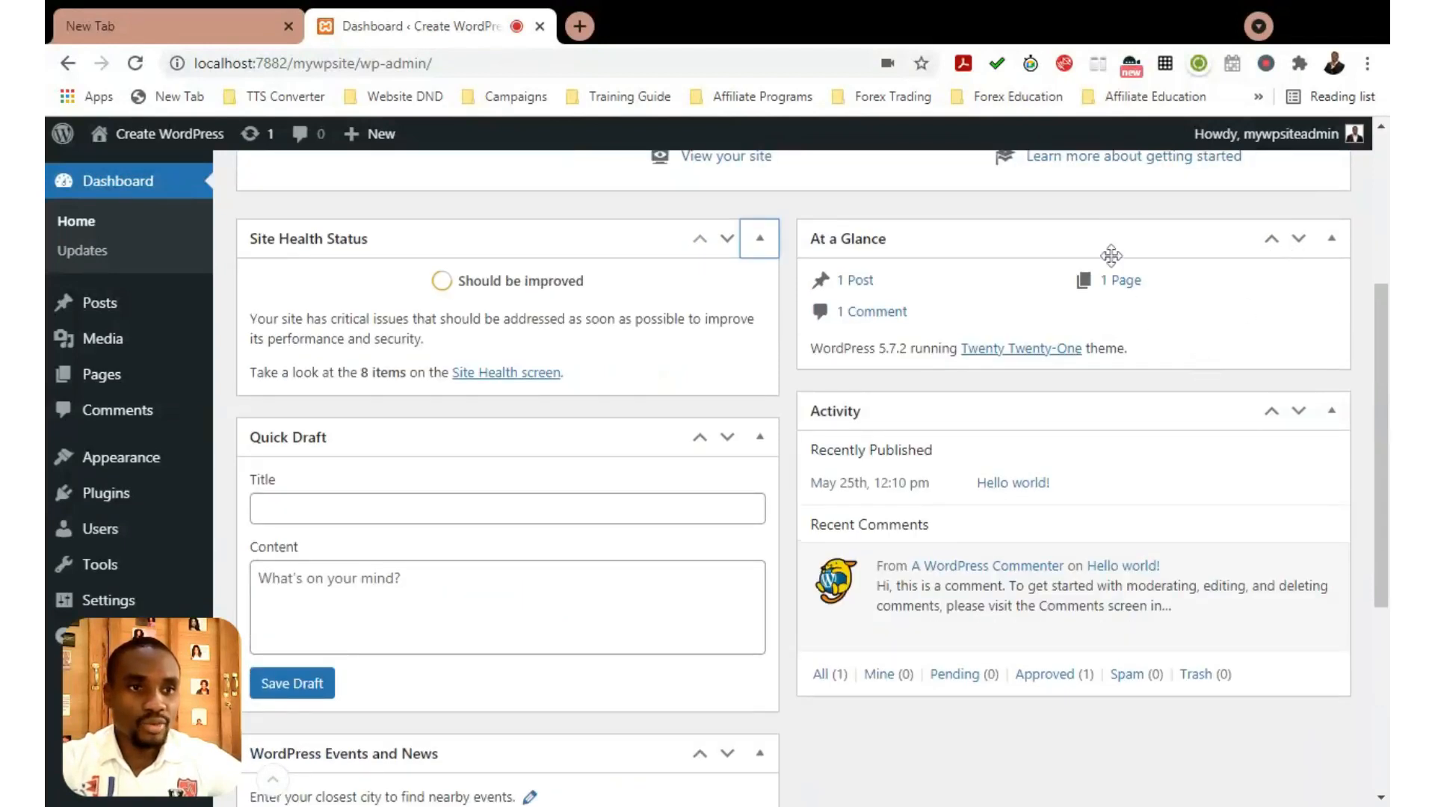
mouse_move(1114, 244)
left_mouse_down()
mouse_move(1112, 287)
mouse_move(1114, 254)
left_mouse_up()
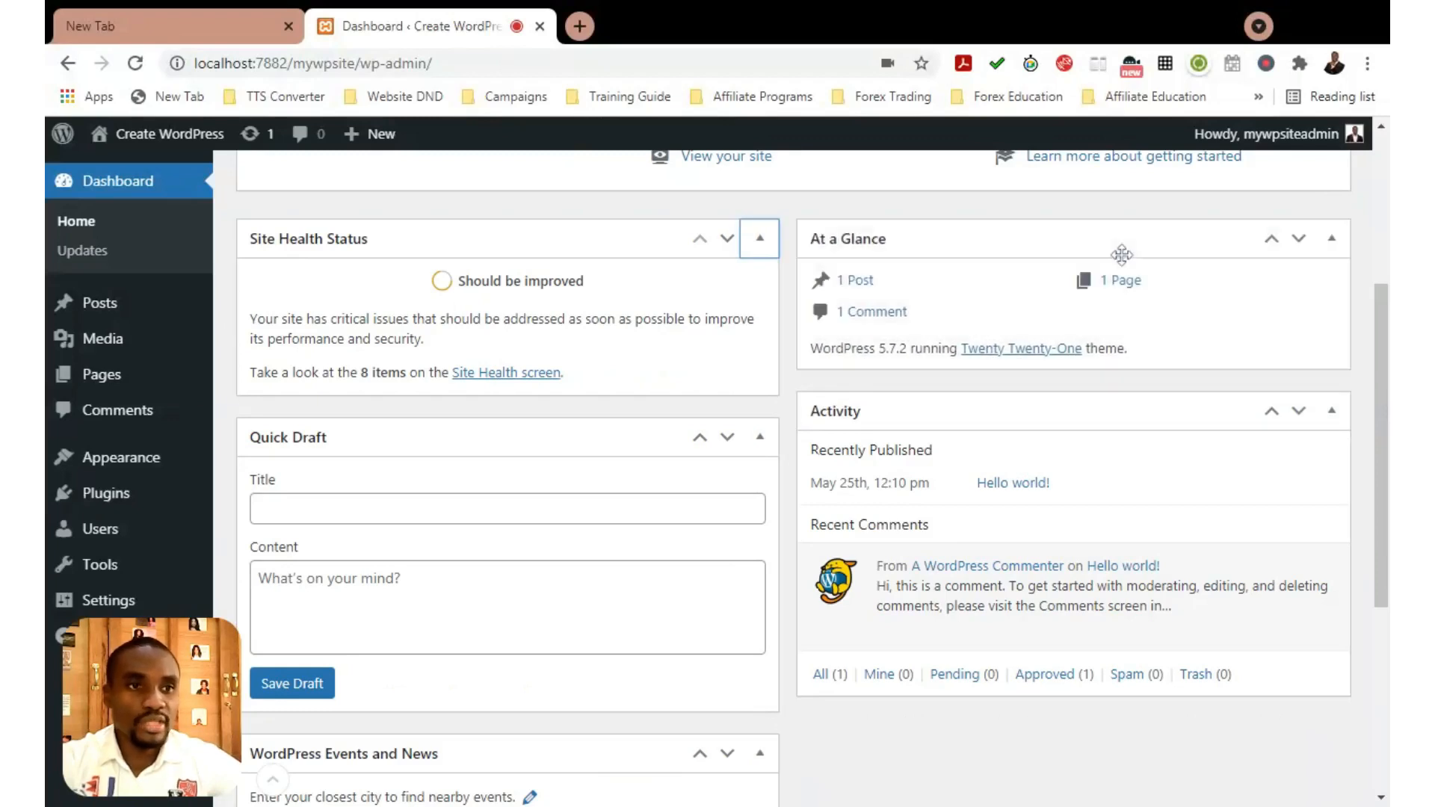
left_click(1299, 240)
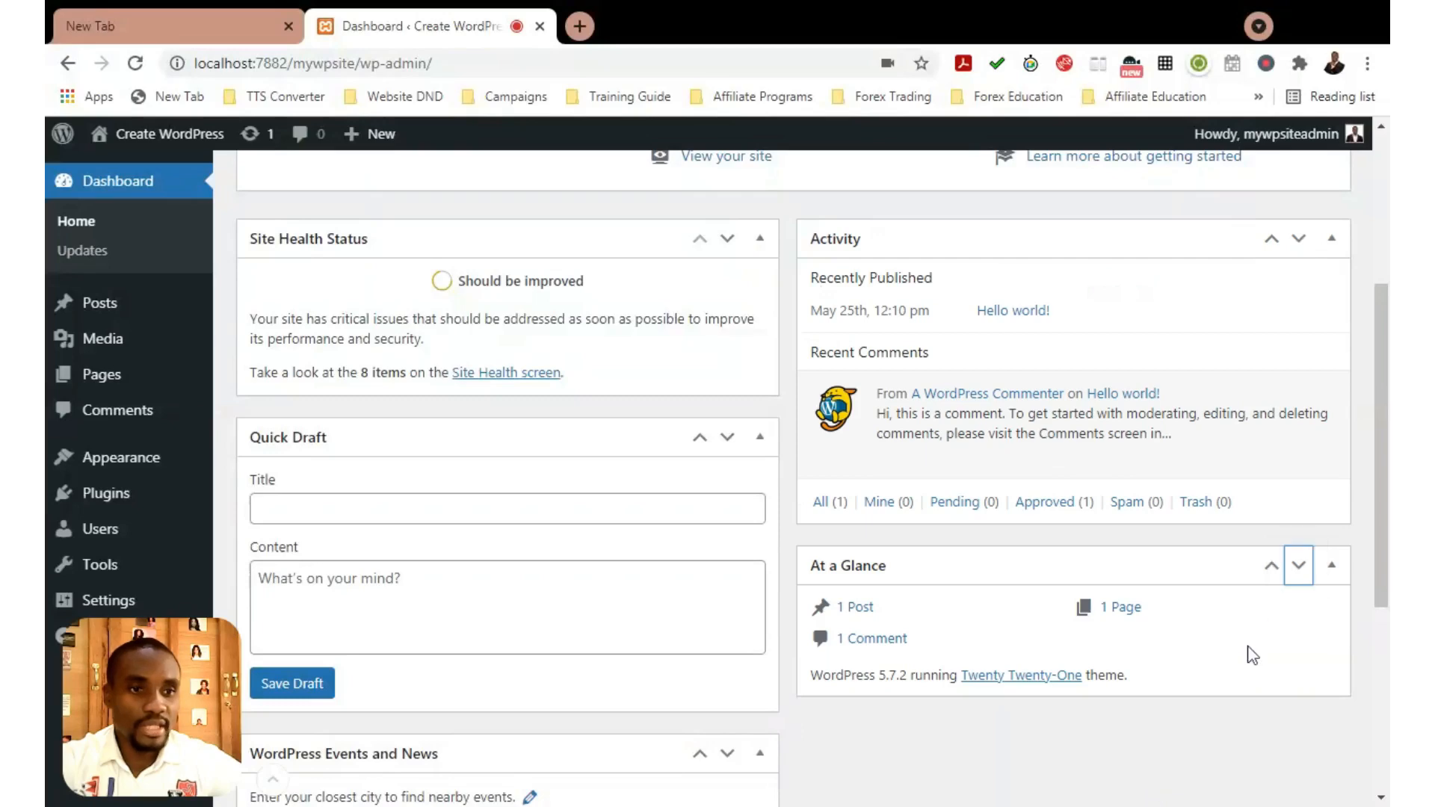
scroll(577, 497, "down", 4)
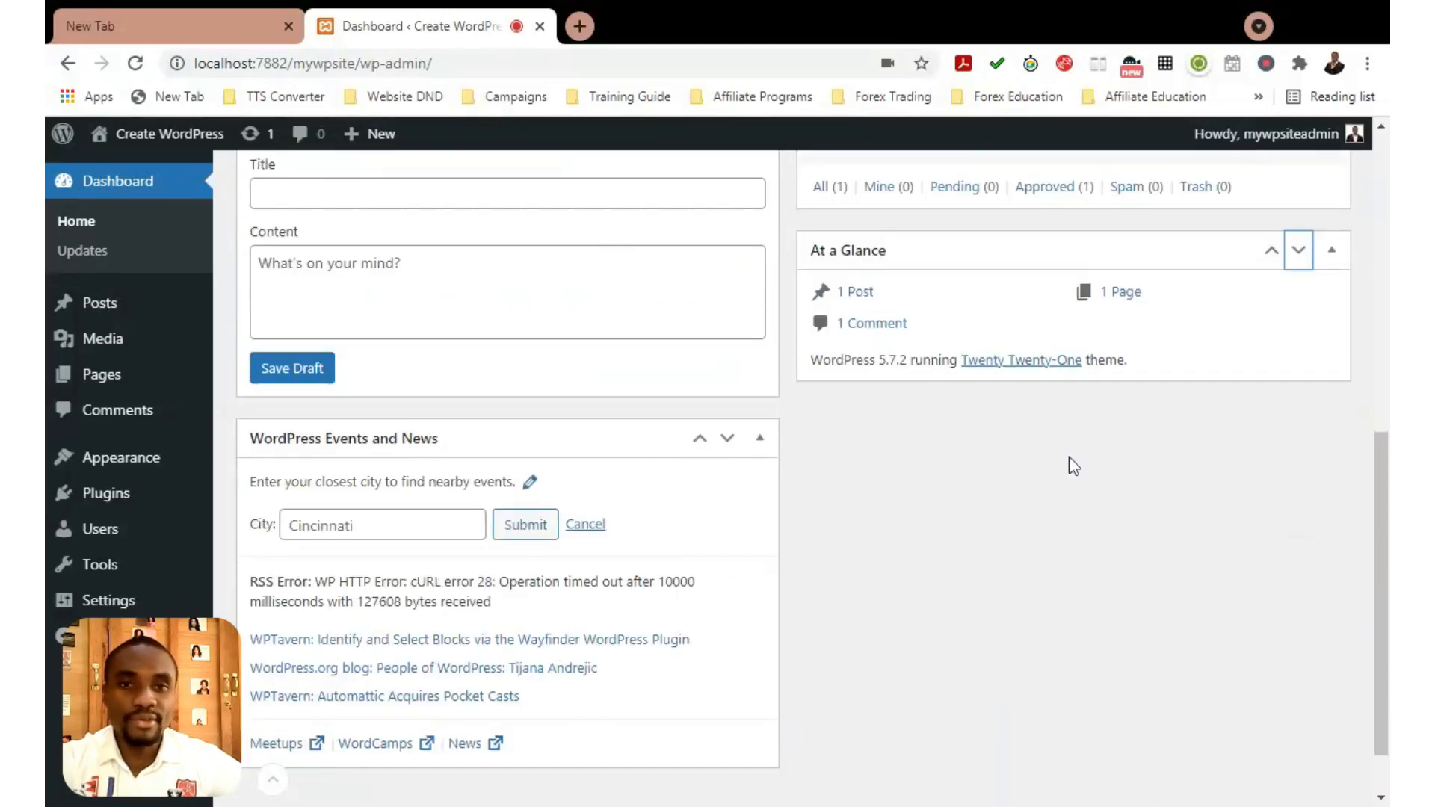
scroll(468, 458, "up", 5)
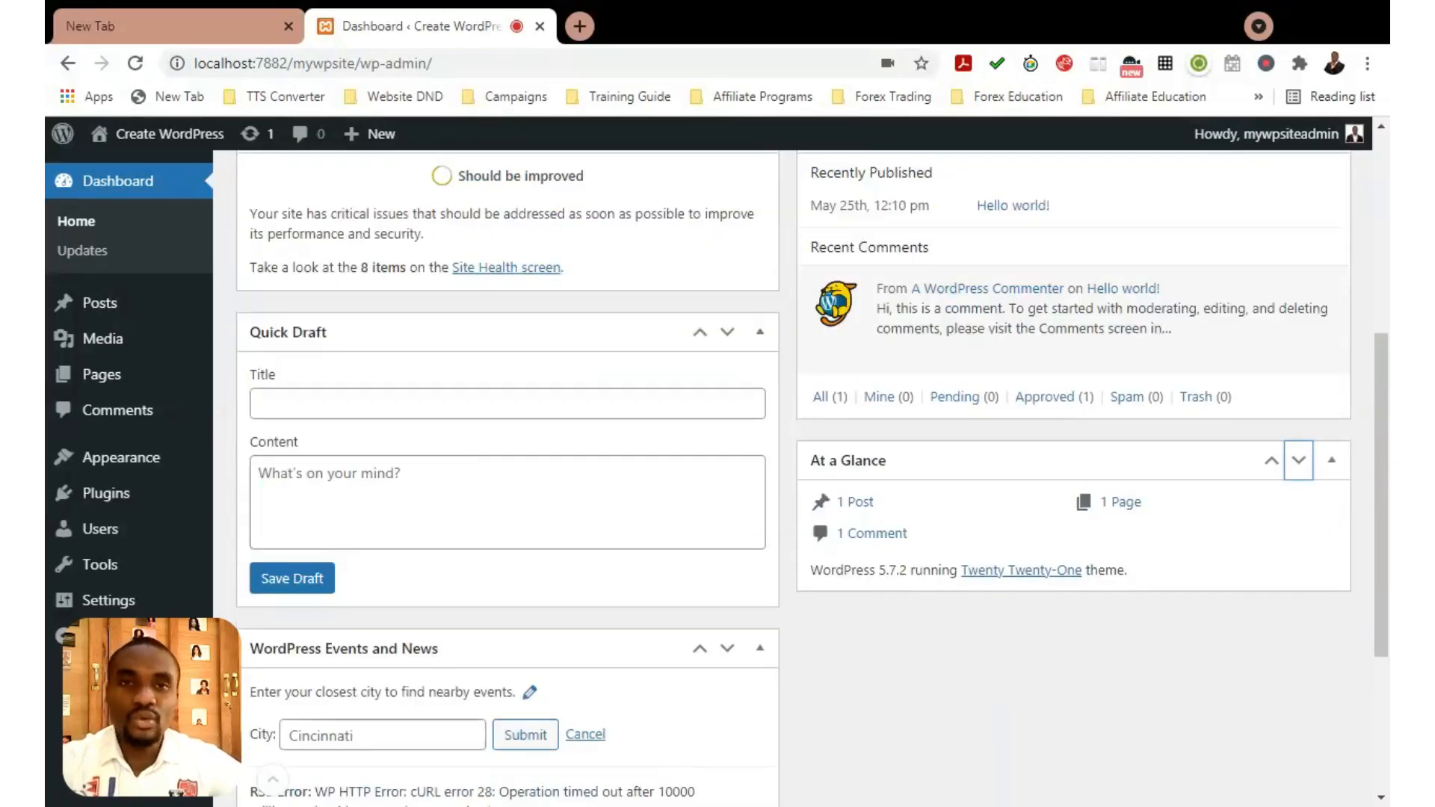
scroll(505, 444, "up", 3)
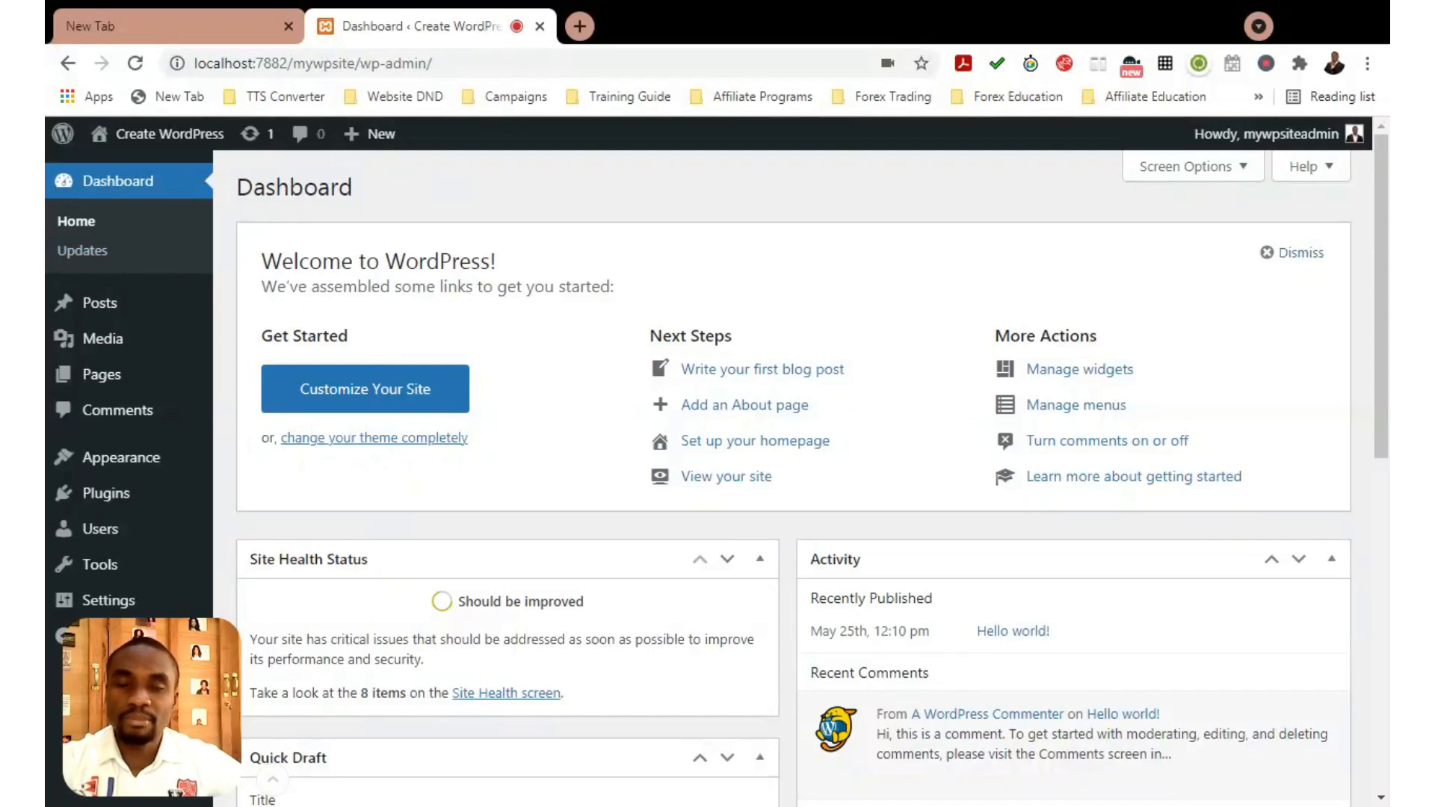
scroll(304, 239, "down", 1)
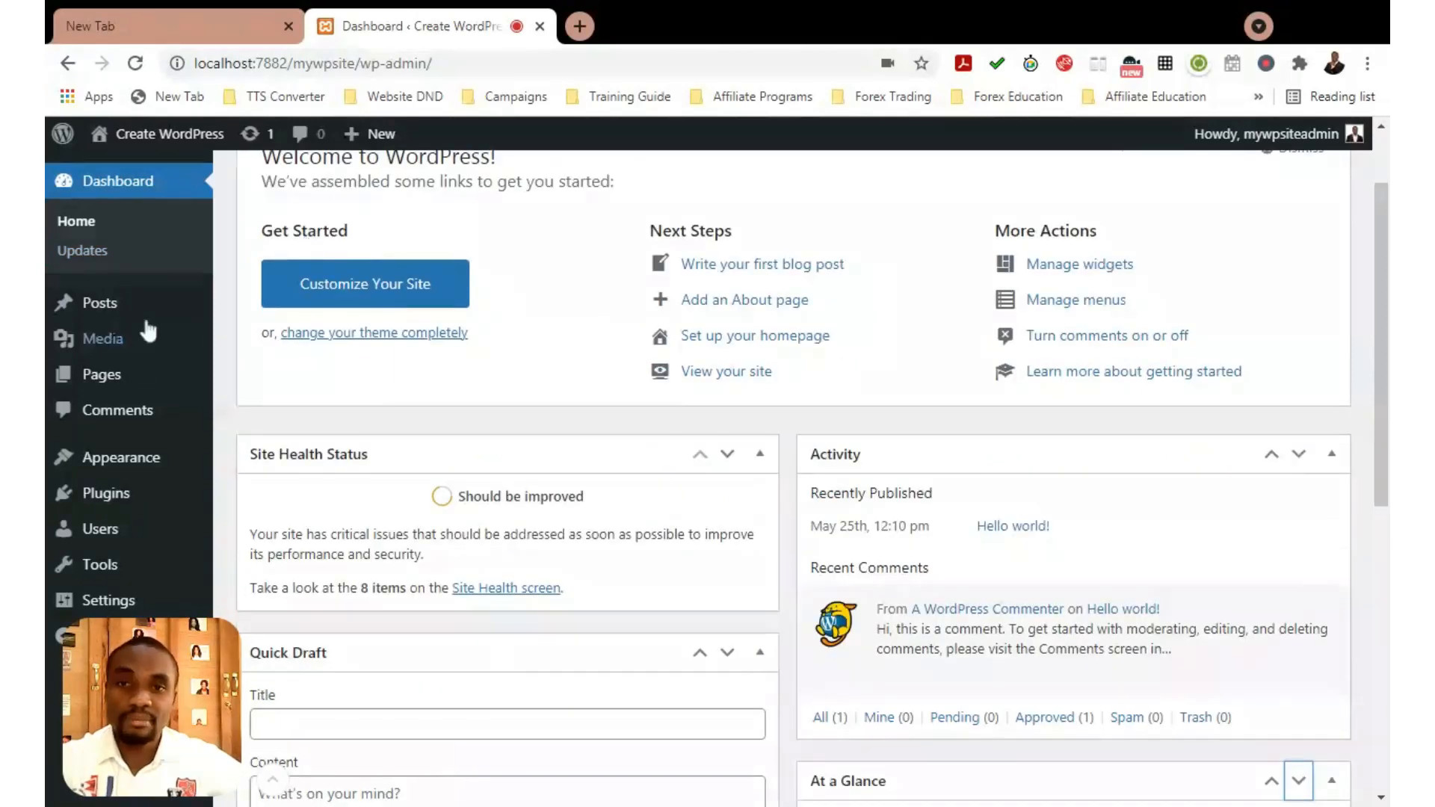
mouse_move(178, 322)
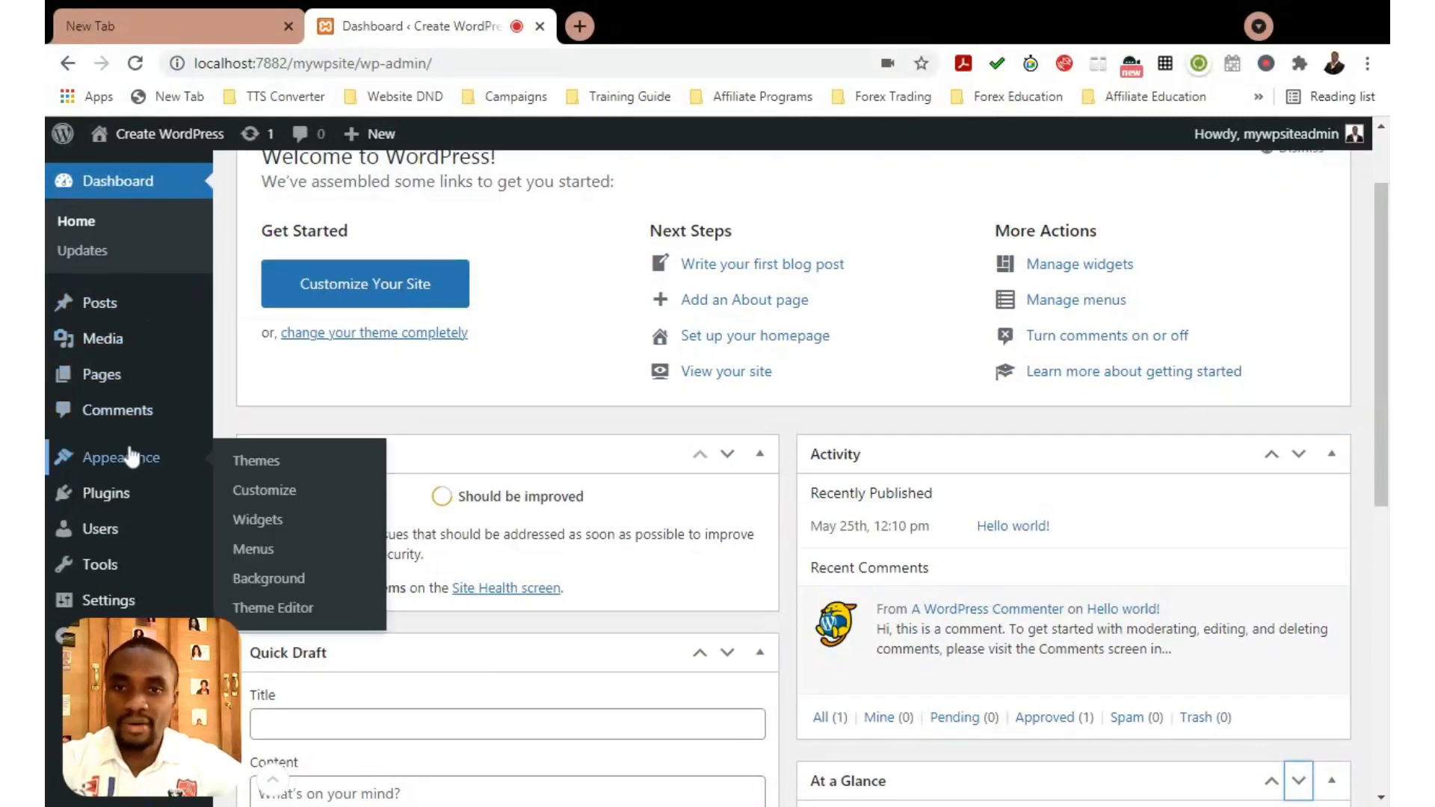
scroll(124, 495, "down", 1)
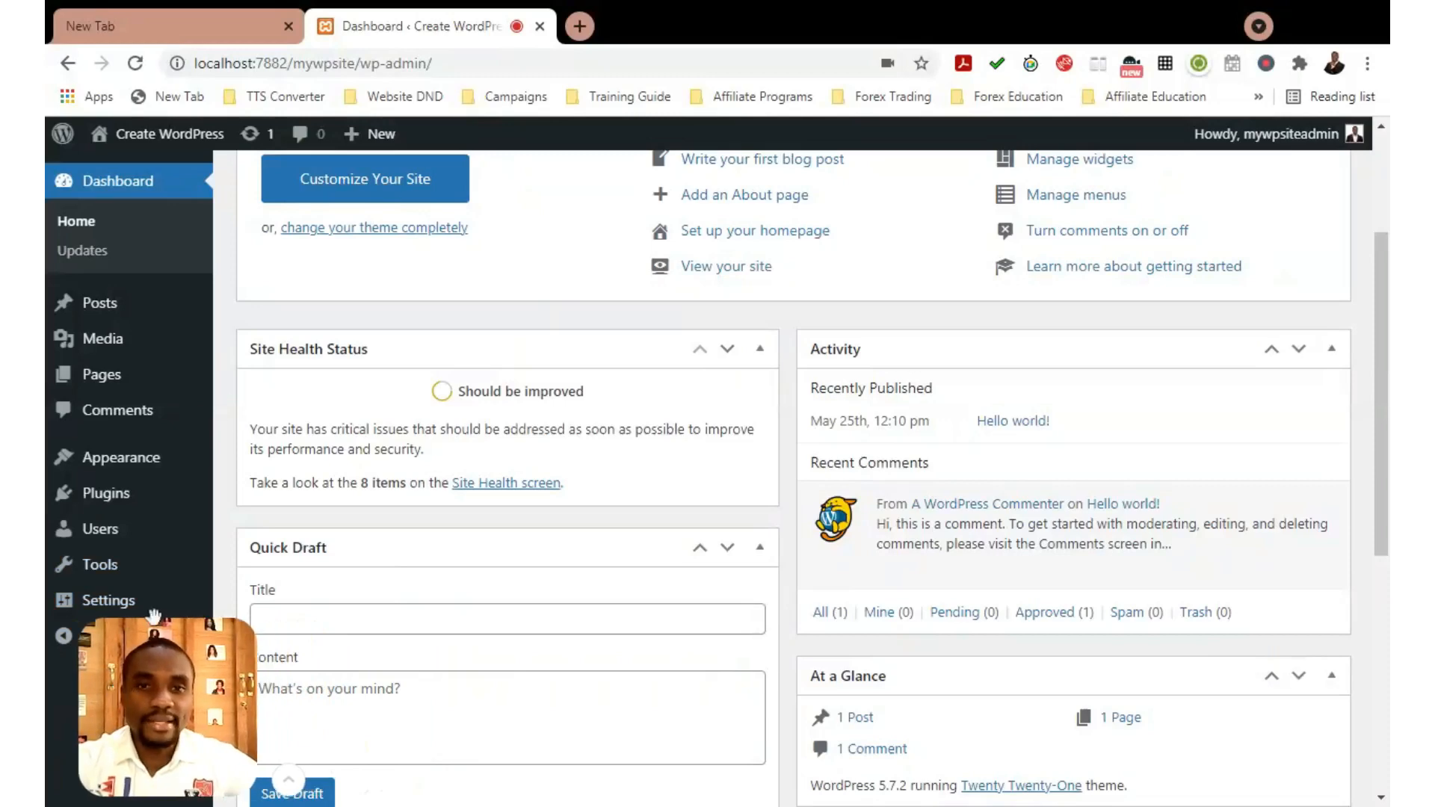
scroll(609, 320, "up", 3)
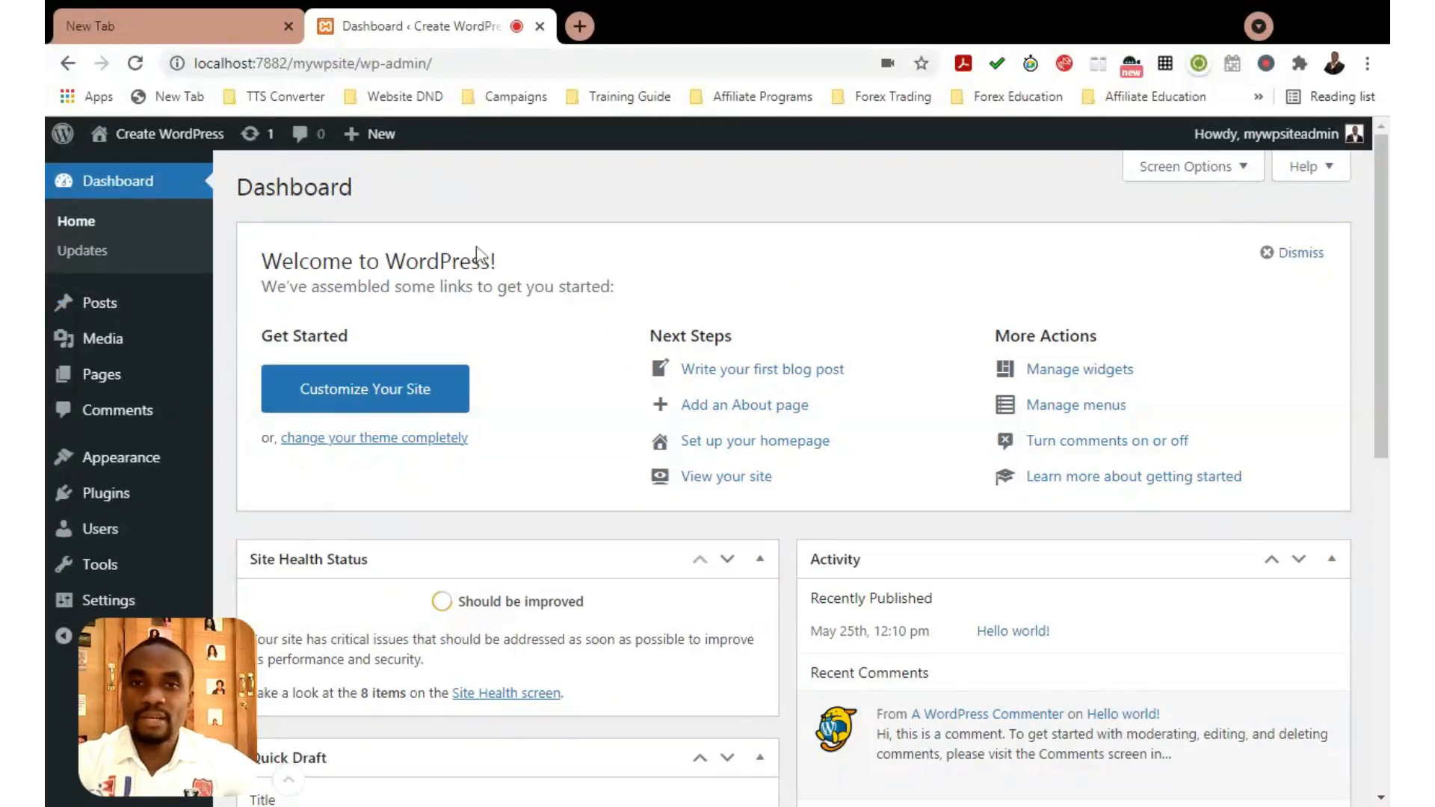
scroll(478, 255, "down", 5)
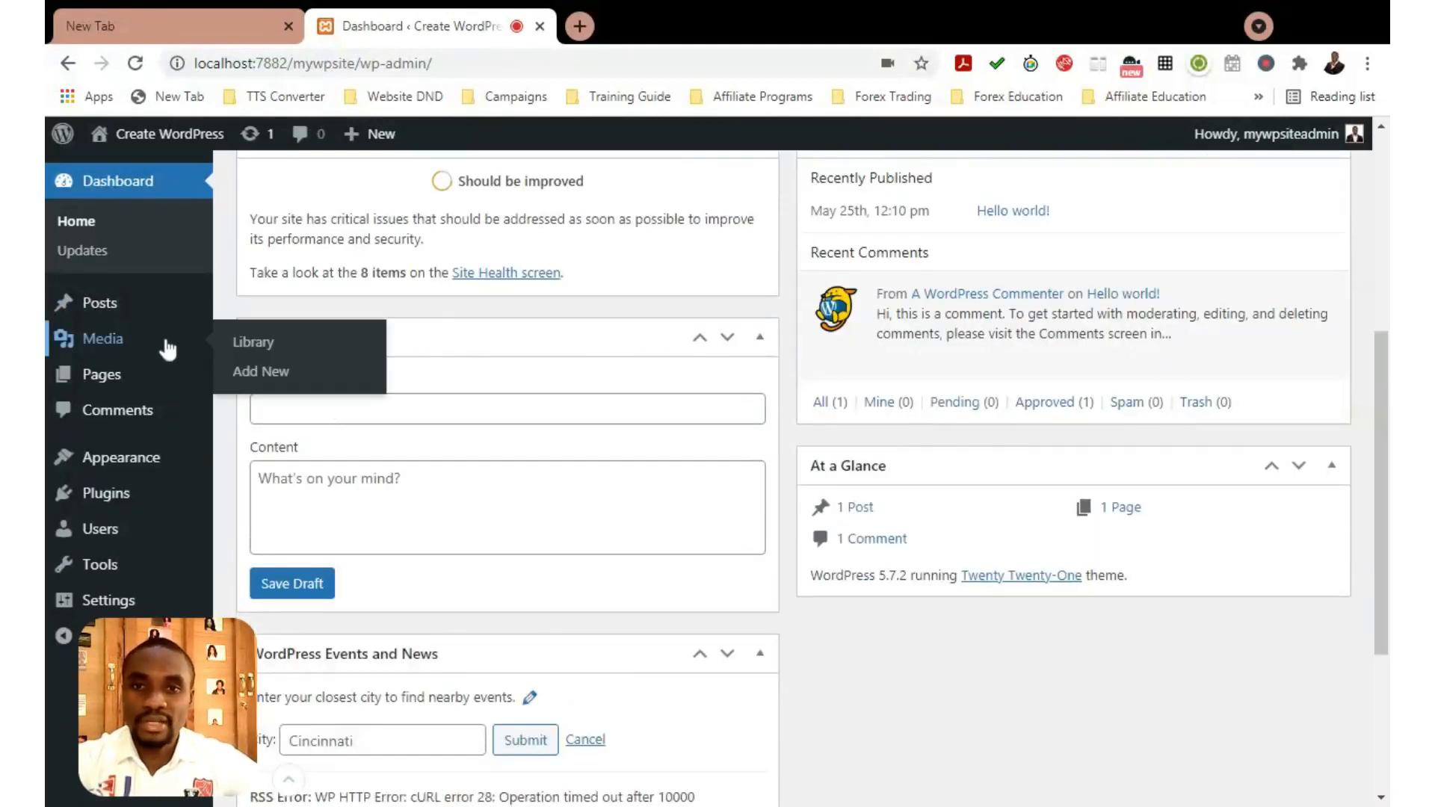
scroll(165, 322, "up", 3)
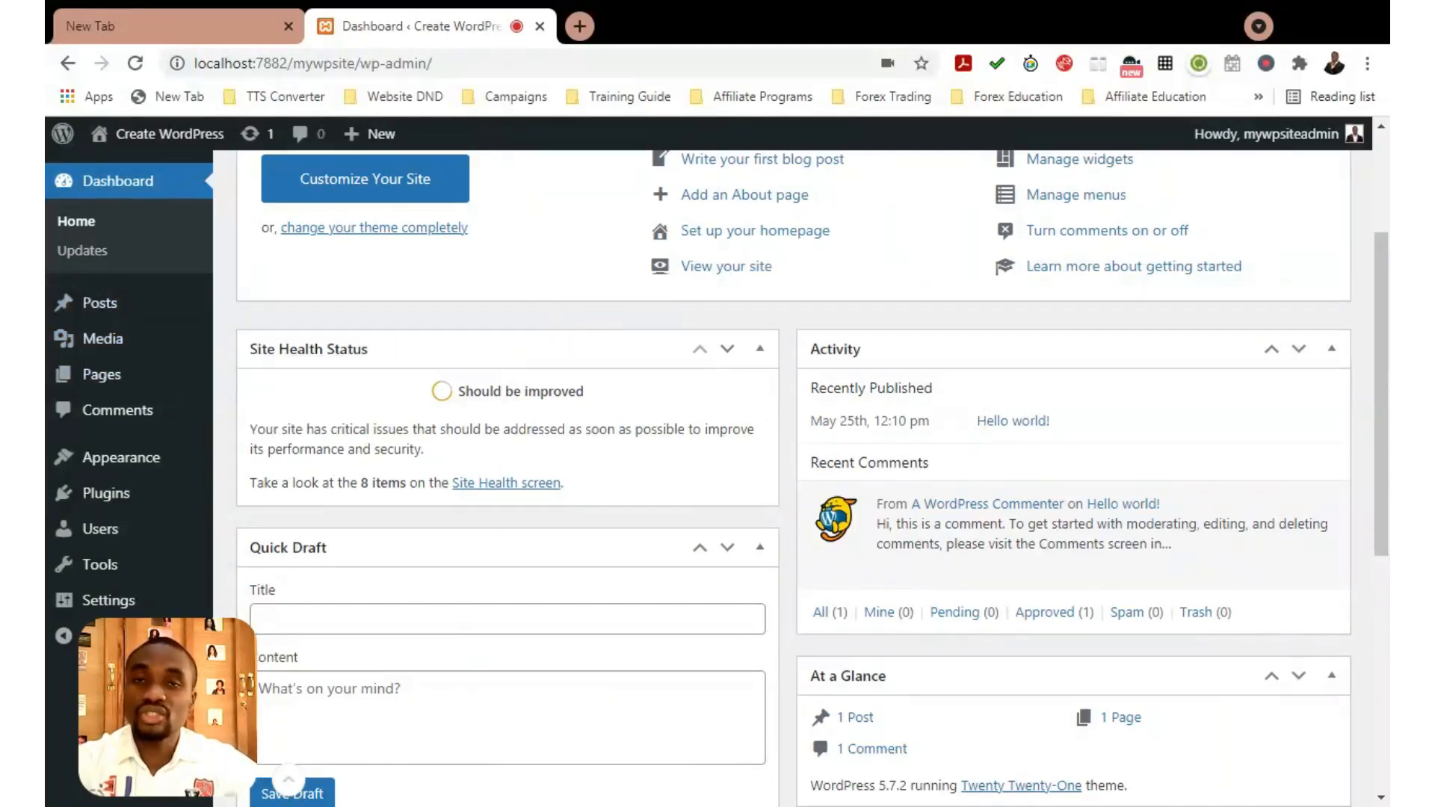
scroll(593, 327, "up", 3)
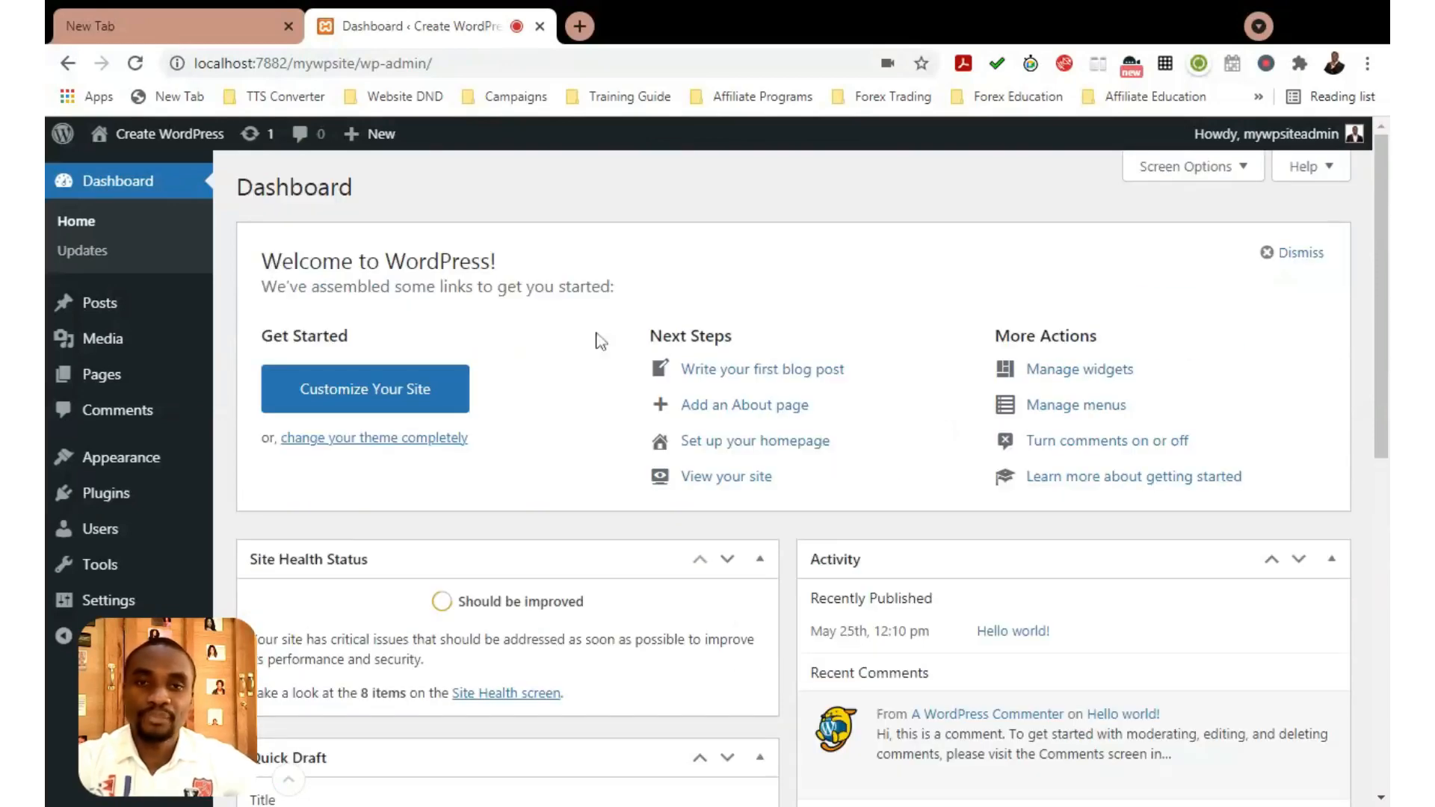
scroll(601, 340, "down", 3)
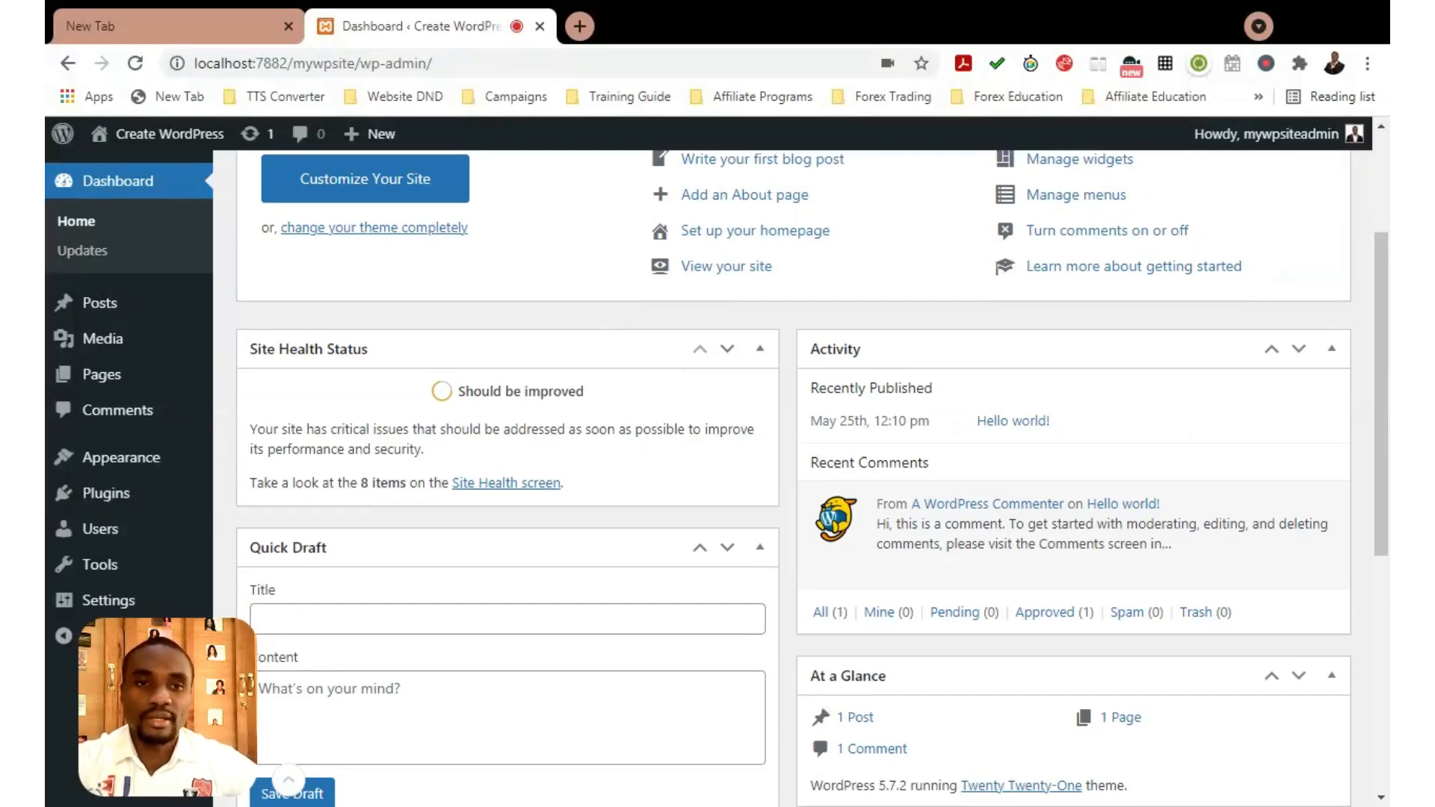
scroll(595, 332, "up", 3)
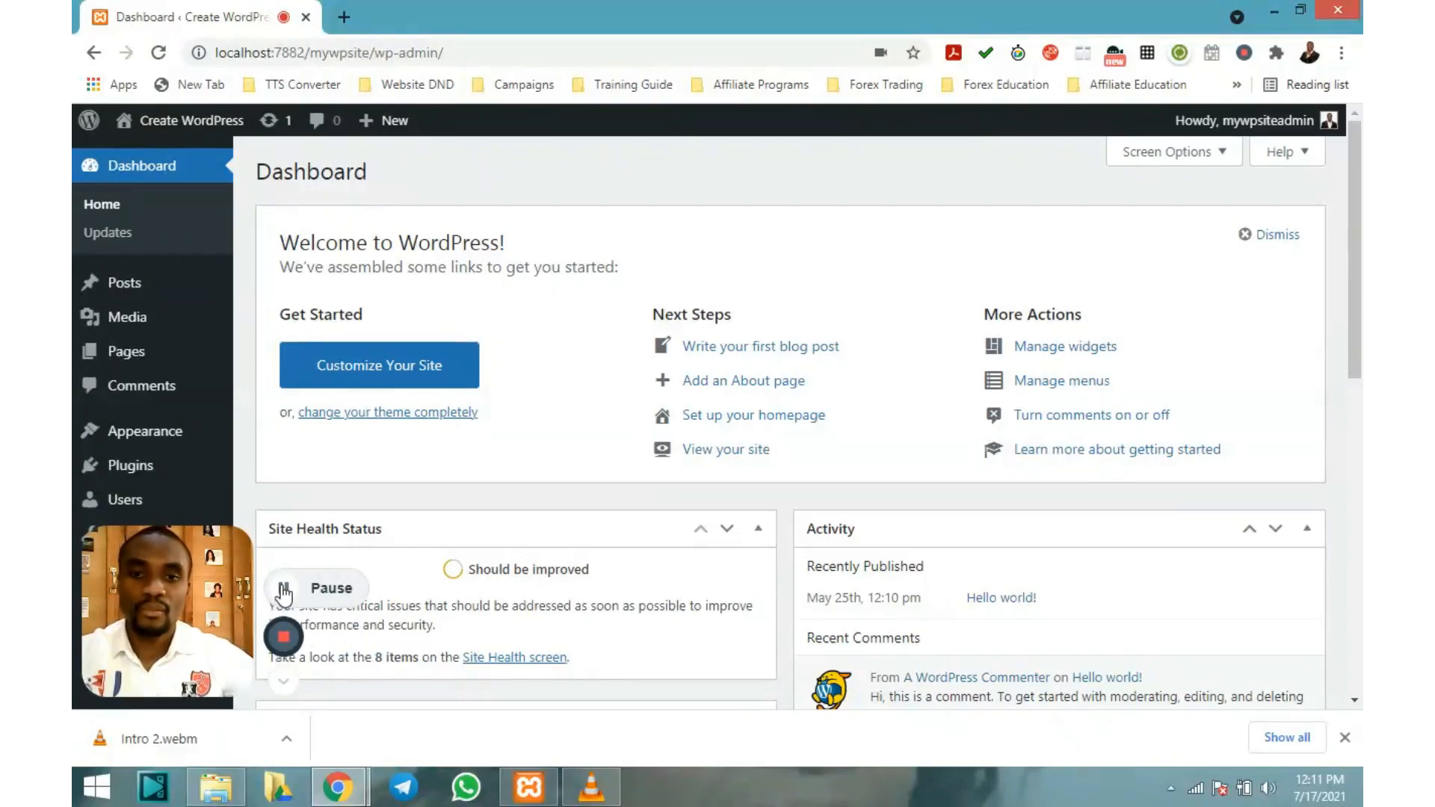
left_click(282, 682)
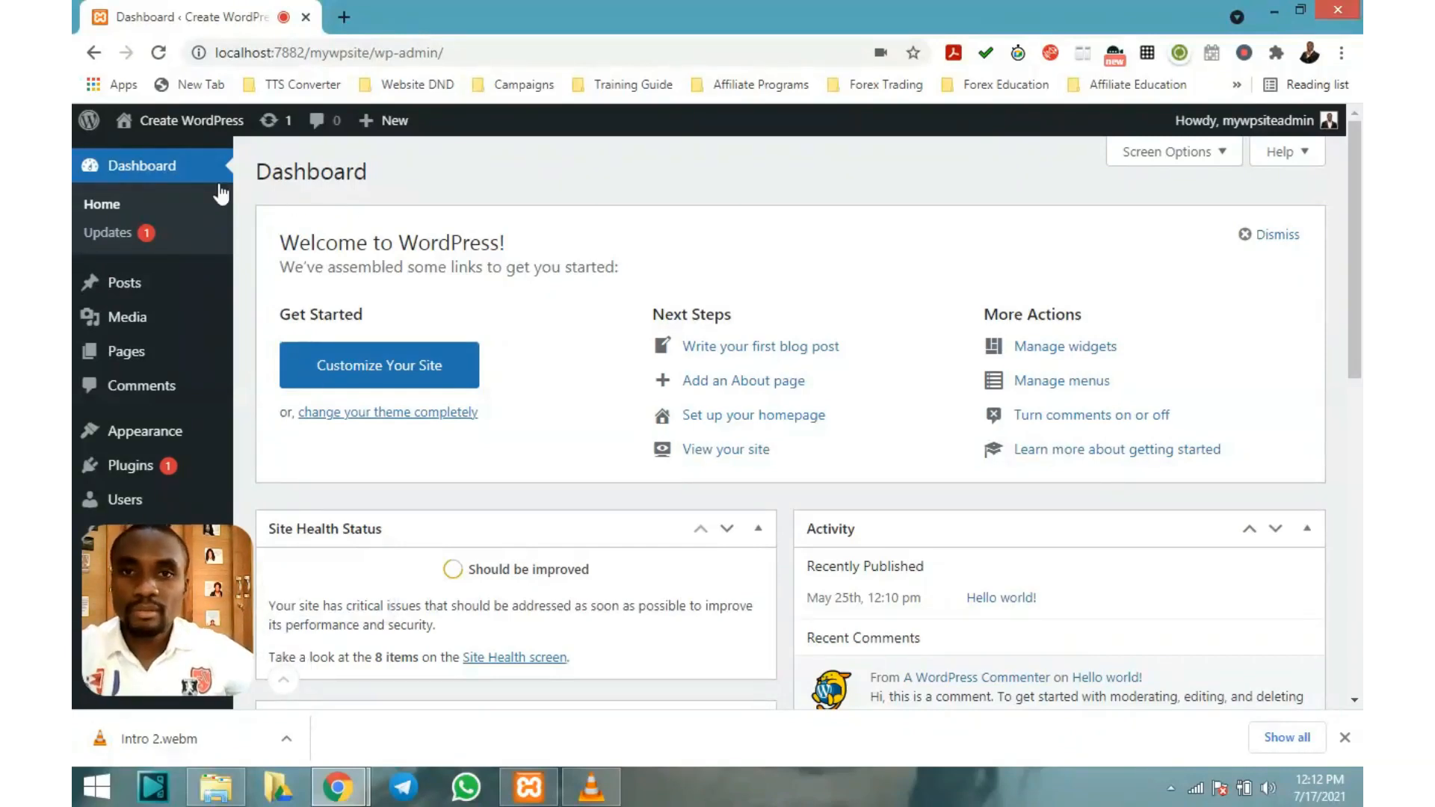
mouse_move(179, 120)
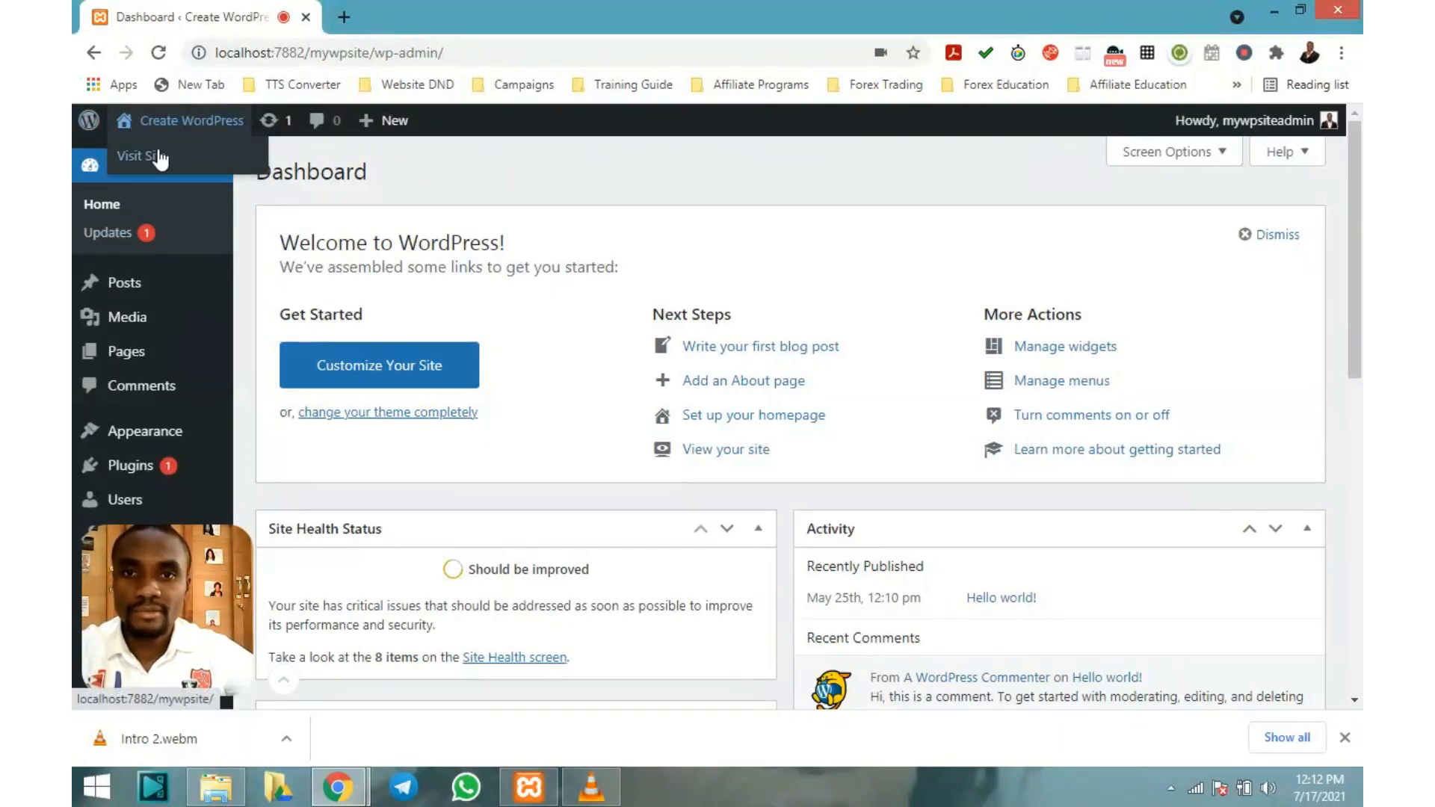
left_click(159, 157)
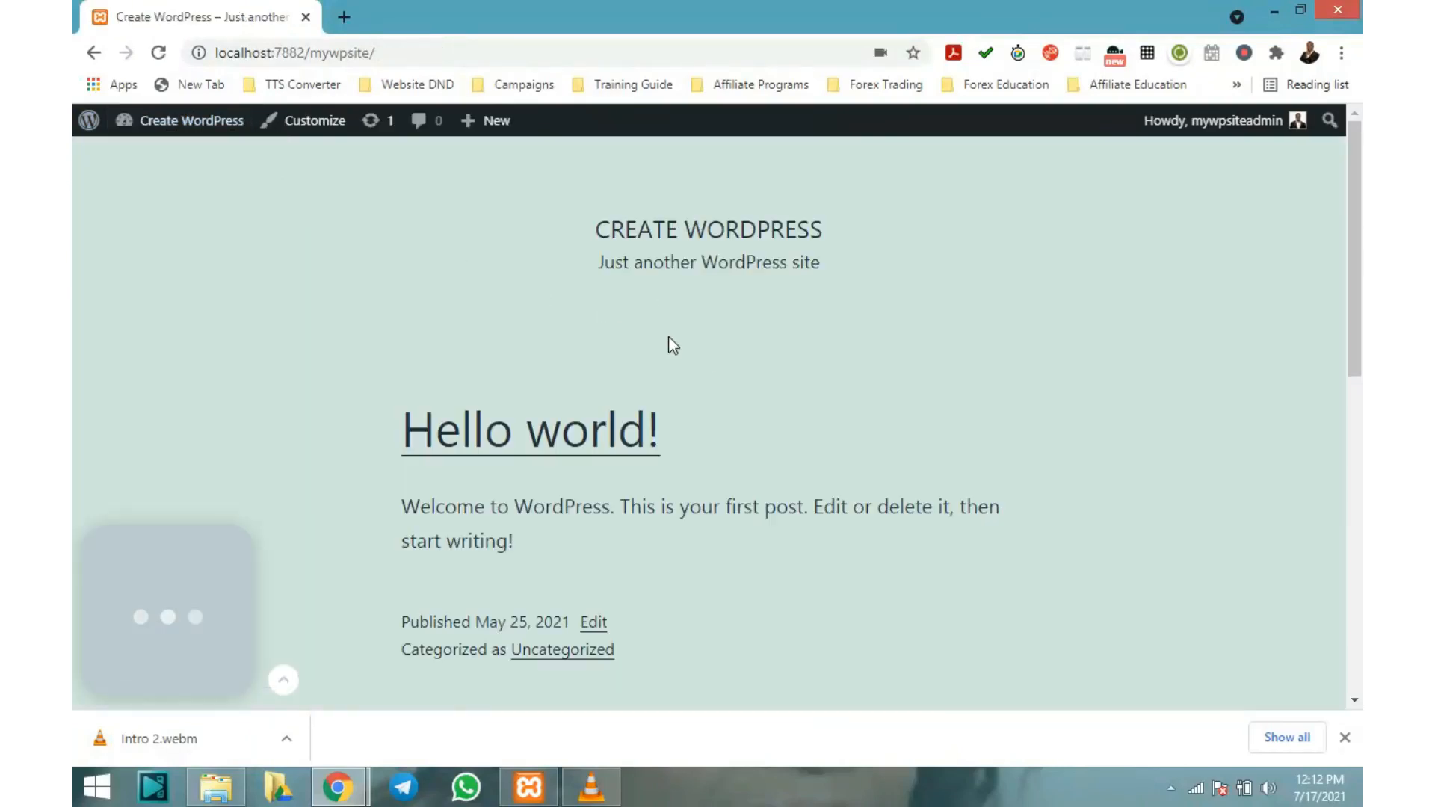
scroll(665, 317, "down", 2)
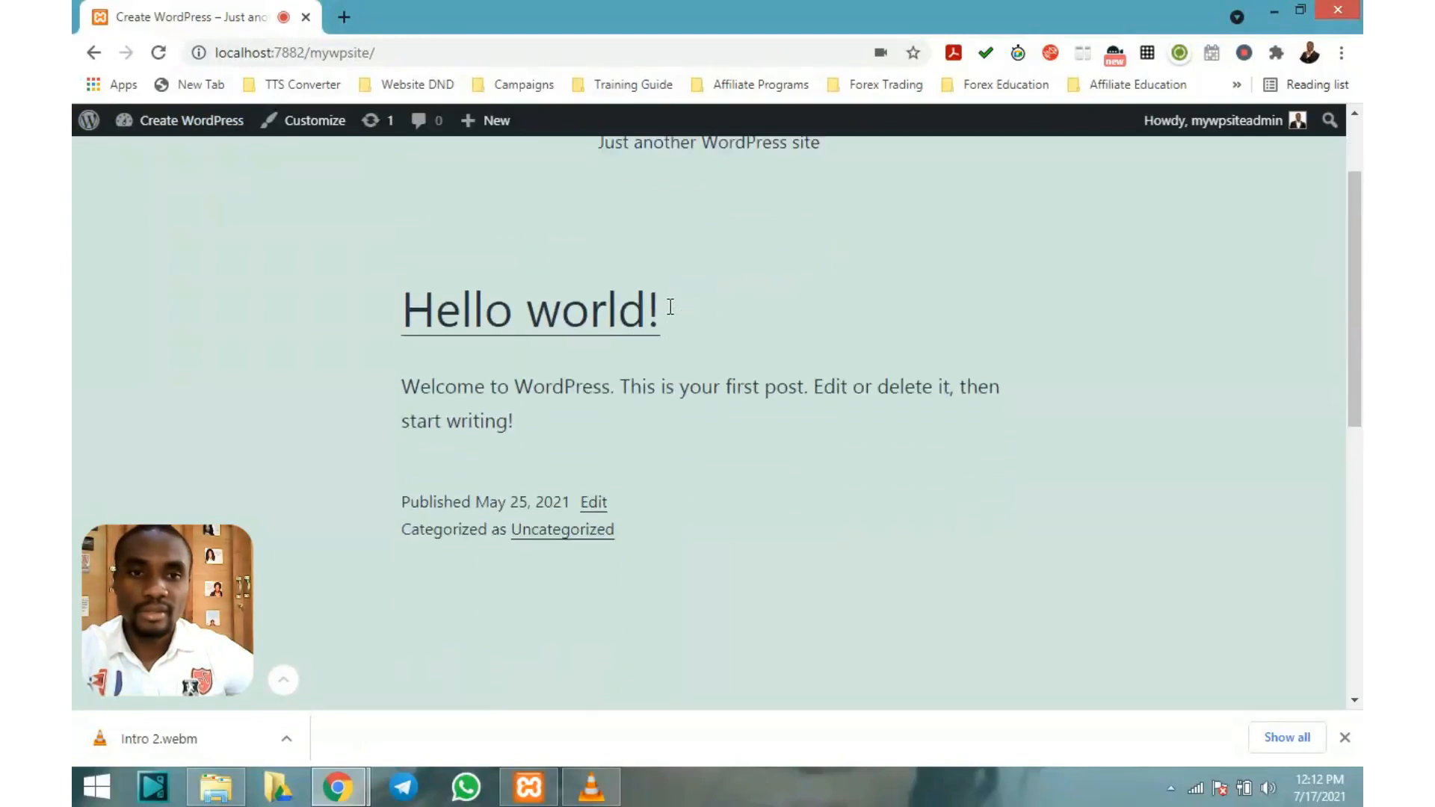
scroll(669, 310, "up", 2)
scroll(562, 323, "down", 3)
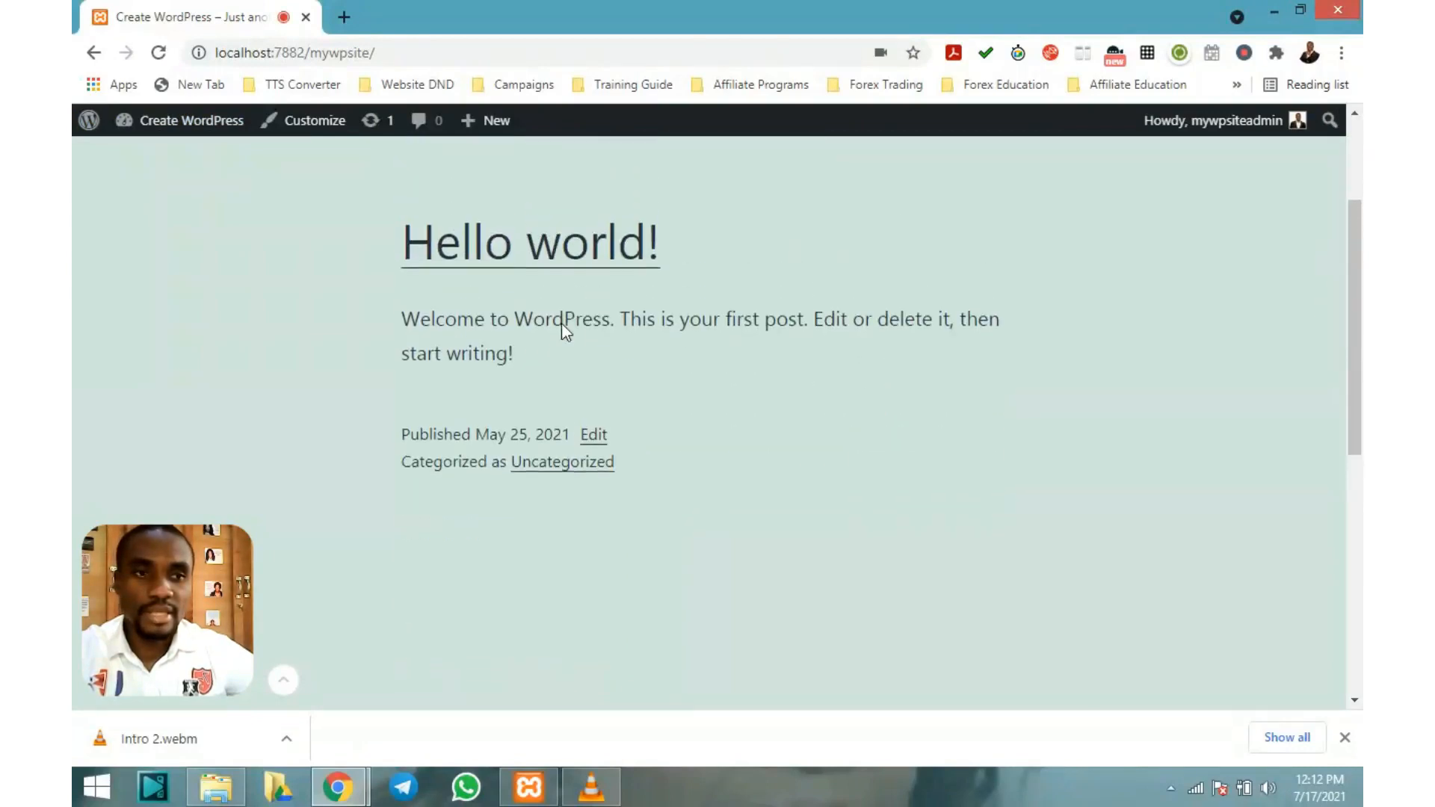
scroll(562, 323, "up", 3)
scroll(992, 371, "down", 4)
scroll(993, 374, "up", 3)
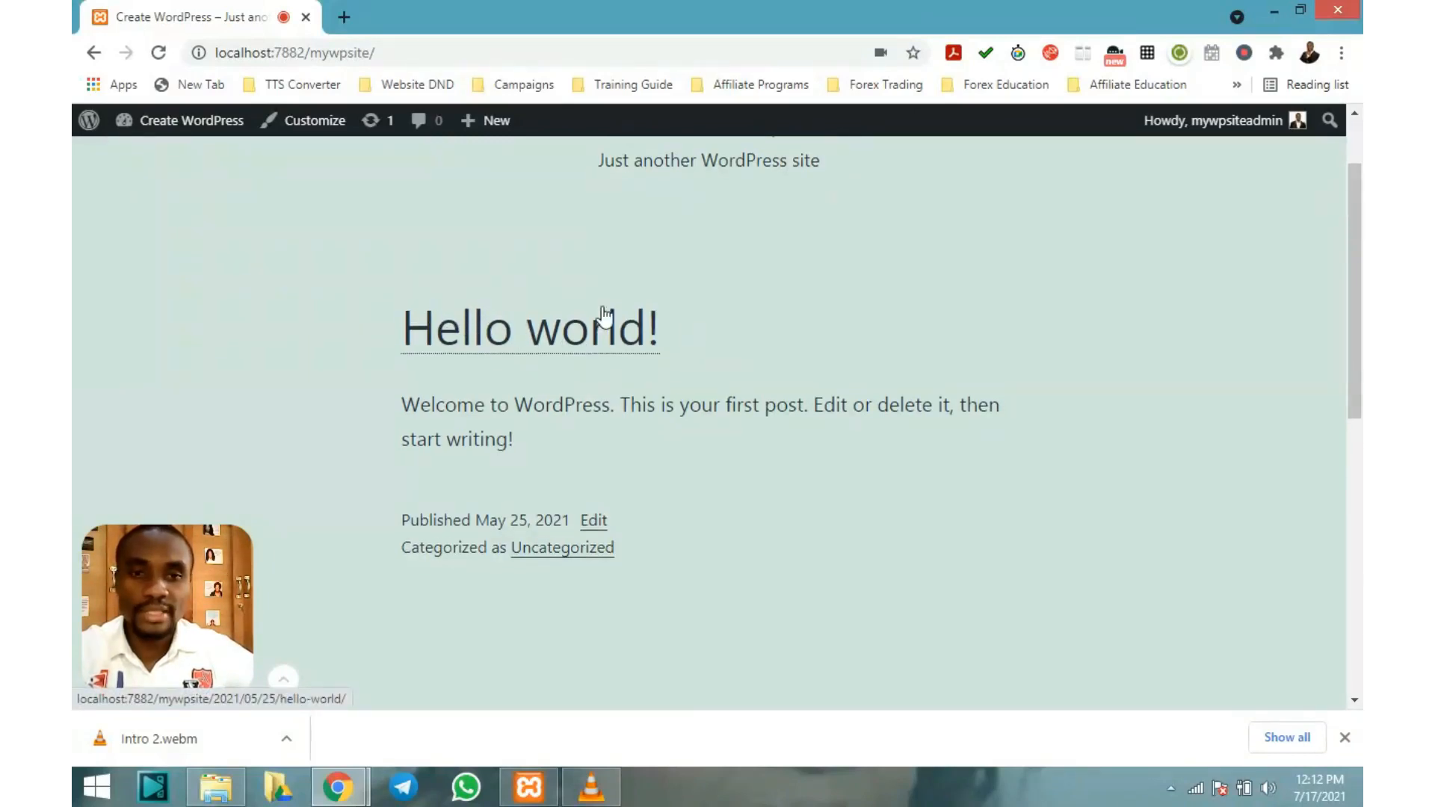
scroll(603, 320, "down", 1)
scroll(696, 348, "down", 2)
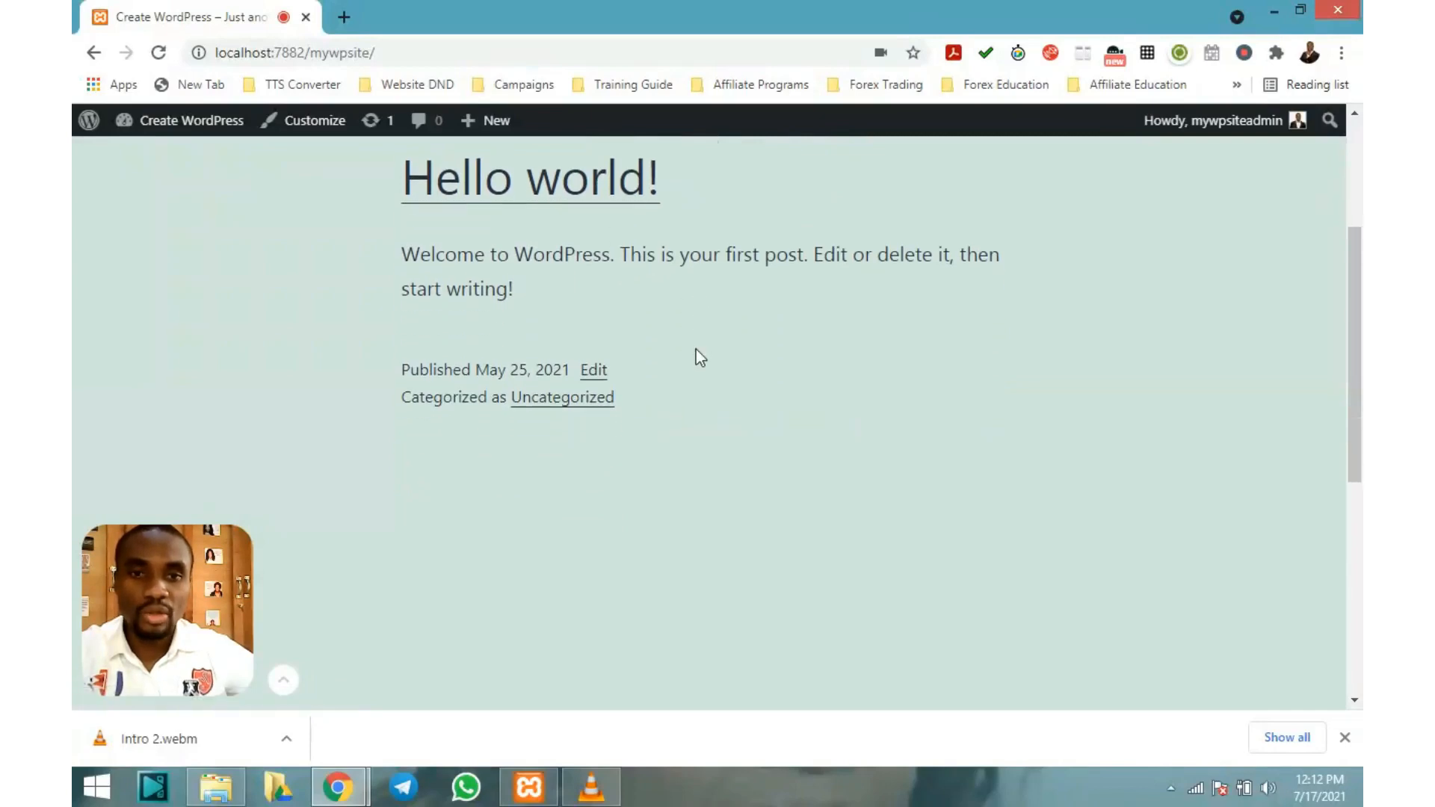
scroll(516, 295, "up", 1)
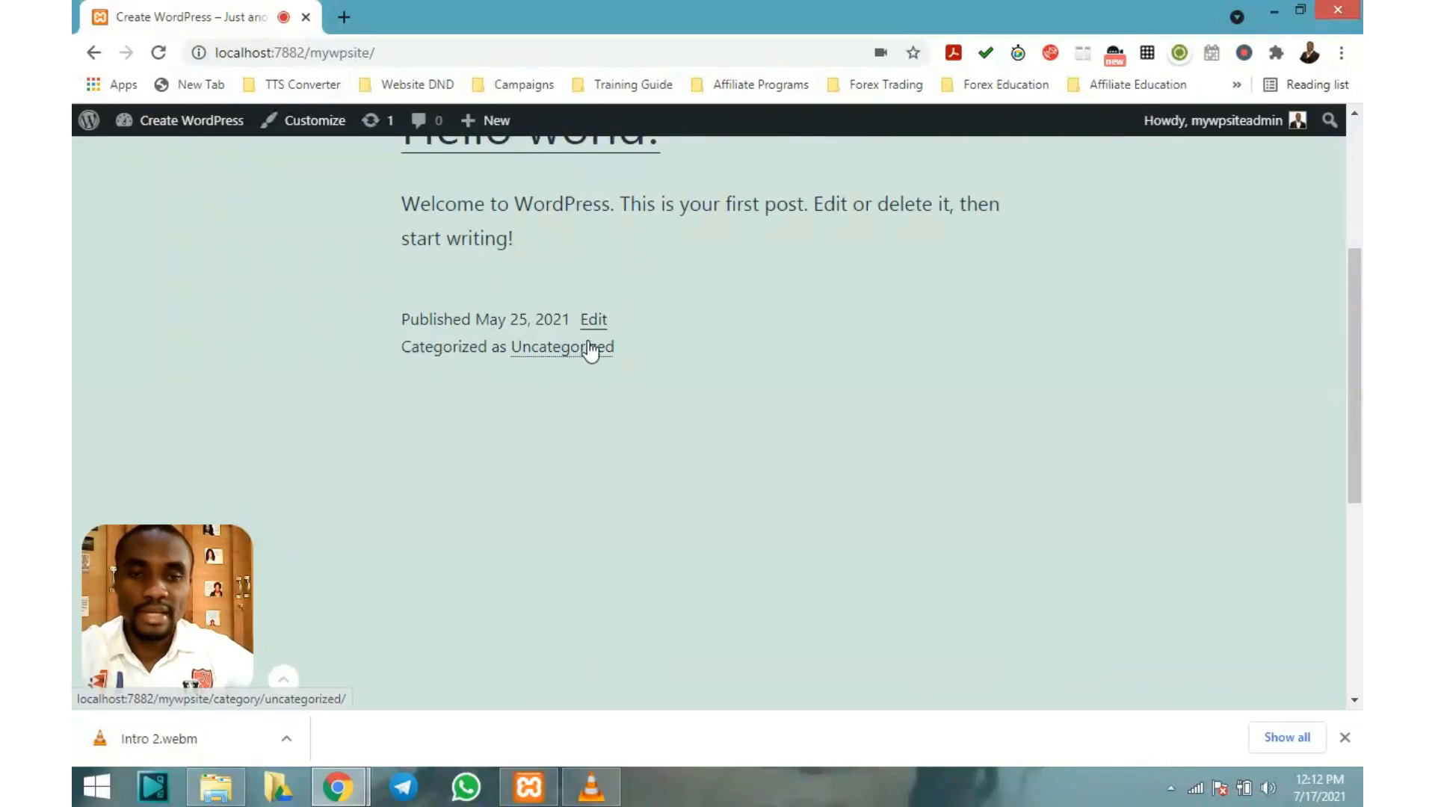
scroll(586, 347, "down", 3)
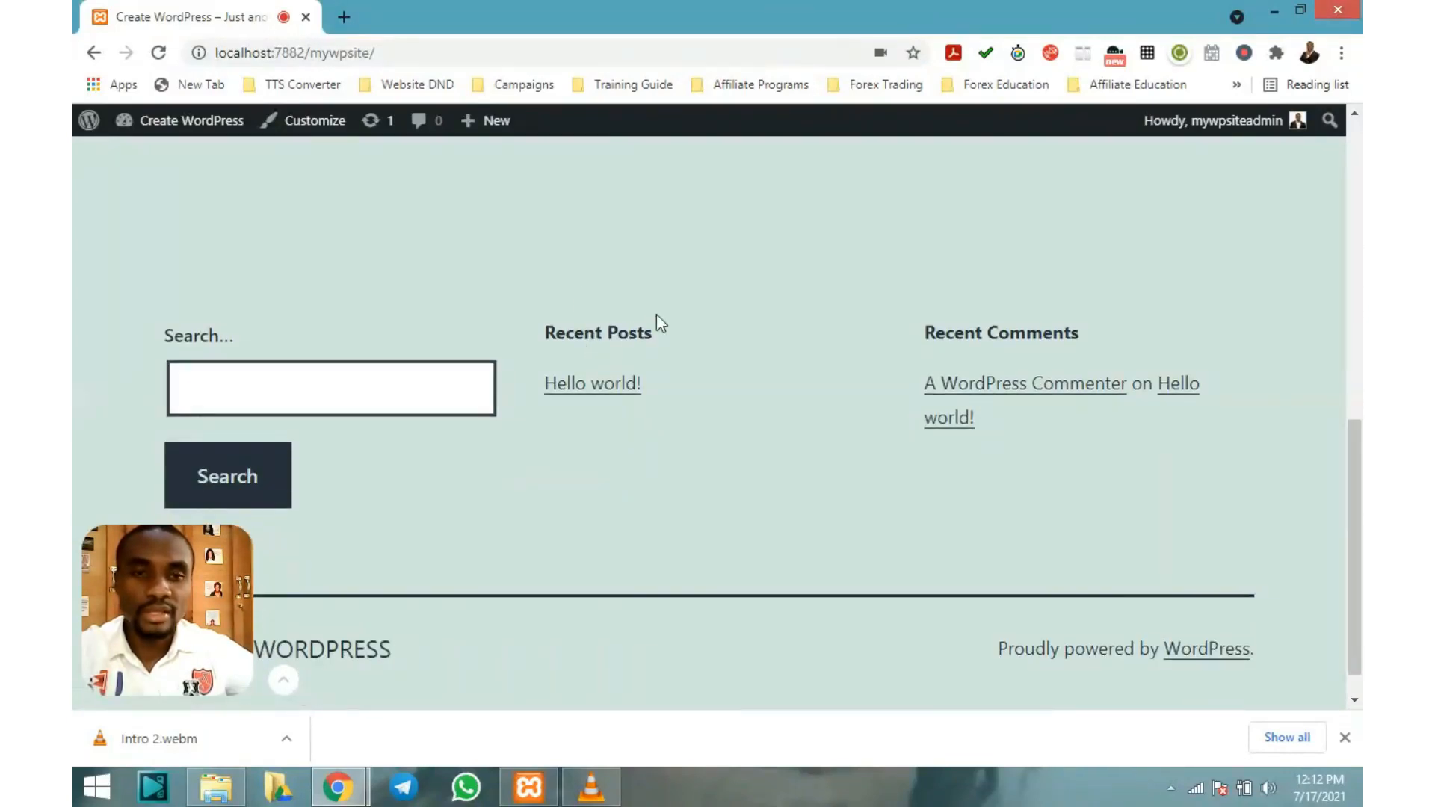
scroll(678, 351, "down", 1)
scroll(676, 350, "up", 1)
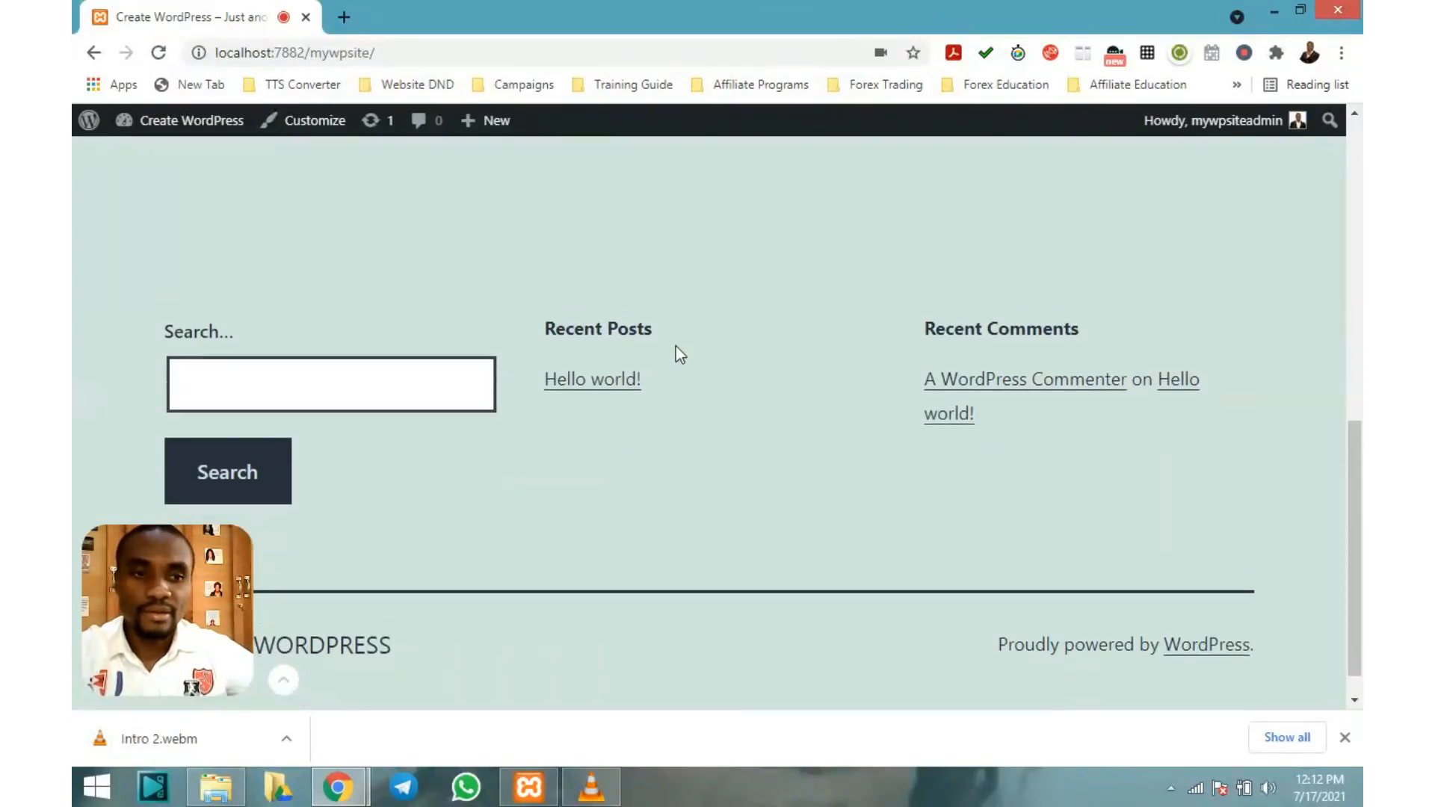
scroll(545, 314, "down", 1)
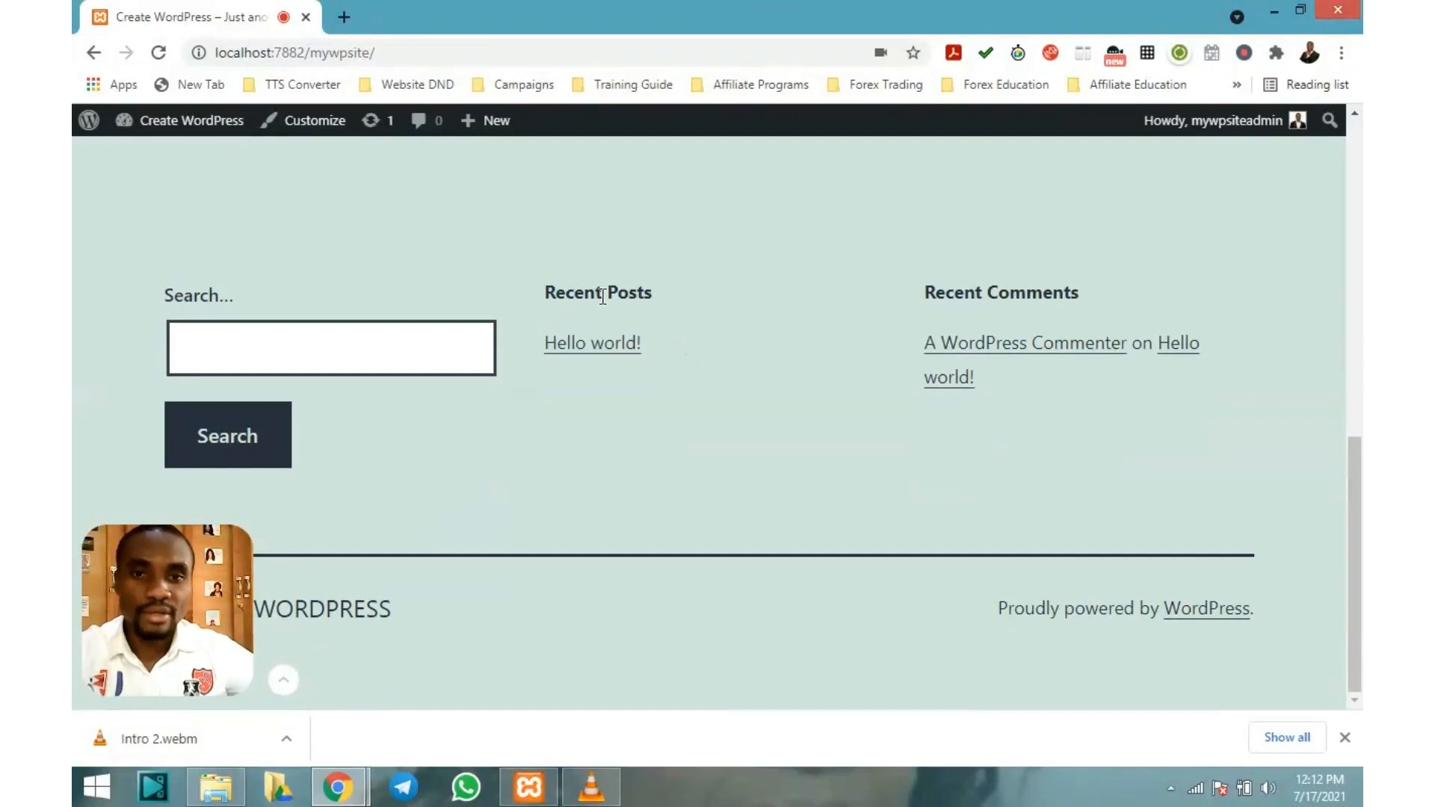
scroll(603, 311, "up", 7)
scroll(606, 314, "down", 7)
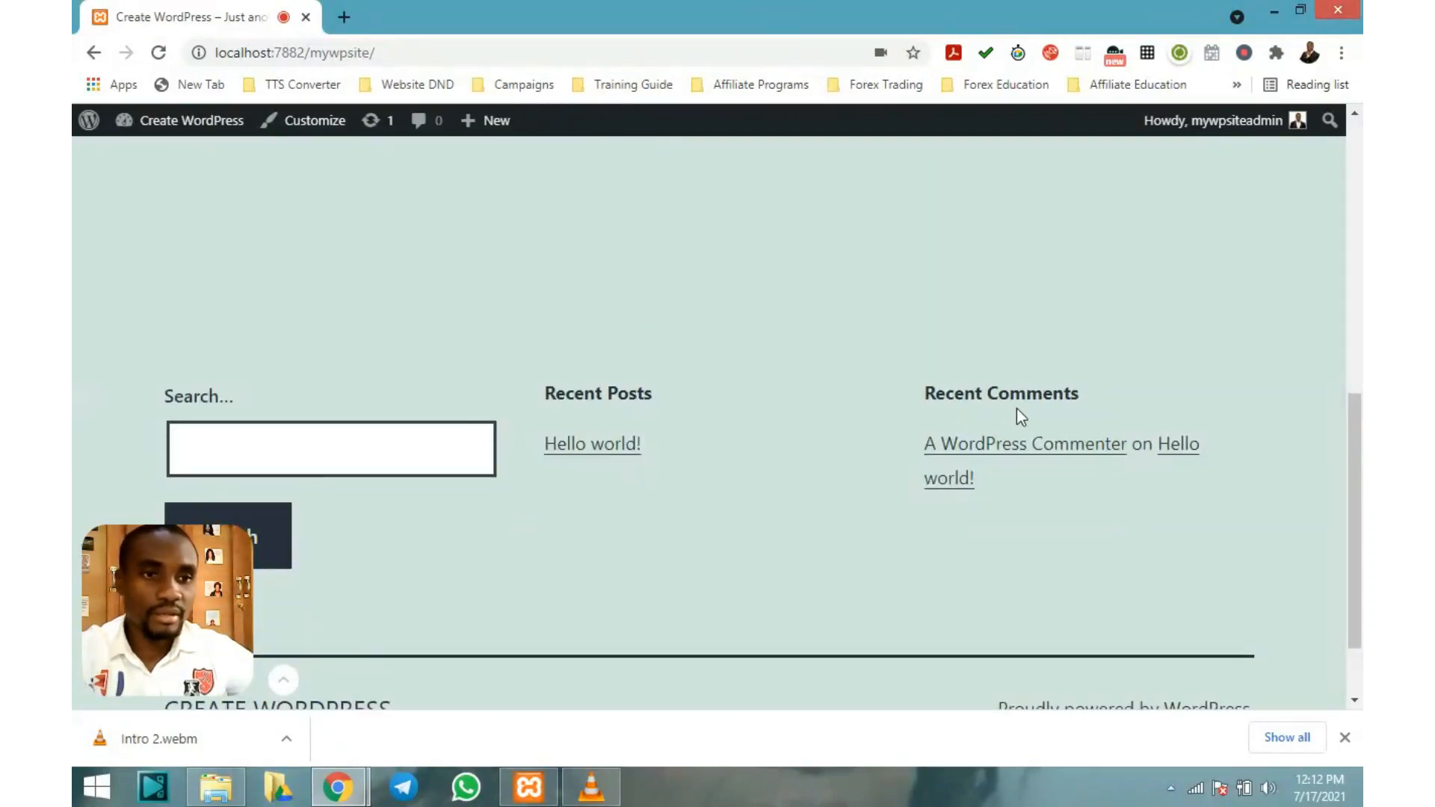
scroll(1035, 397, "up", 10)
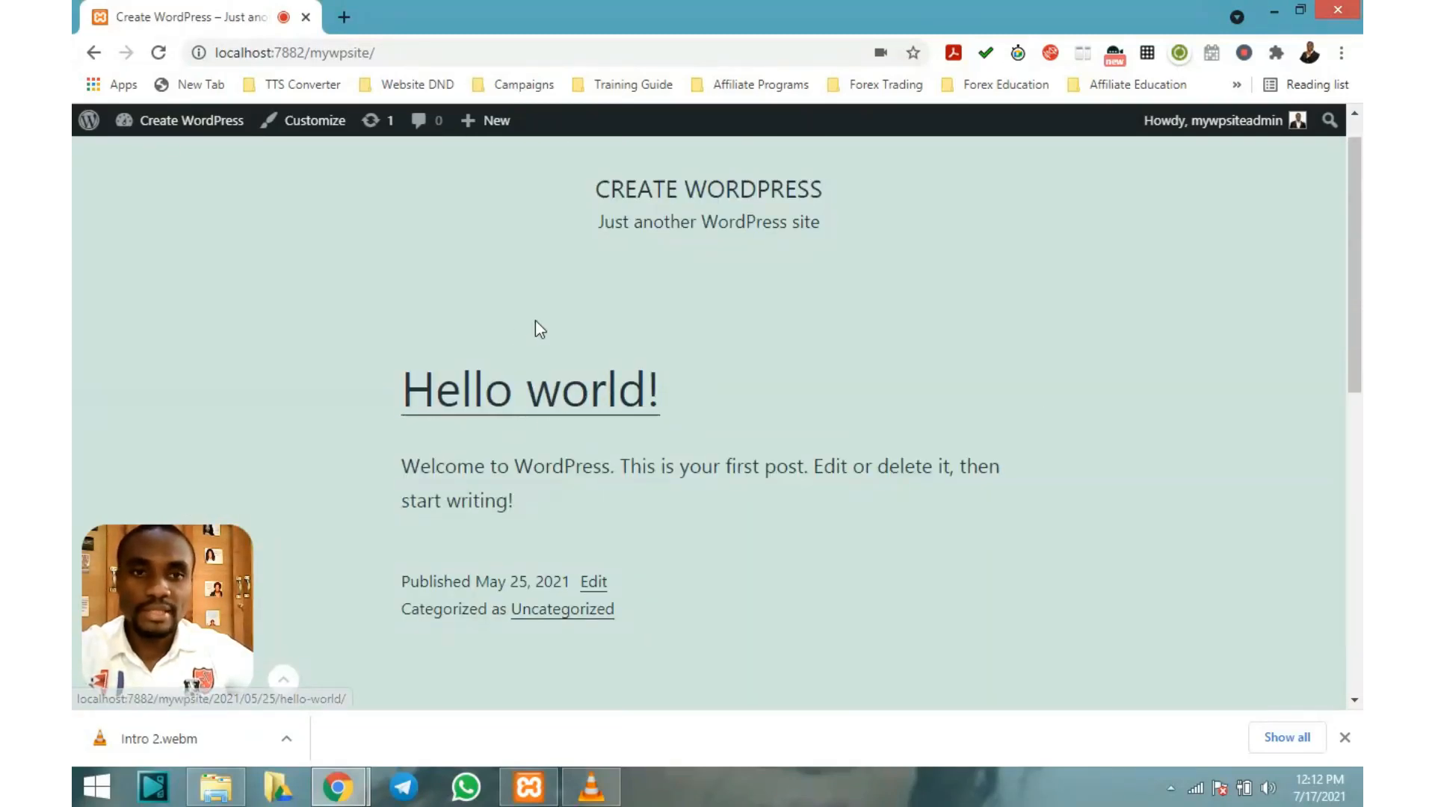
scroll(536, 320, "up", 1)
scroll(541, 352, "down", 3)
scroll(540, 352, "up", 3)
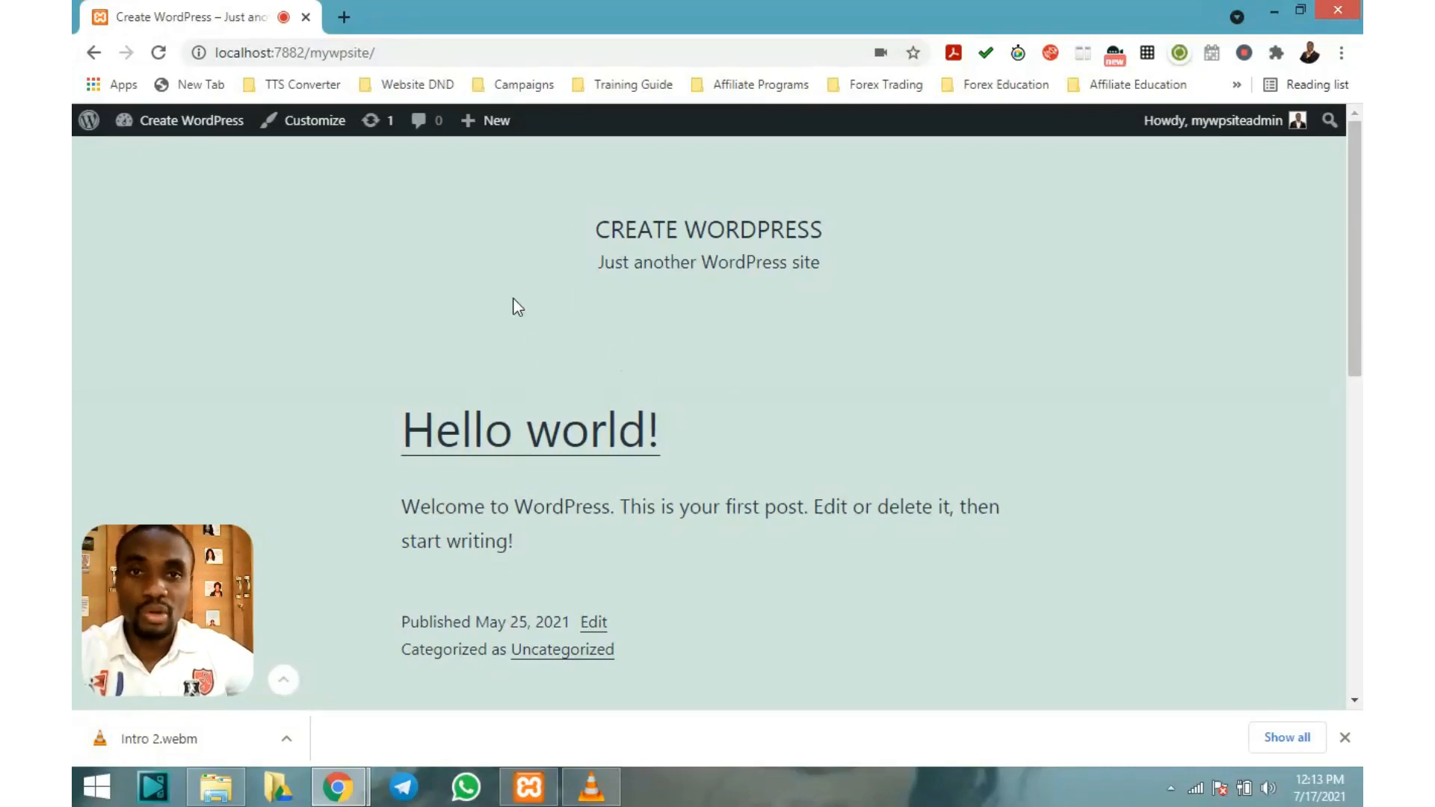
mouse_move(186, 123)
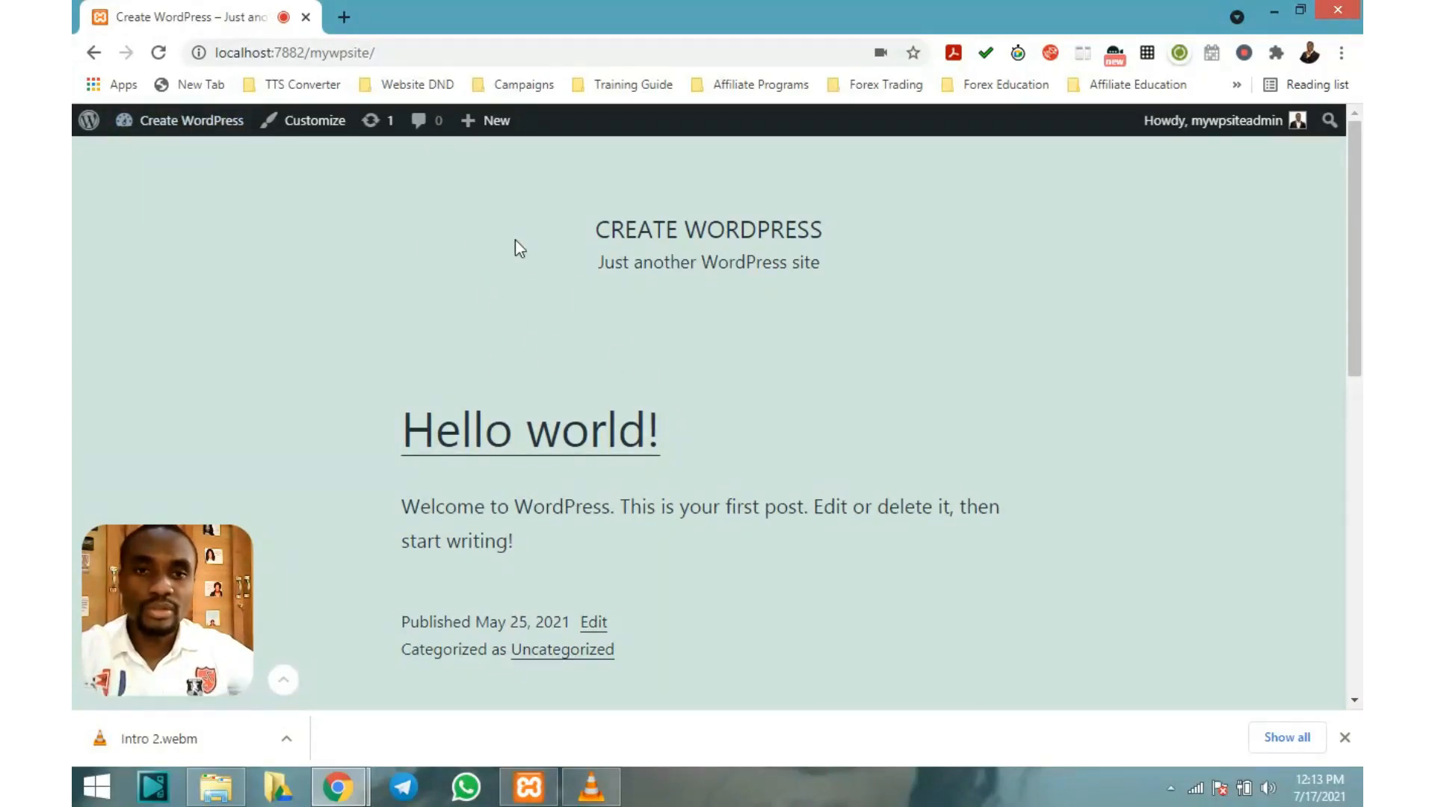
scroll(581, 209, "down", 3)
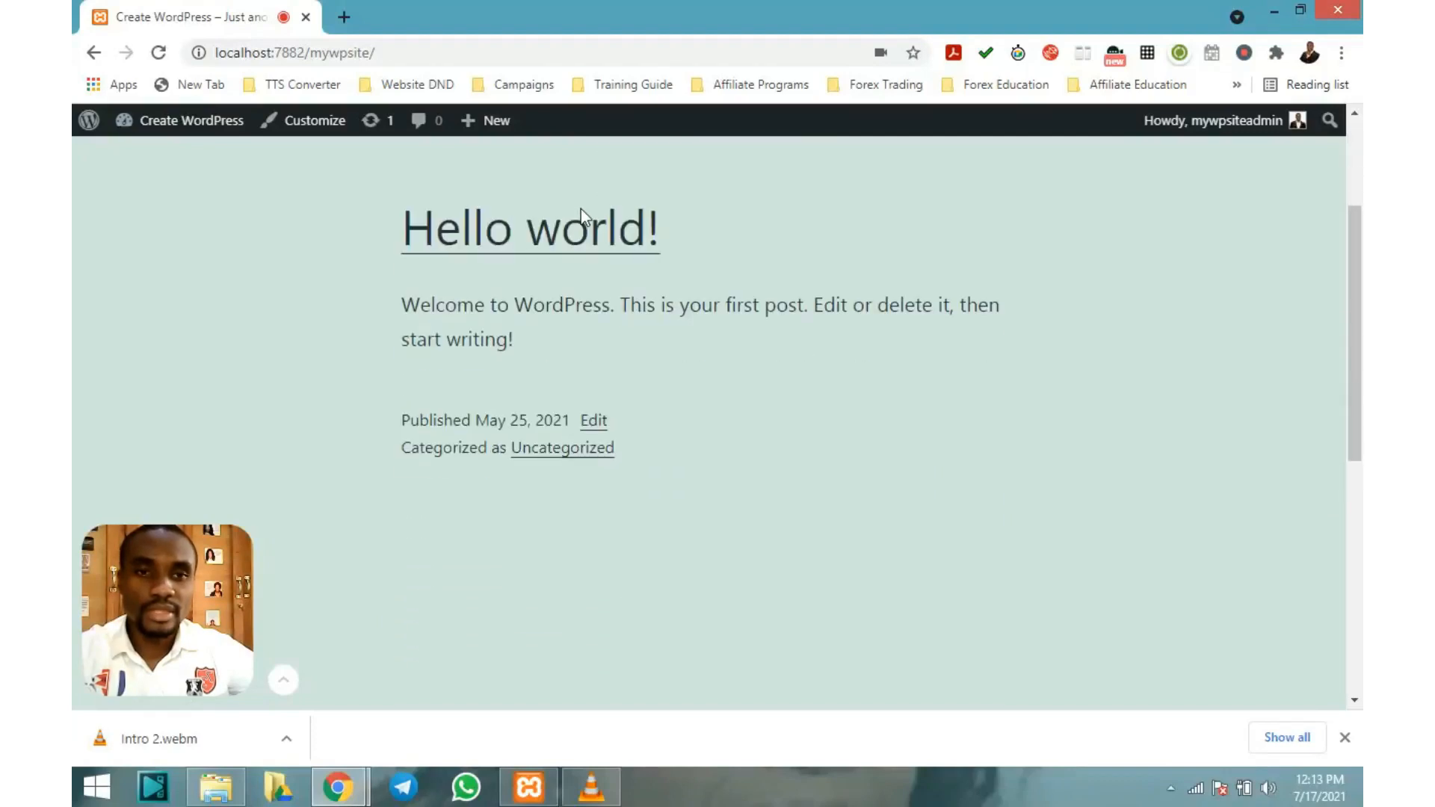
scroll(582, 215, "up", 3)
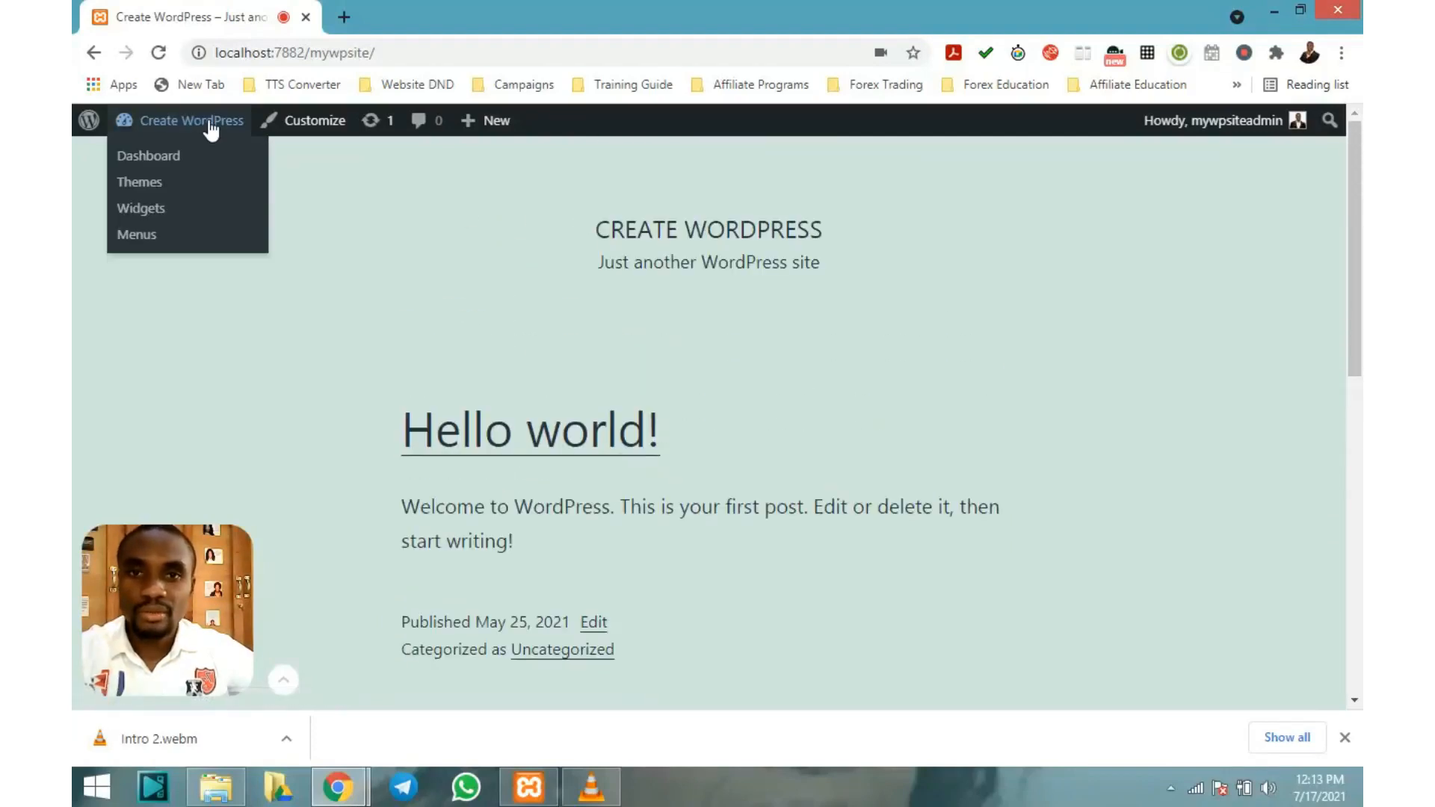
Return from the live site to the dashboard and open the Pages list
left_click(149, 158)
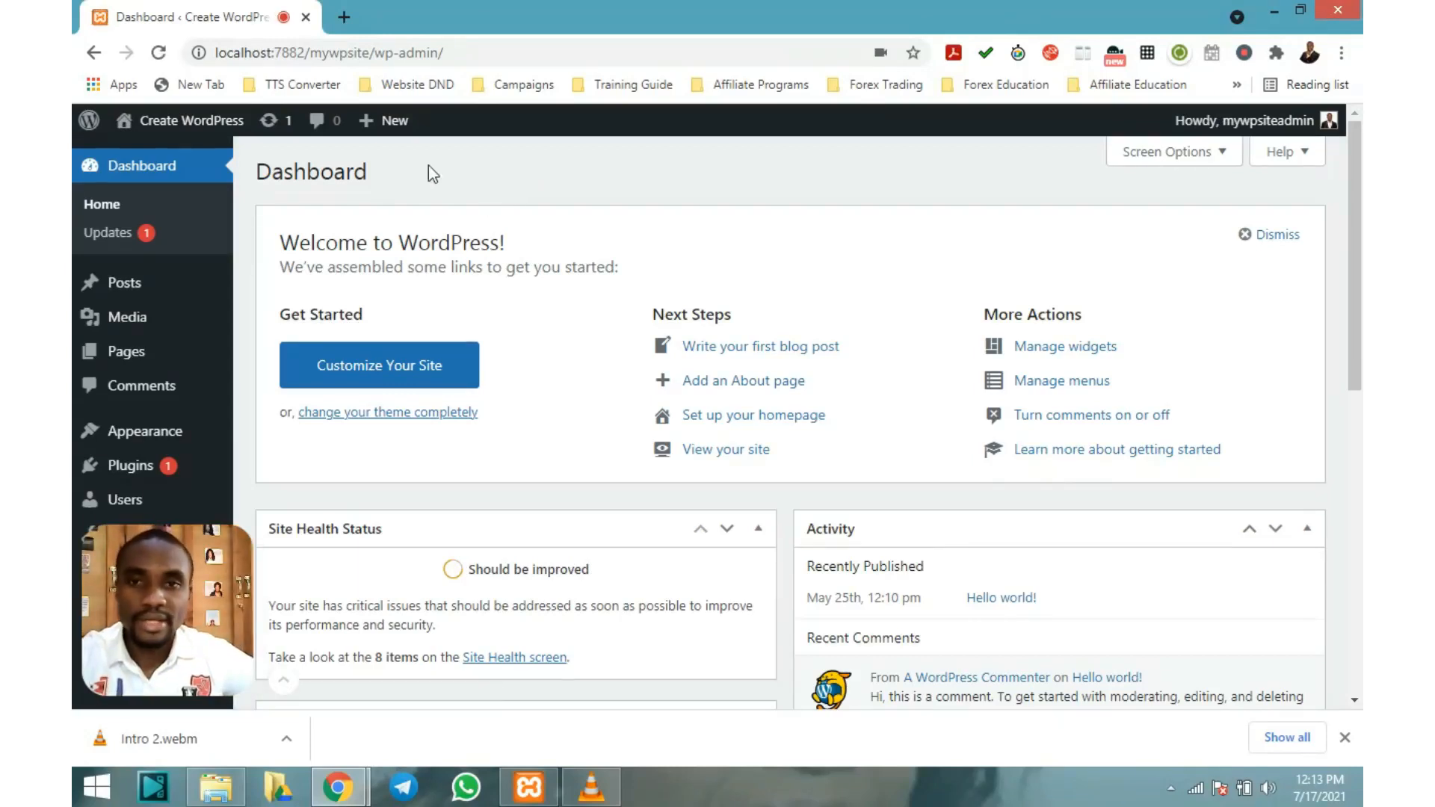
mouse_move(157, 355)
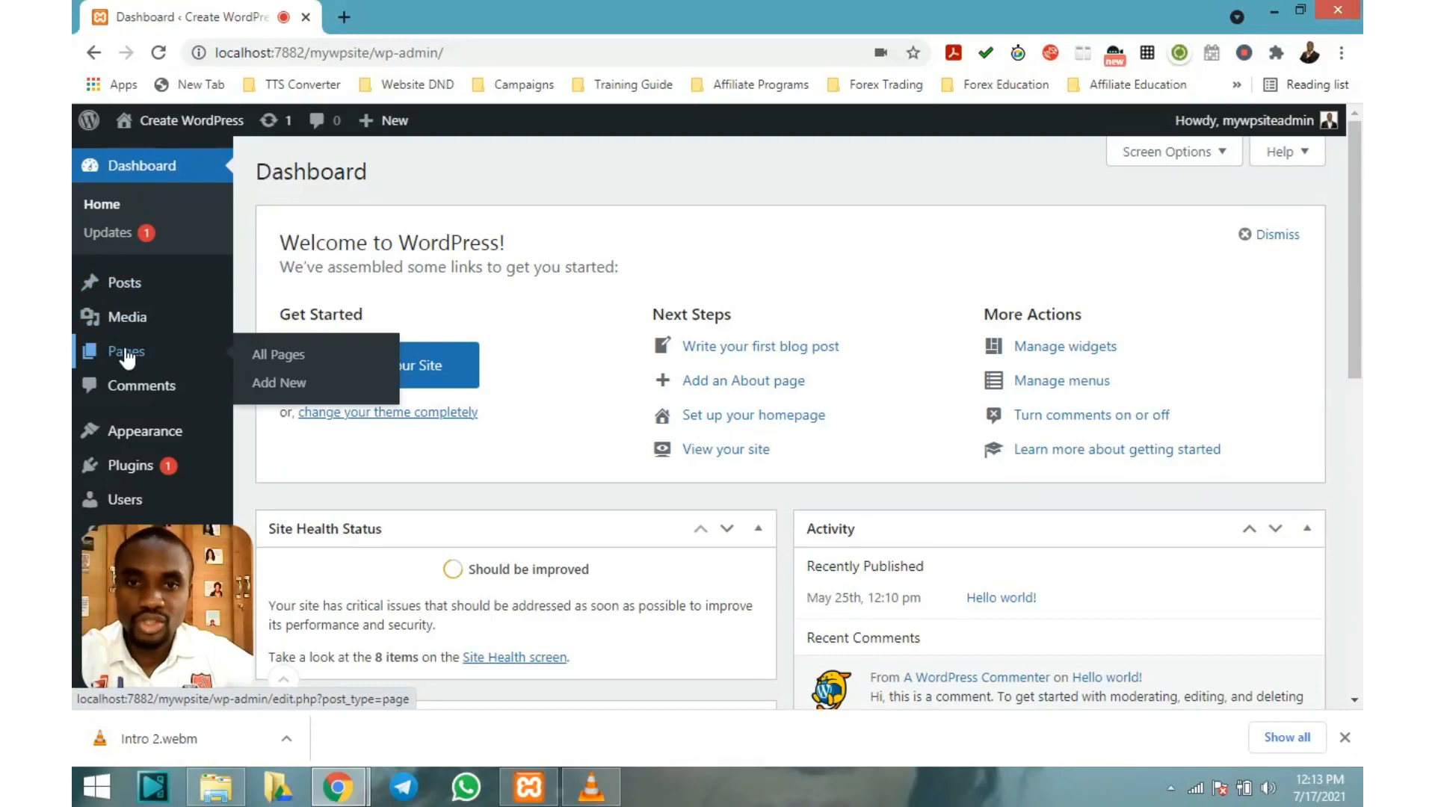
left_click(127, 359)
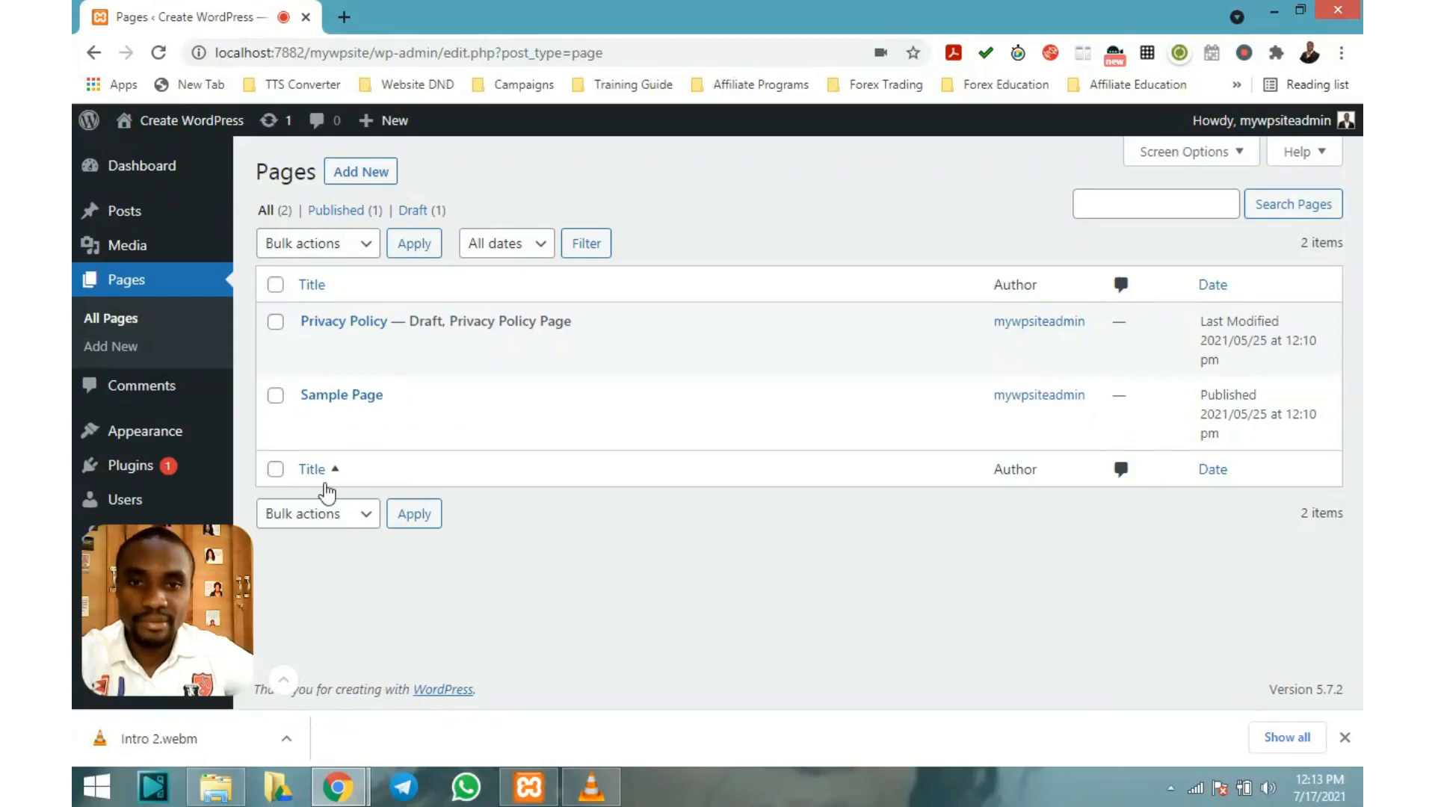
Open All Posts from the sidebar, showing the published Hello world! post
mouse_move(279, 679)
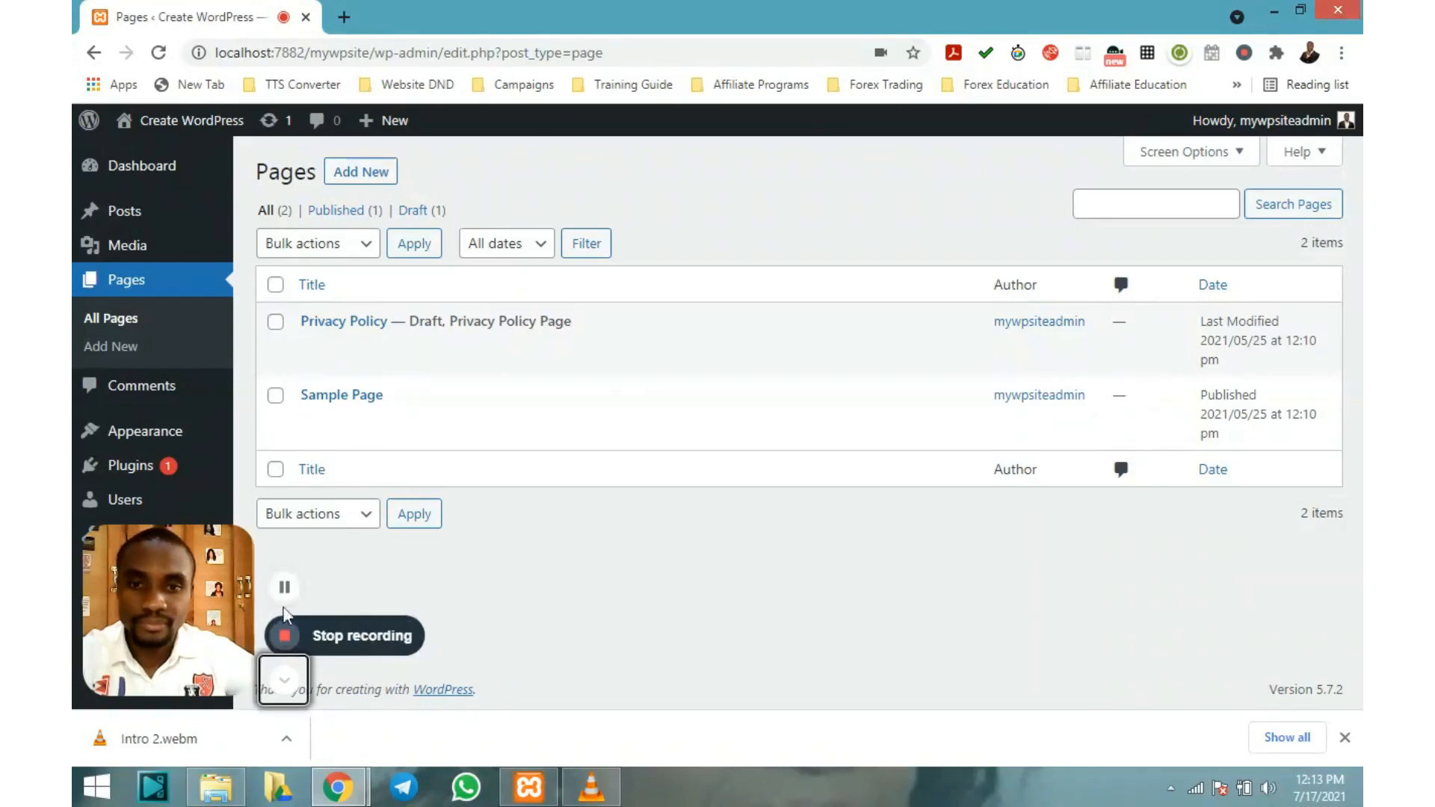
left_click(285, 590)
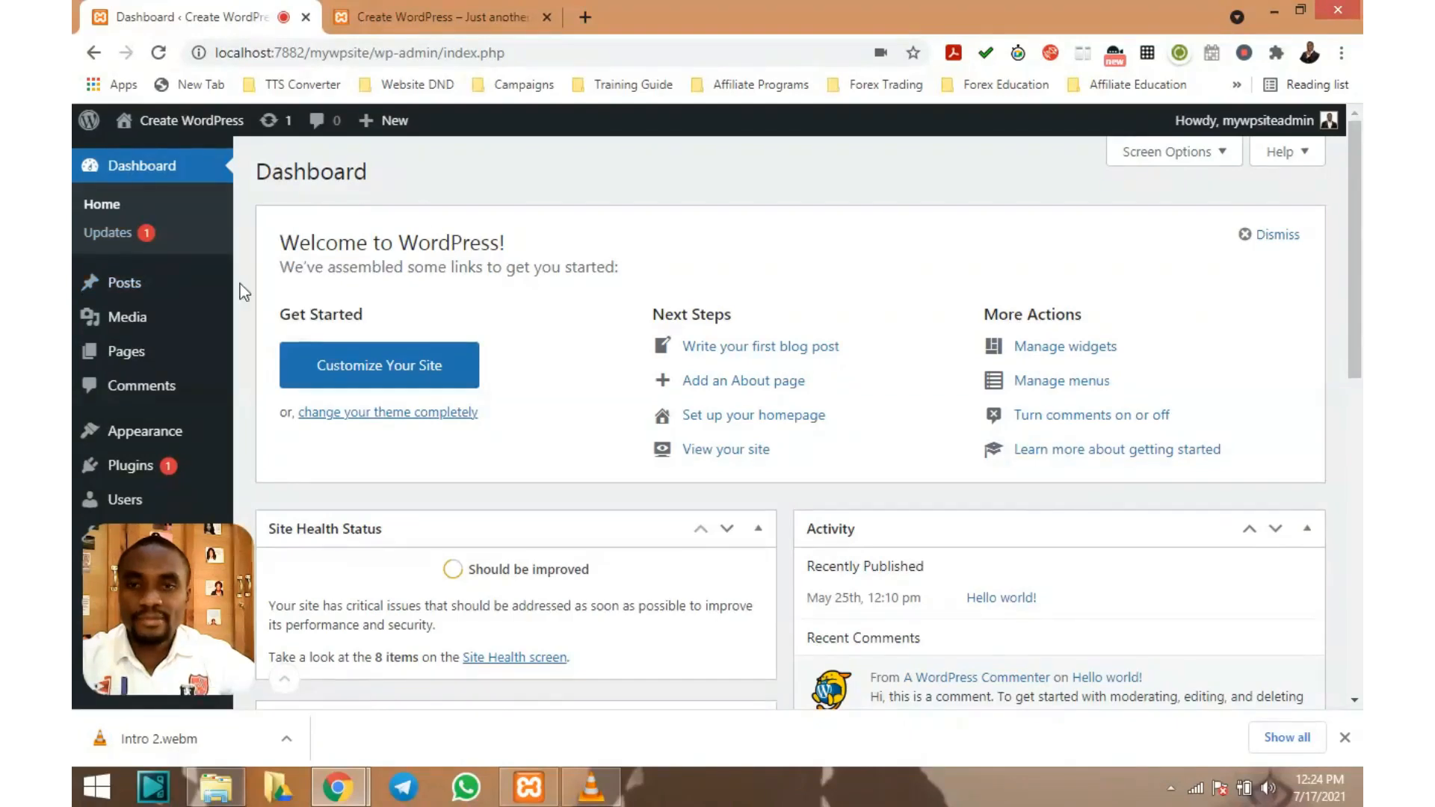
mouse_move(119, 284)
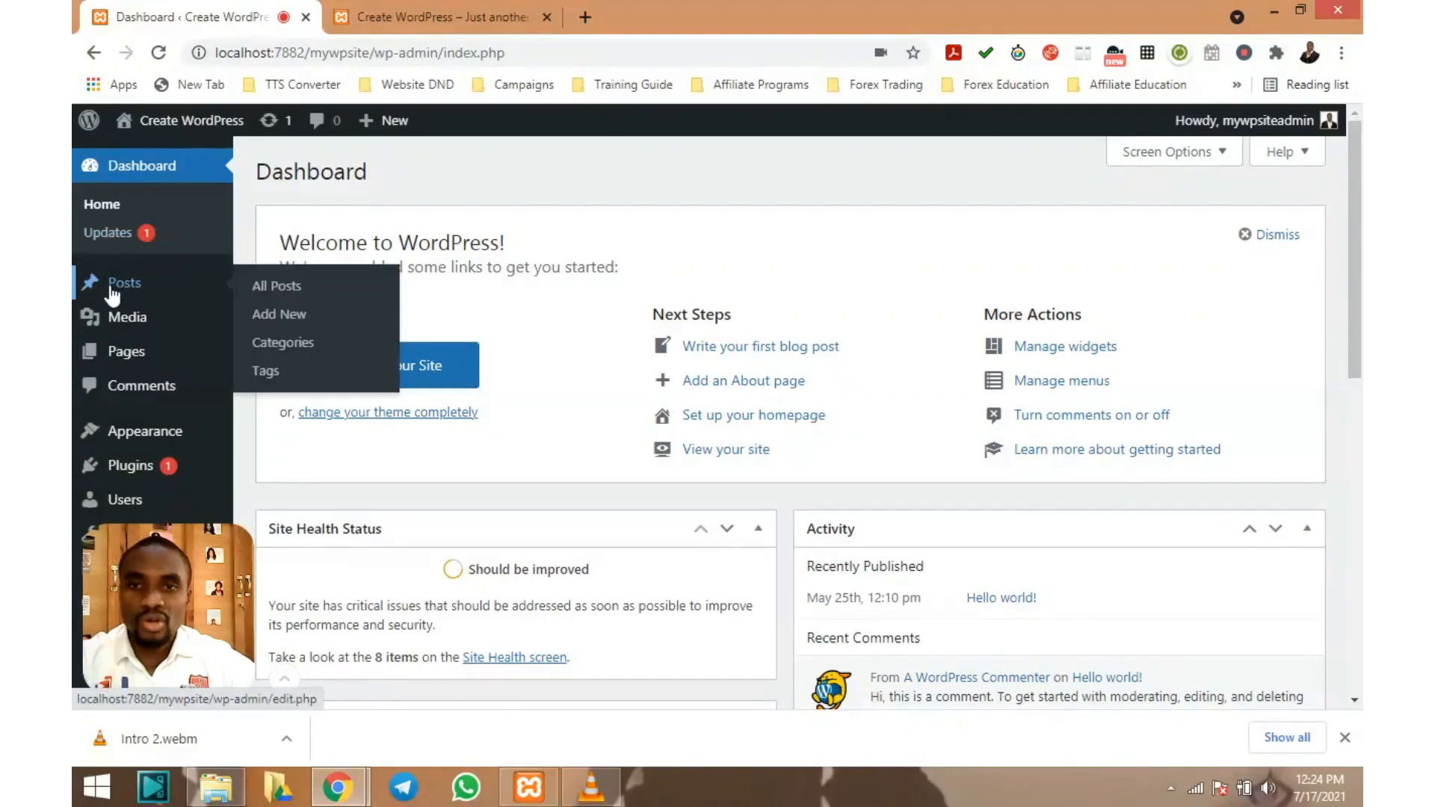
left_click(120, 288)
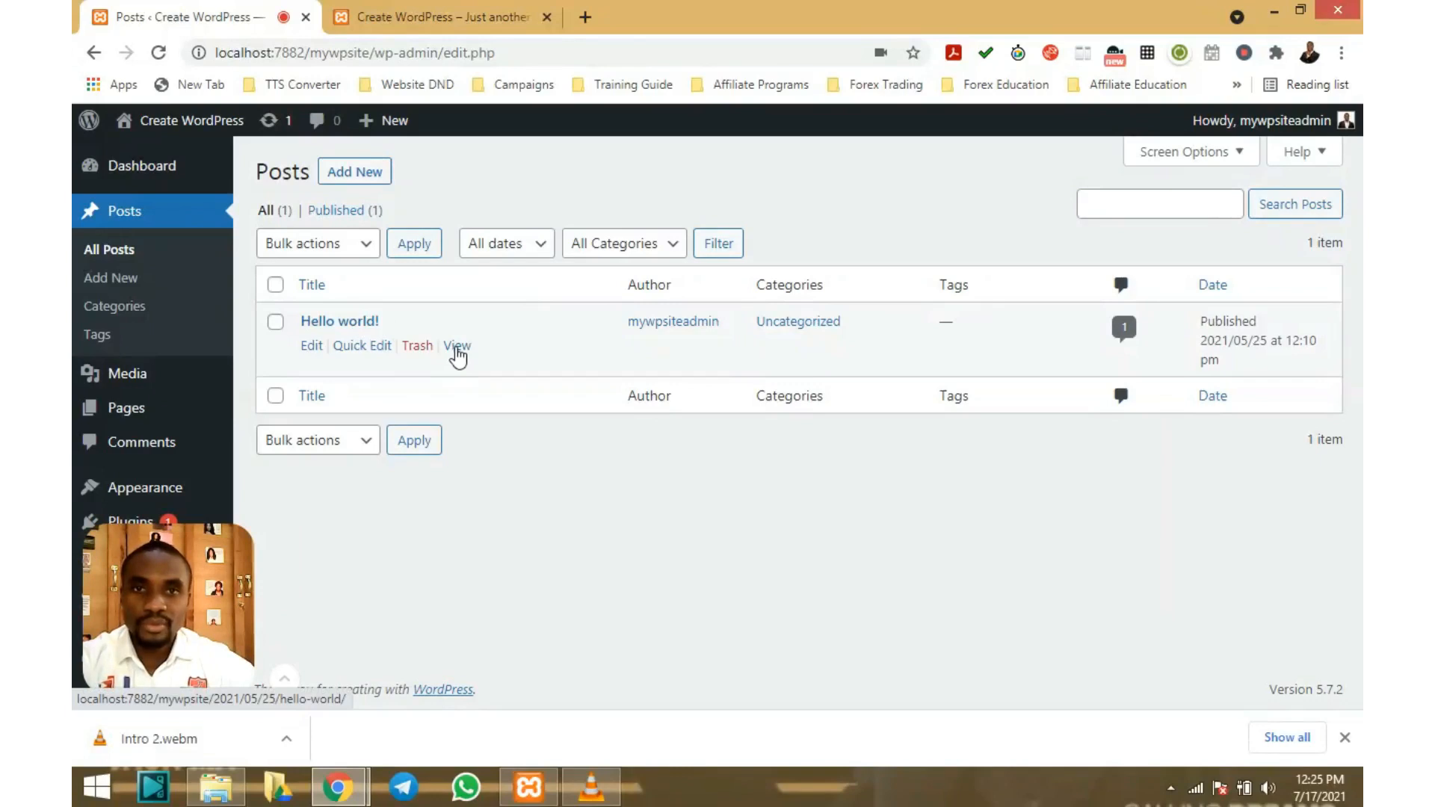
View Hello world! on the site and scroll down to its comment and Leave a comment form
left_click(456, 352)
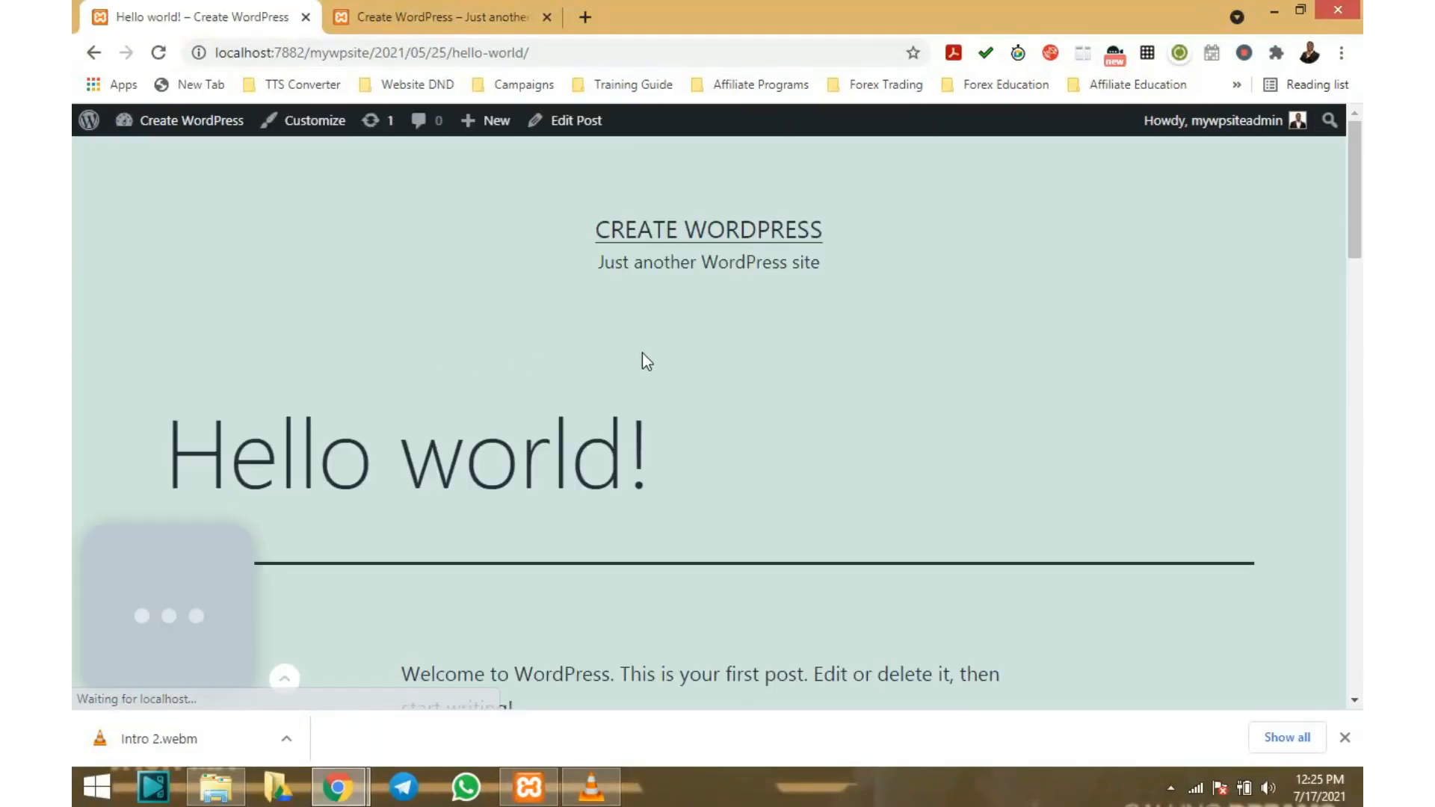
scroll(643, 351, "down", 6)
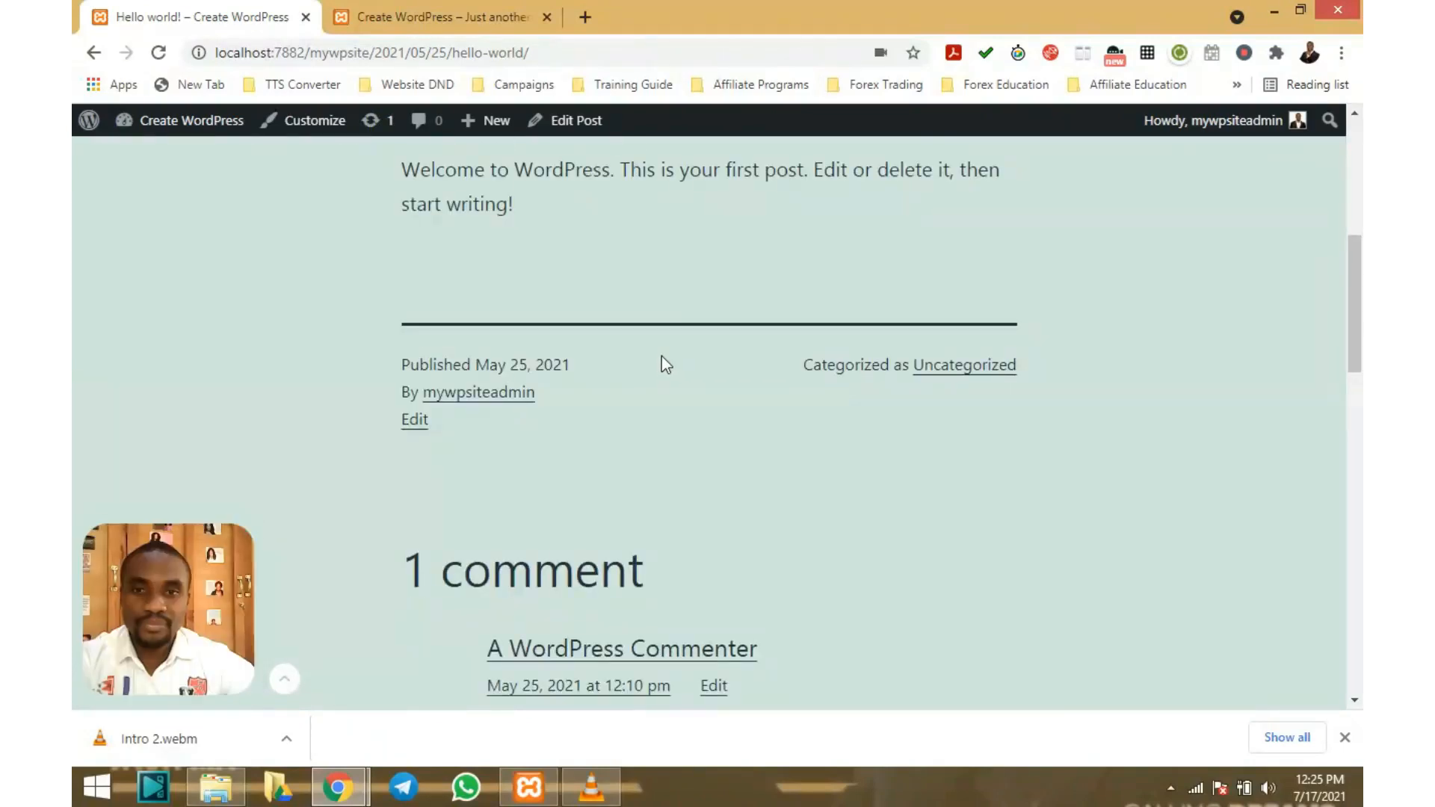
scroll(660, 361, "down", 4)
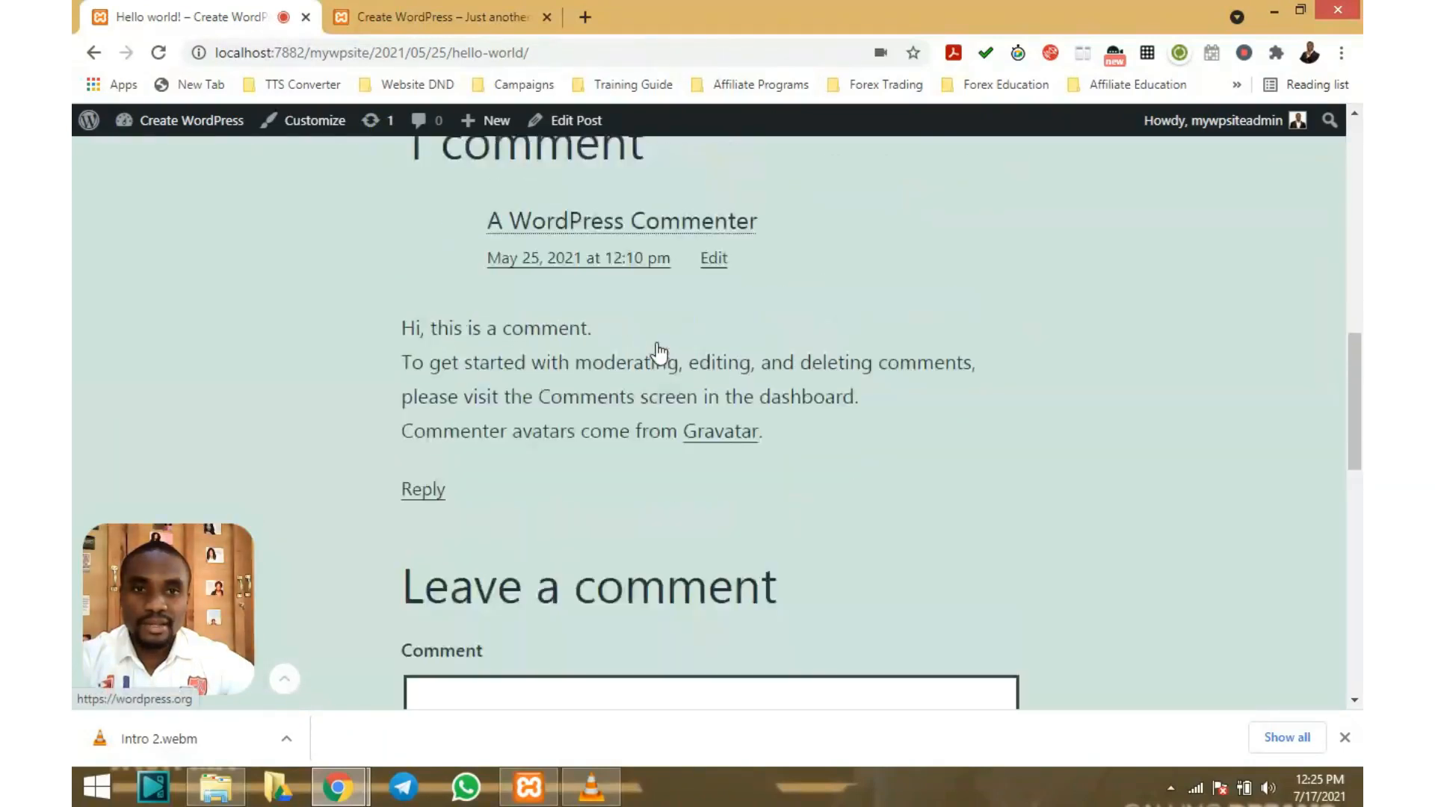
scroll(658, 352, "up", 10)
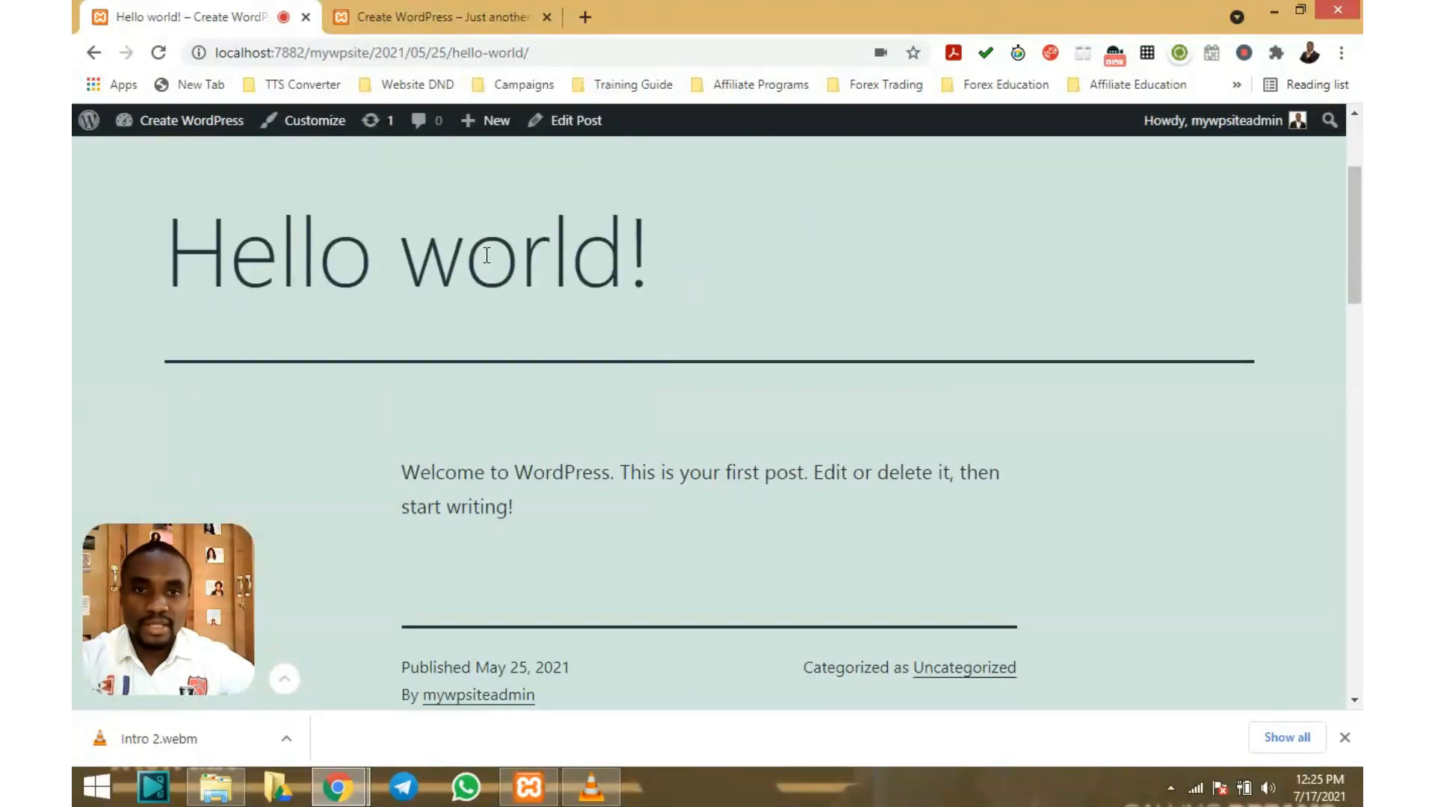
scroll(525, 262, "down", 3)
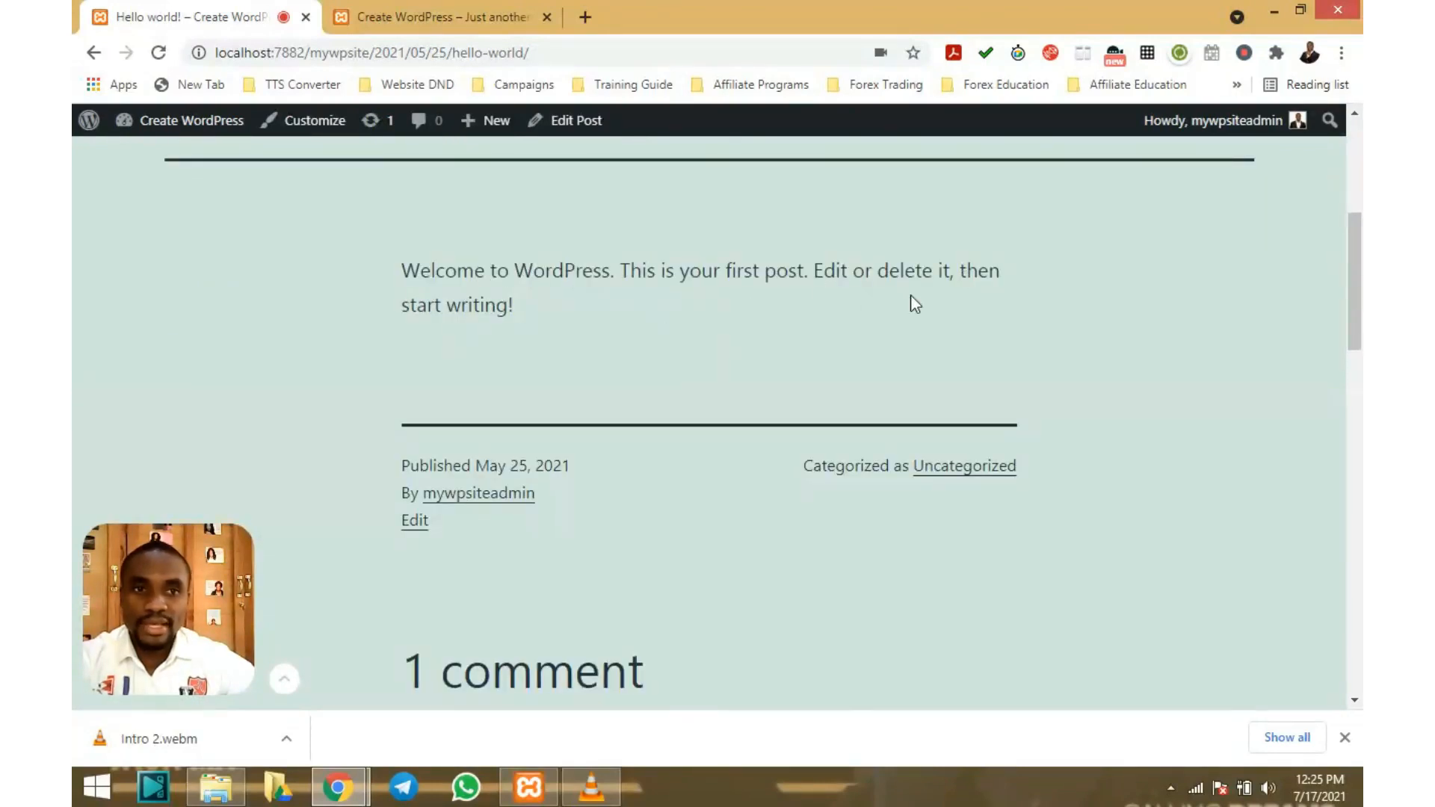
scroll(964, 279, "down", 1)
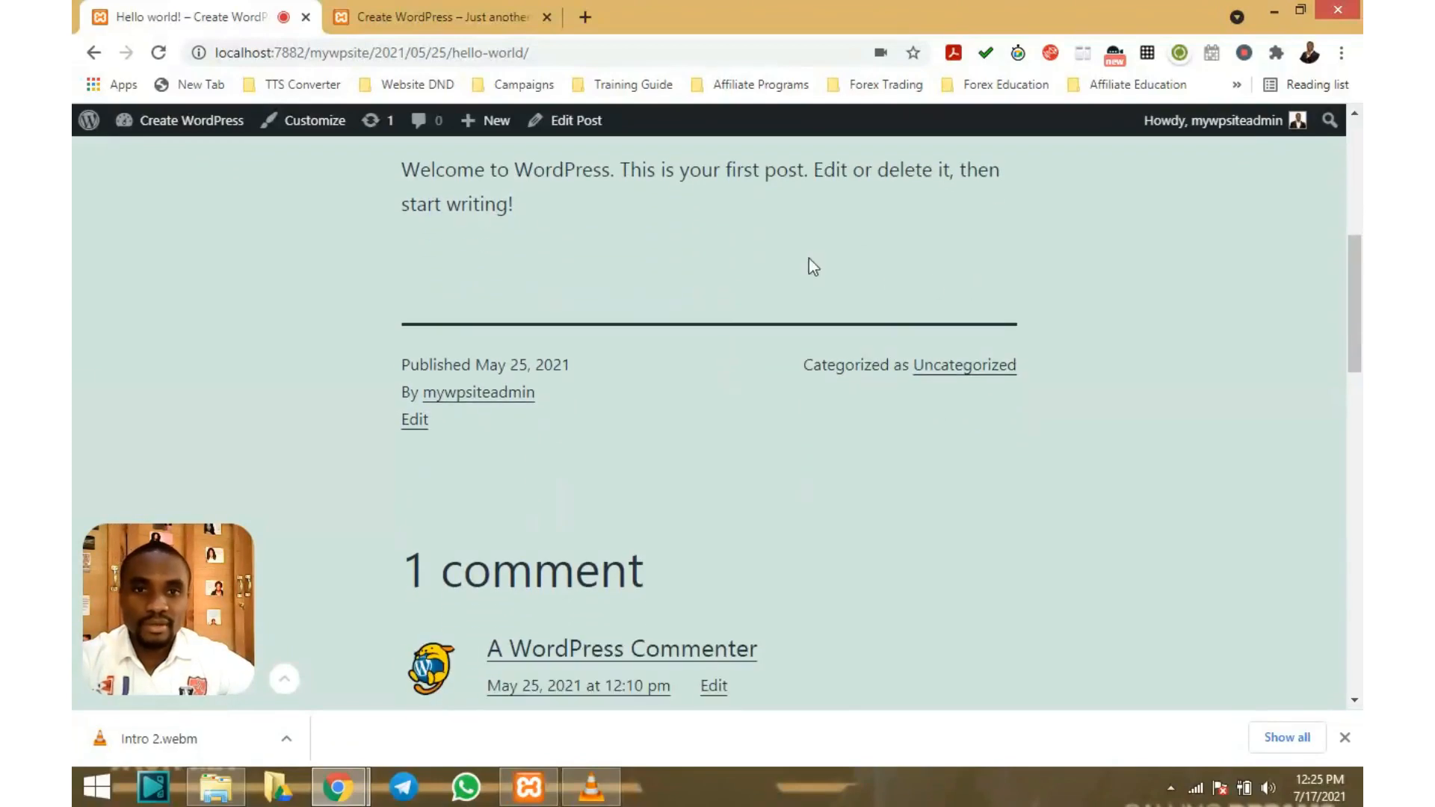
scroll(703, 259, "down", 1)
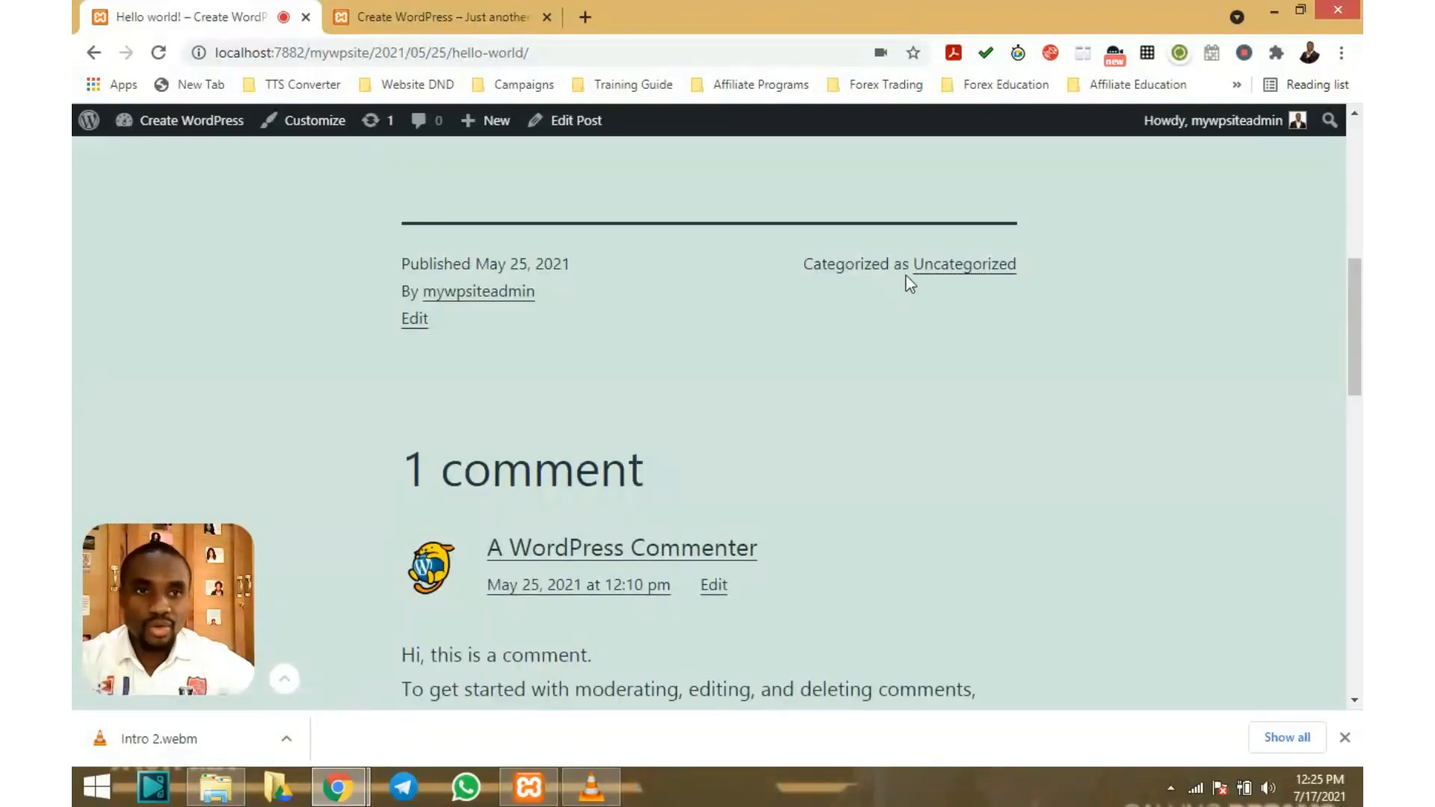
scroll(953, 284, "down", 1)
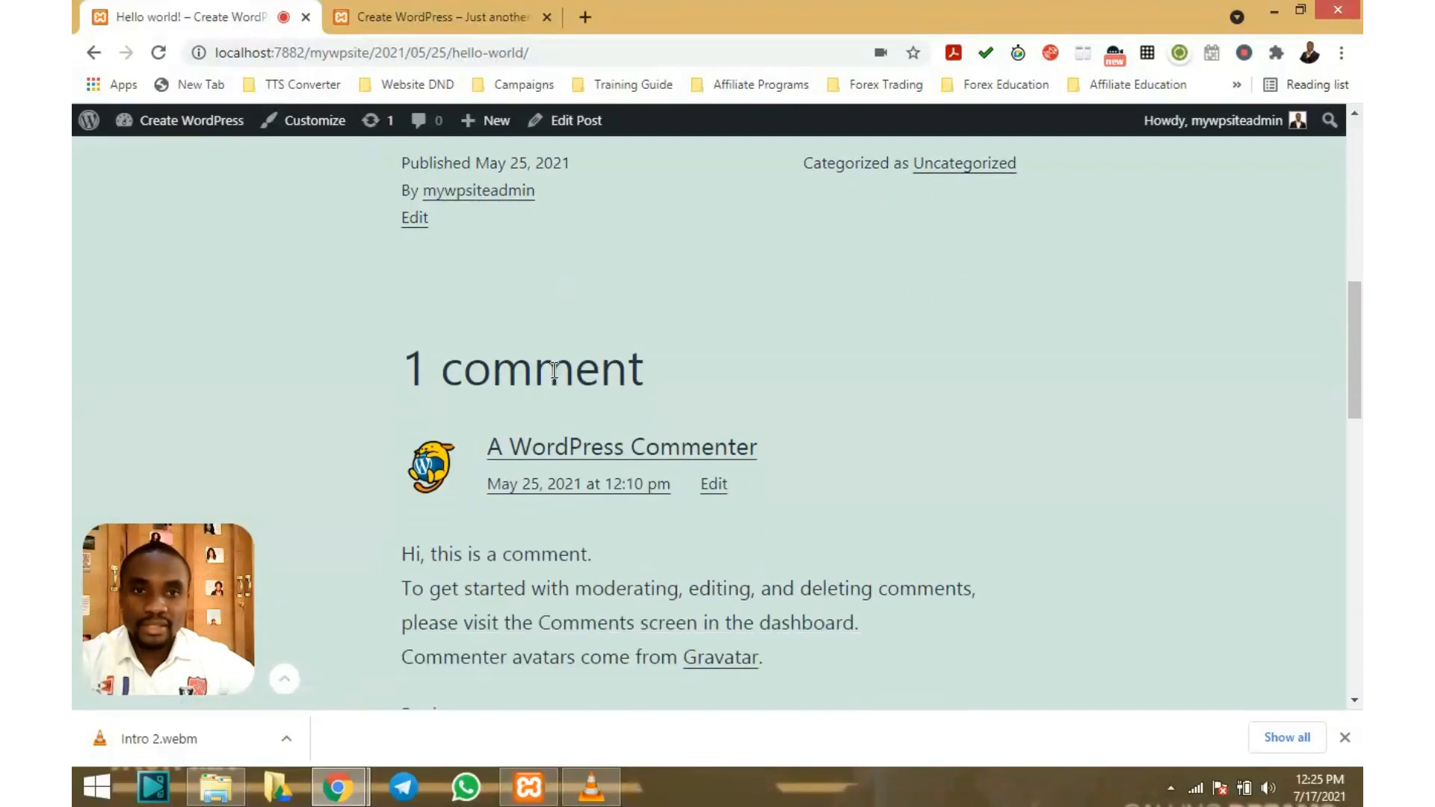
scroll(549, 377, "down", 1)
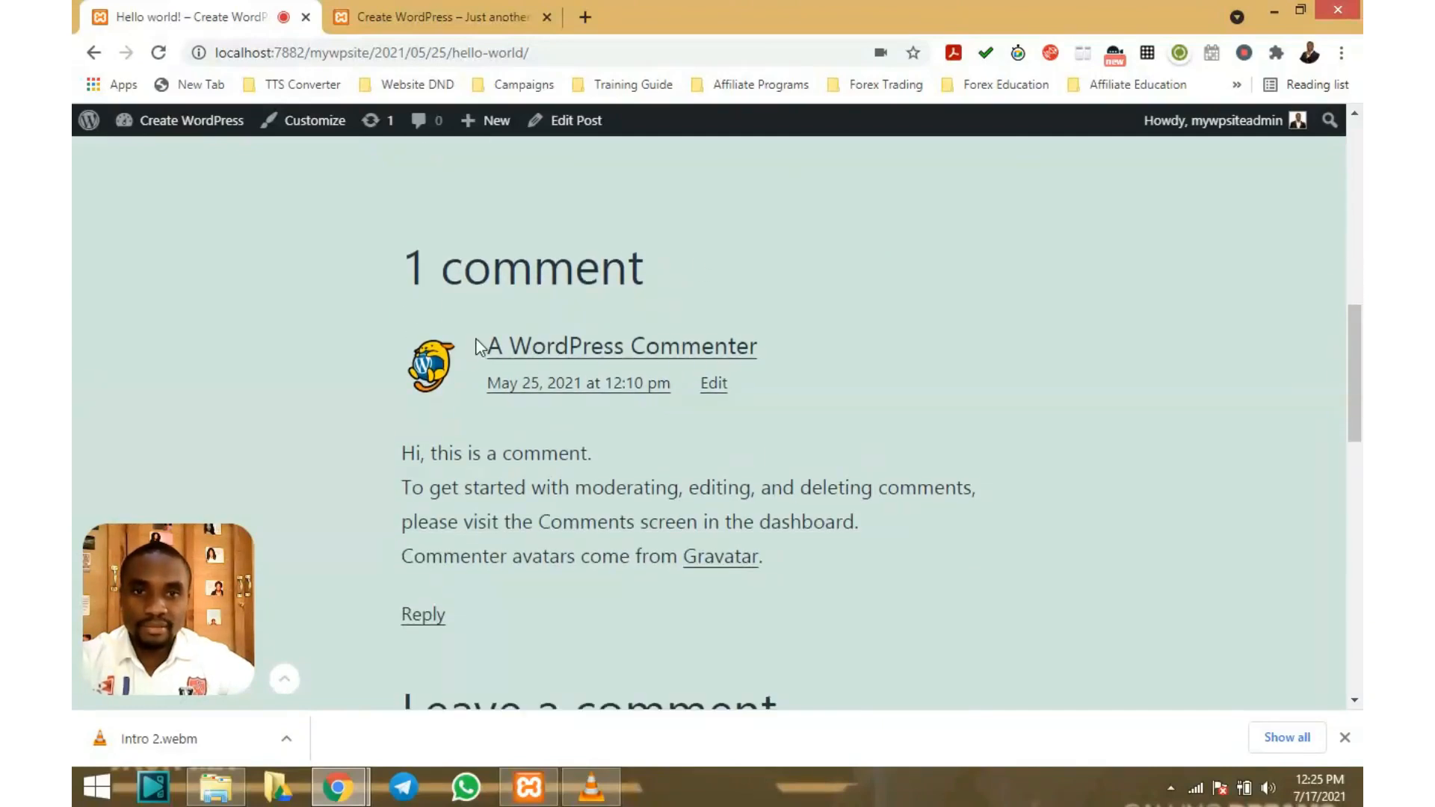
scroll(688, 356, "down", 1)
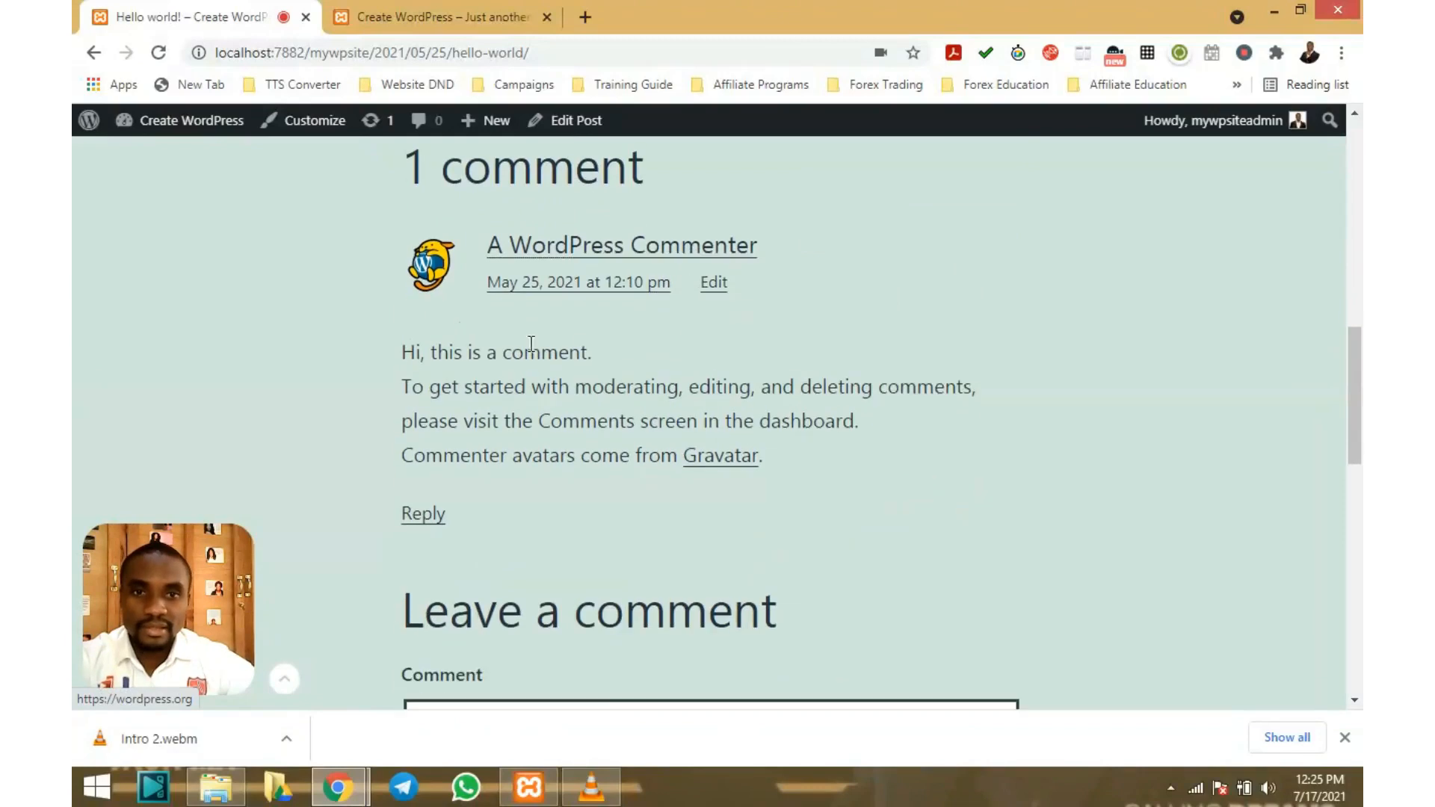
scroll(631, 404, "down", 2)
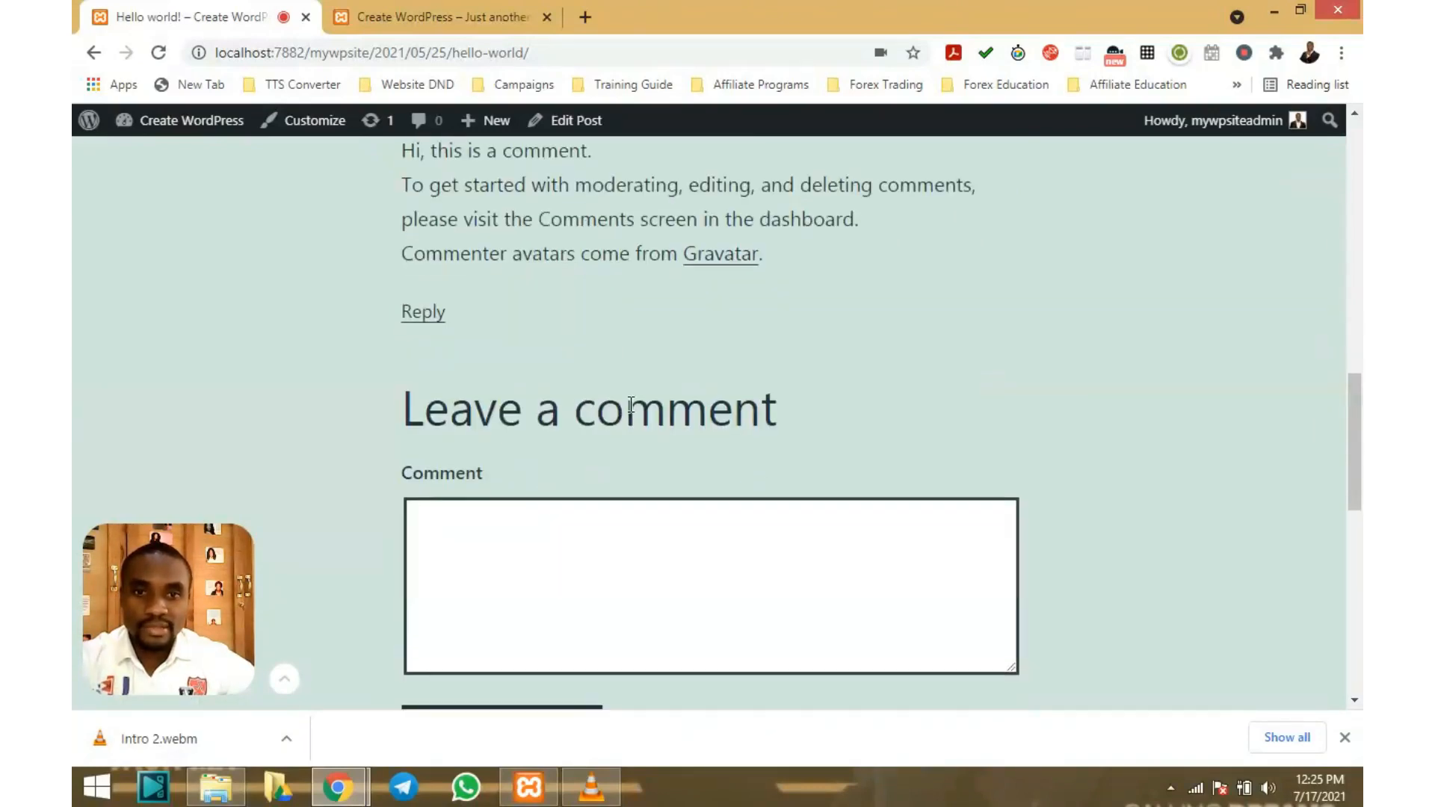
scroll(600, 522, "up", 11)
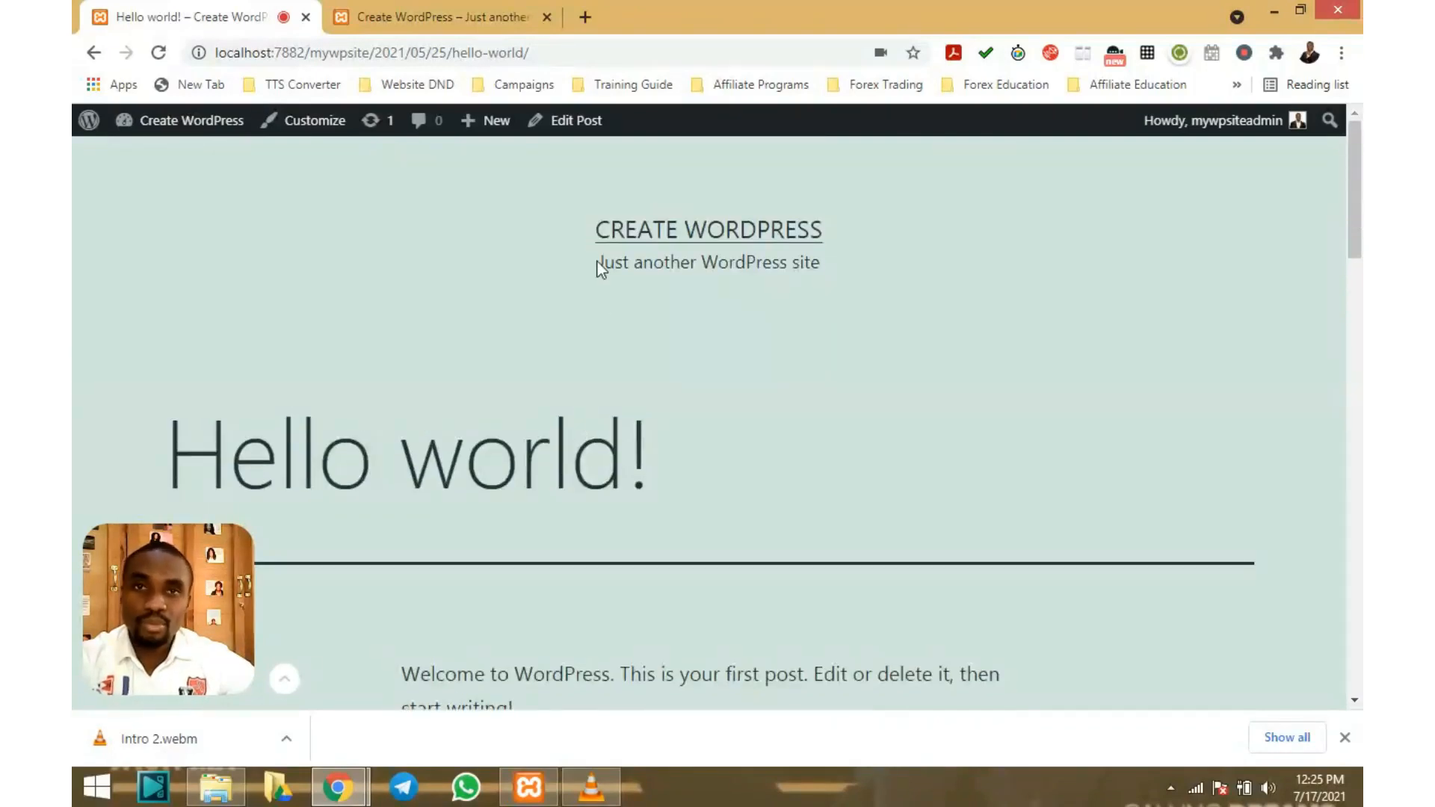
mouse_move(174, 124)
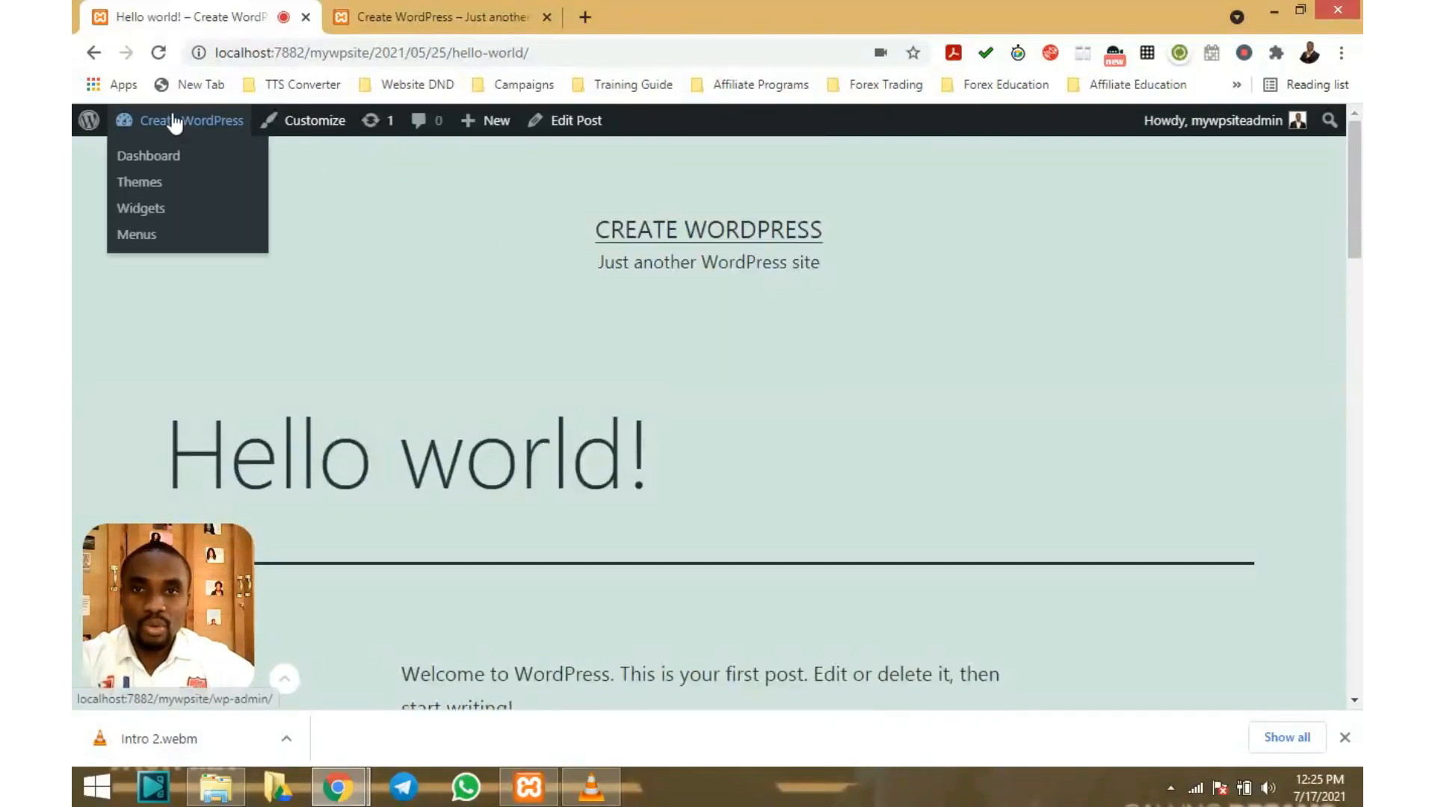
Go back to the admin Posts list and open Quick Edit for Hello world!
left_click(149, 156)
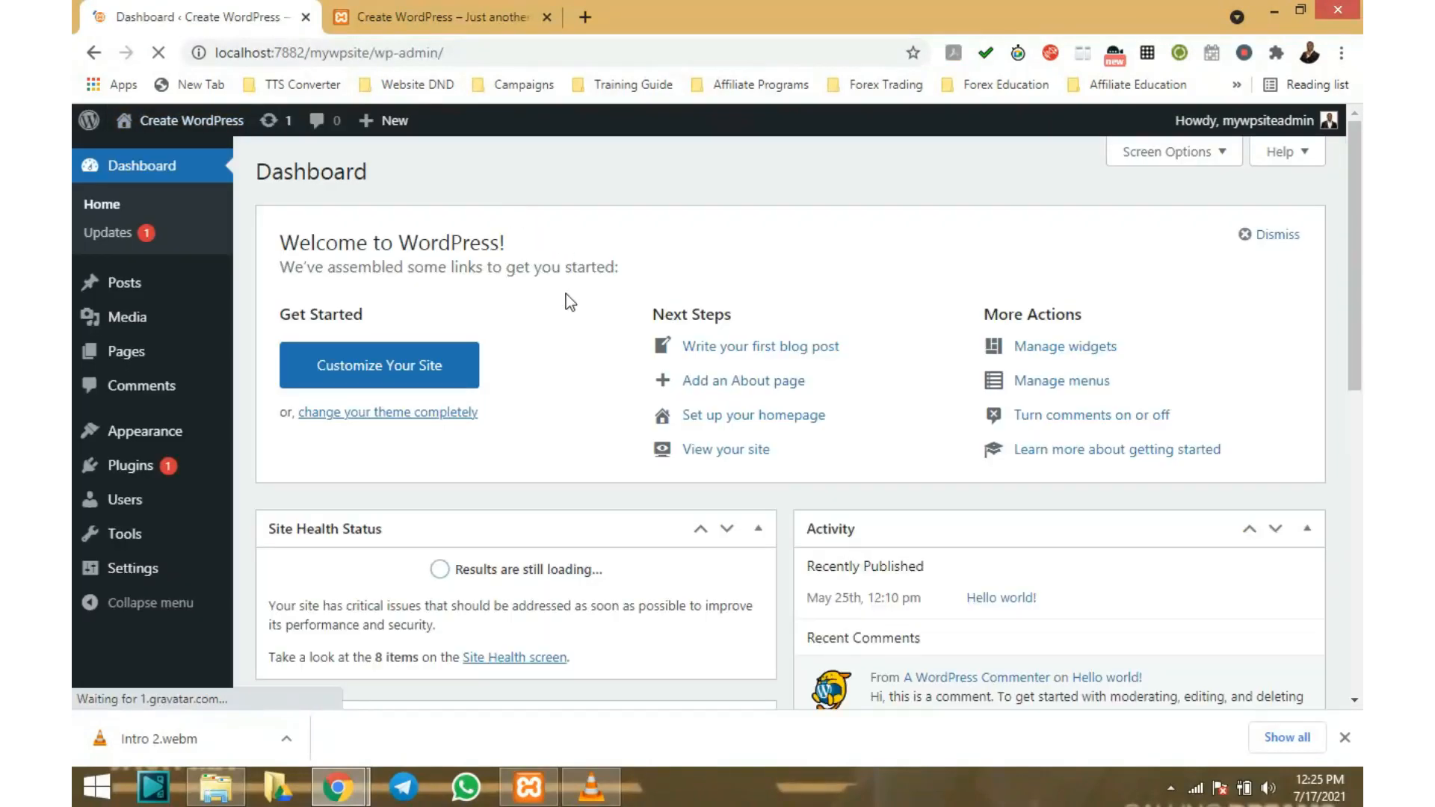
left_click(157, 283)
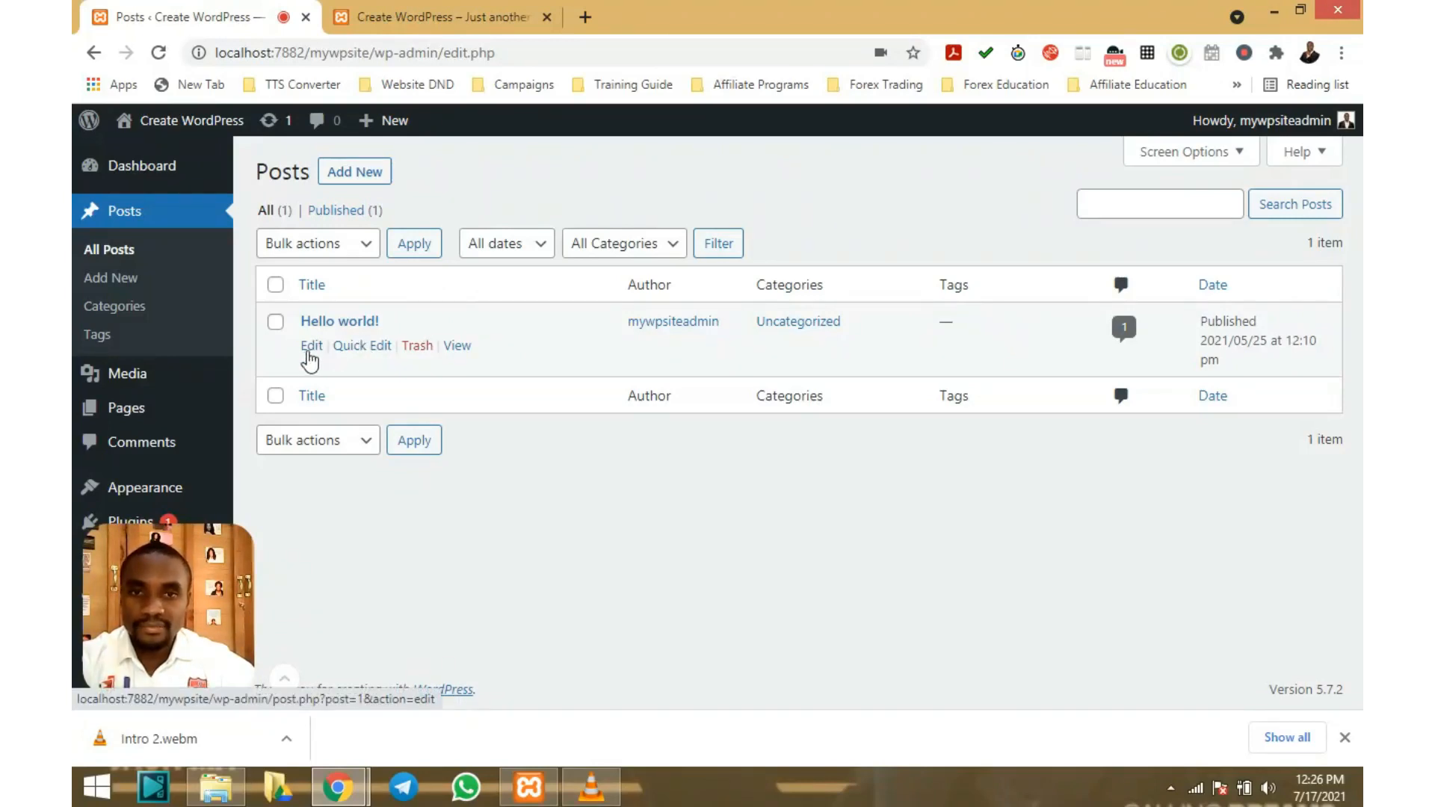
left_click(360, 348)
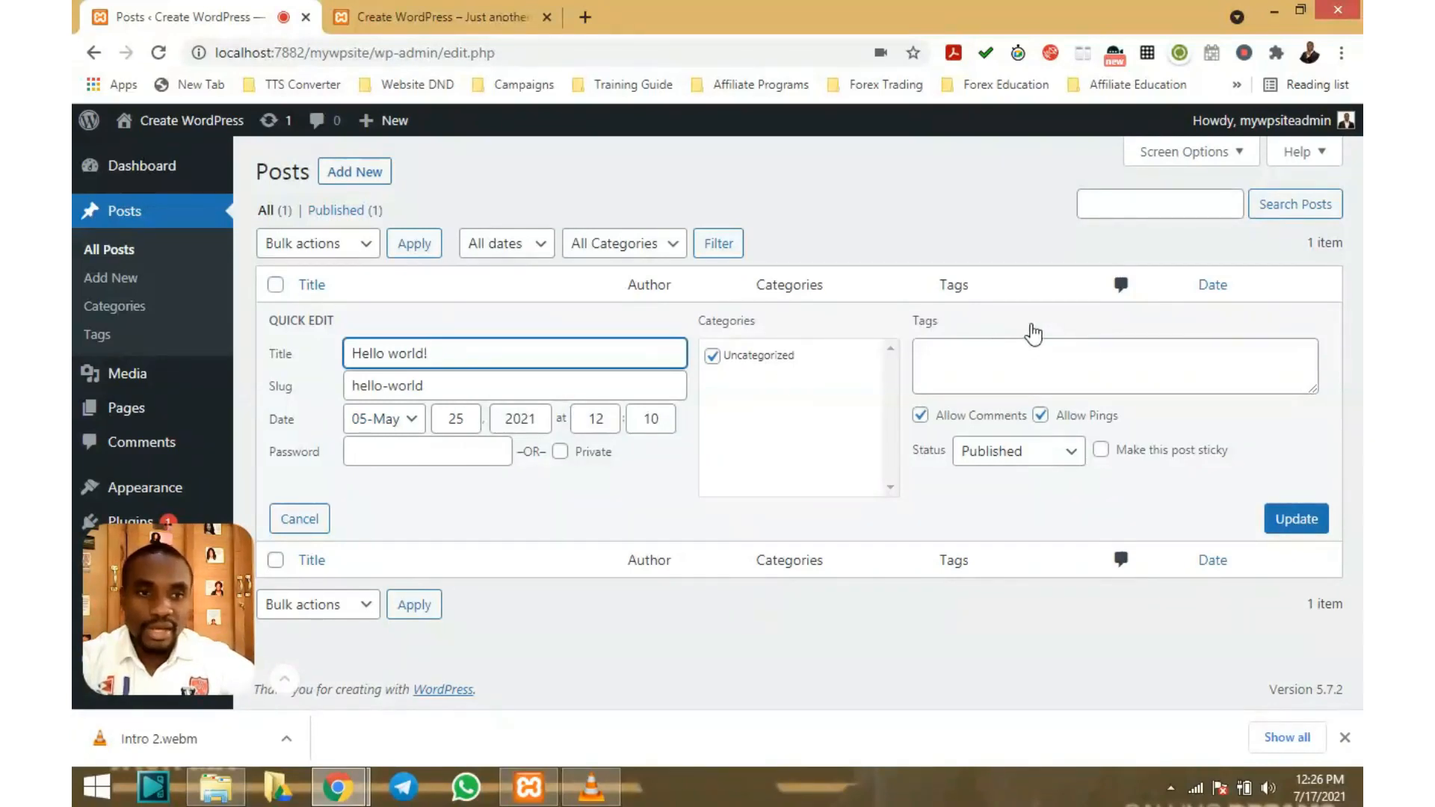
Check the Quick Edit Status options, leaving Hello world! as Published
left_click(1071, 452)
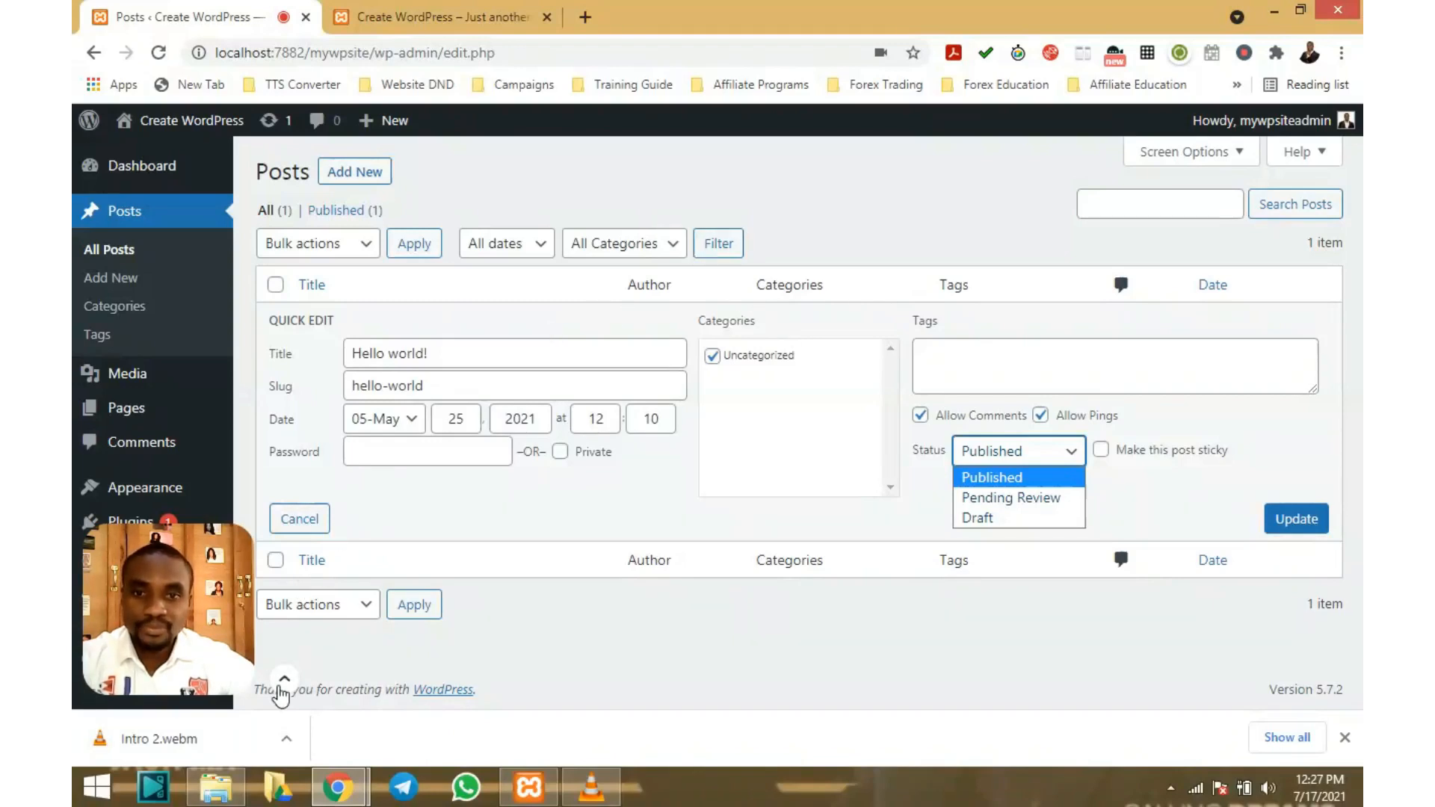
left_click(284, 678)
left_click(284, 590)
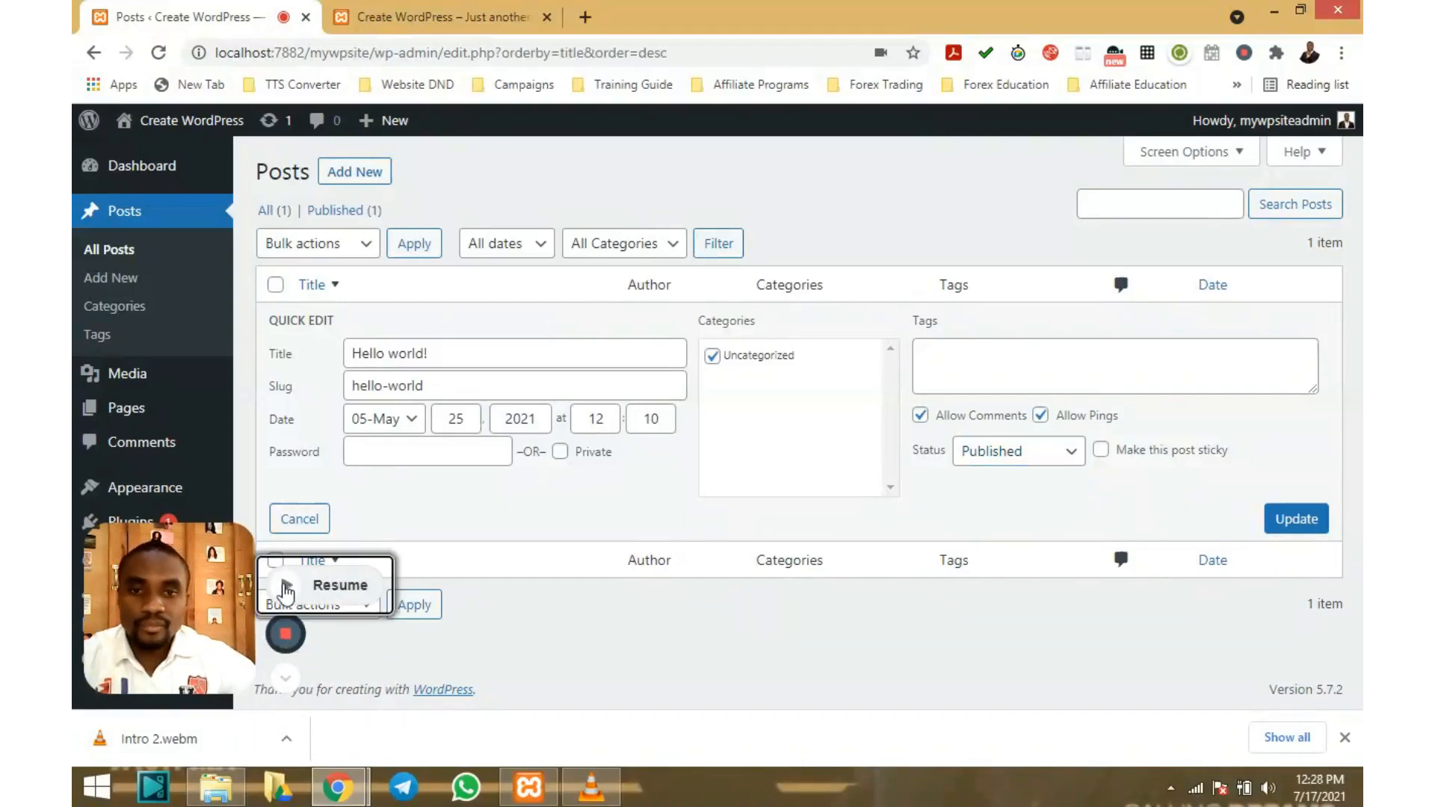
Sort the posts by title ascending and open Hello world! in the block editor
left_click(285, 677)
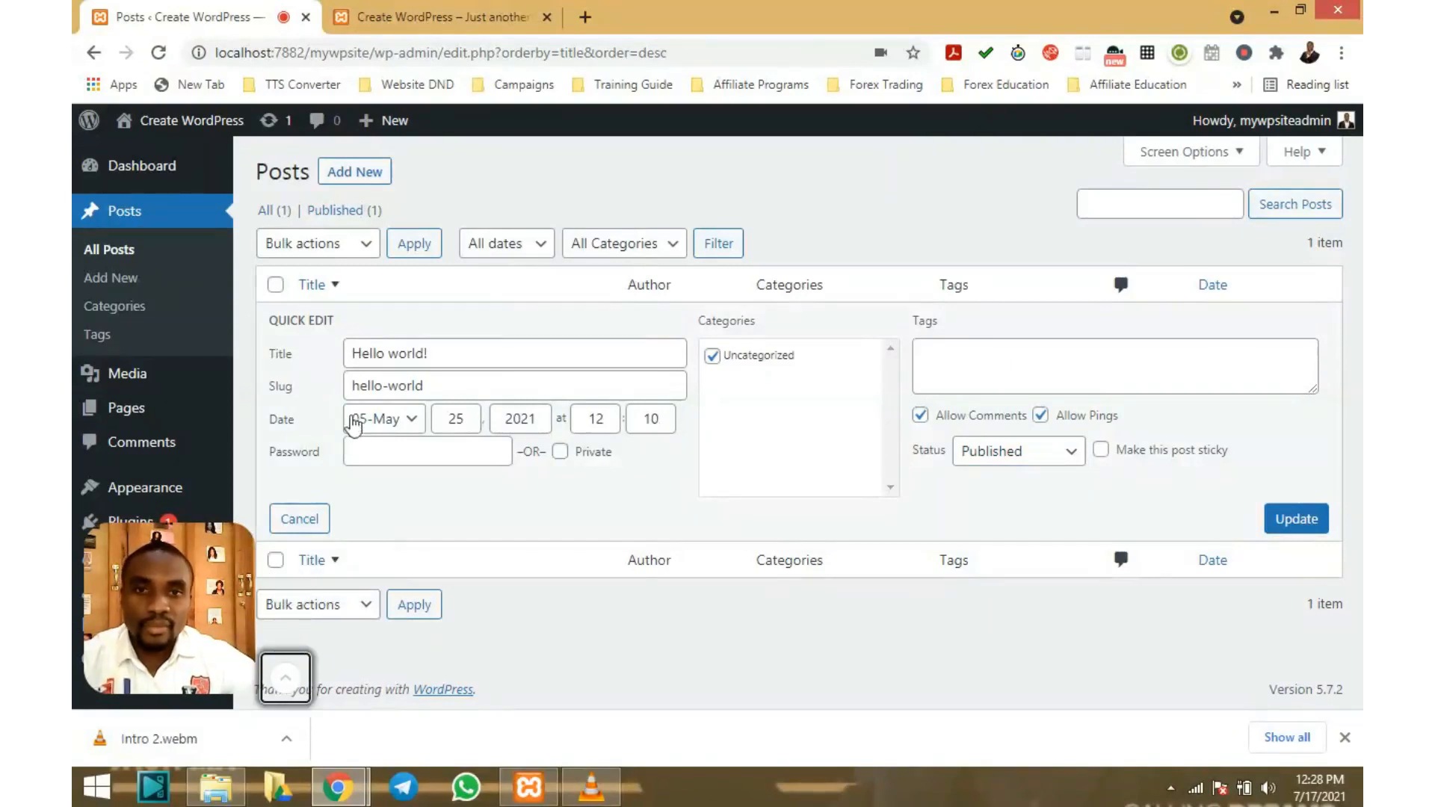
left_click(338, 560)
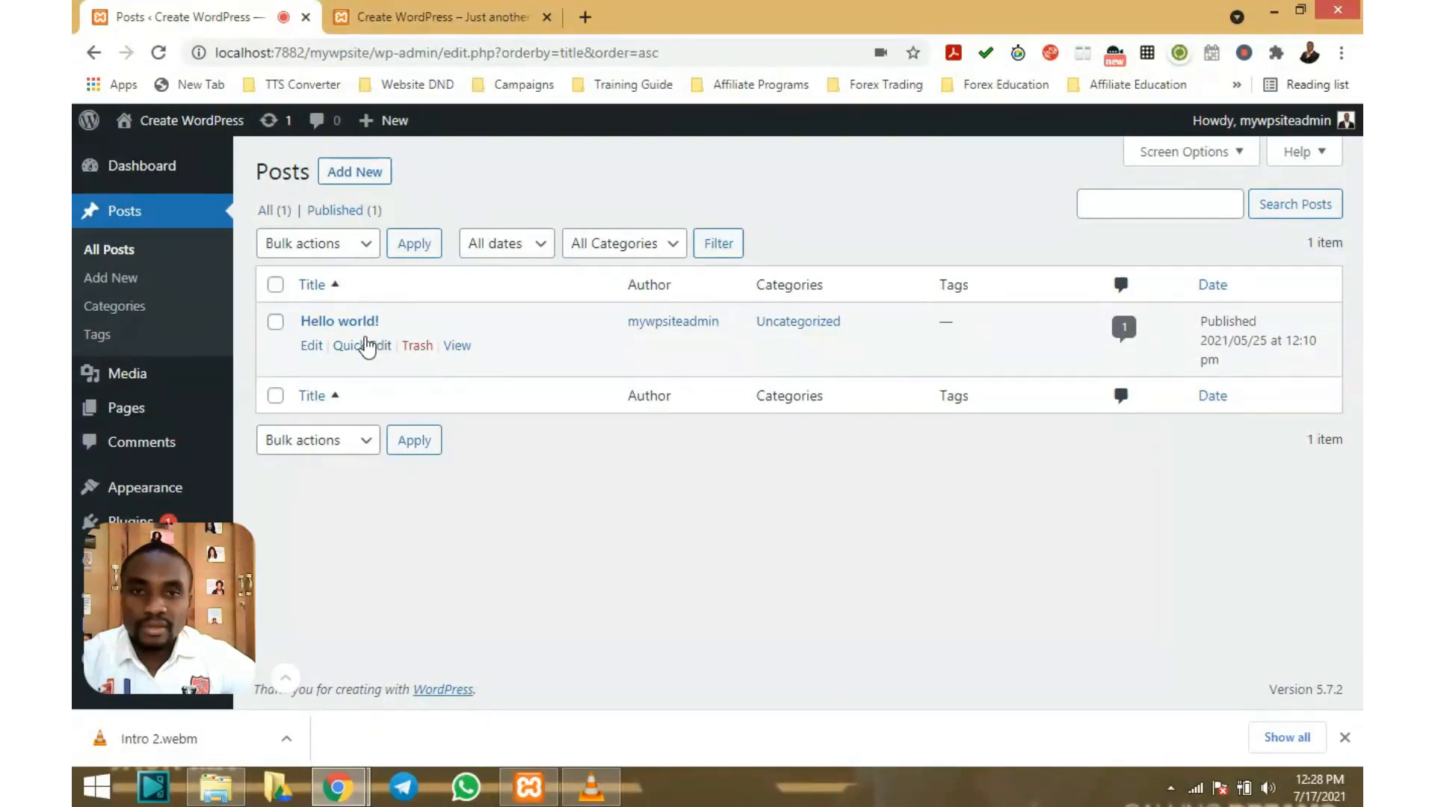
left_click(312, 347)
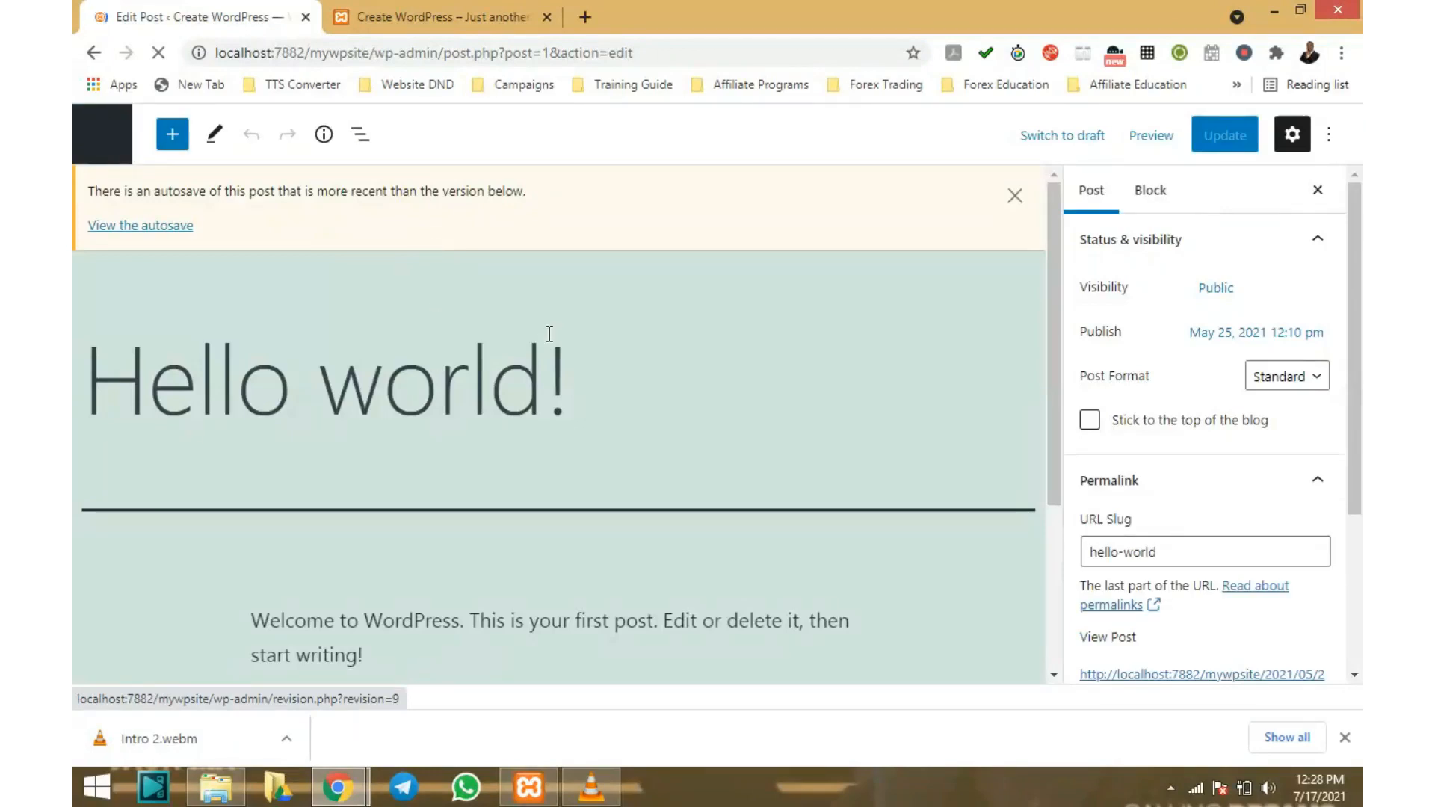
Select the welcome paragraph of the Hello world! post
scroll(549, 333, "down", 3)
scroll(550, 333, "up", 2)
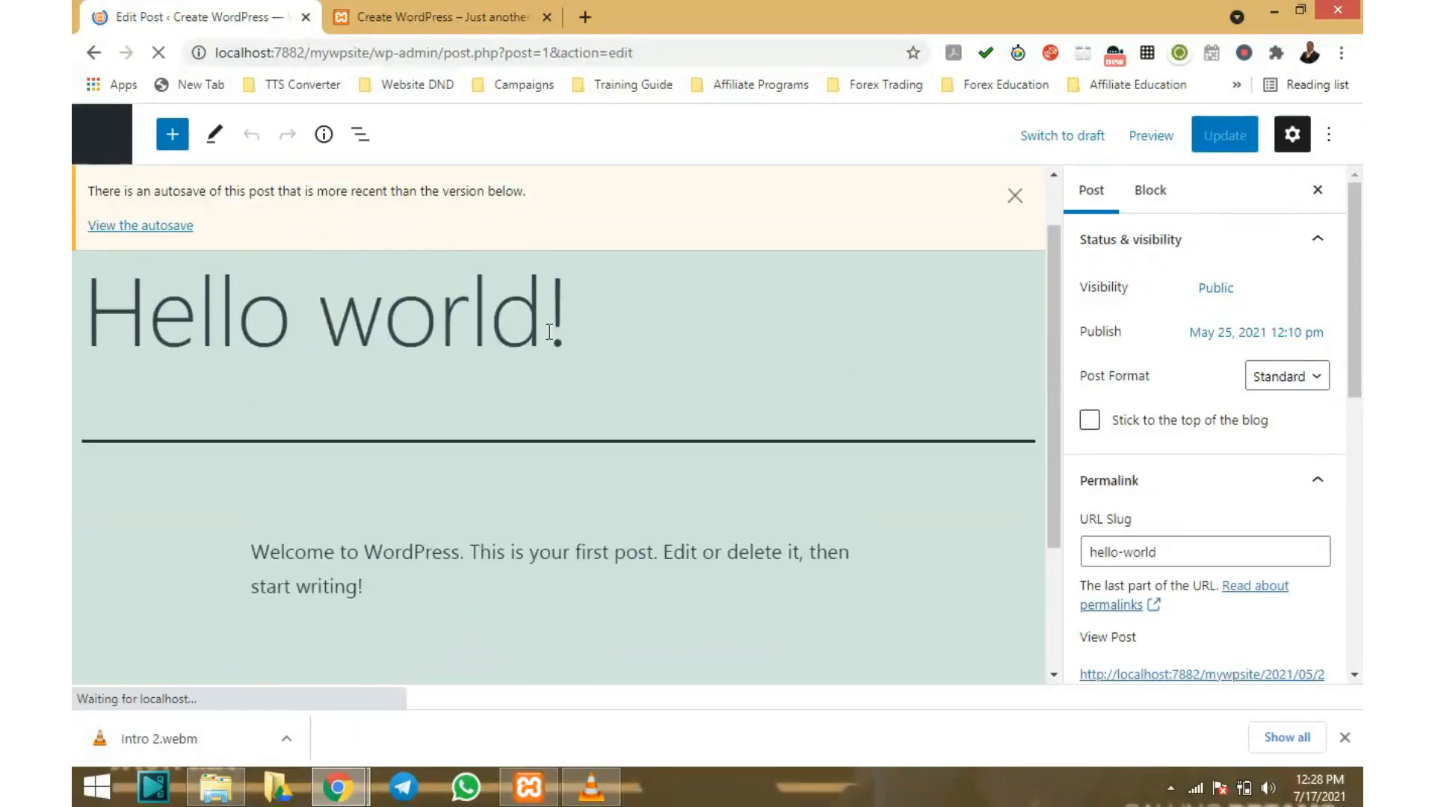
scroll(550, 332, "up", 1)
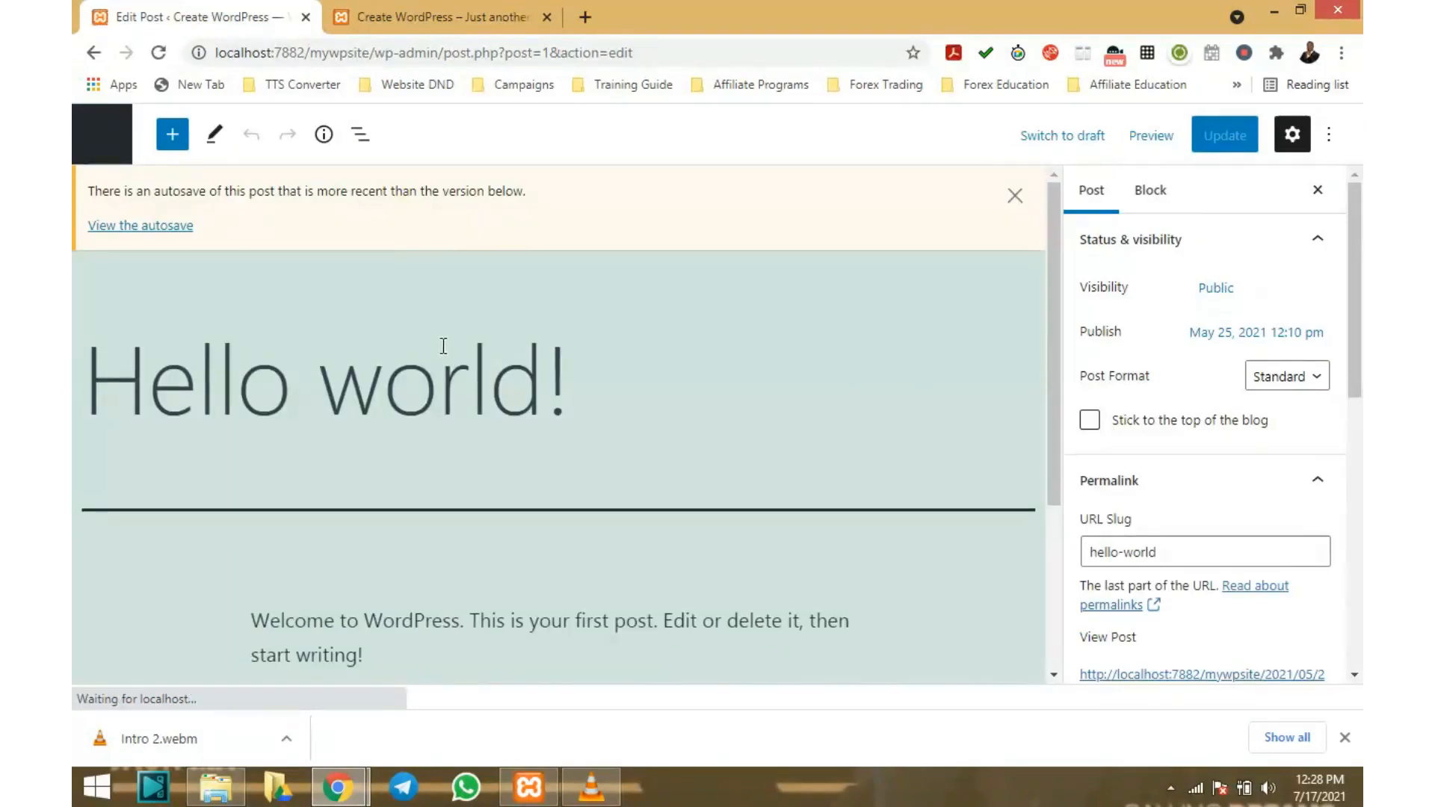
scroll(442, 346, "down", 3)
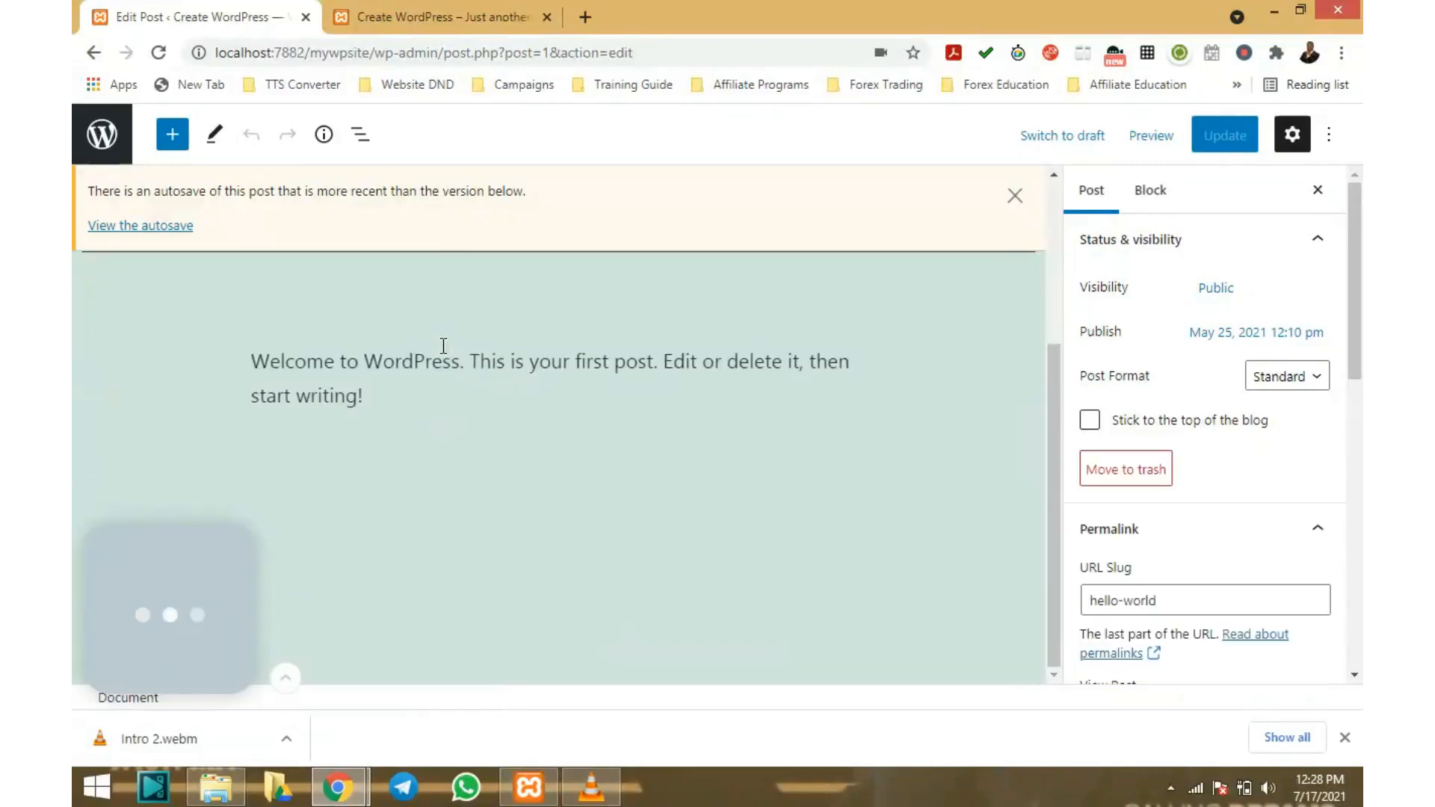
scroll(442, 345, "up", 3)
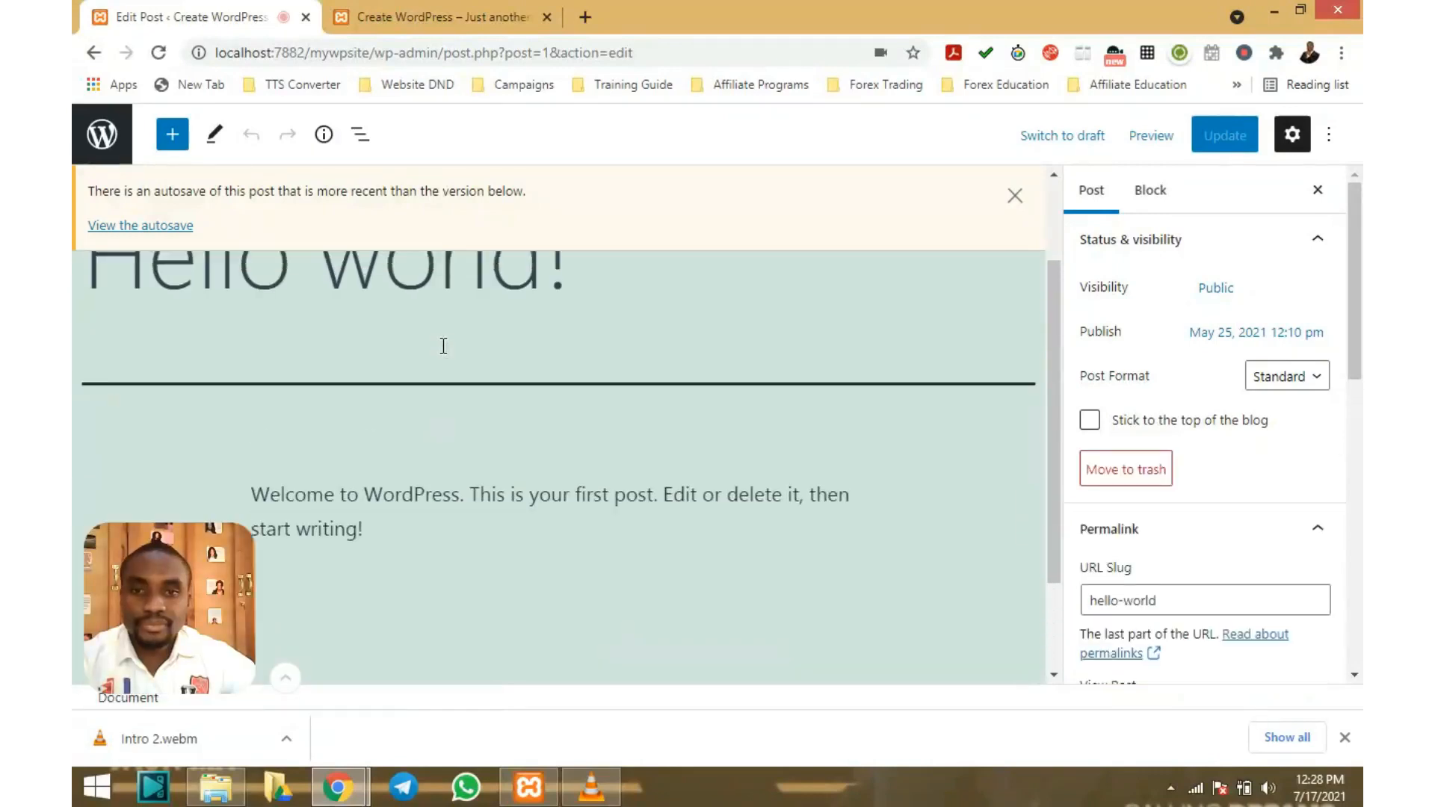
scroll(421, 332, "down", 1)
scroll(421, 333, "up", 1)
scroll(421, 332, "down", 3)
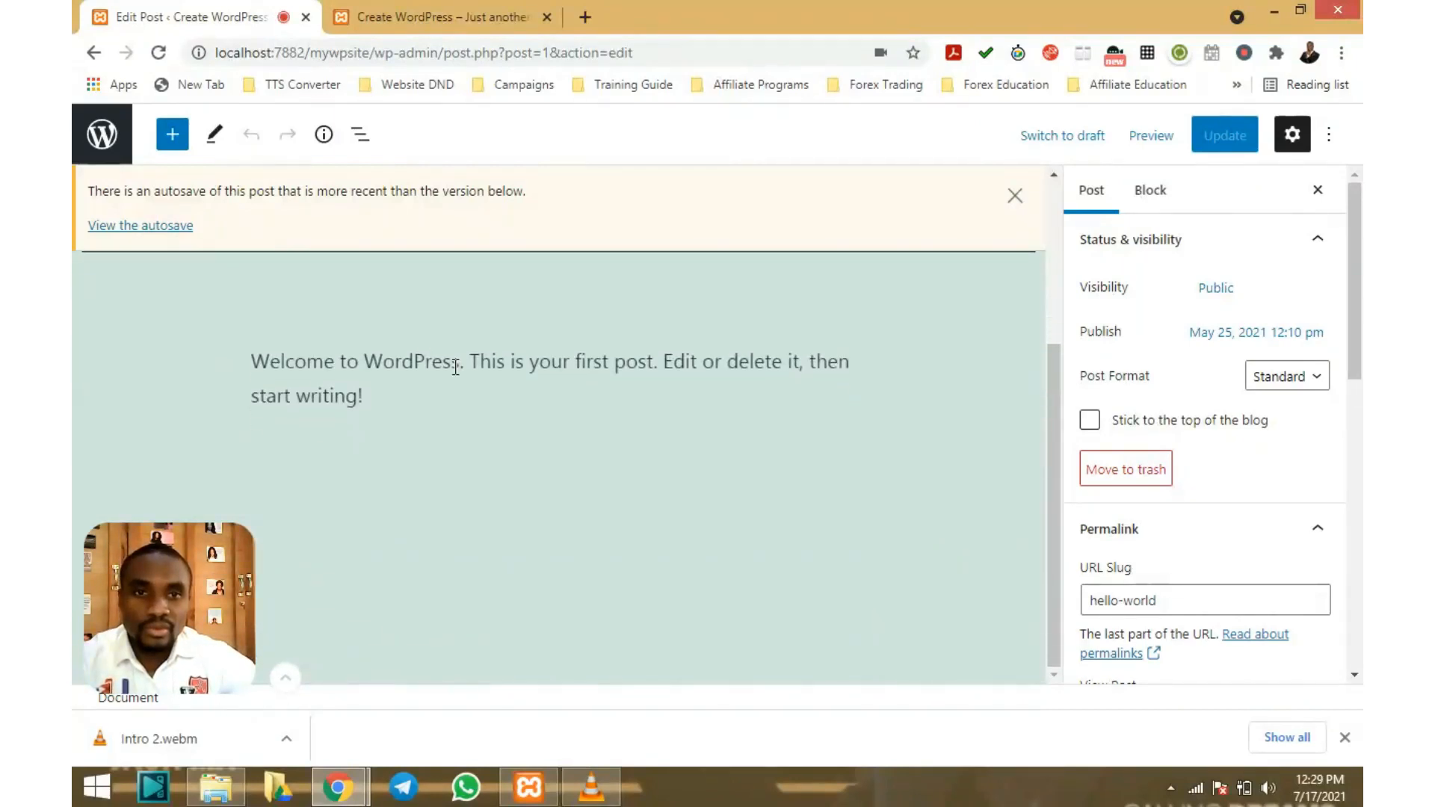
scroll(488, 368, "up", 3)
scroll(489, 368, "down", 1)
scroll(486, 370, "up", 1)
left_click(558, 378)
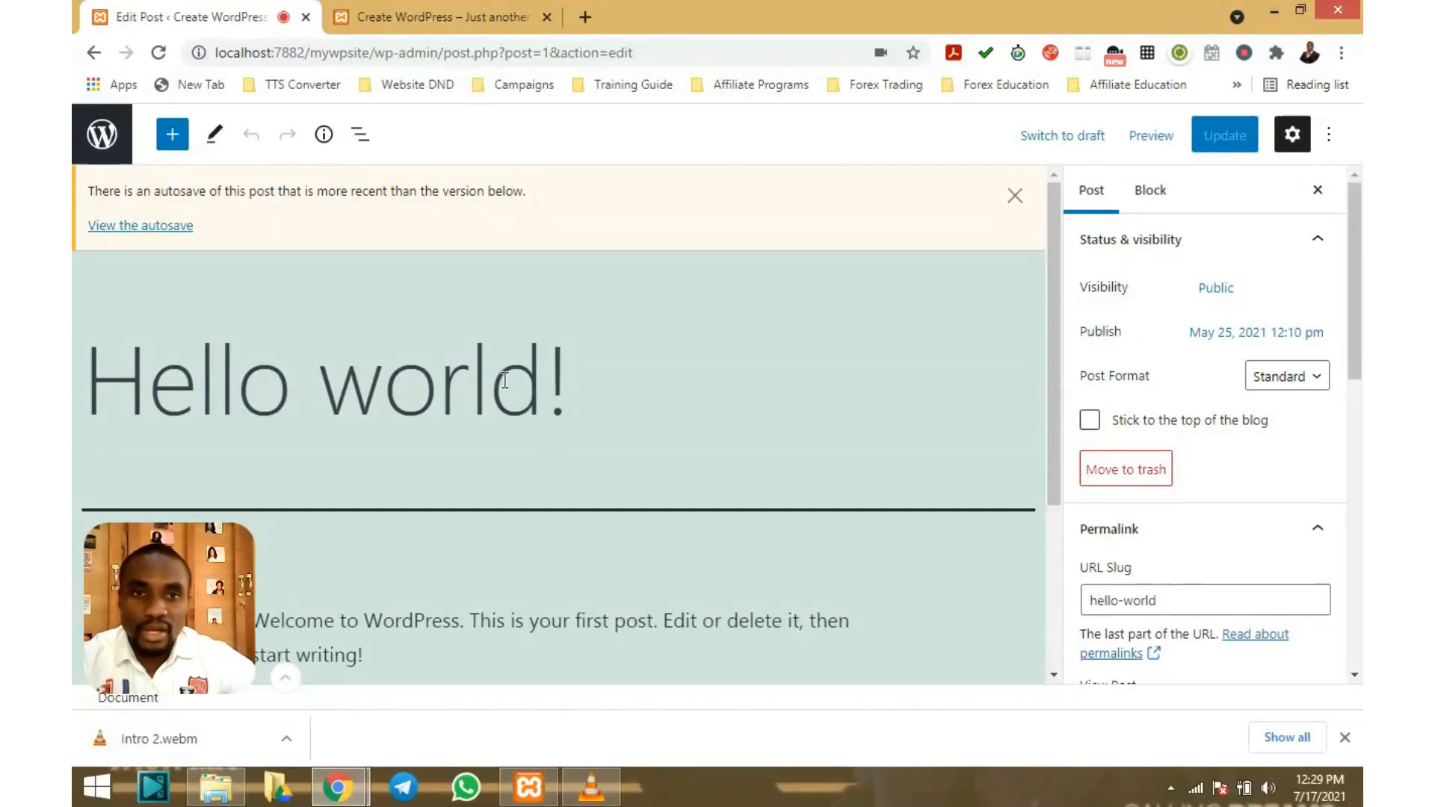
scroll(505, 380, "down", 3)
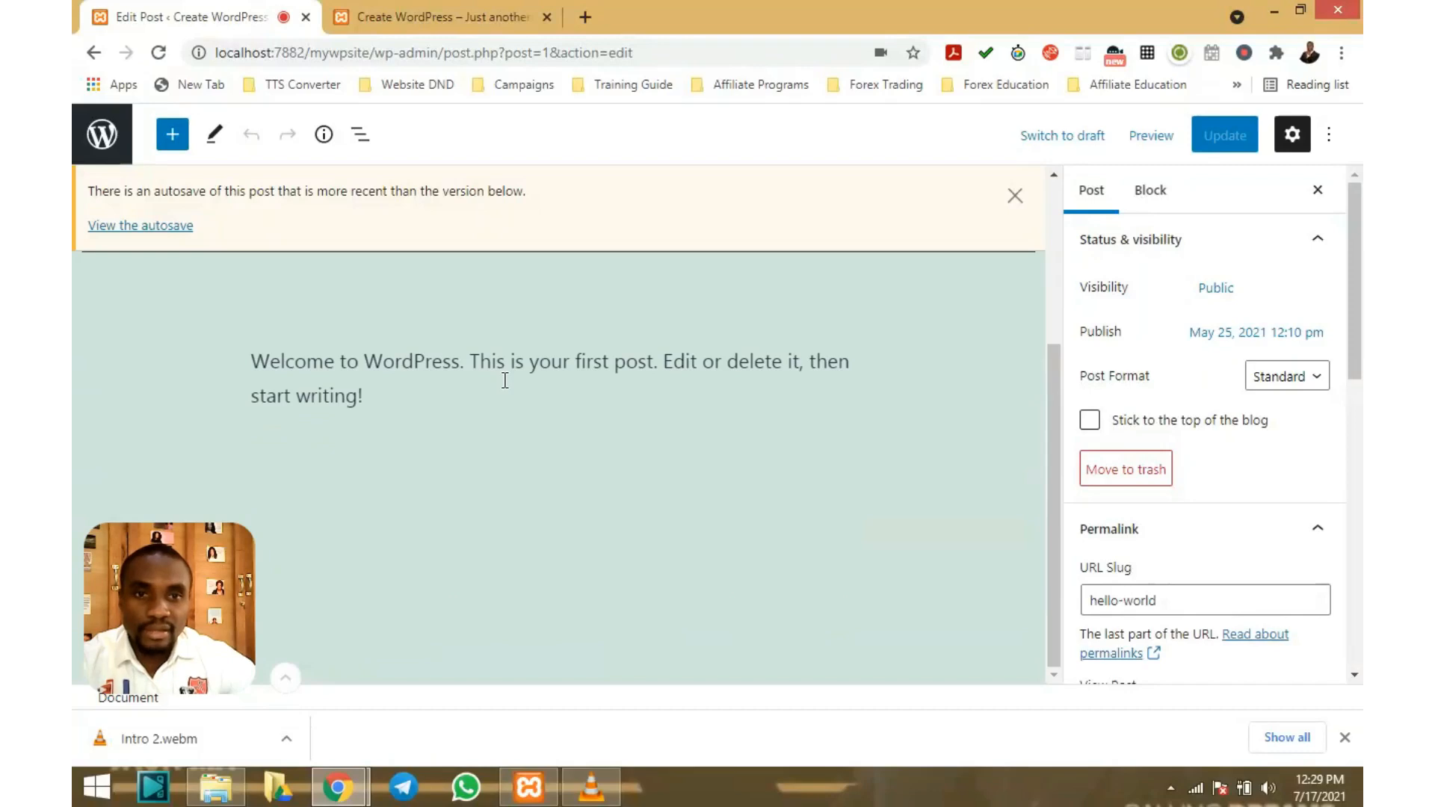
left_click(481, 364)
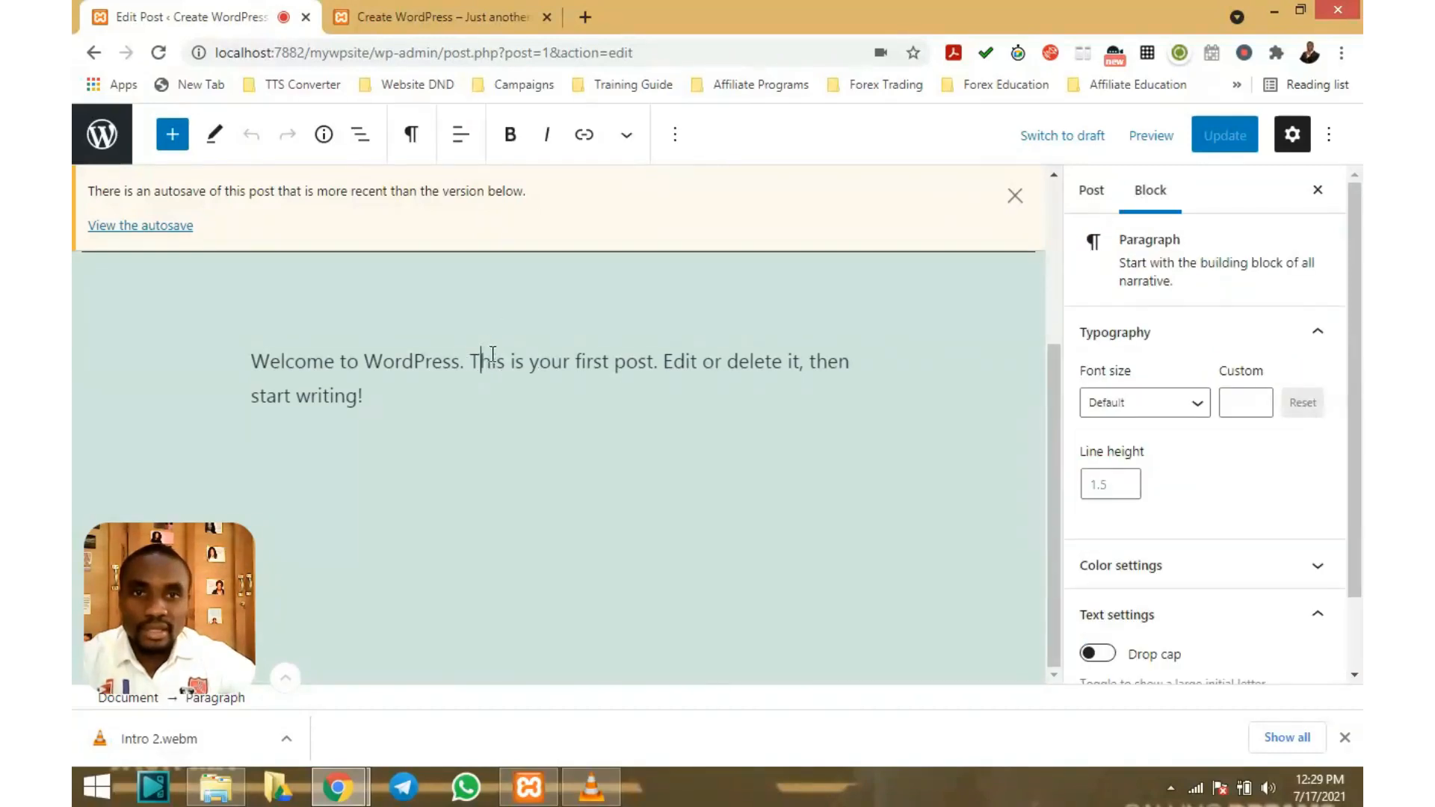
Open the block inserter listing Paragraph, Heading, List, Quote, Code and Table blocks
scroll(594, 366, "up", 3)
scroll(594, 367, "down", 3)
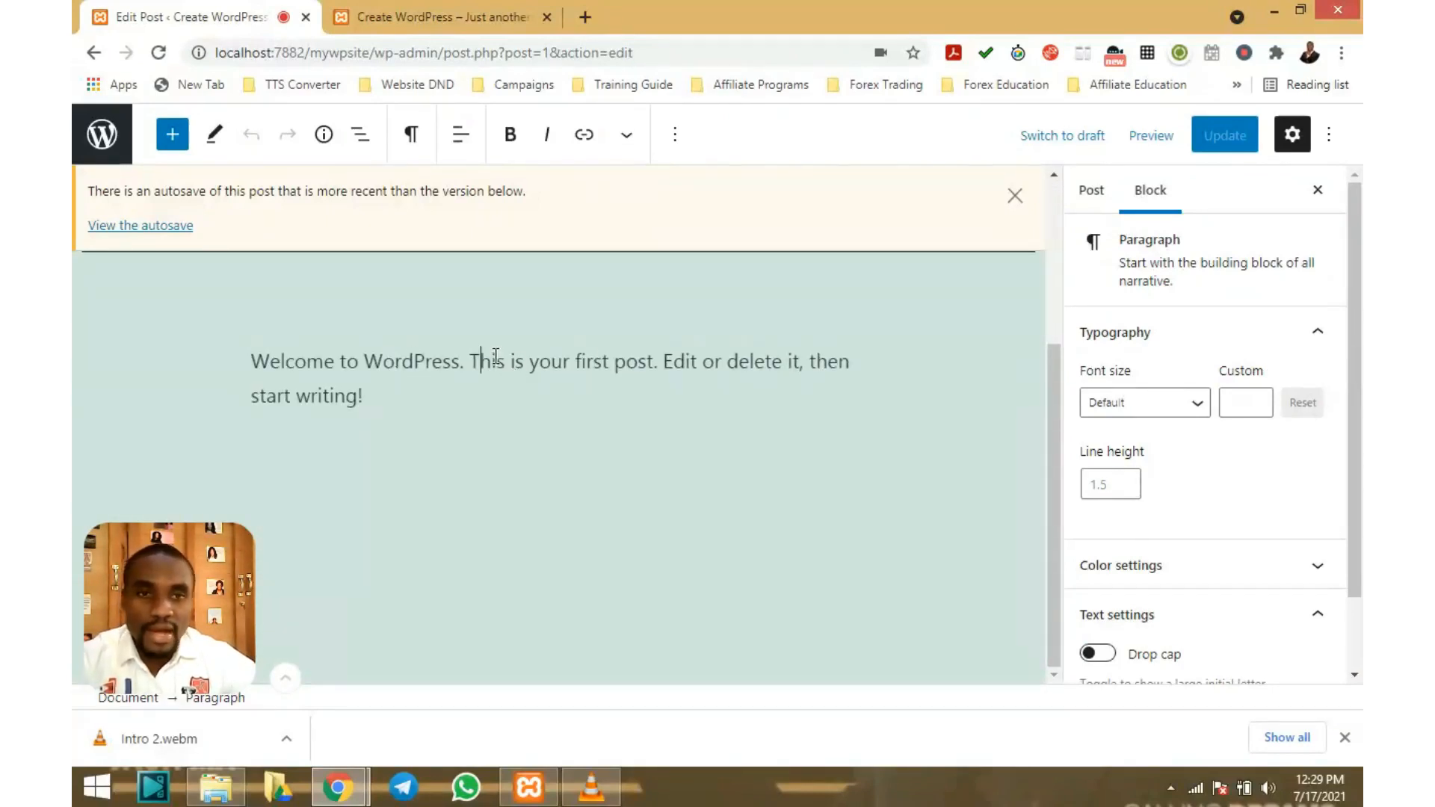
scroll(496, 356, "up", 3)
scroll(496, 356, "down", 3)
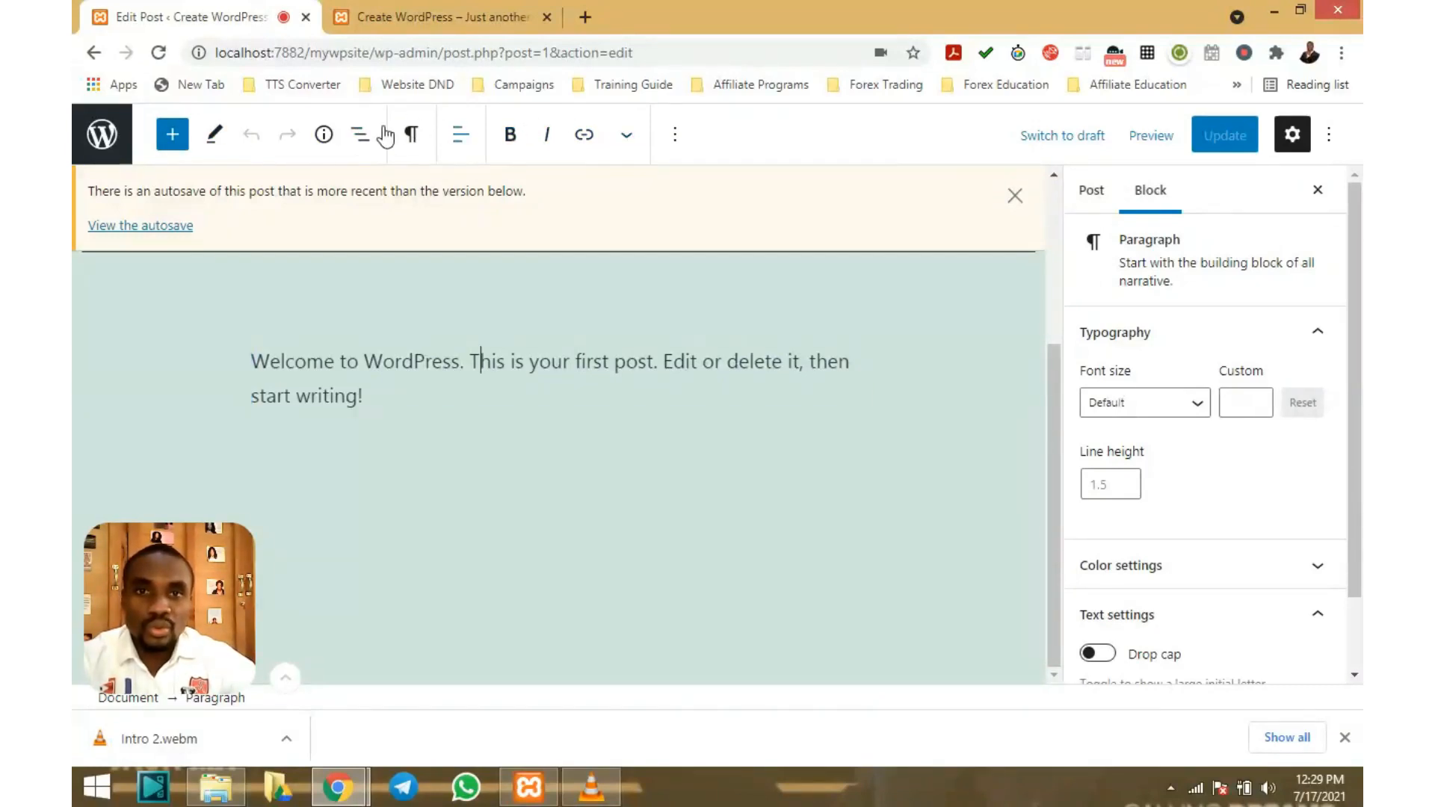
left_click(172, 137)
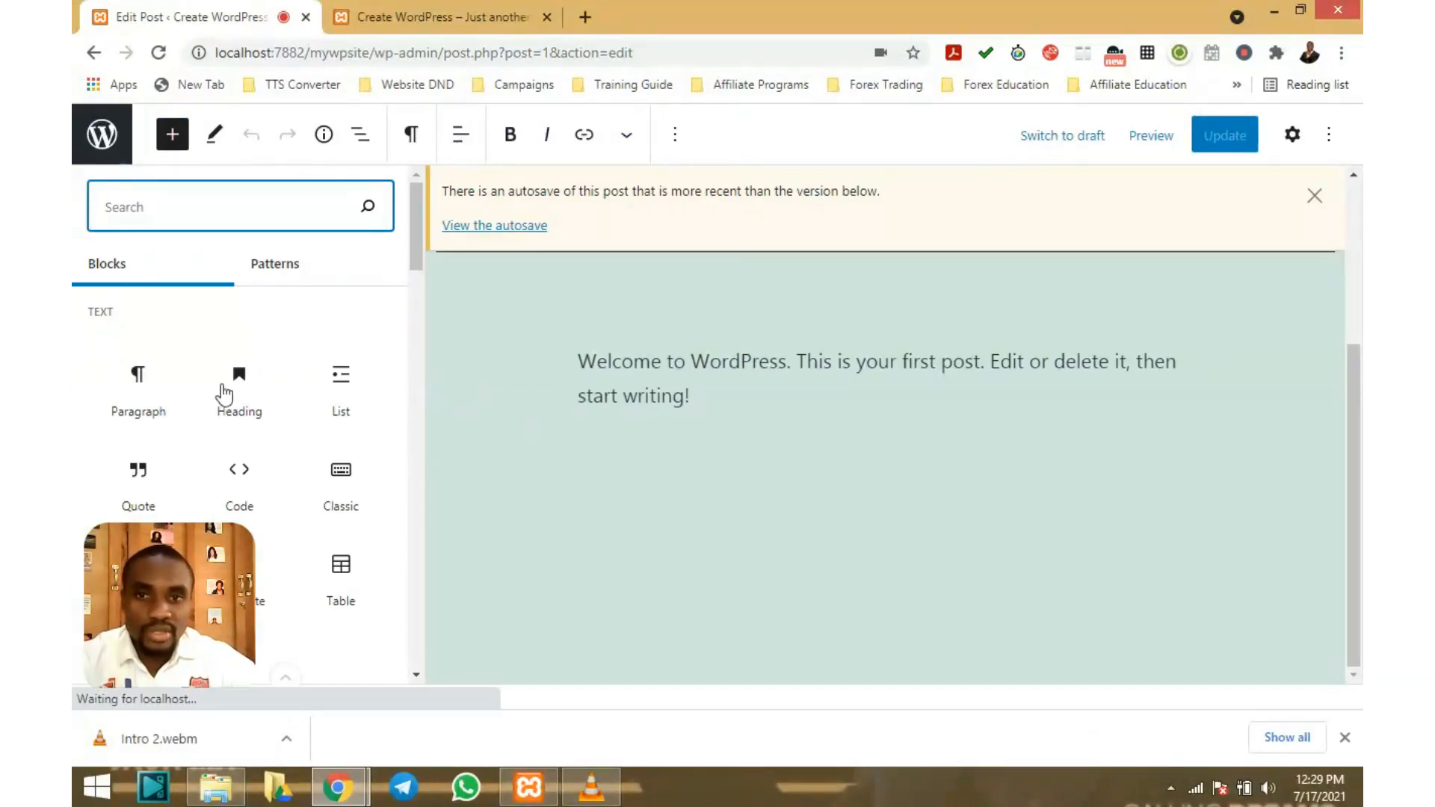
Insert a Paragraph block below the welcome text containing 'jnfiofiofodkpofkdkpwefkdfsads'
left_click(140, 385)
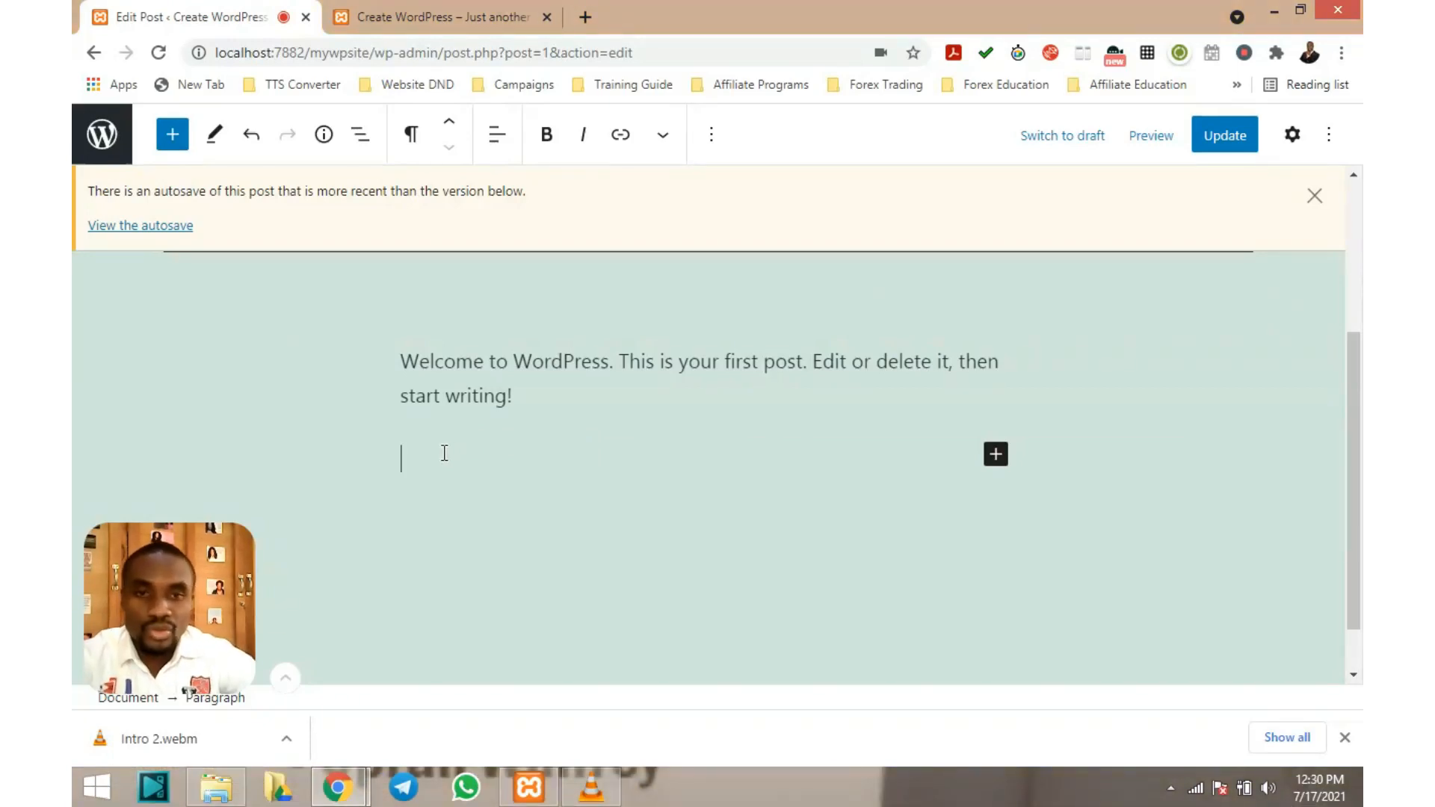
type("jnfiof")
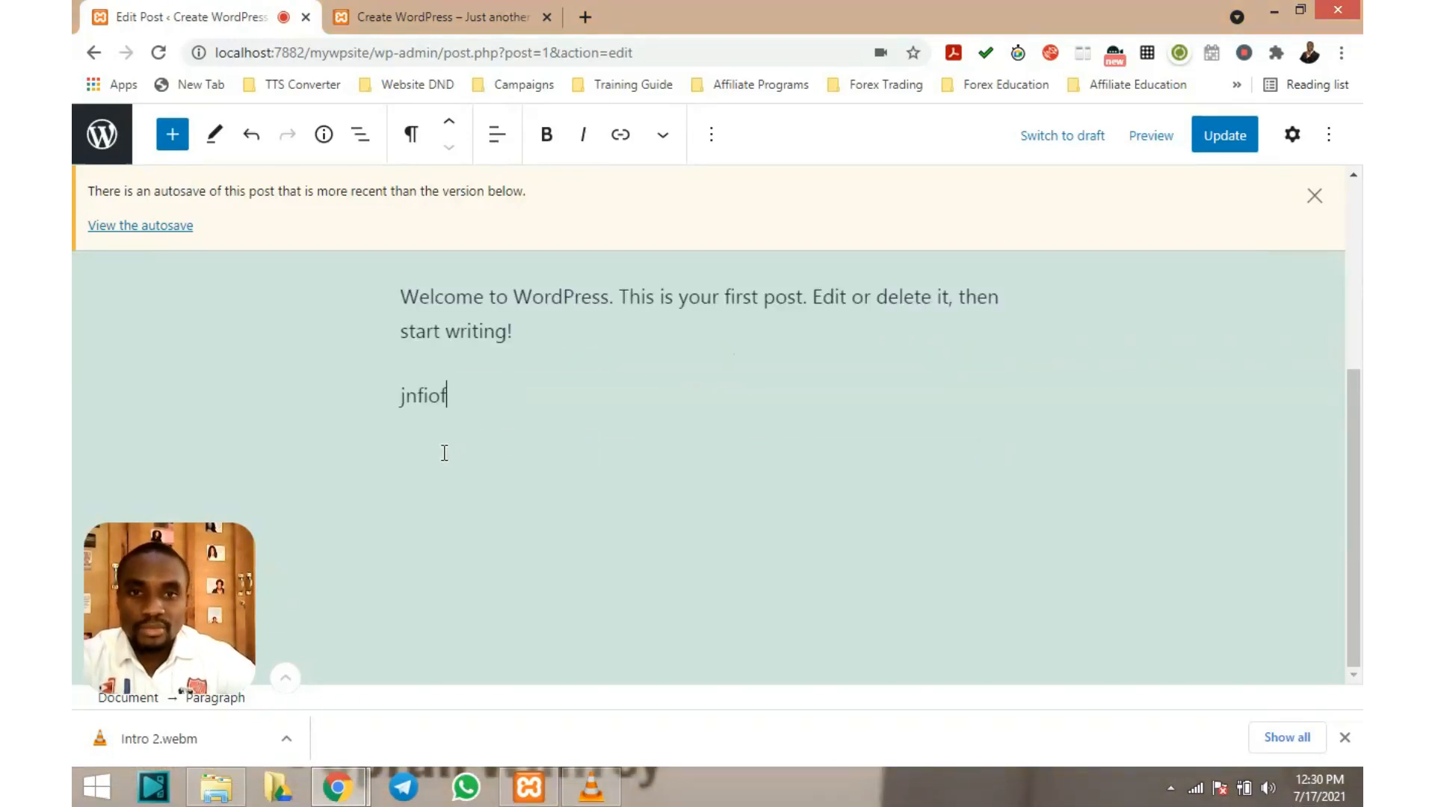
type("iofodkpofkdkpwefkdfsads")
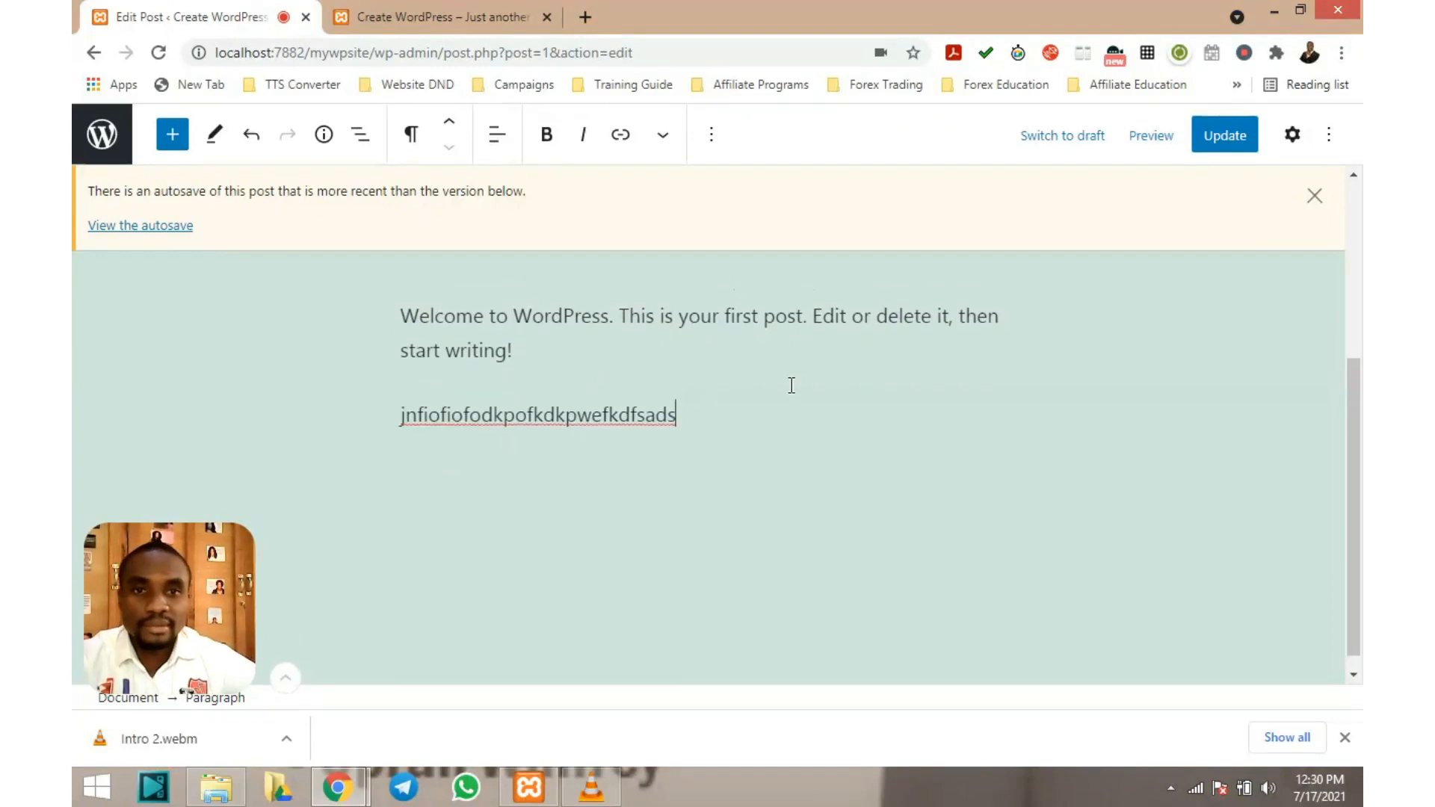
scroll(791, 385, "up", 4)
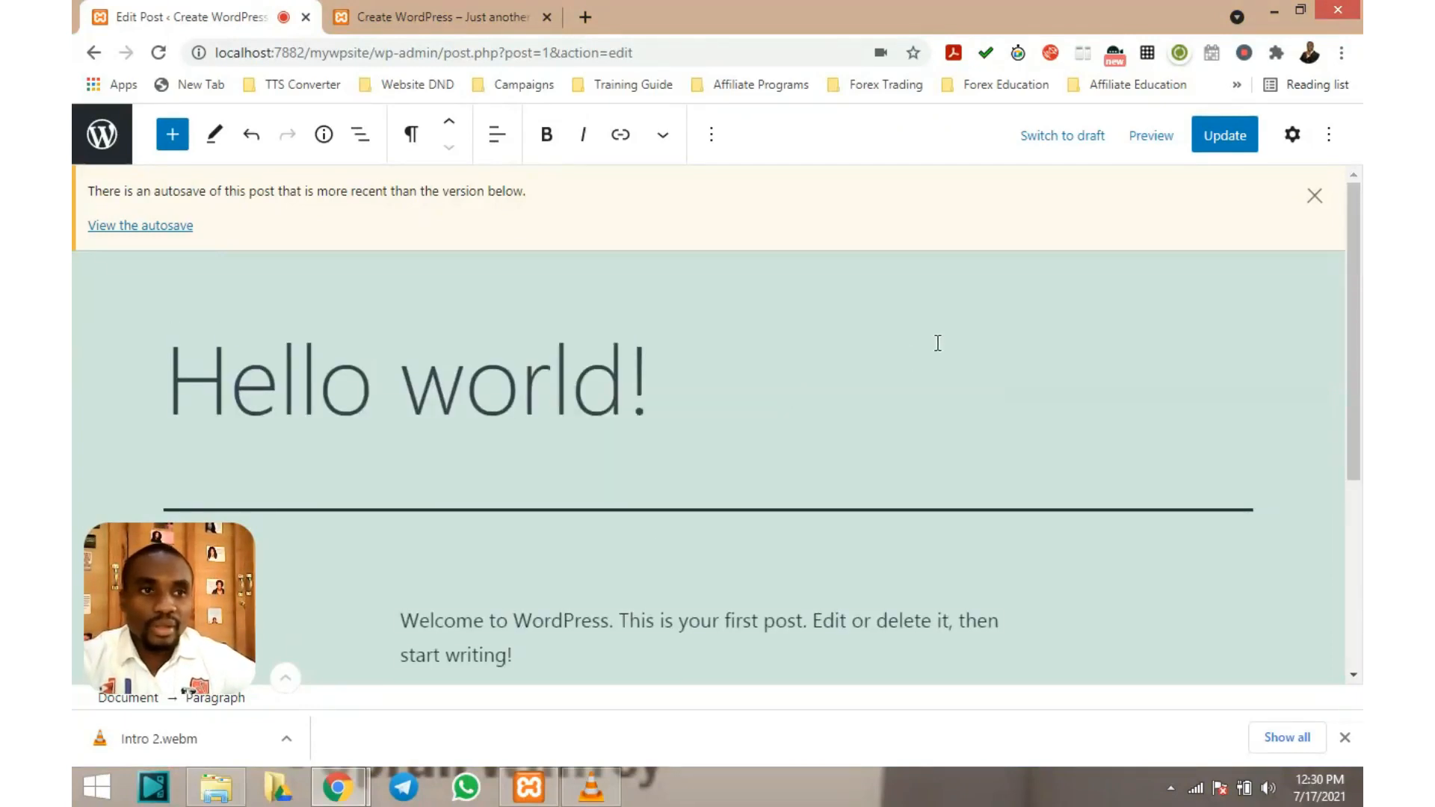
scroll(481, 333, "down", 4)
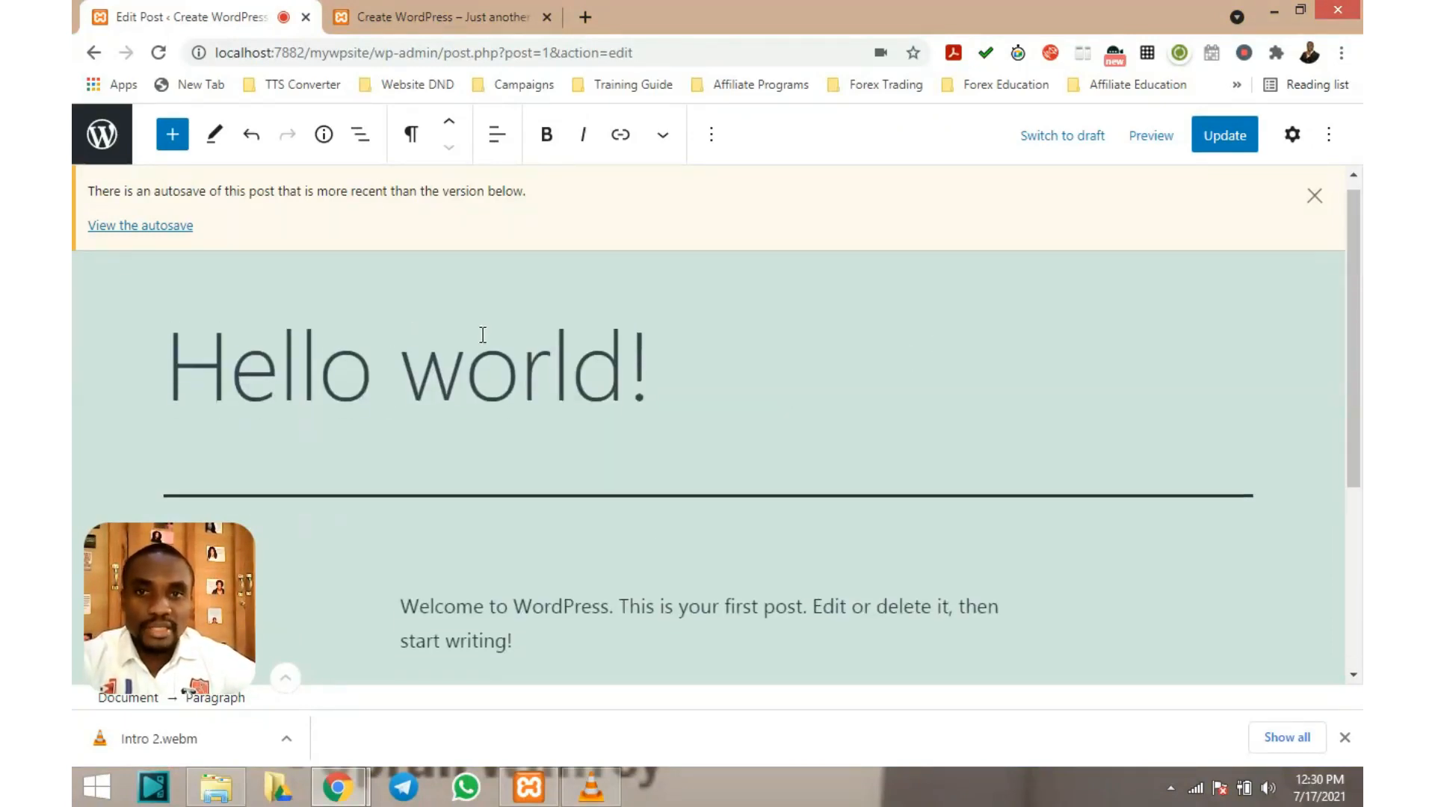
scroll(918, 400, "up", 4)
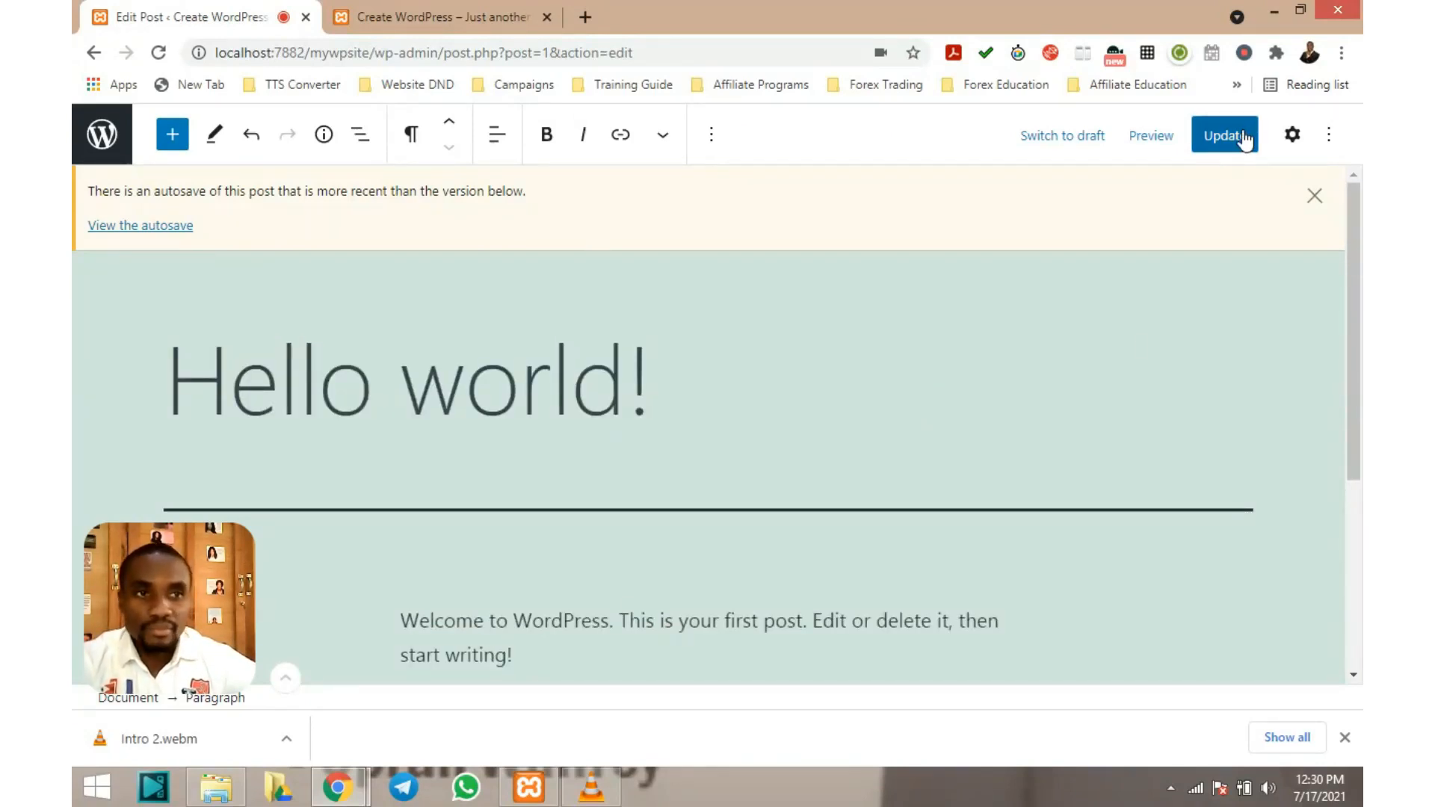
Save the edited Hello world! post with Update
left_click(1244, 139)
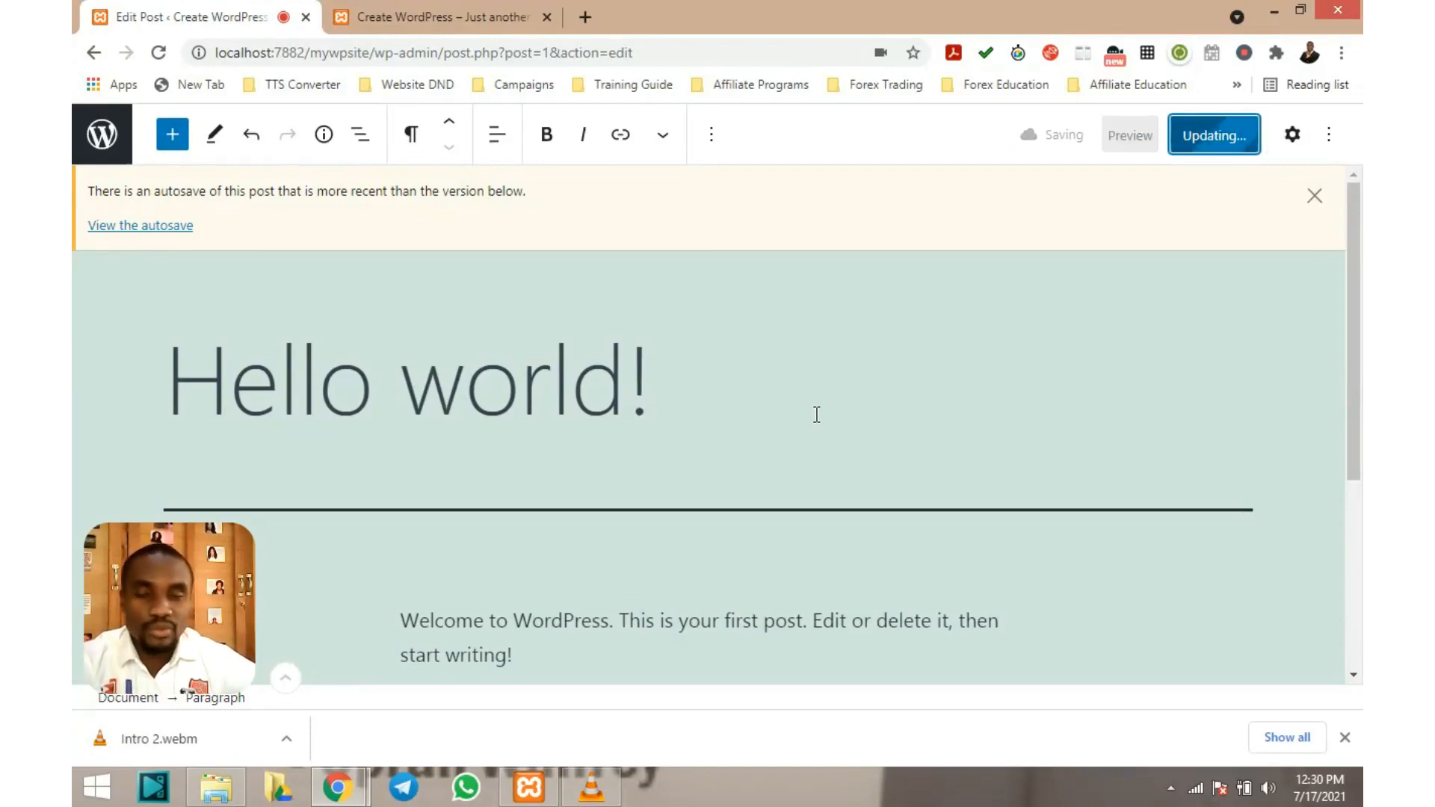
scroll(758, 375, "down", 3)
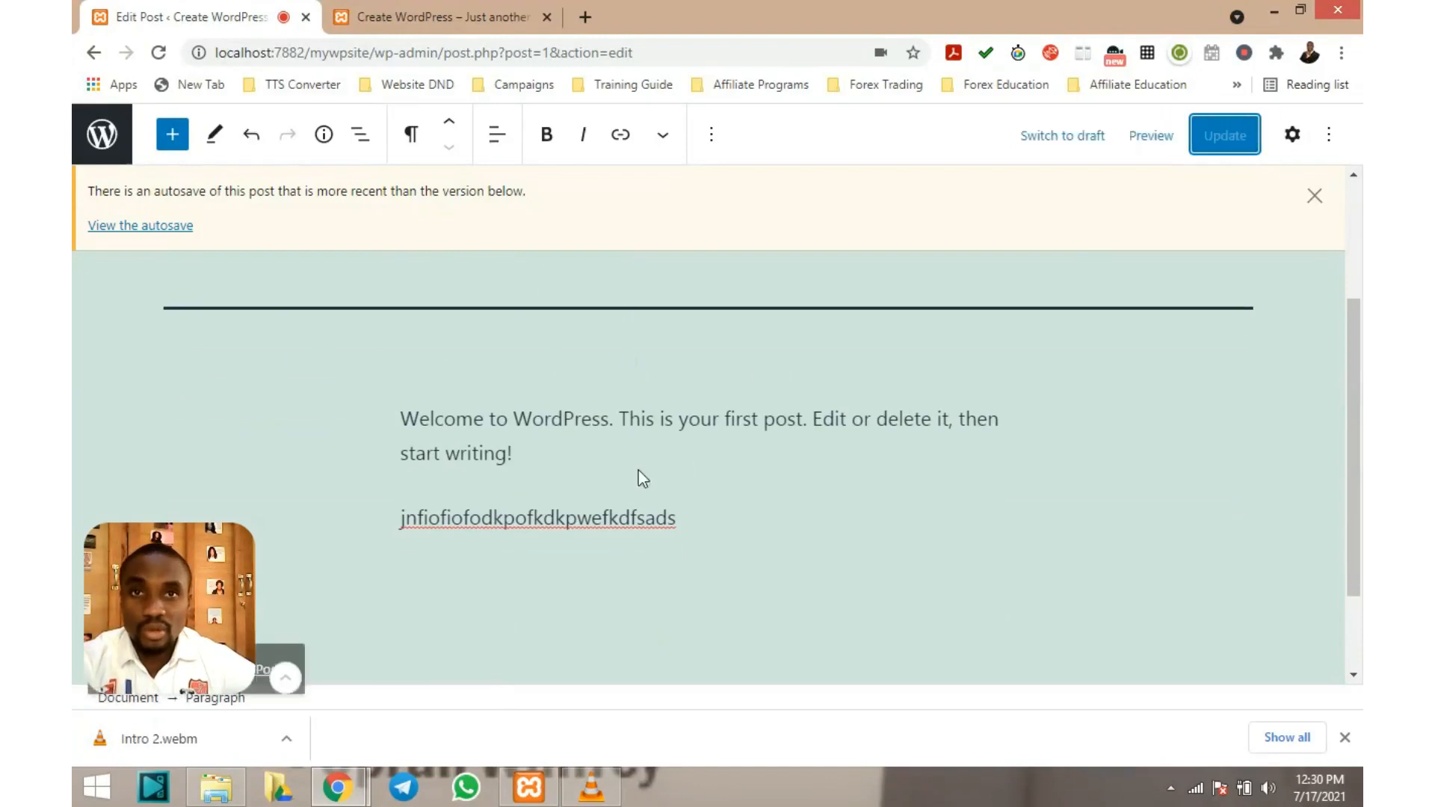
scroll(1069, 366, "up", 3)
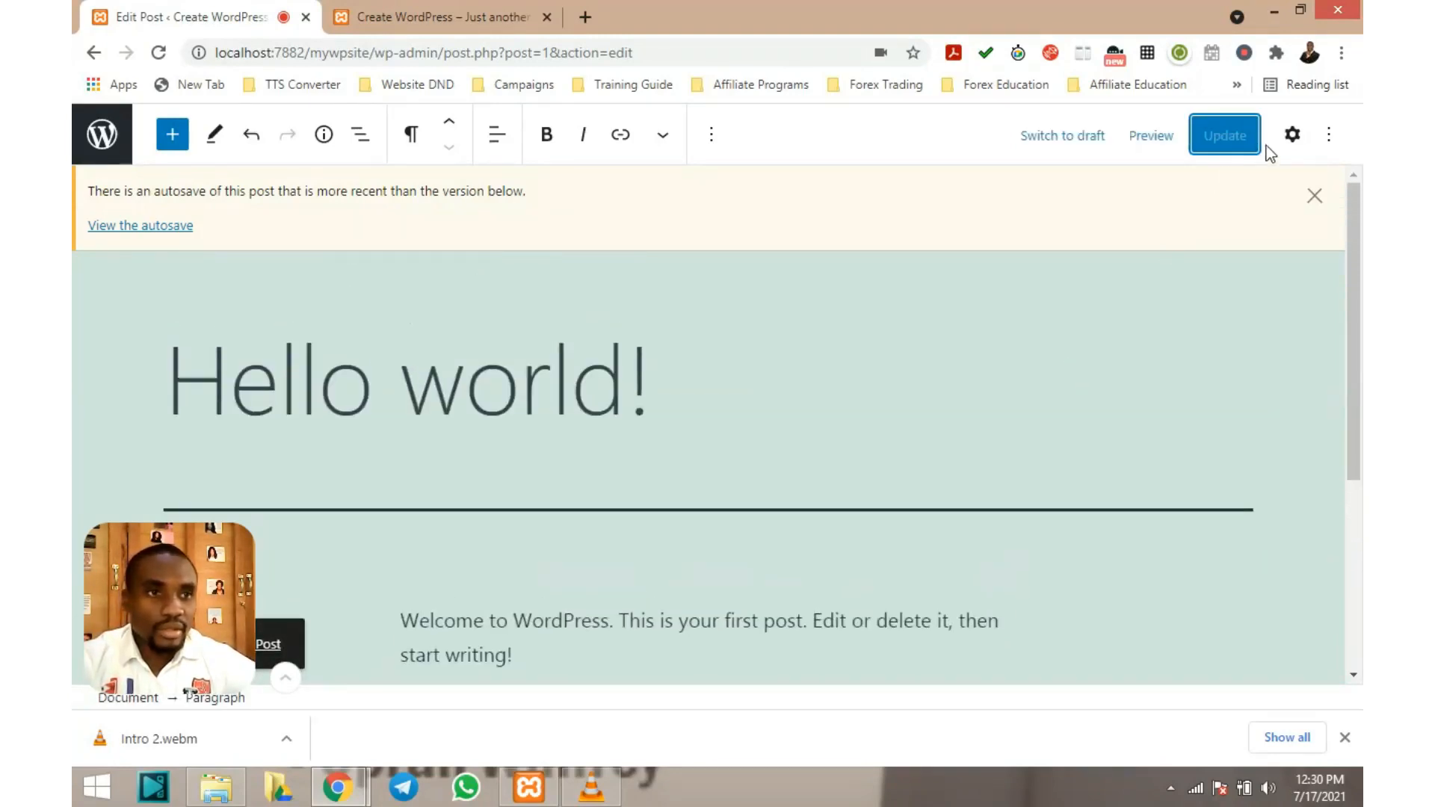
Reopen the Settings sidebar showing the paragraph's font size, line height and drop cap
left_click(1293, 136)
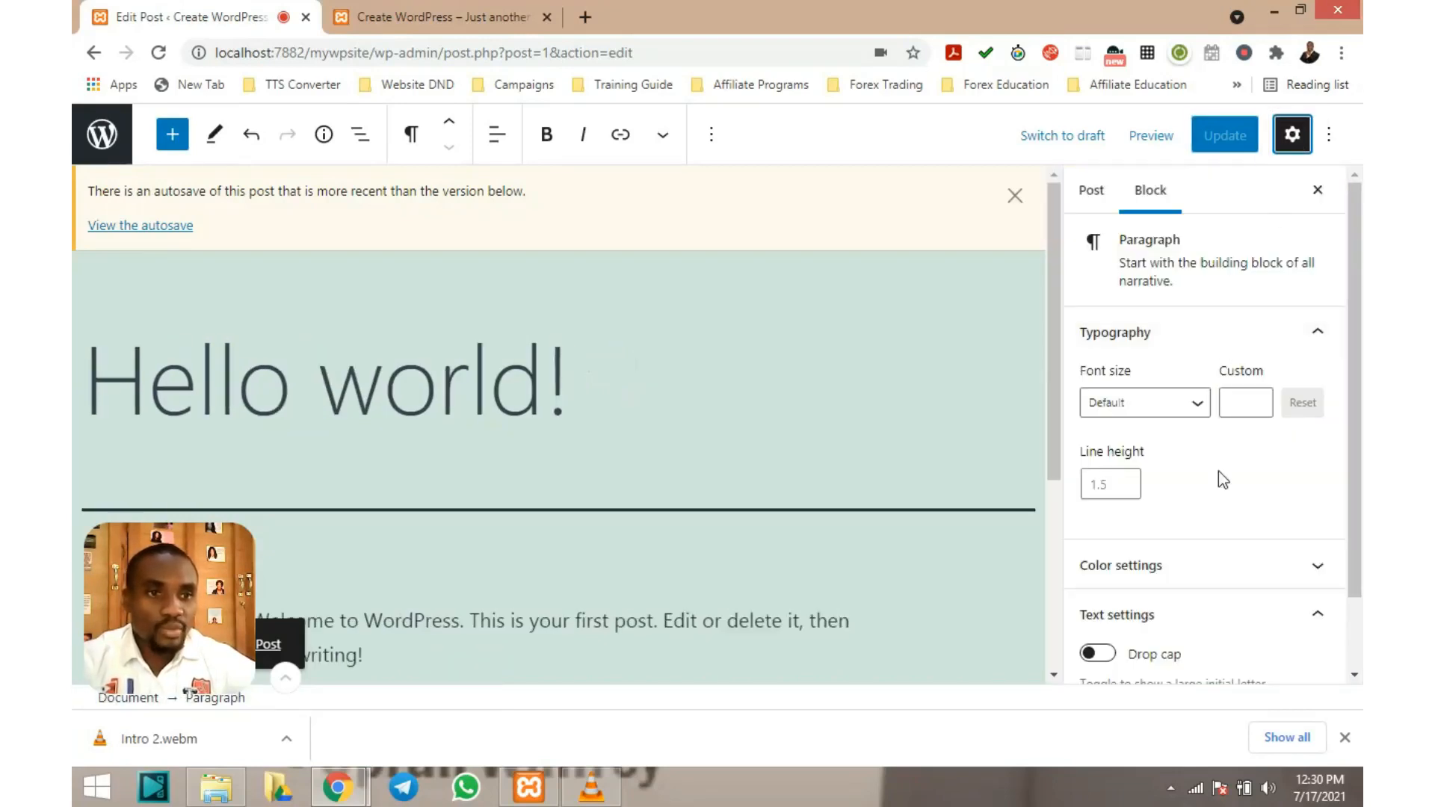
scroll(1232, 450, "down", 1)
scroll(1232, 450, "up", 1)
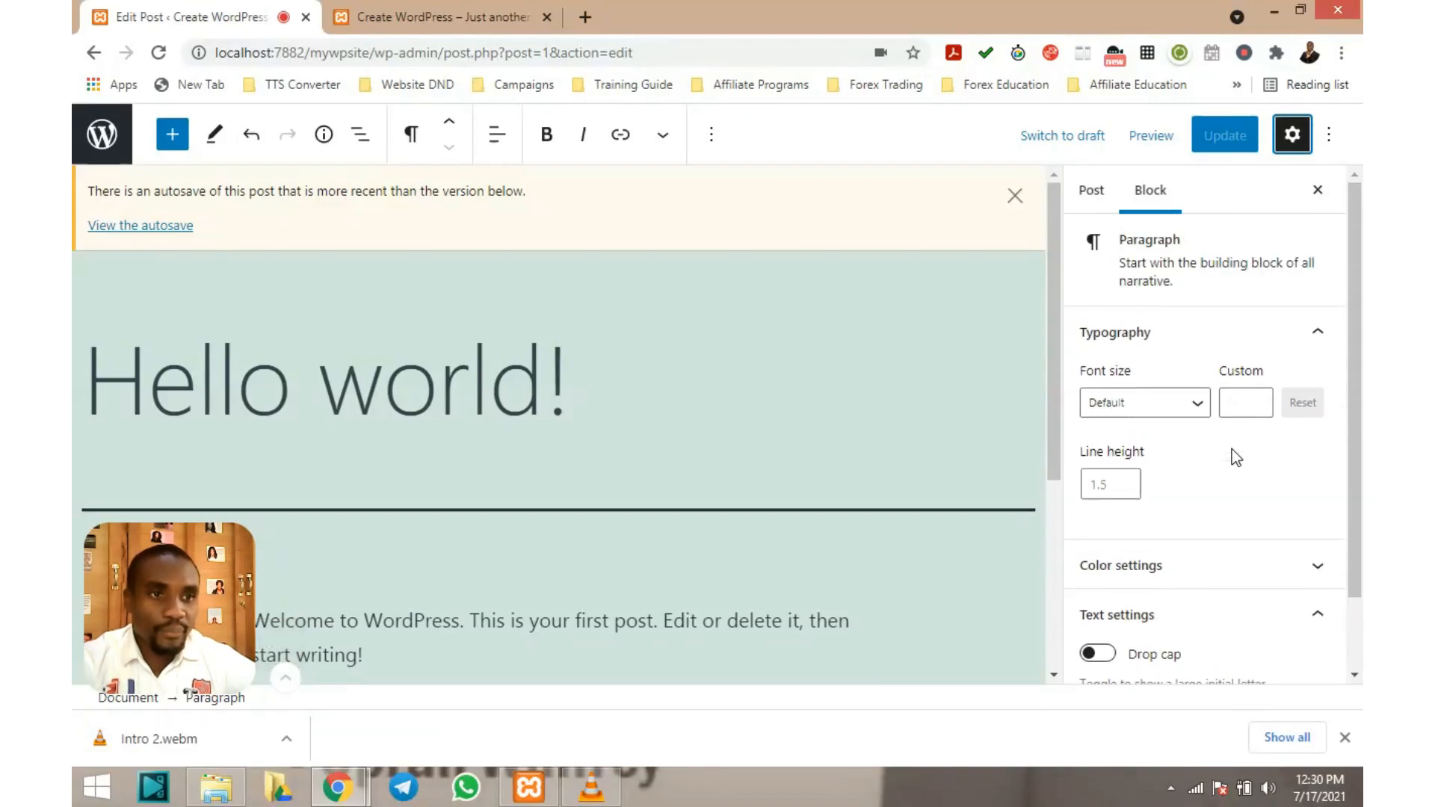
Show the Post settings with the 'hello-world' permalink and the Uncategorized category checked
left_click(1102, 198)
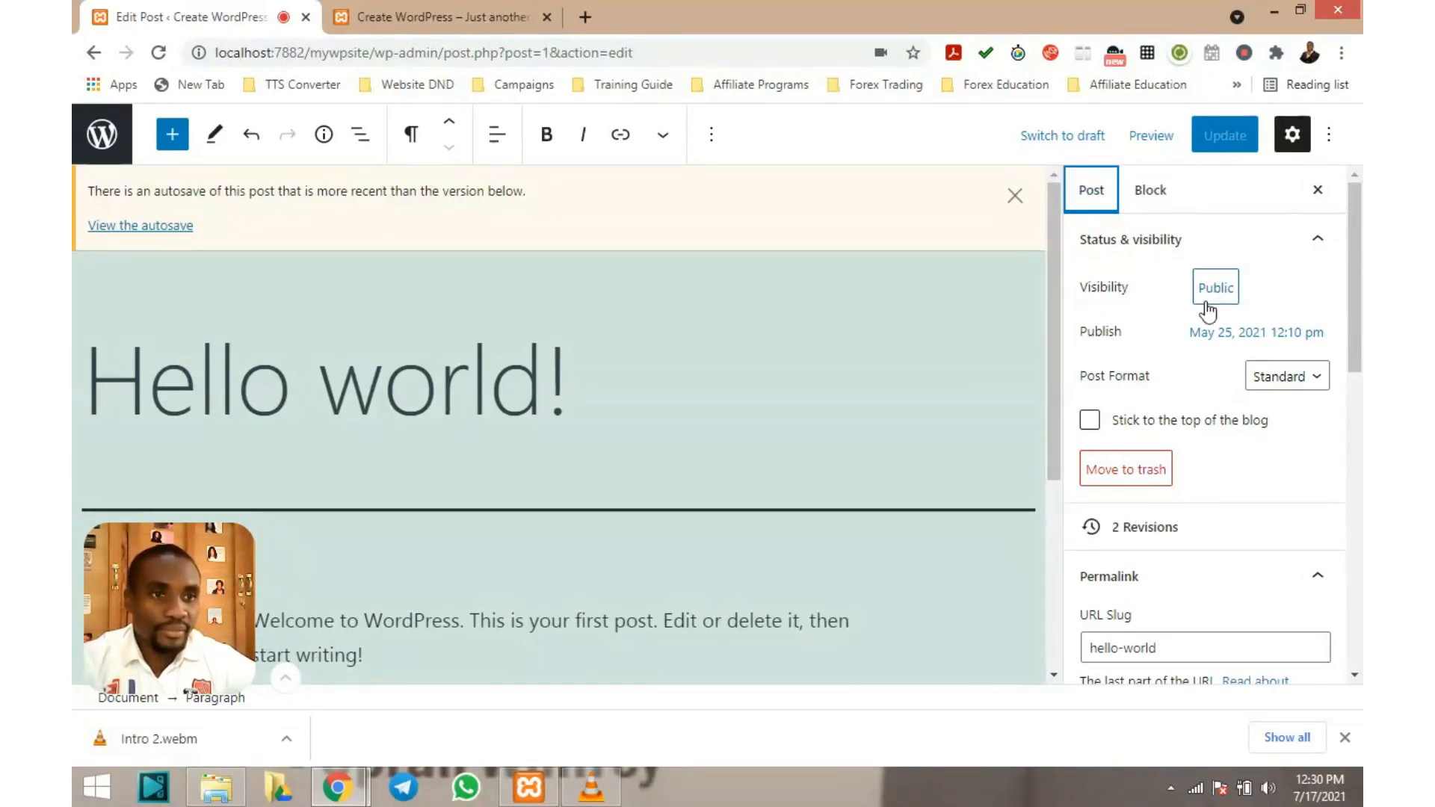
scroll(1191, 357, "down", 2)
scroll(1192, 358, "down", 2)
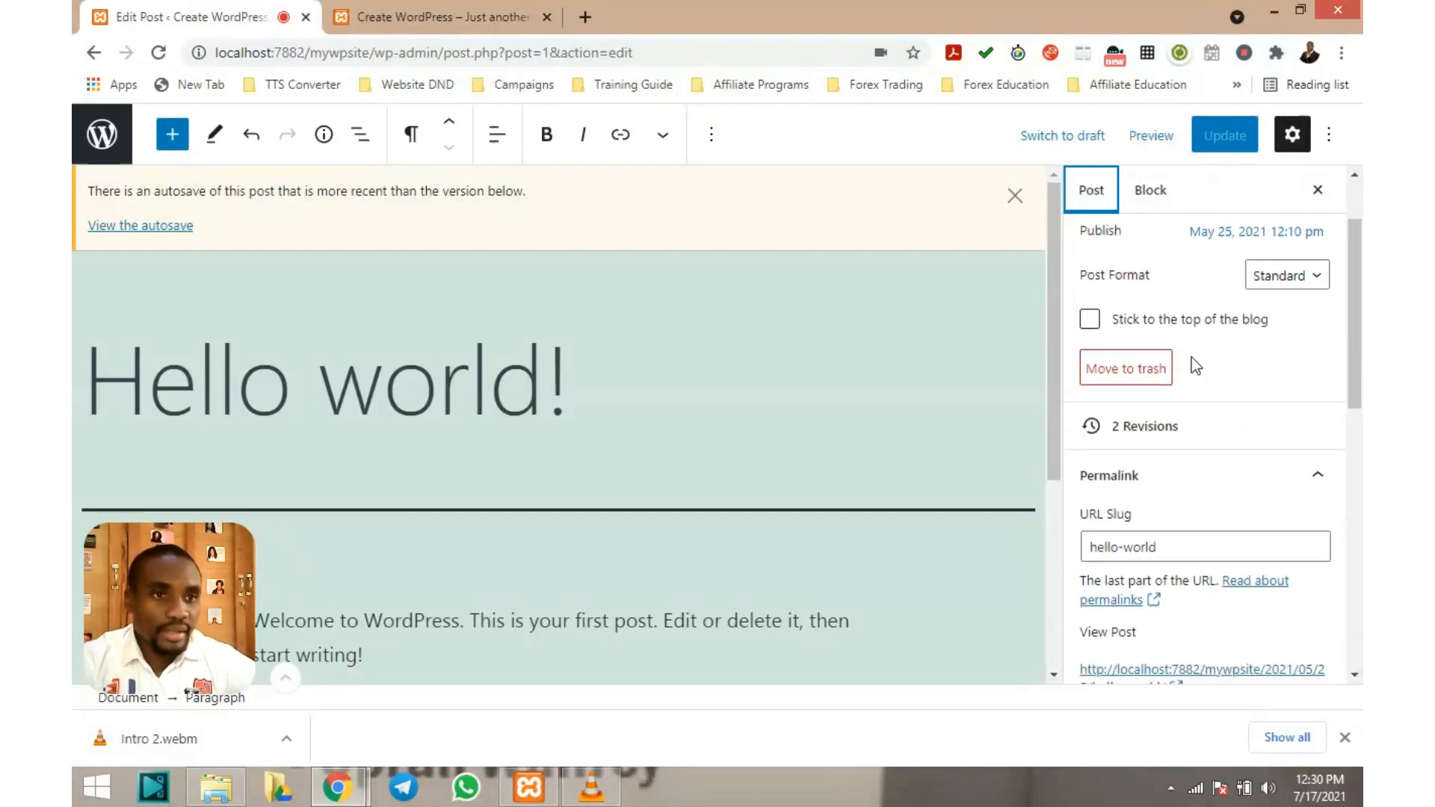
scroll(1188, 365, "up", 3)
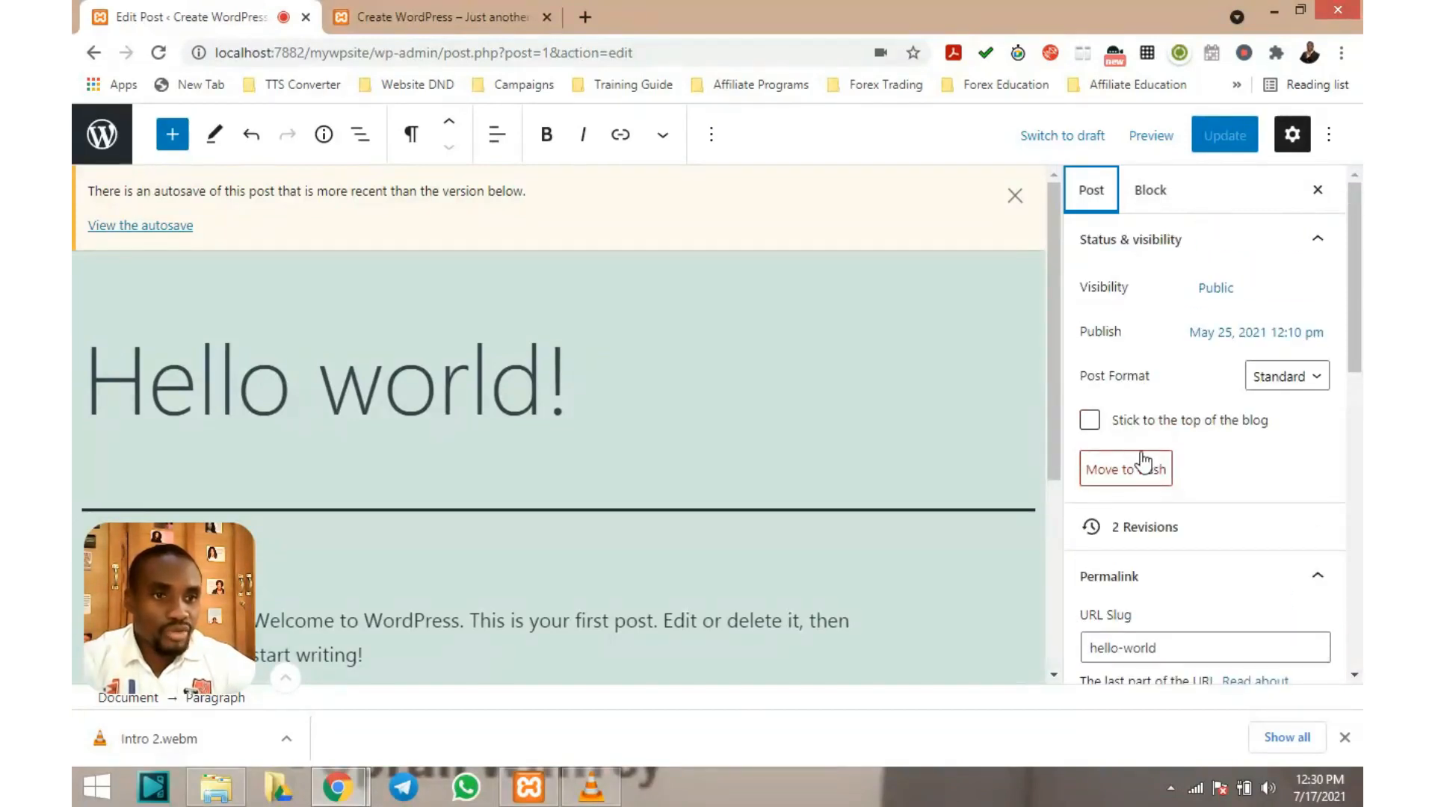
scroll(1193, 434, "down", 3)
scroll(1193, 434, "down", 2)
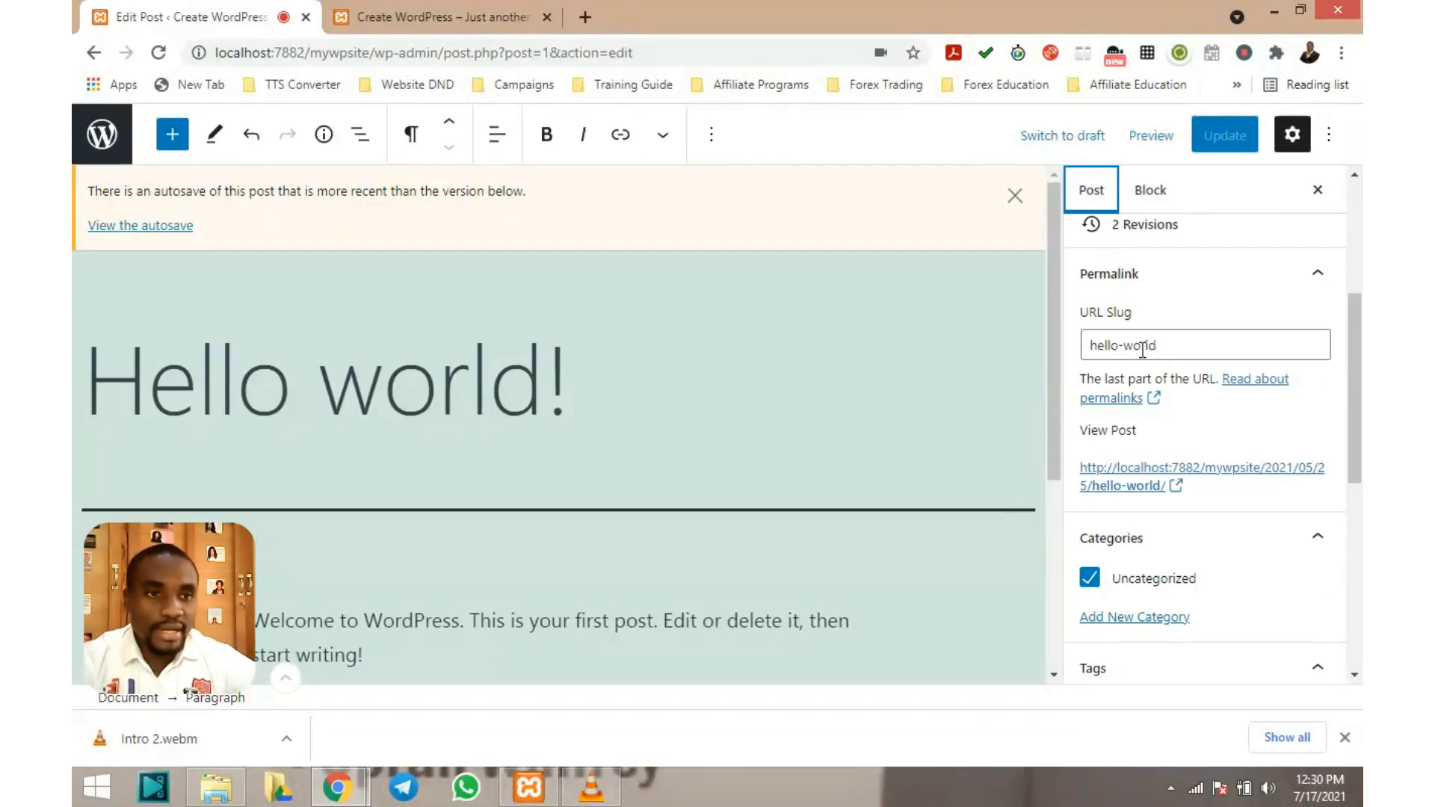
scroll(1164, 329, "down", 2)
scroll(1164, 324, "up", 2)
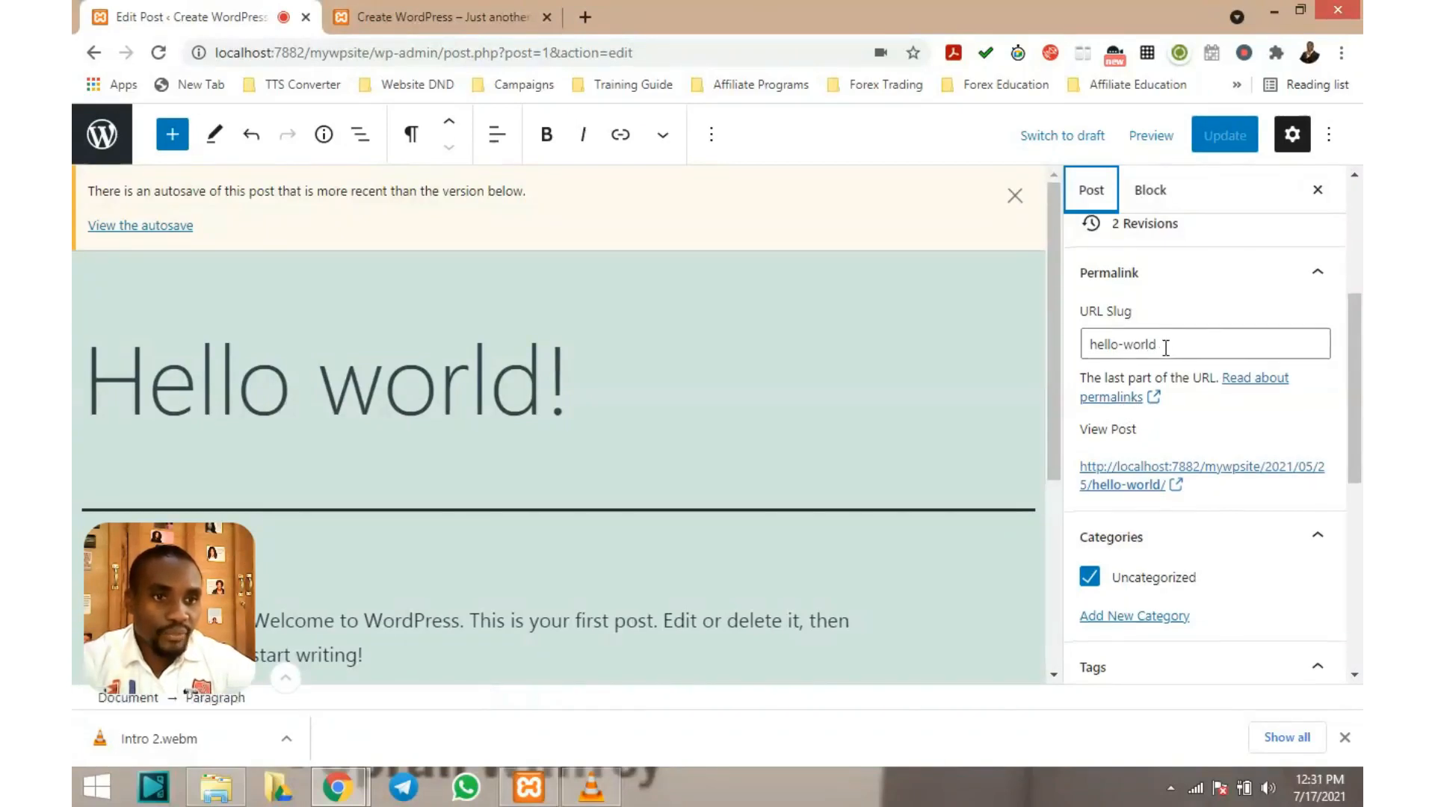
scroll(1168, 352, "down", 1)
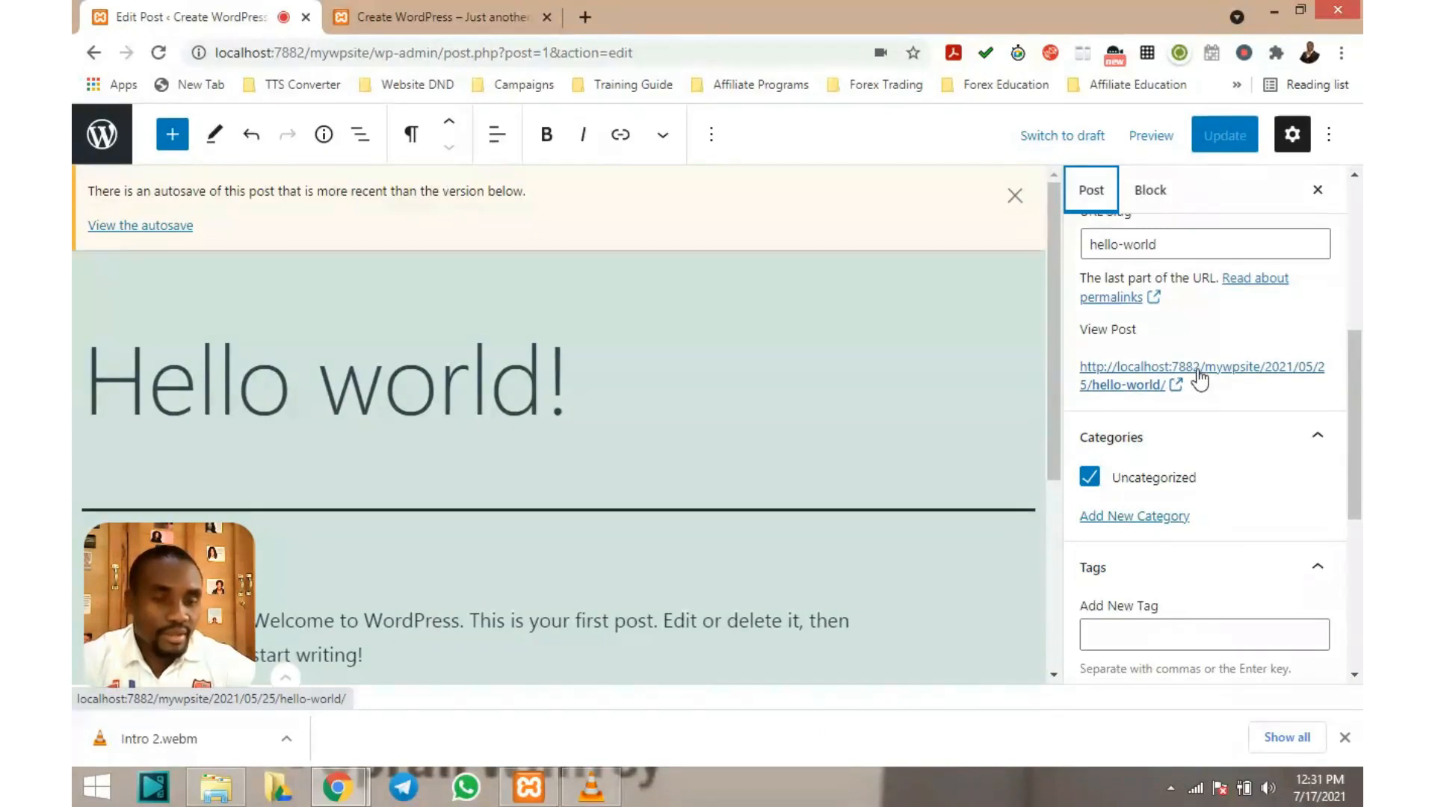
scroll(1196, 378, "down", 1)
scroll(1198, 369, "up", 1)
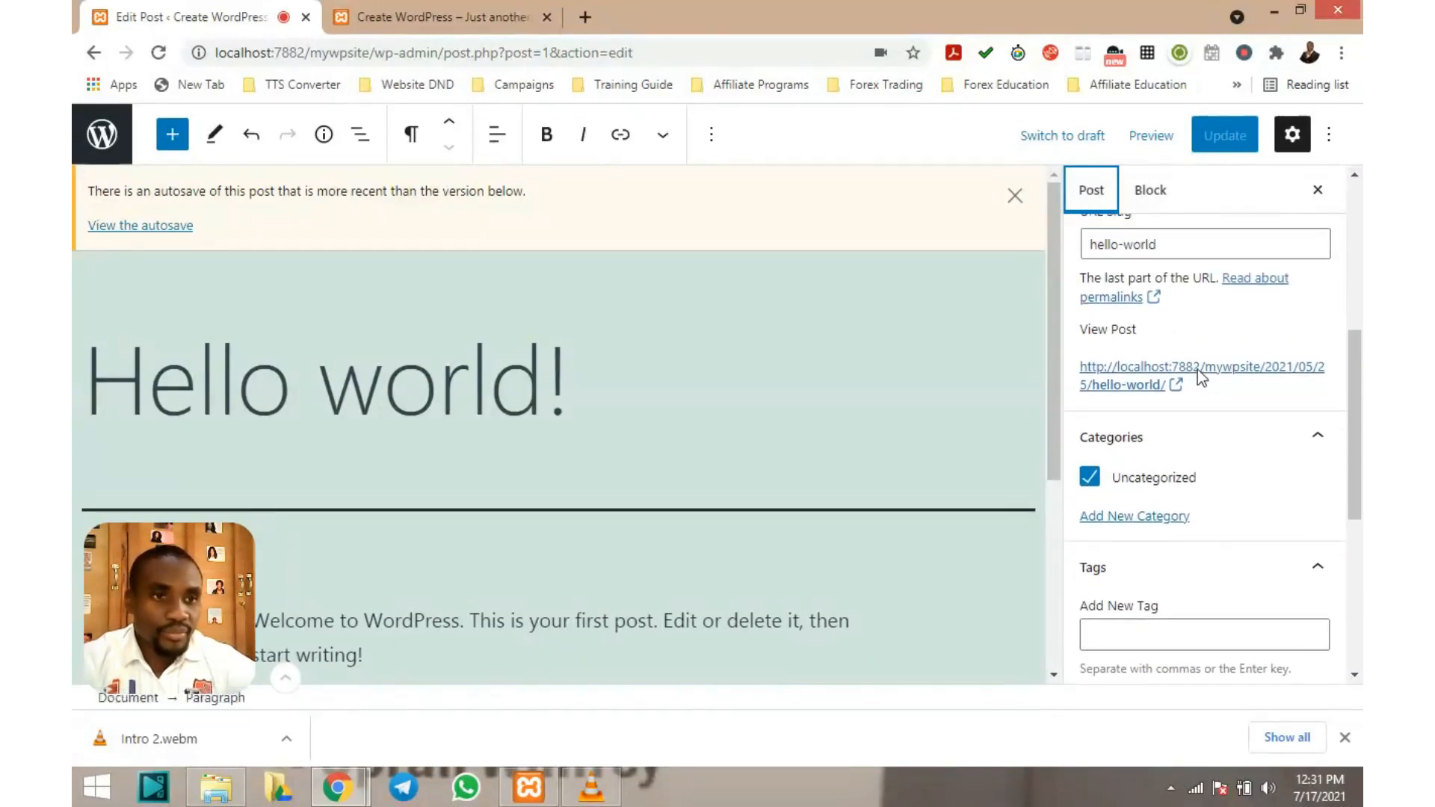
View the live Hello world! post in a new tab to check the test paragraph, then return to the editor
left_click(1150, 381)
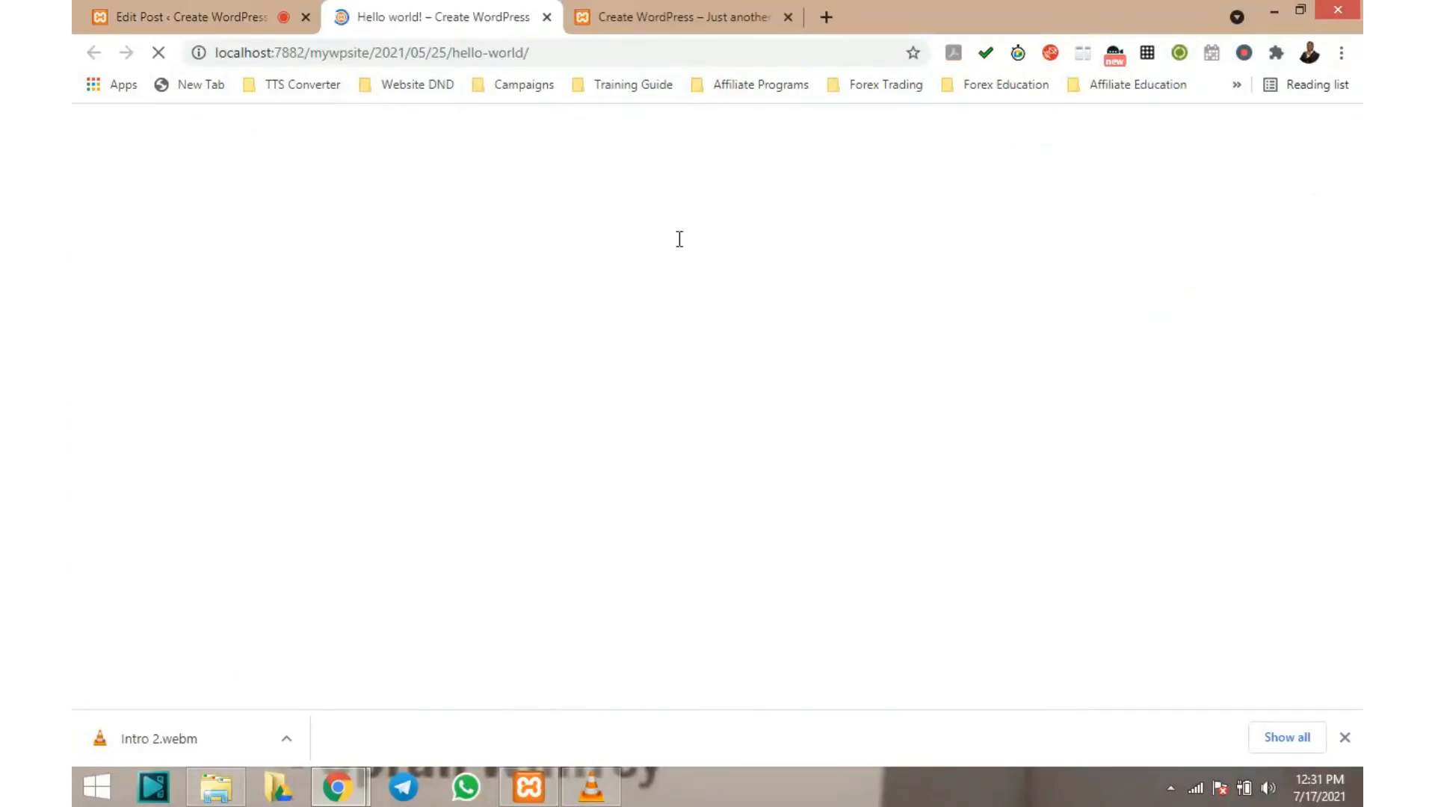
scroll(597, 312, "down", 8)
scroll(595, 311, "down", 2)
scroll(595, 311, "up", 4)
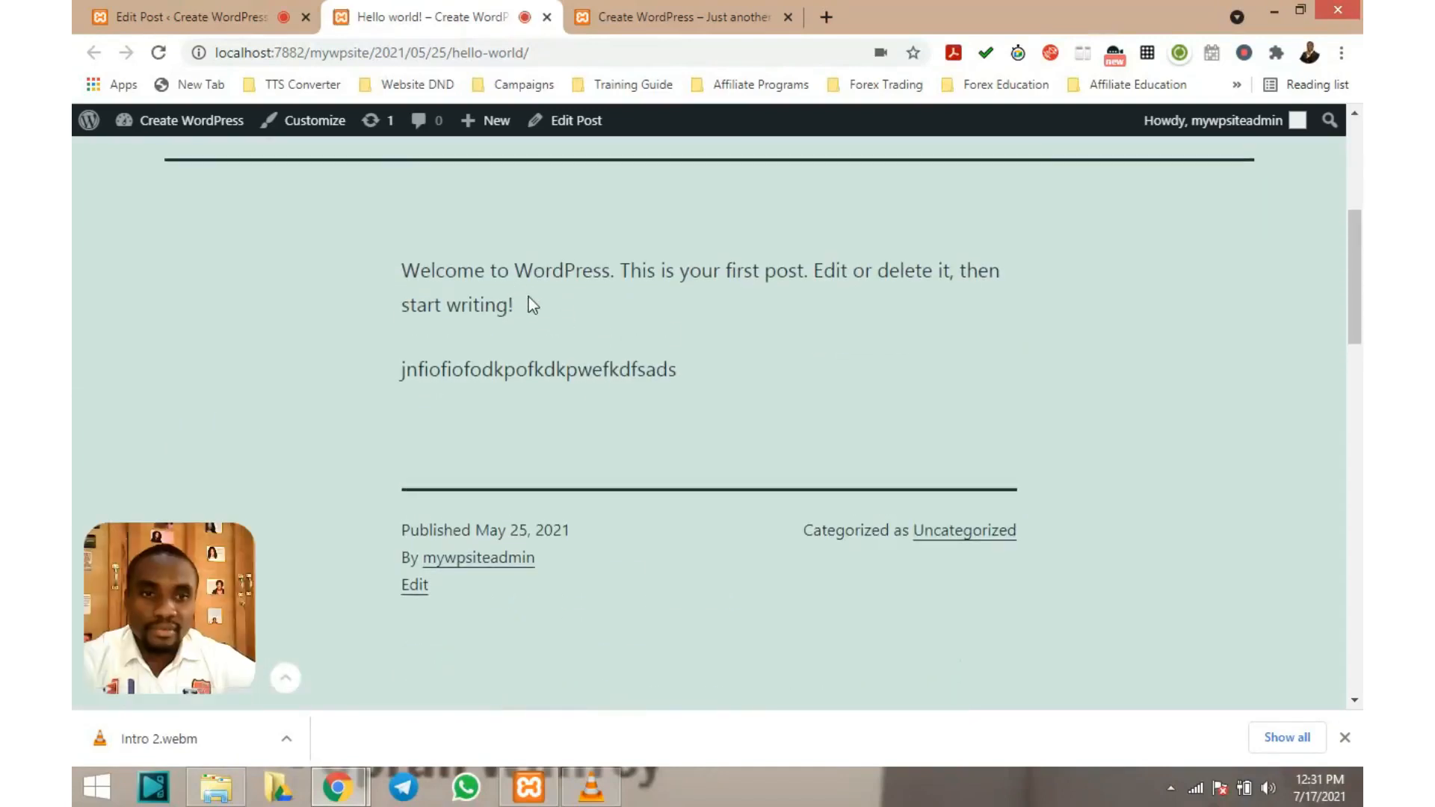
scroll(530, 299, "up", 3)
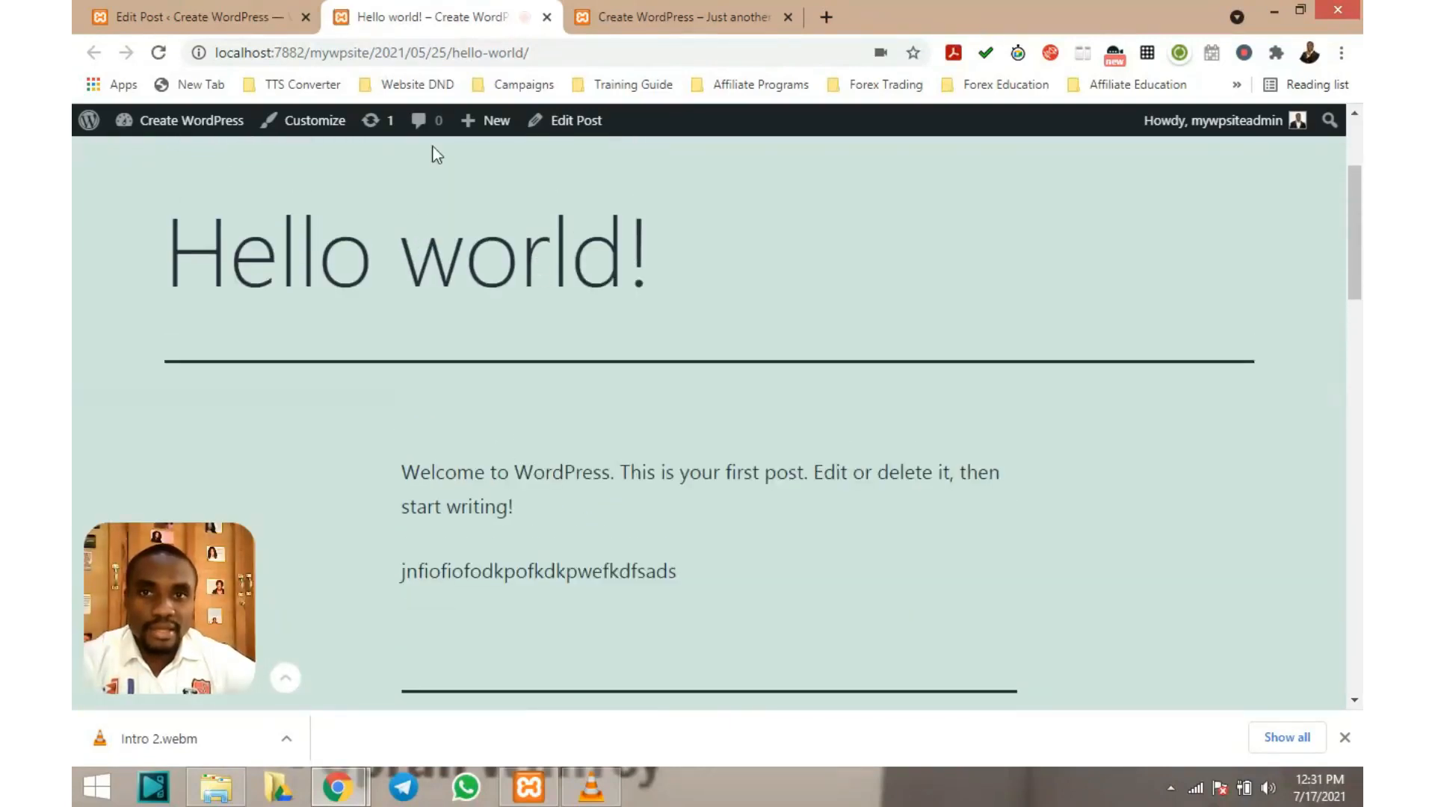
left_click(240, 6)
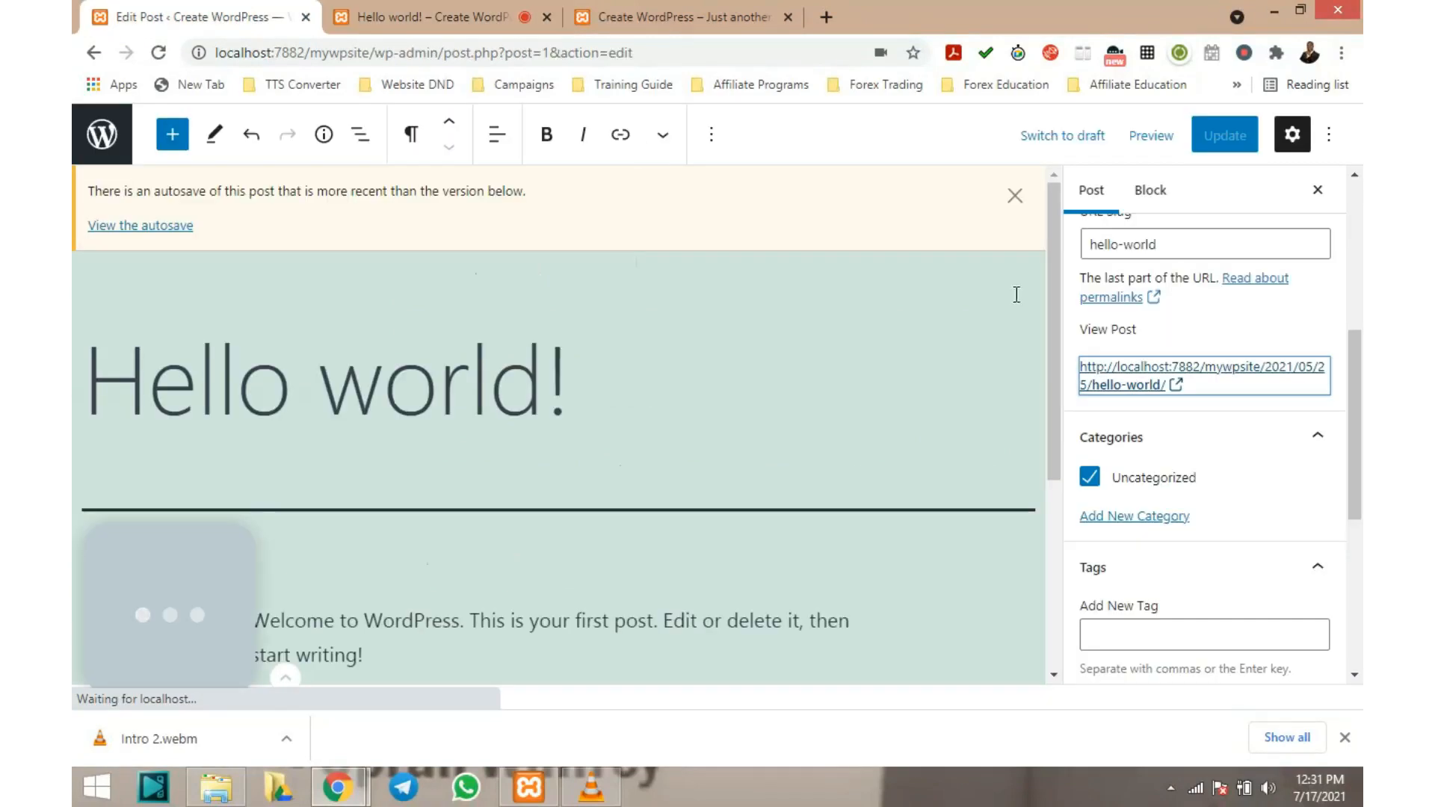
scroll(1265, 458, "down", 2)
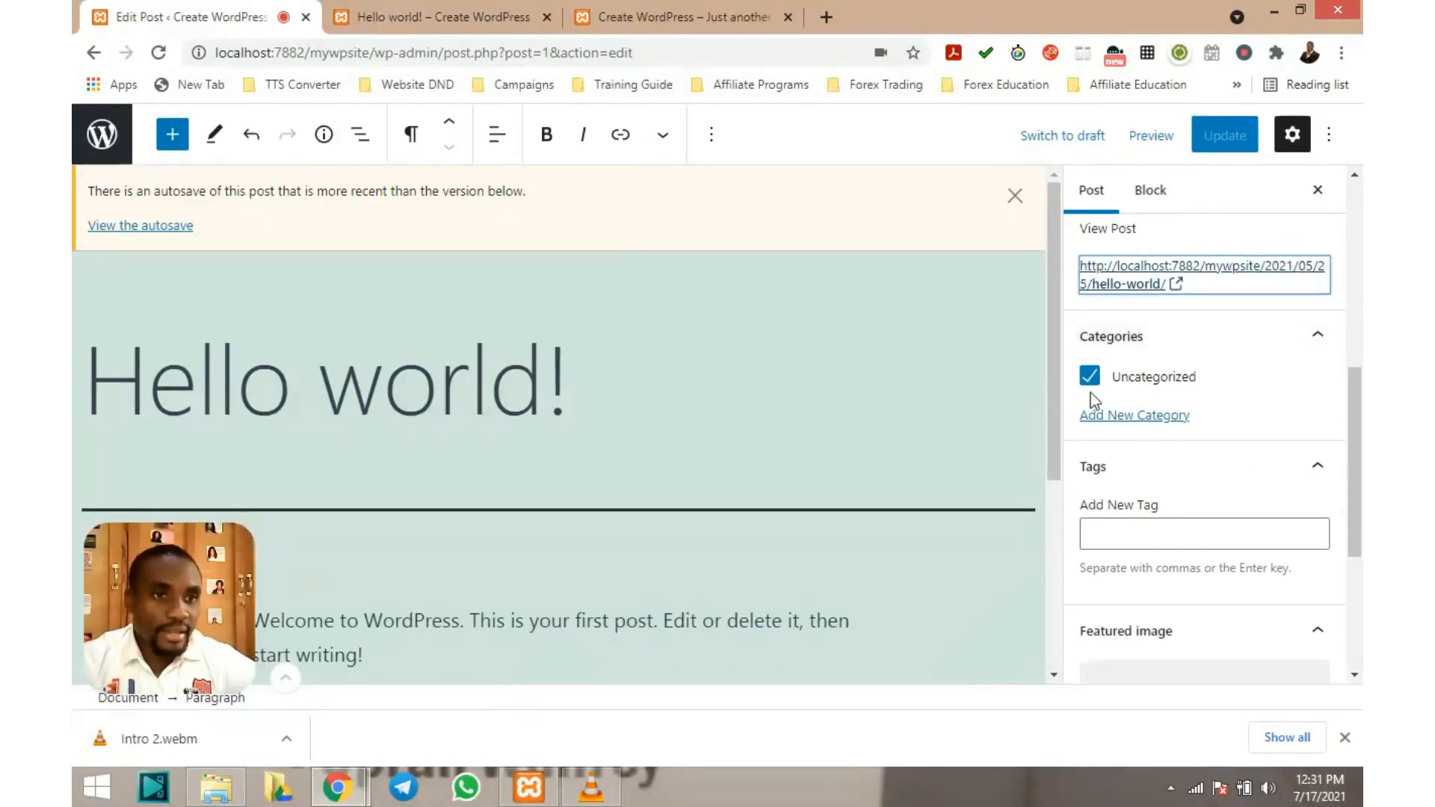
scroll(1162, 377, "down", 2)
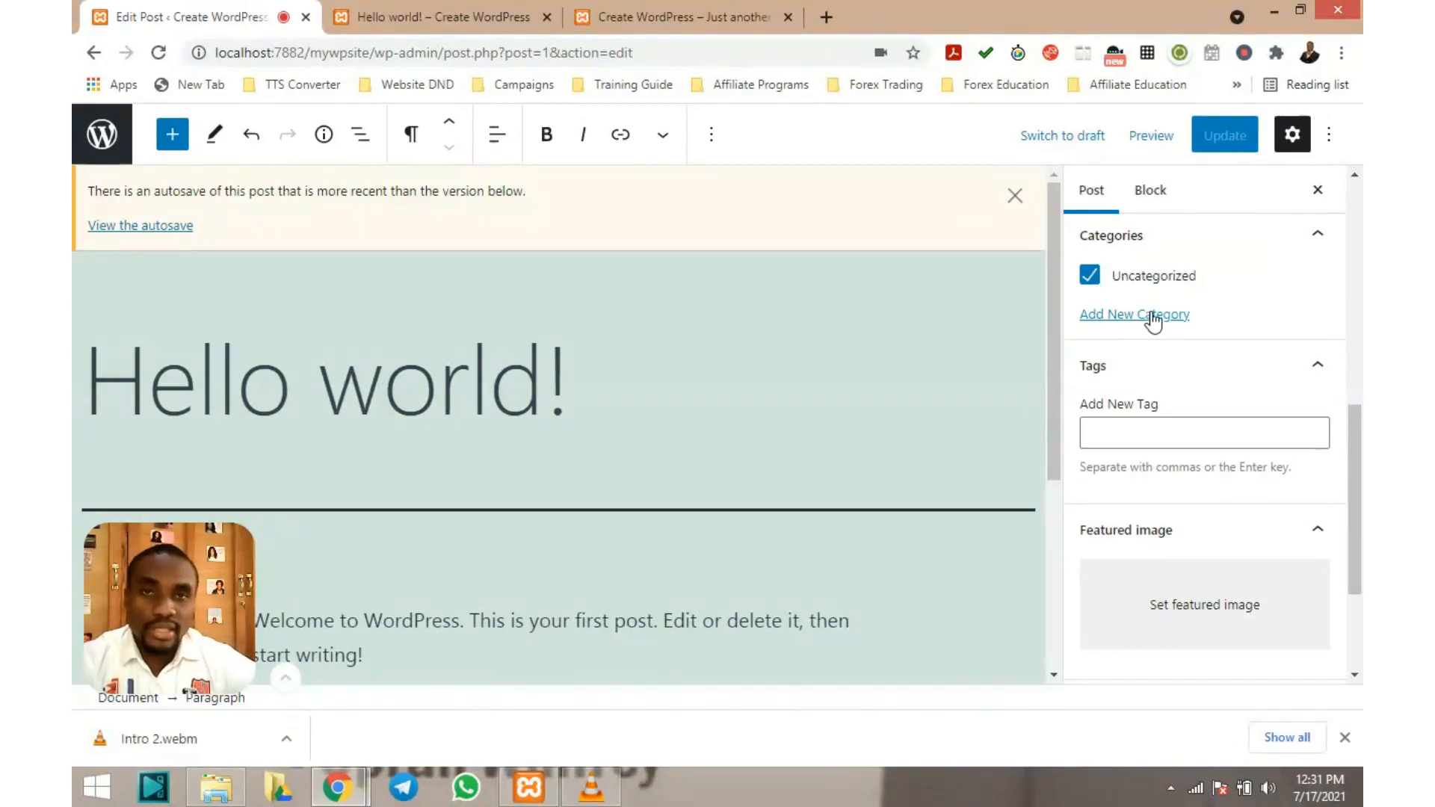
scroll(1138, 317, "down", 1)
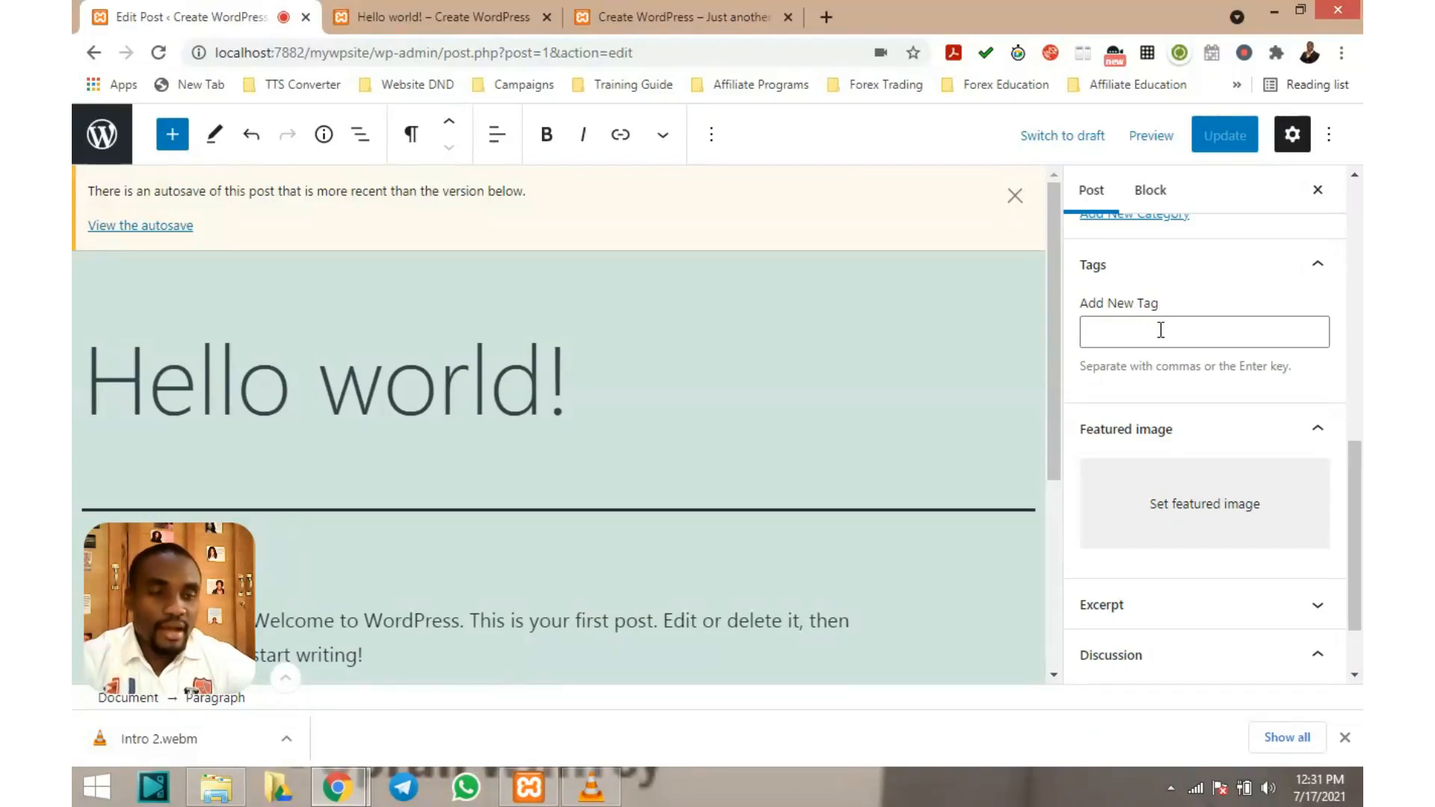
scroll(1161, 330, "down", 1)
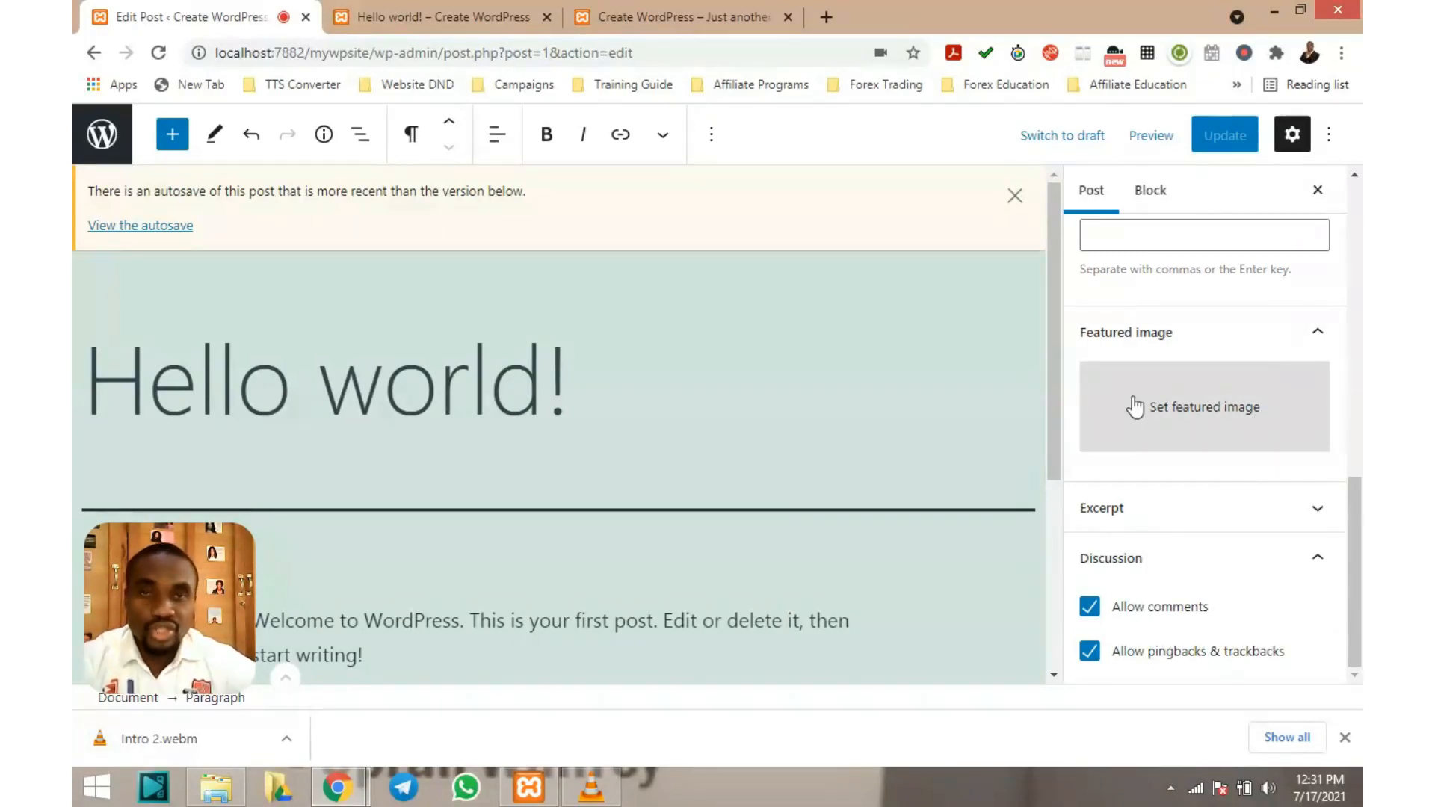
scroll(428, 410, "down", 1)
scroll(428, 413, "up", 1)
scroll(427, 413, "down", 2)
scroll(429, 415, "up", 3)
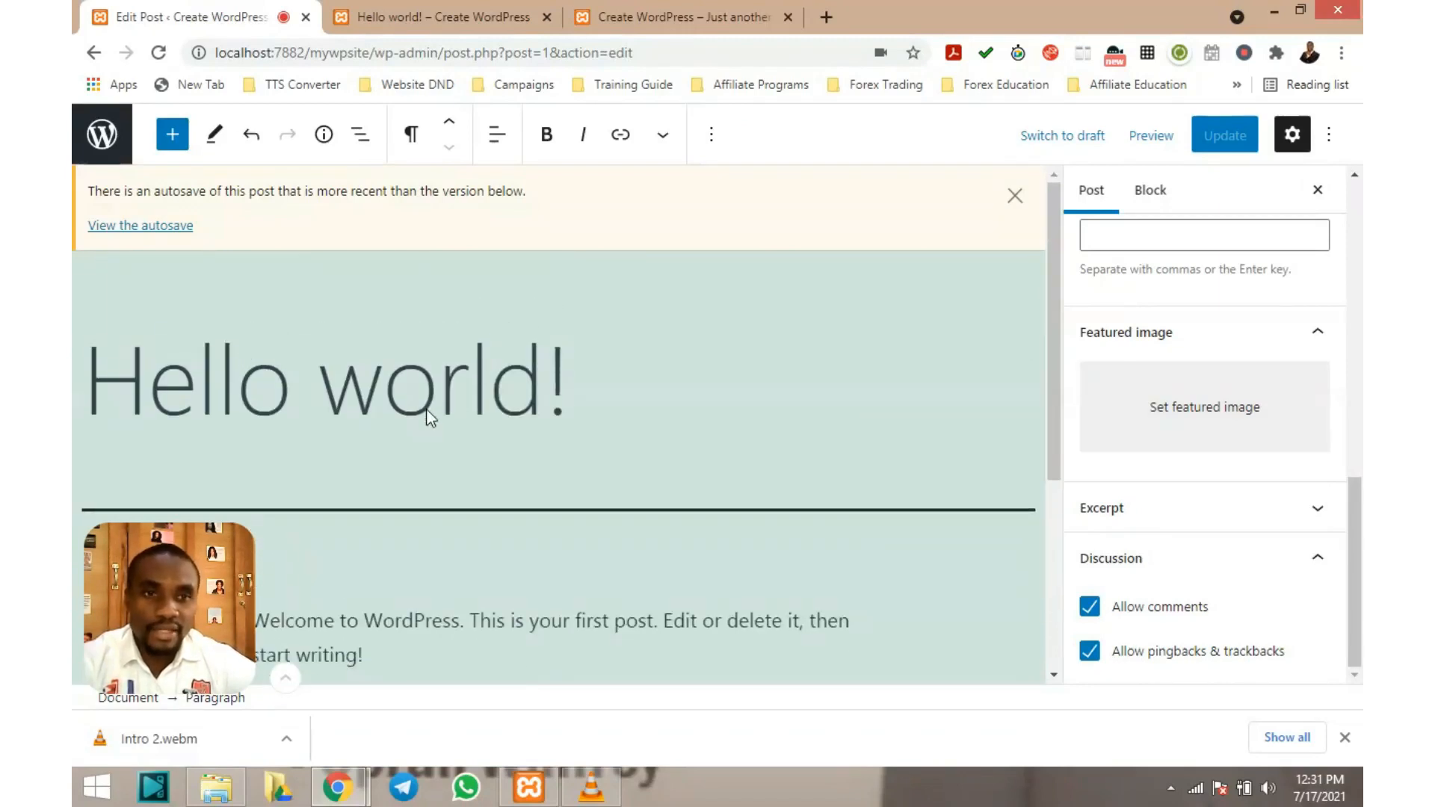
scroll(451, 353, "down", 3)
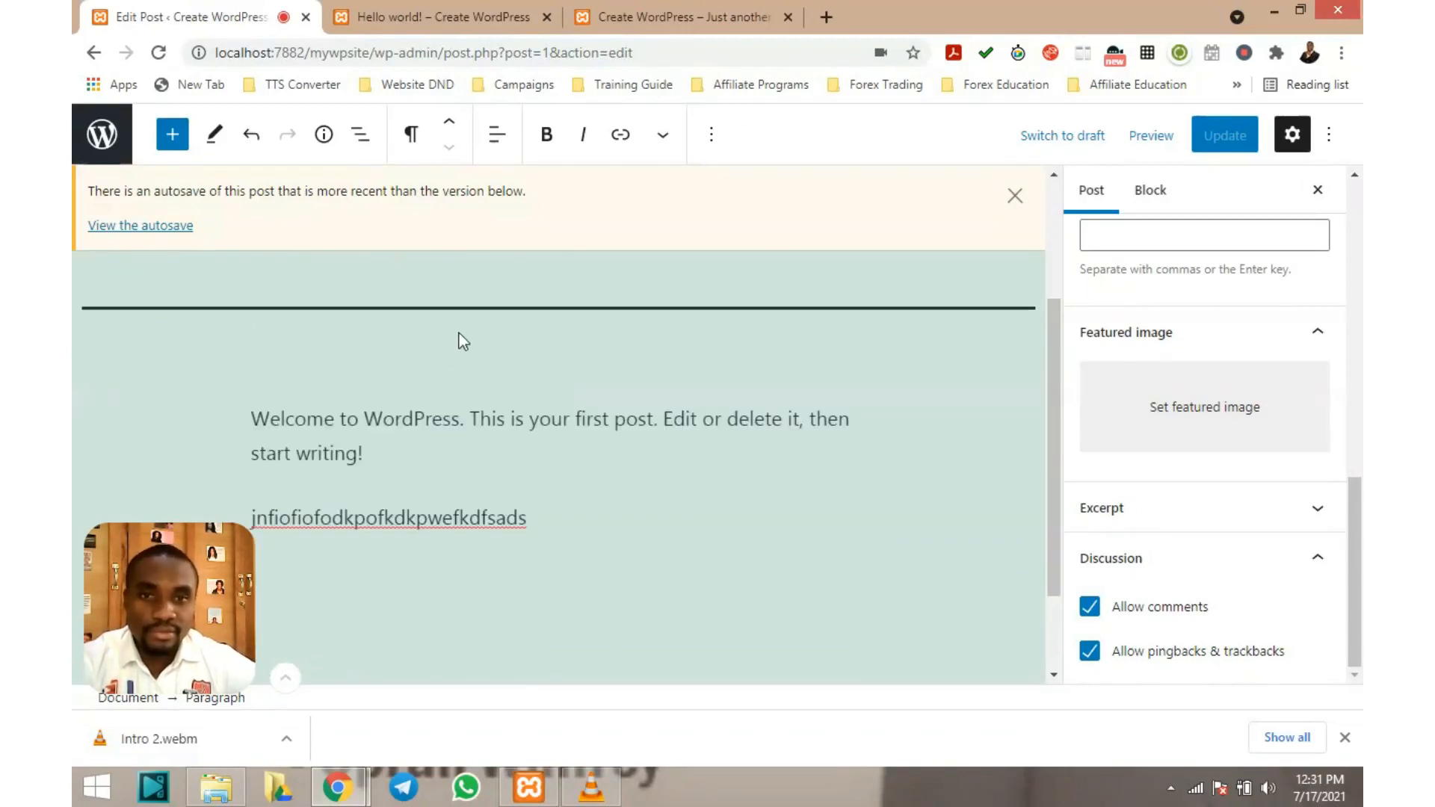
scroll(459, 332, "down", 2)
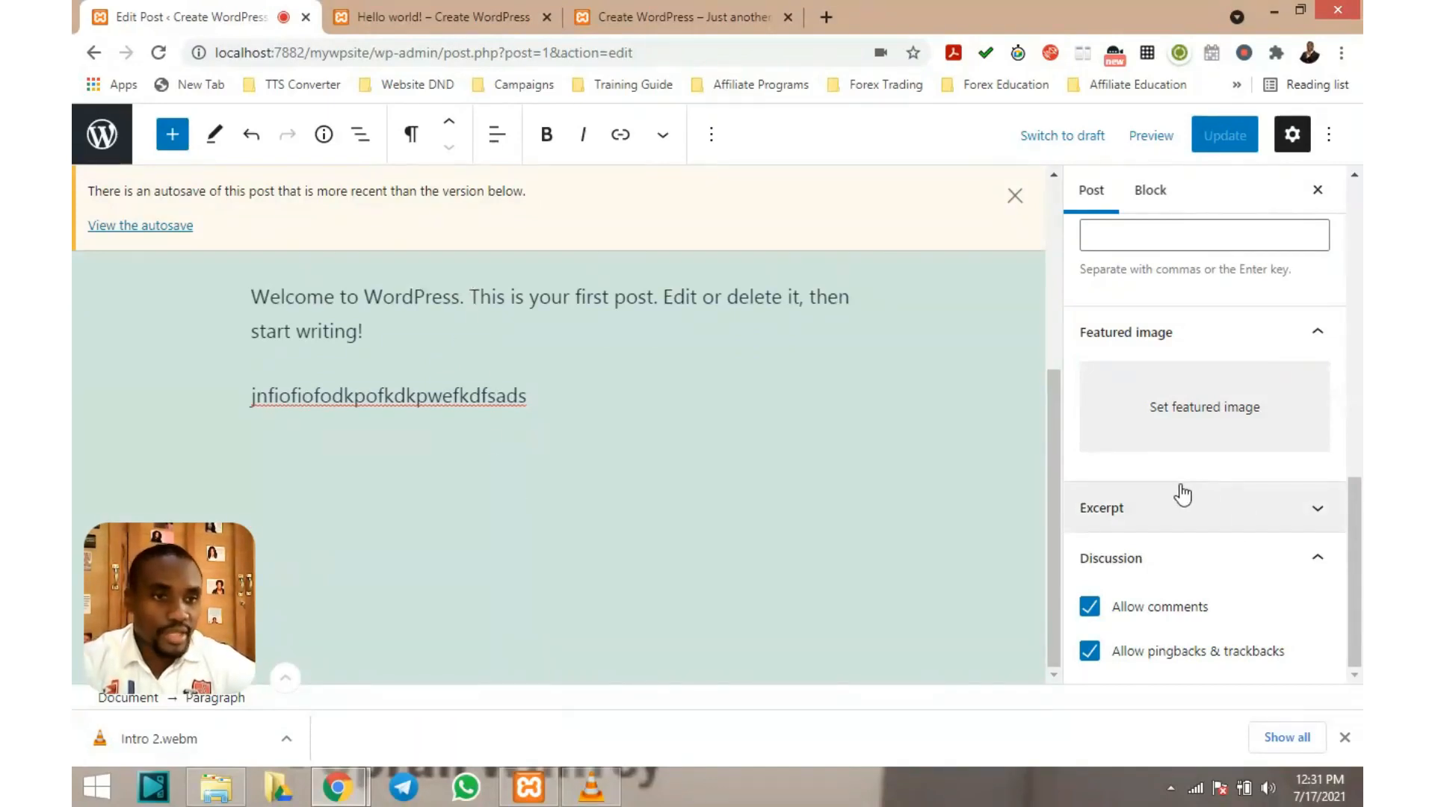
Expand the Excerpt panel and place the cursor in the empty 'Write an excerpt' box
left_click(1321, 511)
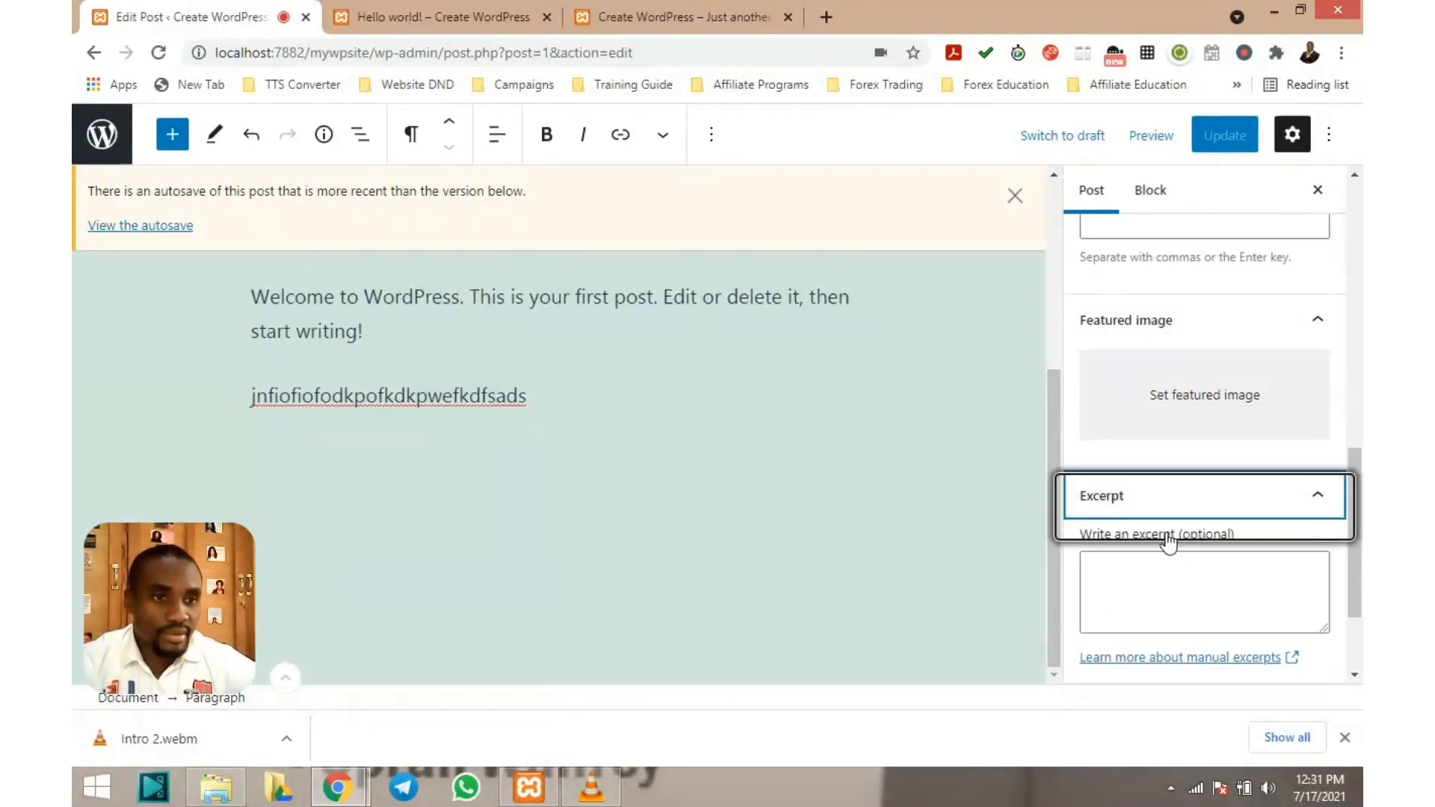
left_click(1139, 582)
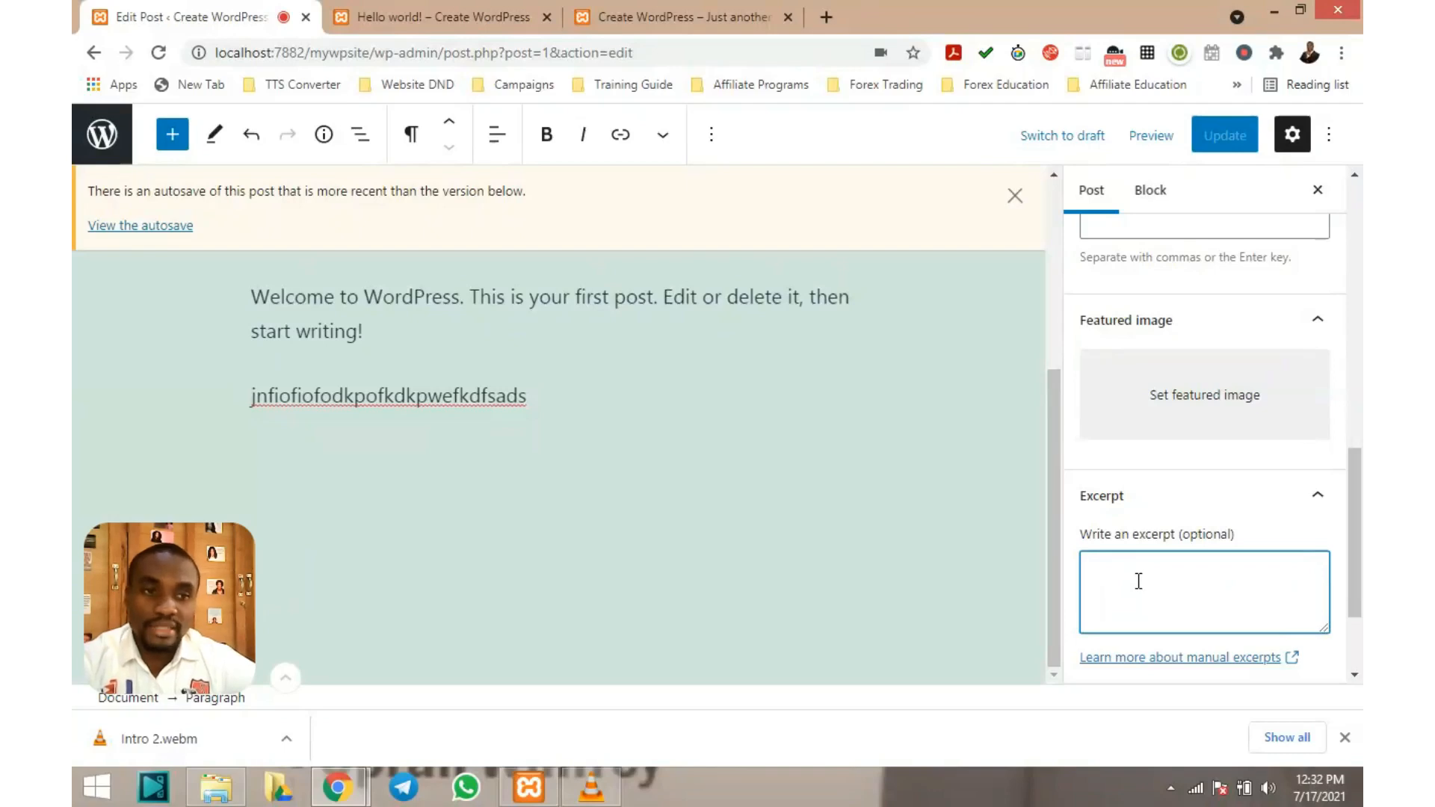
scroll(576, 397, "up", 4)
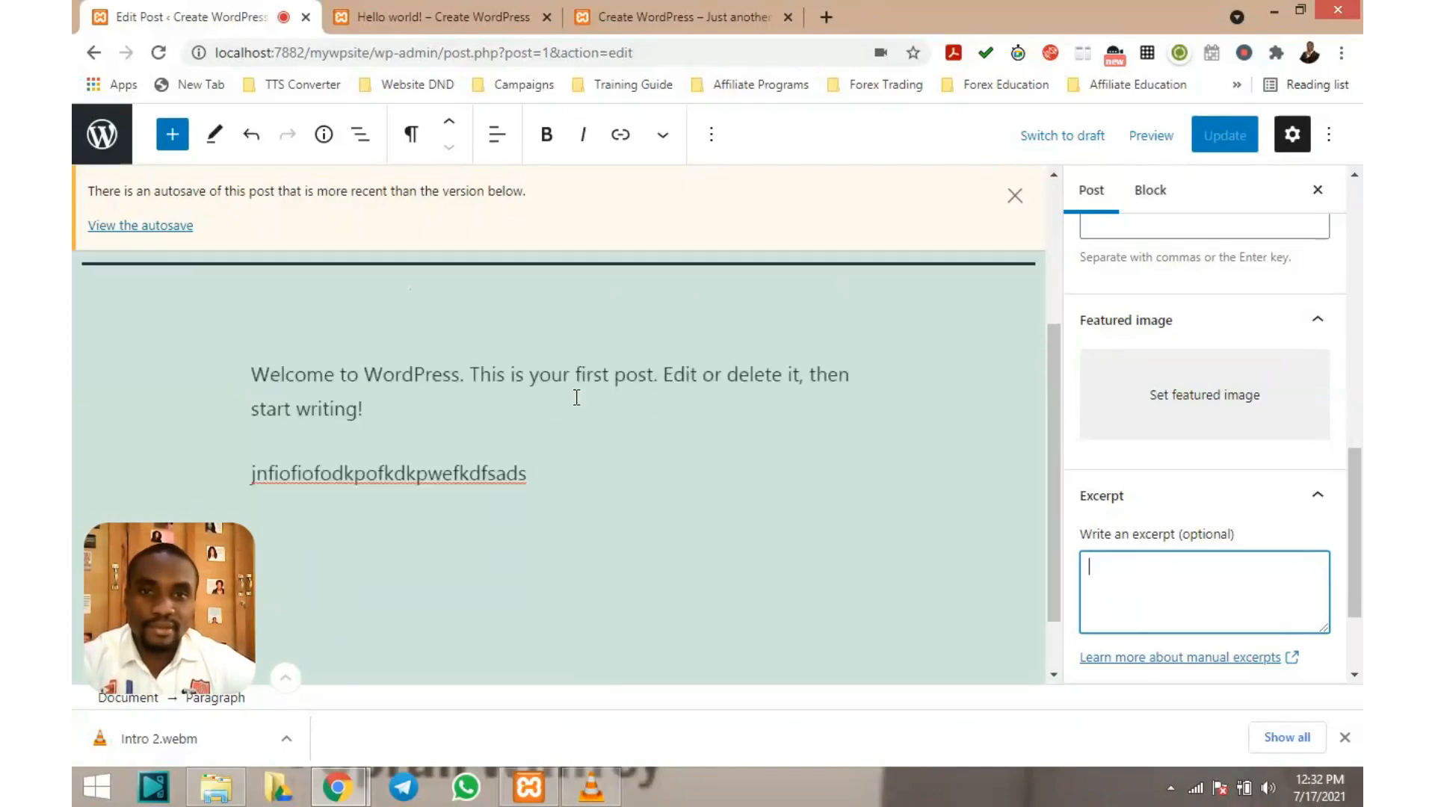
scroll(576, 397, "down", 3)
scroll(576, 397, "up", 4)
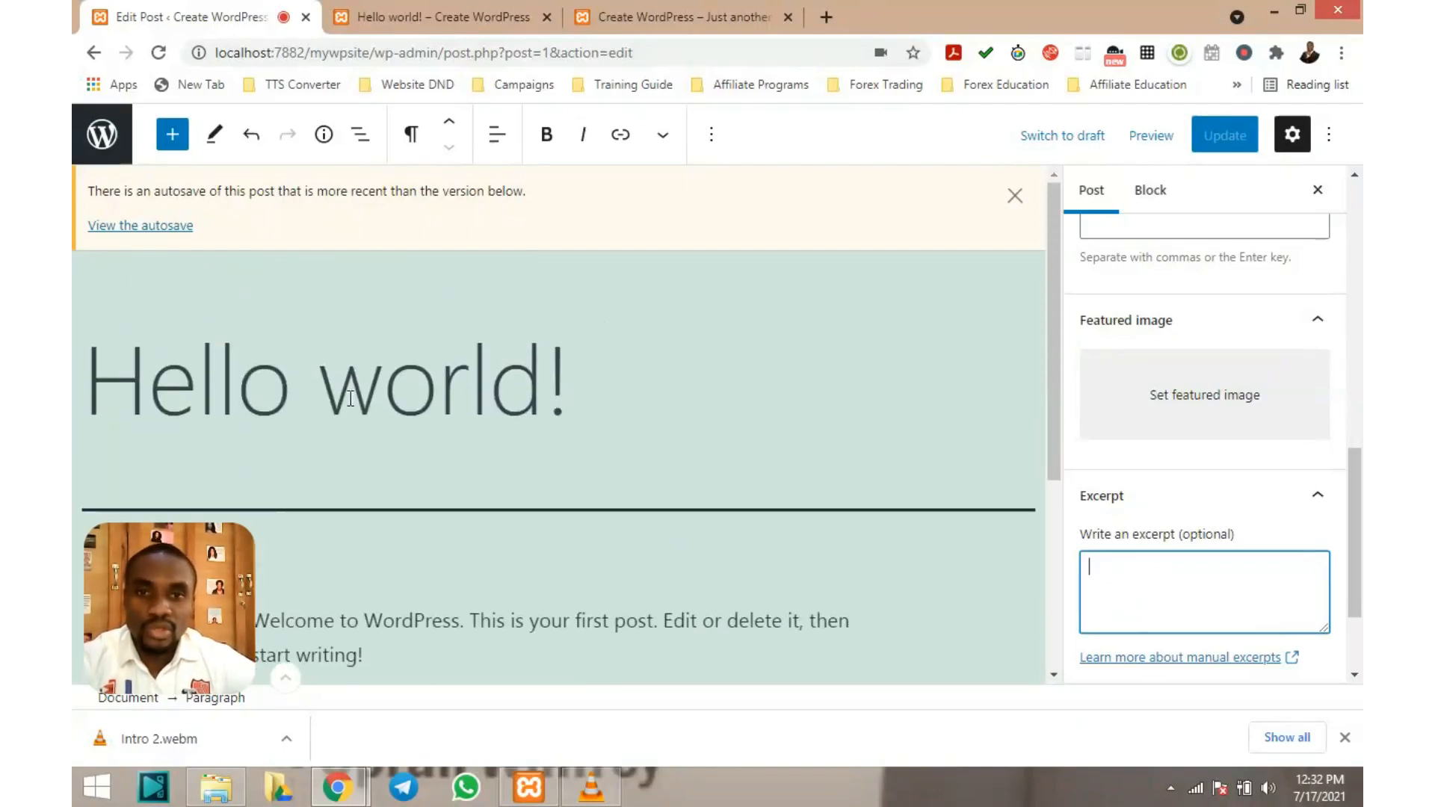
scroll(353, 396, "down", 1)
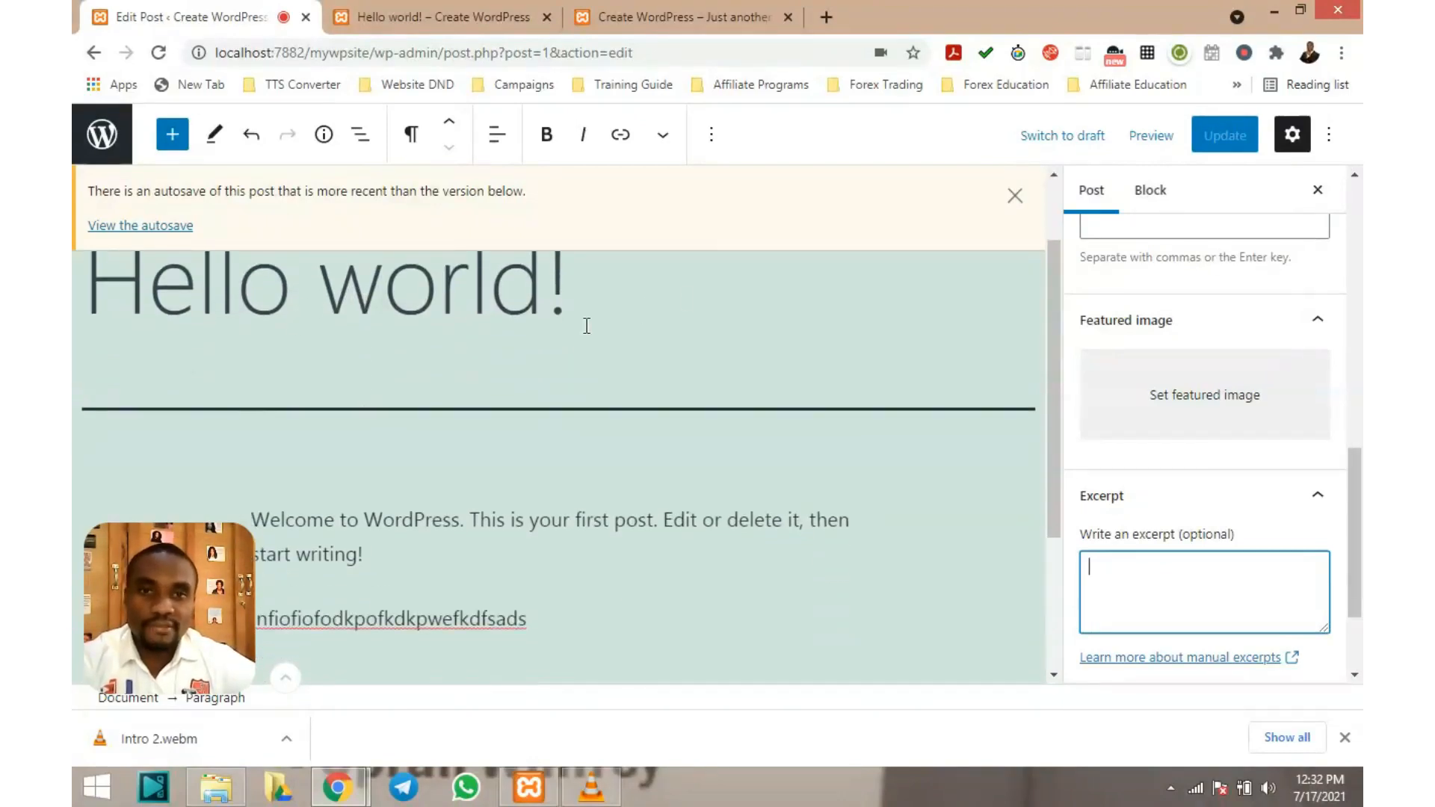
scroll(646, 309, "down", 1)
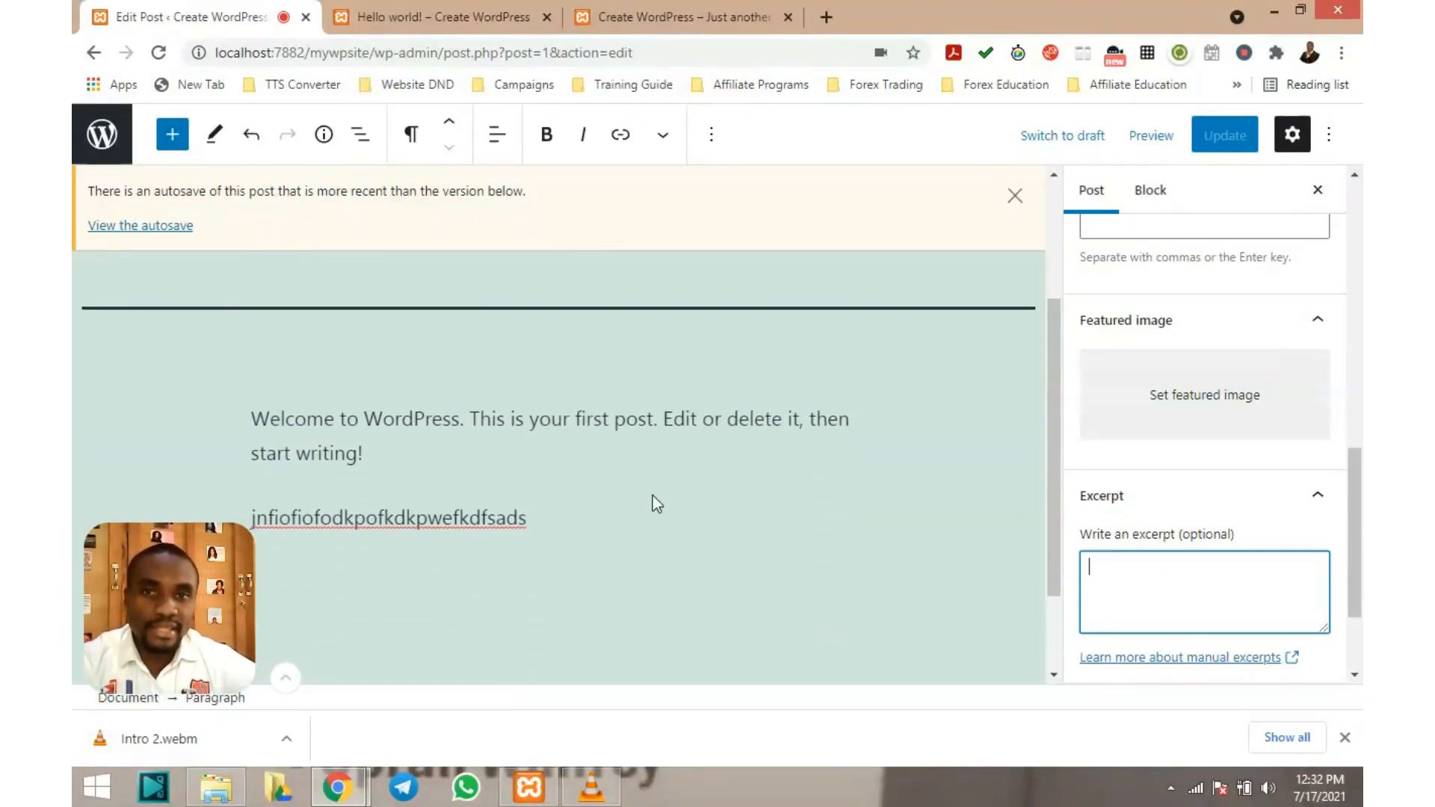
scroll(653, 496, "up", 2)
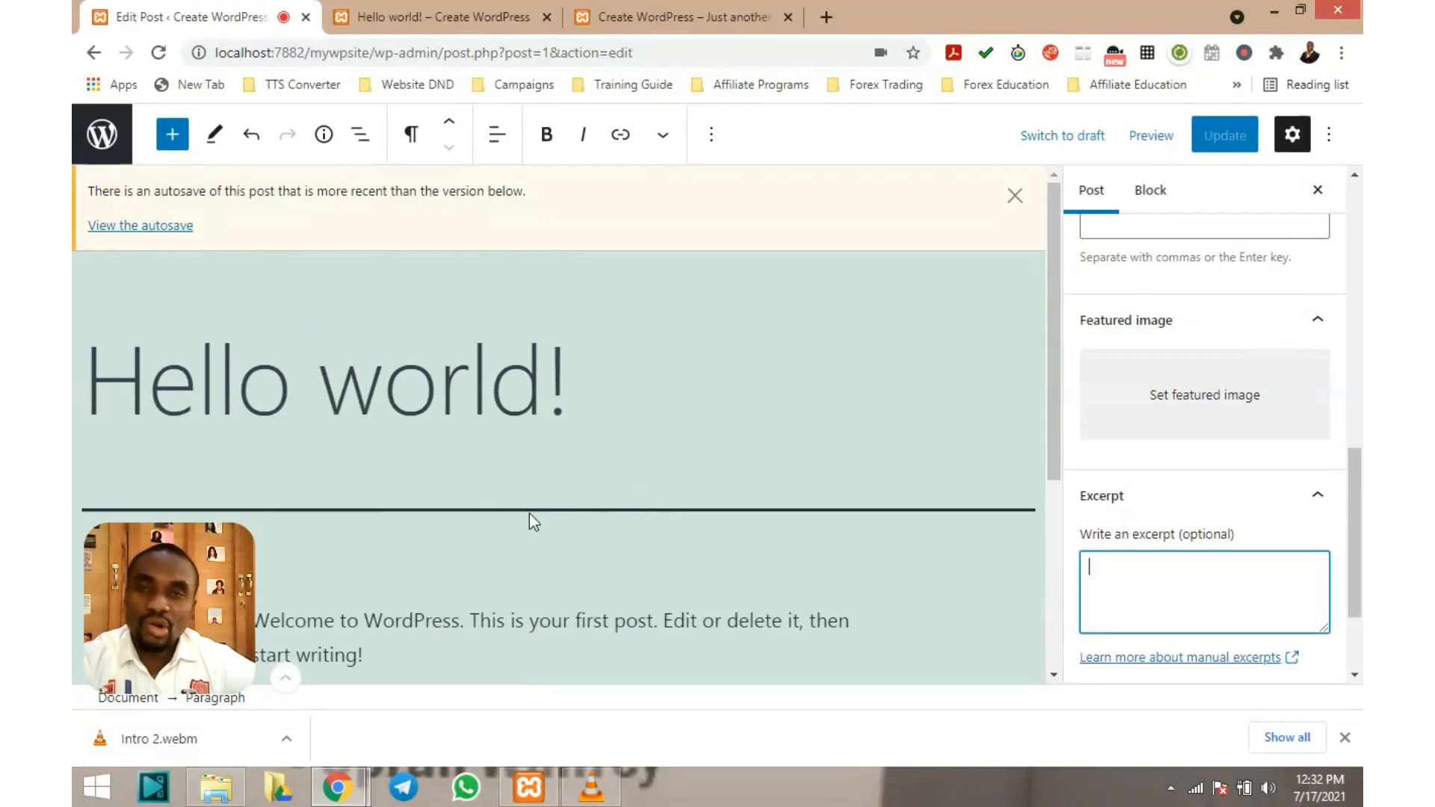
scroll(530, 513, "down", 2)
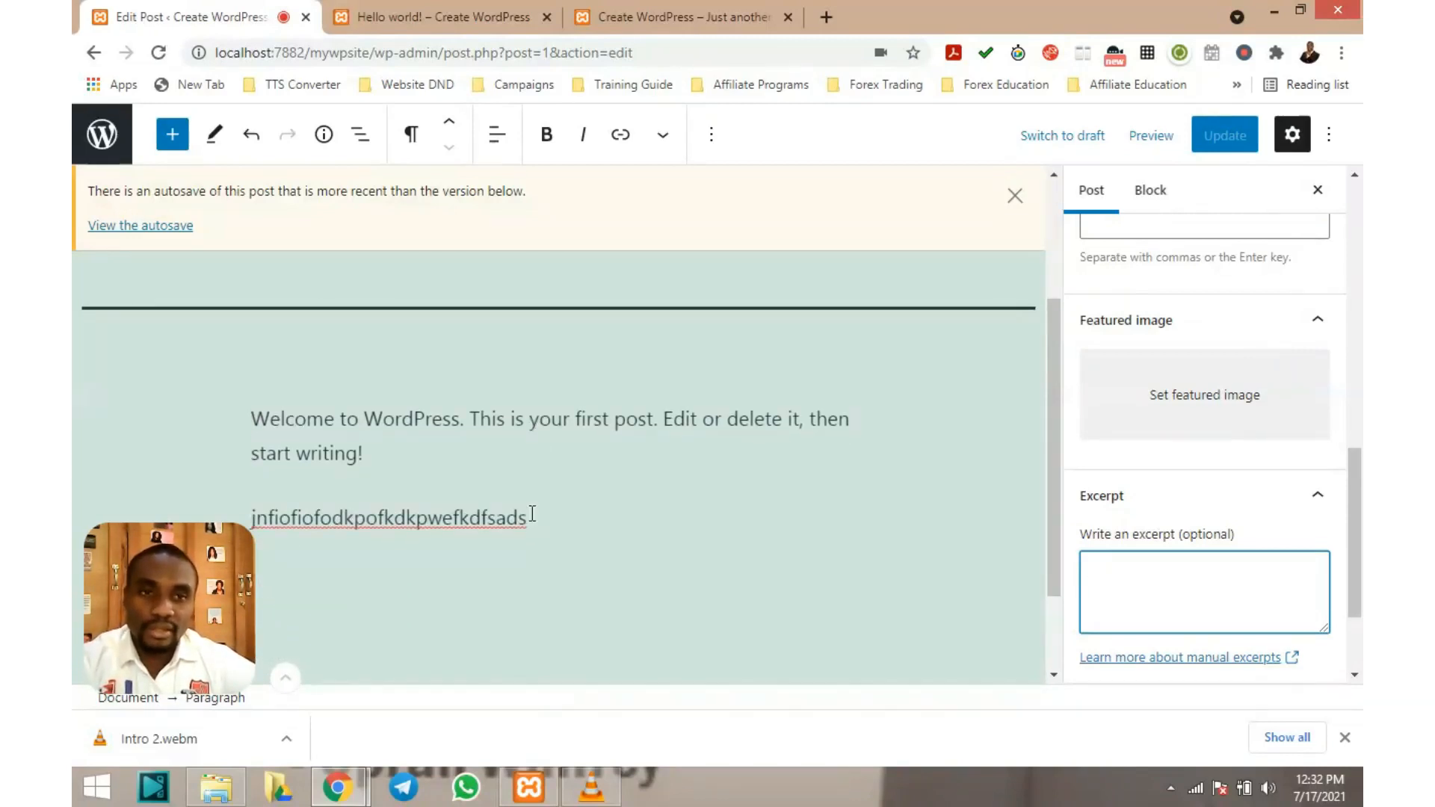
scroll(576, 450, "down", 1)
scroll(576, 450, "up", 3)
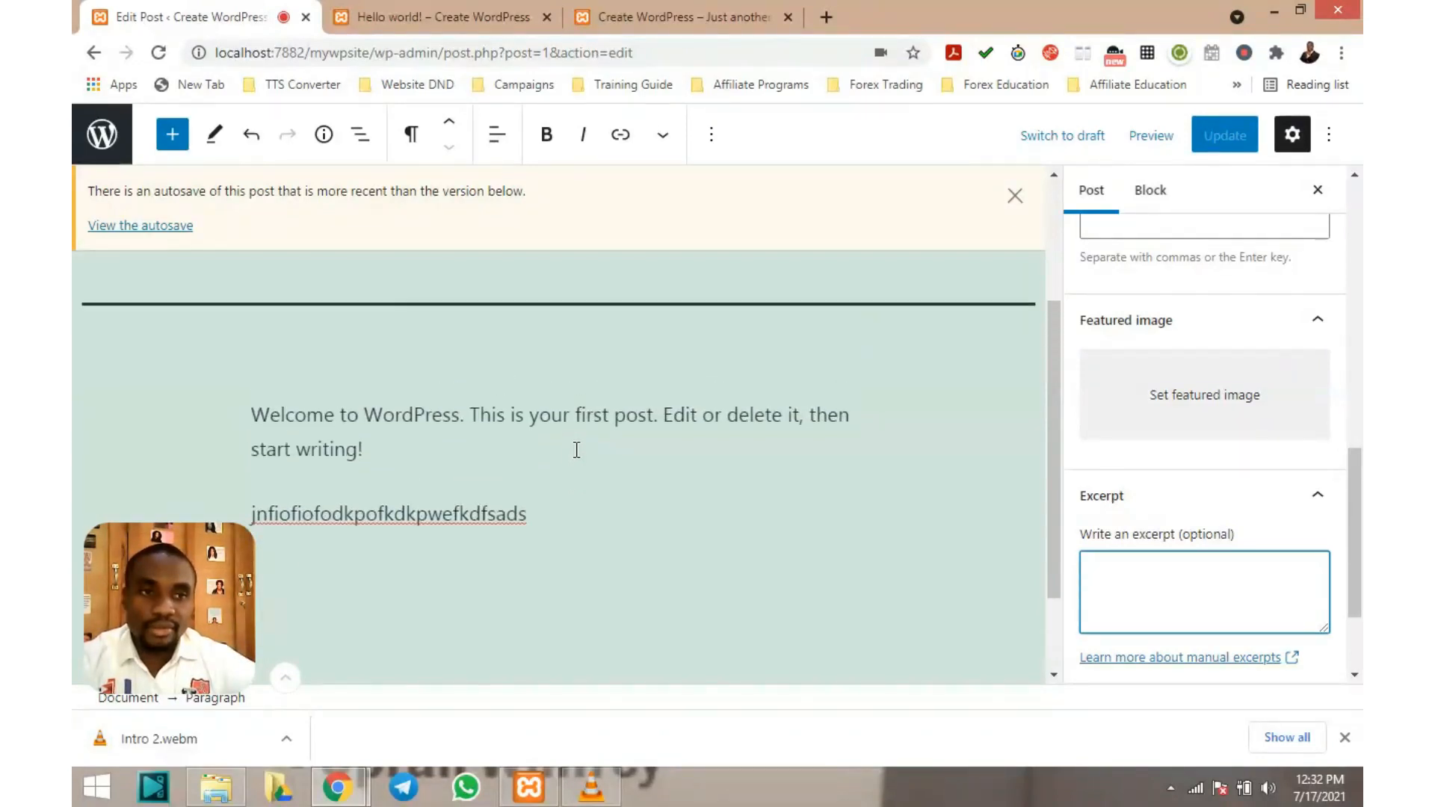
scroll(1120, 579, "down", 2)
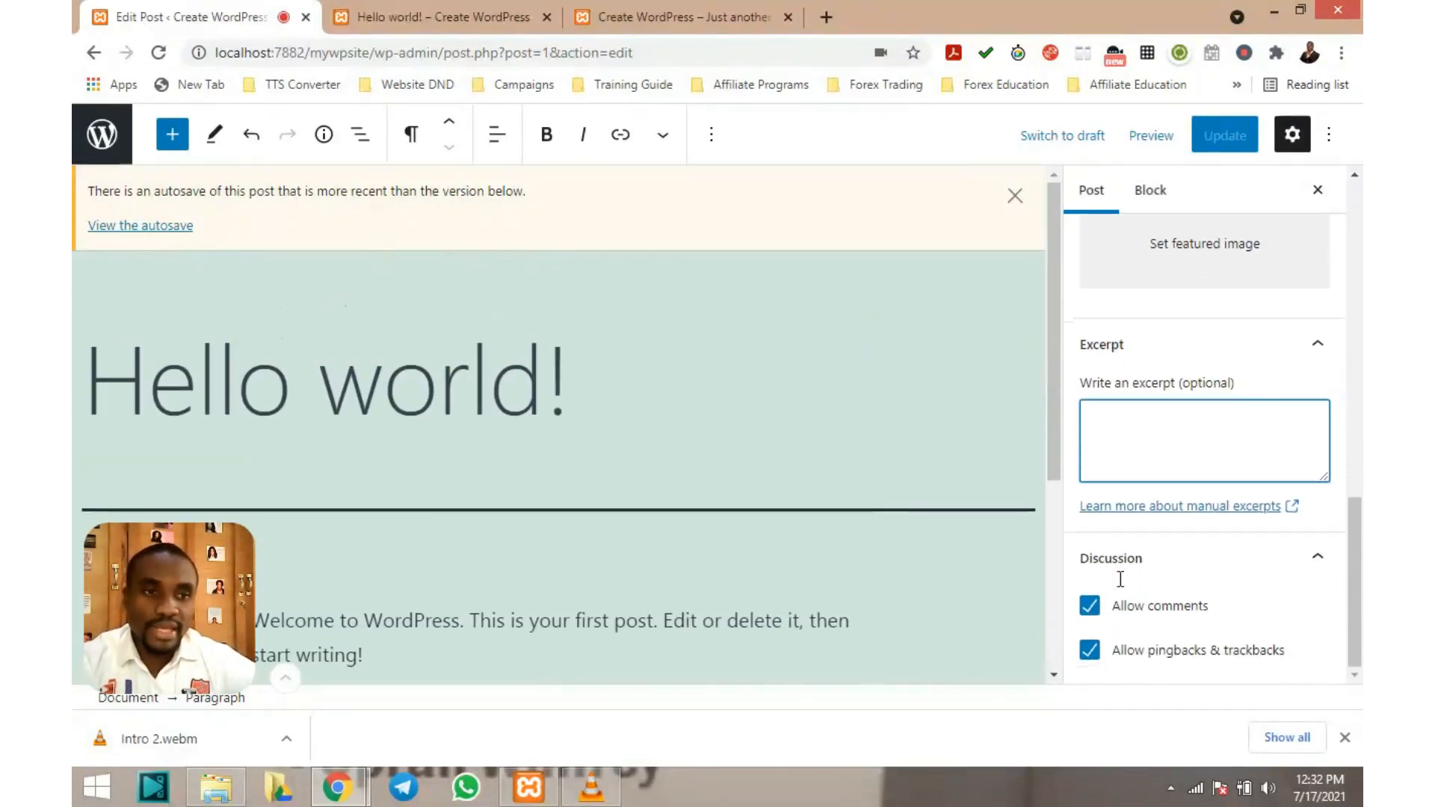
scroll(877, 468, "down", 3)
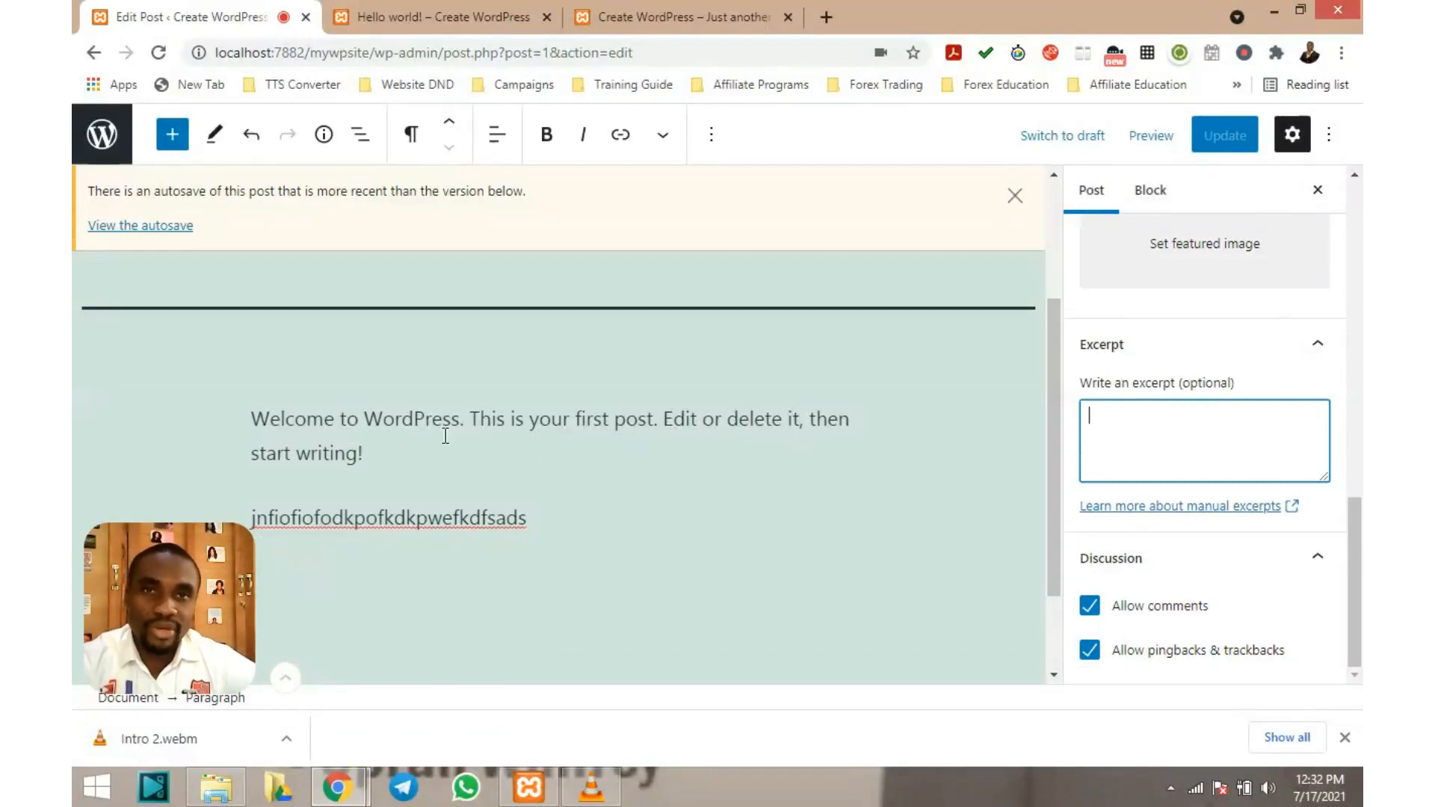
scroll(451, 406, "up", 1)
scroll(452, 406, "down", 2)
scroll(381, 385, "up", 1)
scroll(370, 374, "up", 1)
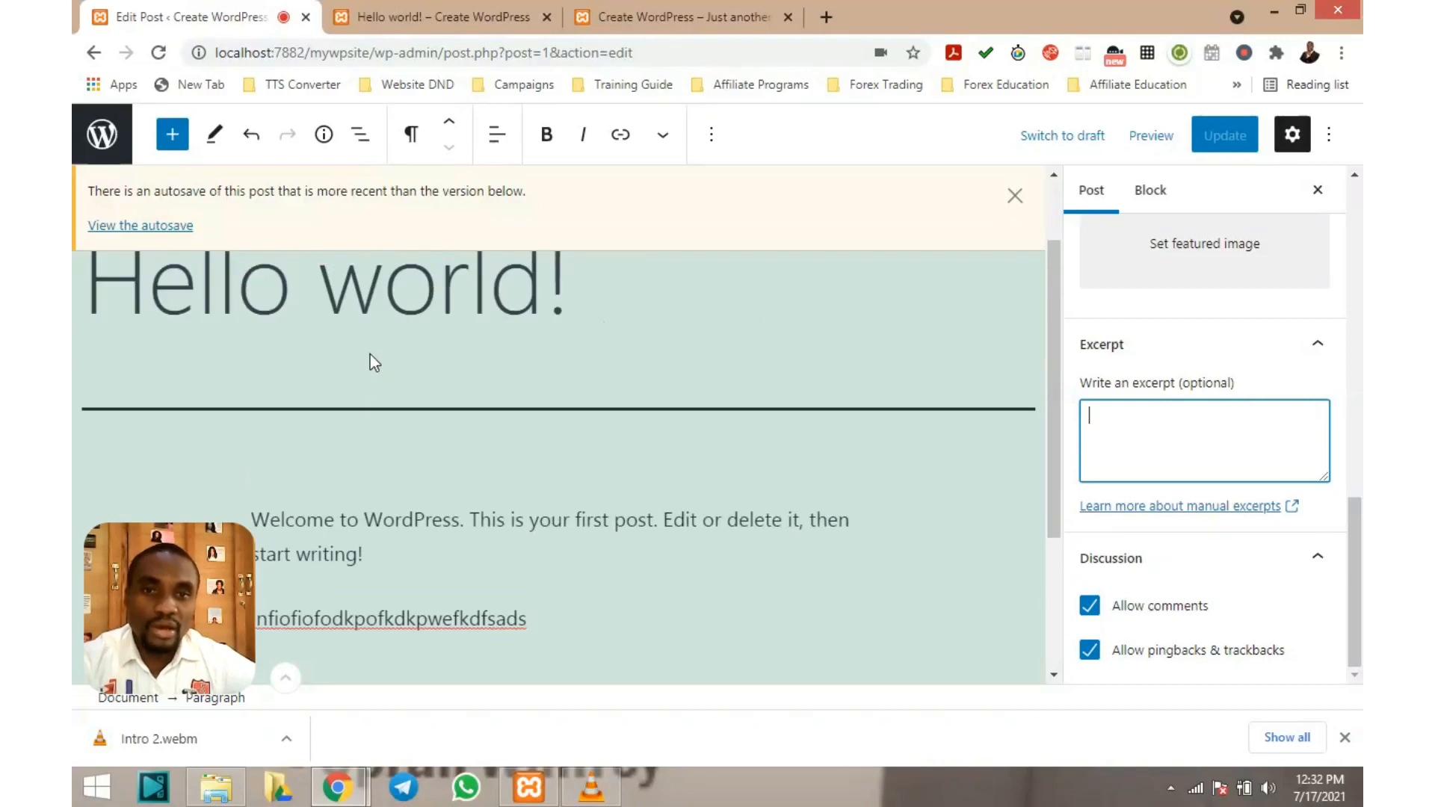
scroll(751, 553, "down", 1)
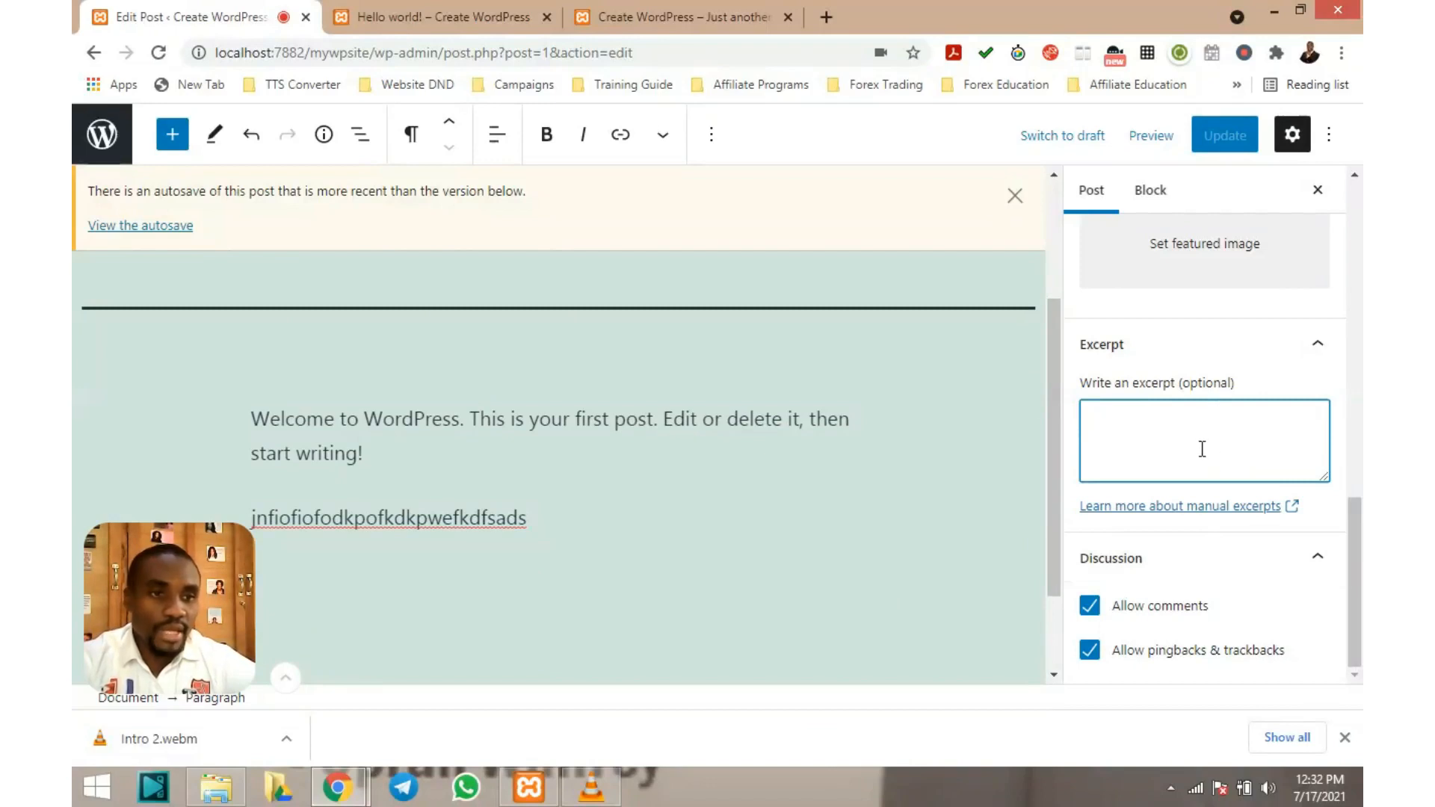
left_click(1093, 609)
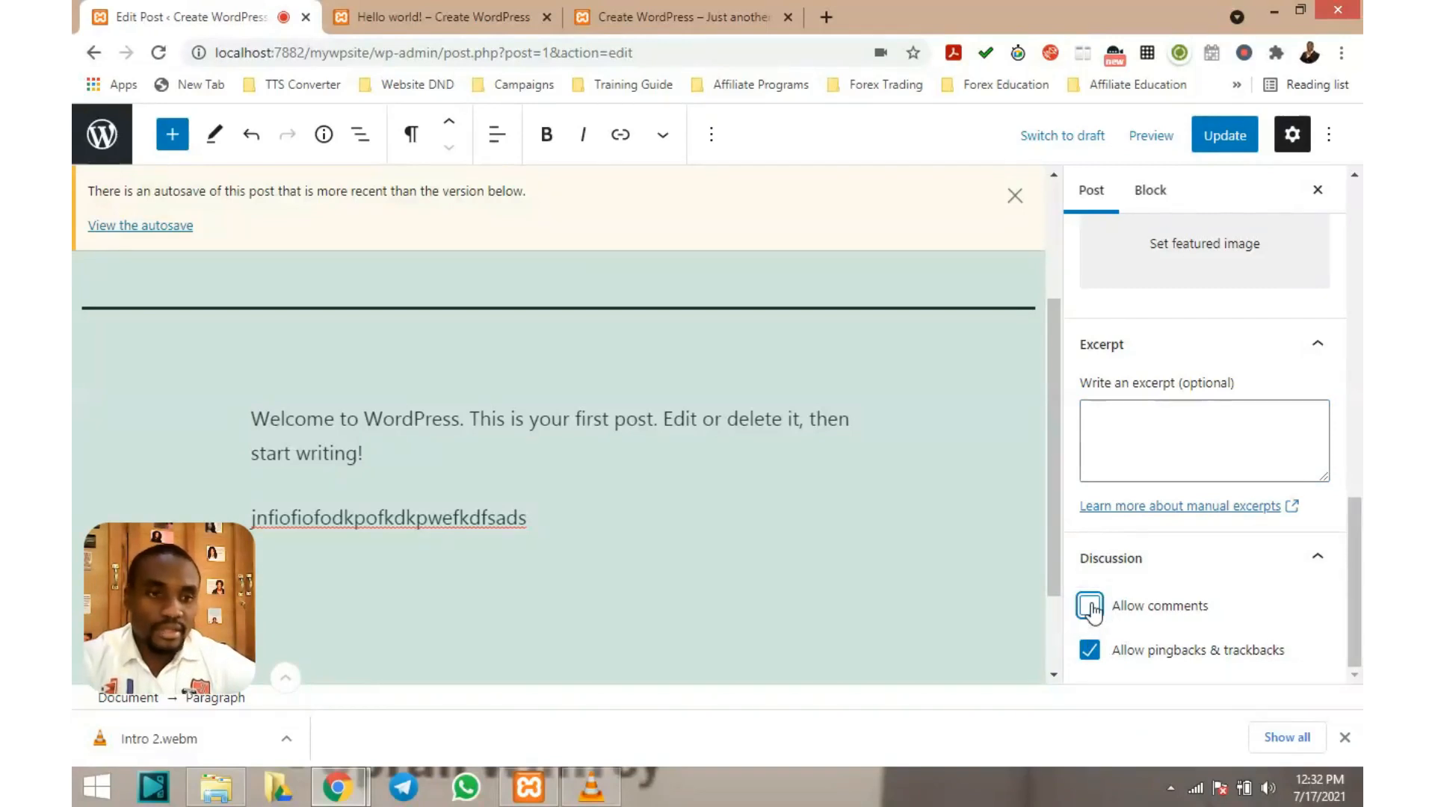
left_click(1091, 607)
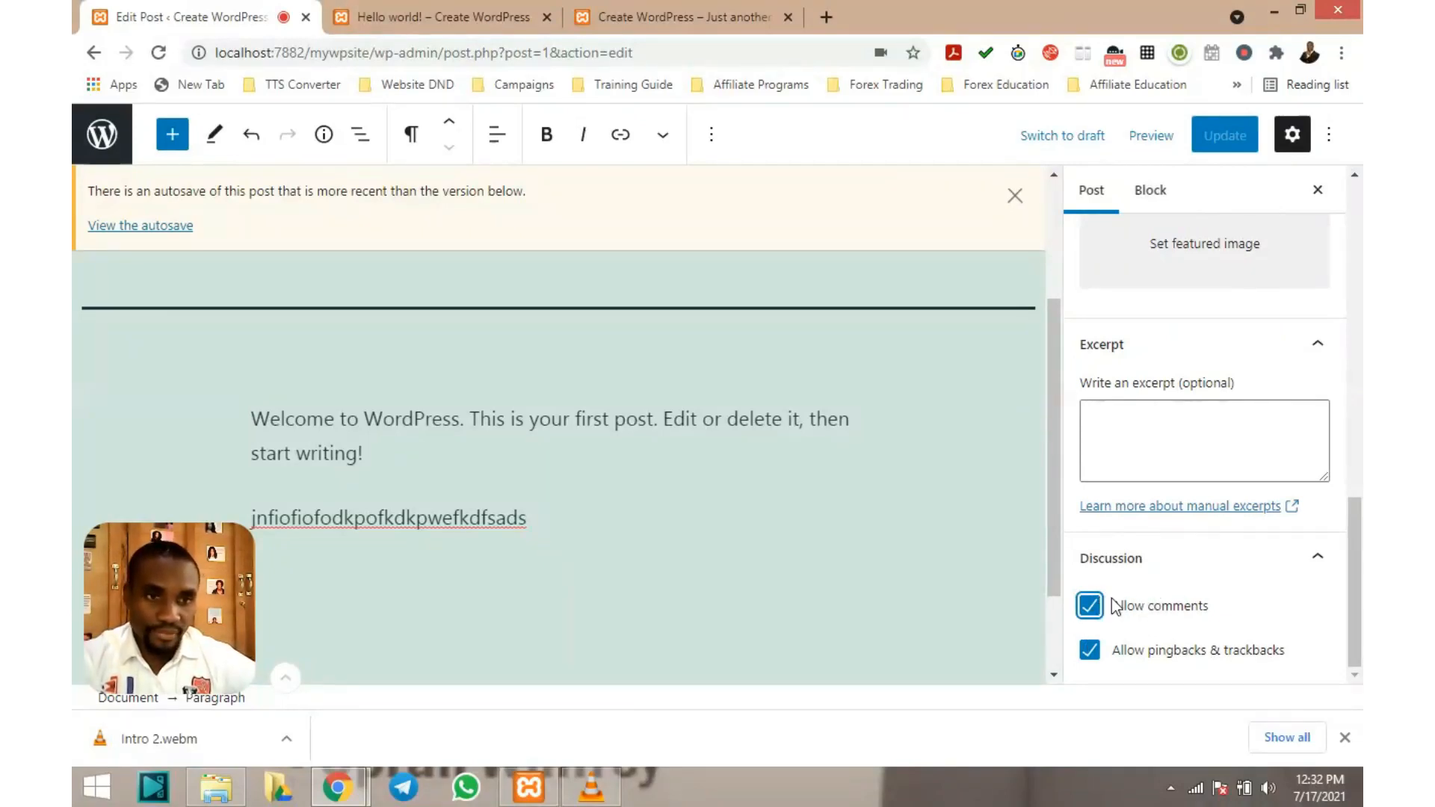
scroll(895, 528, "down", 2)
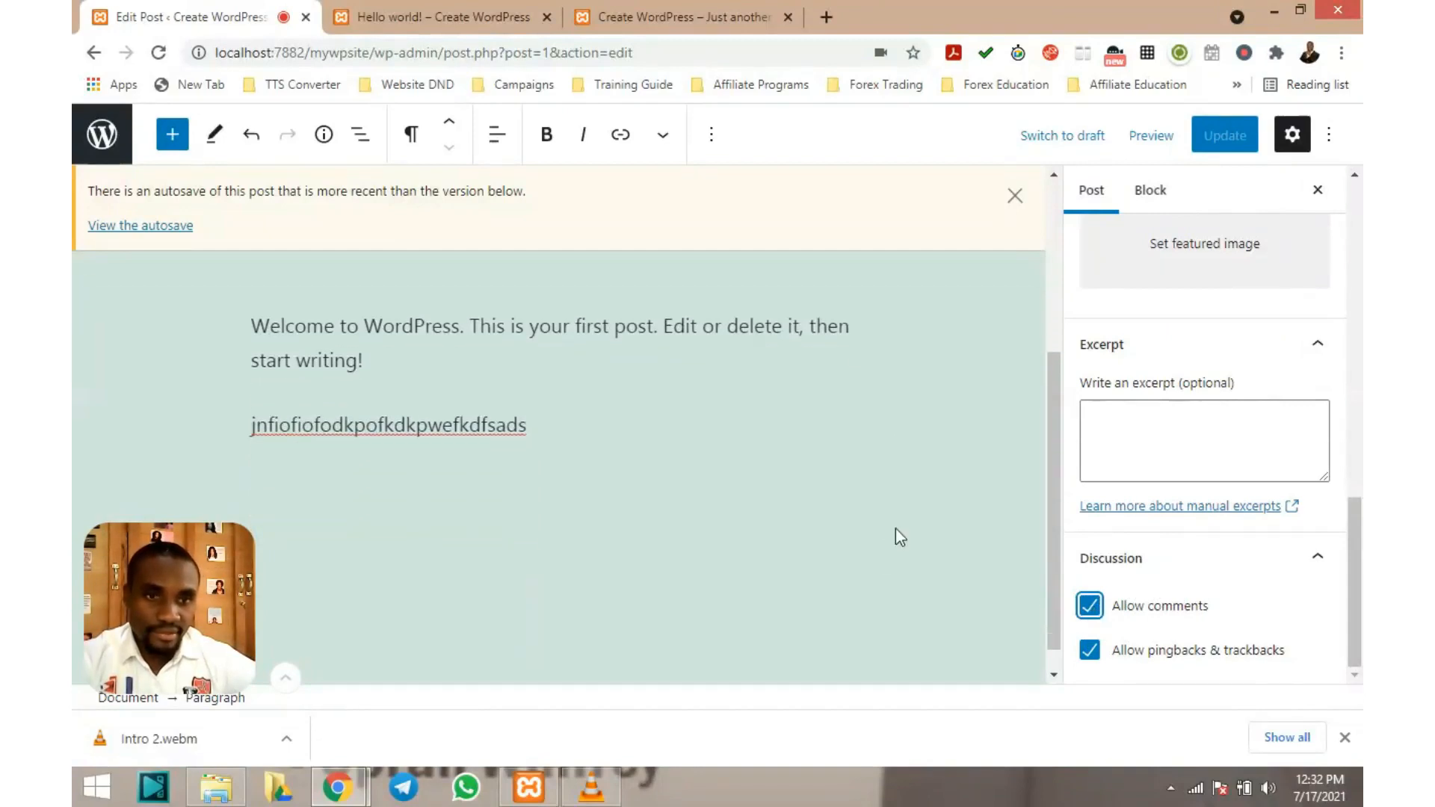
scroll(896, 528, "up", 4)
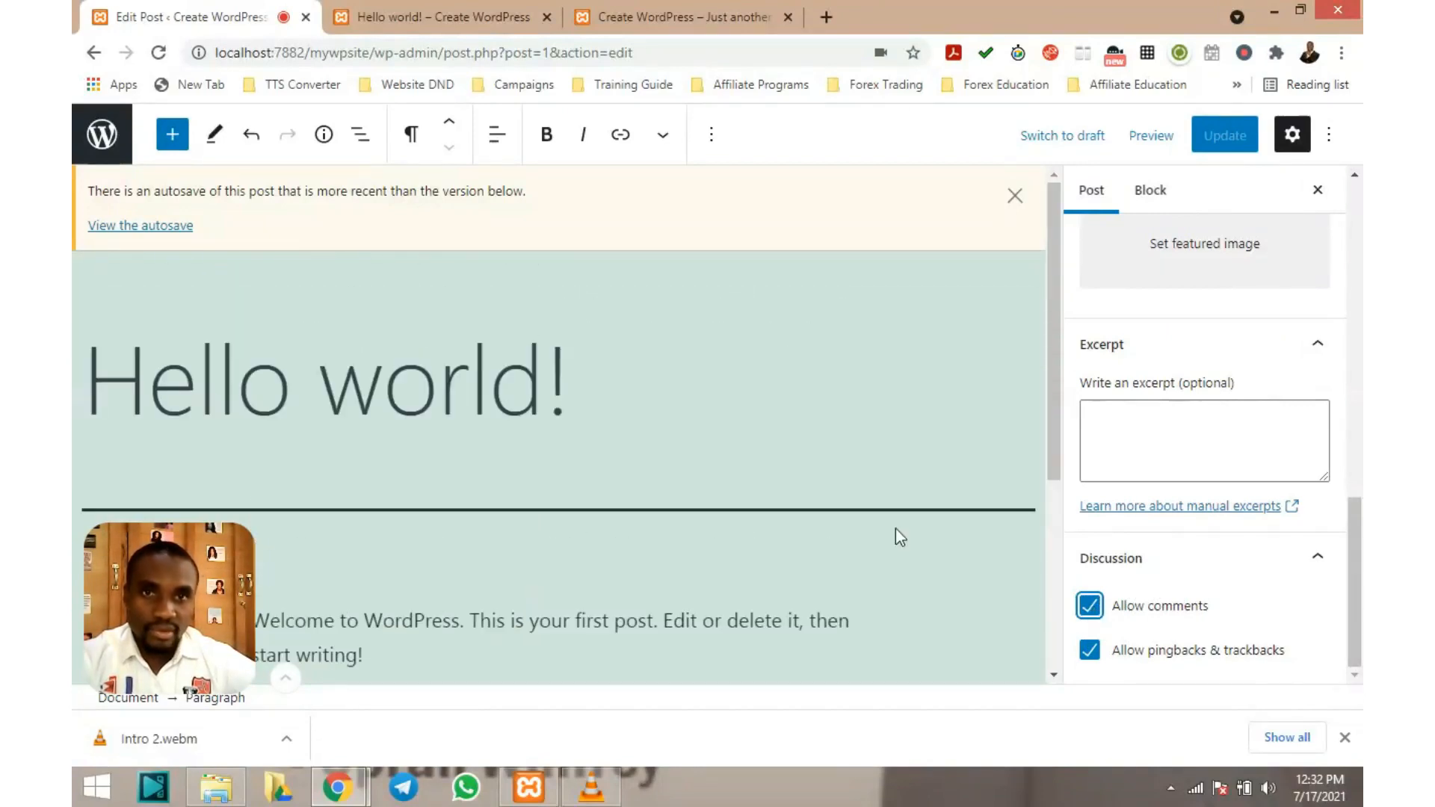
Browse the site's front page in its browser tab
left_click(670, 15)
scroll(762, 371, "down", 9)
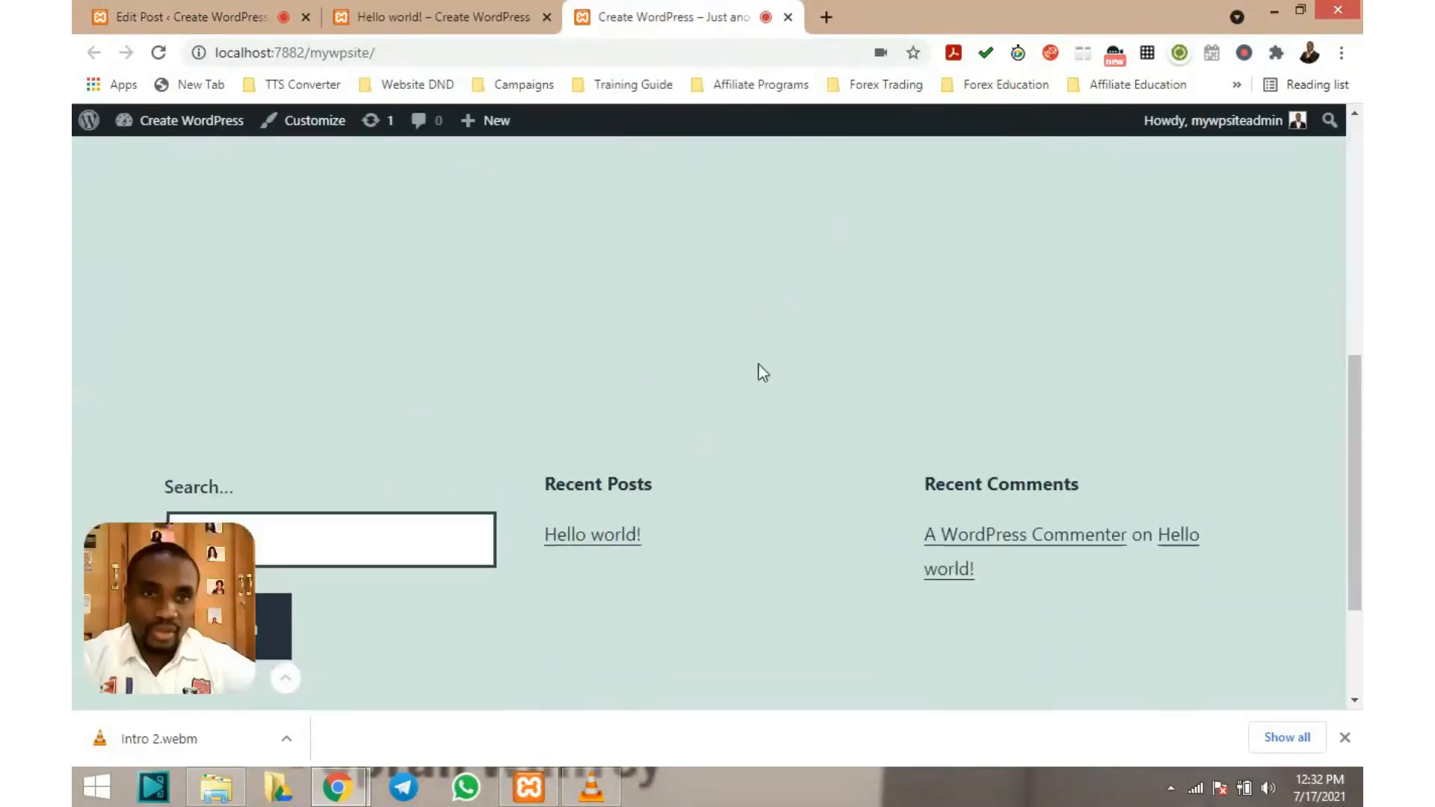
scroll(763, 372, "up", 4)
scroll(763, 372, "up", 5)
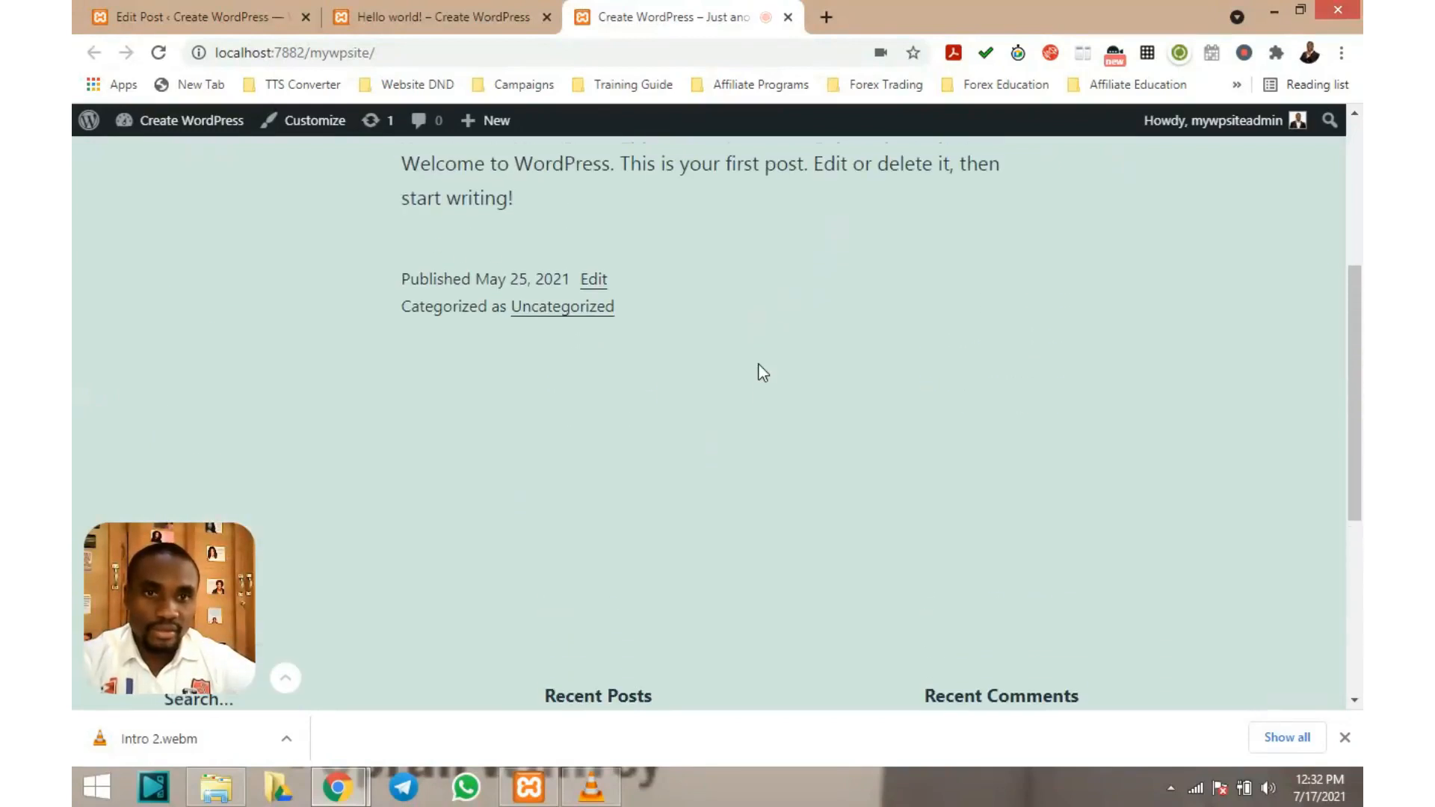
scroll(761, 364, "down", 3)
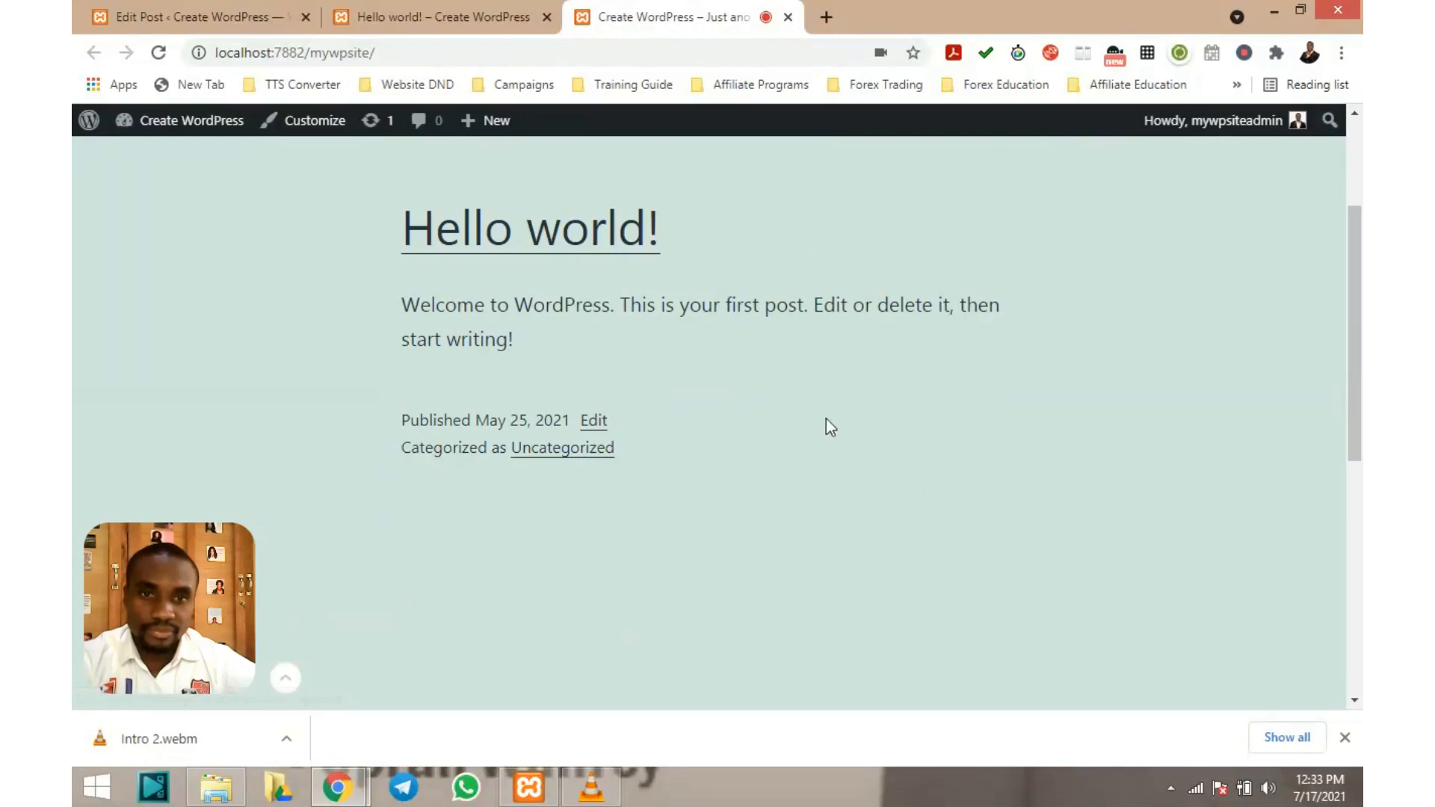
scroll(827, 423, "down", 6)
scroll(827, 422, "up", 7)
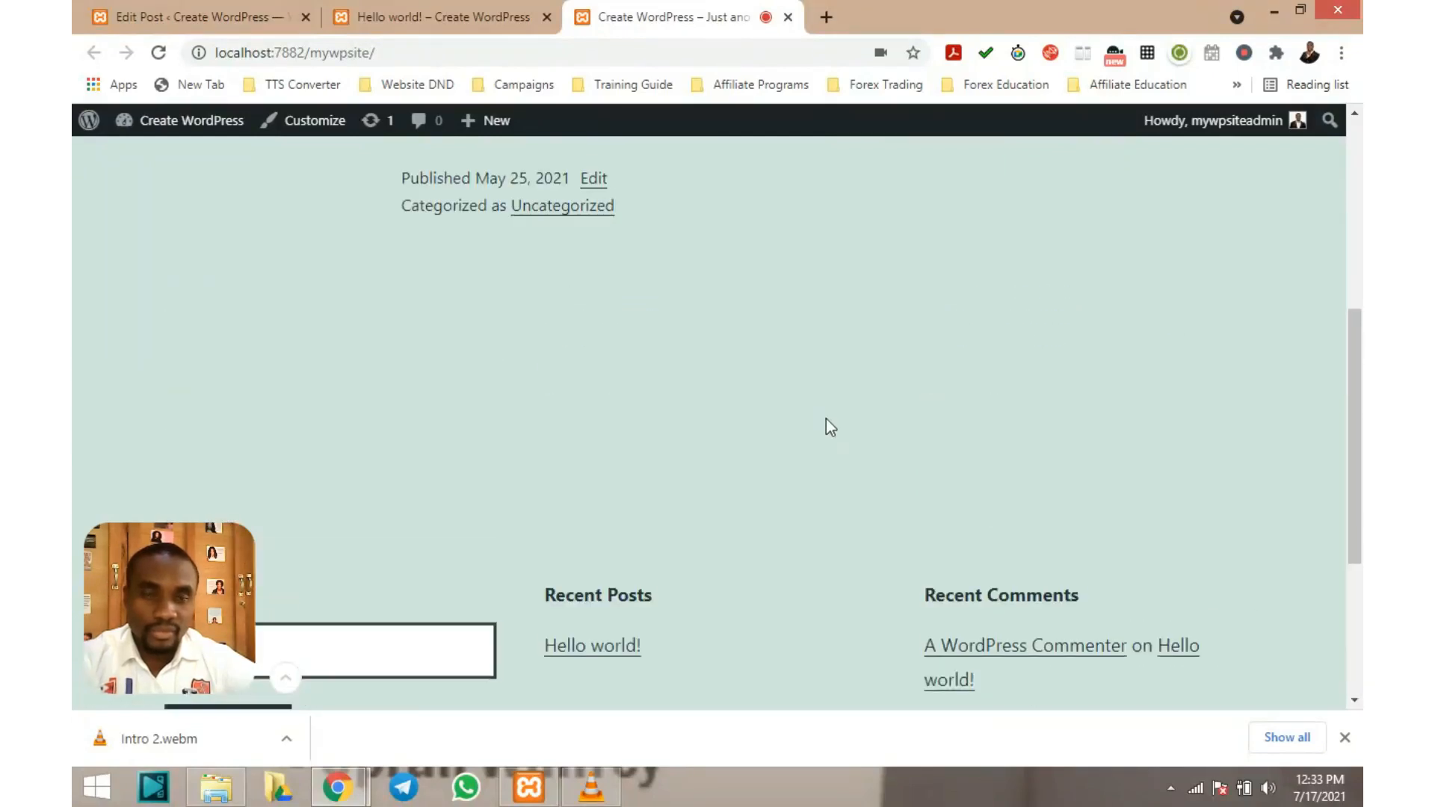
Check the live post's comment, close the front-page tab and return to the editor
left_click(476, 13)
scroll(786, 504, "down", 8)
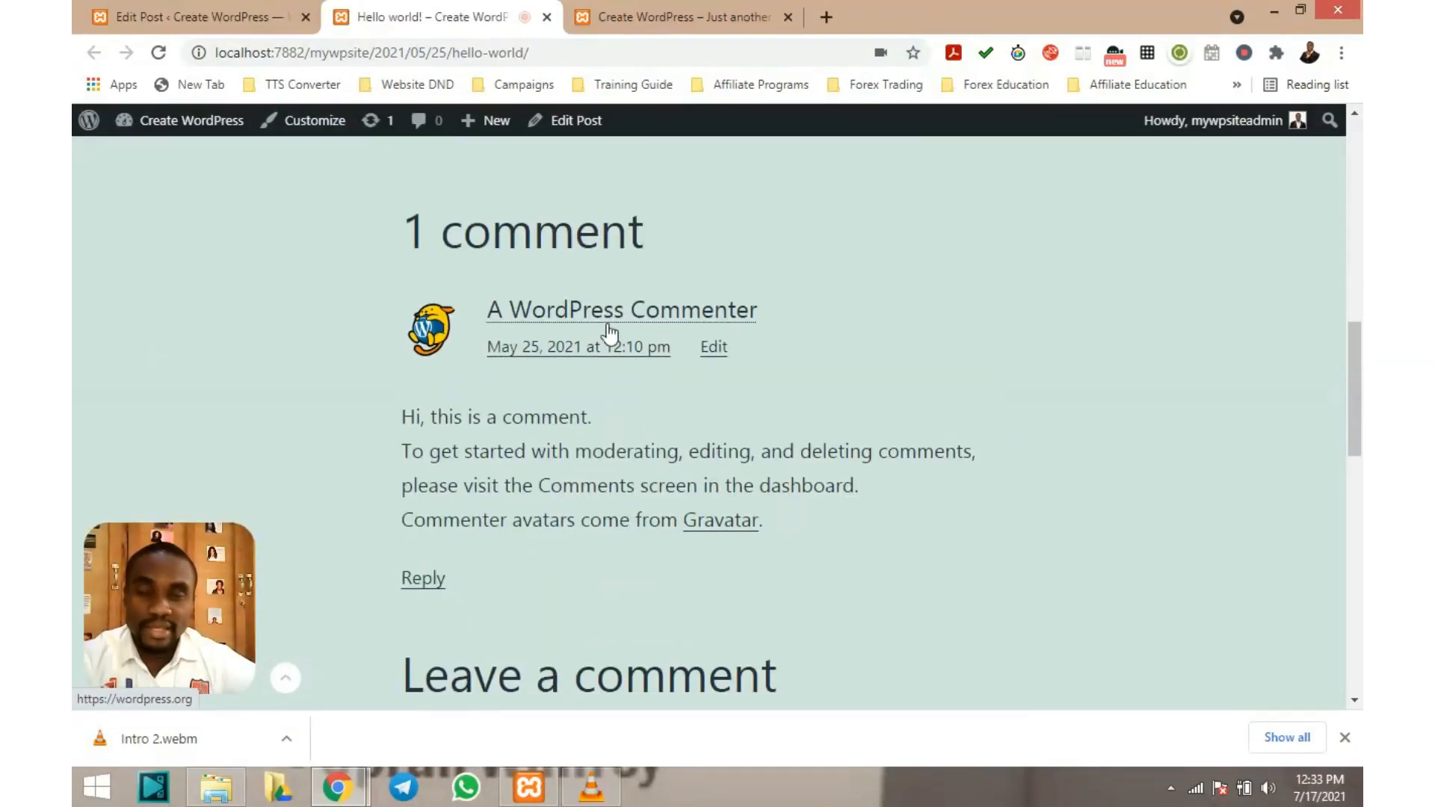
scroll(641, 327, "up", 4)
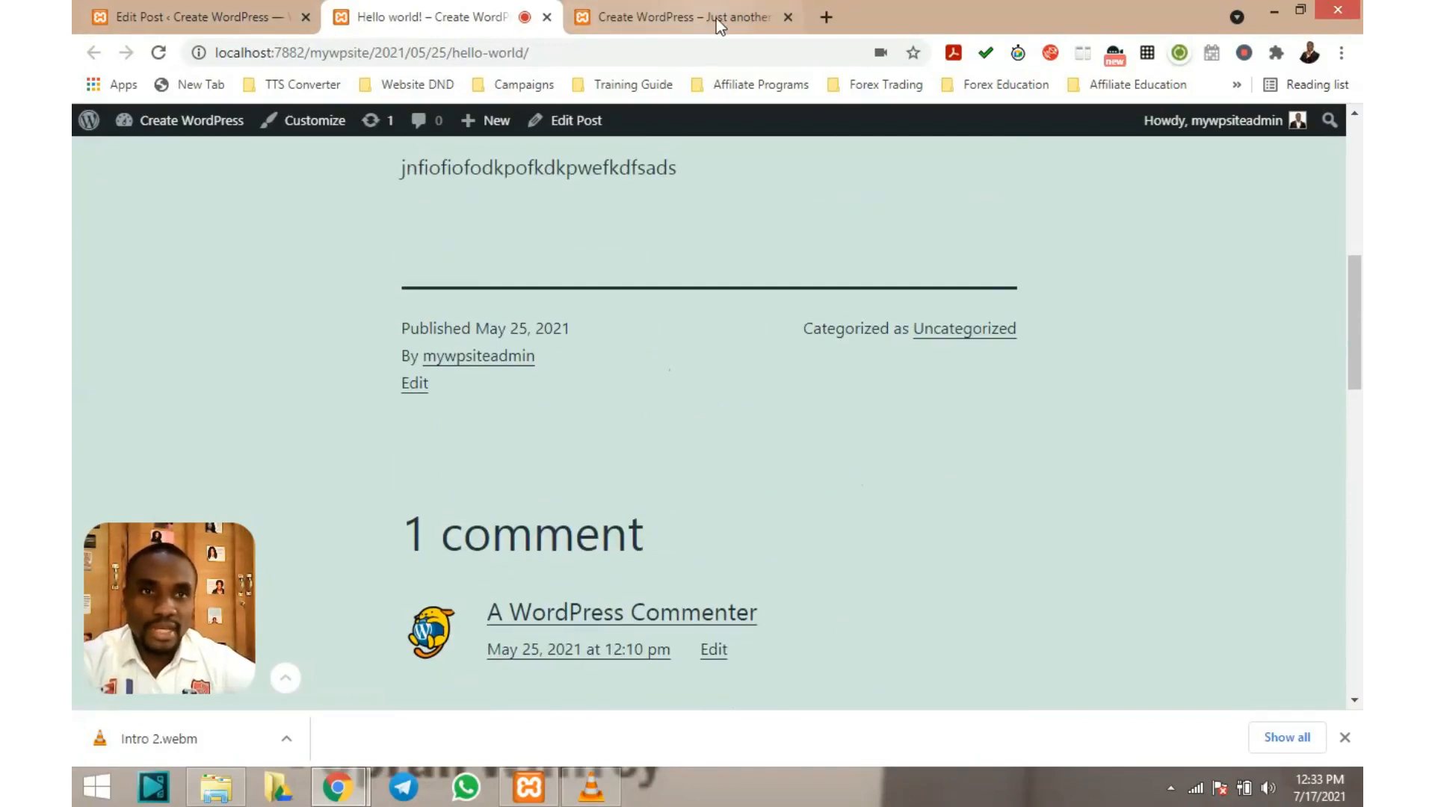
left_click(788, 16)
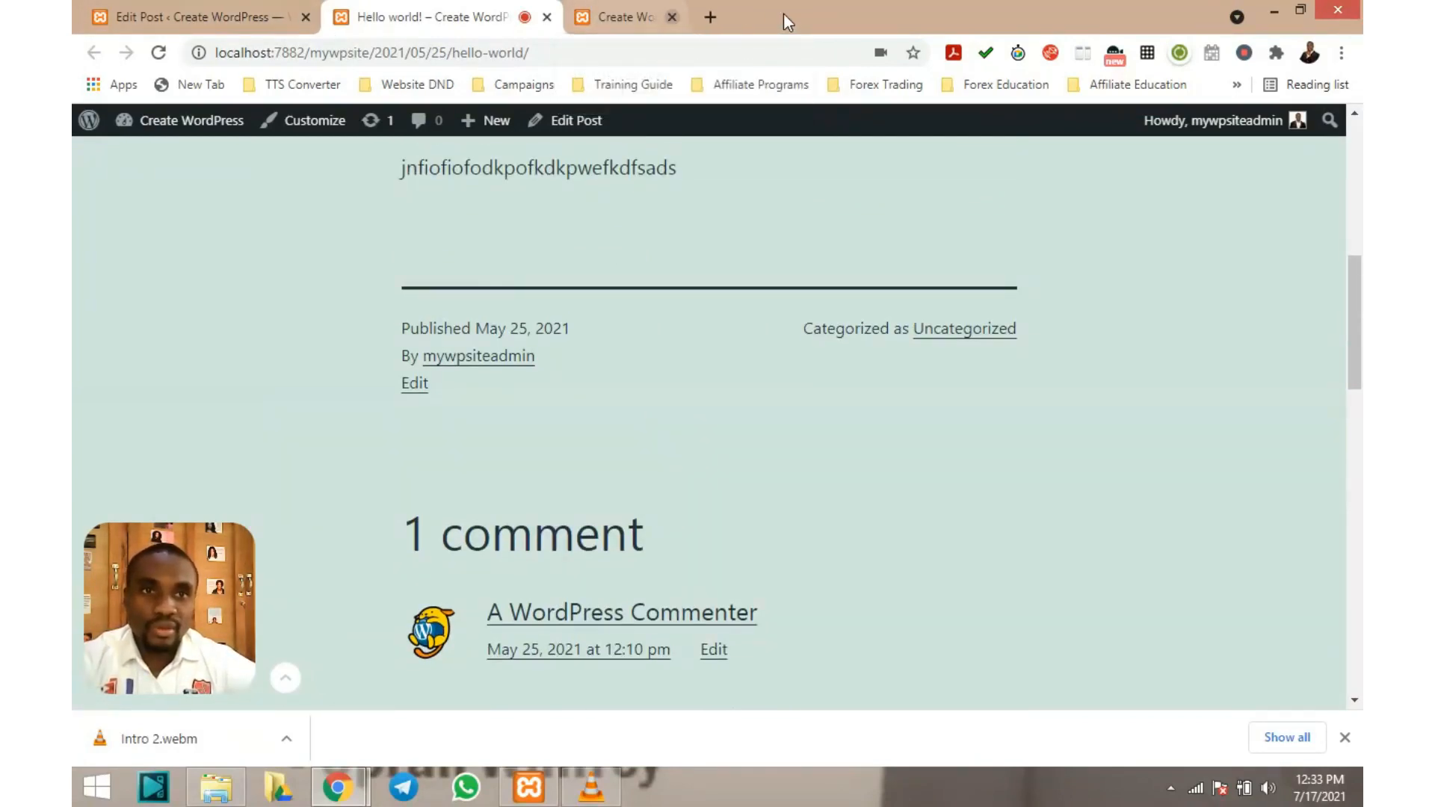
left_click(224, 20)
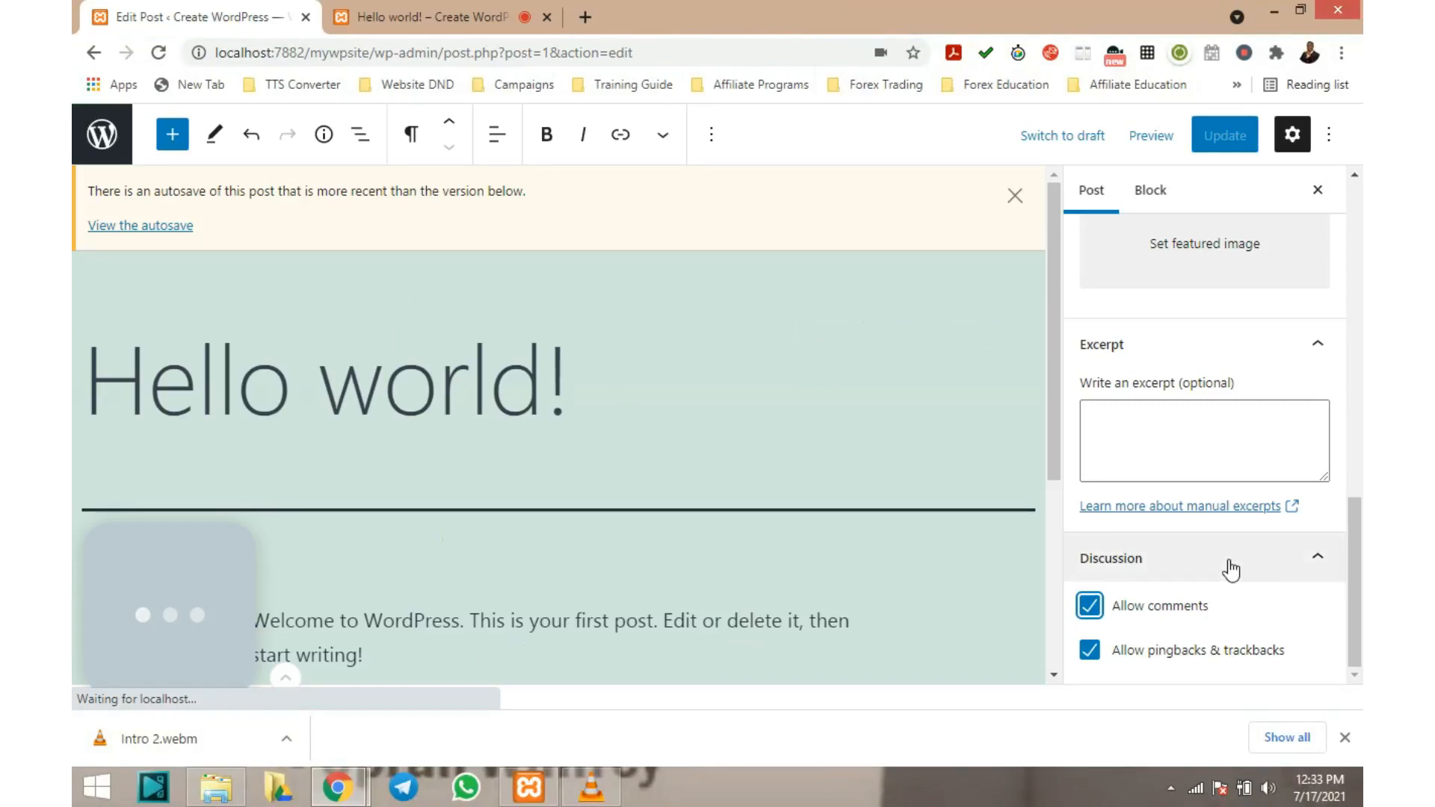
Turn off Allow comments on Hello world!, update the post, and show its live page
left_click(1096, 612)
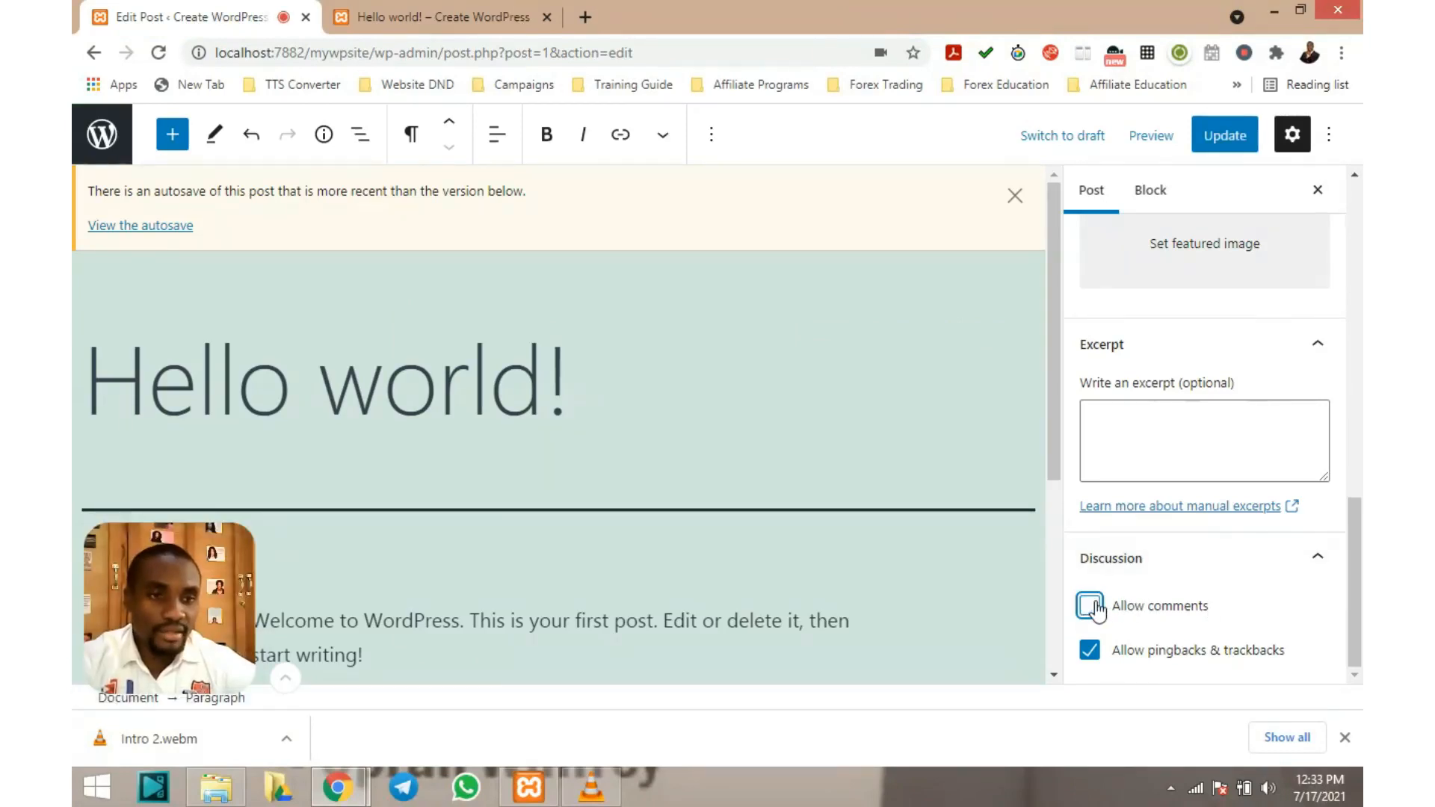
left_click(1232, 134)
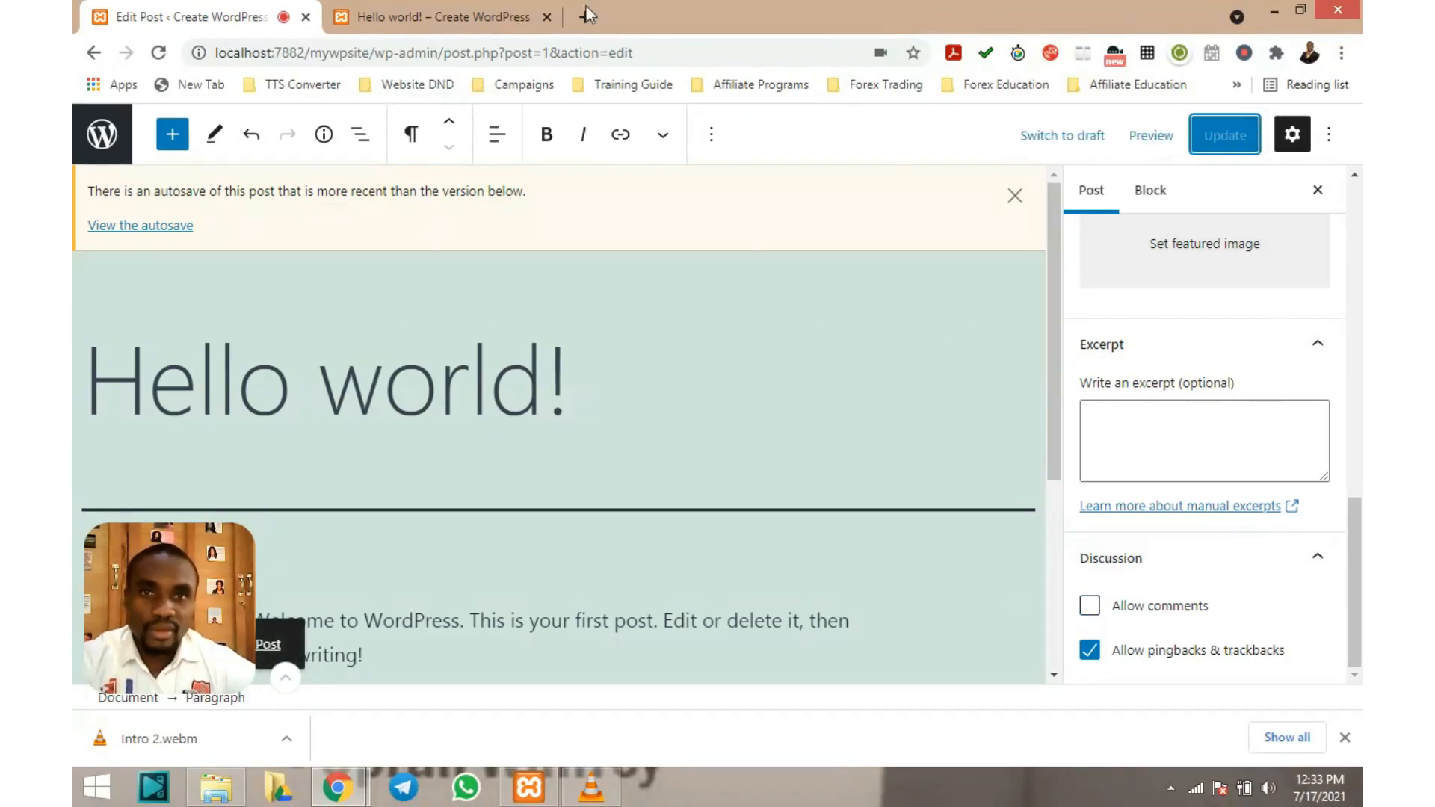
left_click(430, 16)
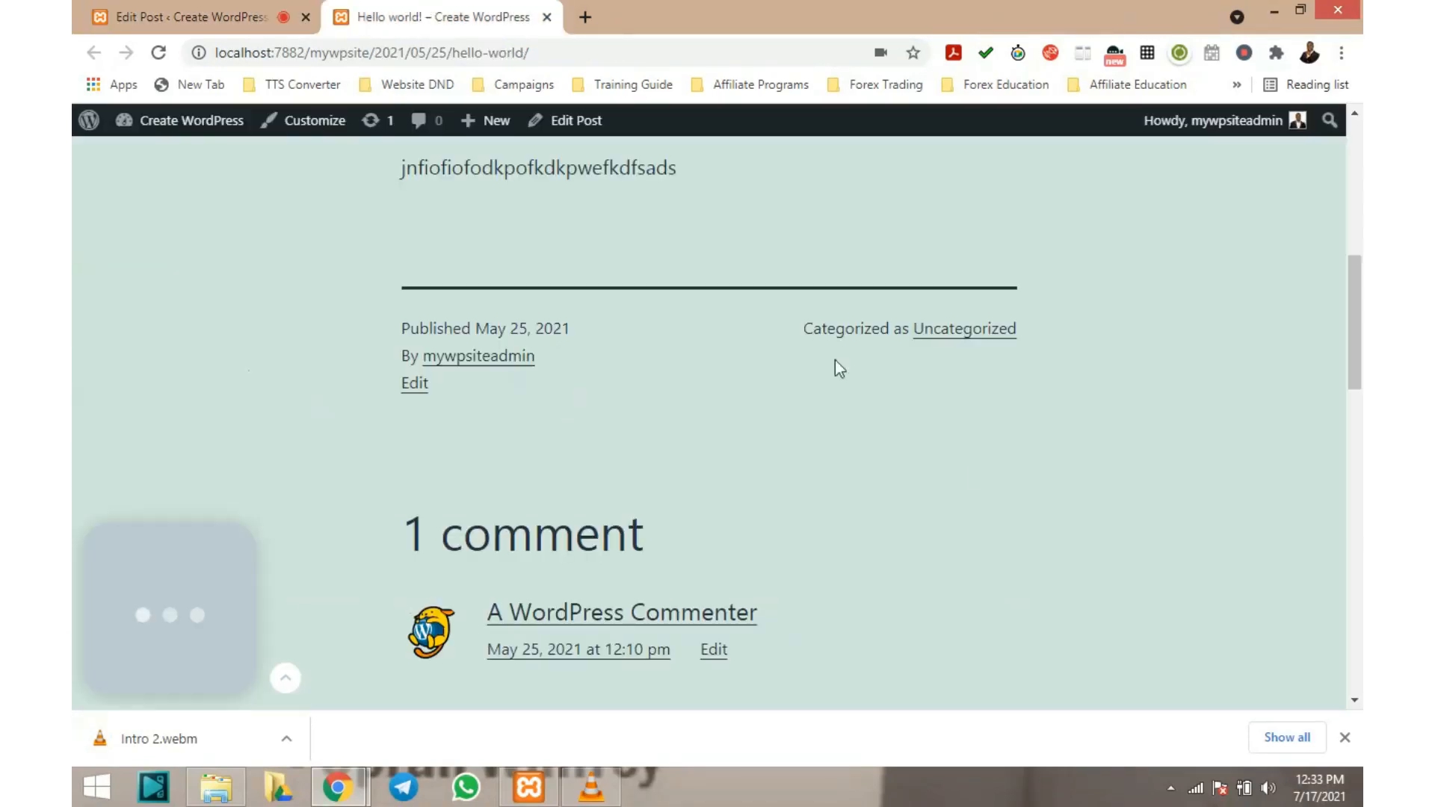
Reload the live post to confirm it reads 'Comments are closed.', then return to the editor
left_click(159, 53)
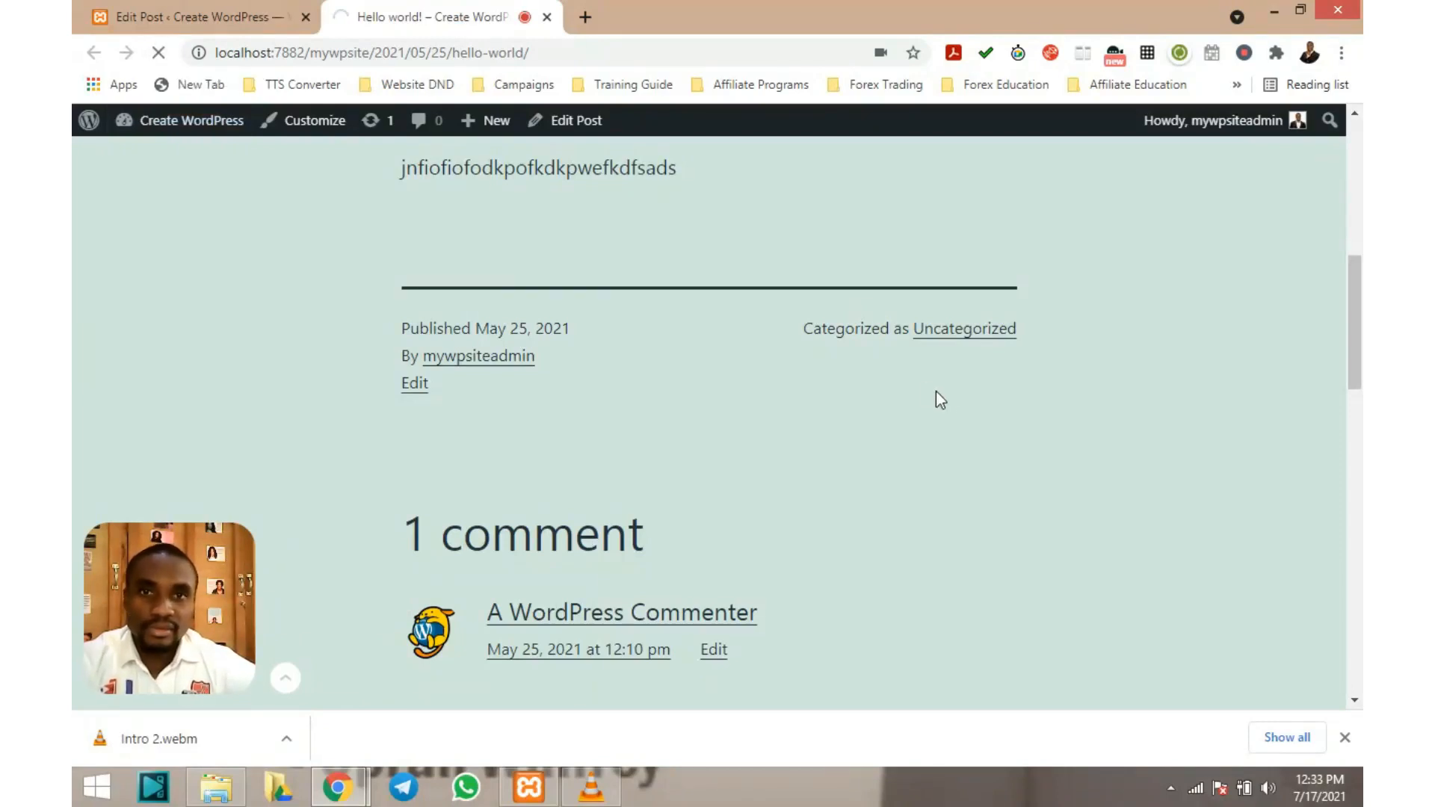
scroll(685, 370, "down", 5)
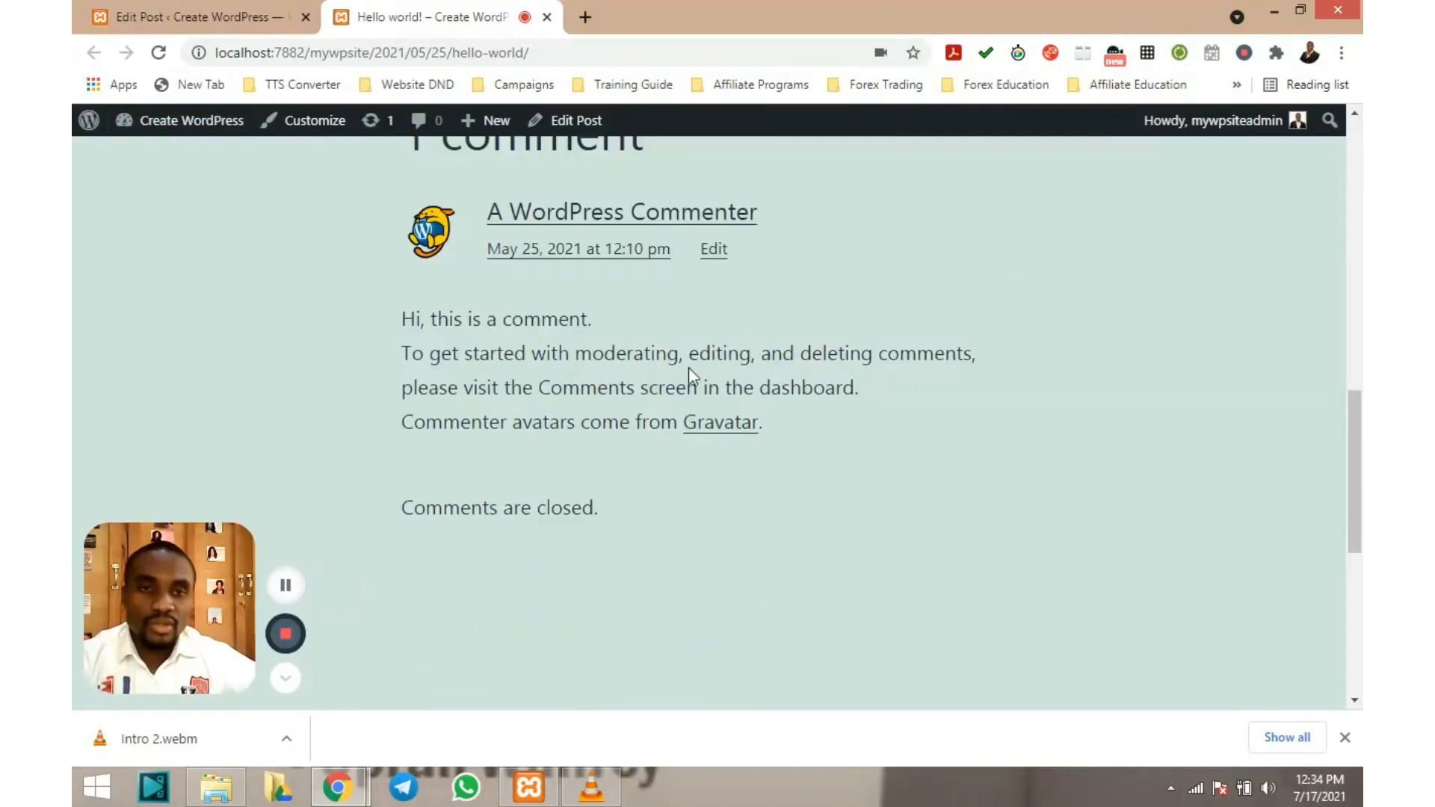
scroll(689, 367, "up", 3)
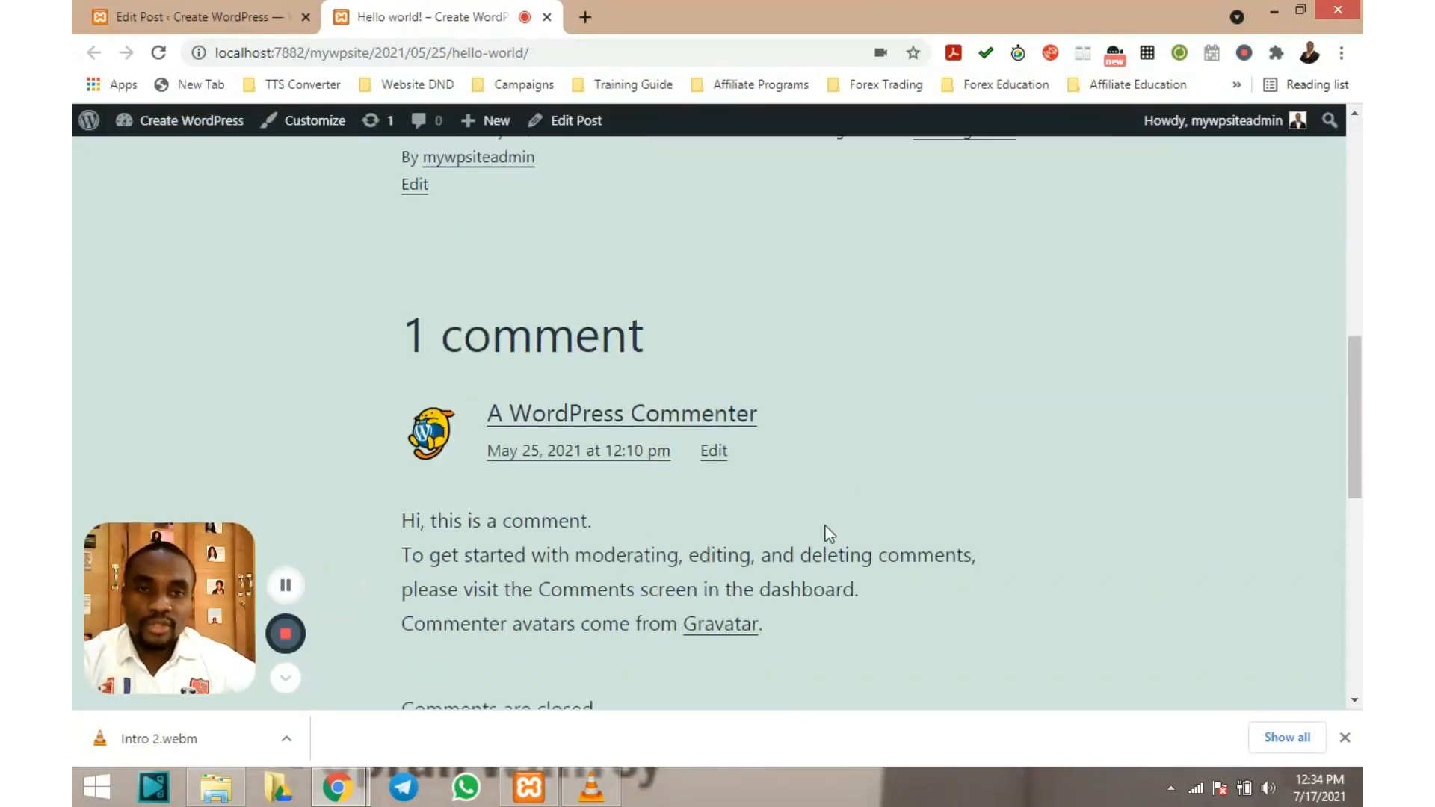
scroll(832, 491, "down", 4)
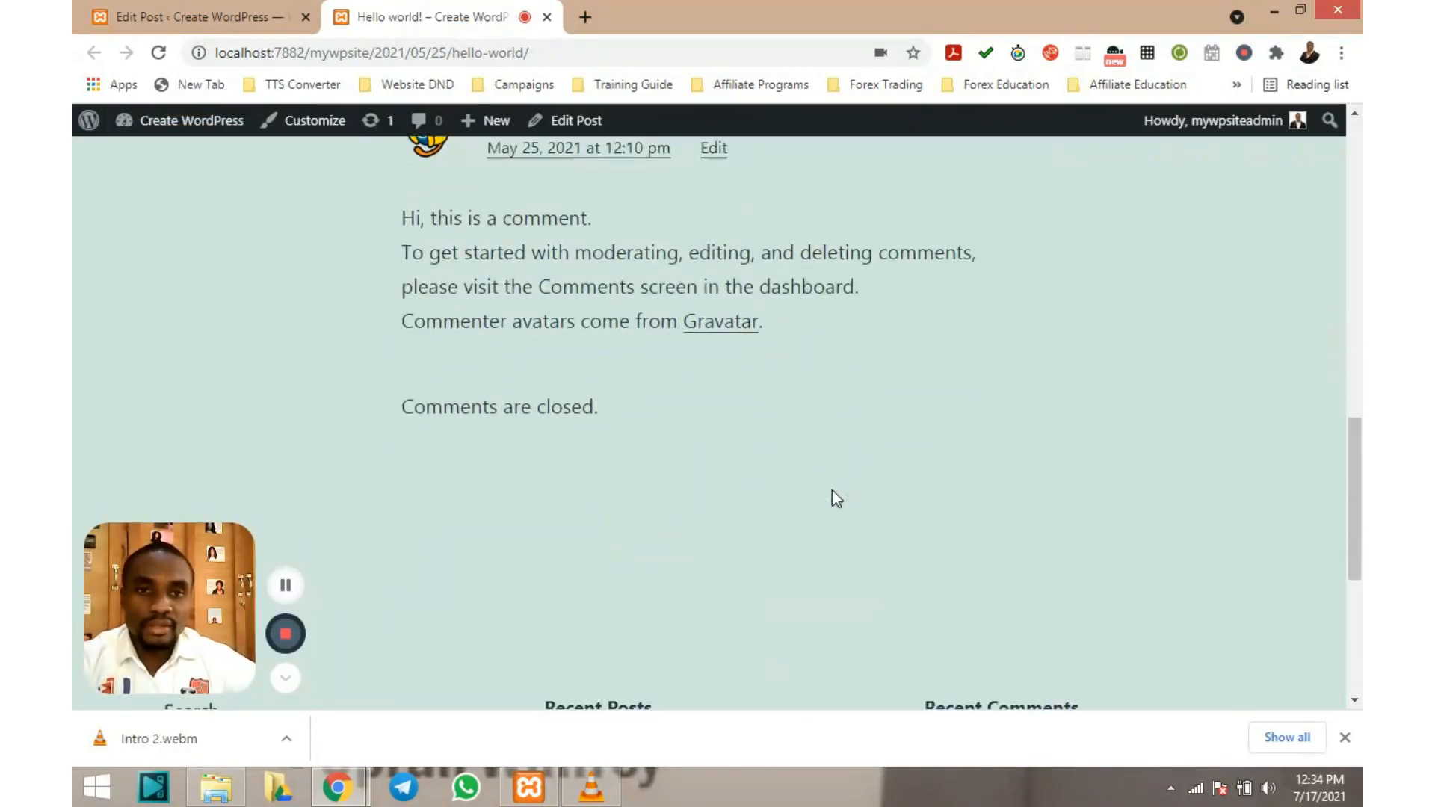
scroll(832, 491, "up", 4)
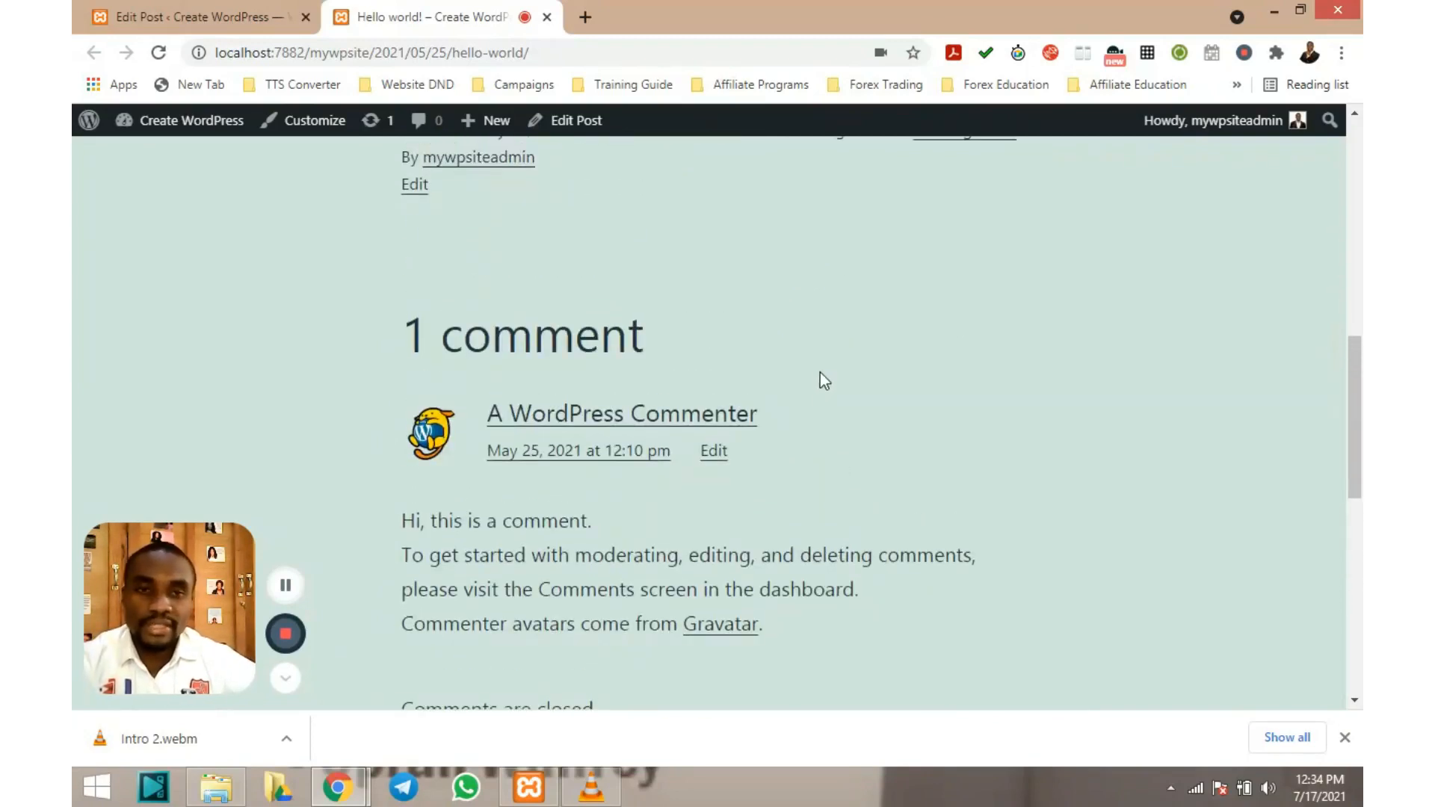
scroll(820, 374, "down", 3)
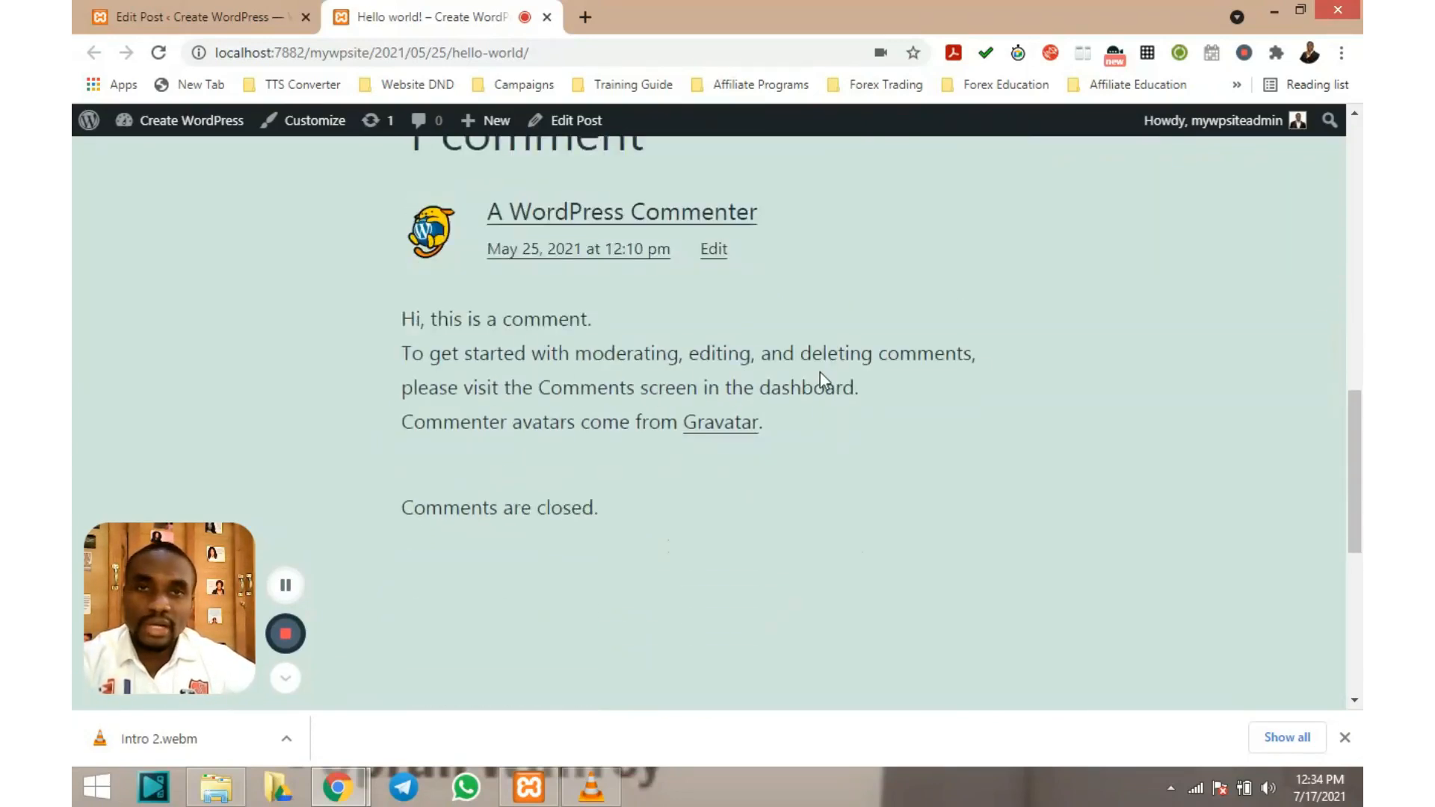
scroll(820, 372, "up", 3)
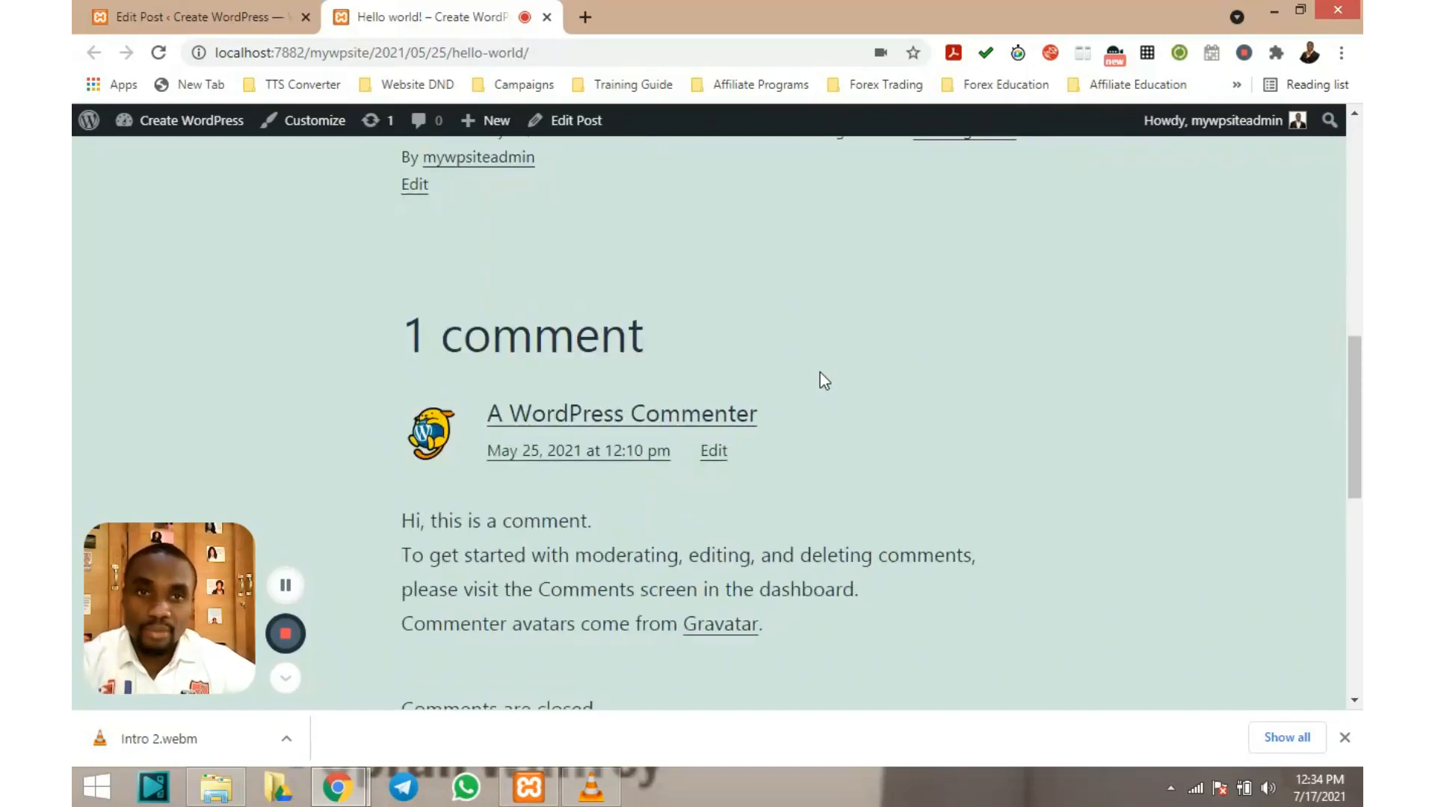
scroll(820, 373, "up", 6)
scroll(819, 372, "up", 4)
left_click(169, 16)
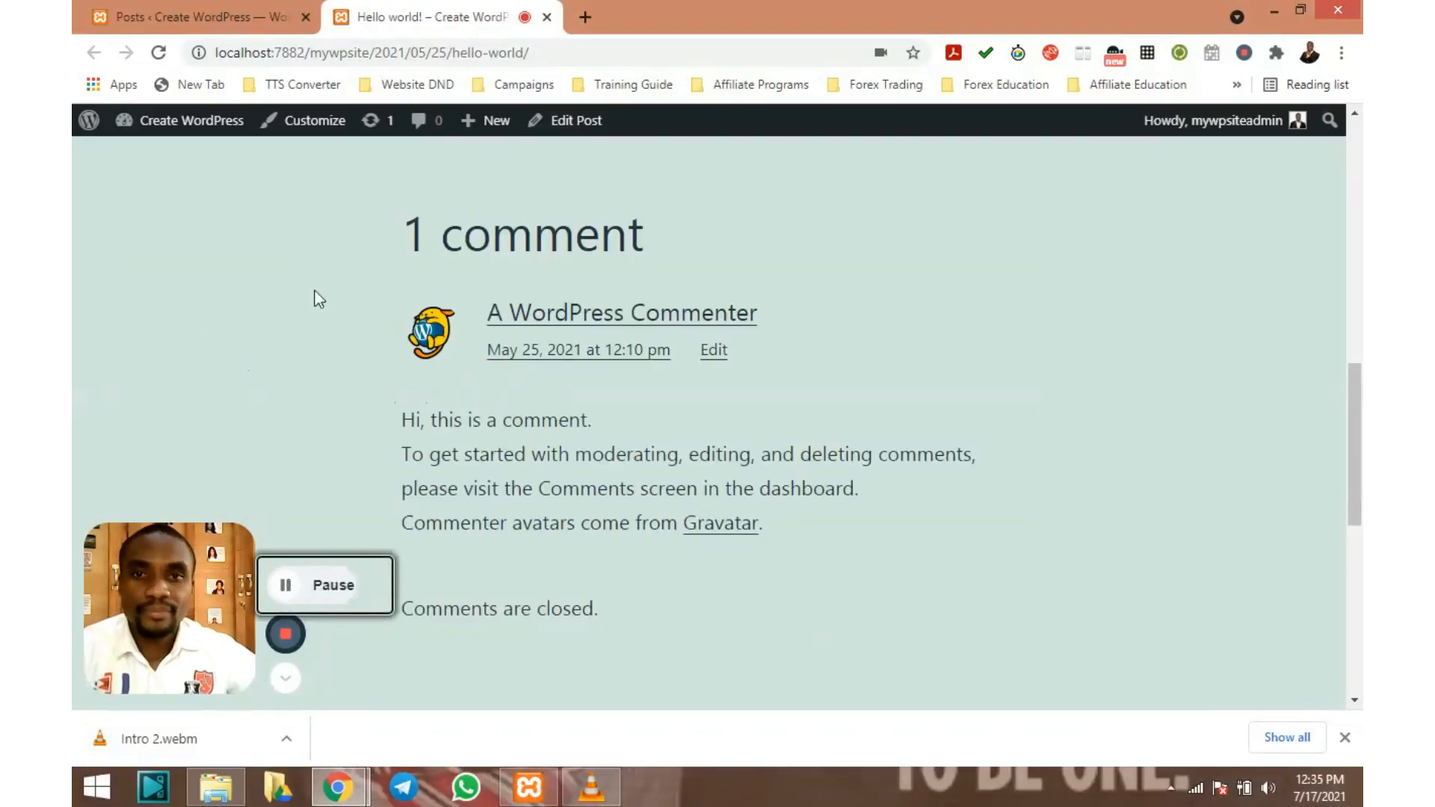
Trash Hello world! from the Posts list, then undo so it is restored
left_click(182, 14)
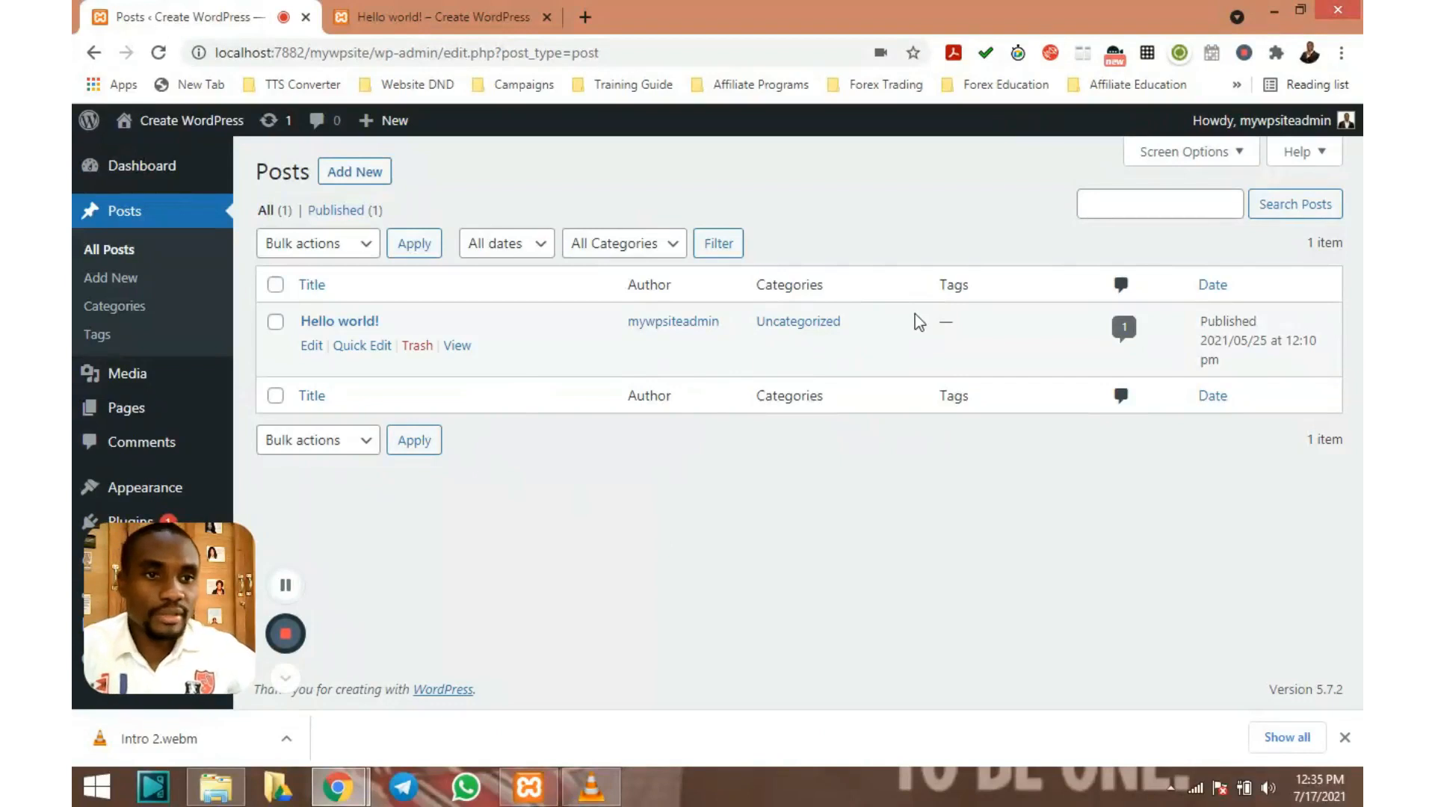
left_click(418, 346)
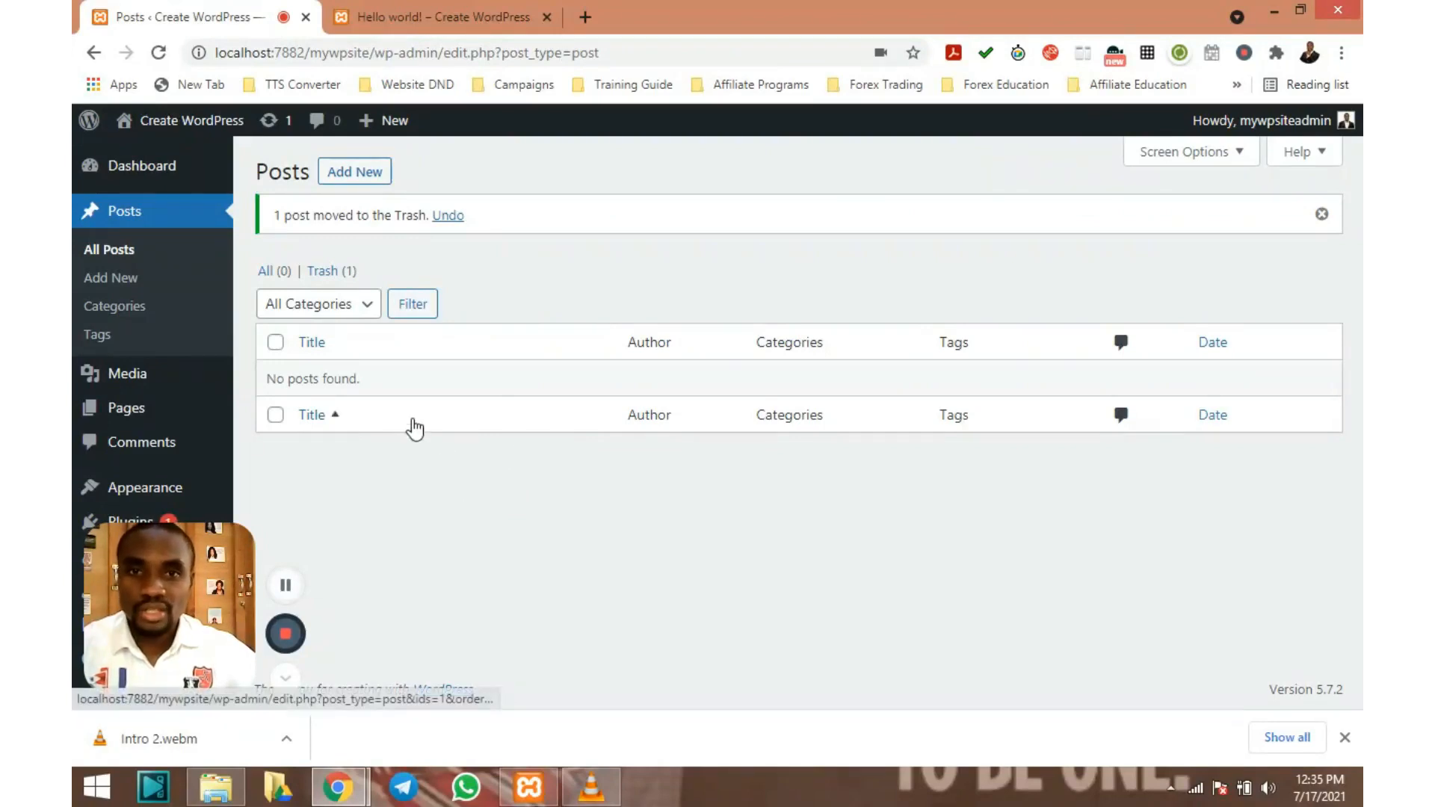
left_click(451, 219)
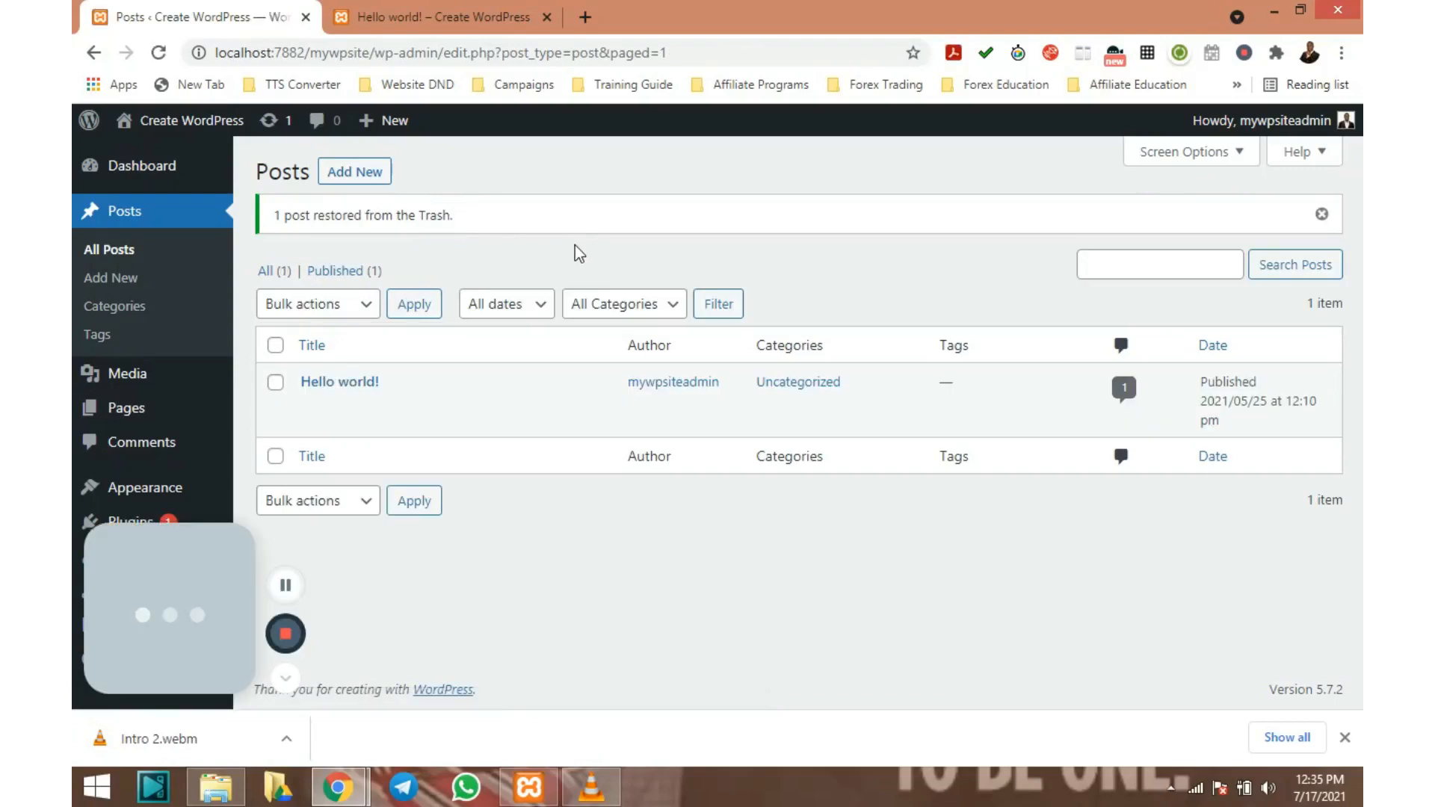
mouse_move(370, 393)
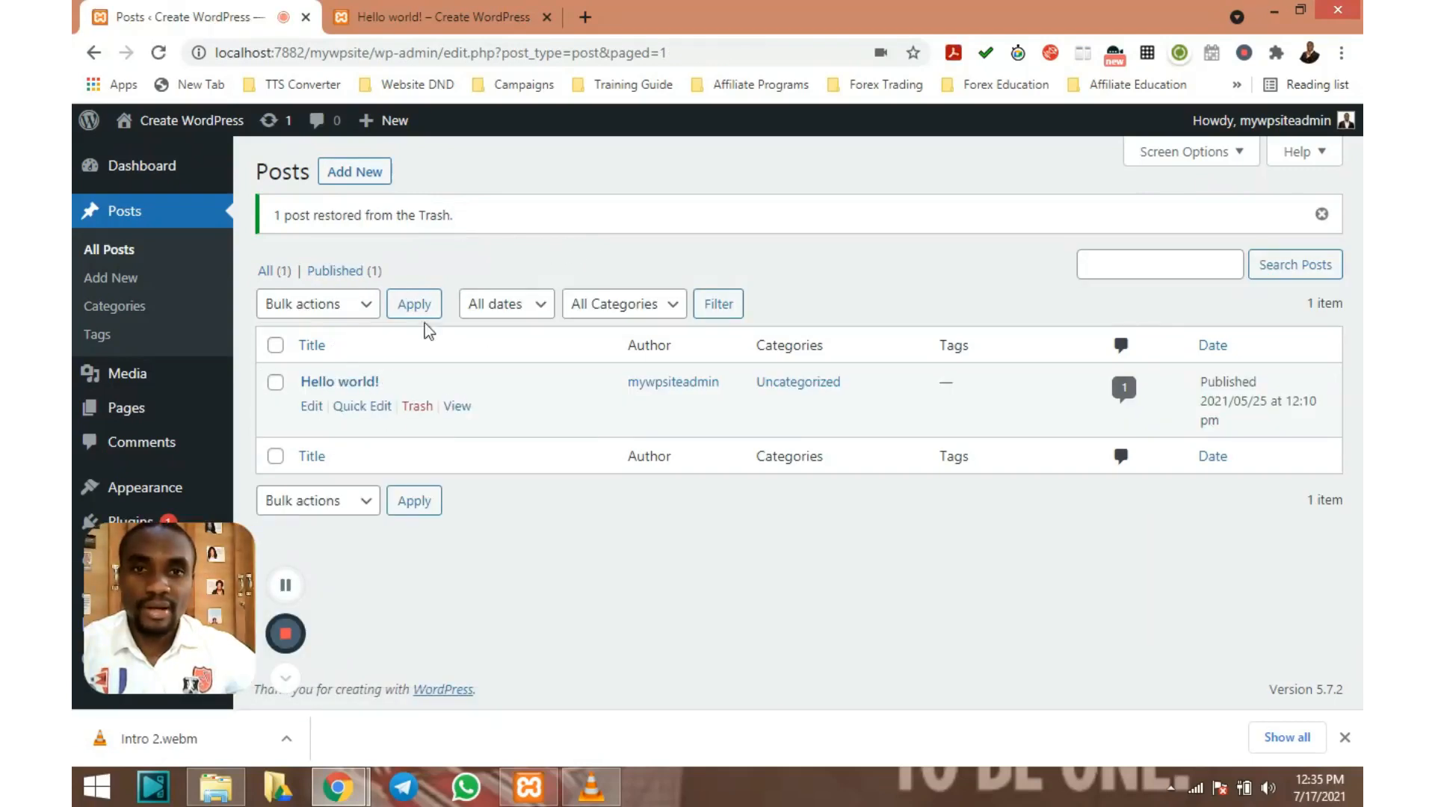
Trash the Hello world! post again, then restore it from the Trash (1) view as a draft
left_click(414, 410)
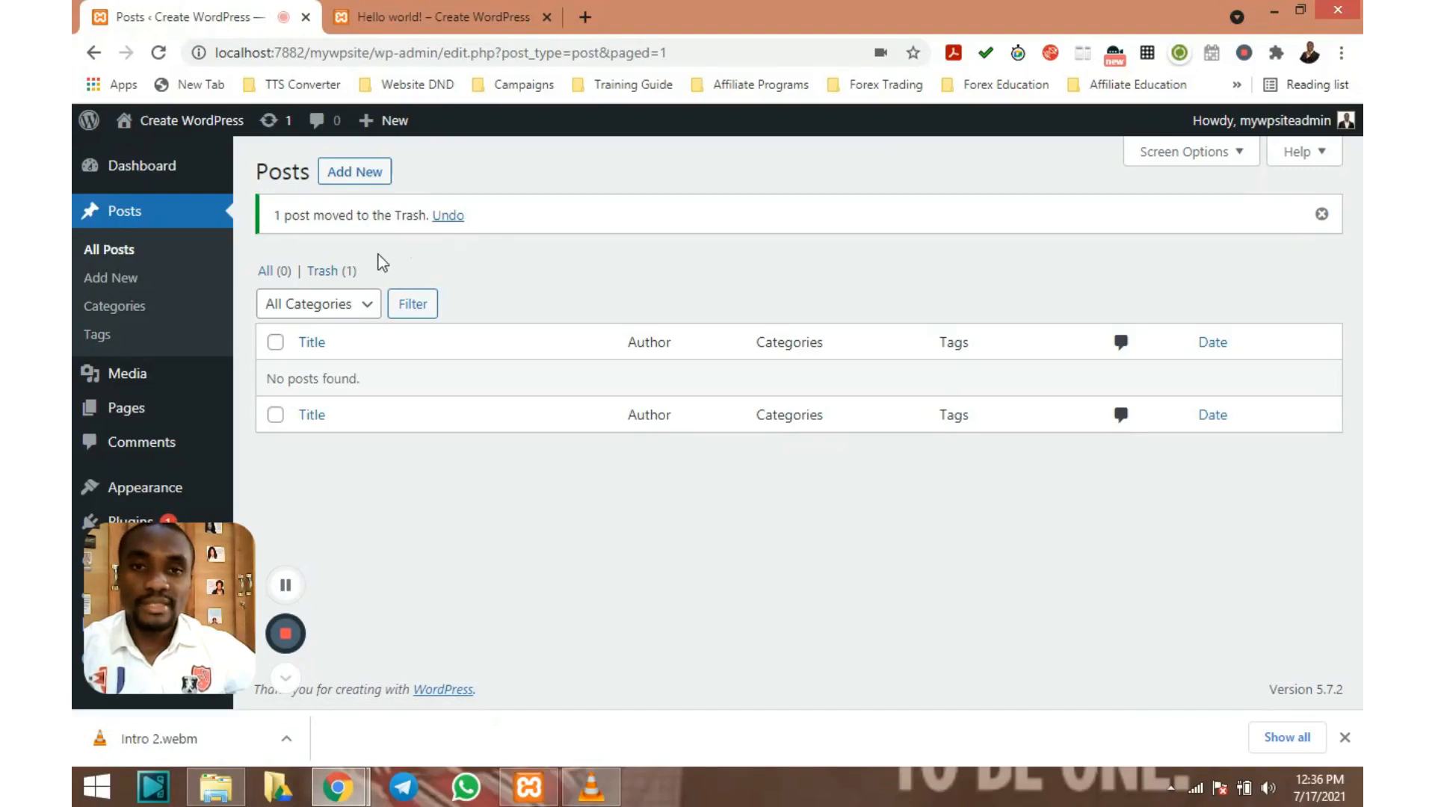
left_click(322, 272)
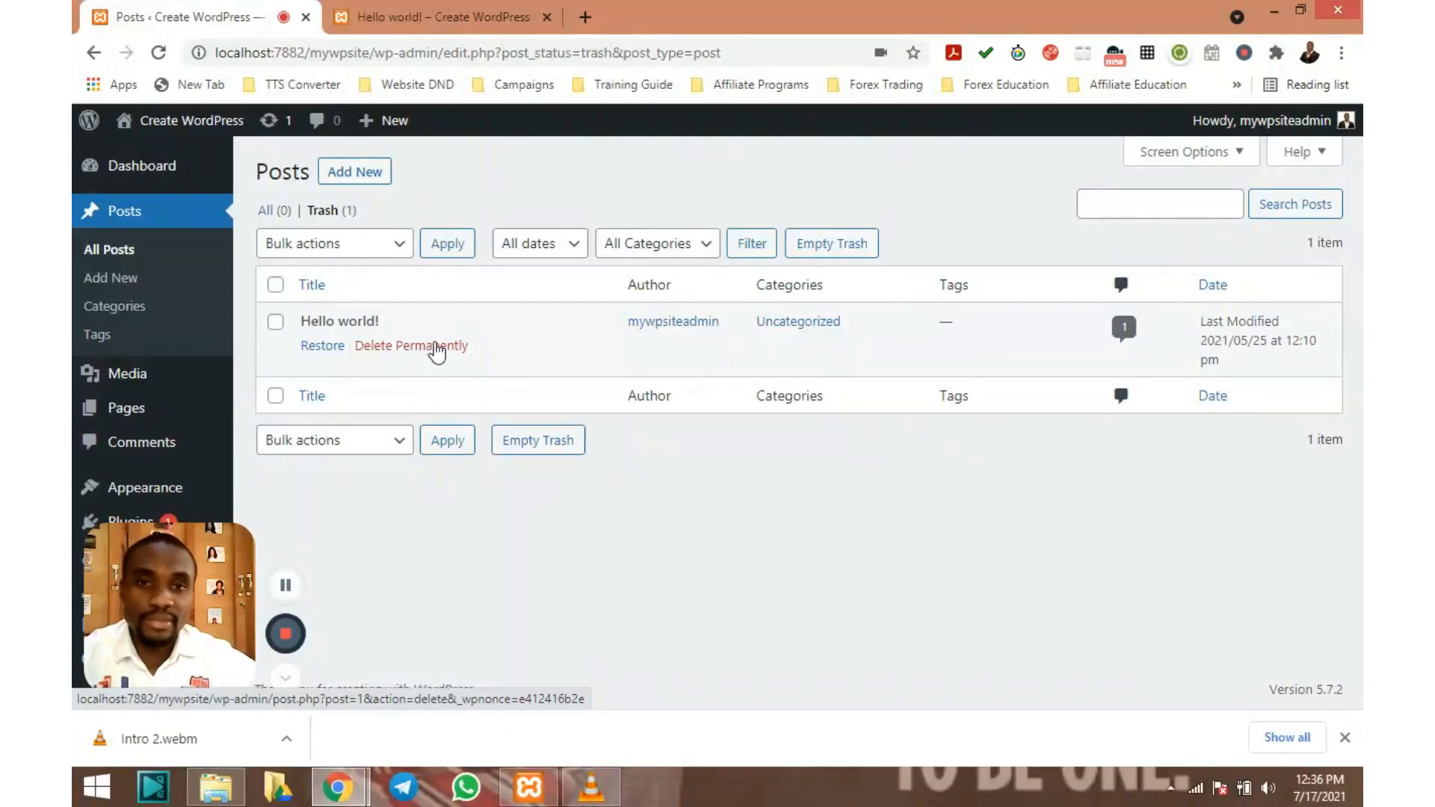
left_click(324, 346)
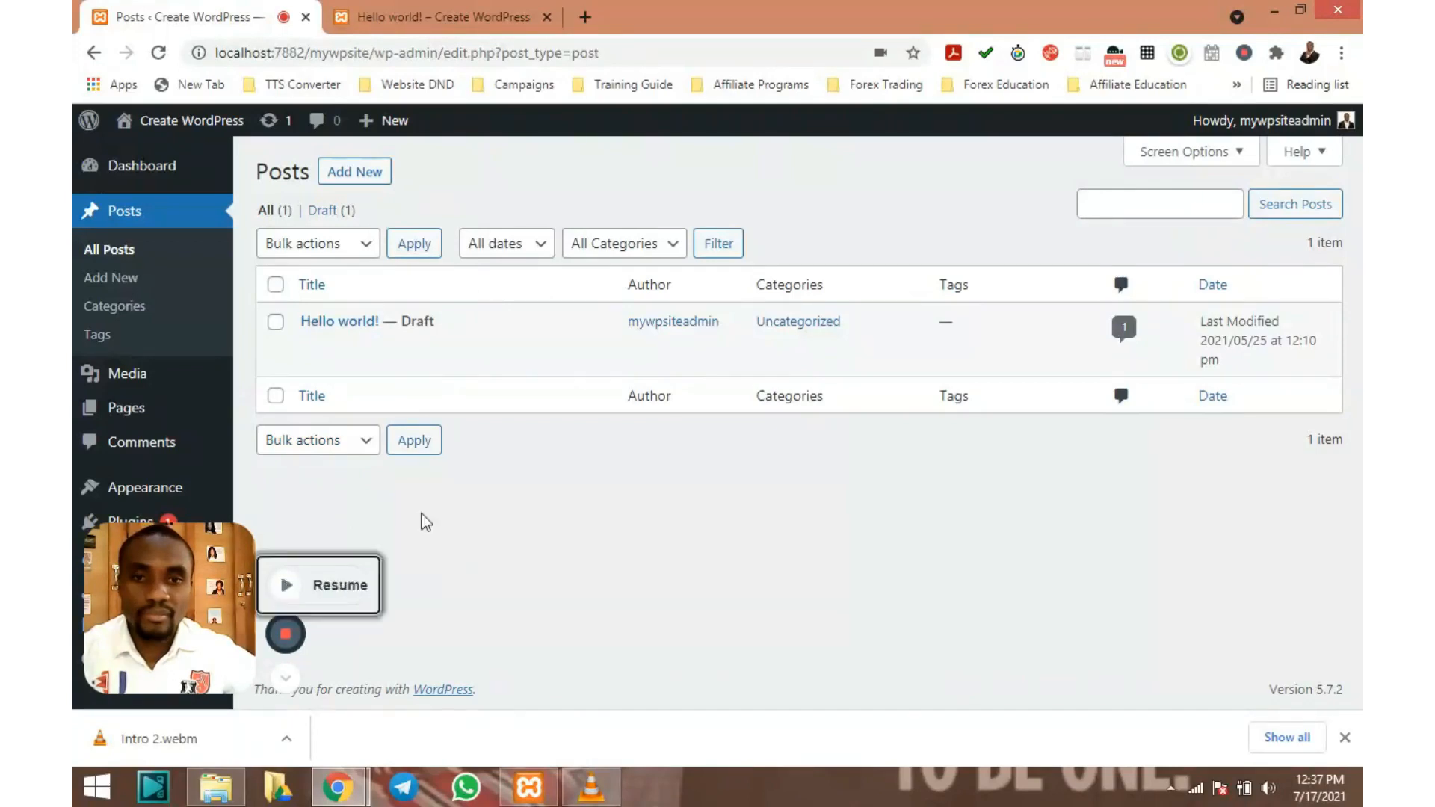
Go to Posts > Categories and enter 'new cat' as the new category's name
left_click(286, 678)
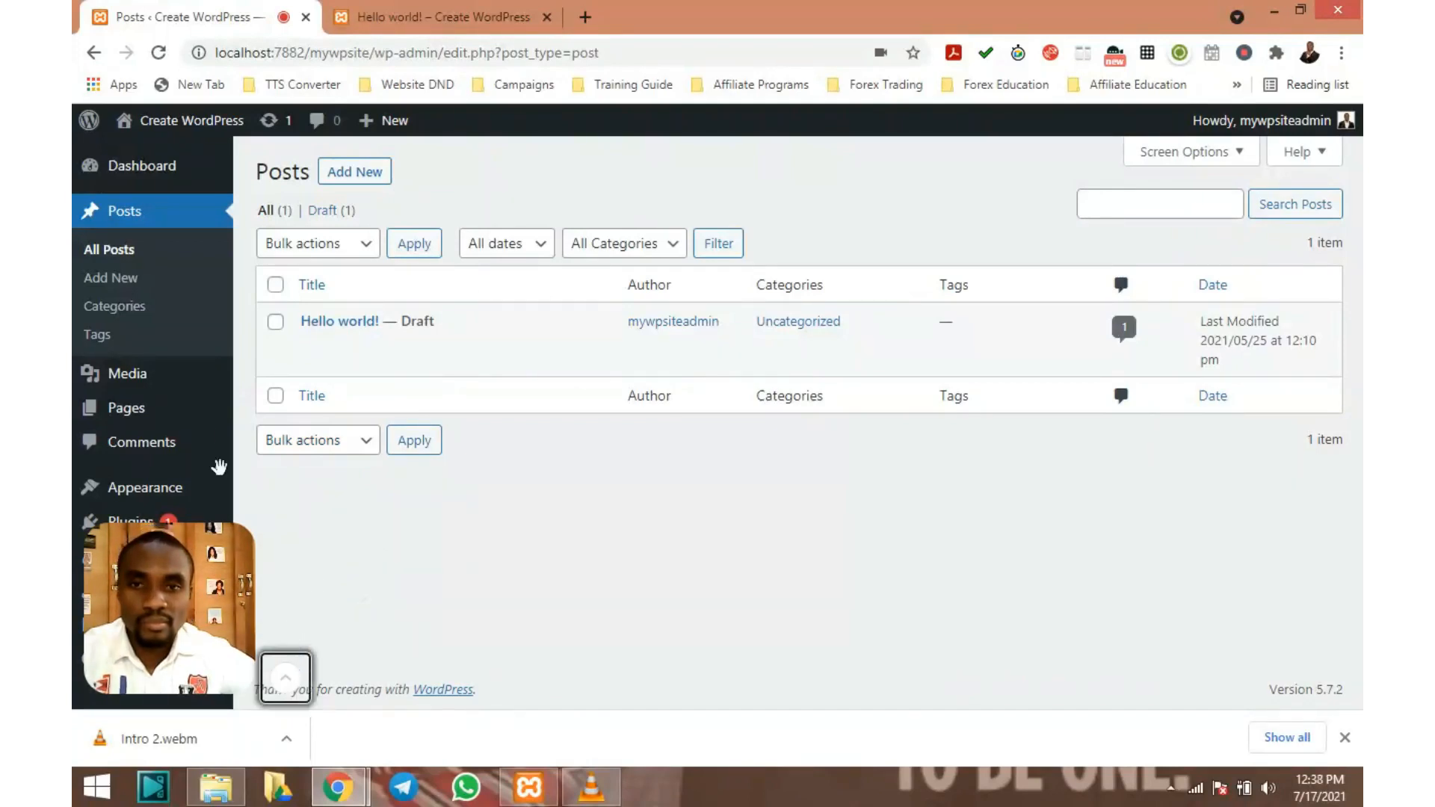
left_click(120, 307)
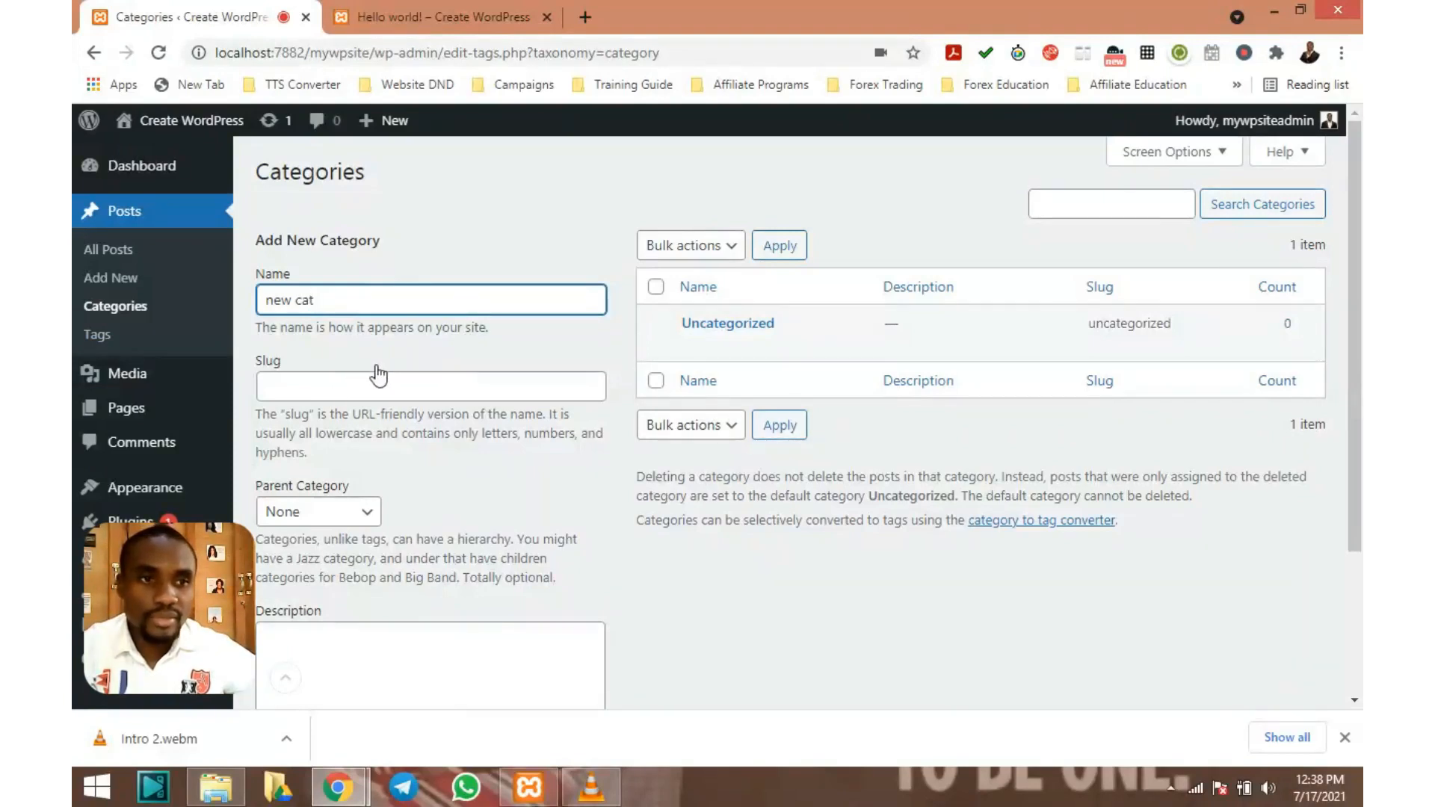
Enter 'new c' in the Slug field and add the category, listed as 'new cat' with slug new-cat
left_click(347, 388)
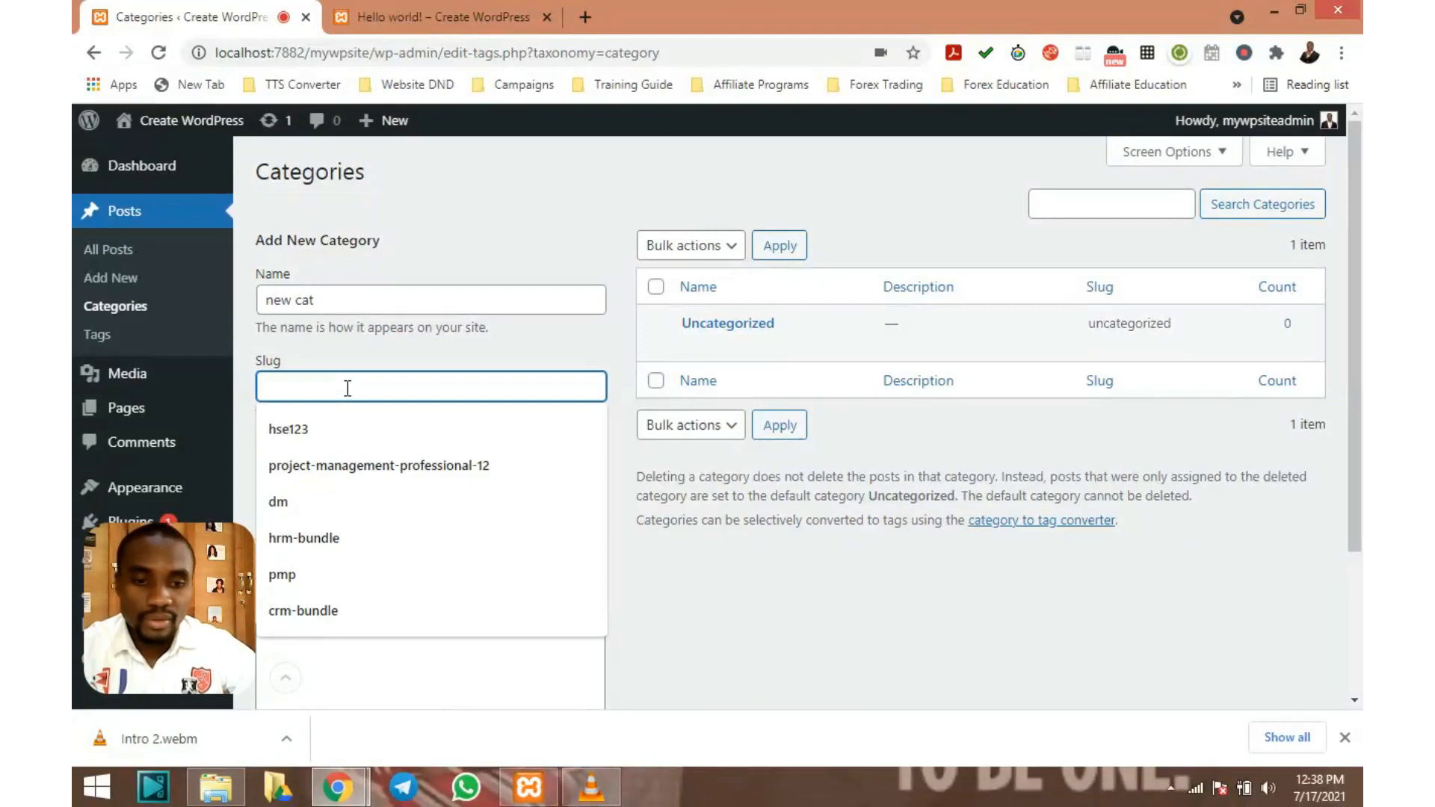
type("new cat")
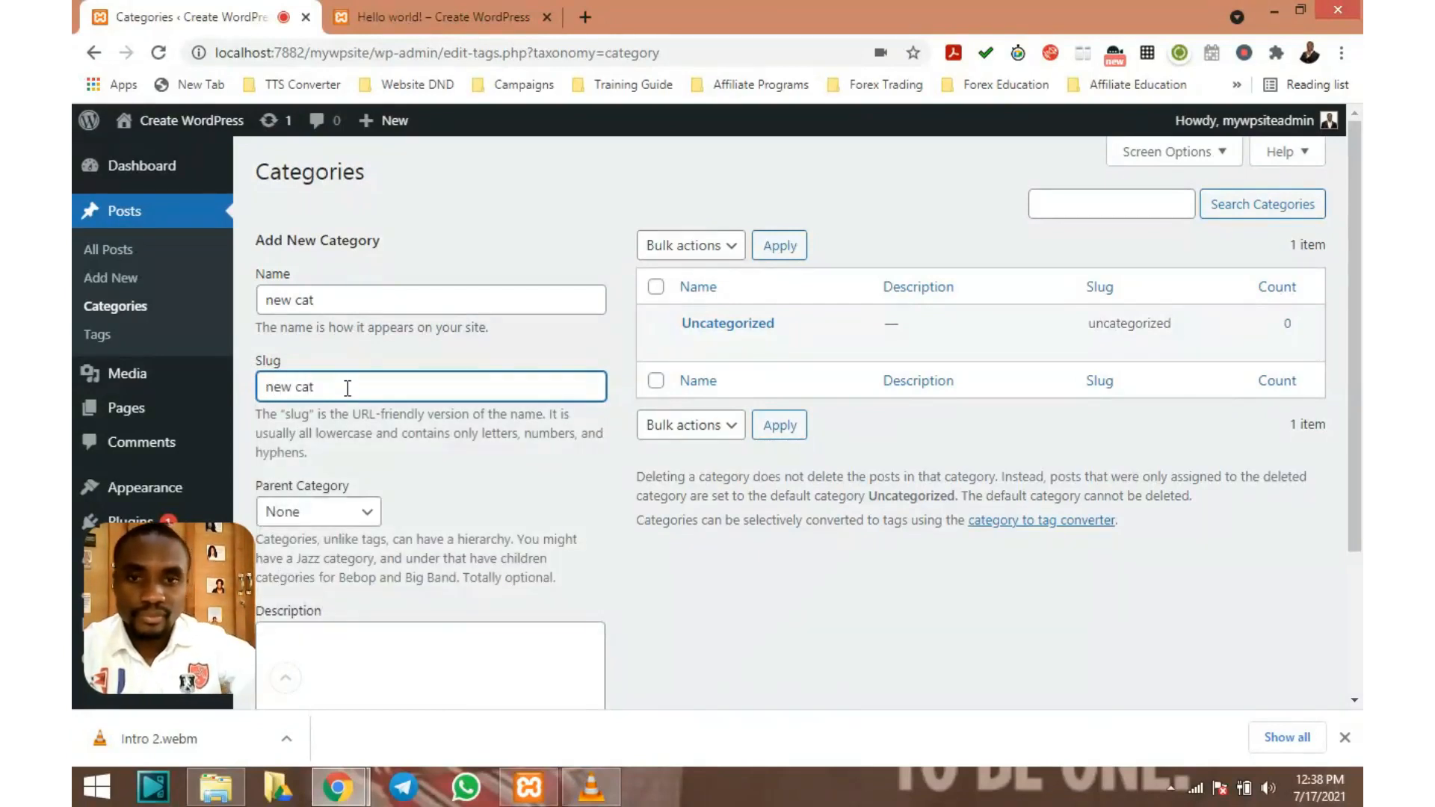
scroll(440, 463, "down", 3)
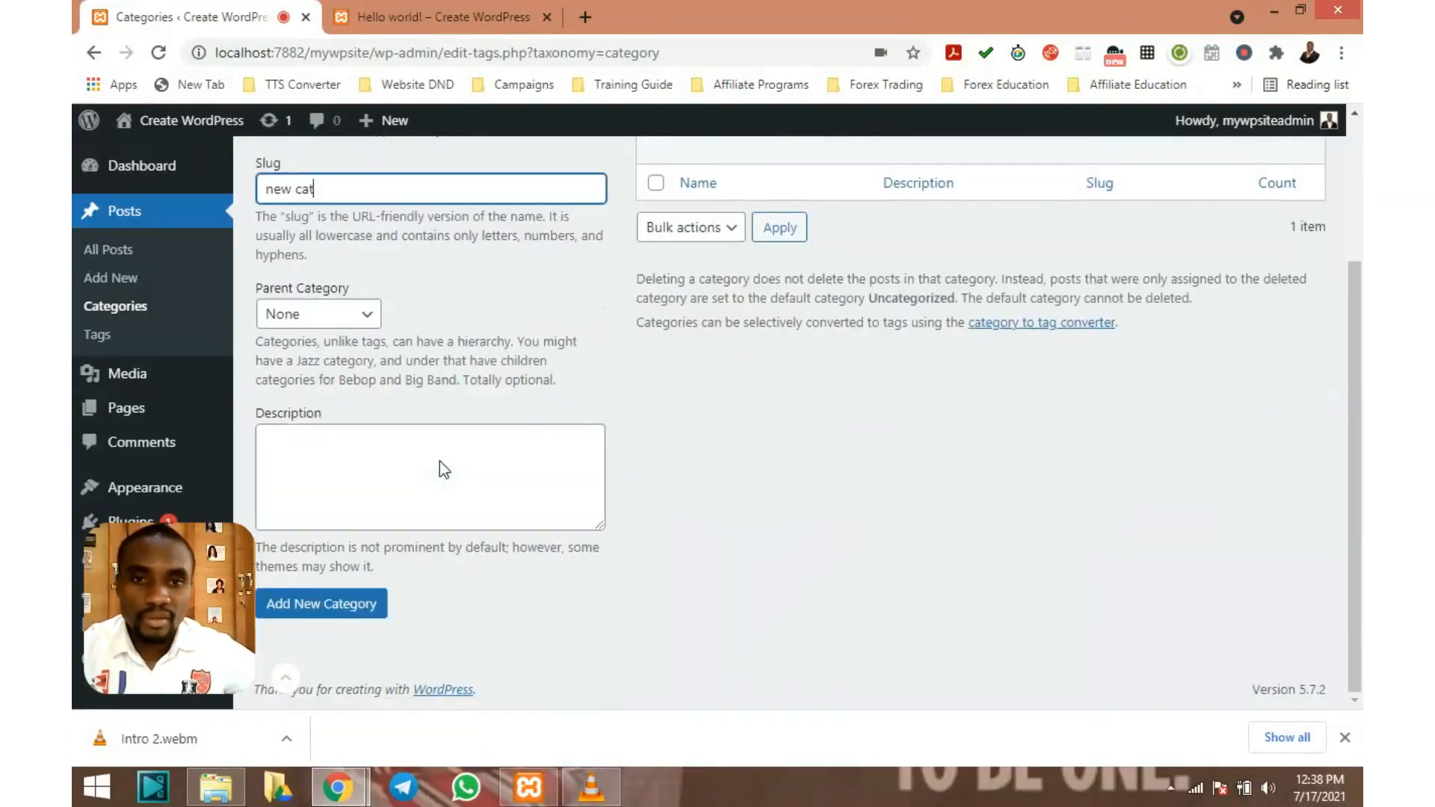
scroll(417, 454, "up", 3)
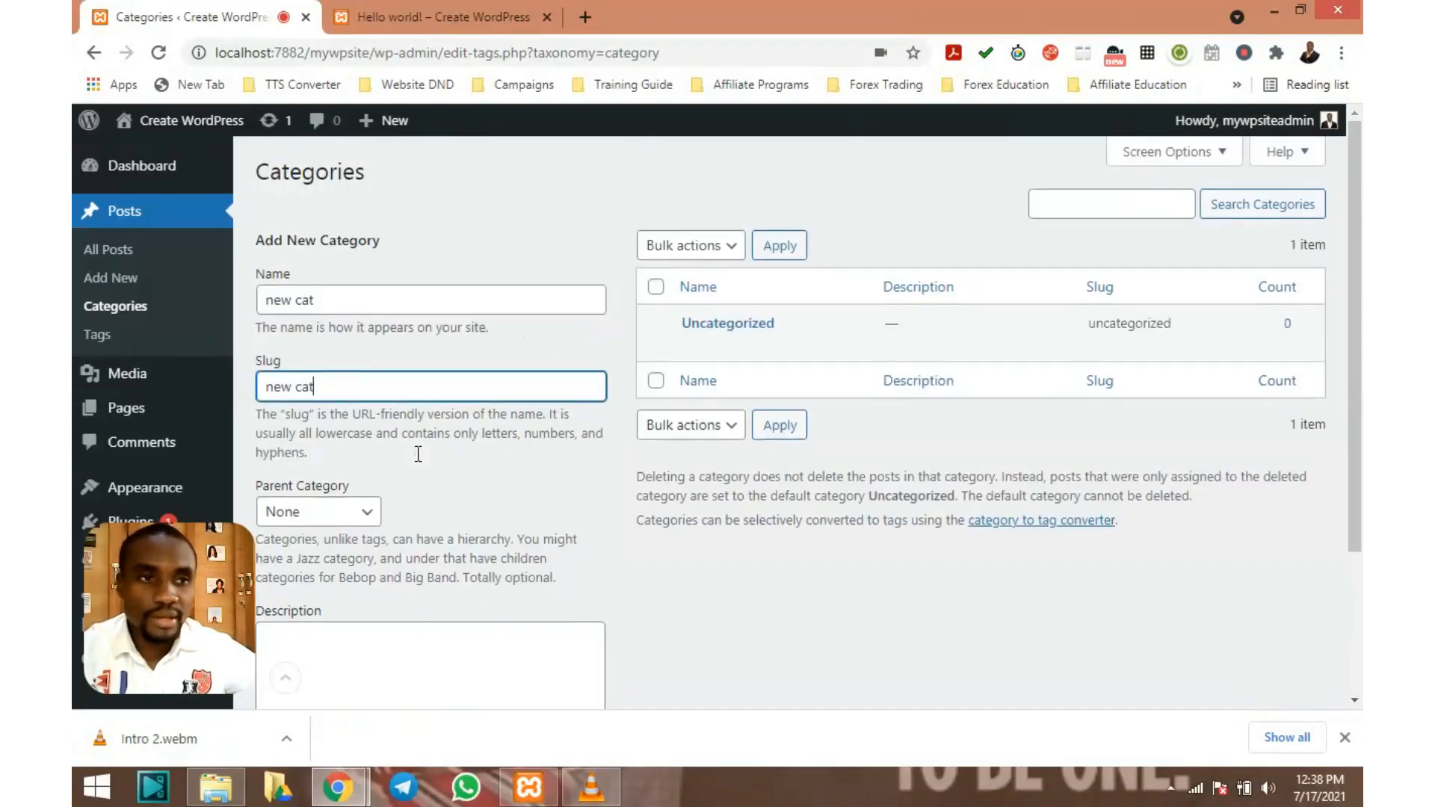
scroll(418, 454, "down", 3)
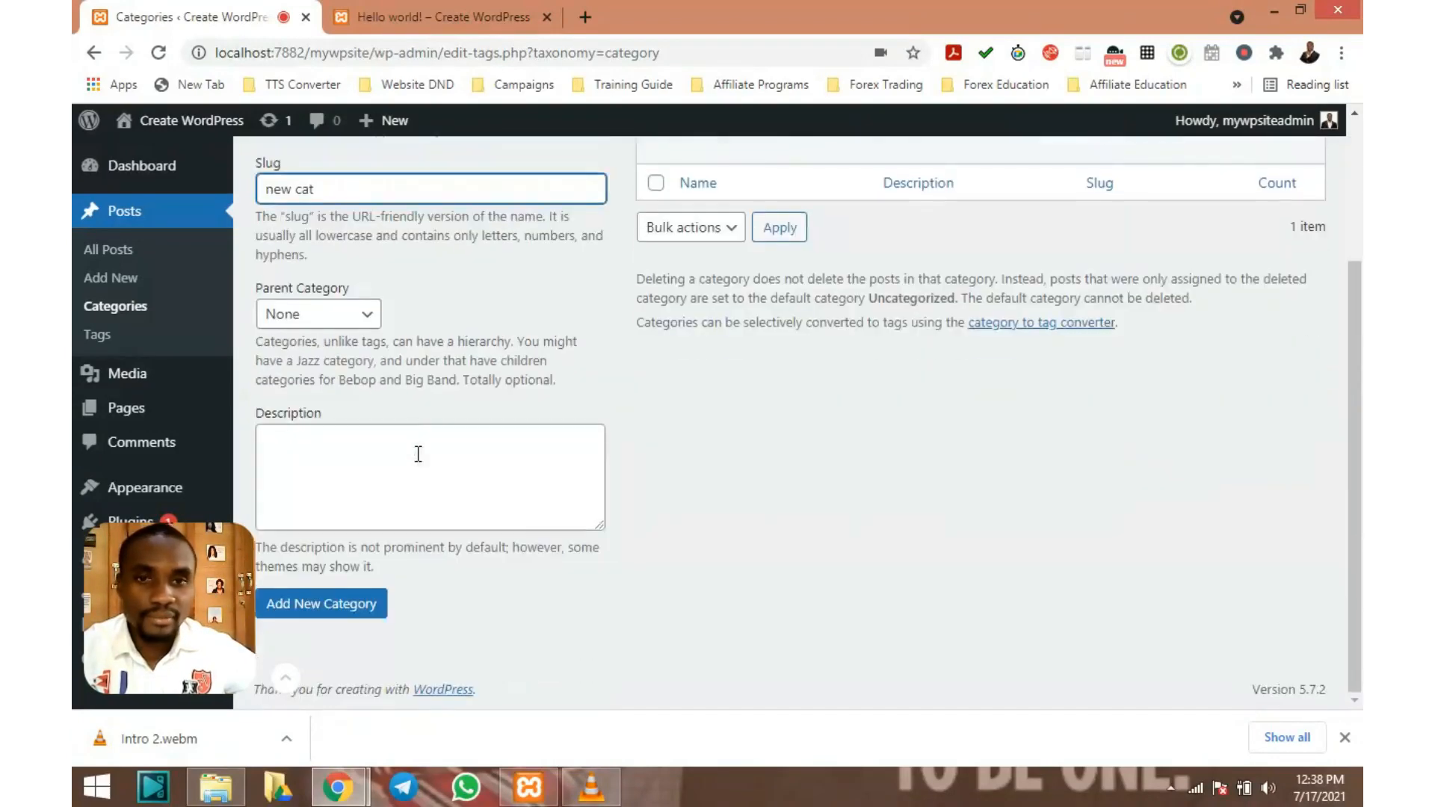
left_click(353, 607)
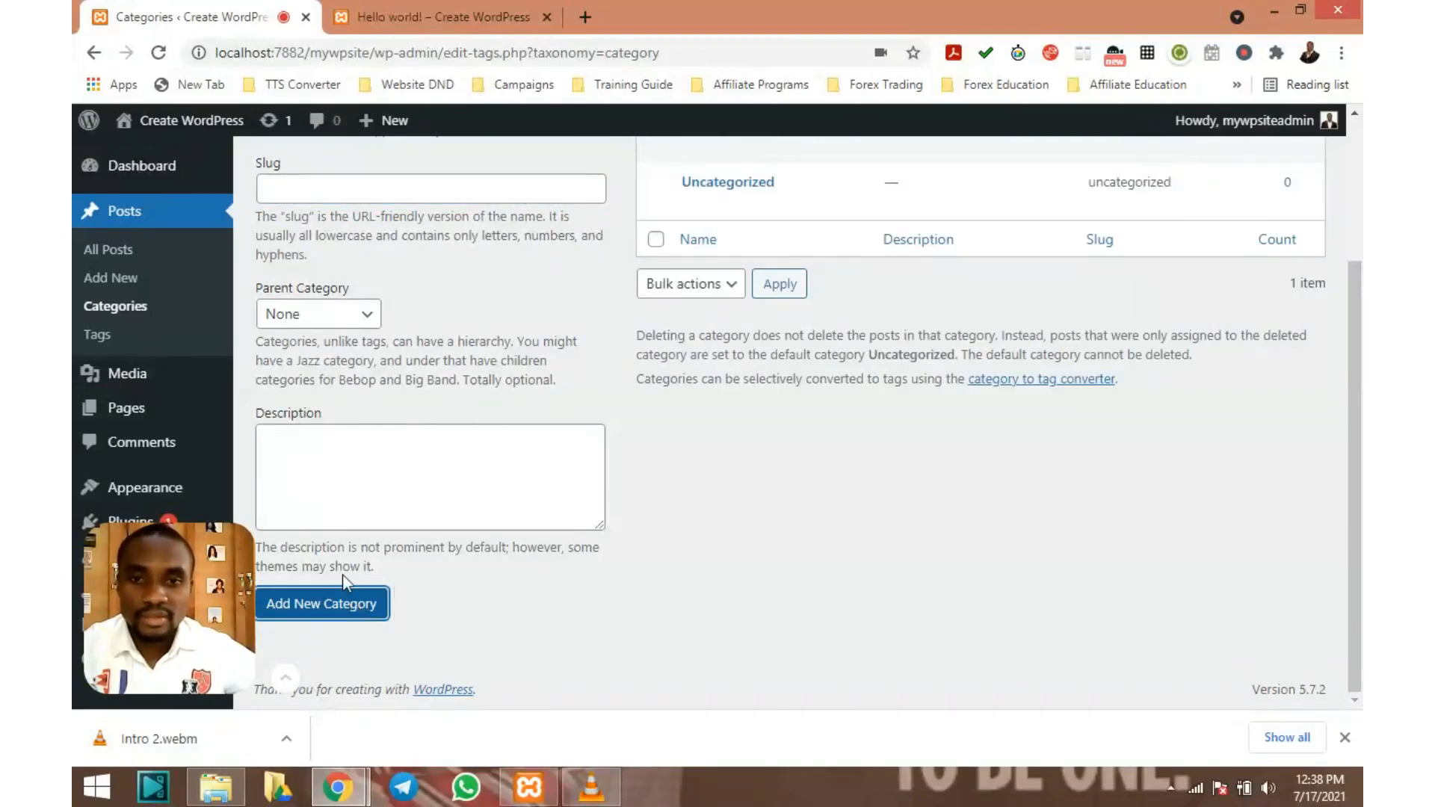
scroll(344, 581, "up", 3)
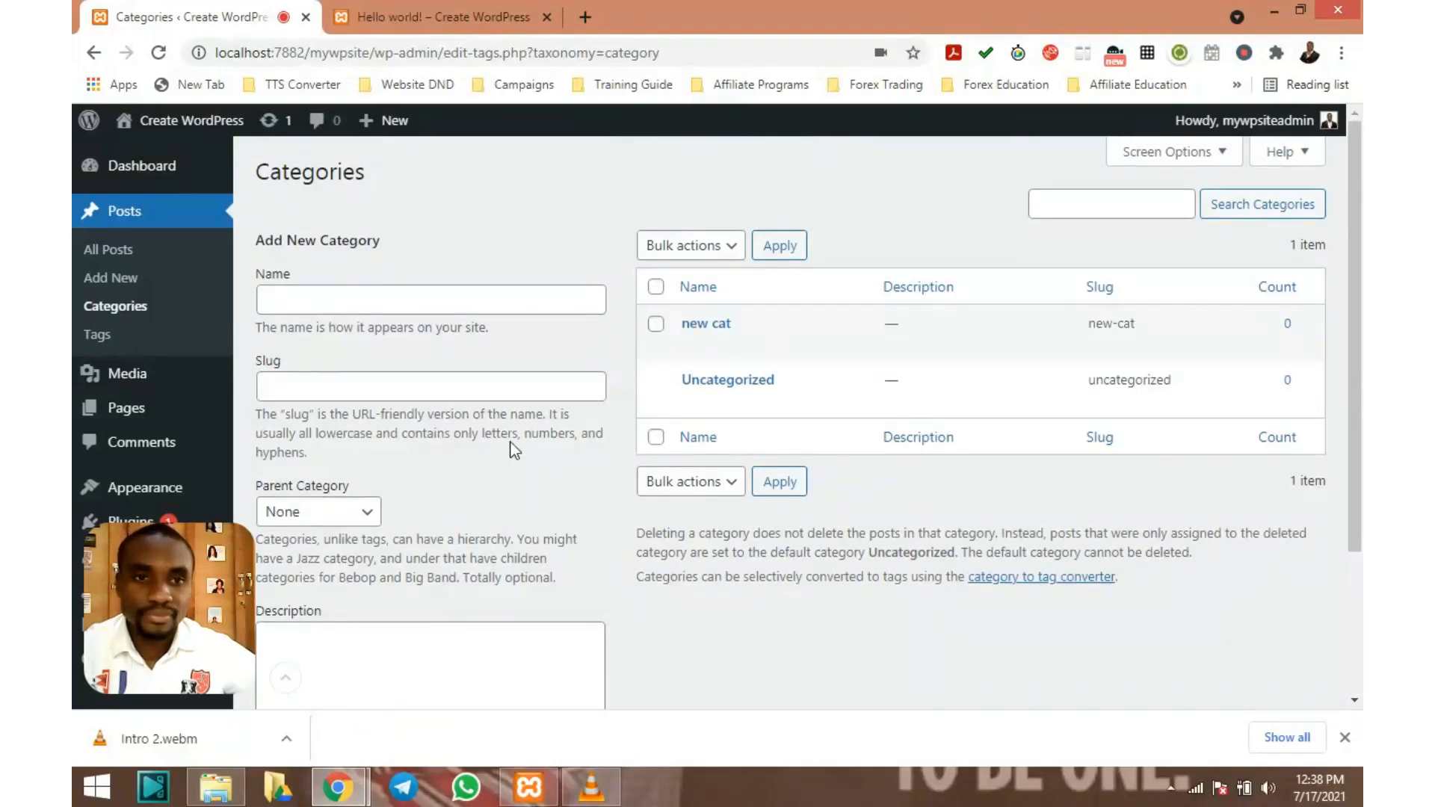
mouse_move(807, 329)
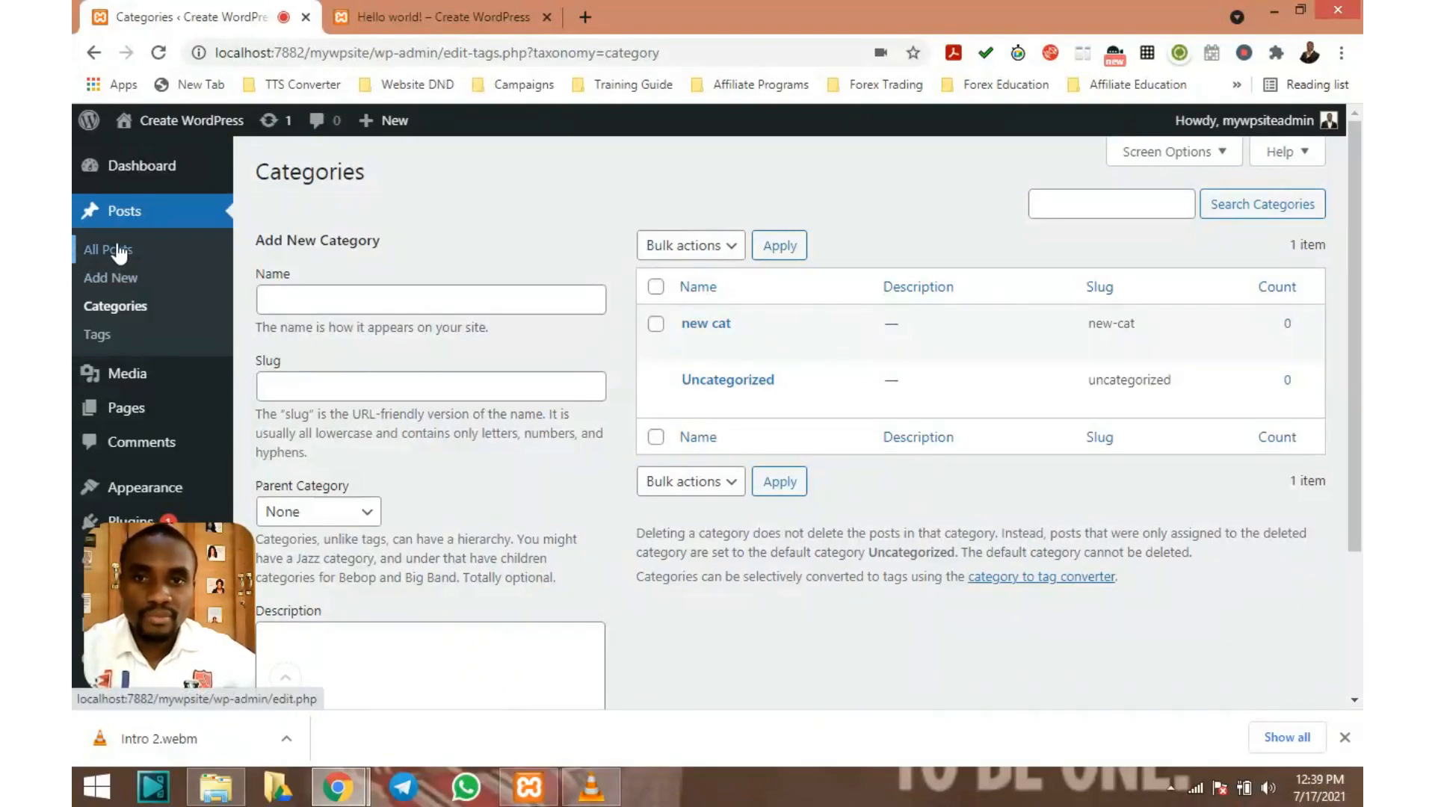
Go to the Posts > Tags screen from the sidebar
left_click(288, 681)
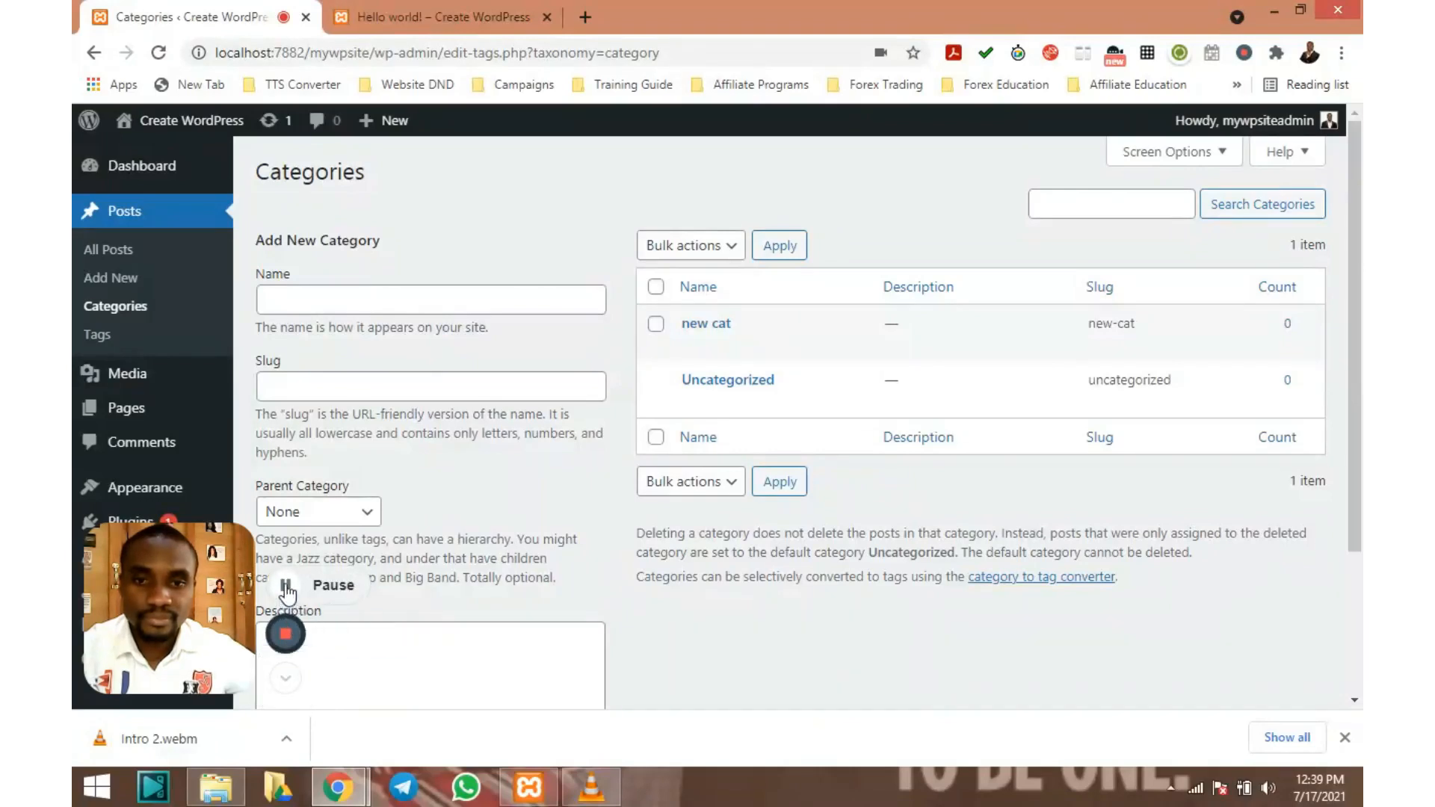
left_click(284, 681)
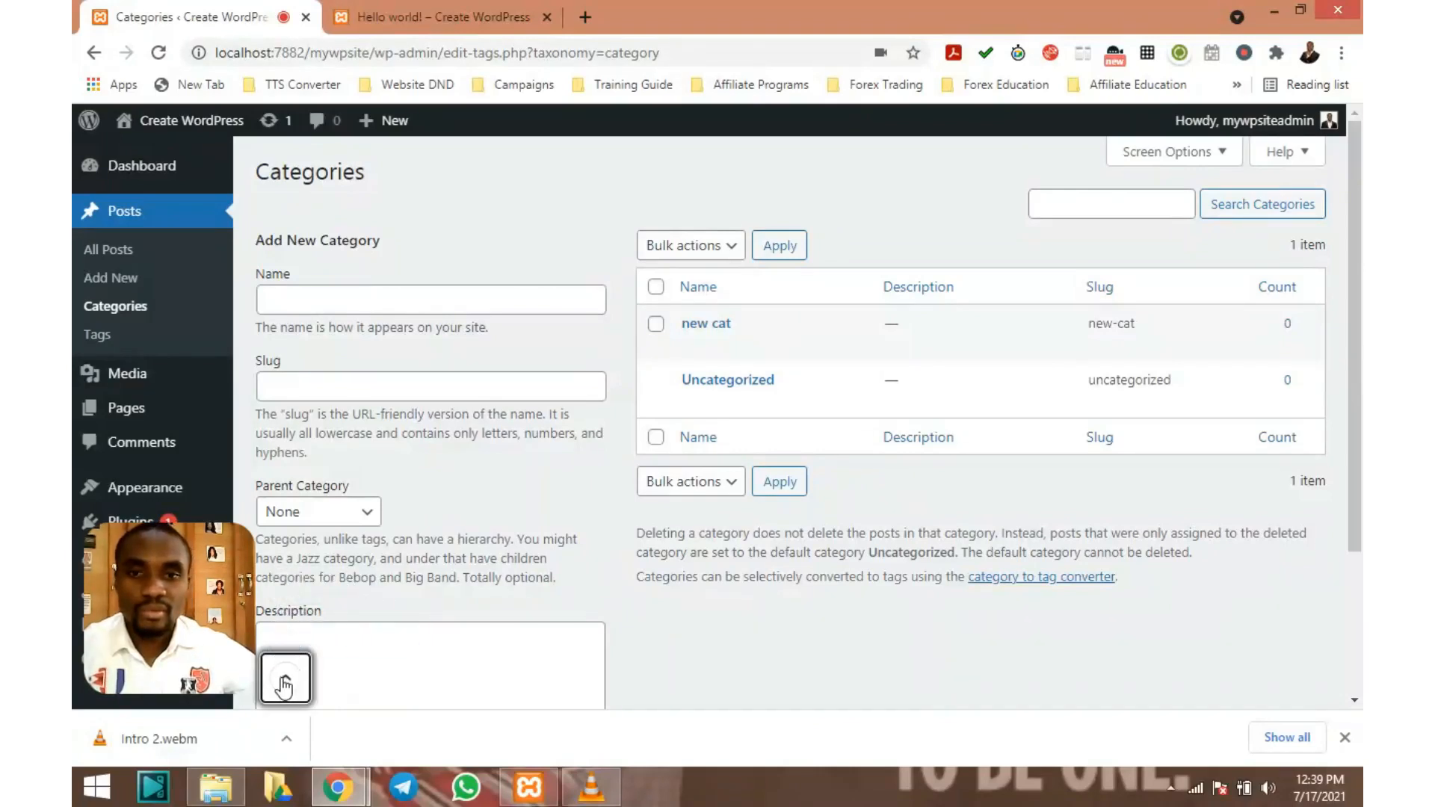
left_click(108, 341)
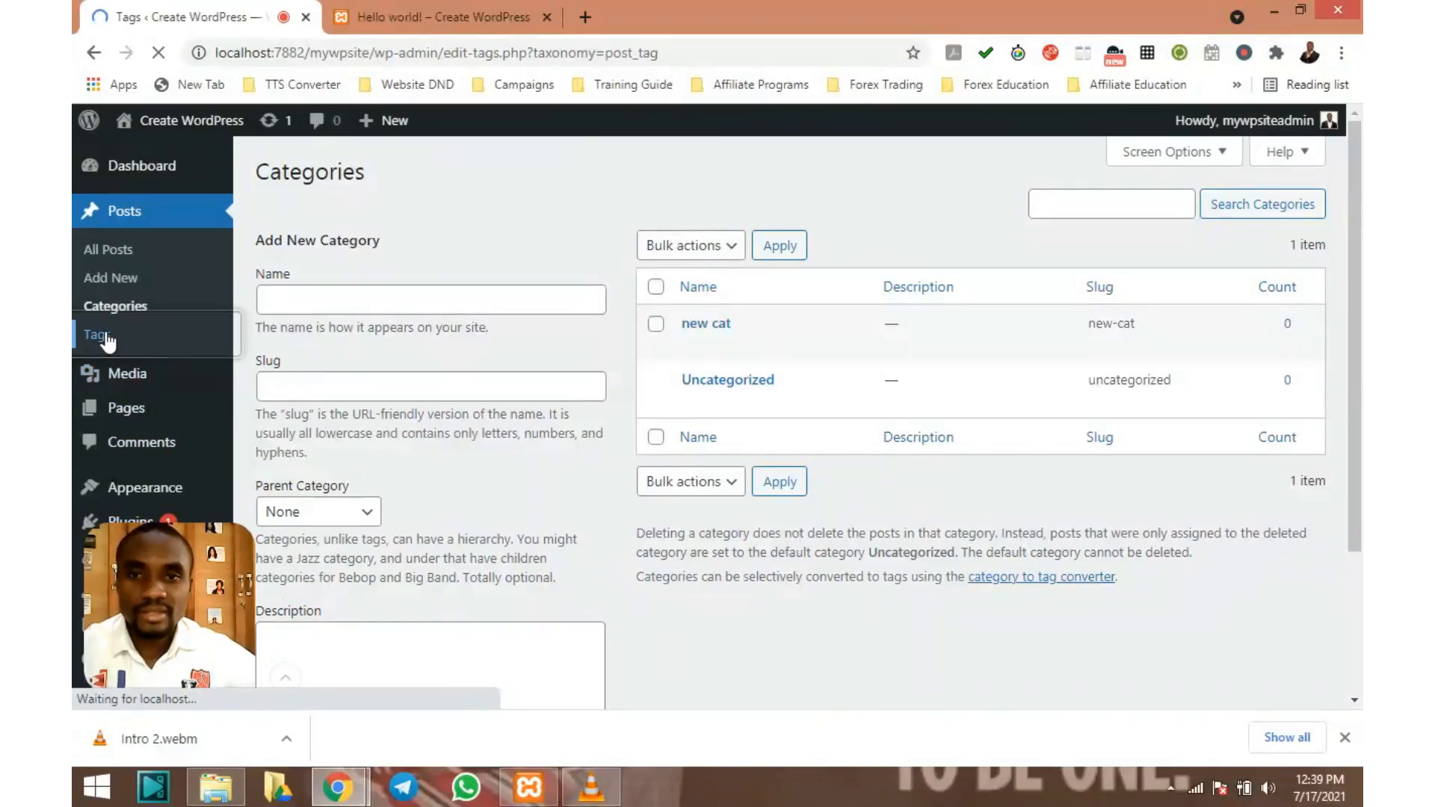
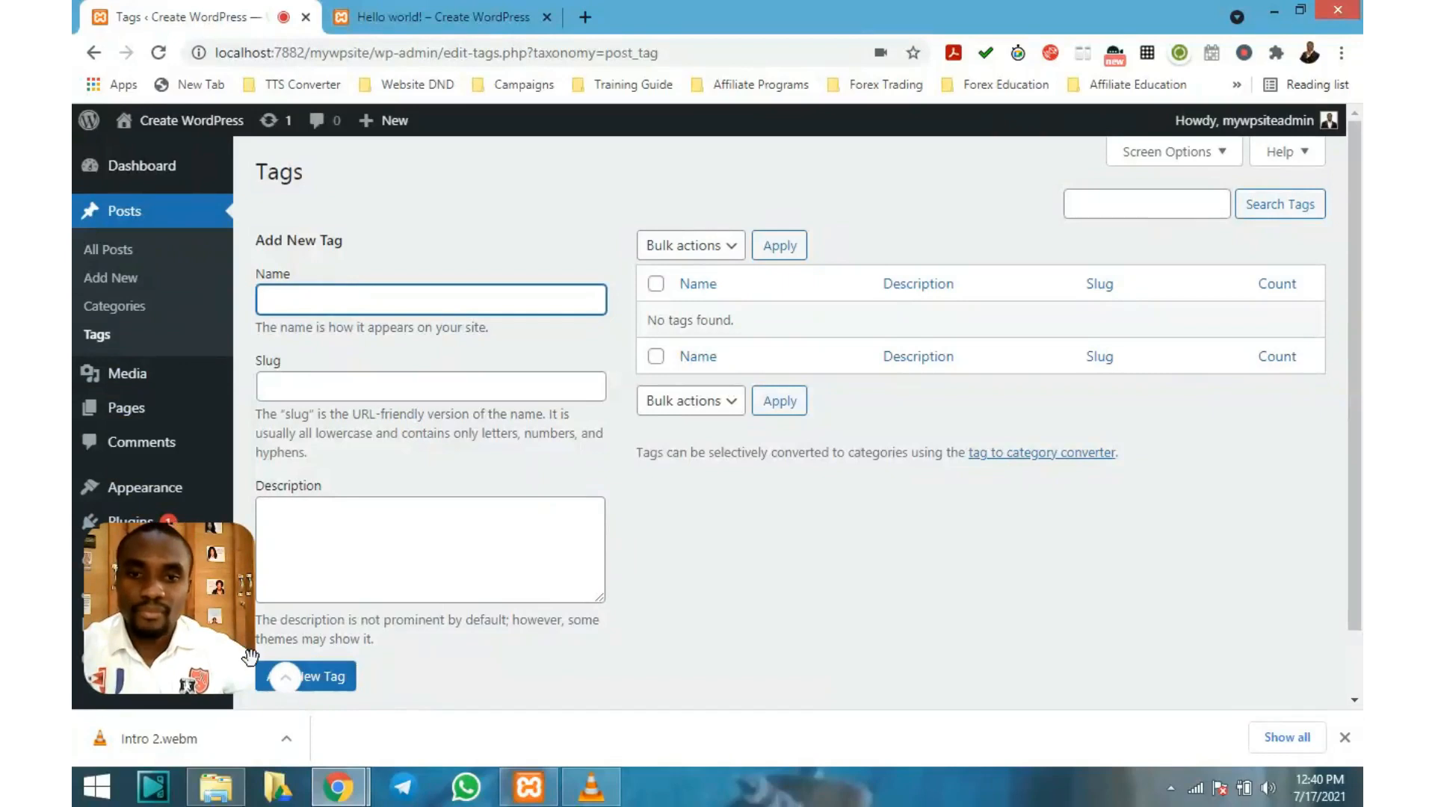
Enter 'new tag' as the new tag's name
left_click(285, 678)
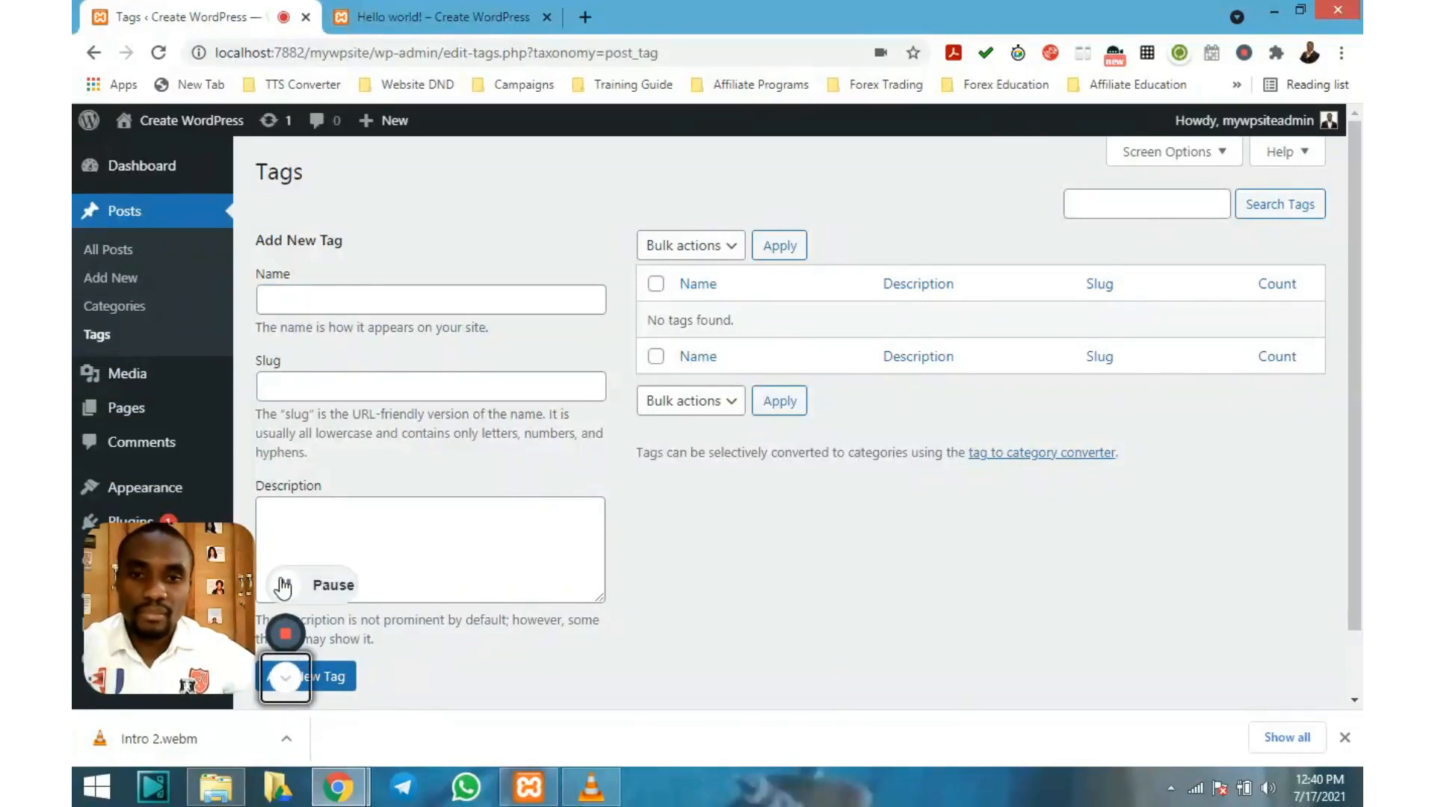
left_click(285, 586)
left_click(287, 592)
left_click(286, 680)
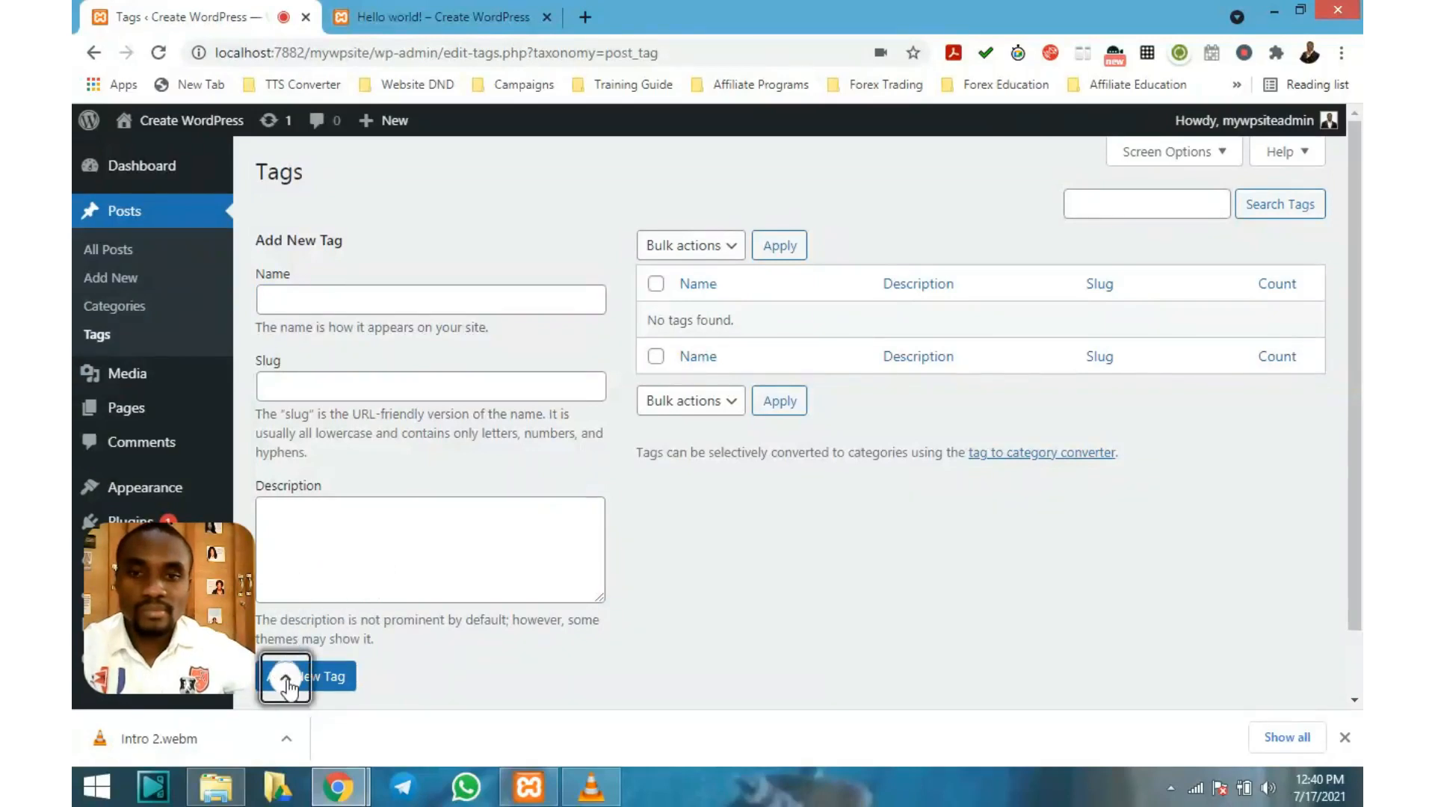
left_click(352, 303)
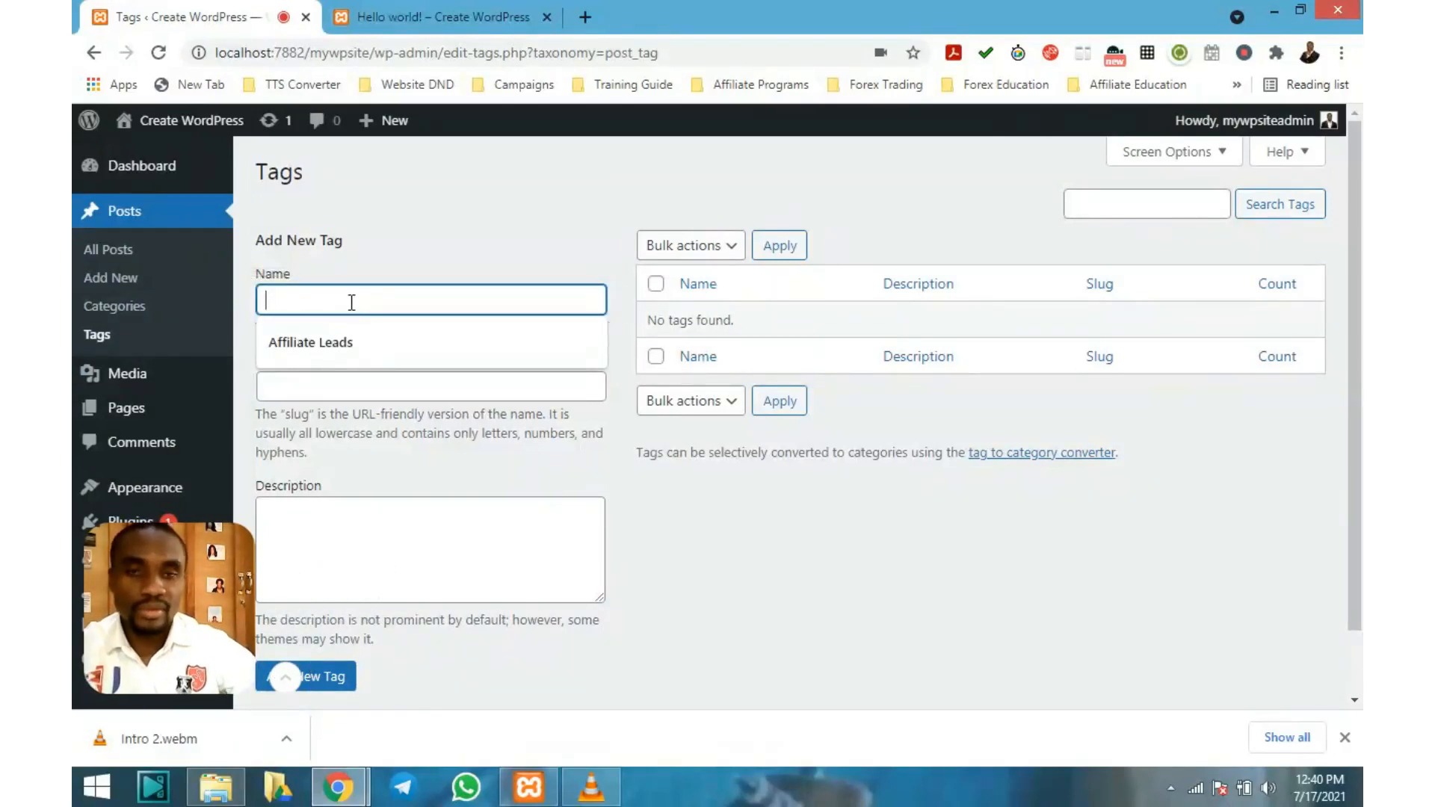
type("nee ")
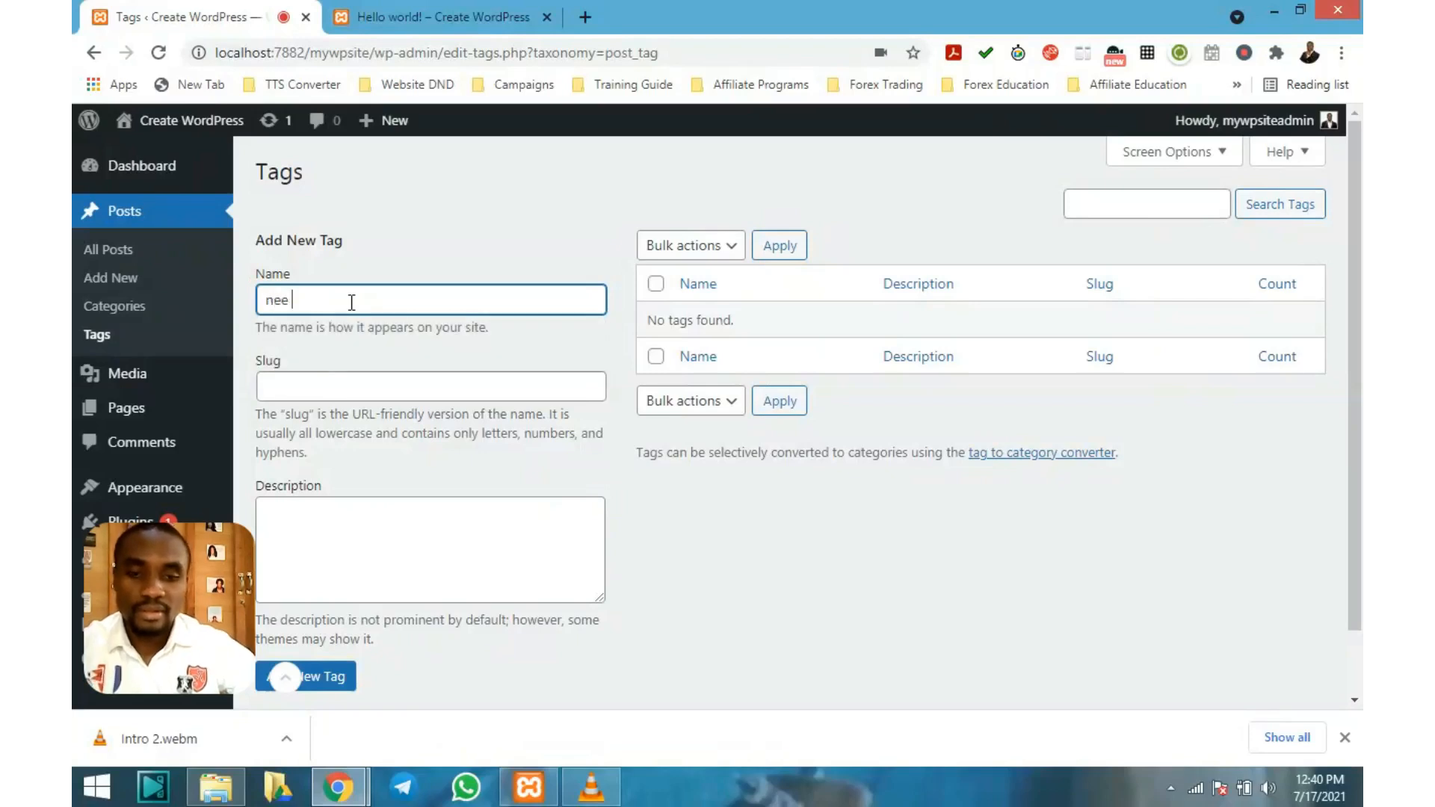
type("w tag")
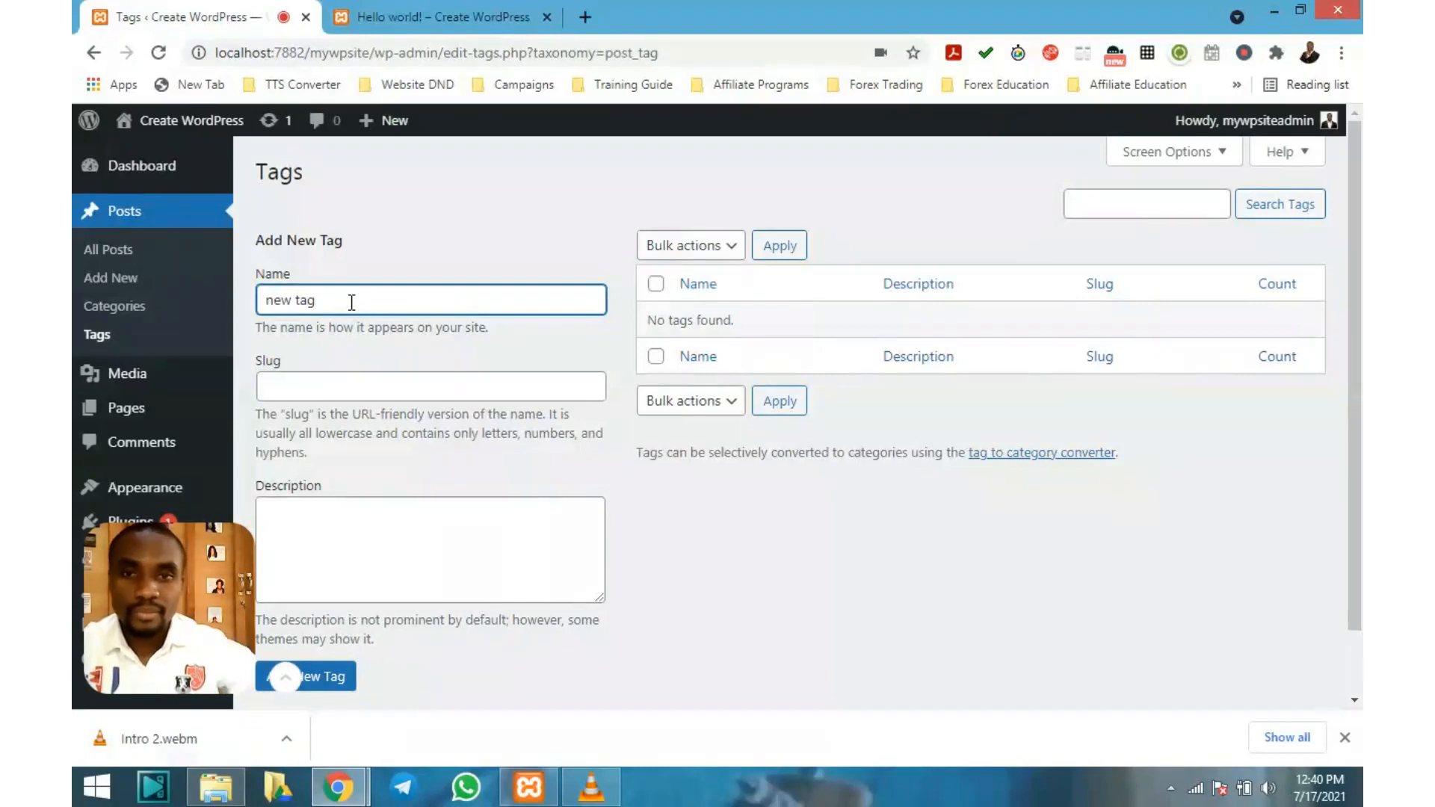
Give the tag the slug new-tag and add it, listed with count 0
left_click(293, 383)
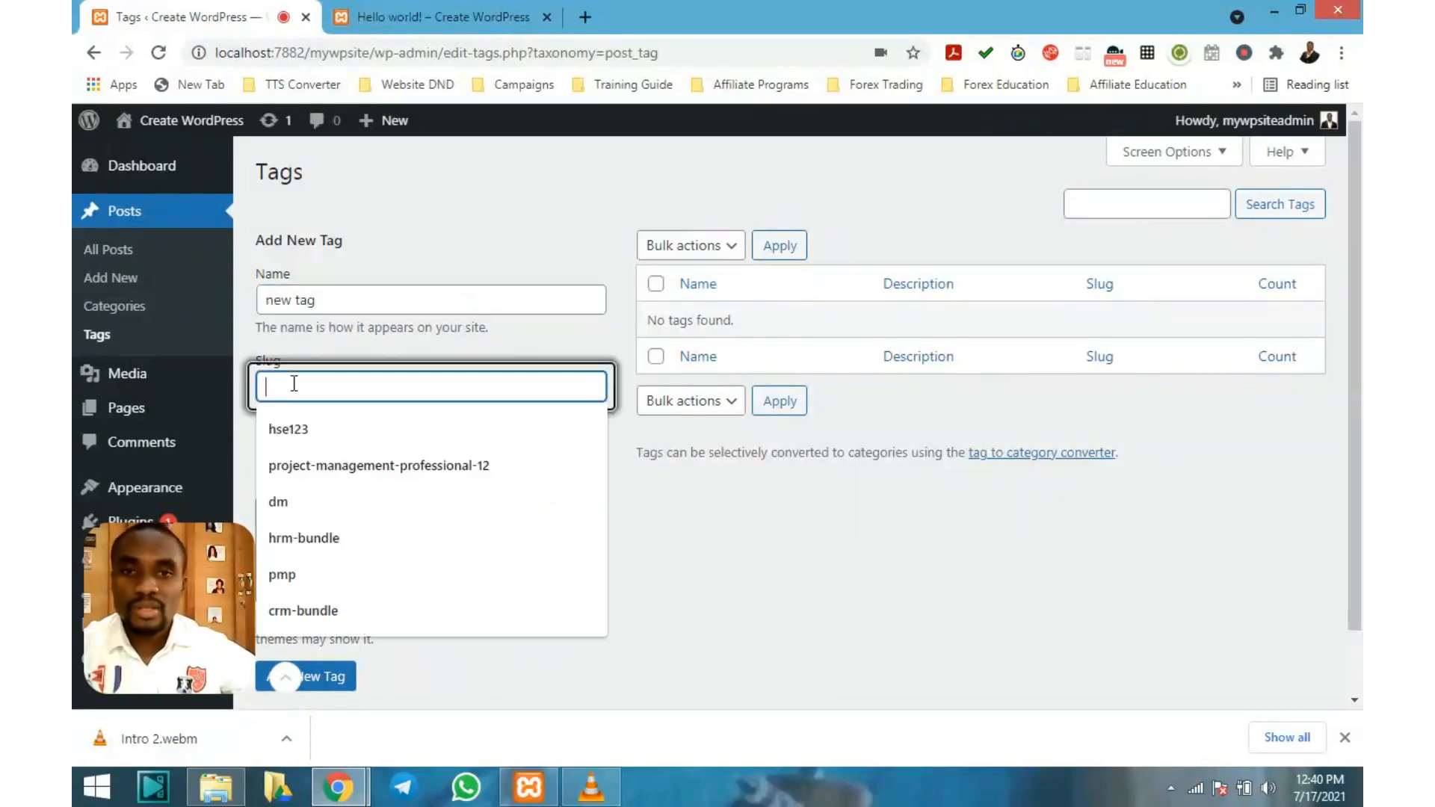
type("new tag")
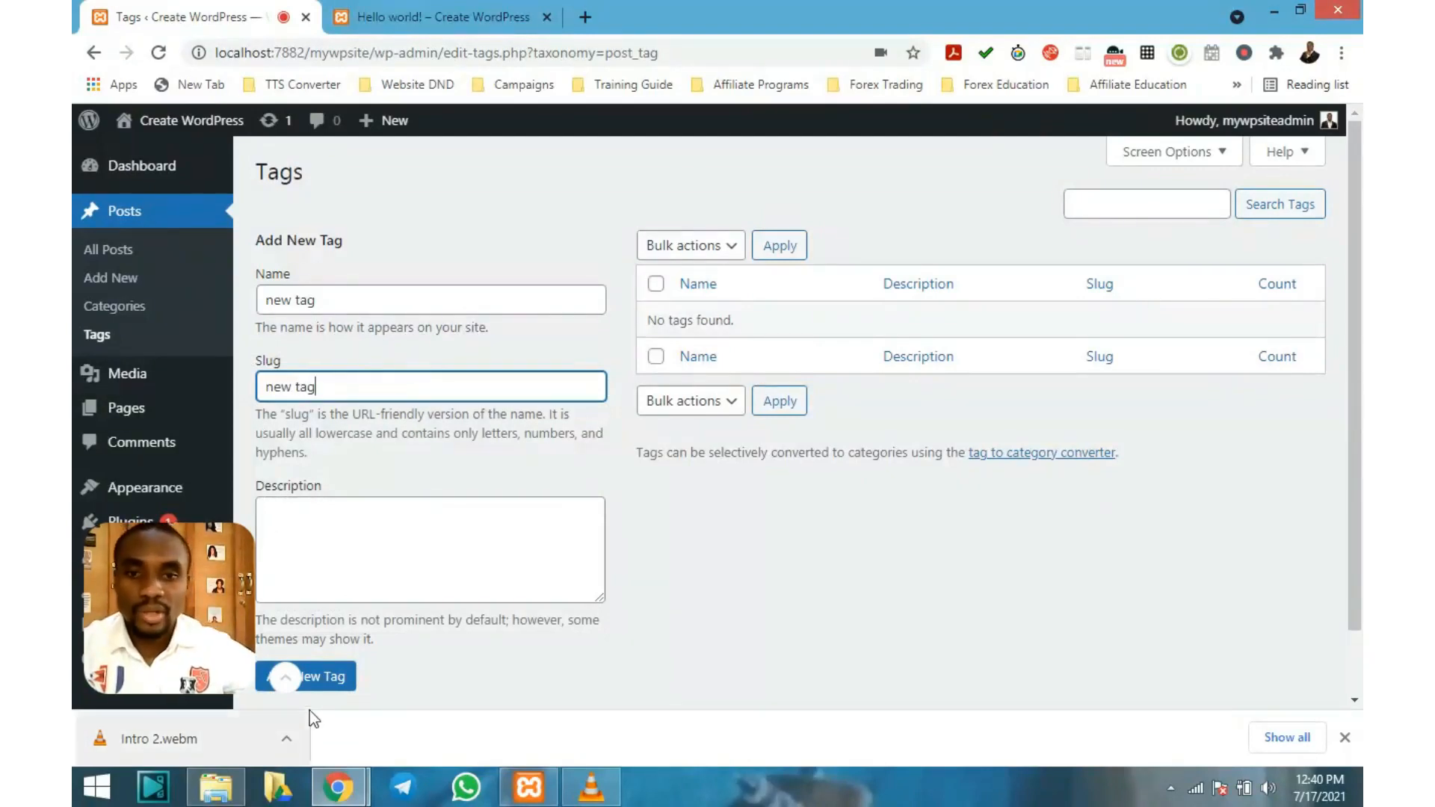
left_click(329, 682)
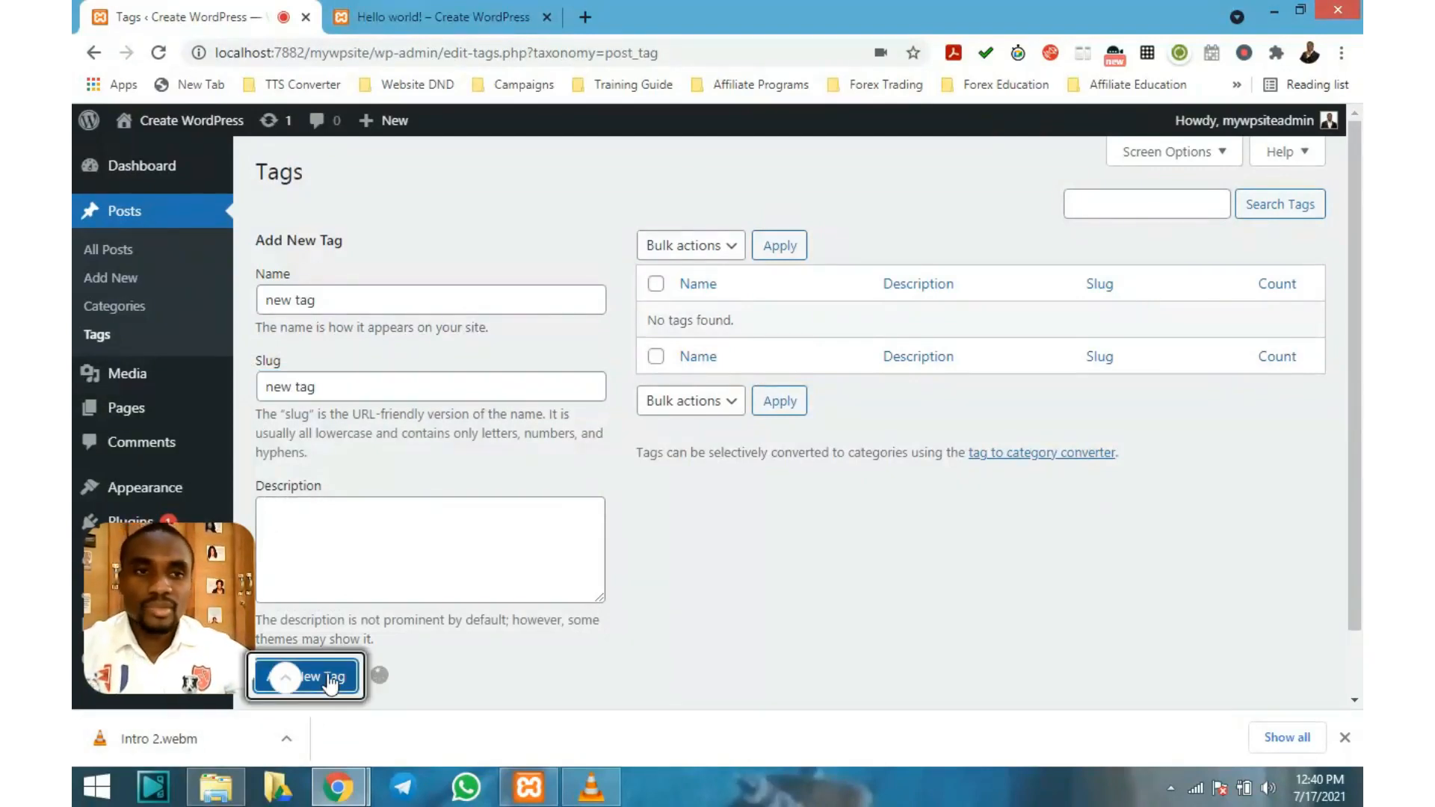
mouse_move(713, 327)
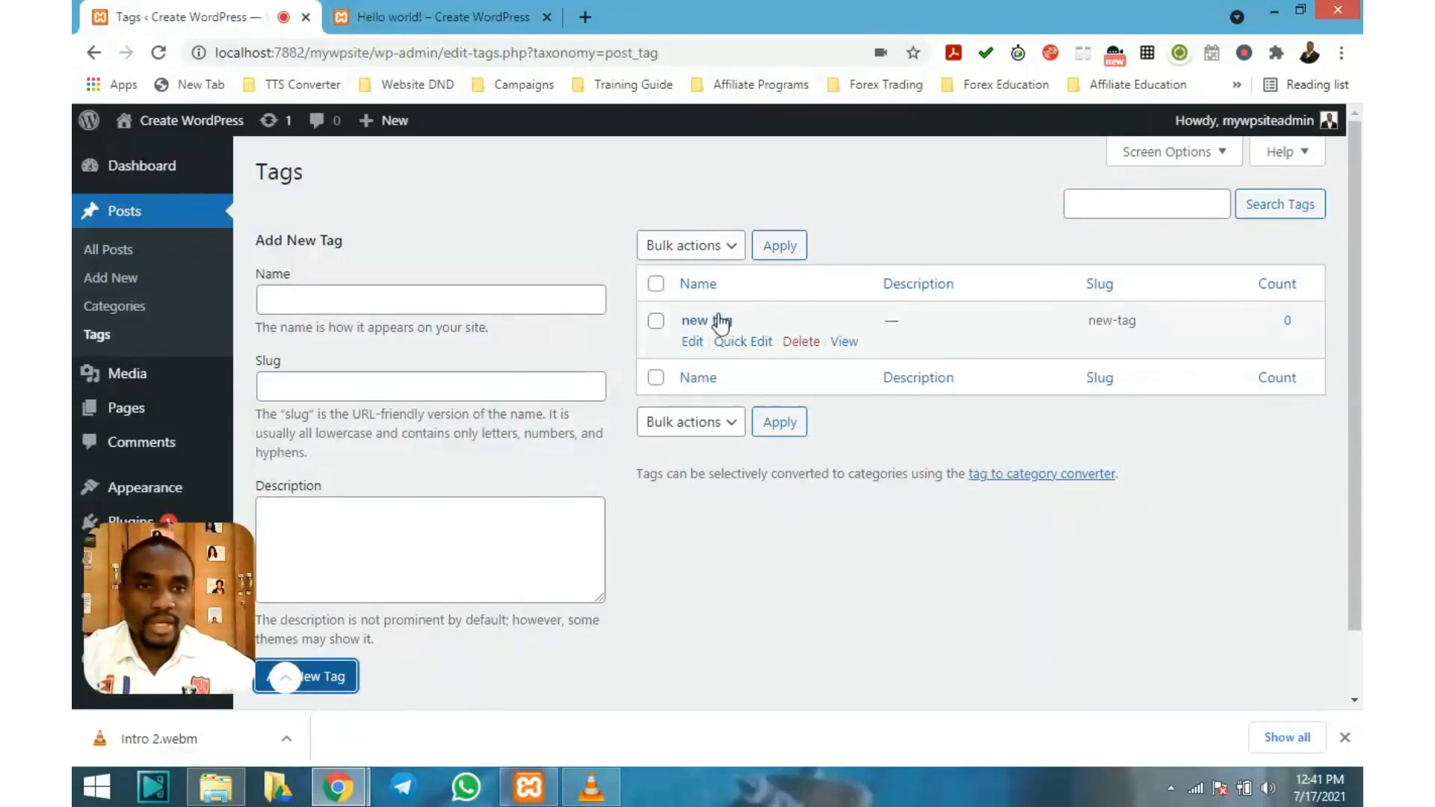
mouse_move(757, 317)
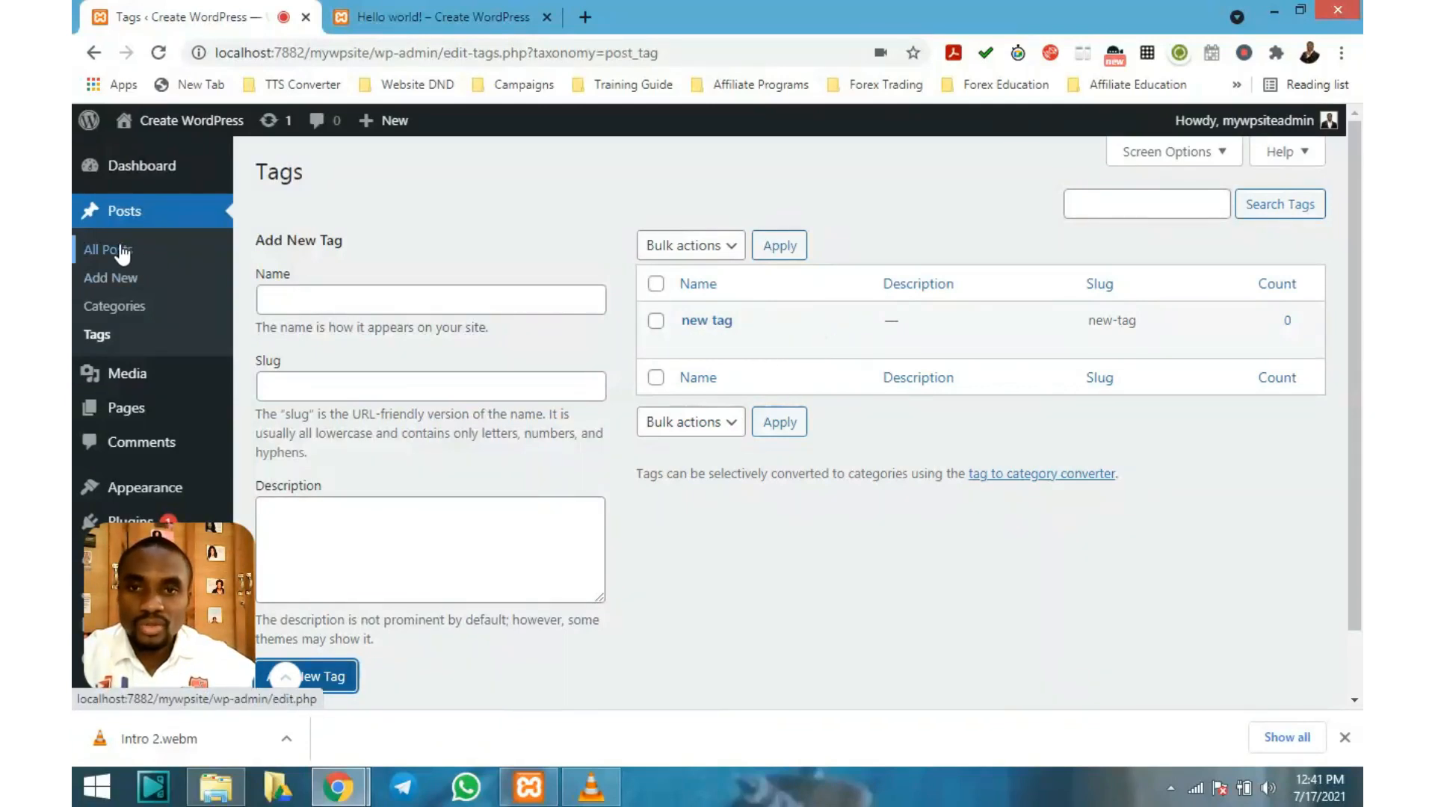
Open All Posts showing 'Hello world!' and filter the list by the 'new cat' category
left_click(136, 208)
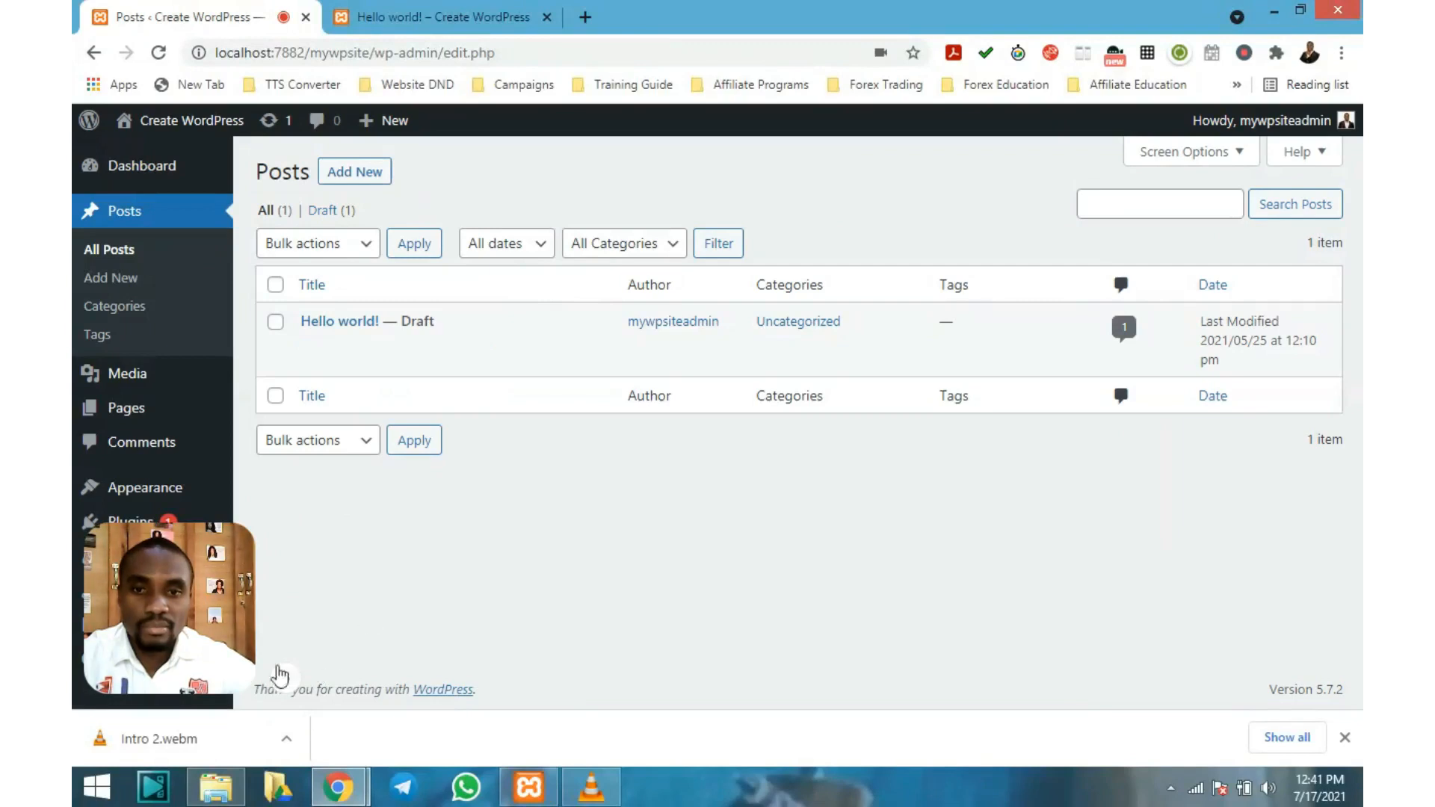
left_click(285, 677)
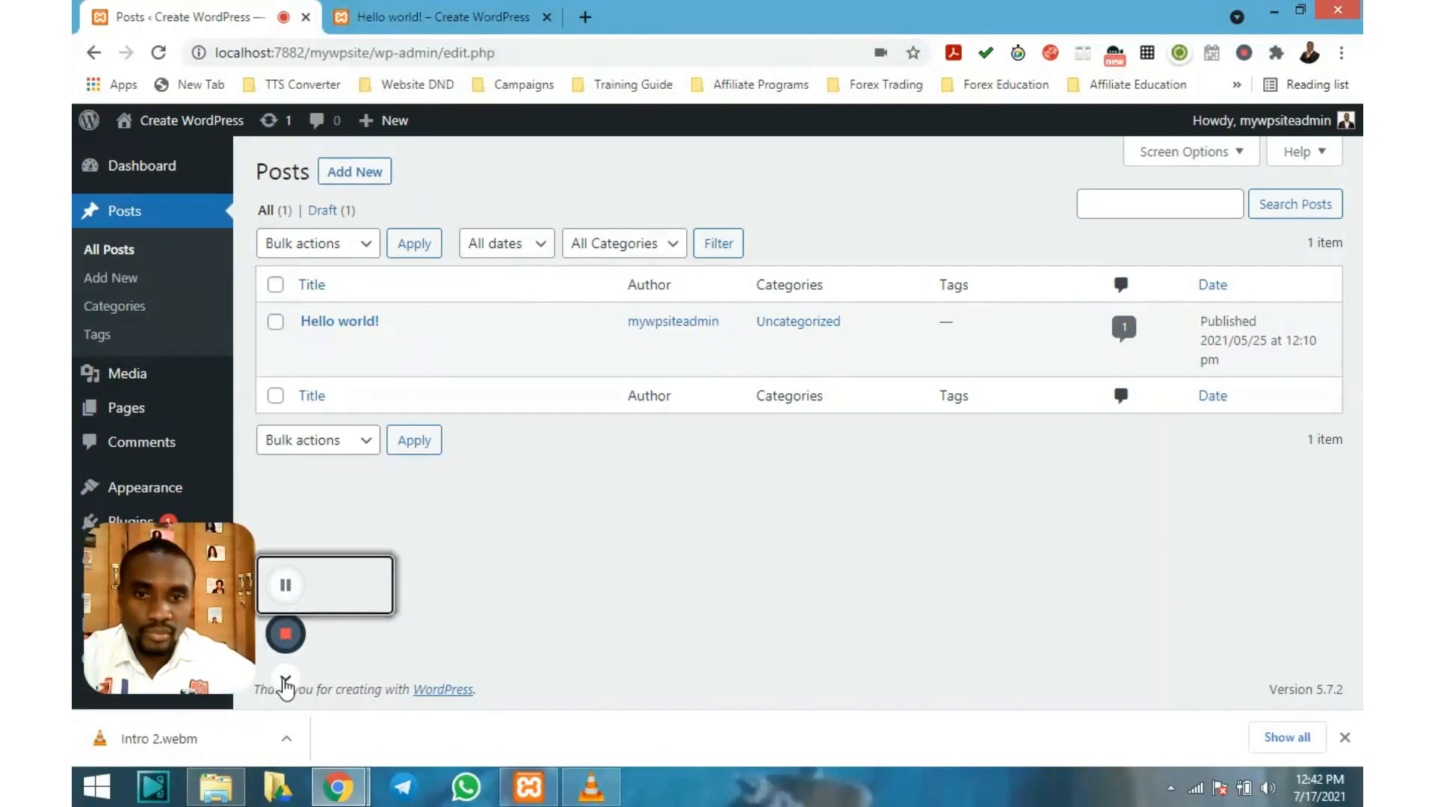
left_click(284, 680)
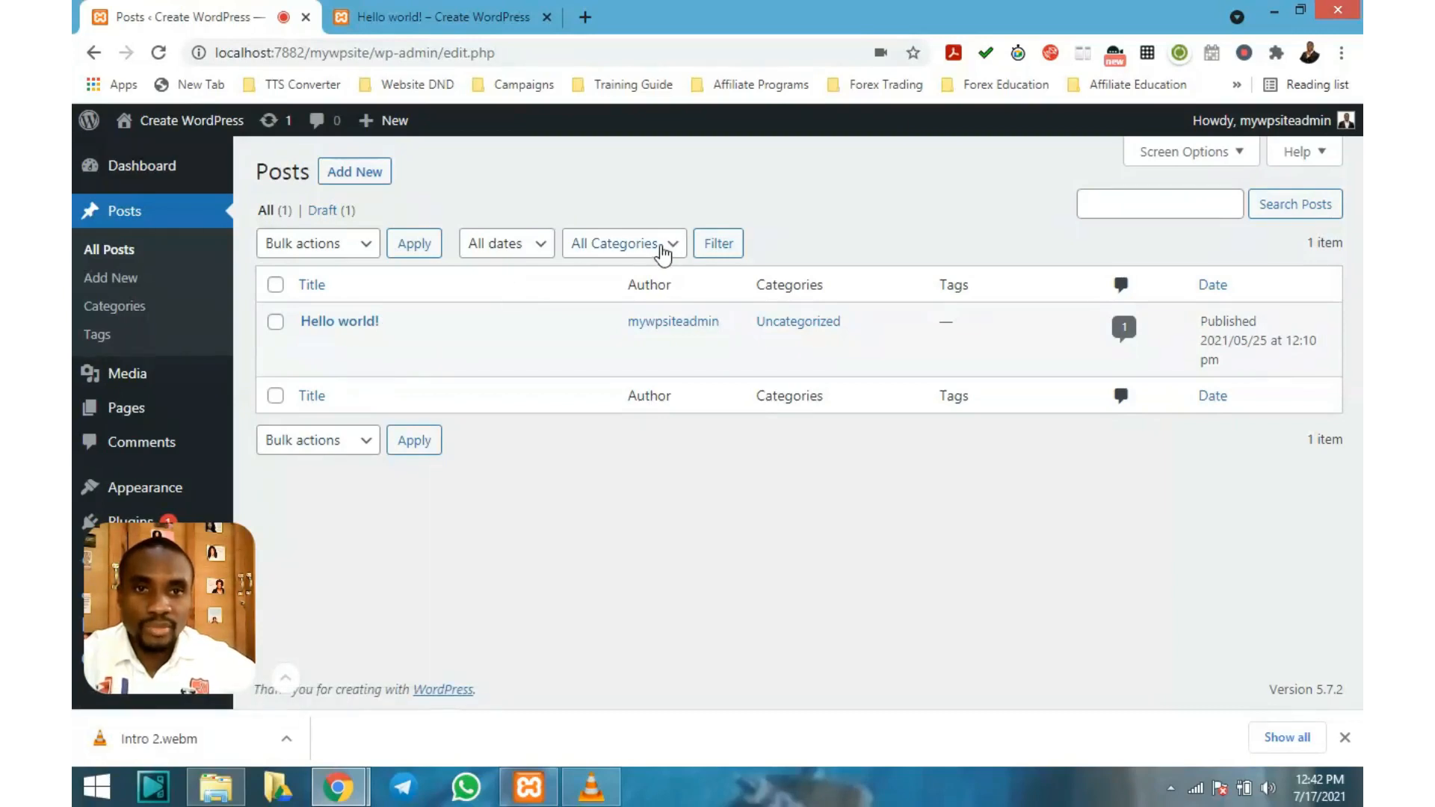
left_click(665, 249)
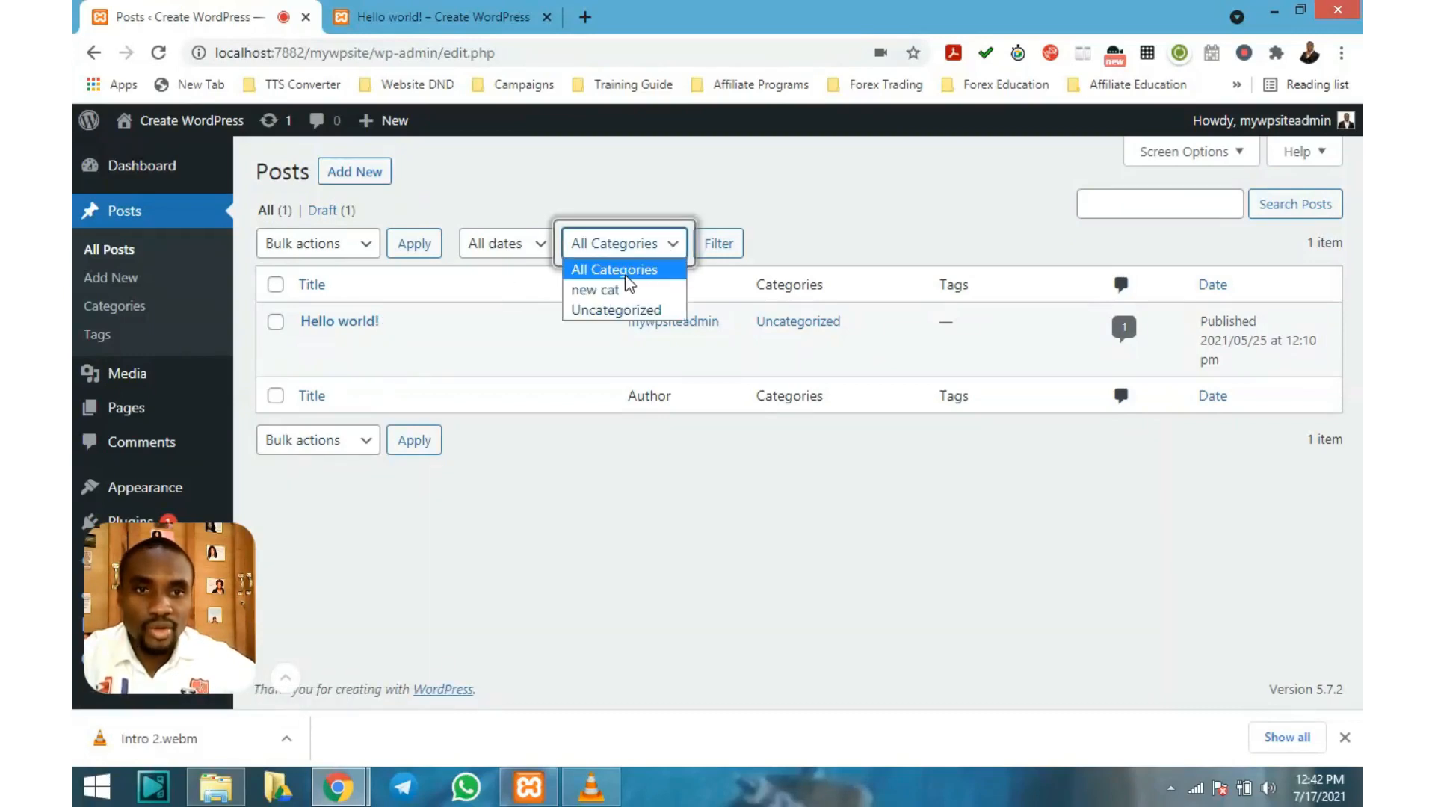
left_click(600, 290)
mouse_move(567, 317)
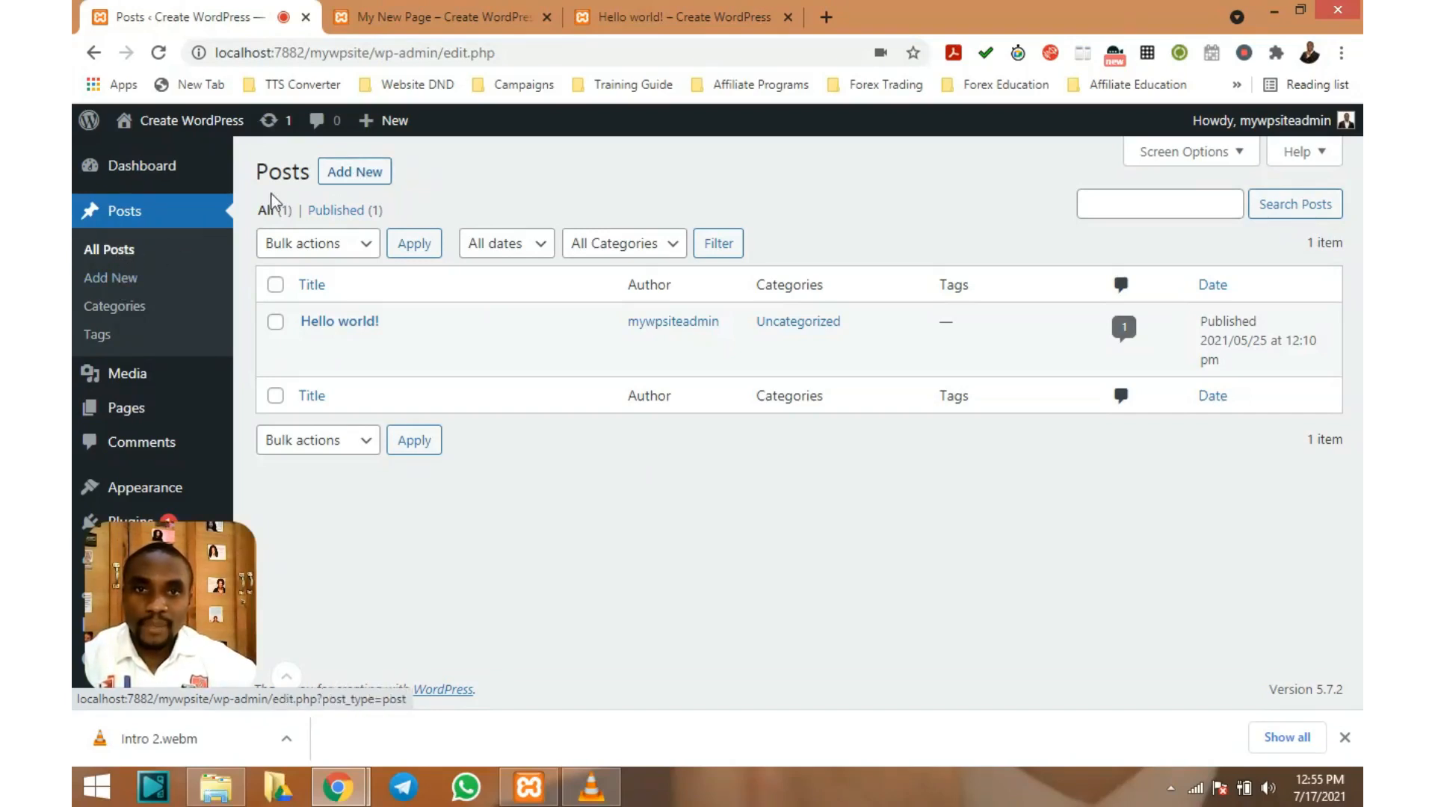
Create a new post from + New and title it 'My New Post'
mouse_move(396, 120)
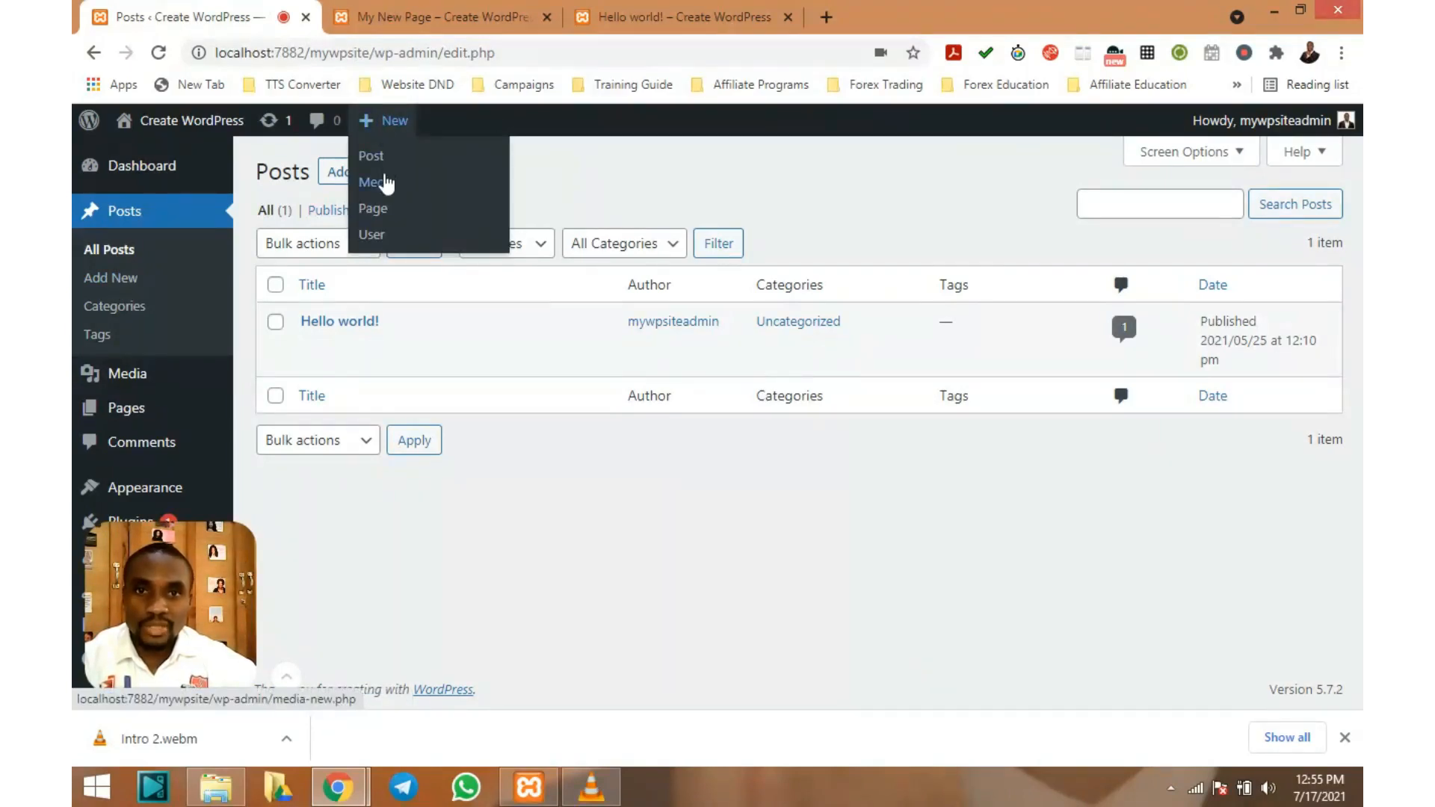
left_click(378, 159)
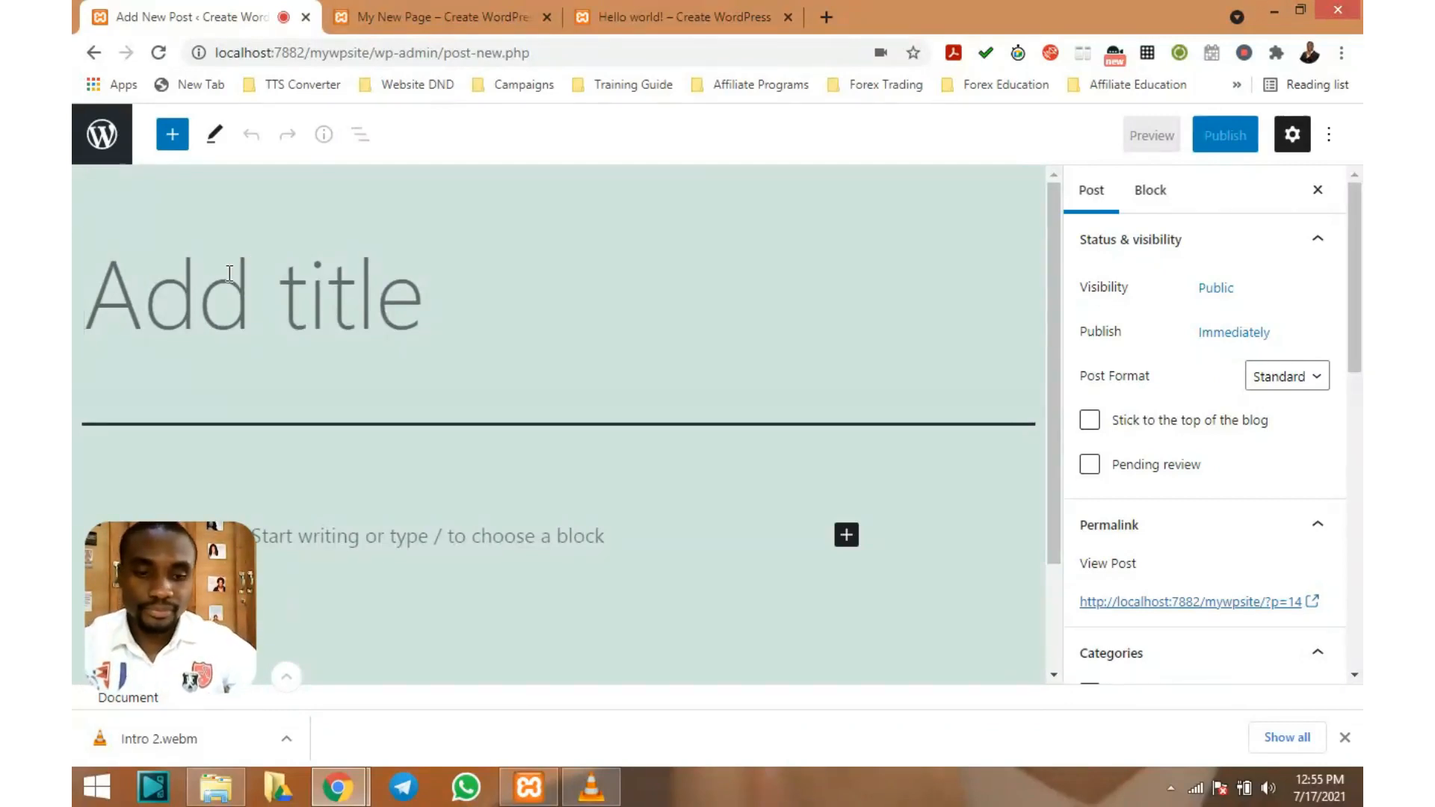
type("My Ne")
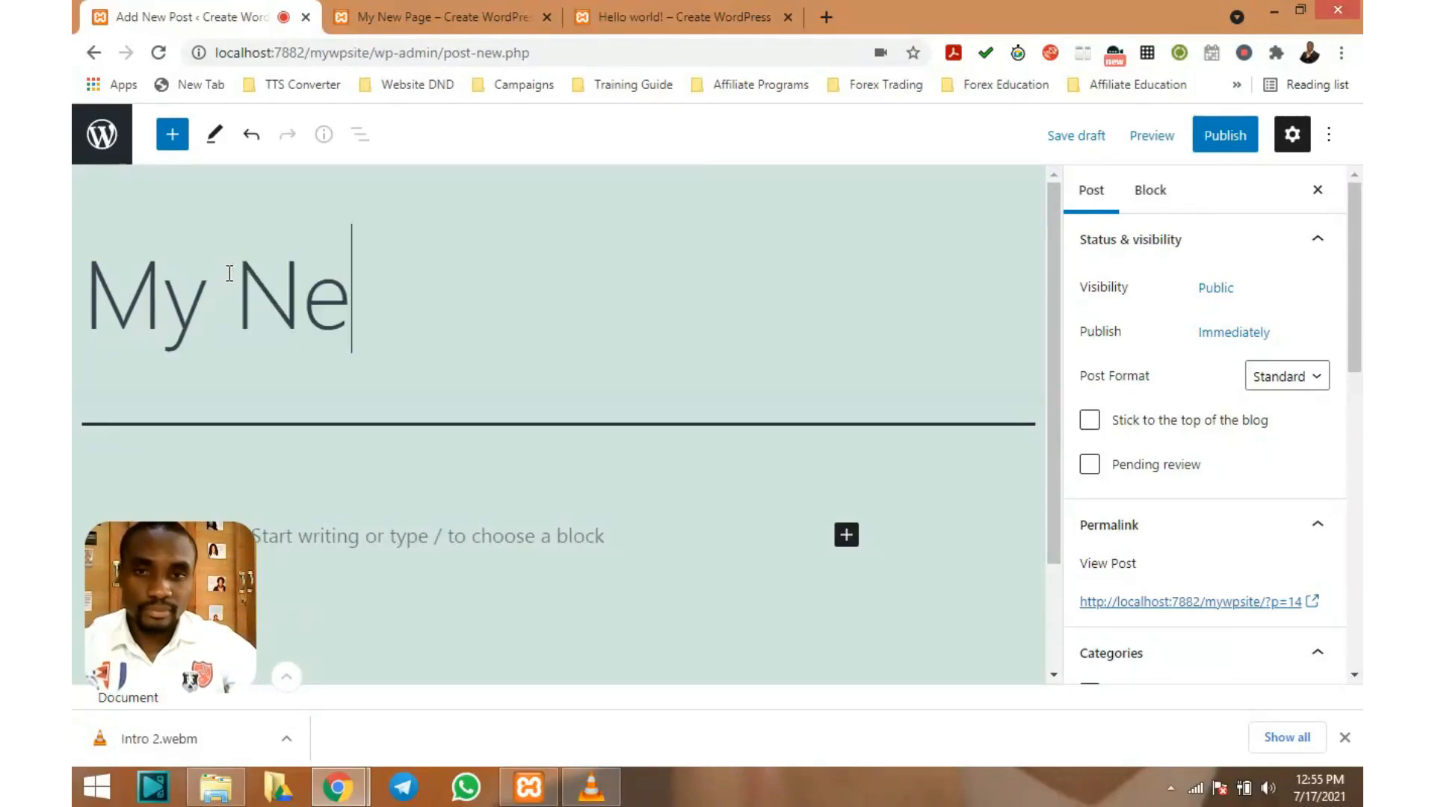
type("w Post")
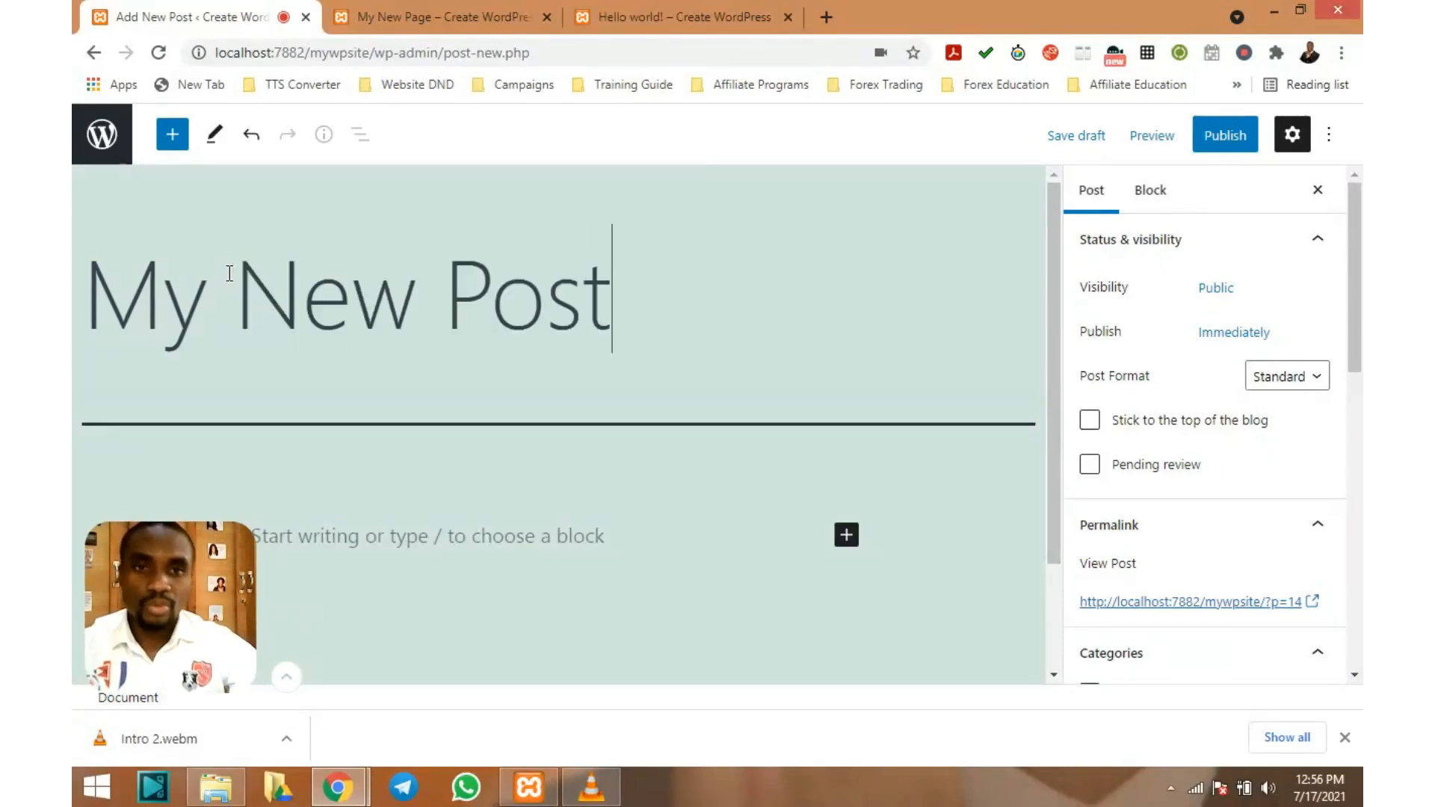
scroll(229, 273, "down", 2)
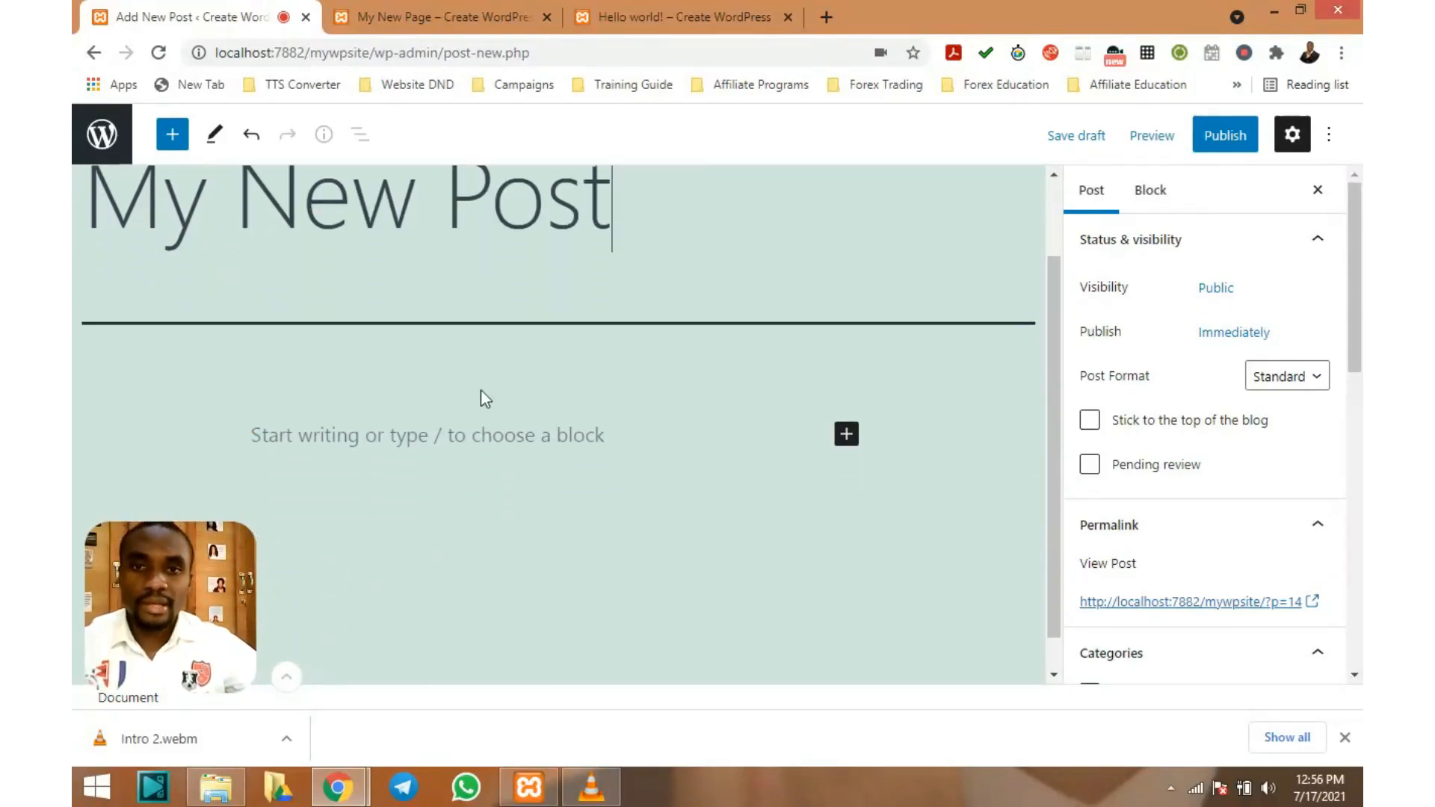
Write 'welcome home' as the post's first paragraph, fixing the 'welocme' typo
left_click(417, 436)
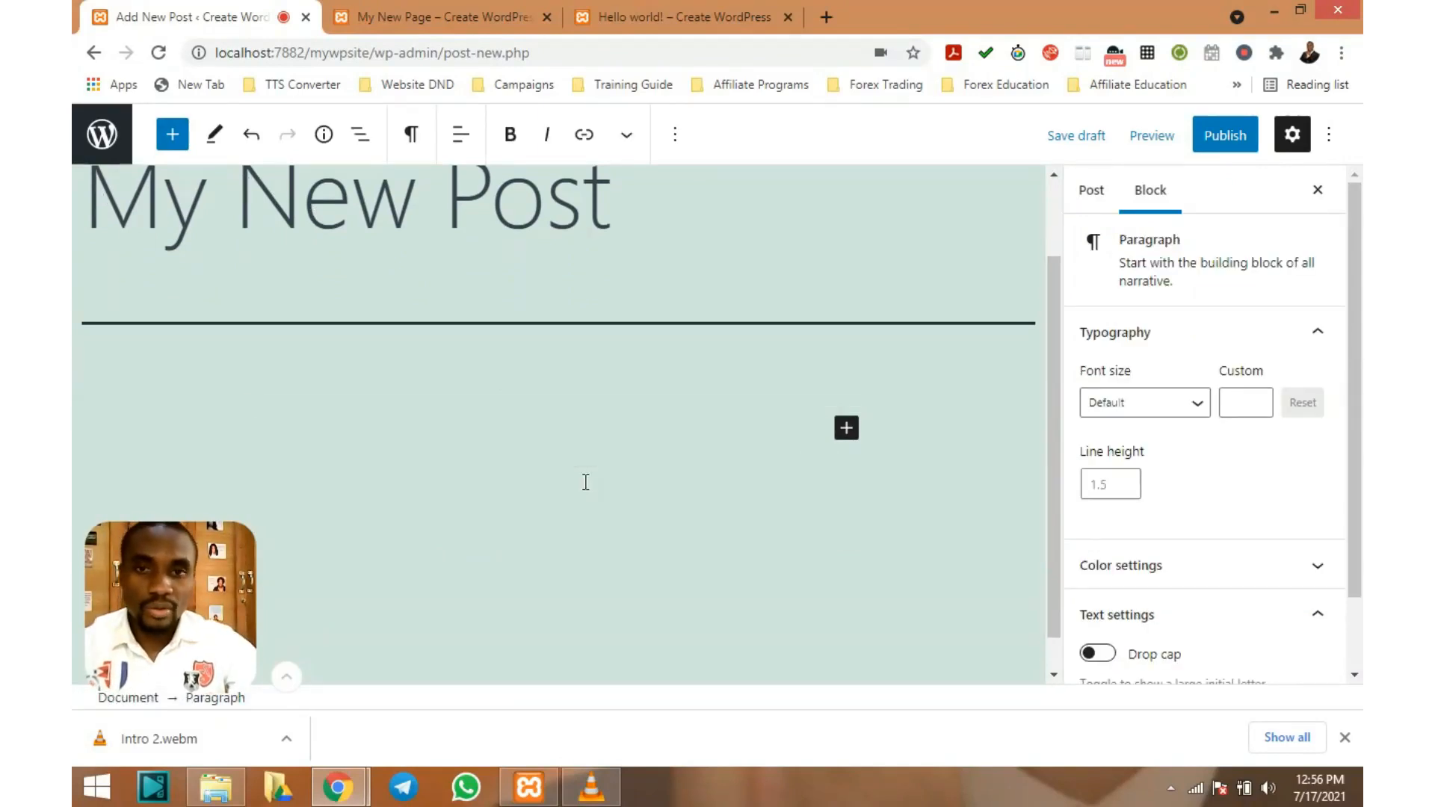
type("welocme home")
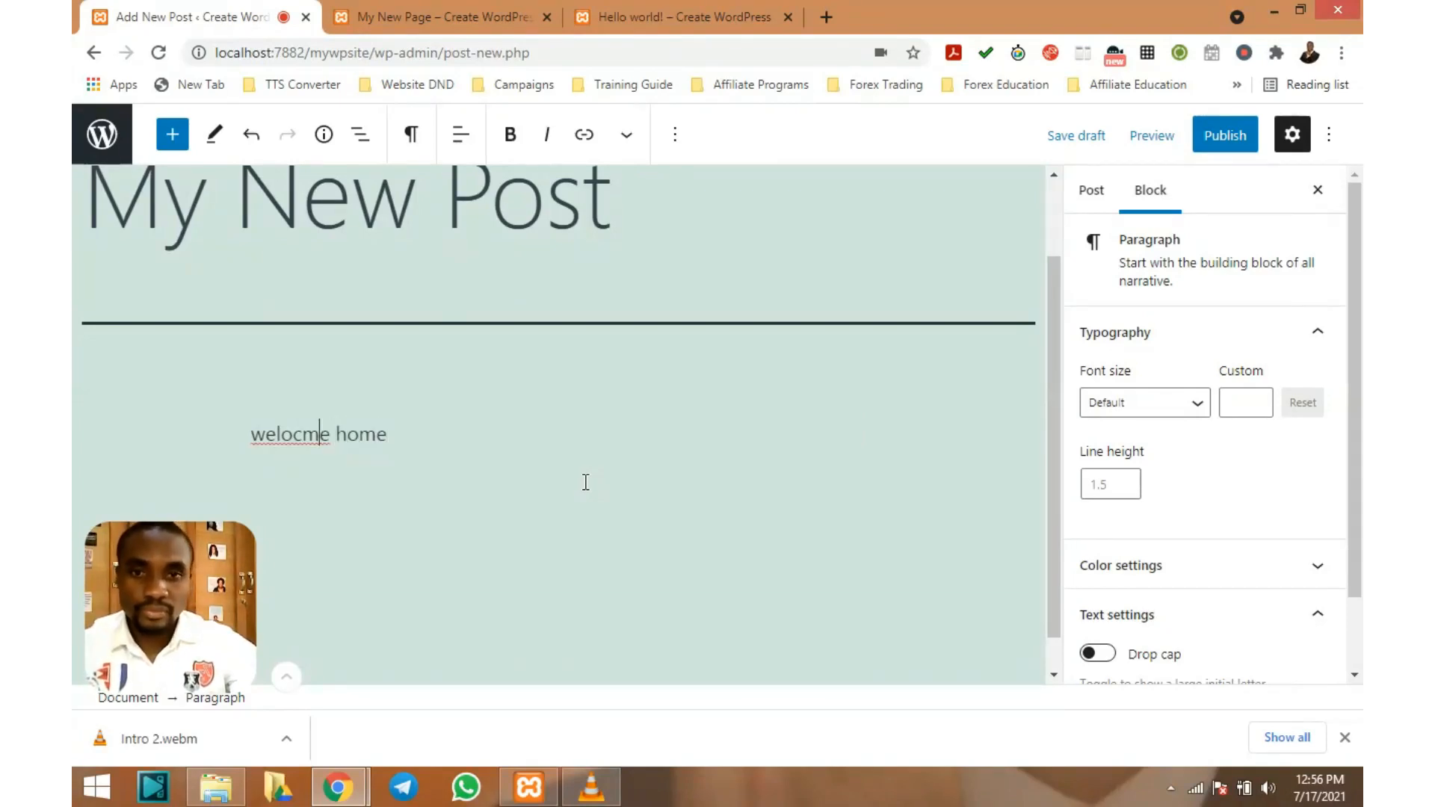
key("BackSpace")
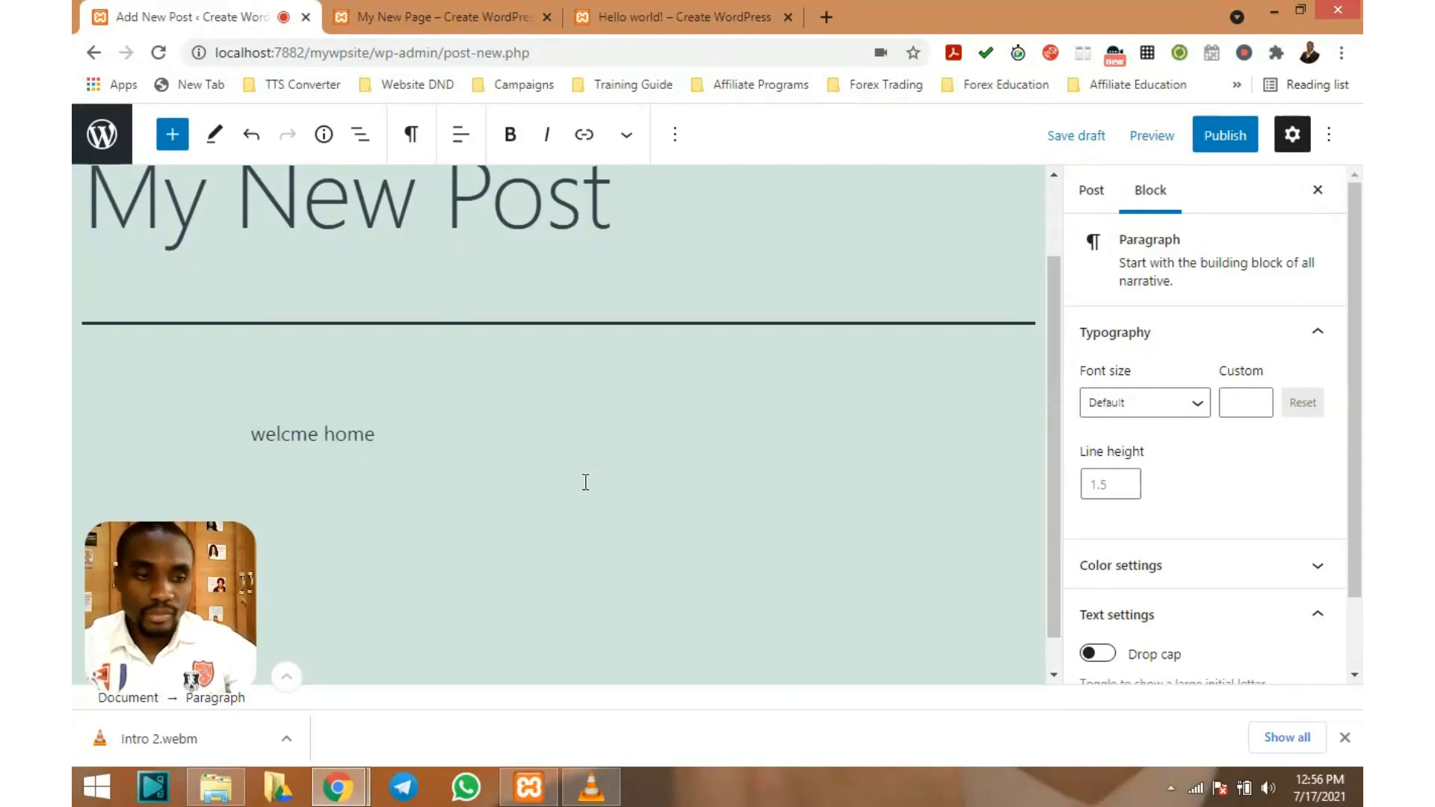
type("o")
key("Right")
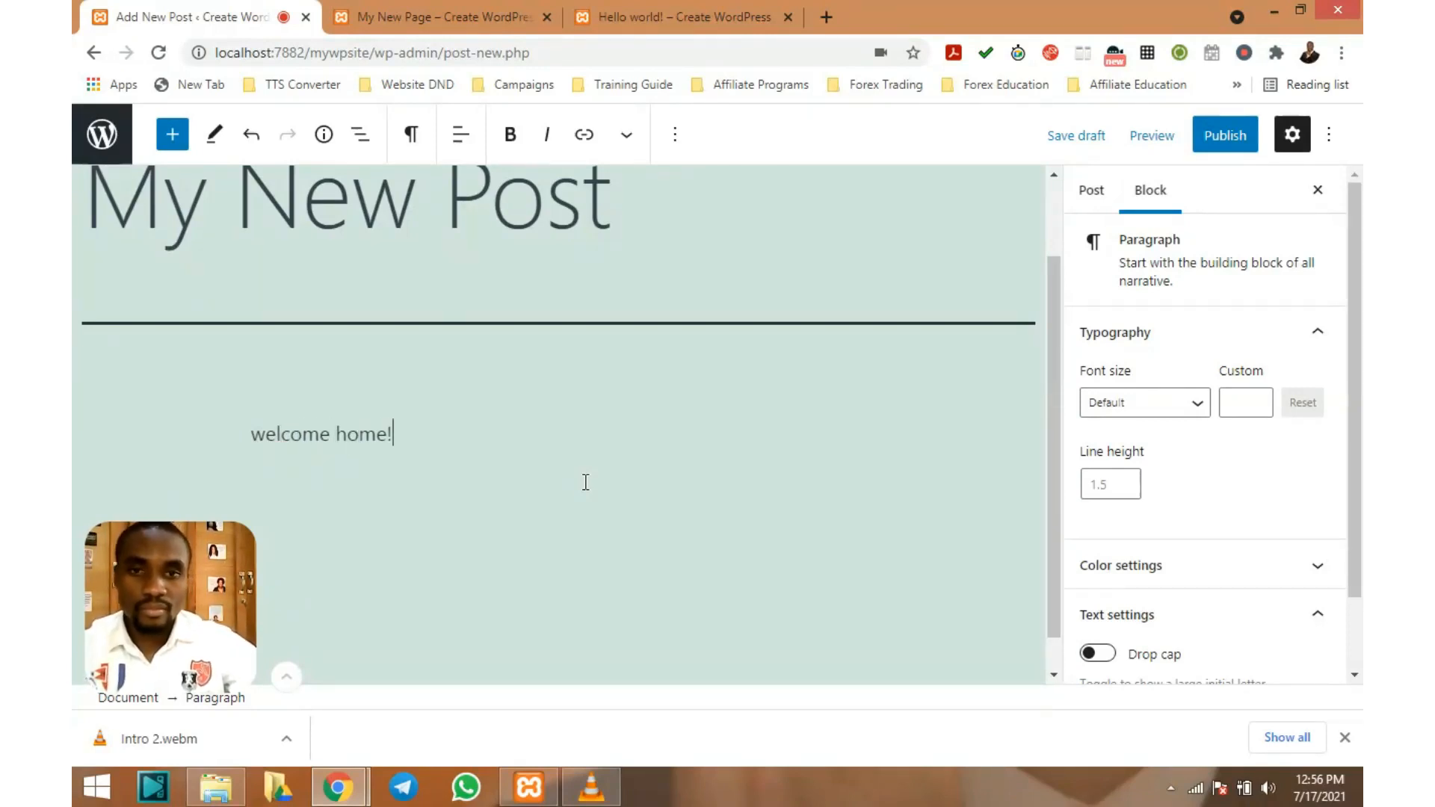
scroll(353, 262, "down", 1)
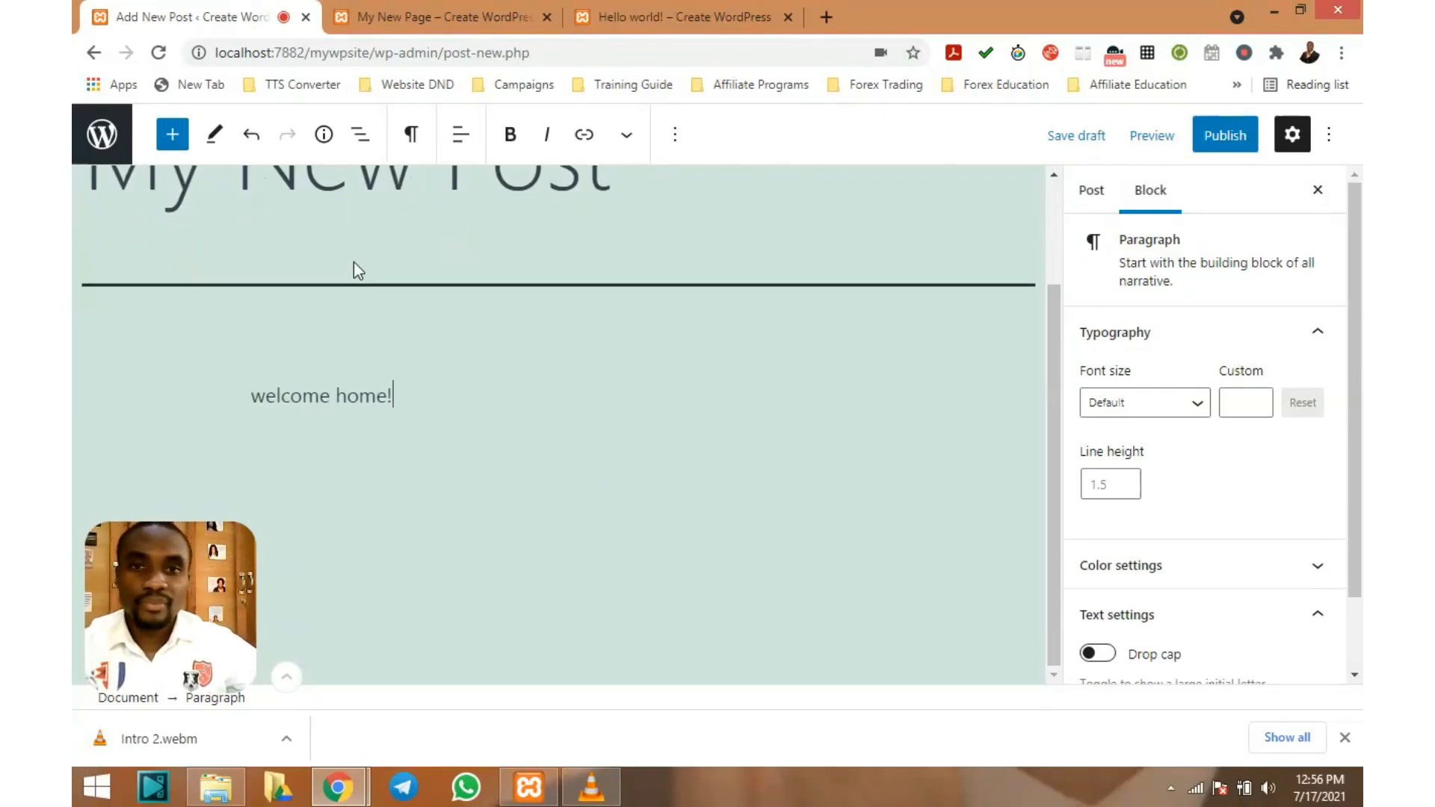
scroll(353, 261, "up", 2)
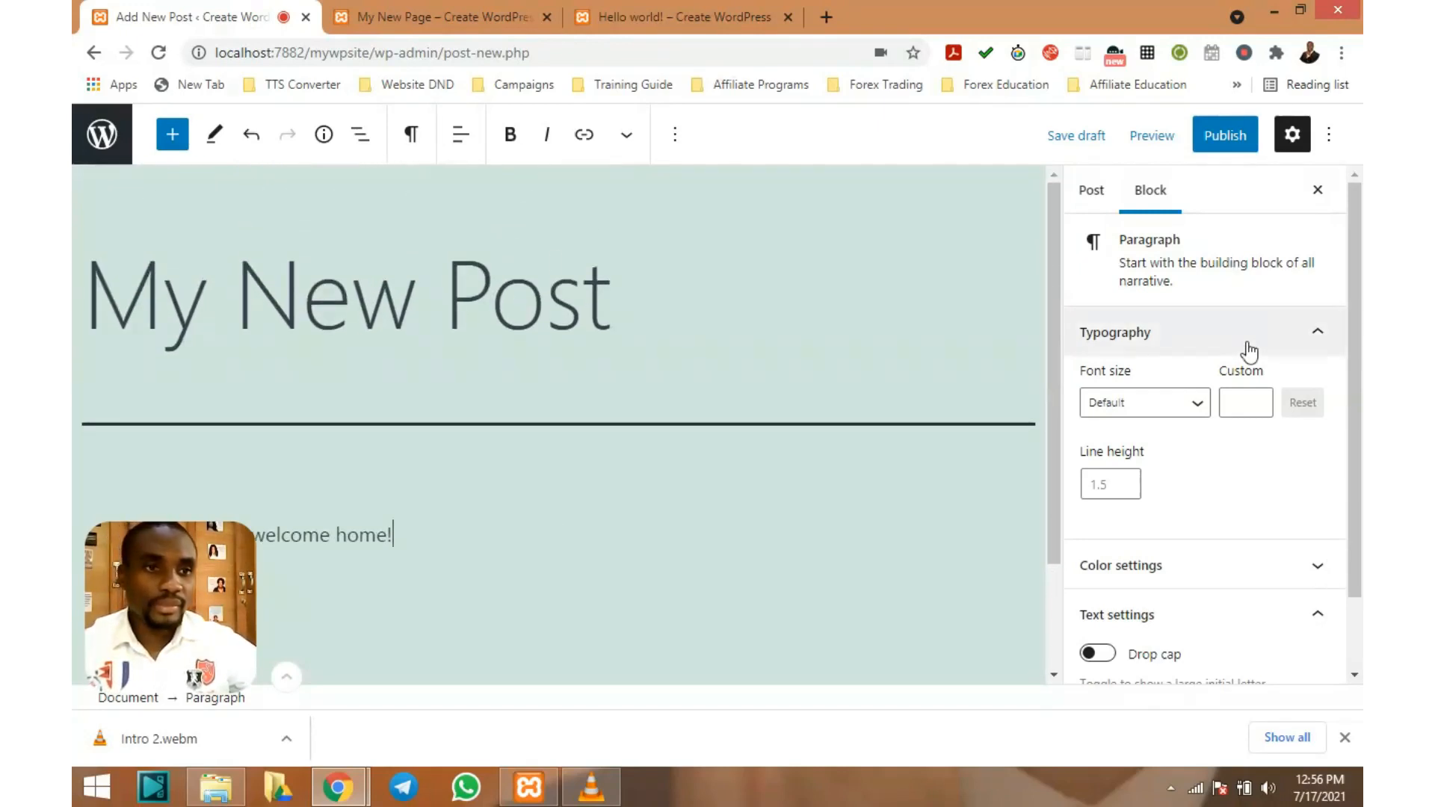
scroll(1246, 352, "down", 1)
scroll(1246, 352, "up", 1)
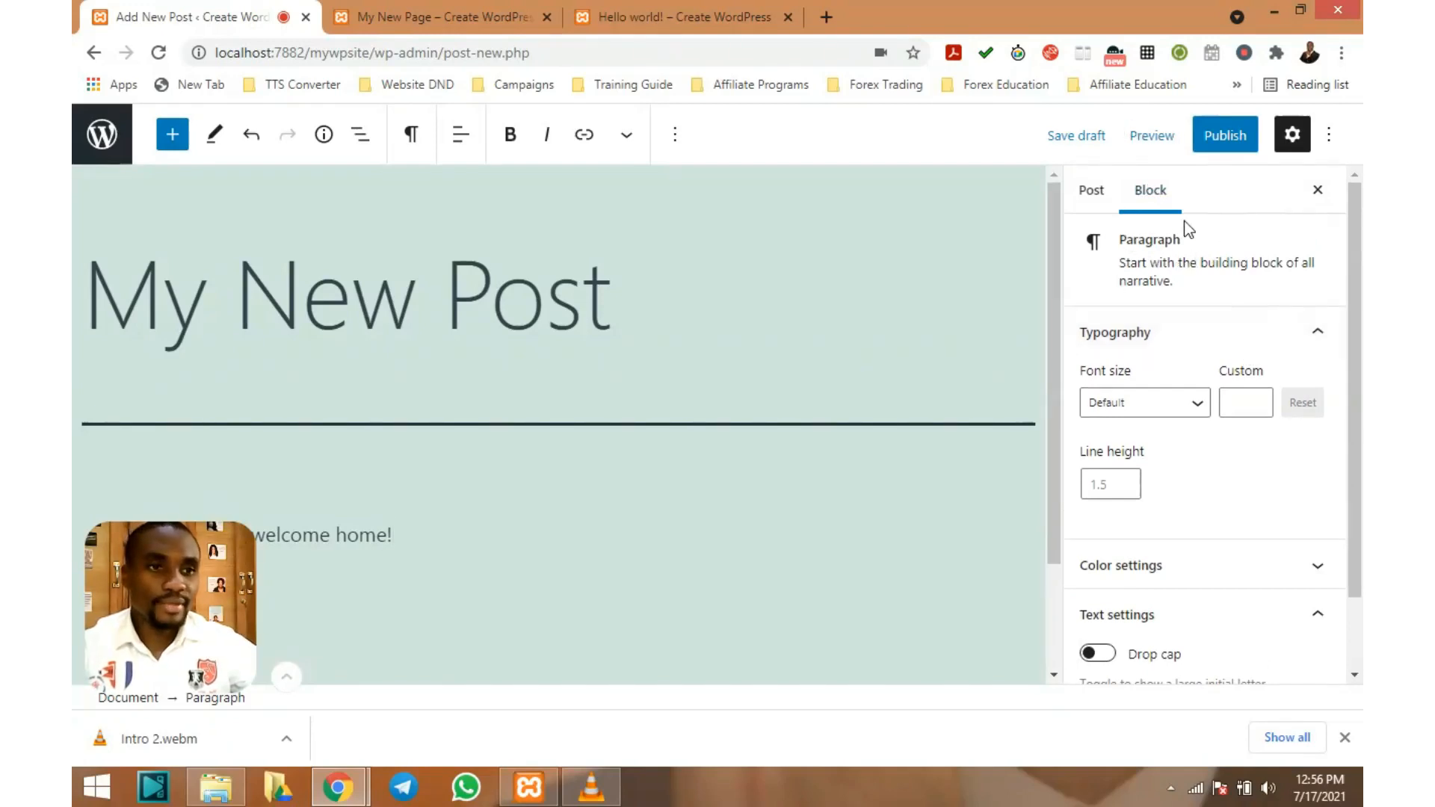
scroll(1187, 245, "down", 1)
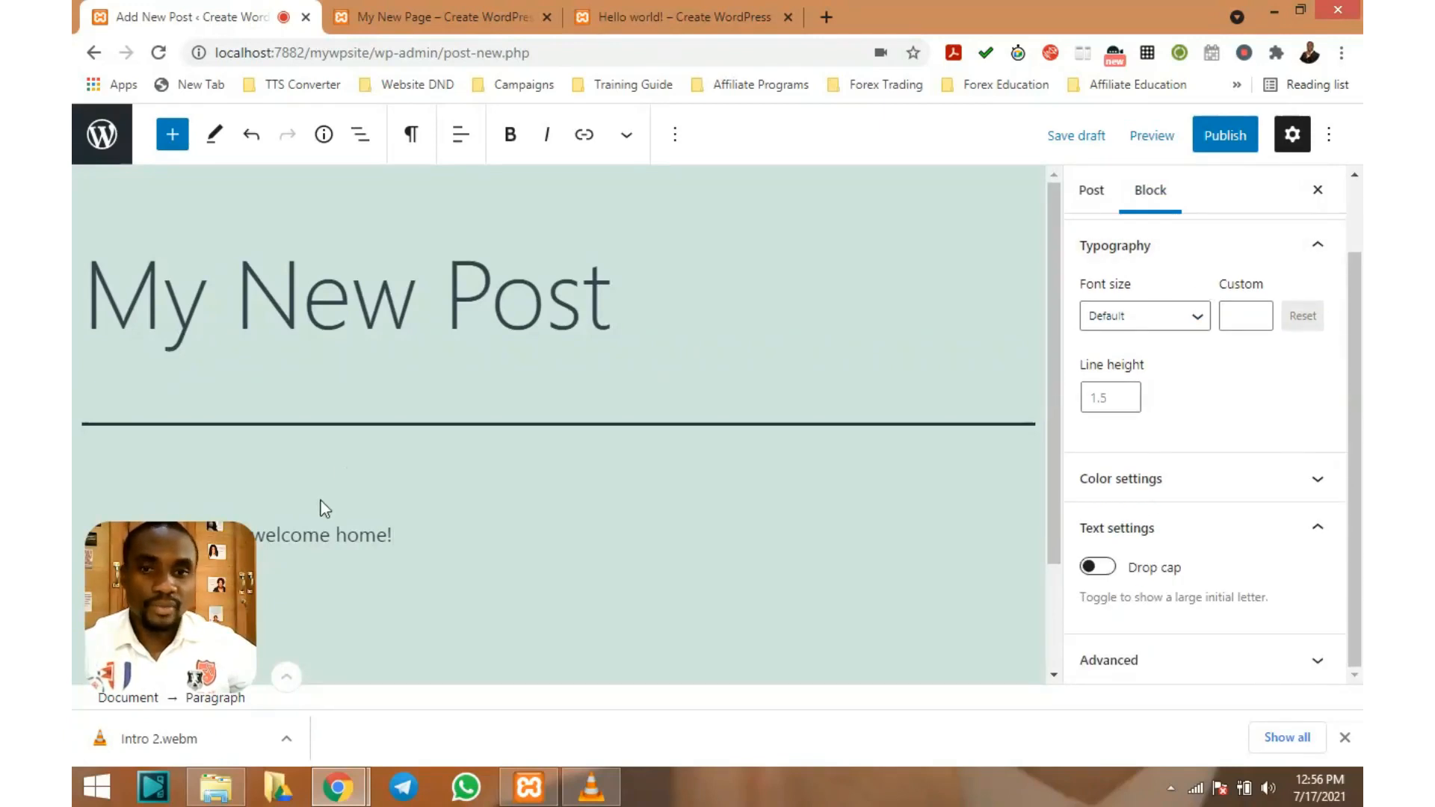
scroll(336, 438, "down", 2)
left_click(244, 401)
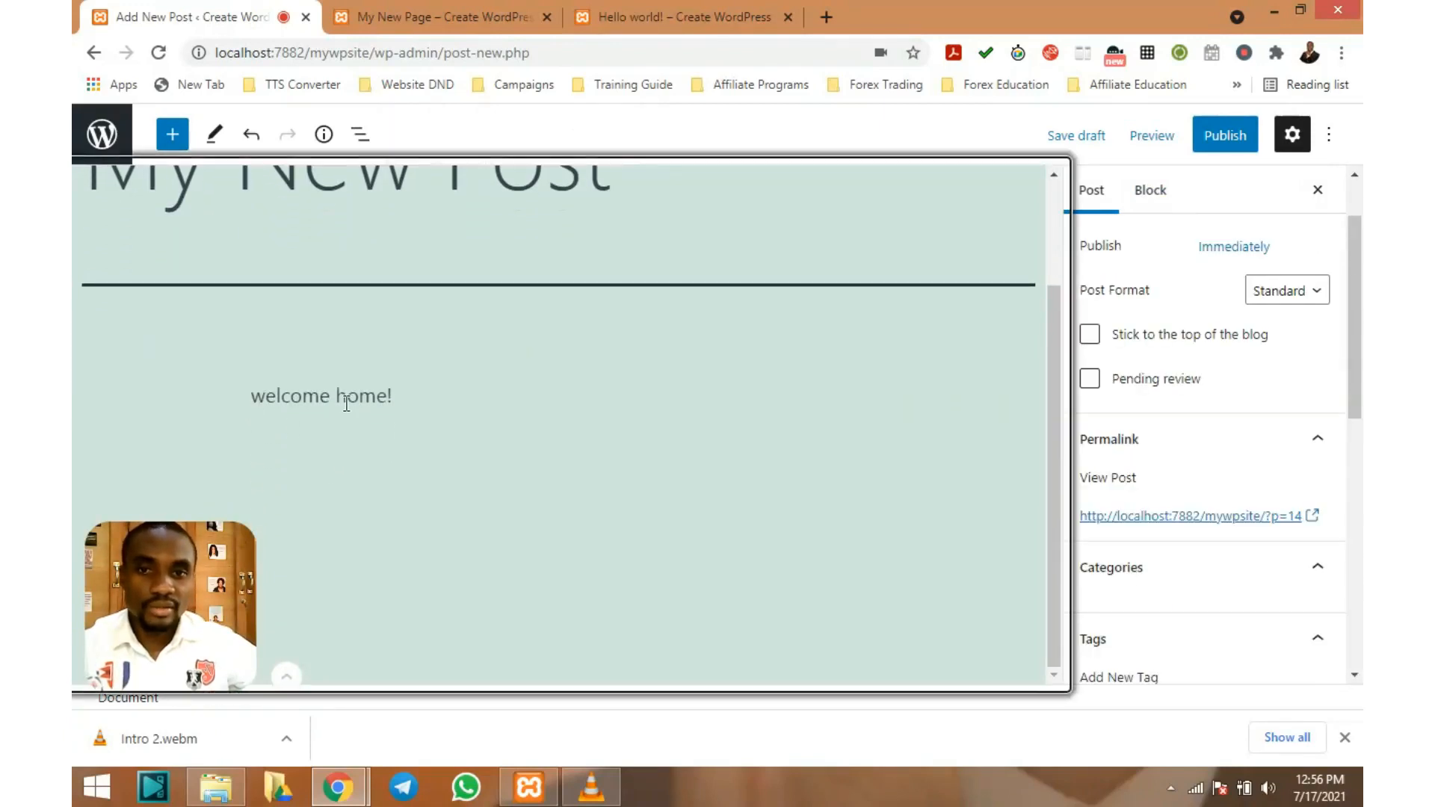
Set the paragraph to Large, try custom font sizes, then reset it to default
triple_click(356, 398)
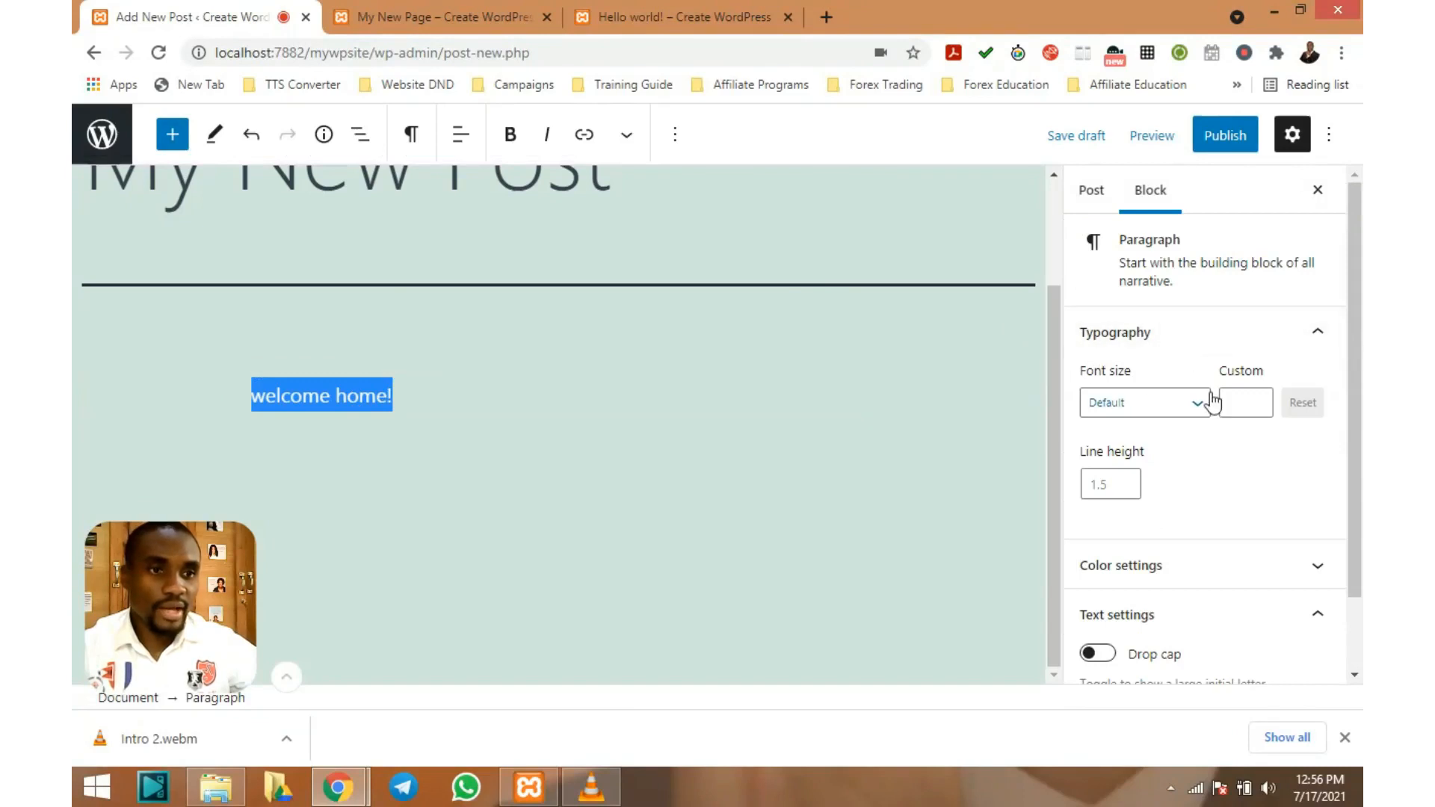
left_click(1186, 404)
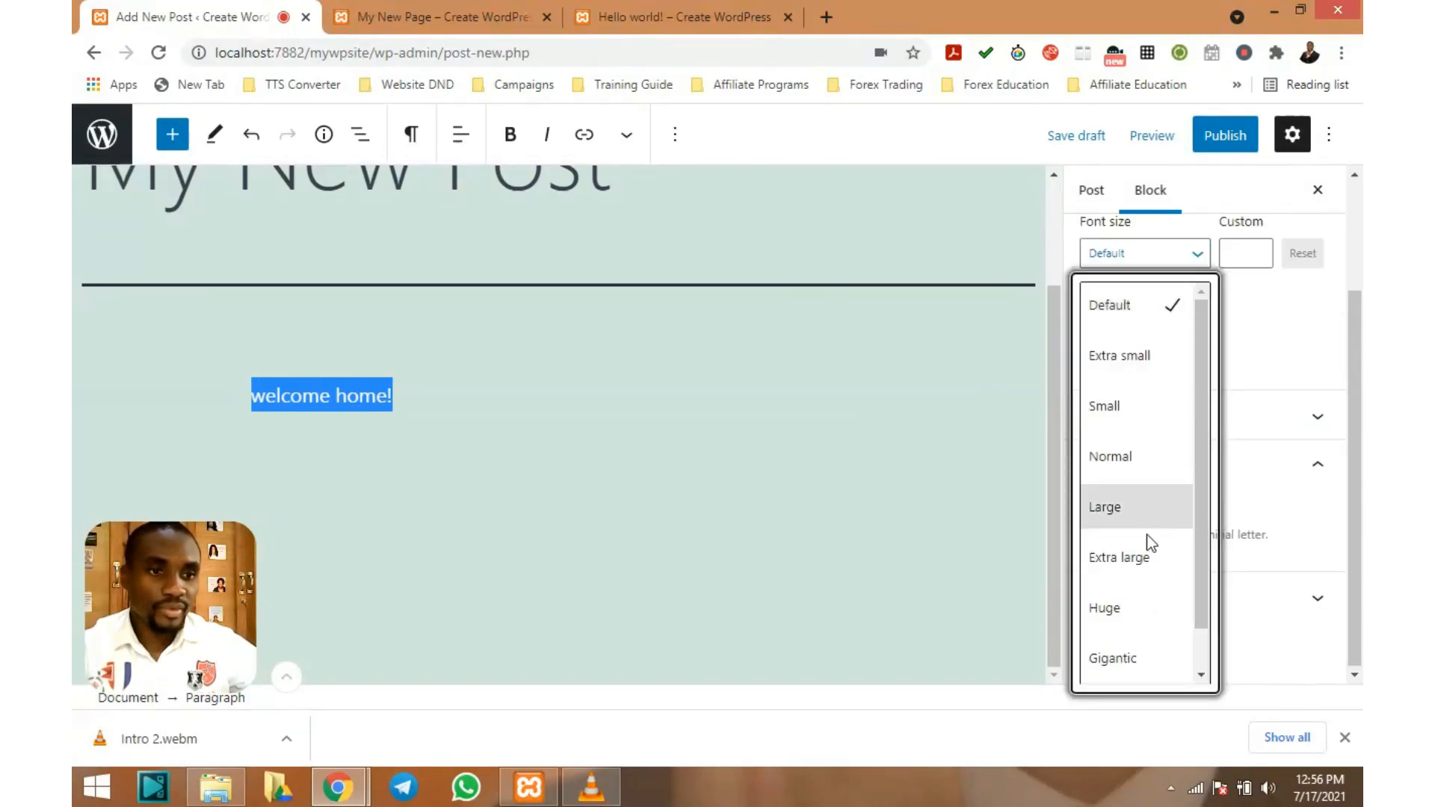
left_click(1147, 509)
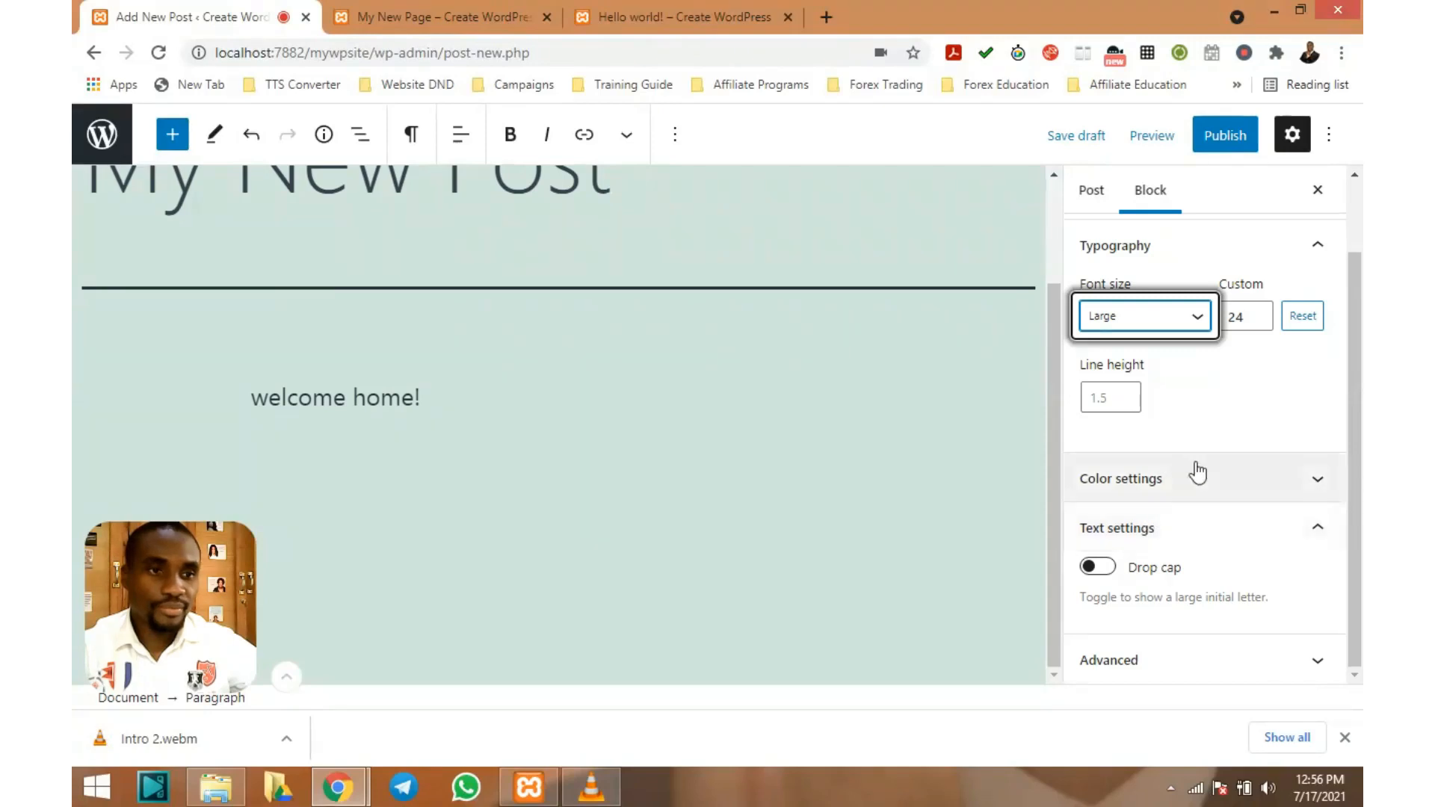
left_click(1258, 319)
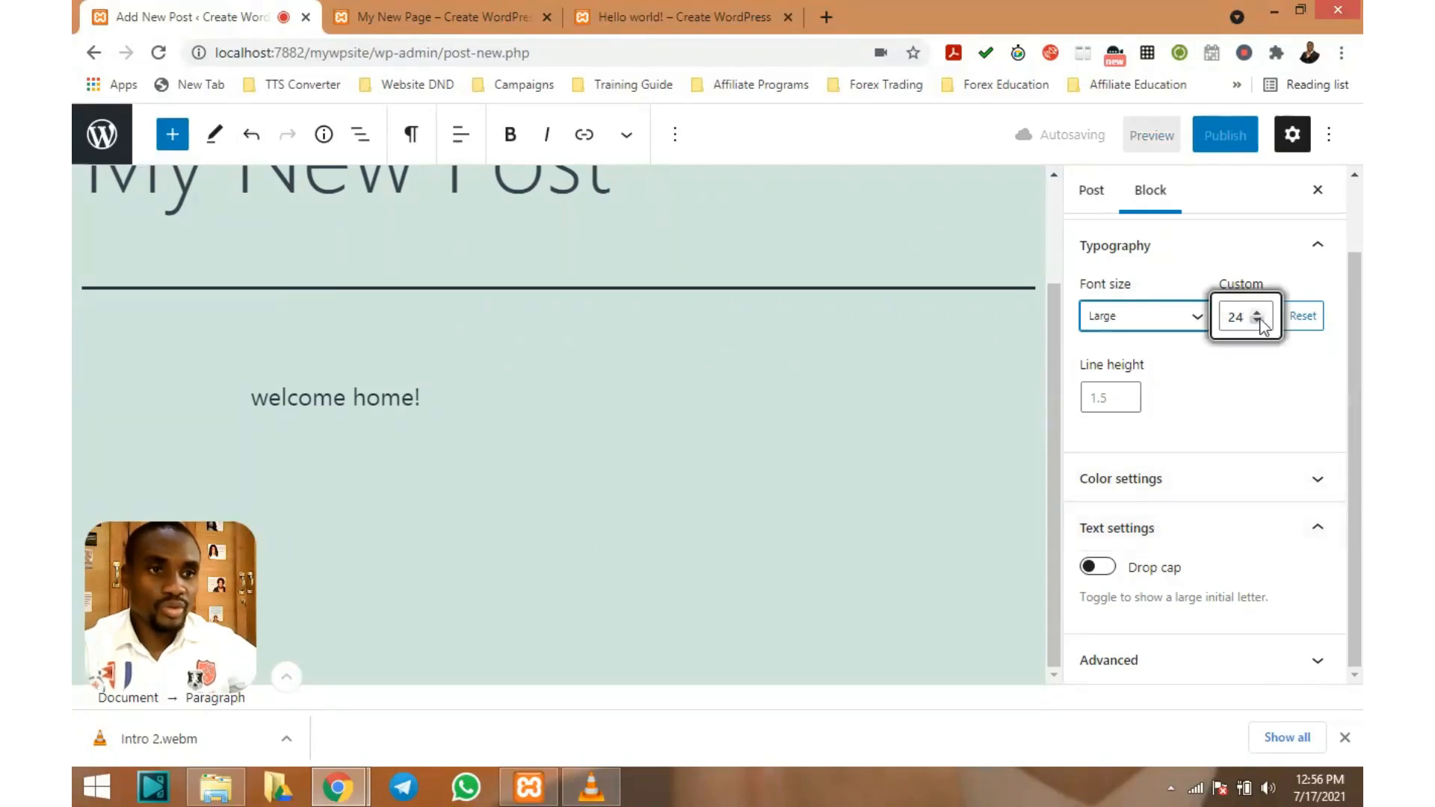
left_click(1259, 320)
left_click(1259, 320)
left_click(1259, 320)
left_click(1259, 320)
left_click(1259, 320)
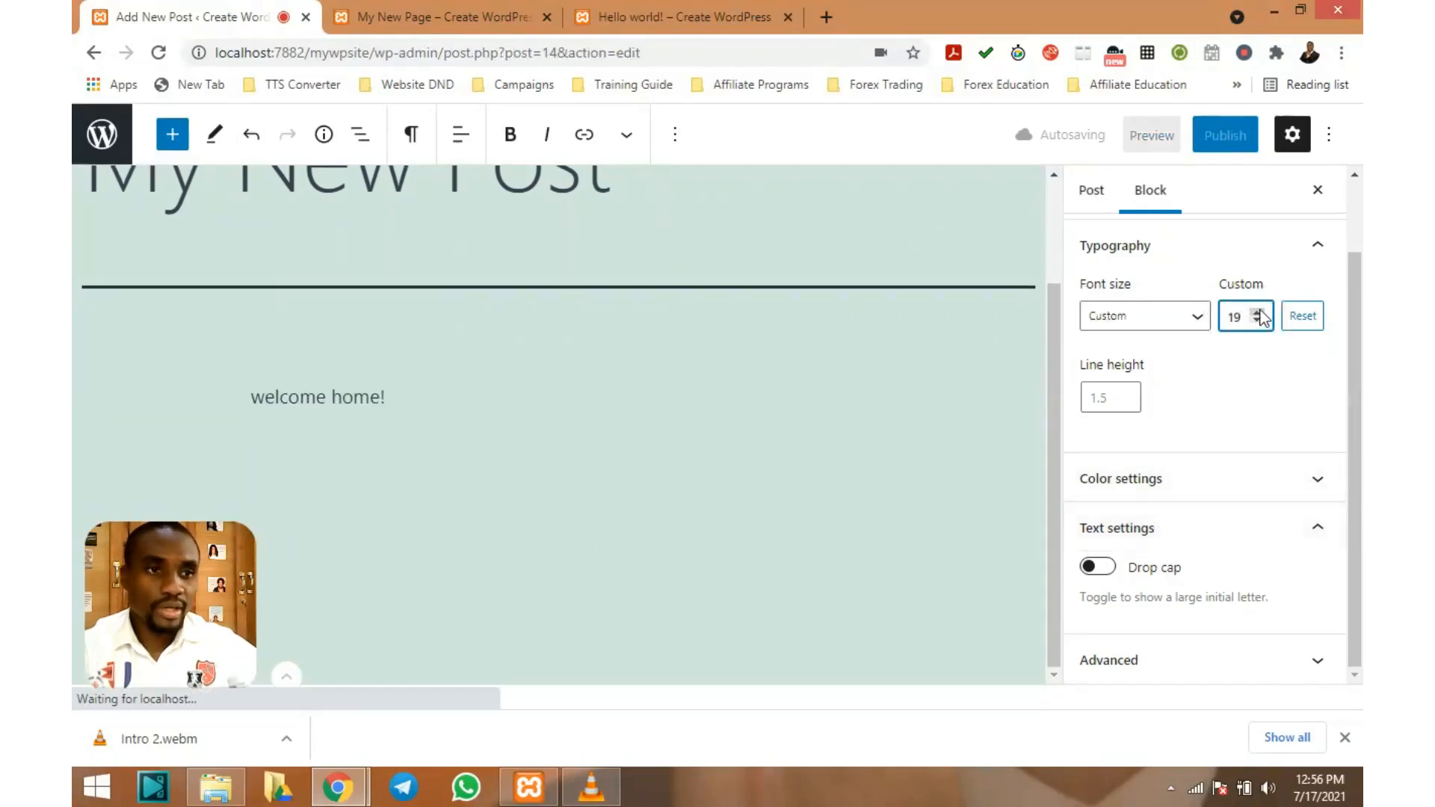
left_click(1258, 312)
left_click(1258, 313)
left_click(1258, 313)
left_click(1258, 313)
left_click(1258, 312)
left_click(1258, 313)
left_click(1258, 313)
left_click(1258, 313)
left_click(1258, 312)
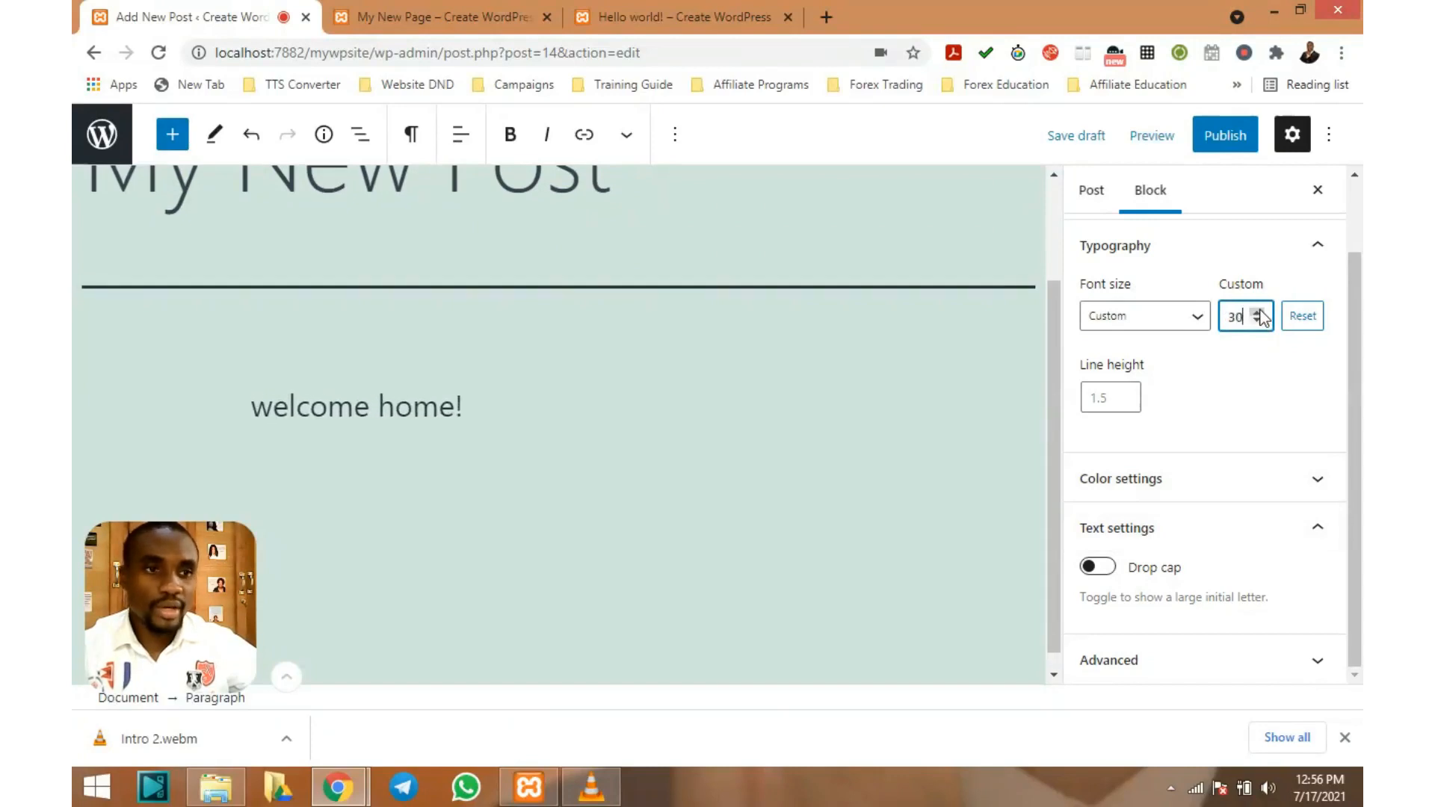
left_click(1304, 319)
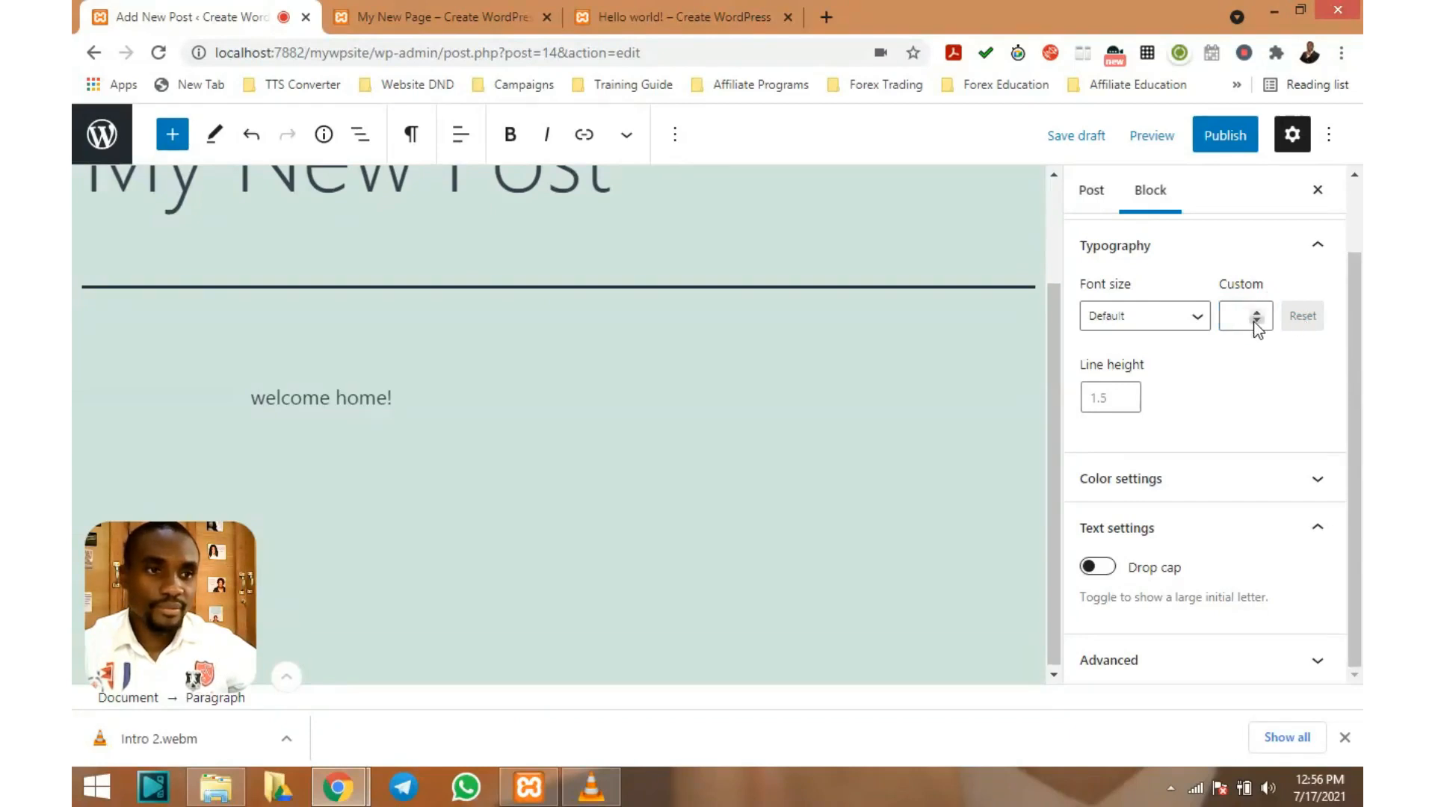
Undo and redo recent edits, then apply the Large font size again
left_click(1197, 318)
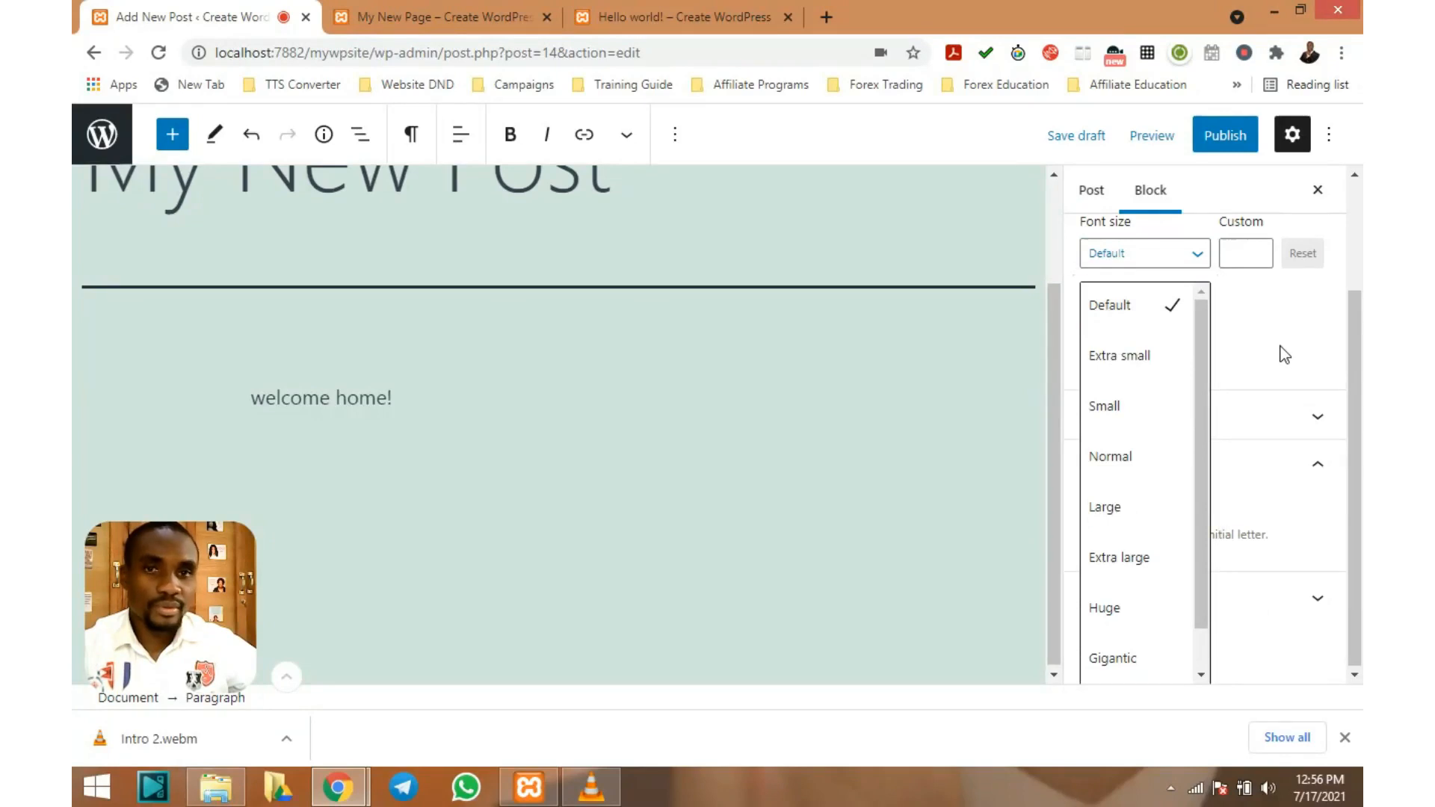
left_click(253, 138)
left_click(254, 142)
left_click(254, 142)
left_click(287, 139)
left_click(287, 139)
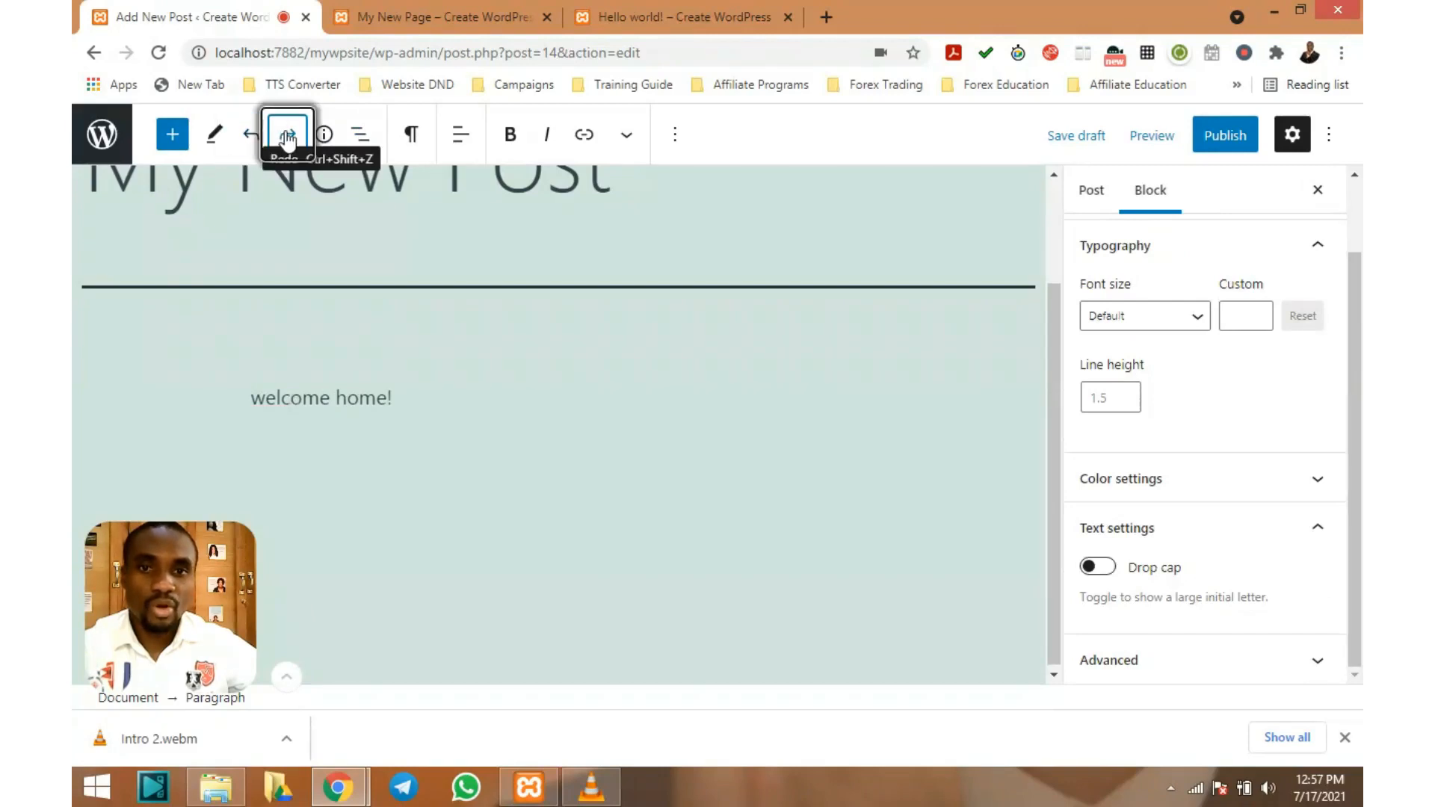
left_click(287, 139)
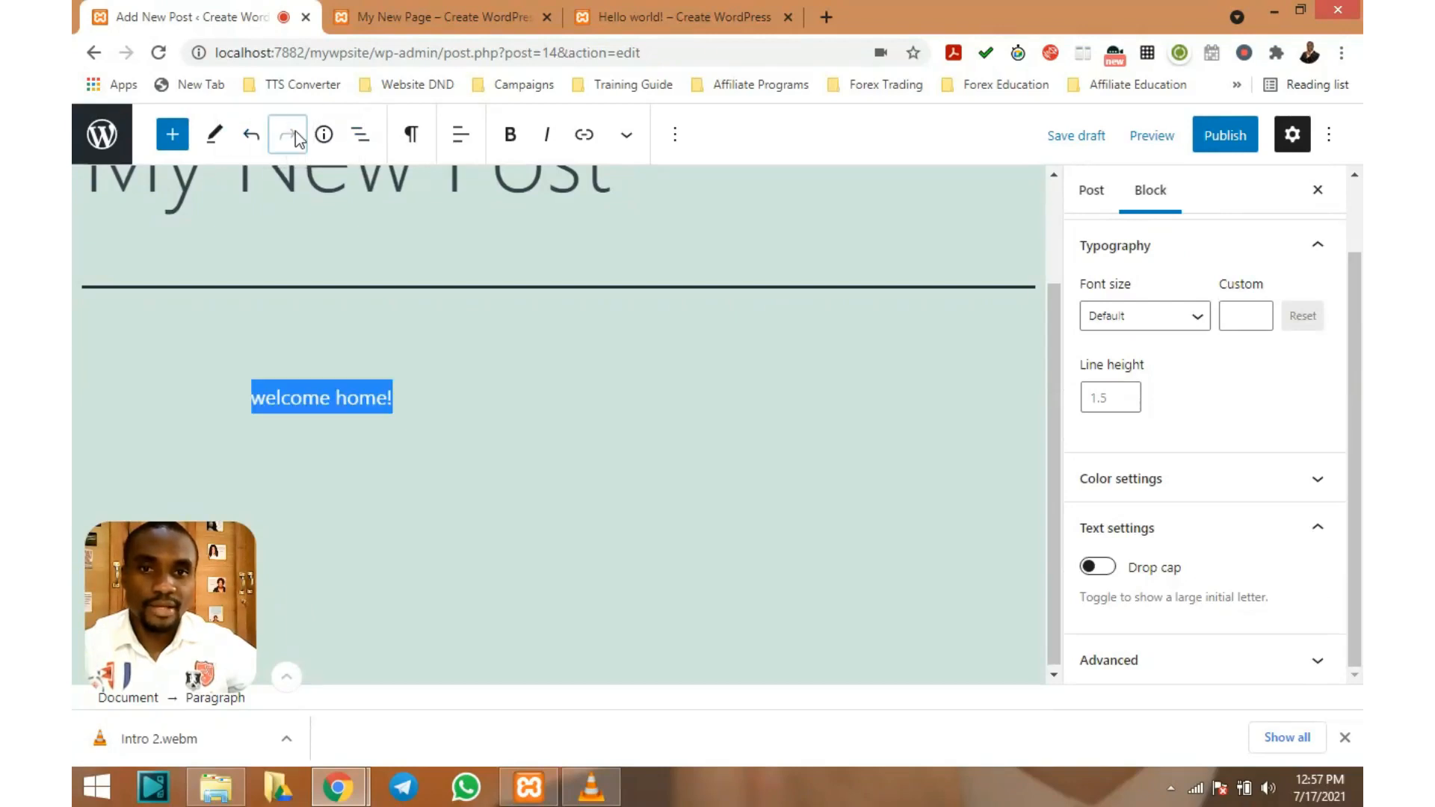
left_click(1196, 318)
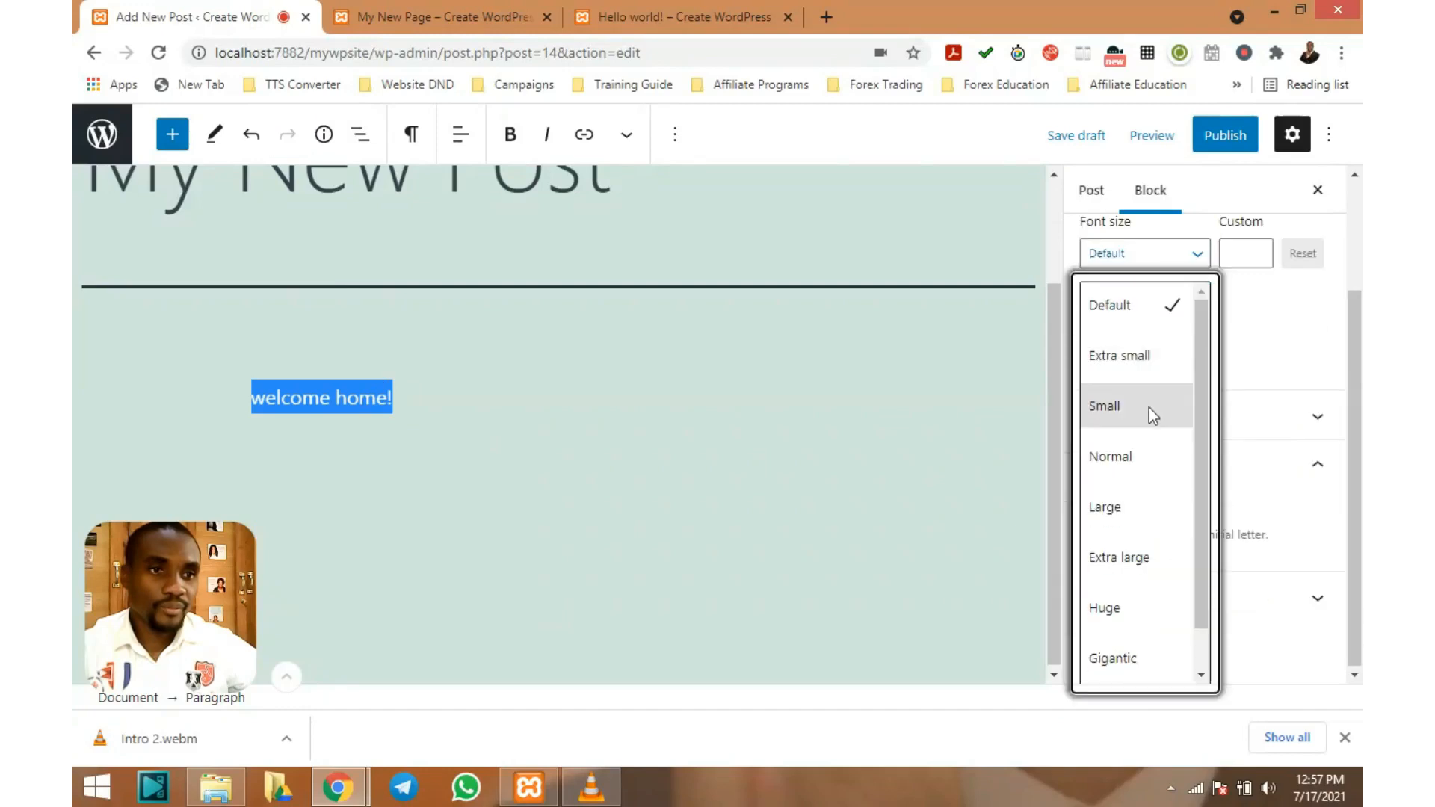
left_click(1129, 508)
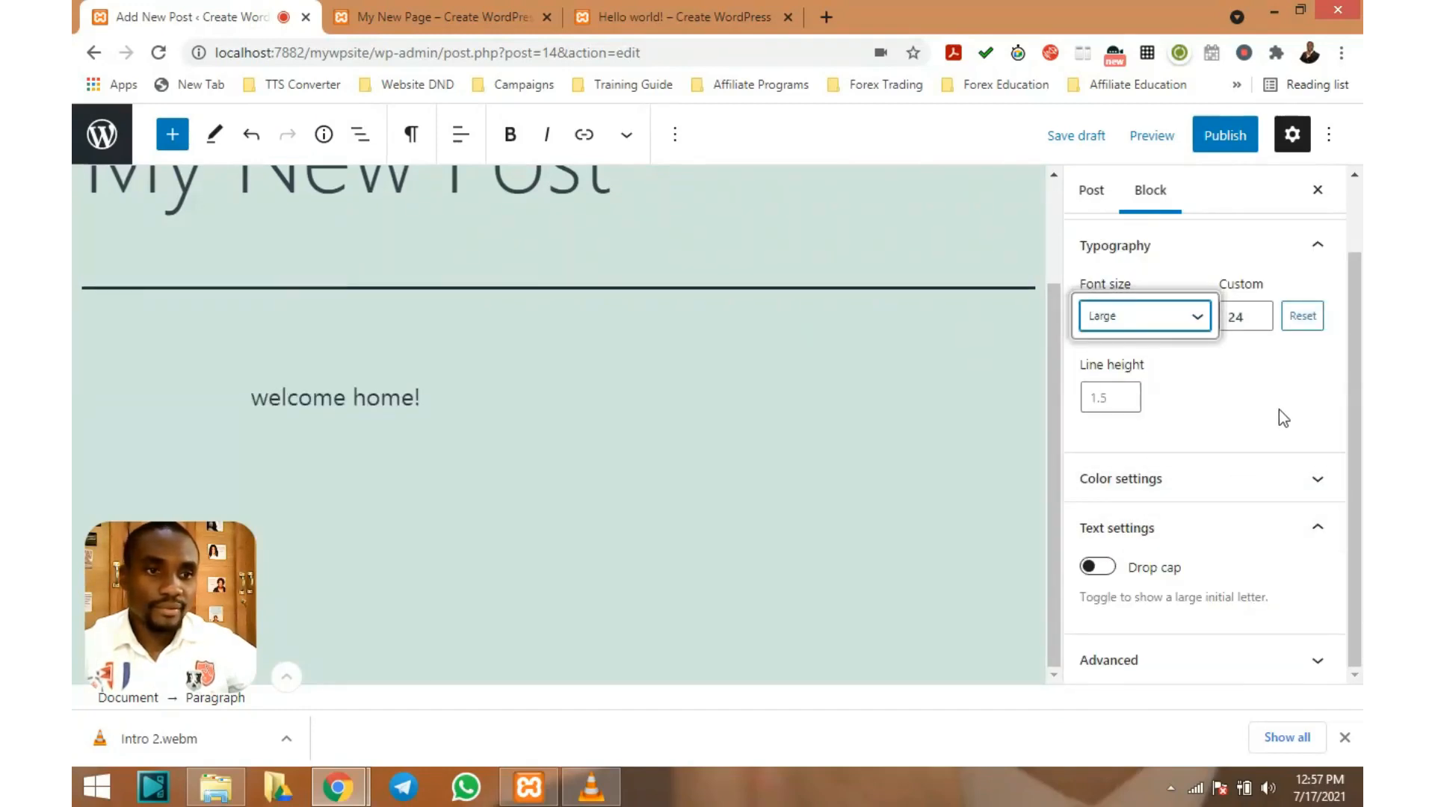
Give the 'welcome home!' text the custom colour #1000a3 under Color settings
left_click(1327, 480)
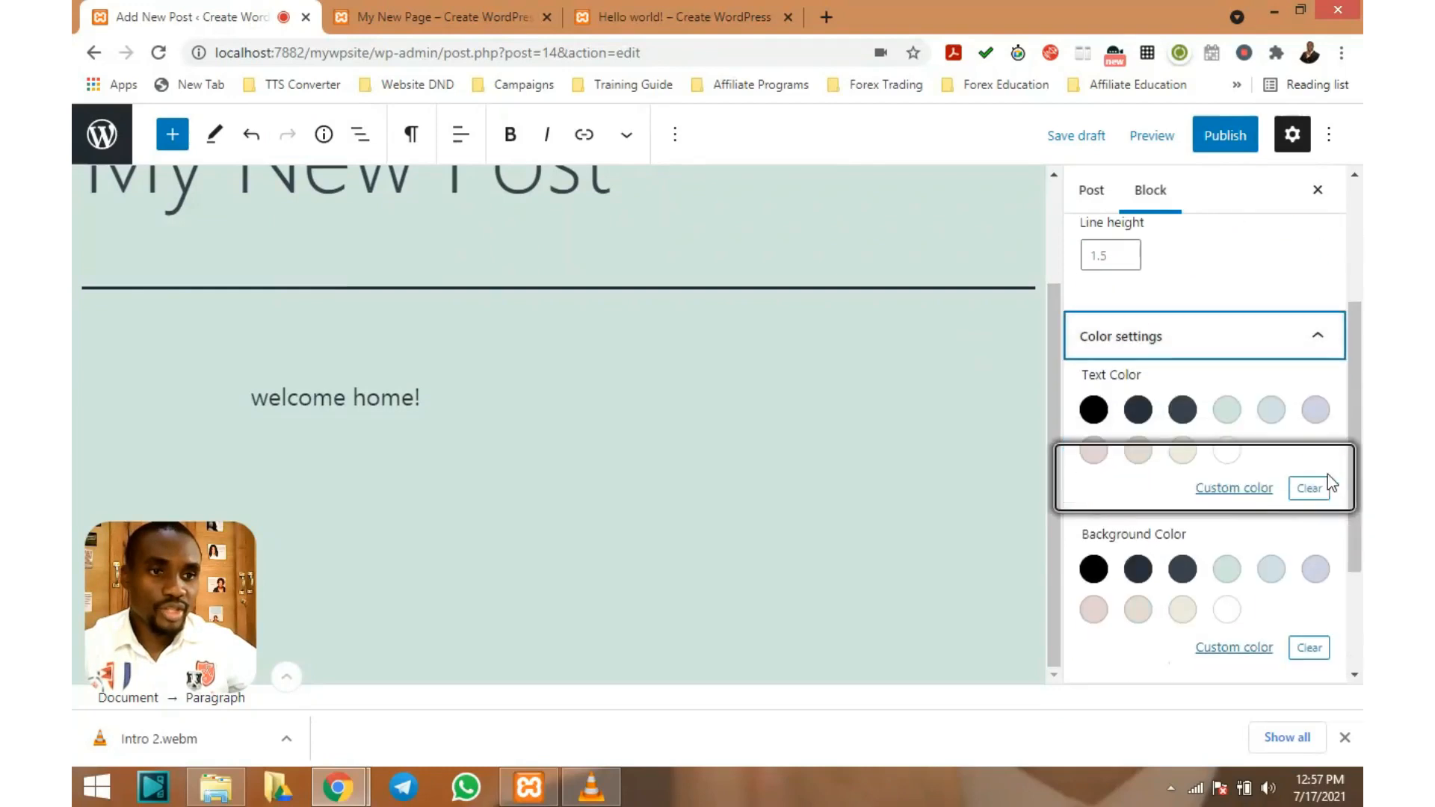
left_click(1241, 487)
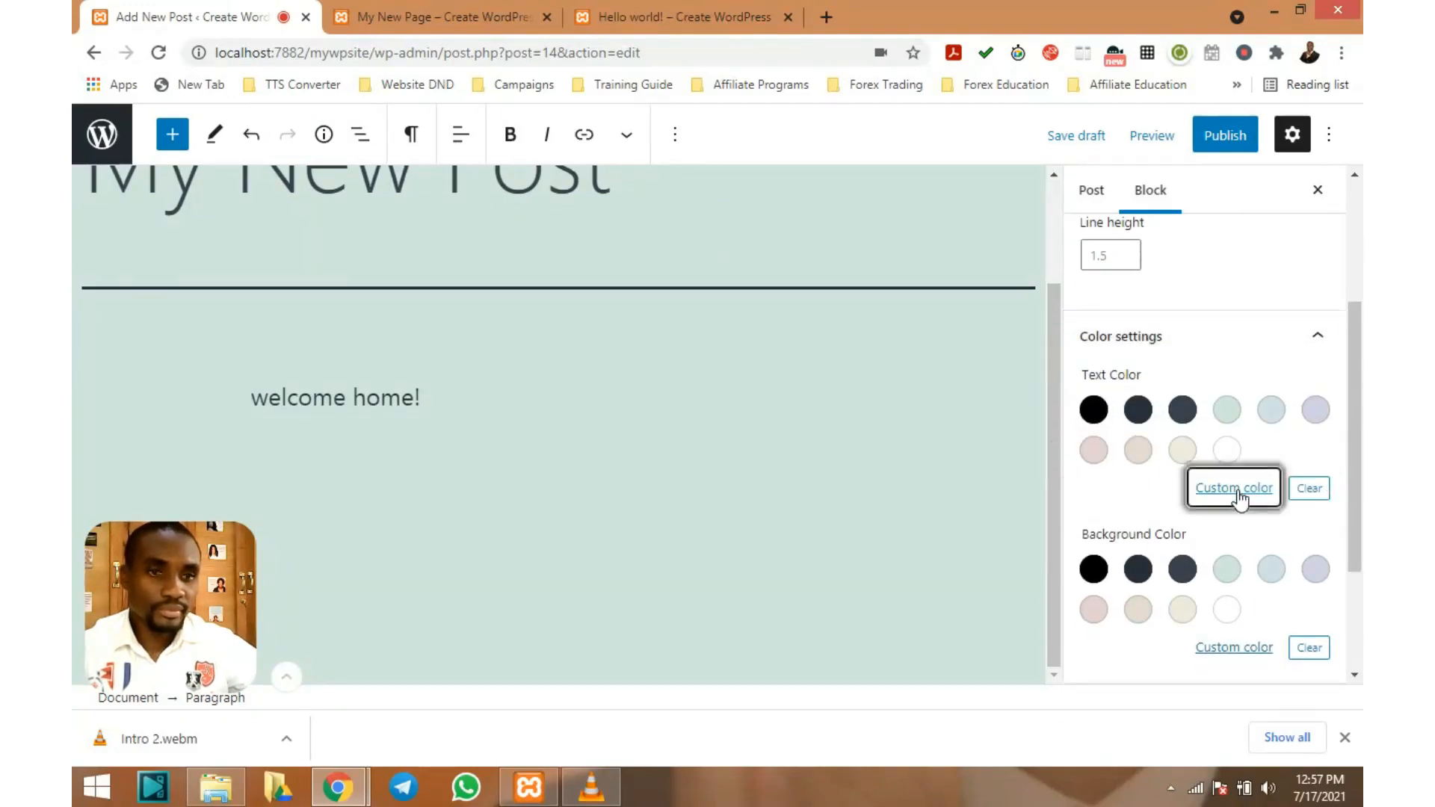
triple_click(371, 401)
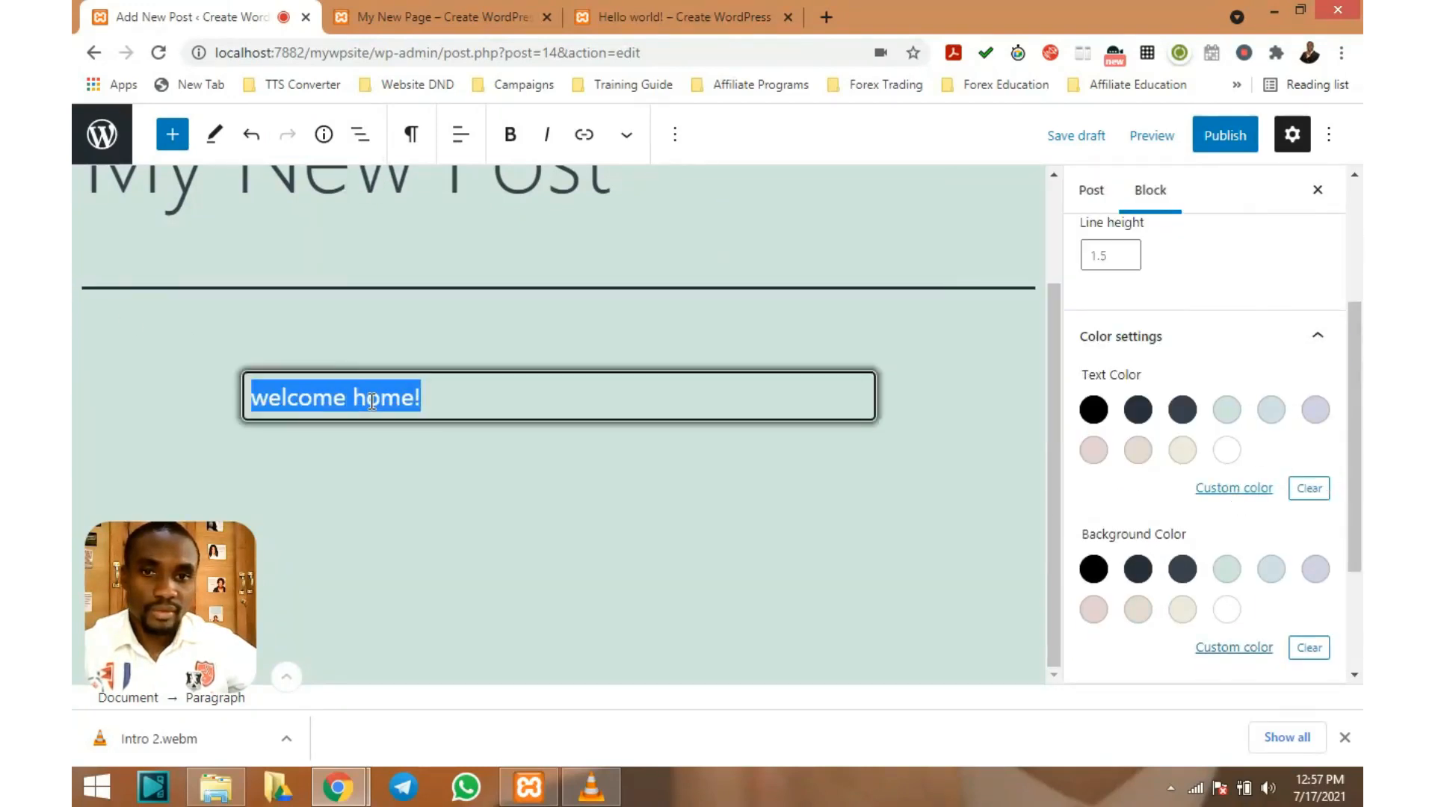
left_click(1234, 487)
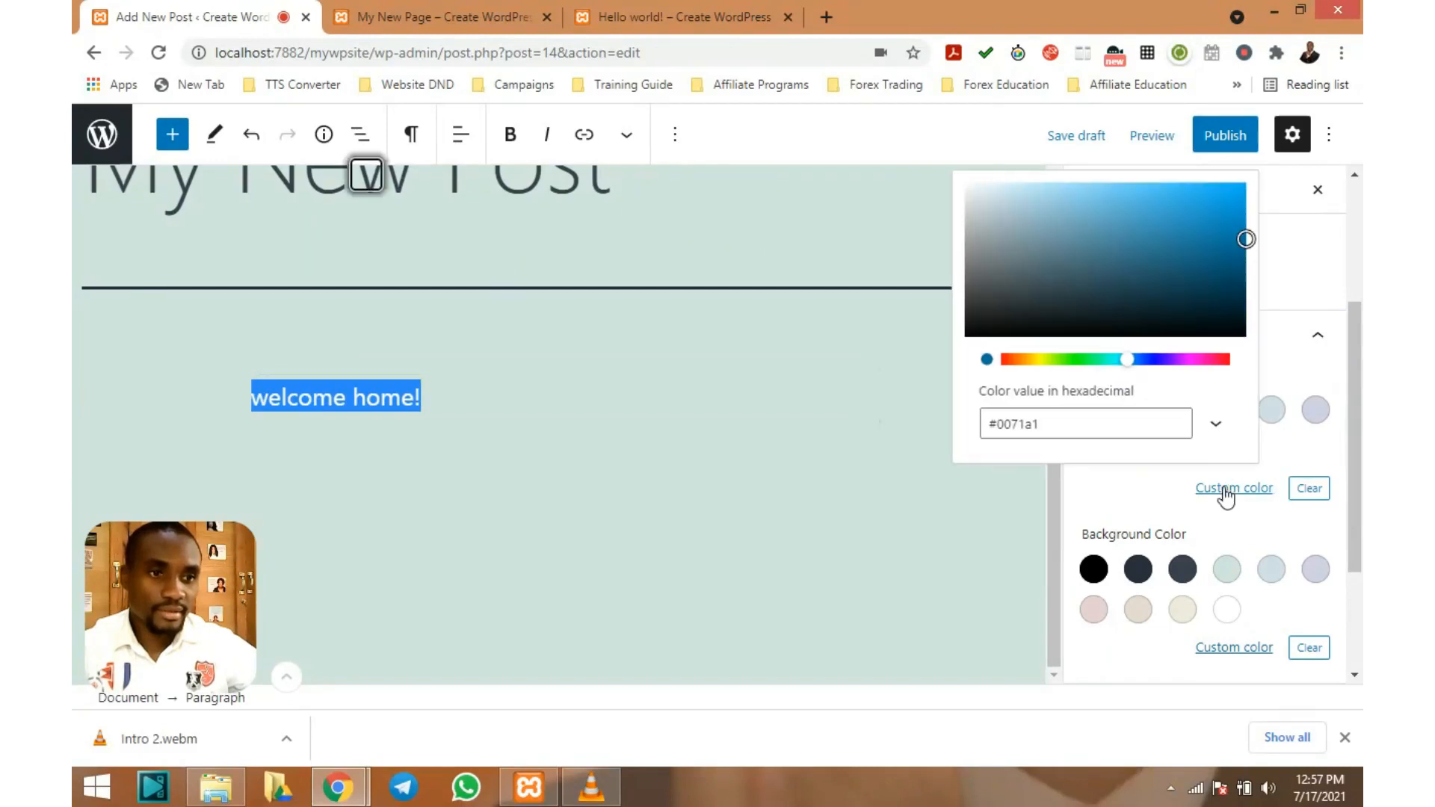
left_click(1158, 361)
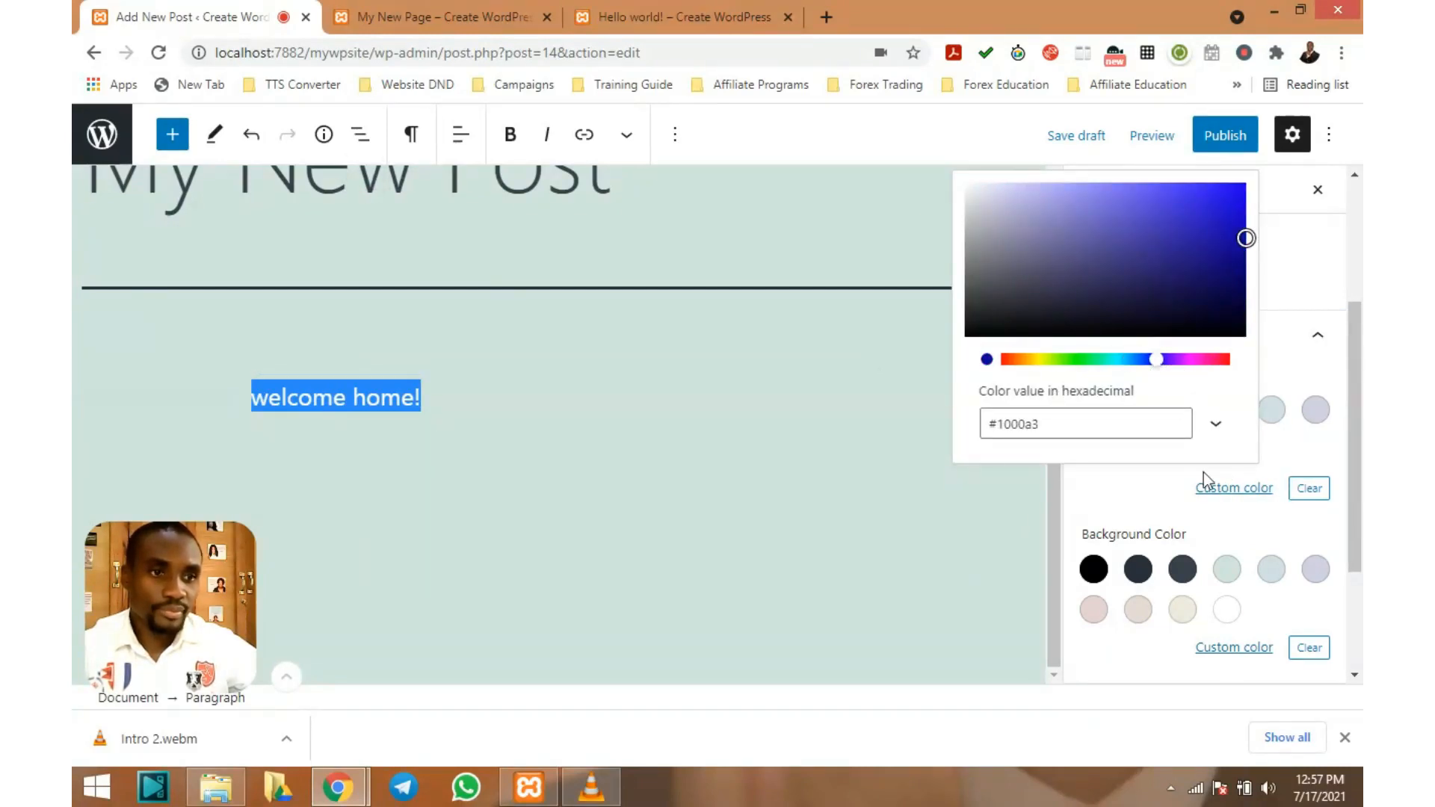
left_click(634, 459)
left_click(608, 445)
left_click(400, 397)
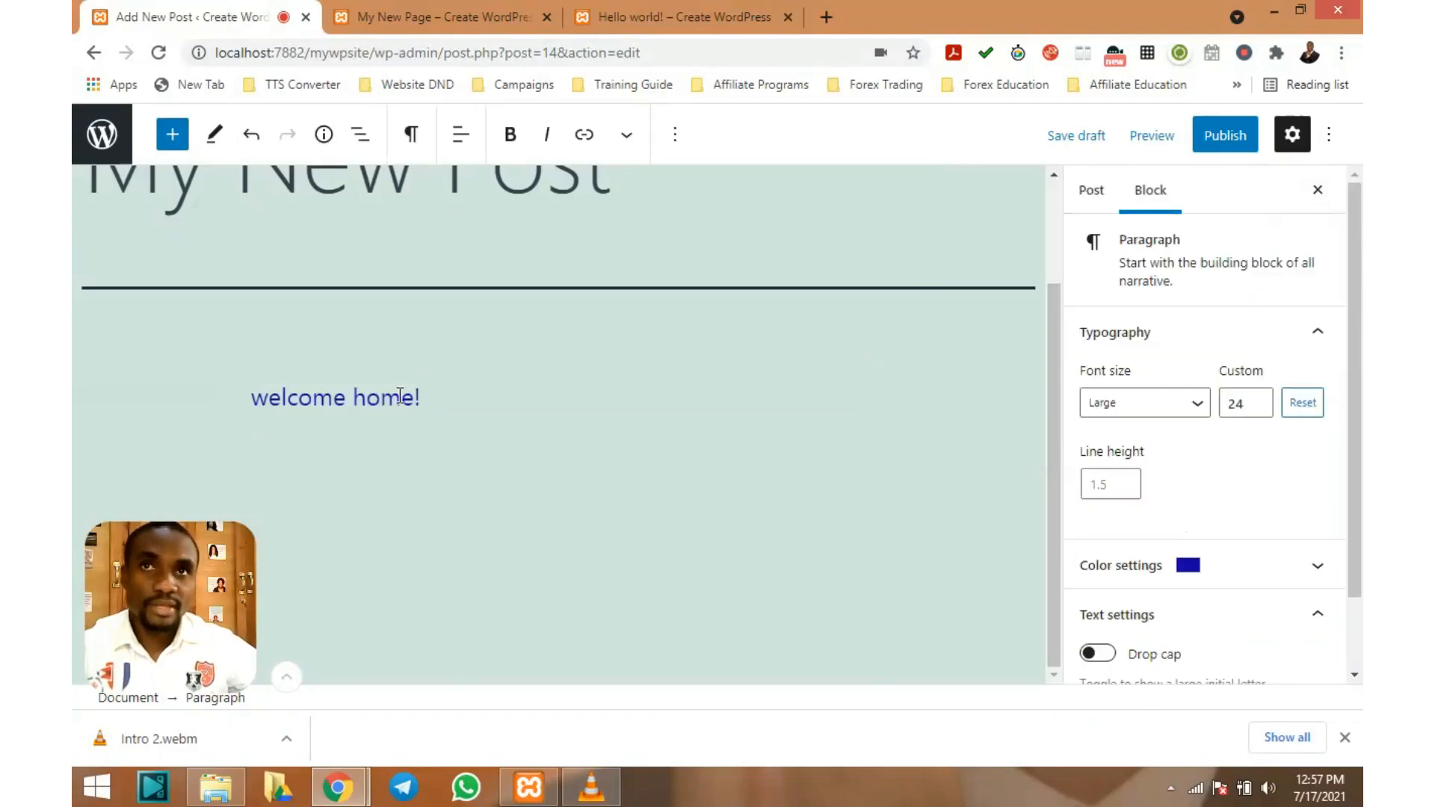
scroll(1195, 508, "down", 2)
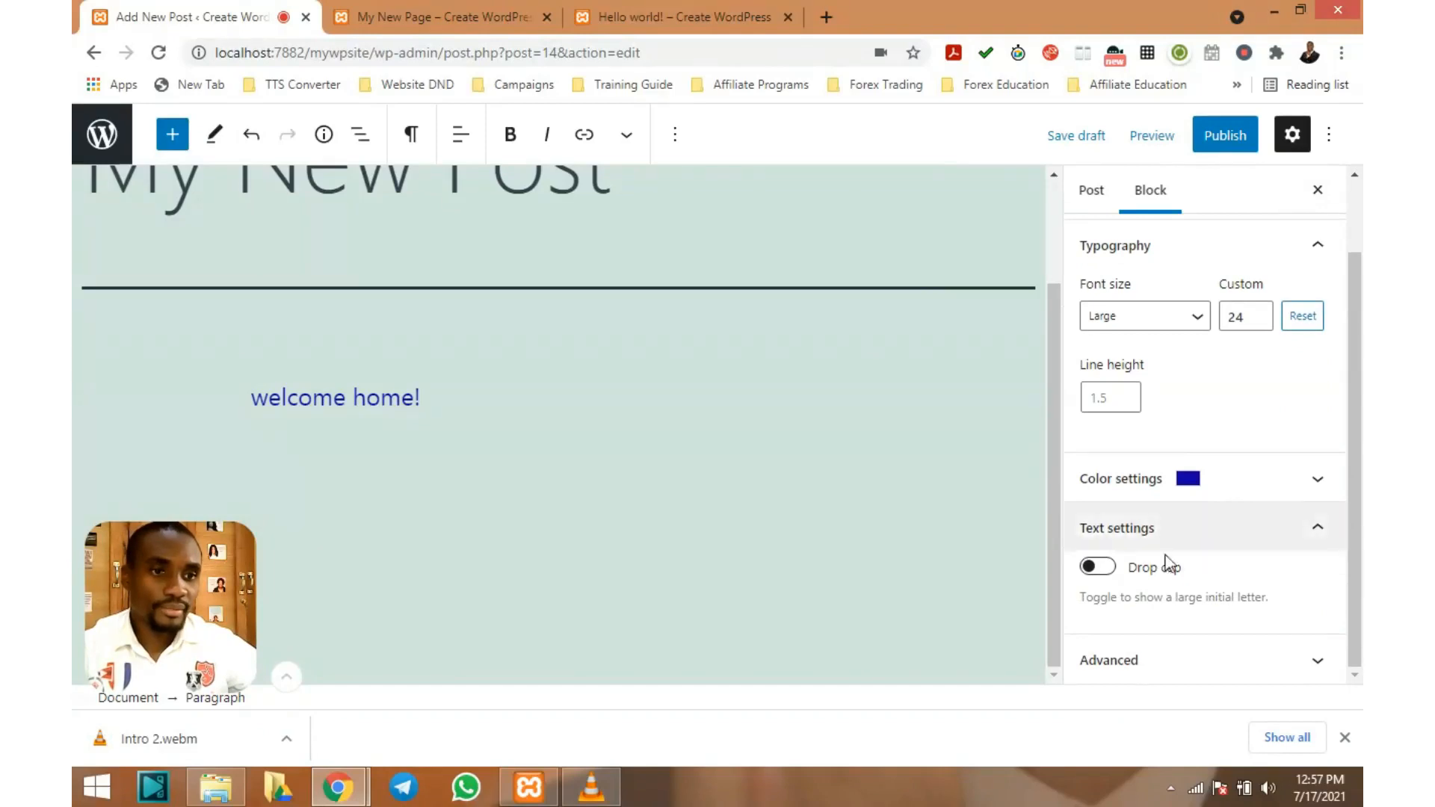
left_click(1108, 569)
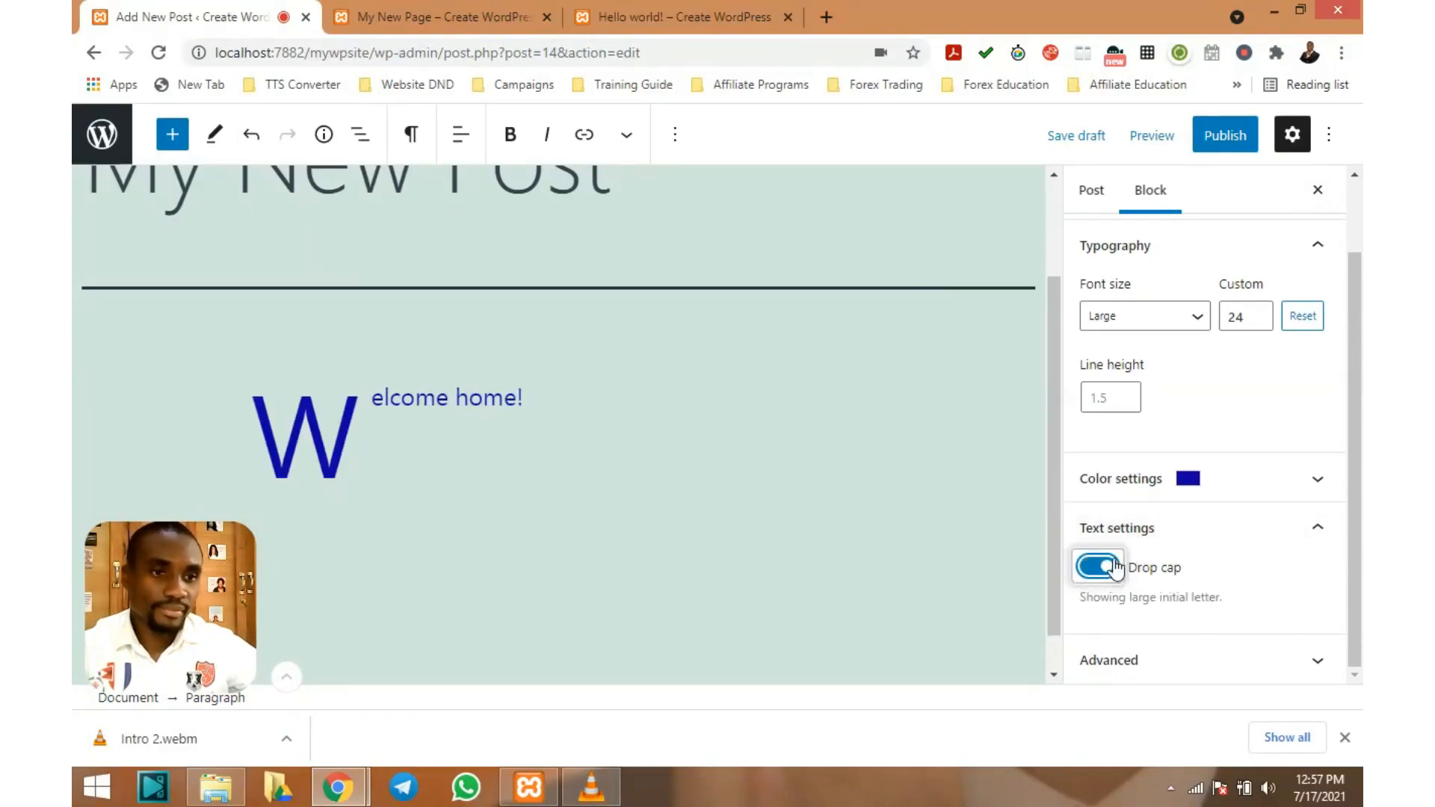
left_click(1087, 572)
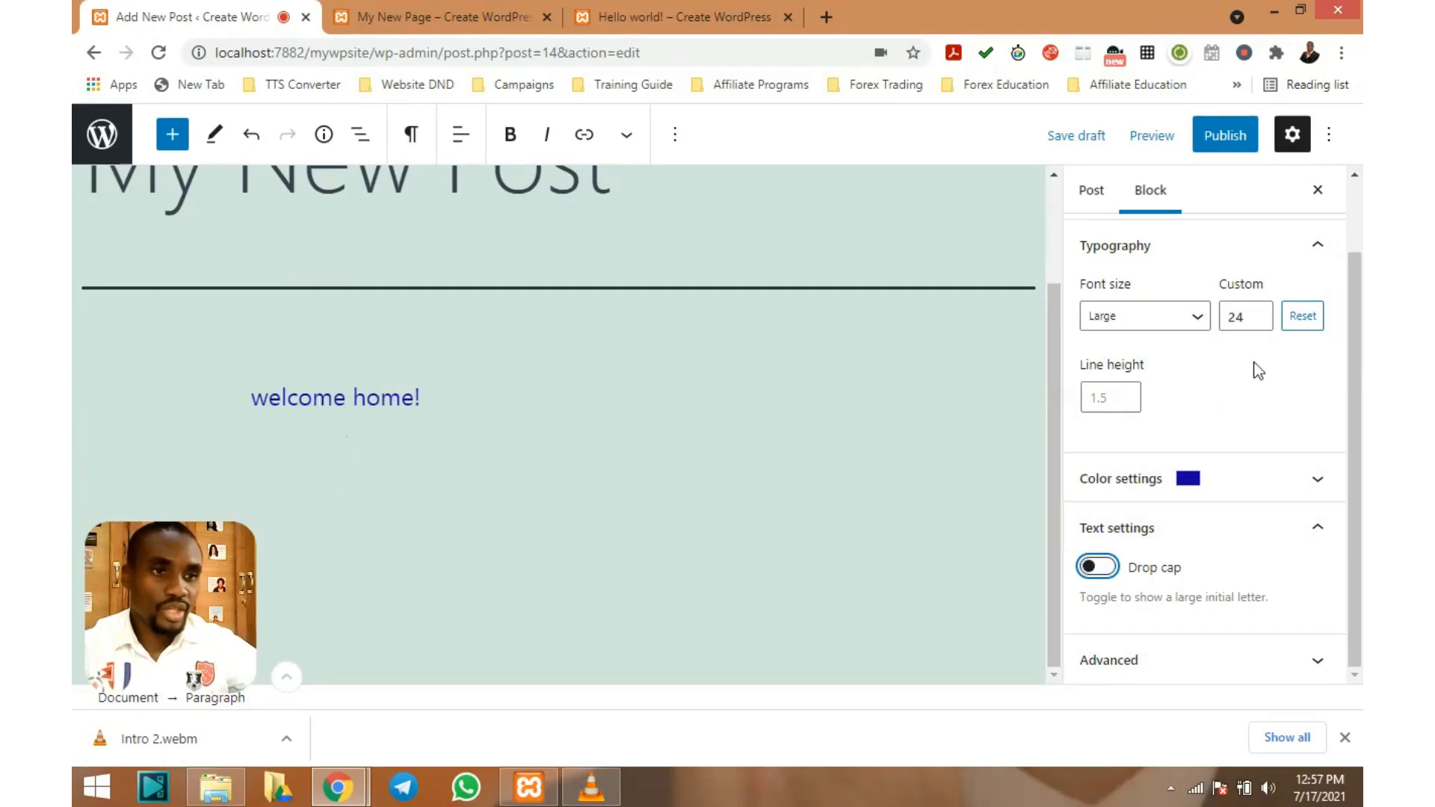
scroll(1267, 357, "up", 1)
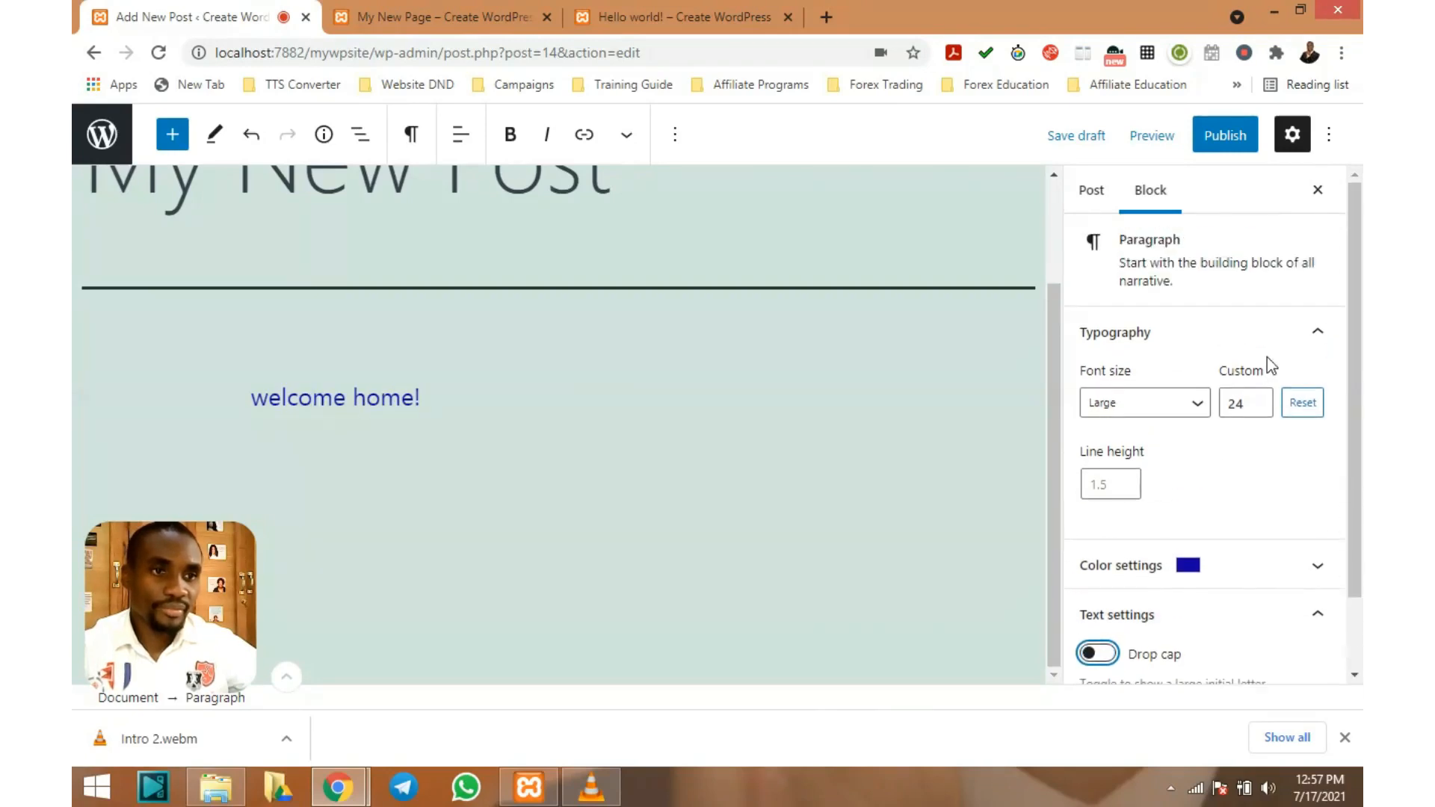
In the Post settings, keep visibility Public and publishing set to Immediately
left_click(1106, 199)
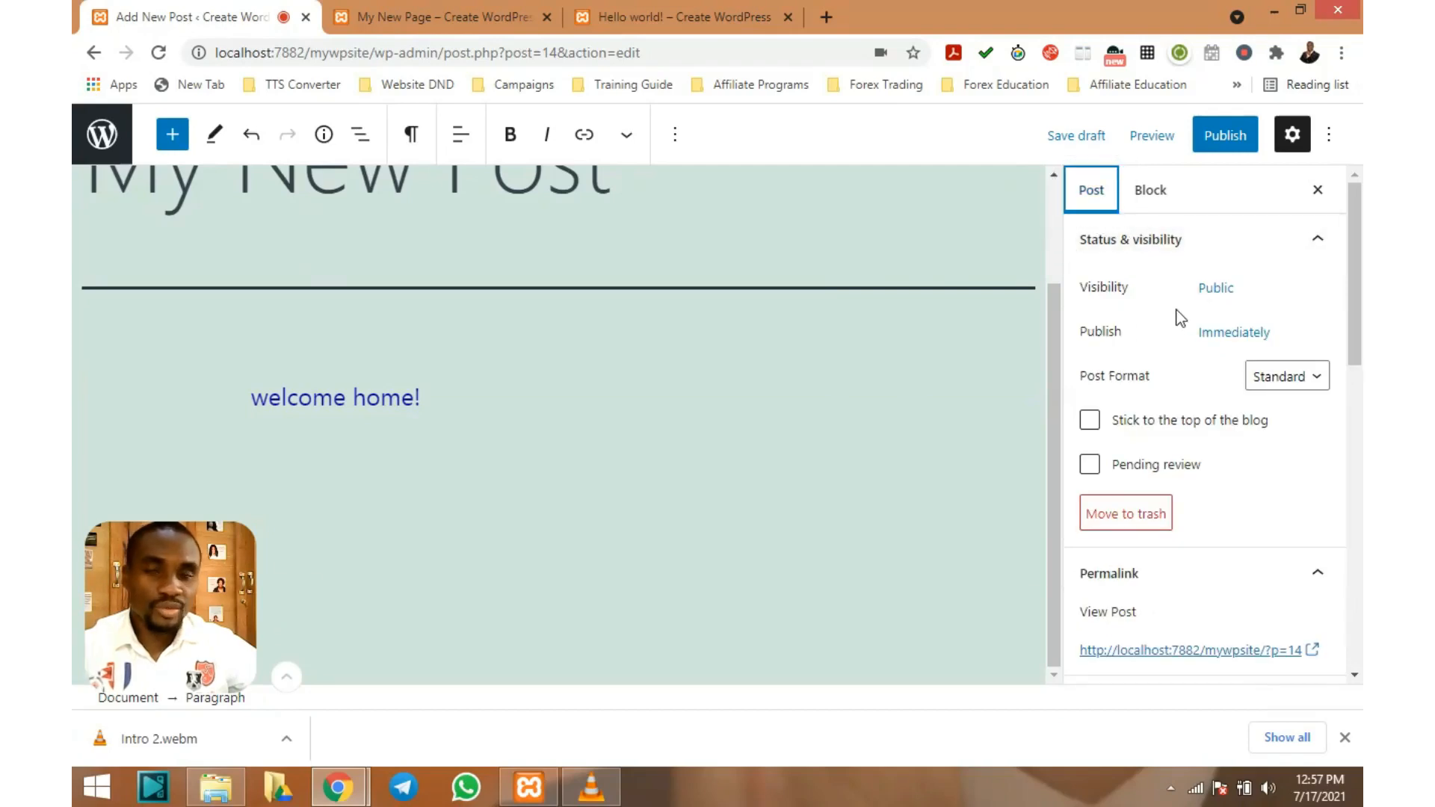
left_click(1218, 290)
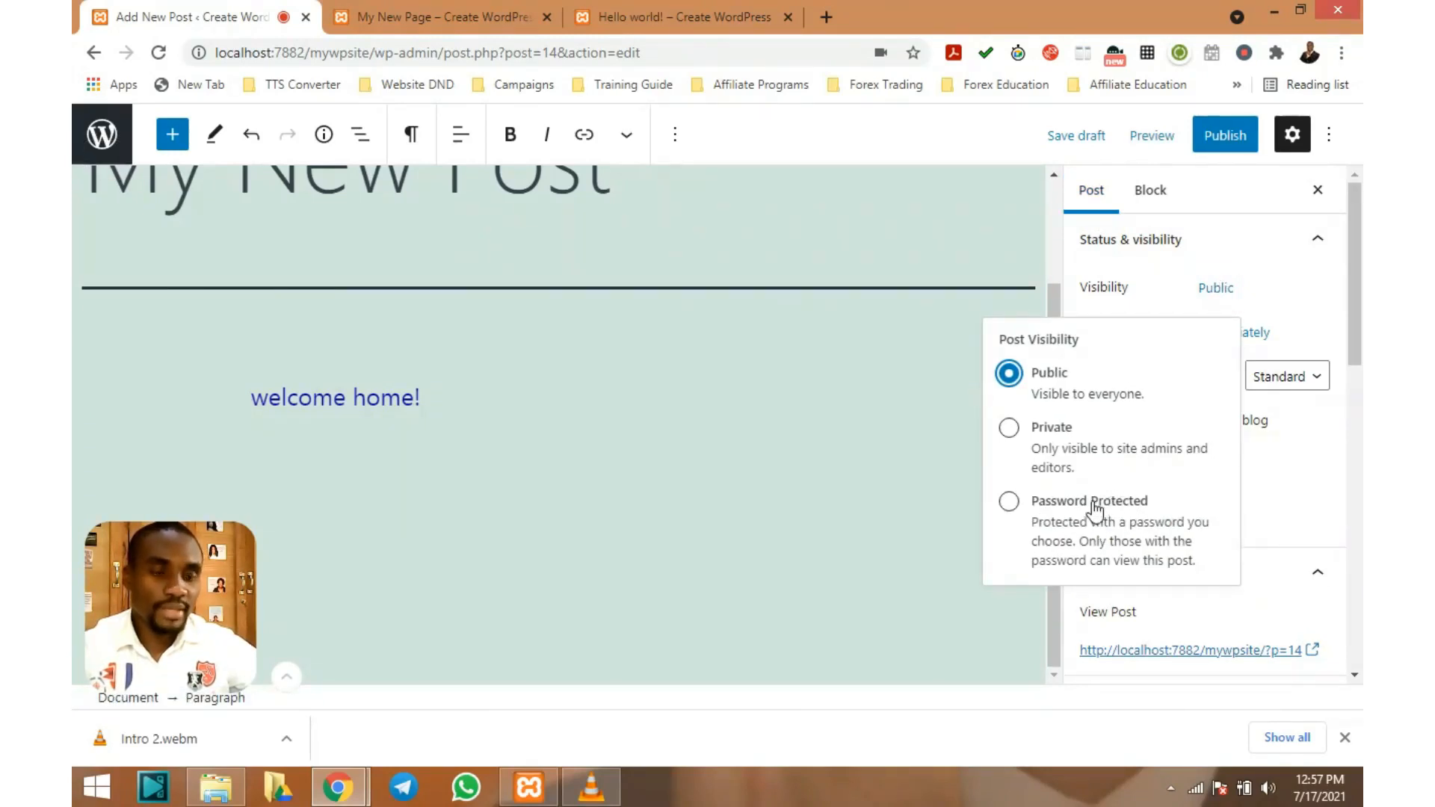
left_click(1047, 374)
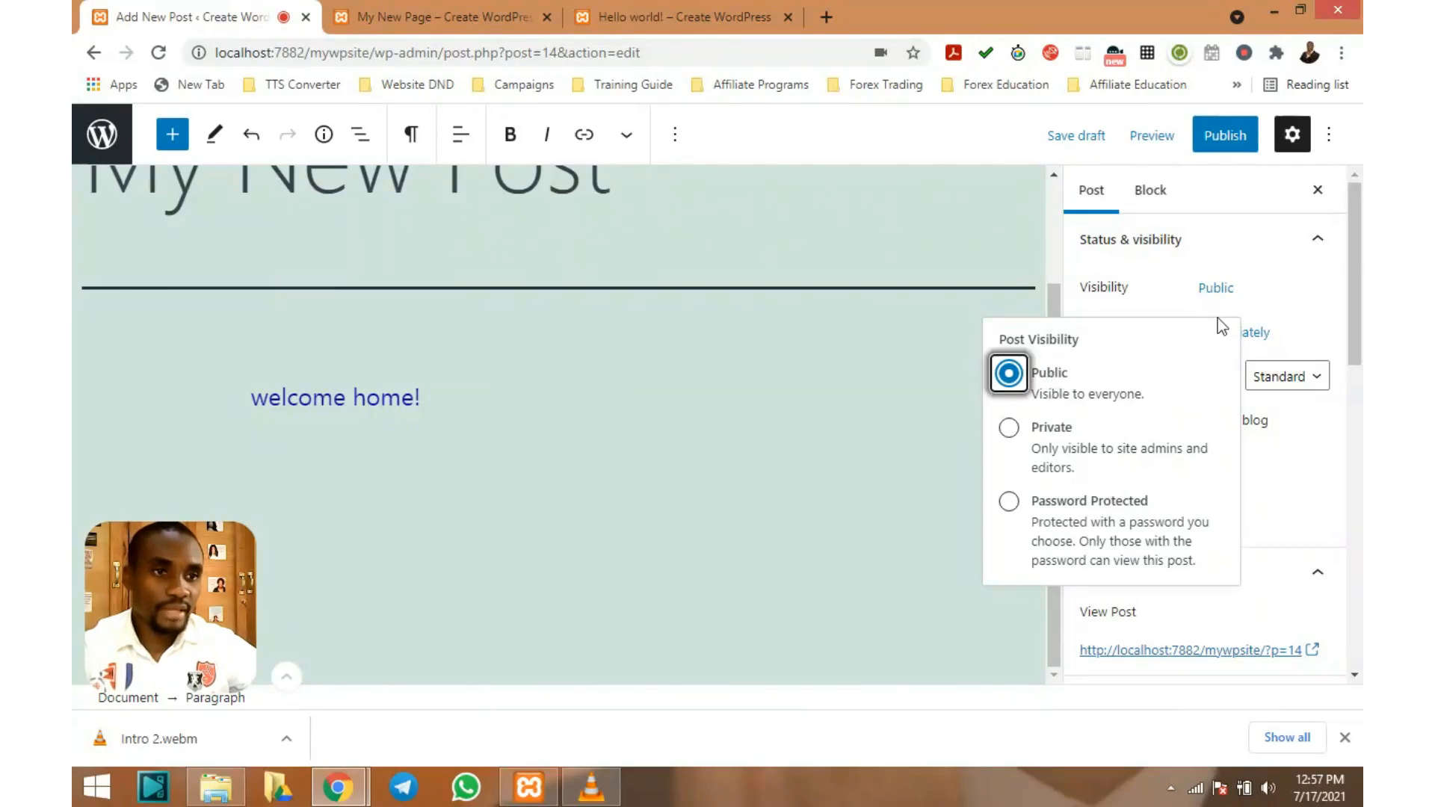
left_click(1262, 272)
left_click(1256, 334)
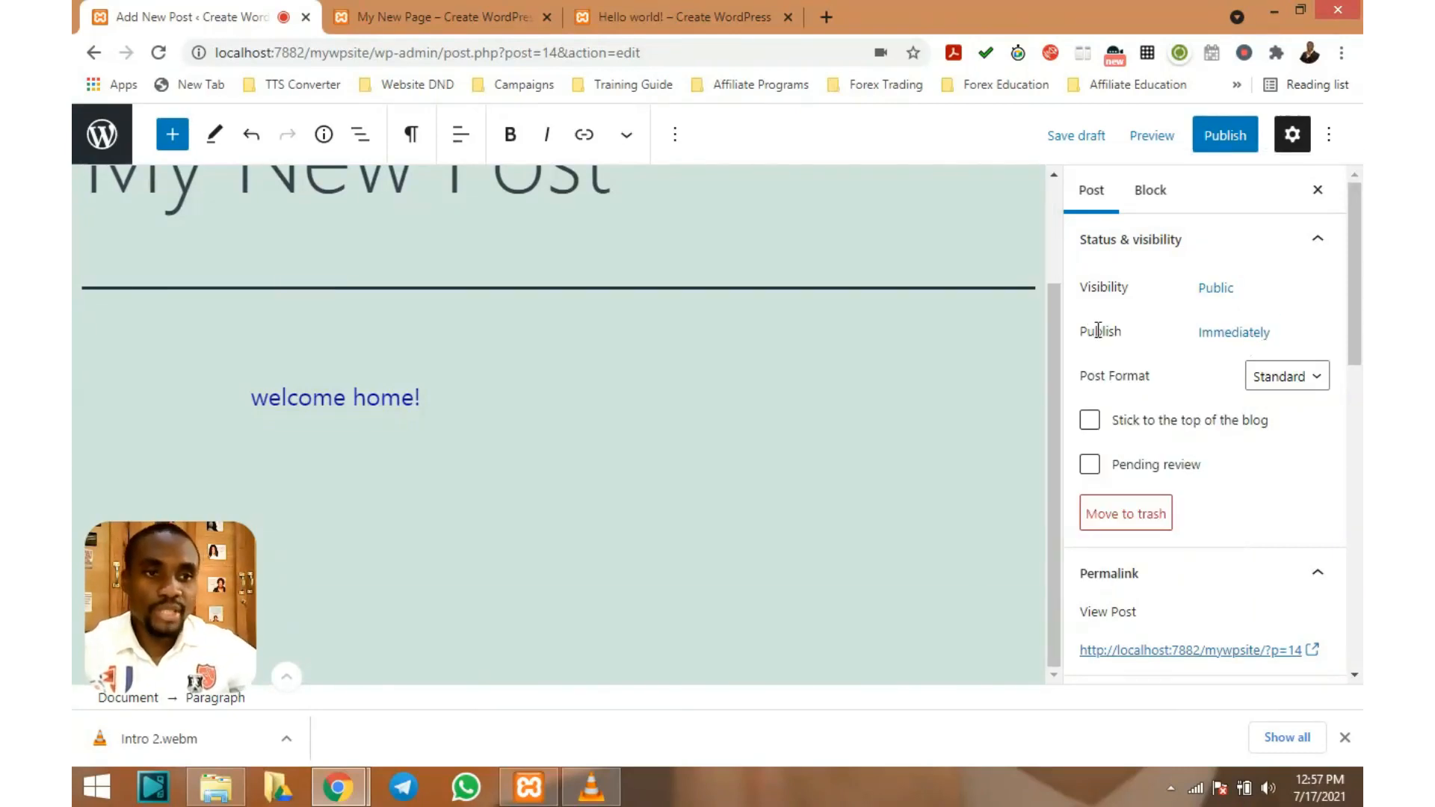
left_click(1240, 339)
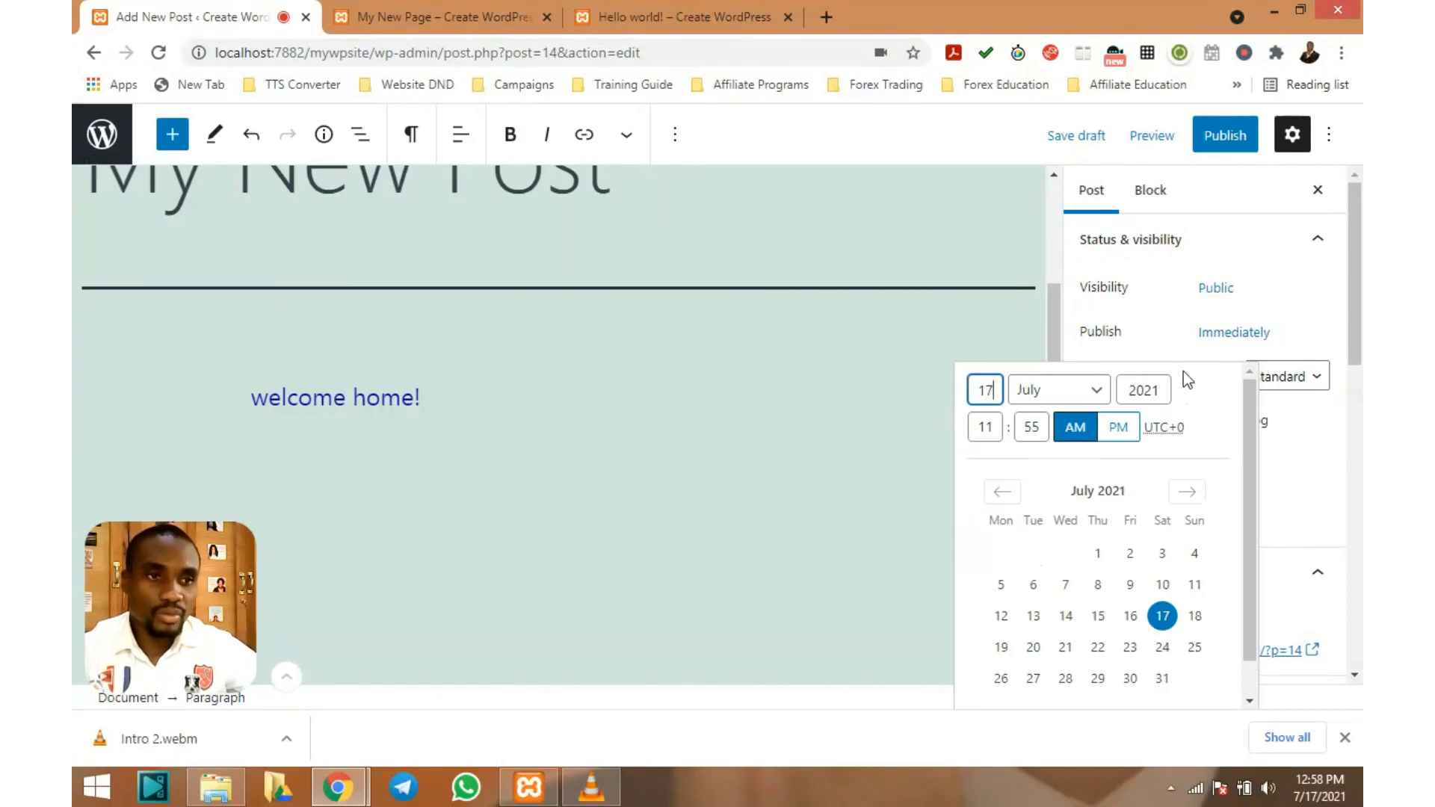
left_click(1175, 340)
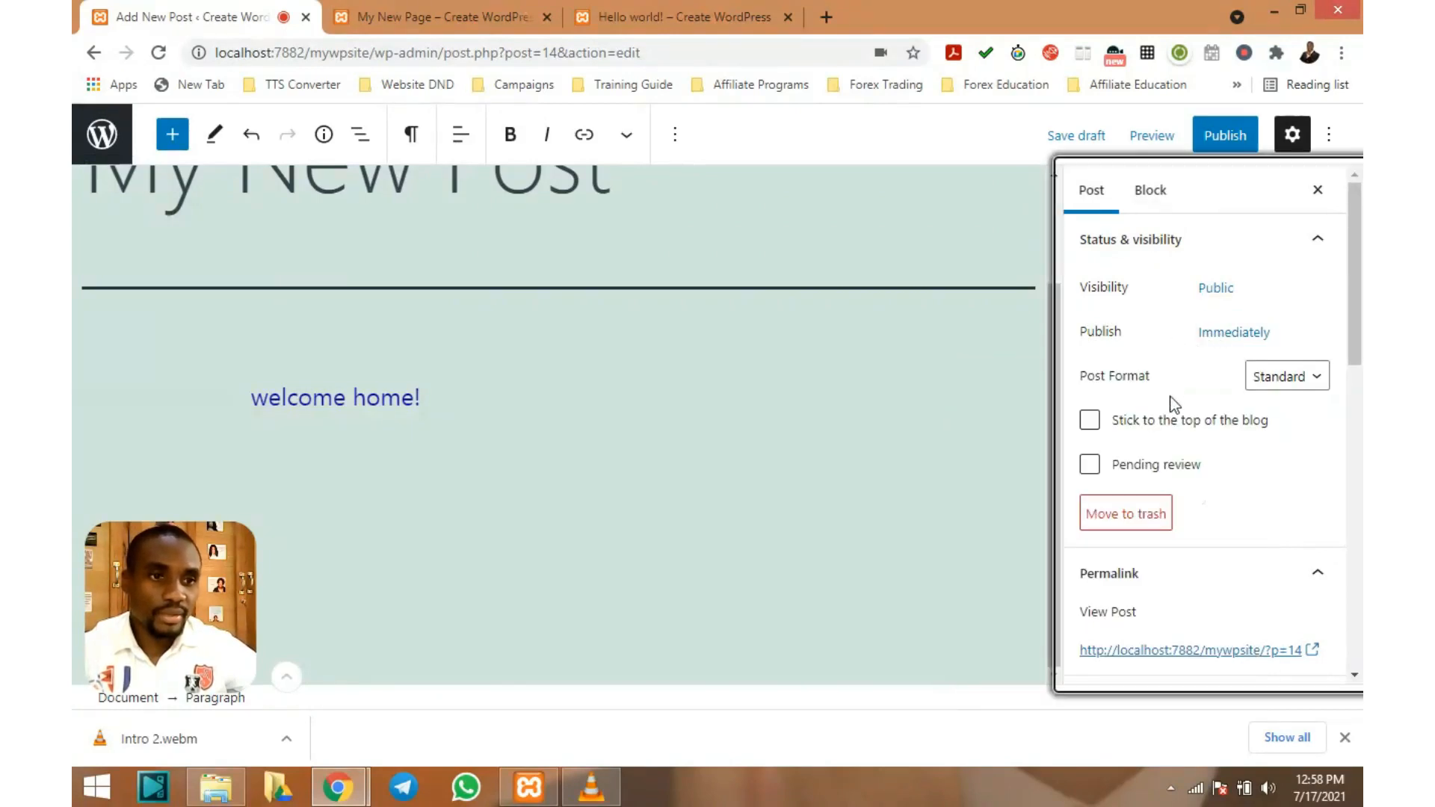
Keep the post format set to Standard
left_click(1266, 378)
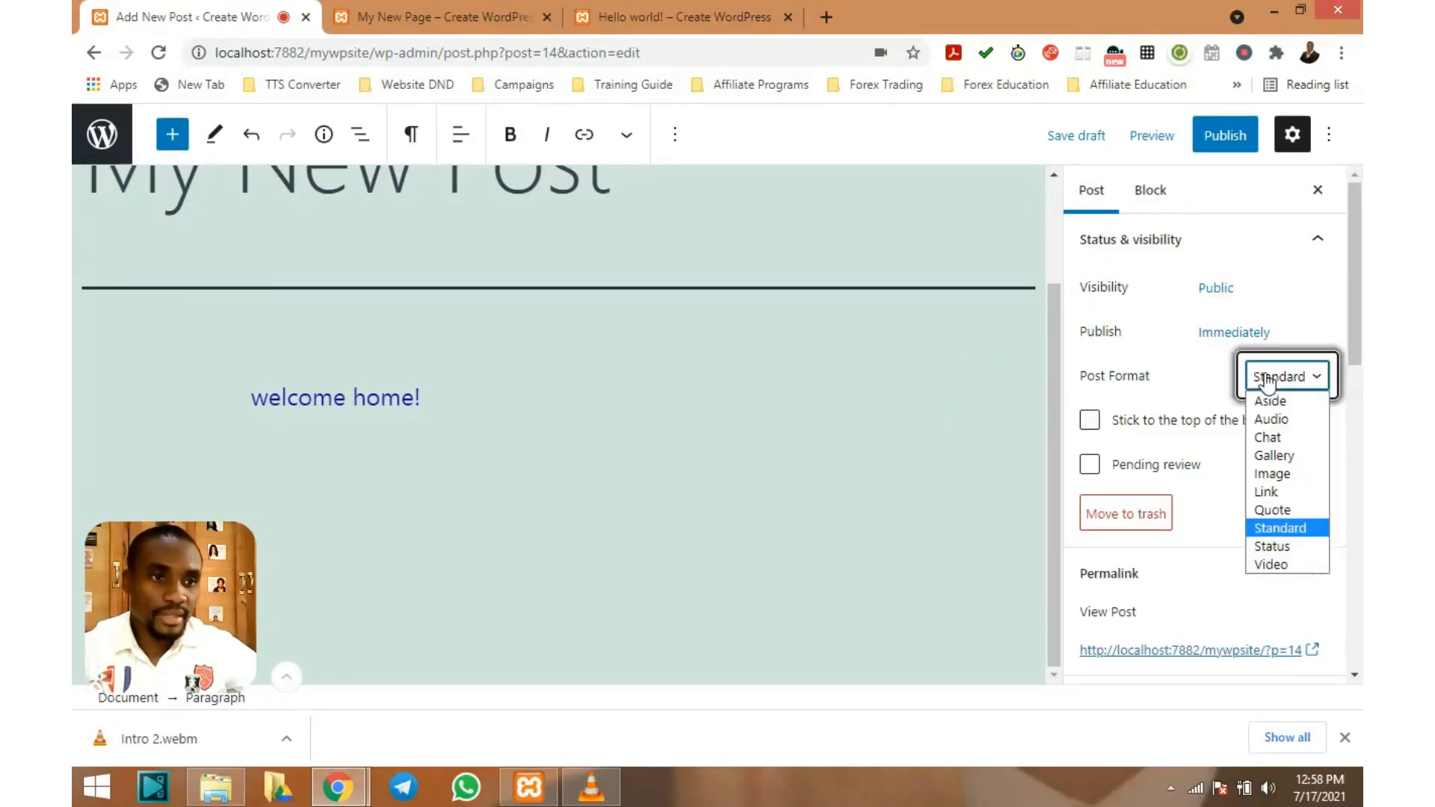
left_click(1311, 530)
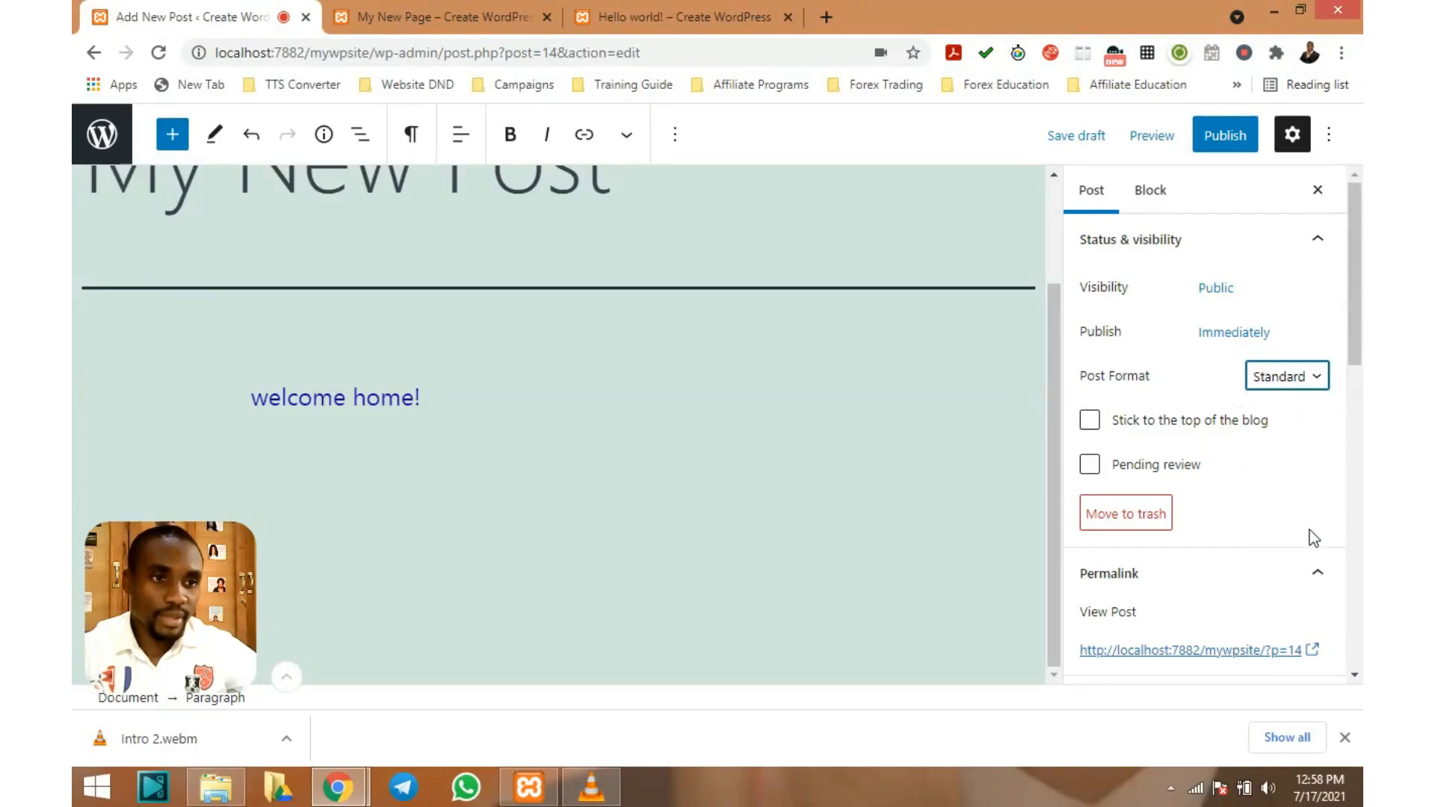
scroll(1160, 444, "down", 1)
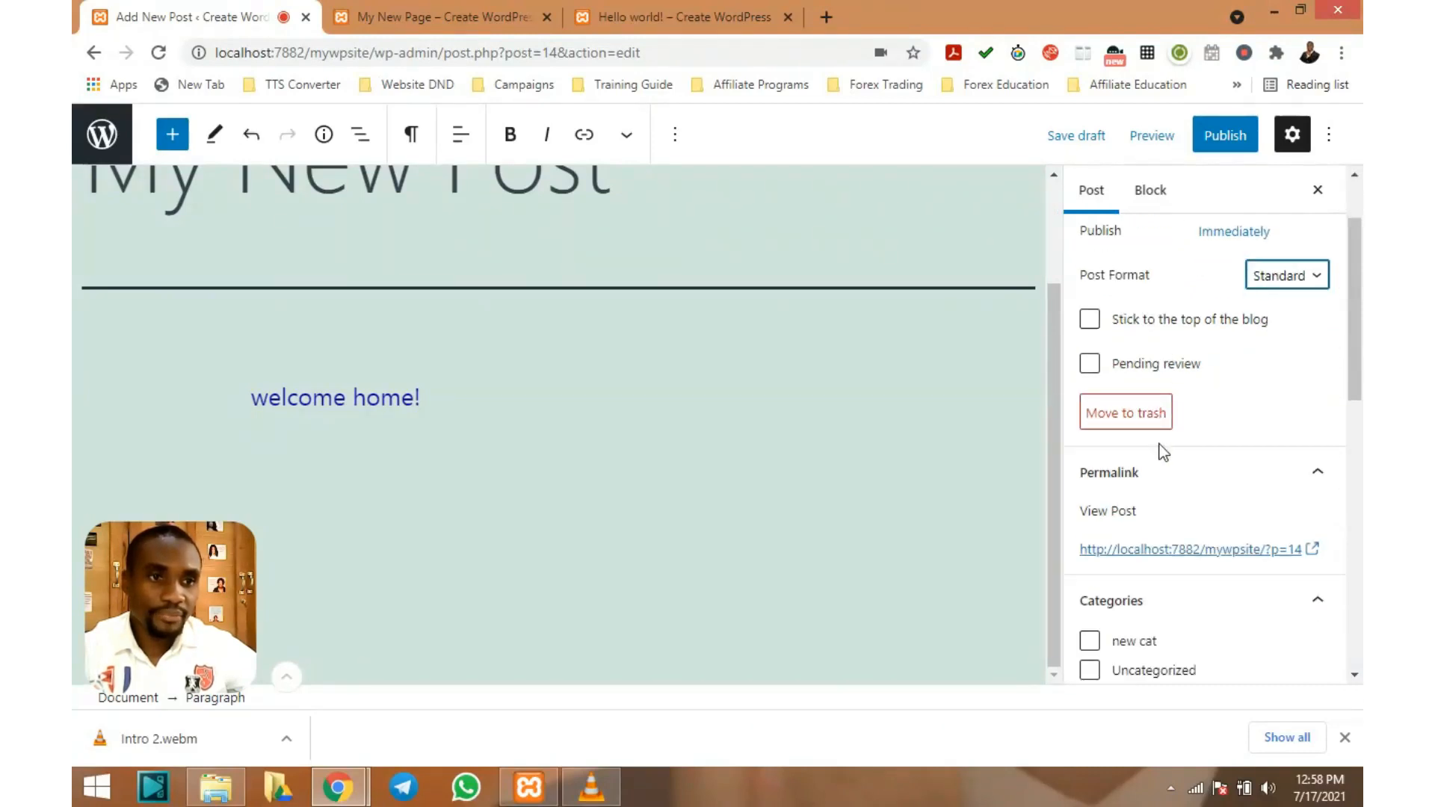
scroll(908, 369, "up", 2)
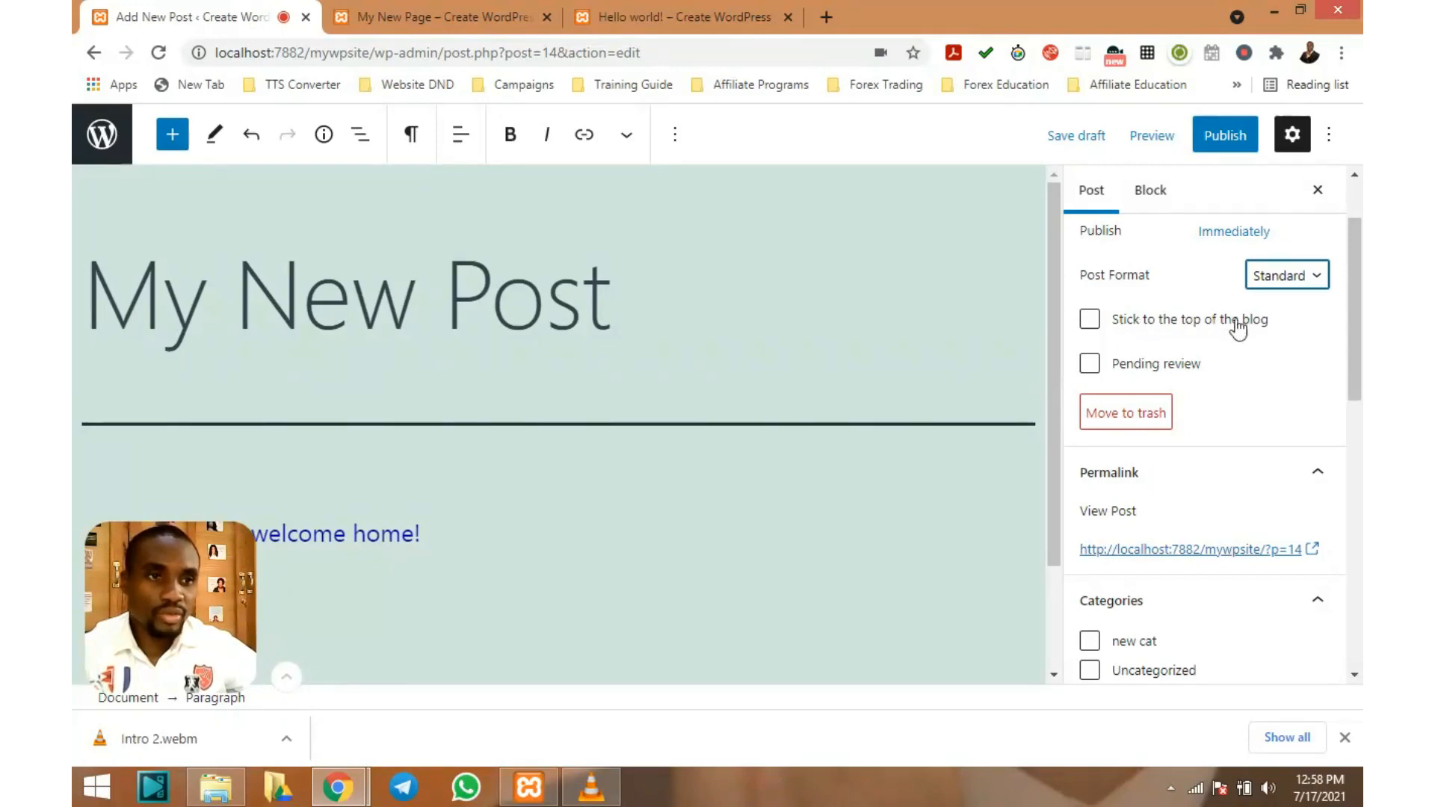
Toggle 'Stick to the top of the blog' so the option ends up off
left_click(1093, 327)
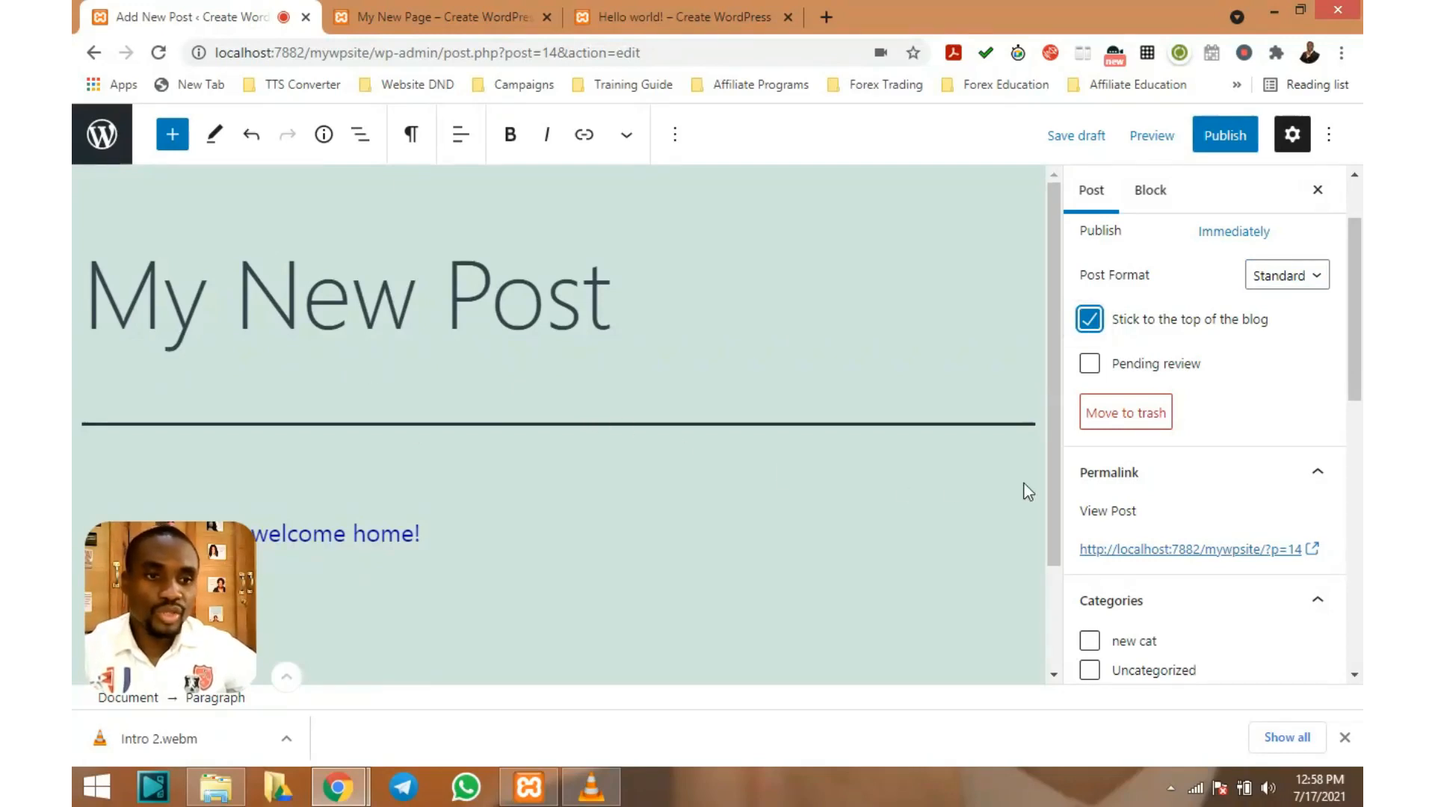
scroll(586, 415, "down", 2)
scroll(586, 415, "up", 2)
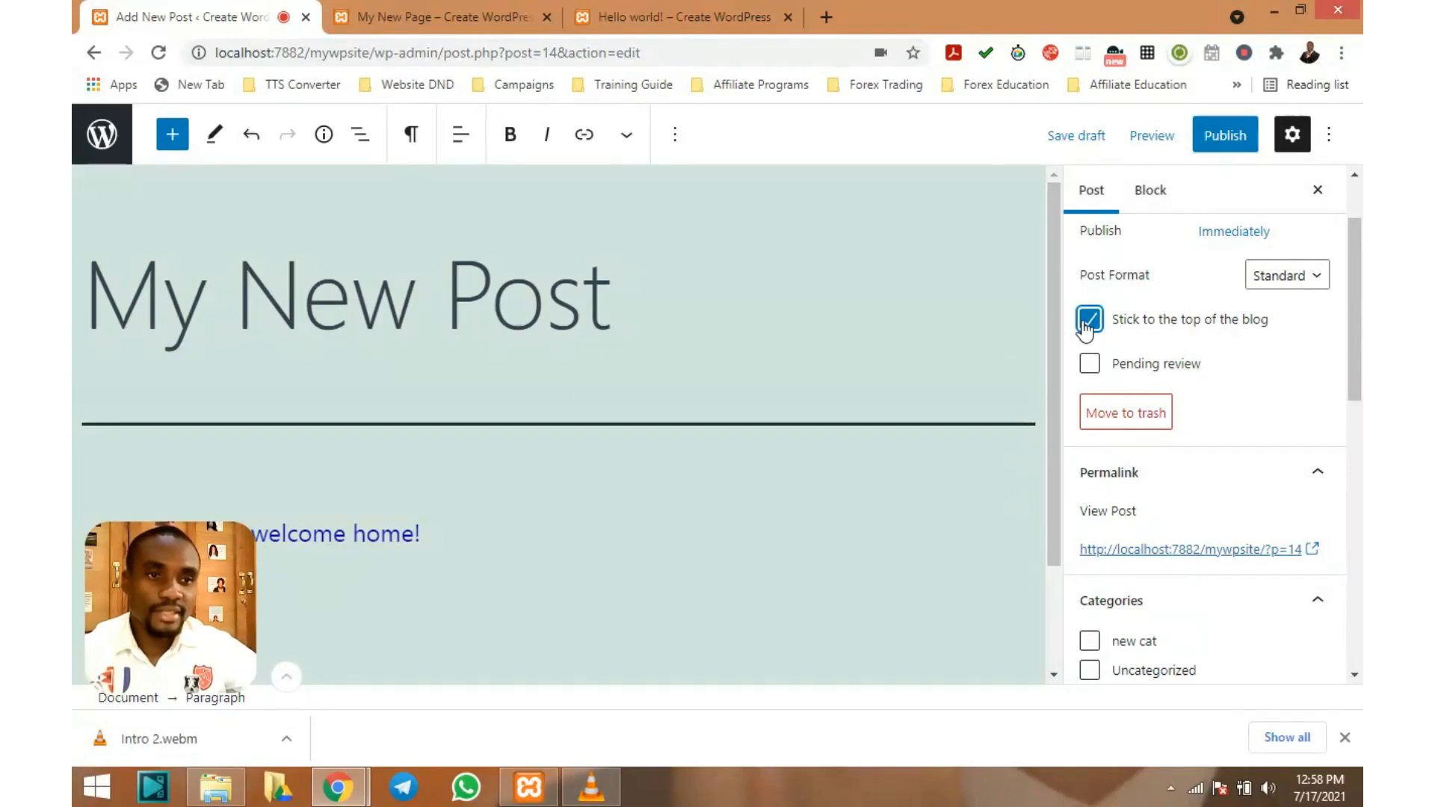
scroll(472, 337, "down", 1)
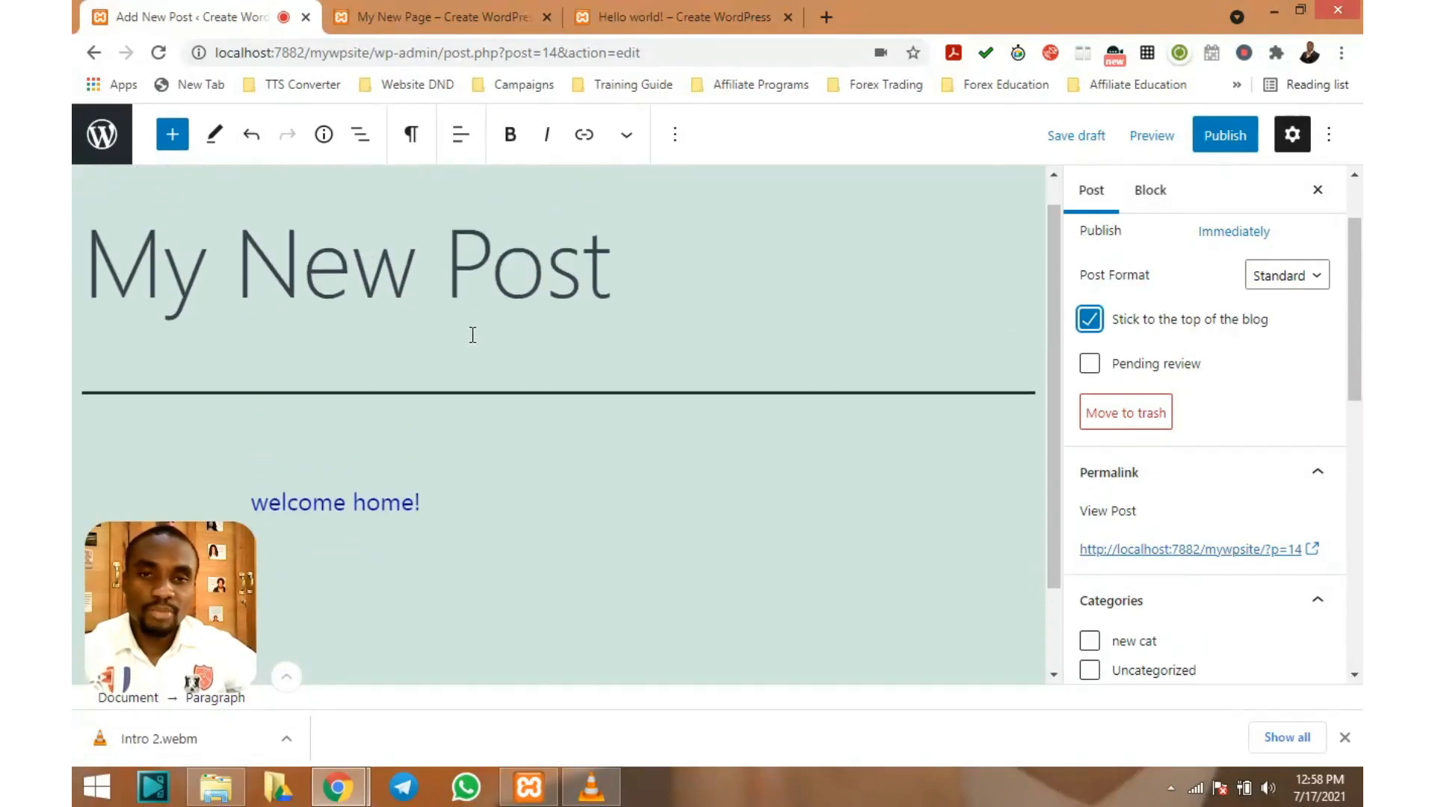
scroll(489, 332, "up", 1)
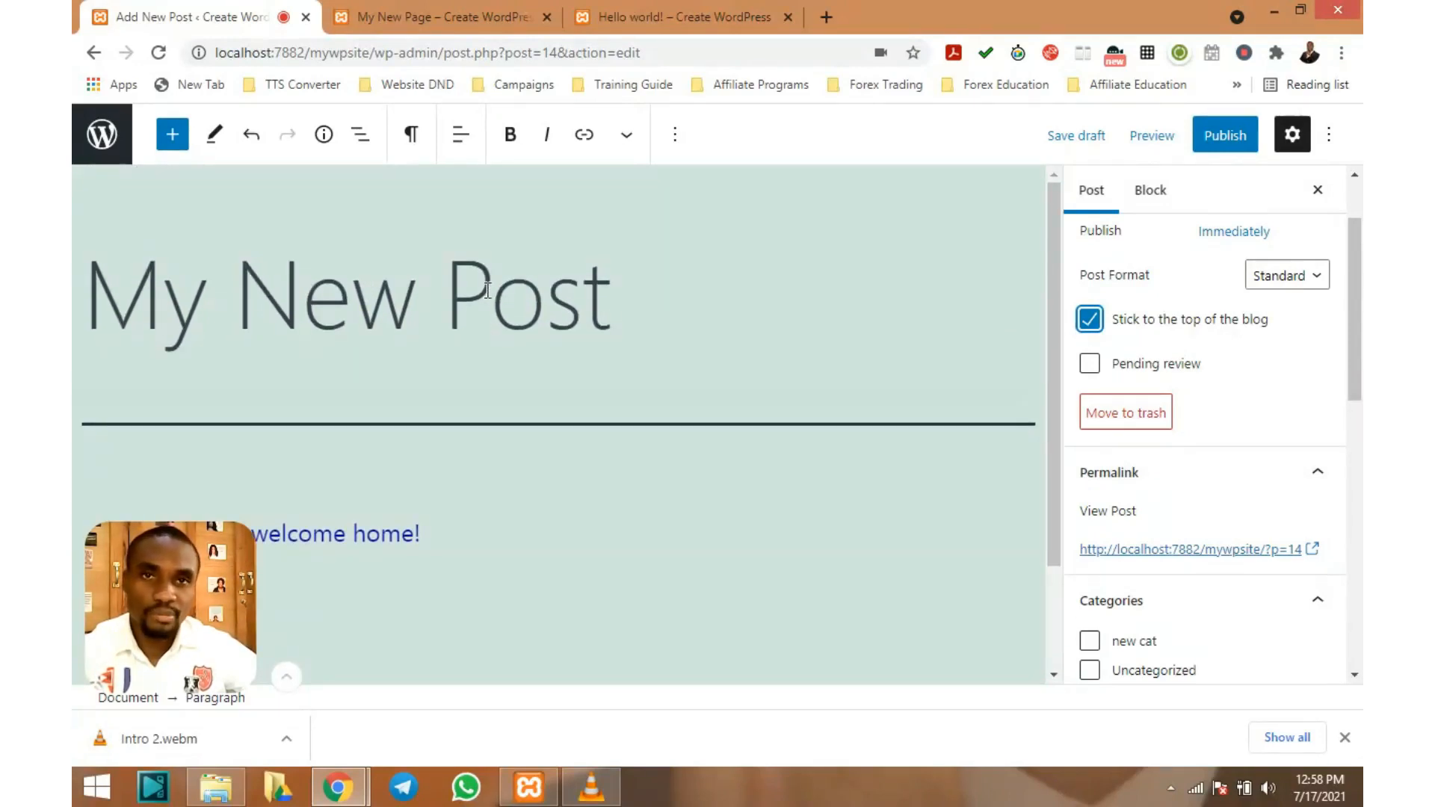
scroll(486, 292, "down", 1)
scroll(487, 299, "up", 1)
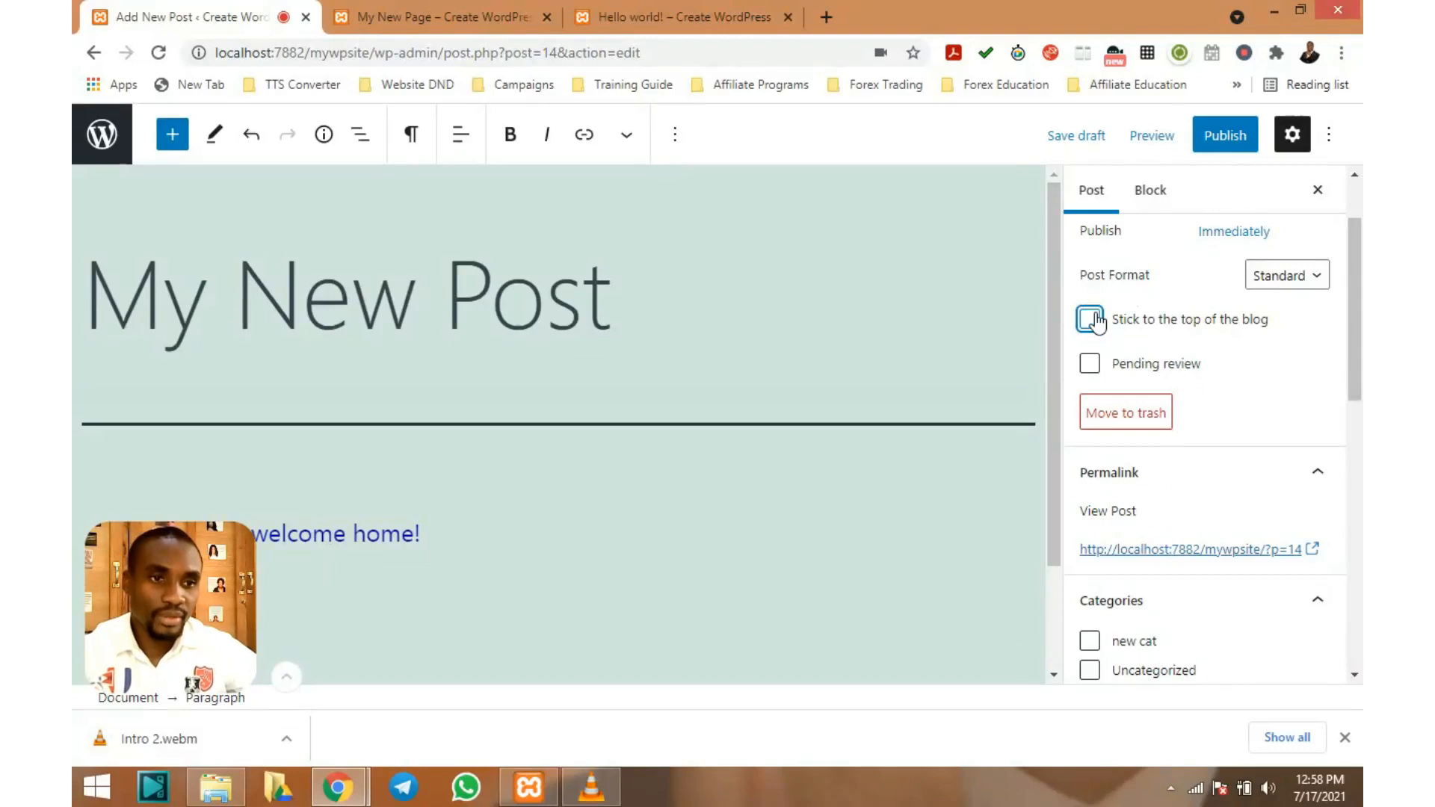
scroll(1204, 361, "down", 3)
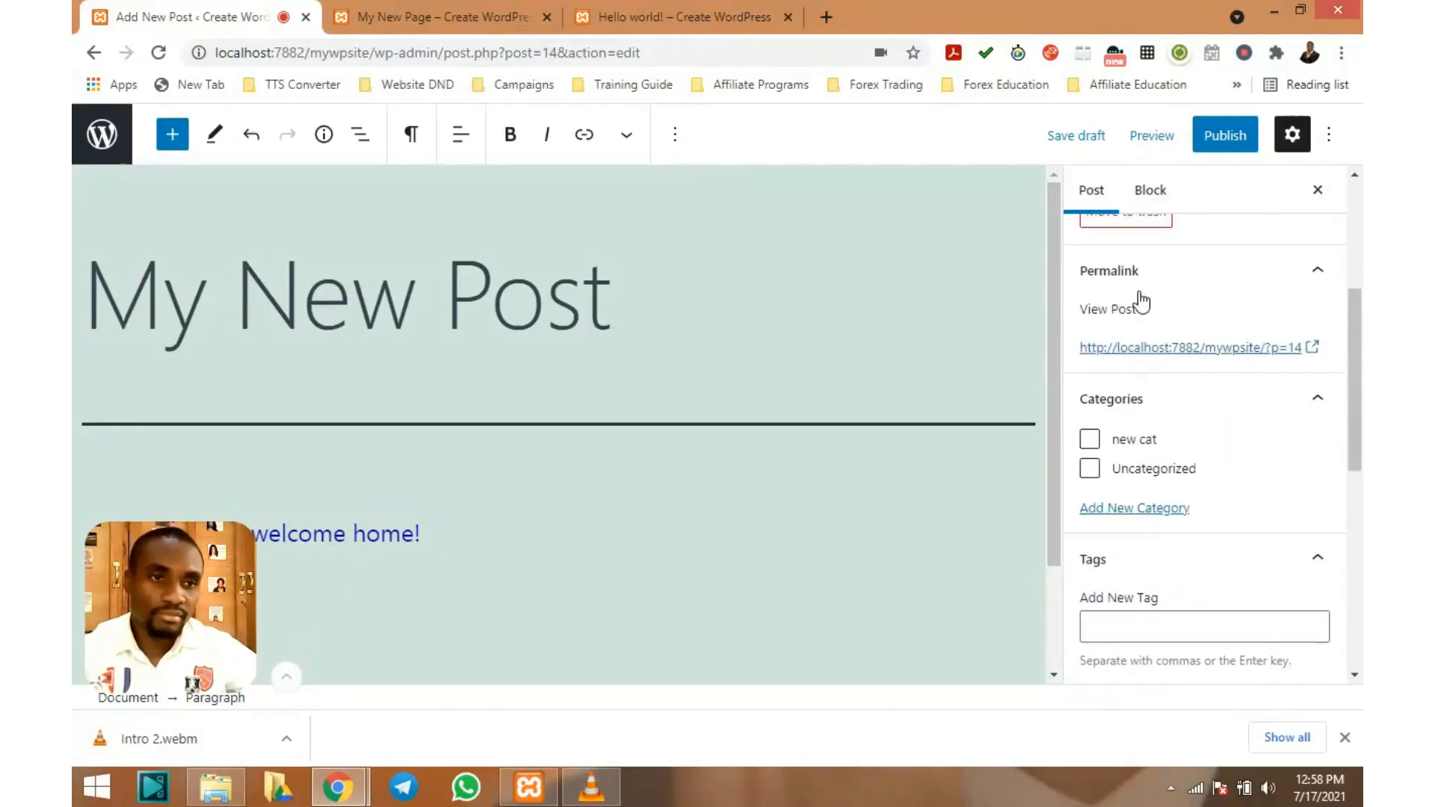
scroll(1150, 232, "up", 1)
scroll(1196, 269, "up", 1)
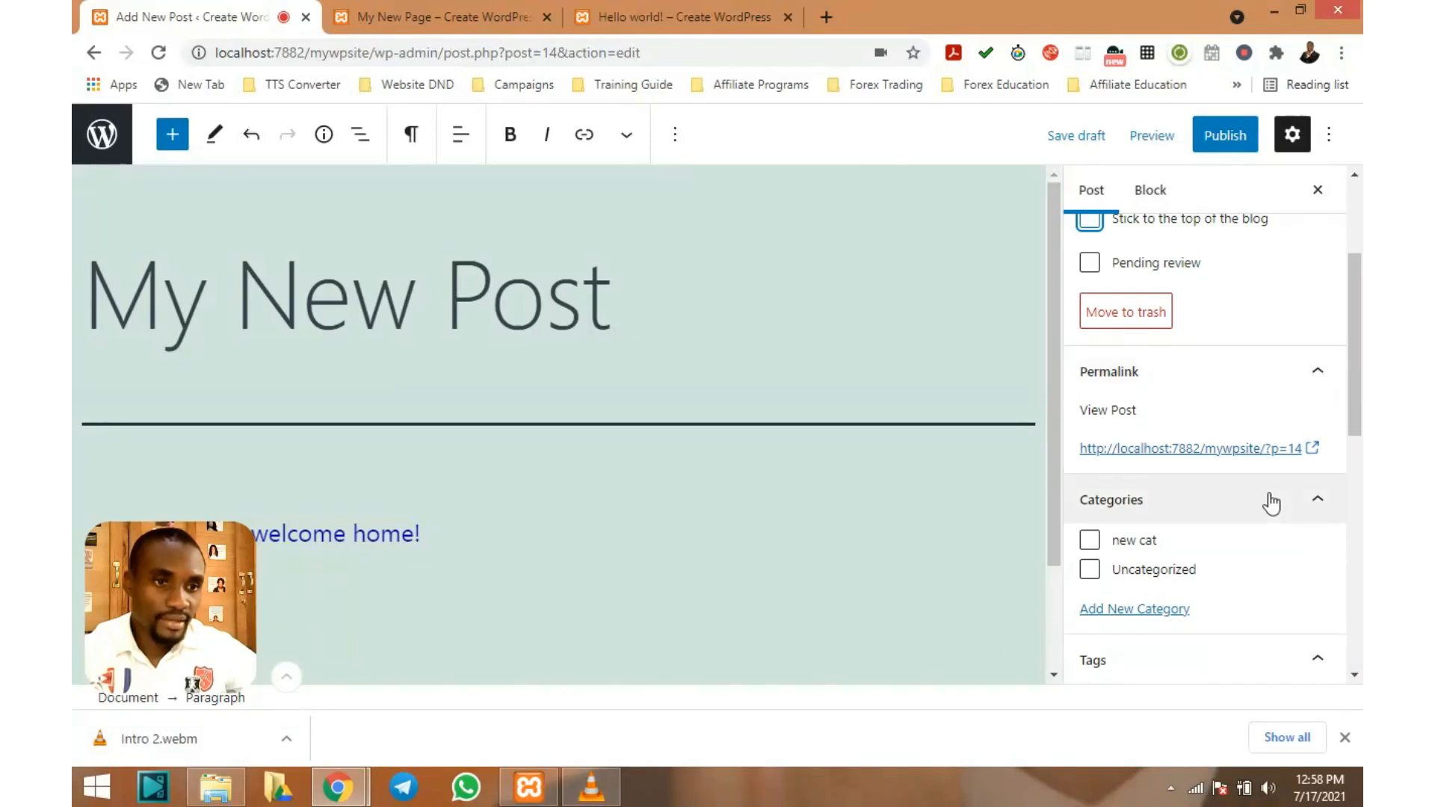
scroll(1269, 497, "down", 3)
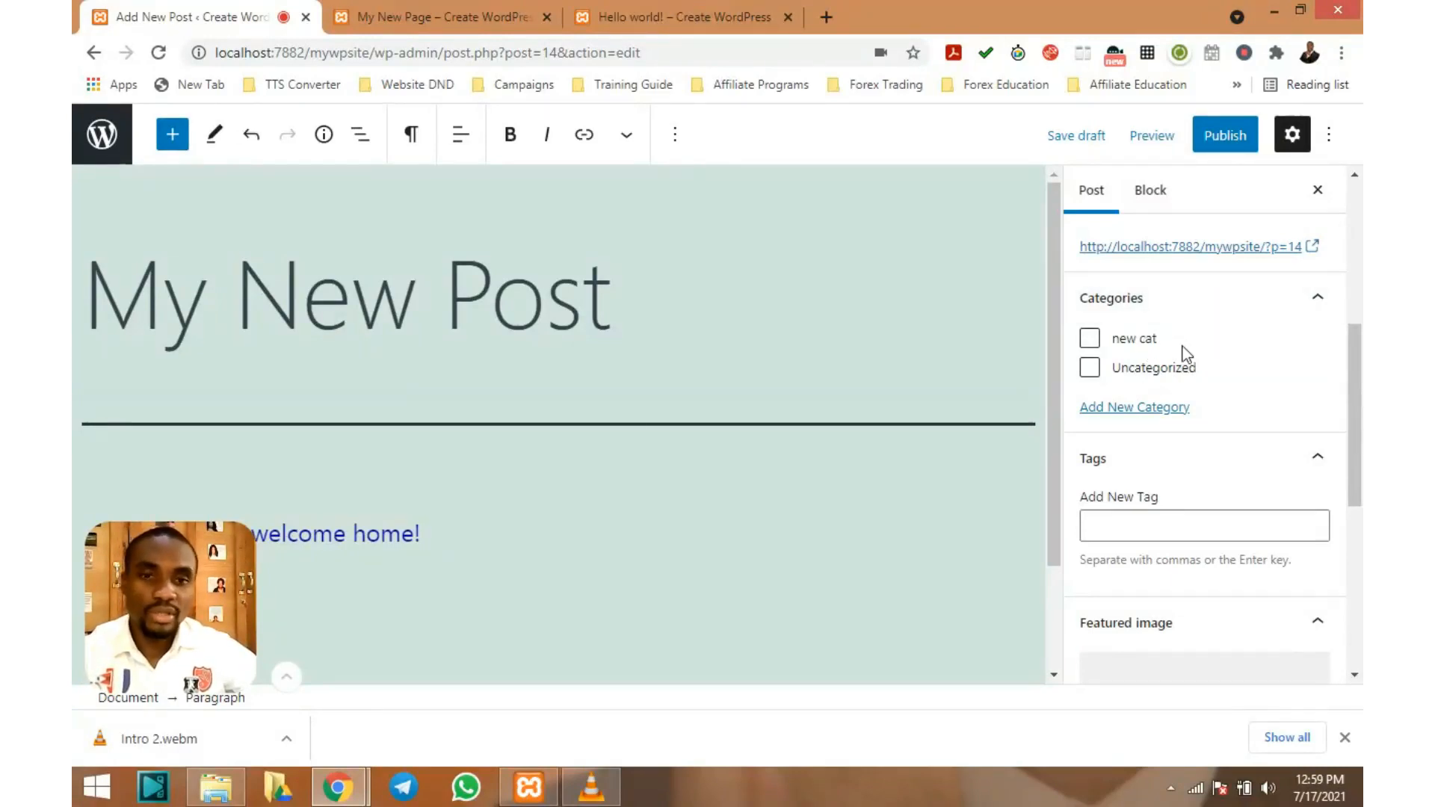
scroll(1192, 348, "down", 6)
scroll(1192, 348, "up", 3)
scroll(1191, 347, "up", 2)
scroll(1191, 349, "down", 3)
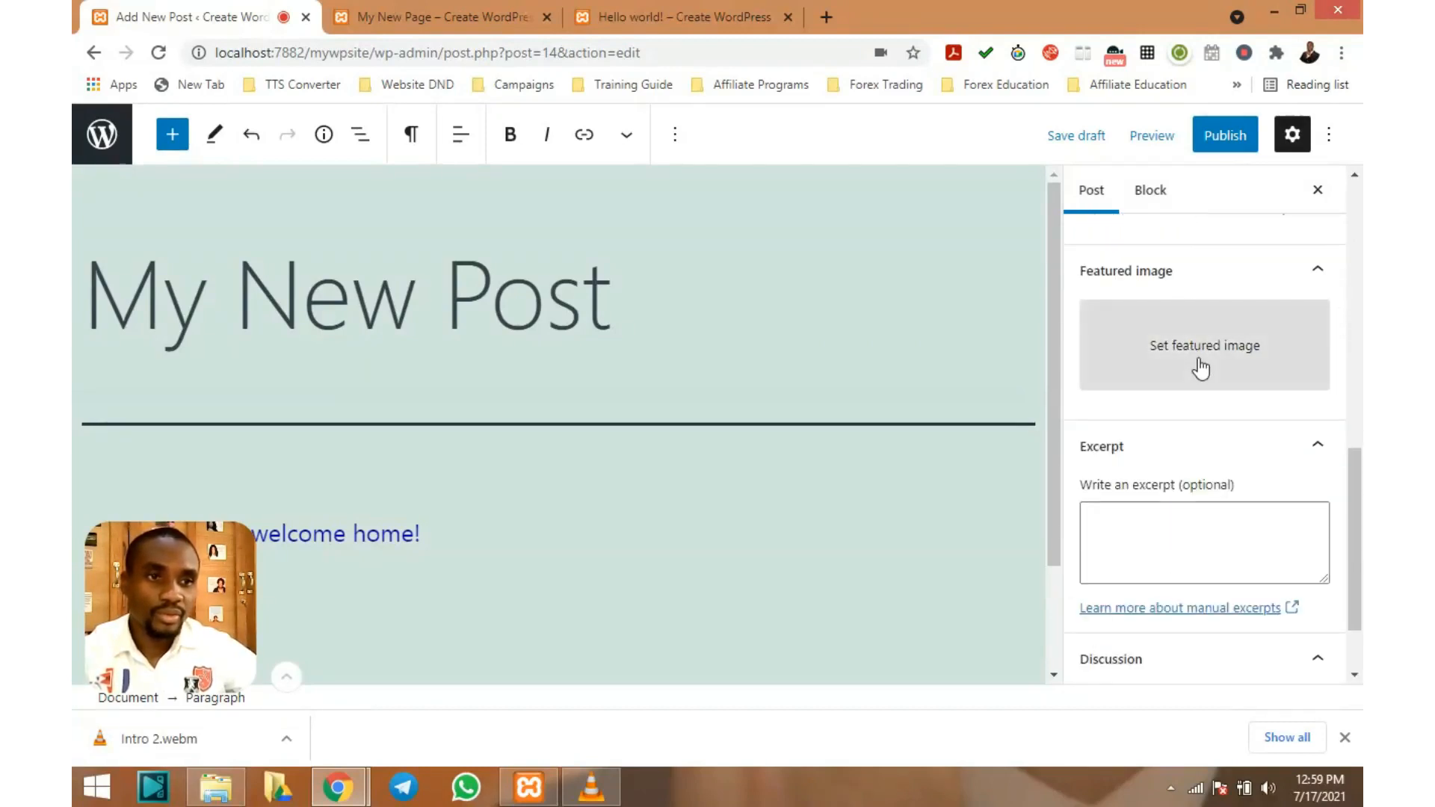
scroll(1201, 364, "up", 4)
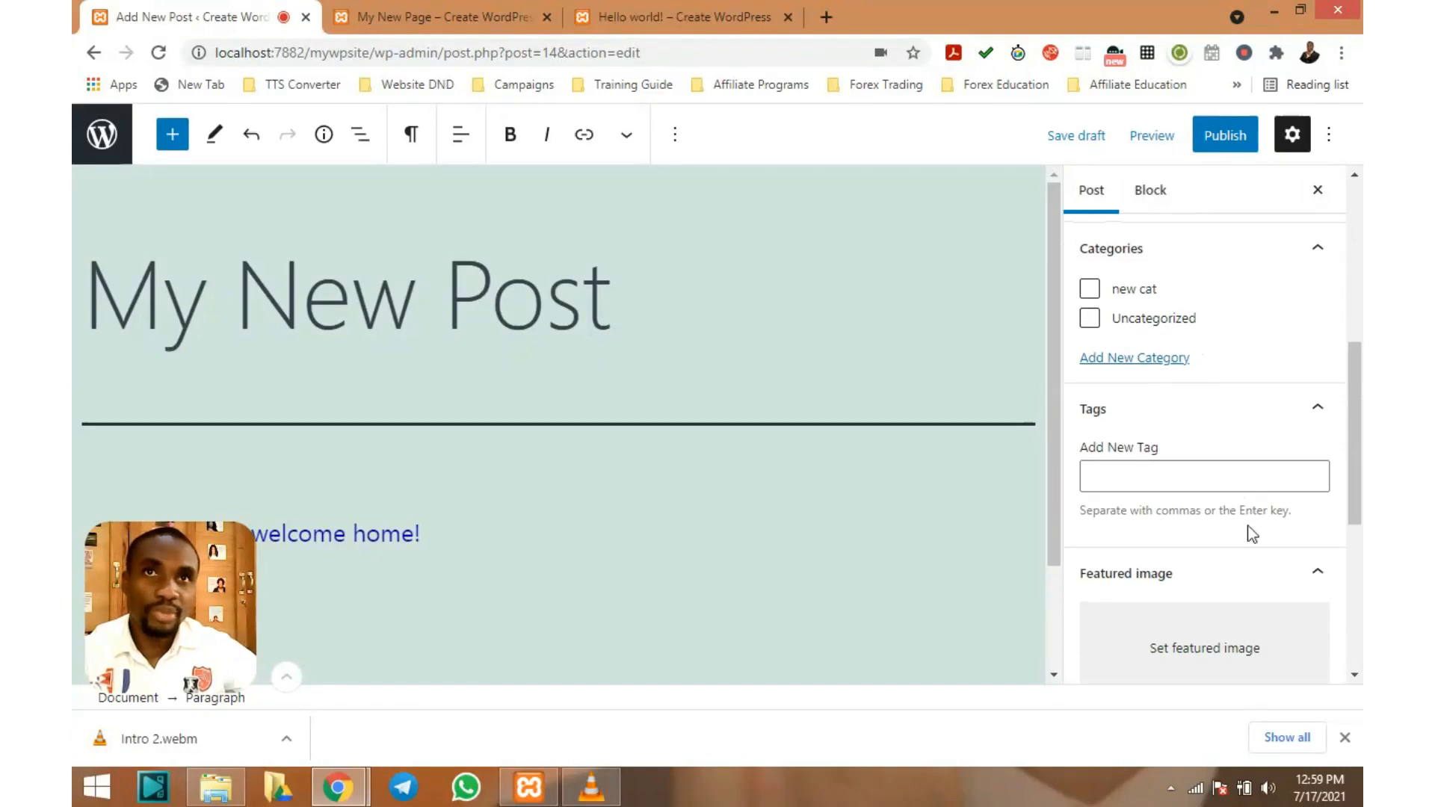
scroll(1258, 557, "down", 3)
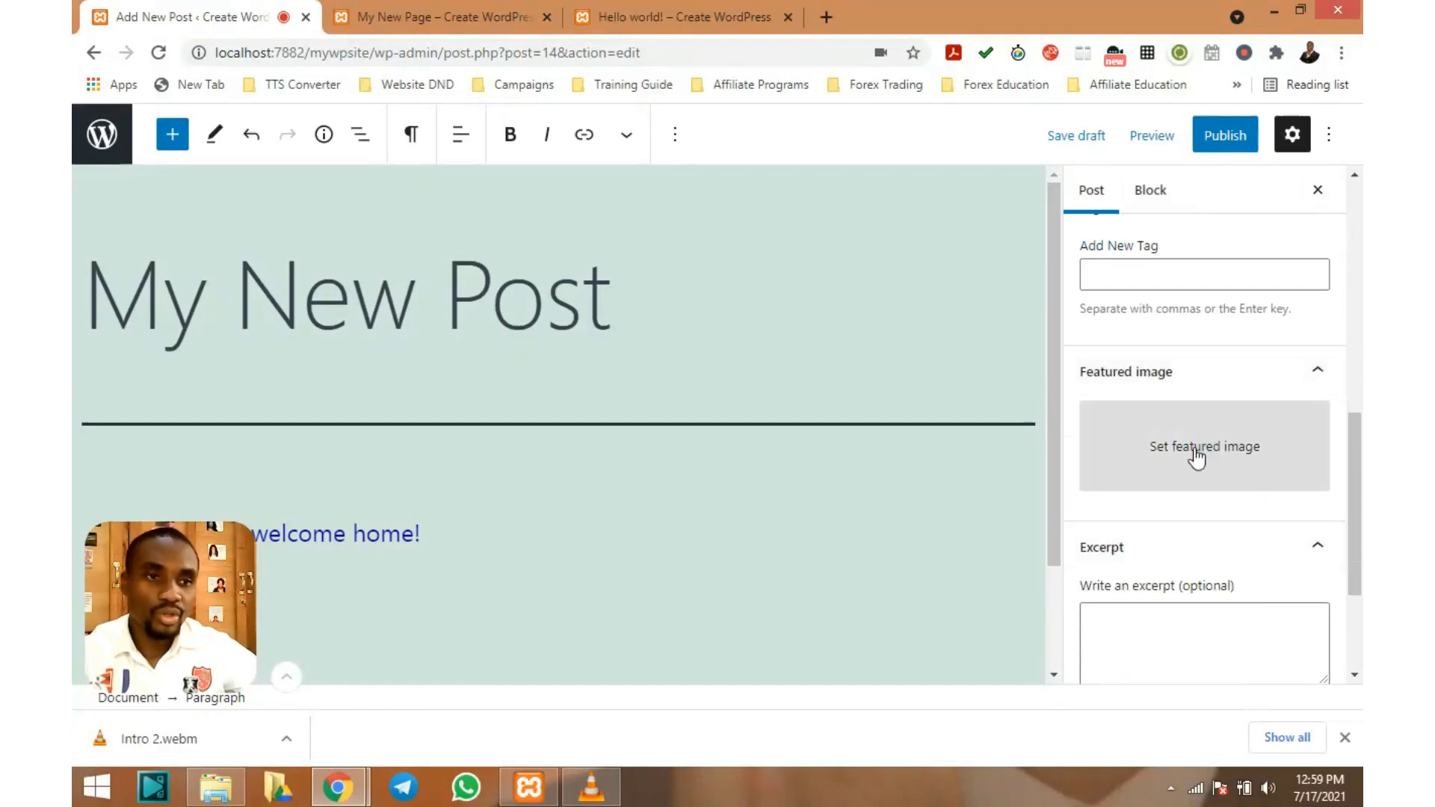
scroll(1223, 443, "down", 1)
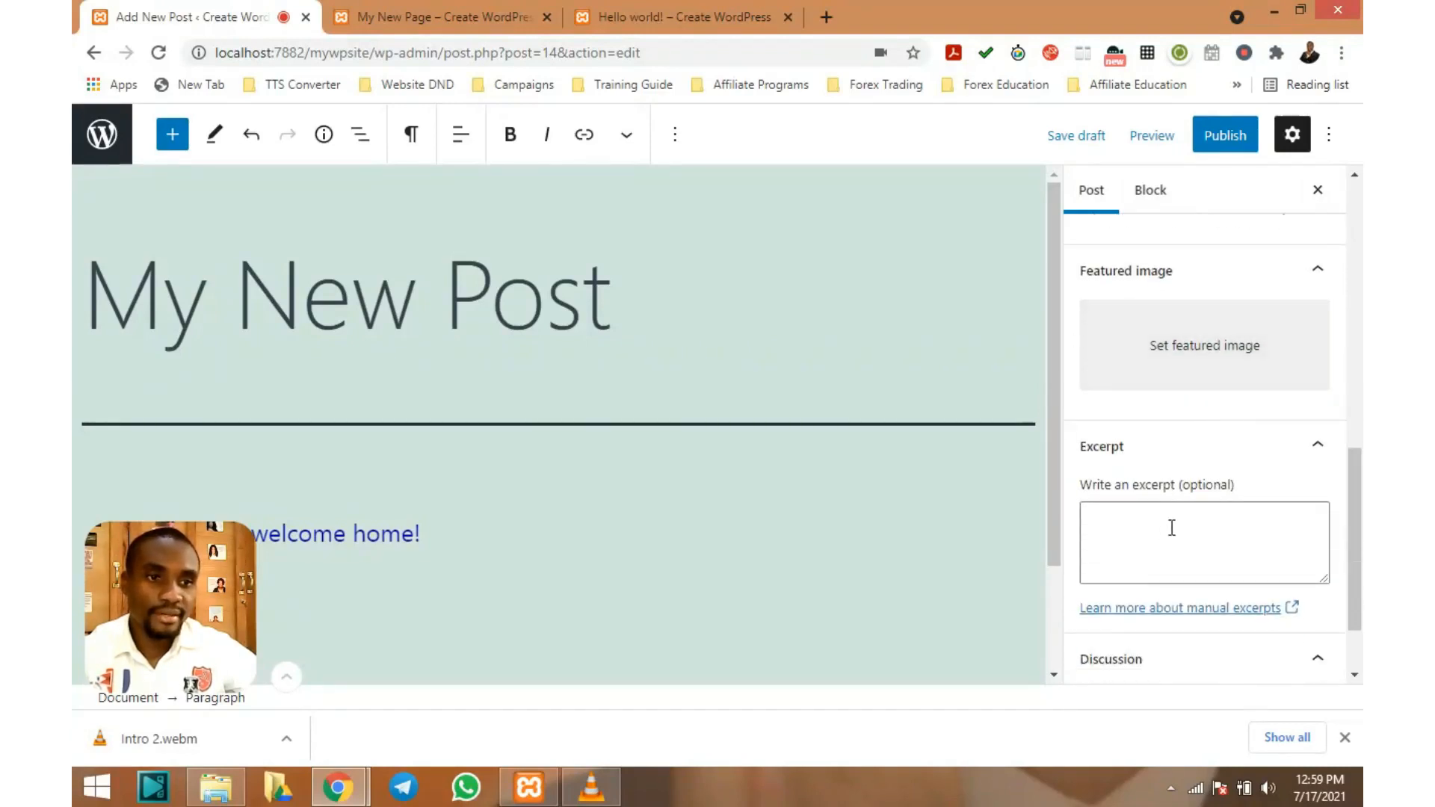
scroll(1170, 523, "down", 1)
scroll(1171, 525, "up", 6)
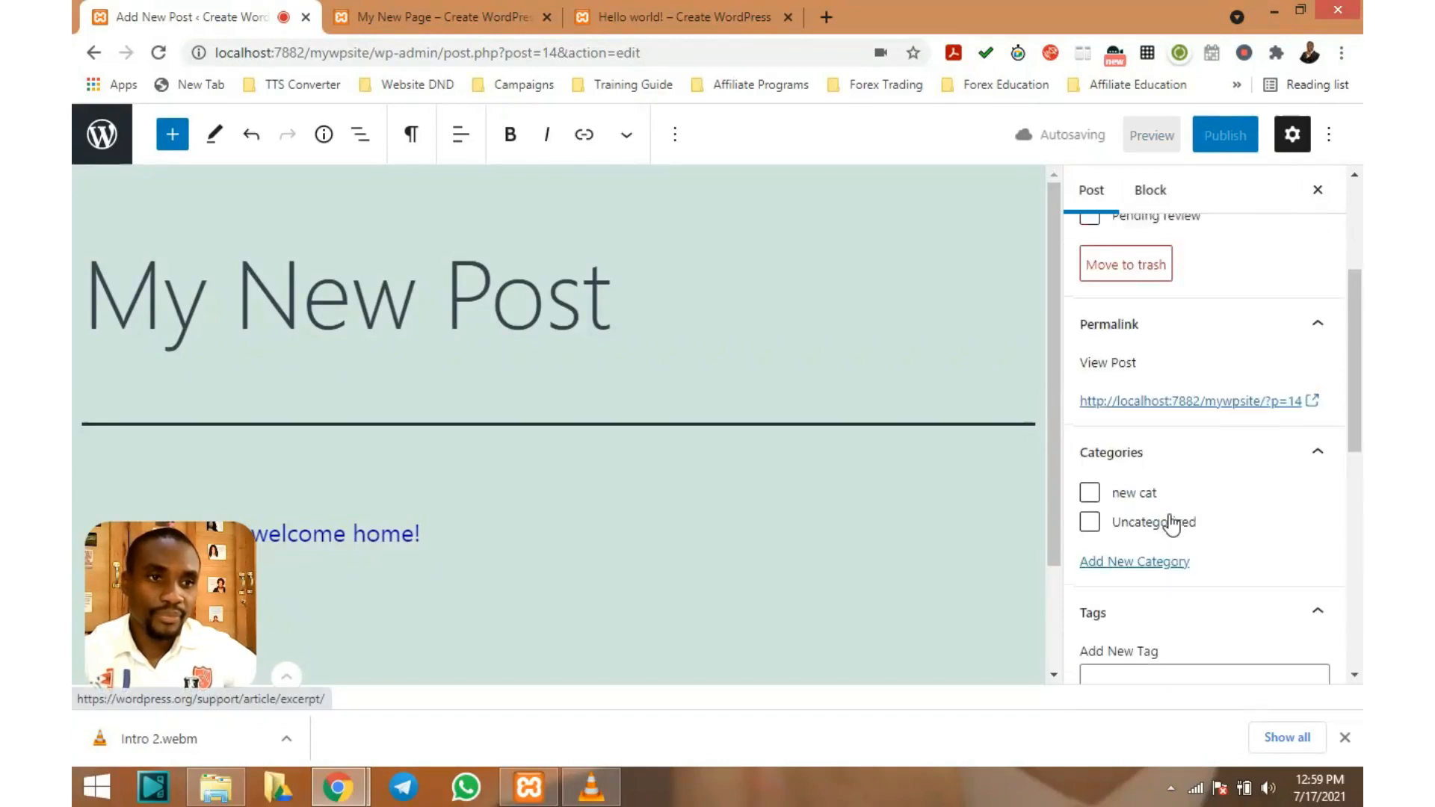
scroll(1172, 523, "up", 3)
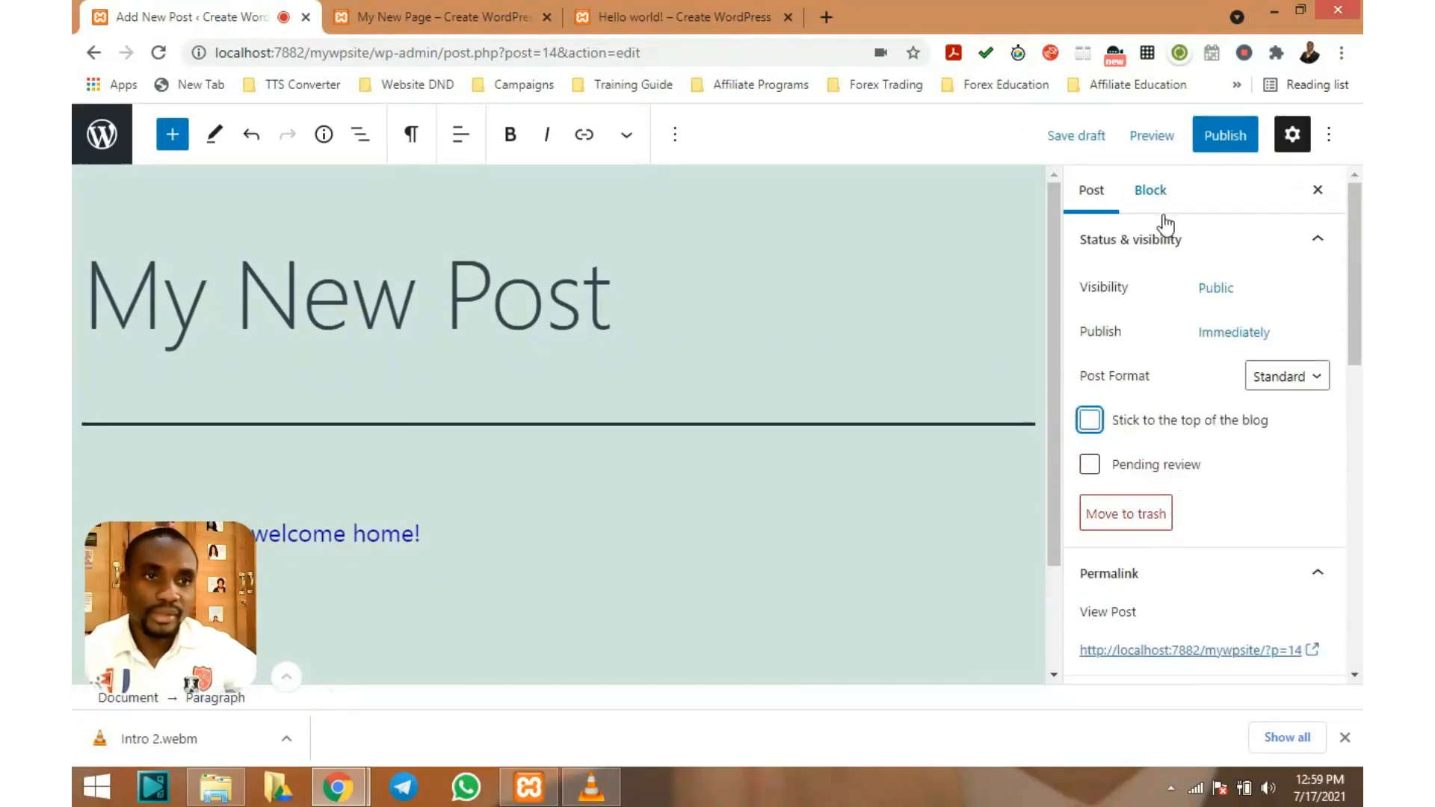
Publish 'My New Post', confirming in the pre-publish panel
left_click(1232, 135)
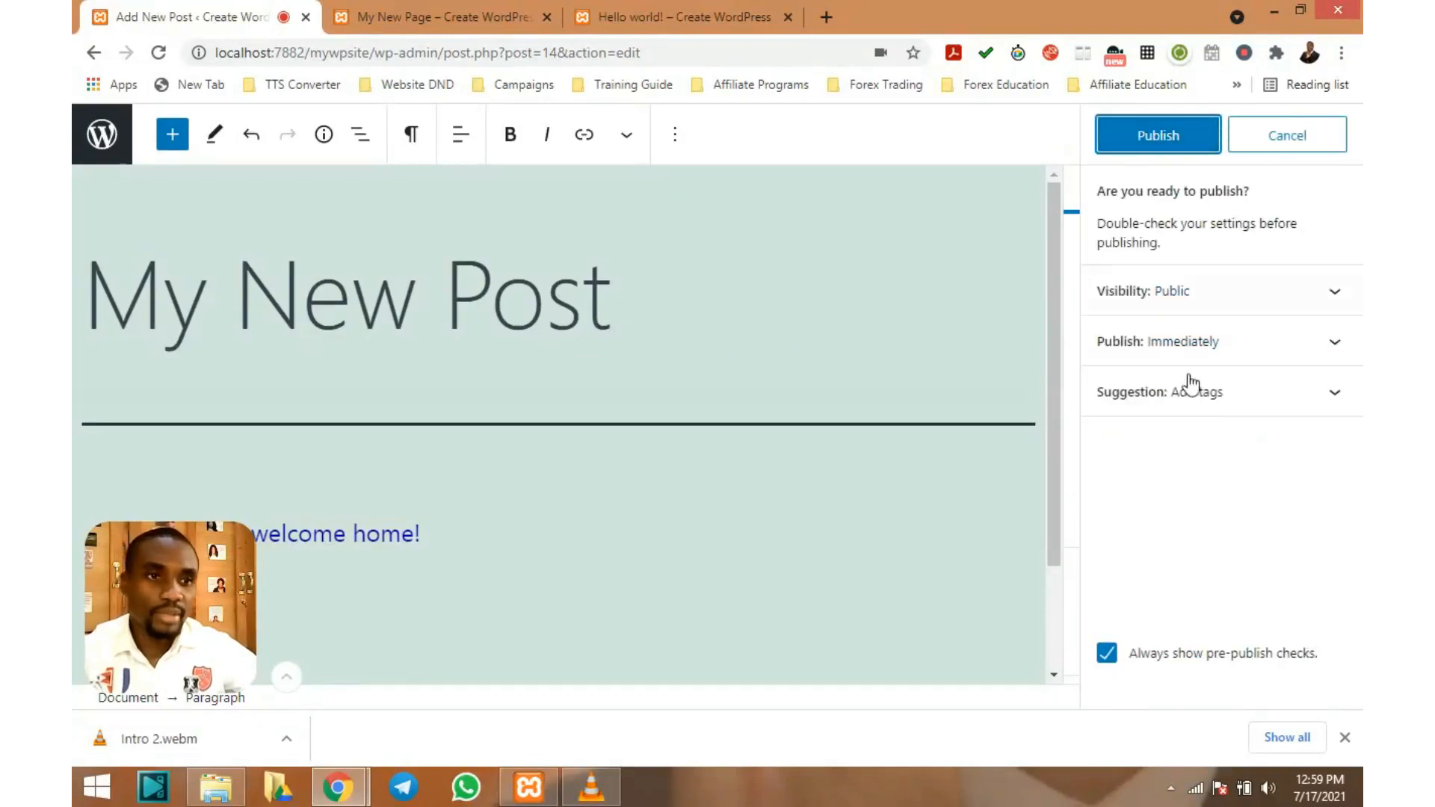
left_click(1188, 130)
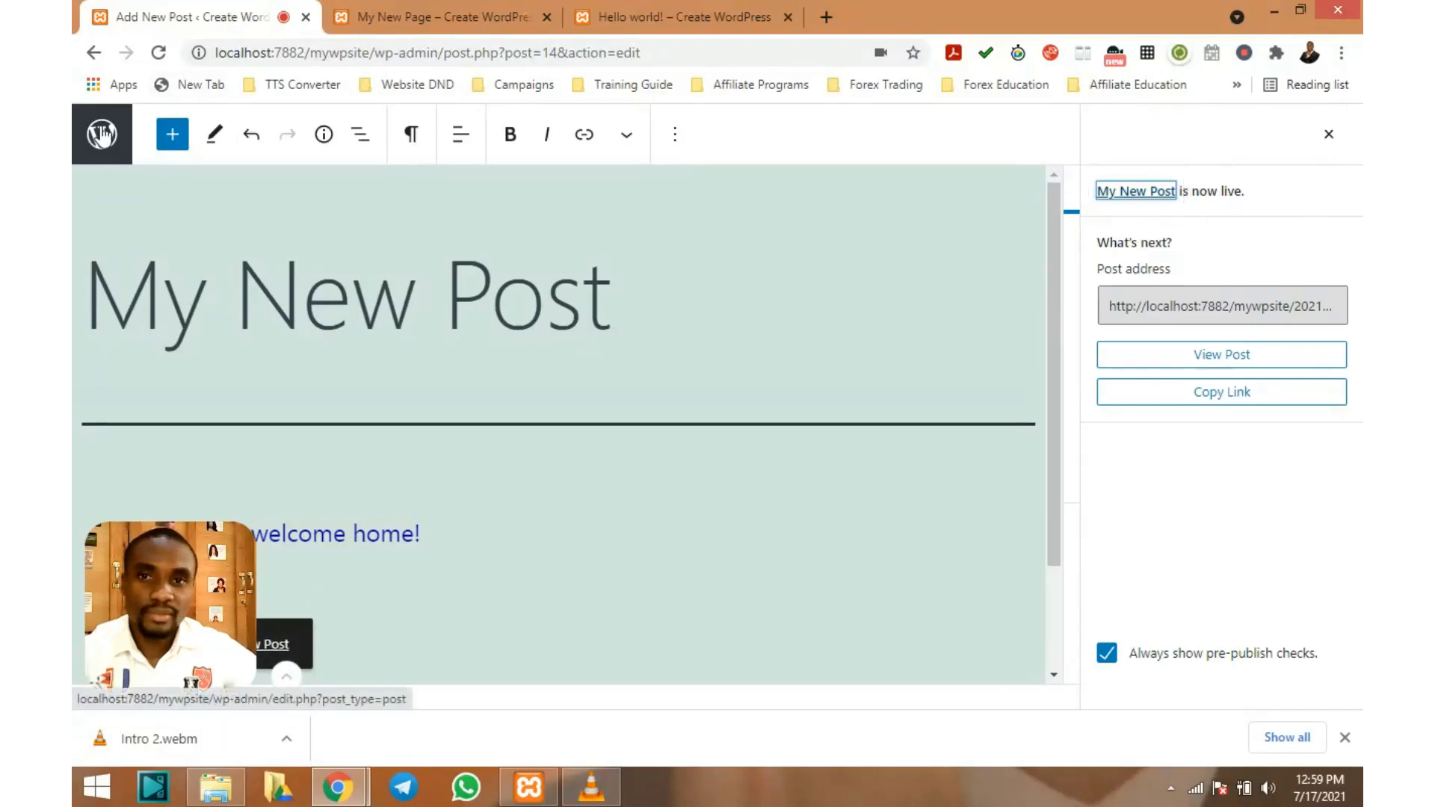
scroll(533, 290, "down", 2)
scroll(534, 292, "up", 2)
scroll(534, 294, "down", 2)
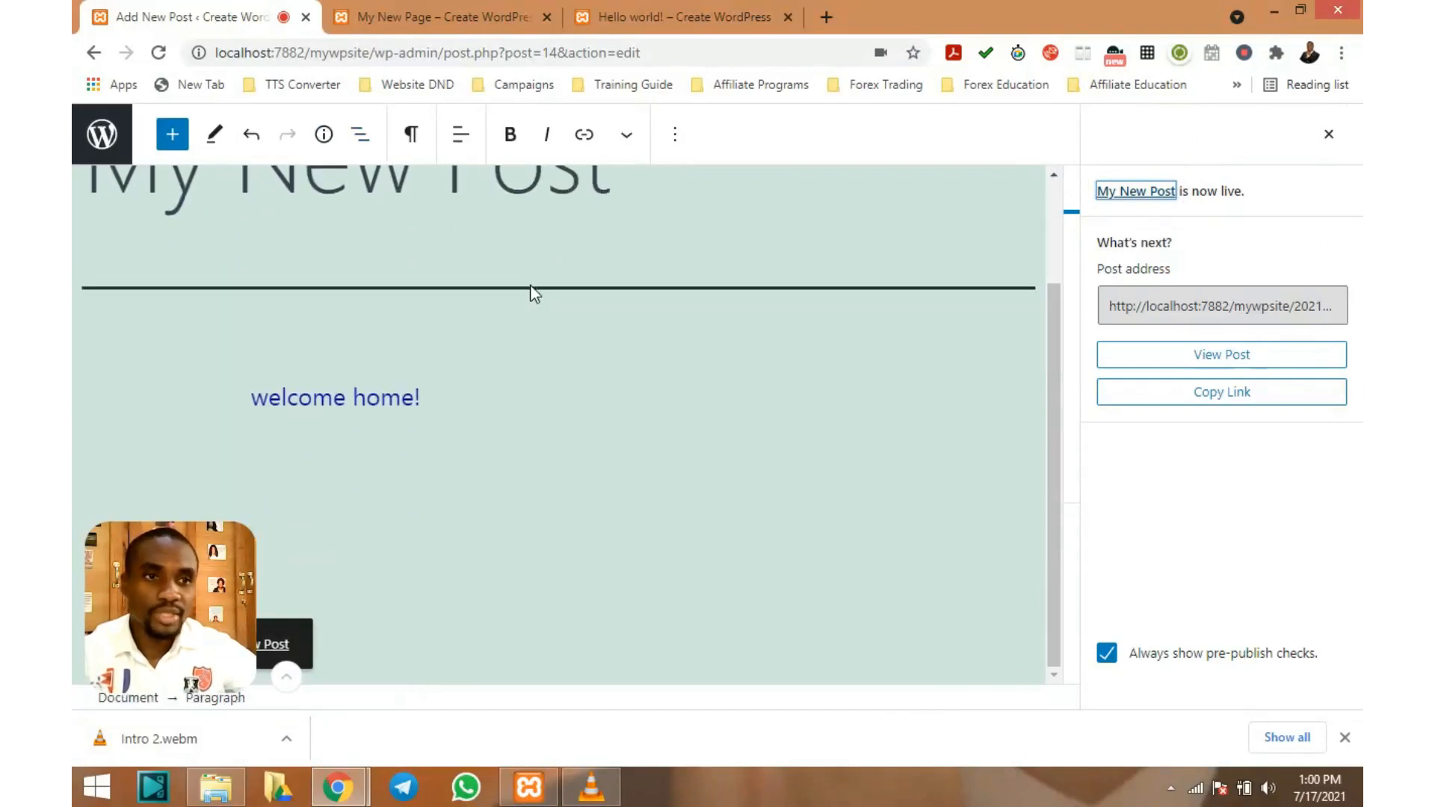
View the published post on the live site and scroll through it
left_click(1211, 355)
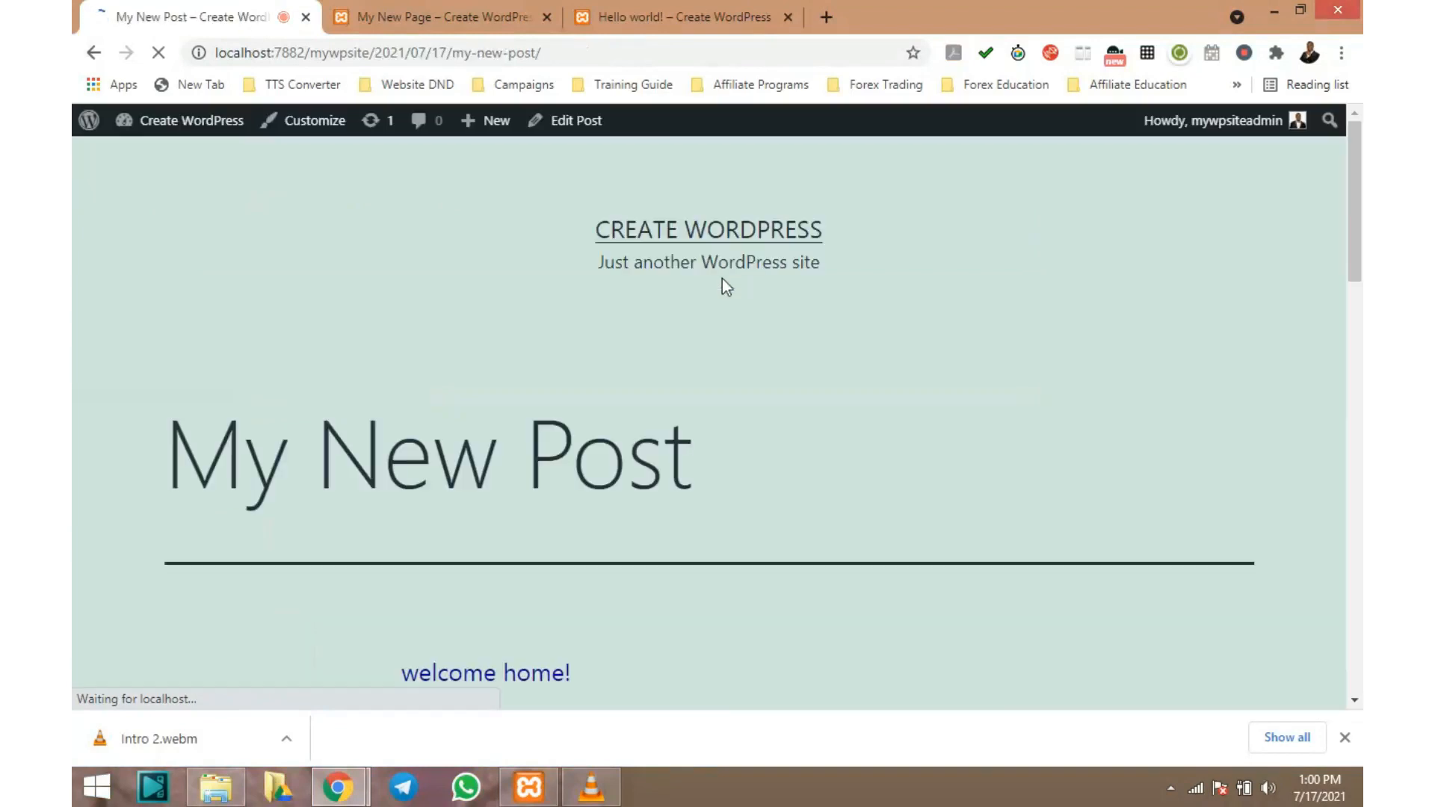
scroll(723, 279, "down", 8)
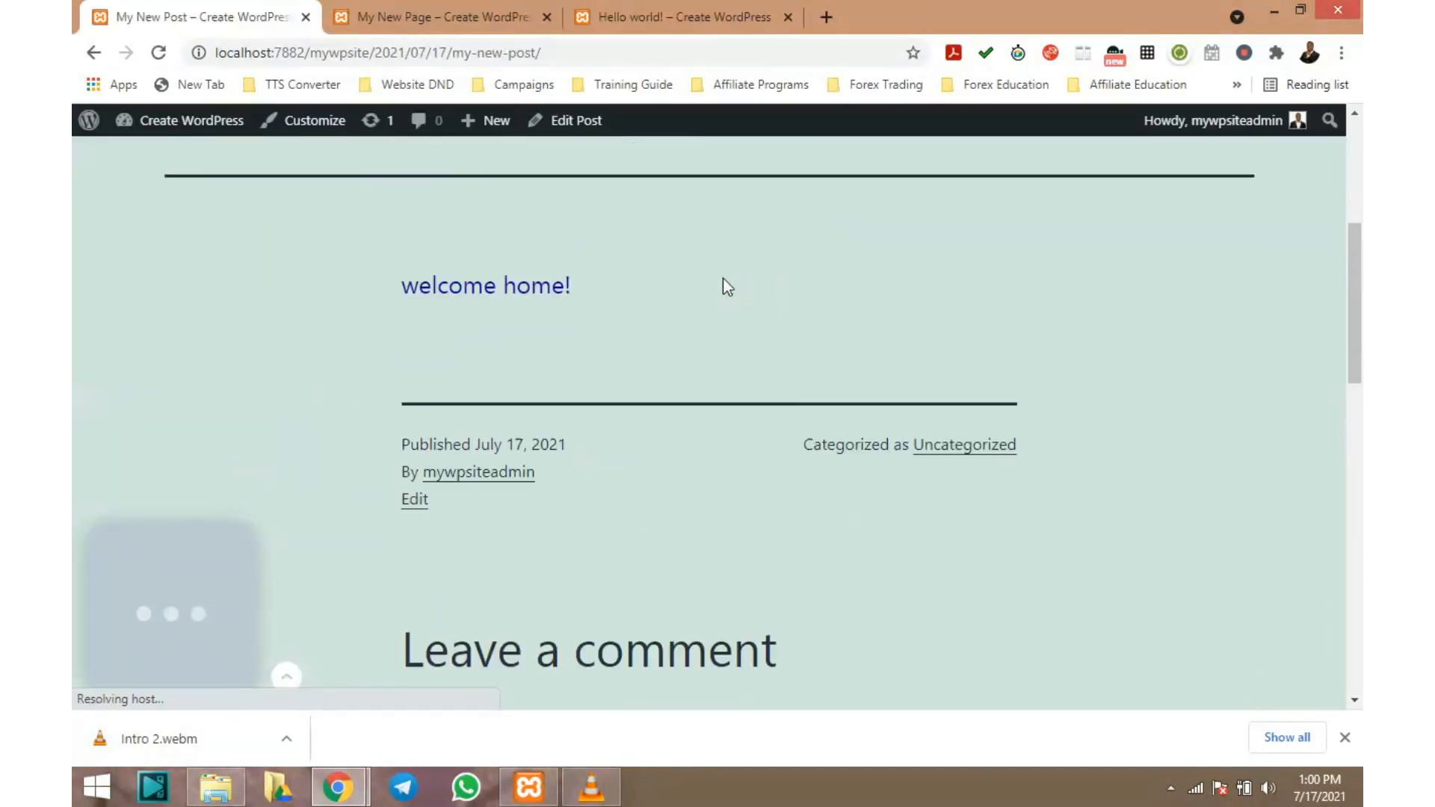
scroll(724, 278, "up", 10)
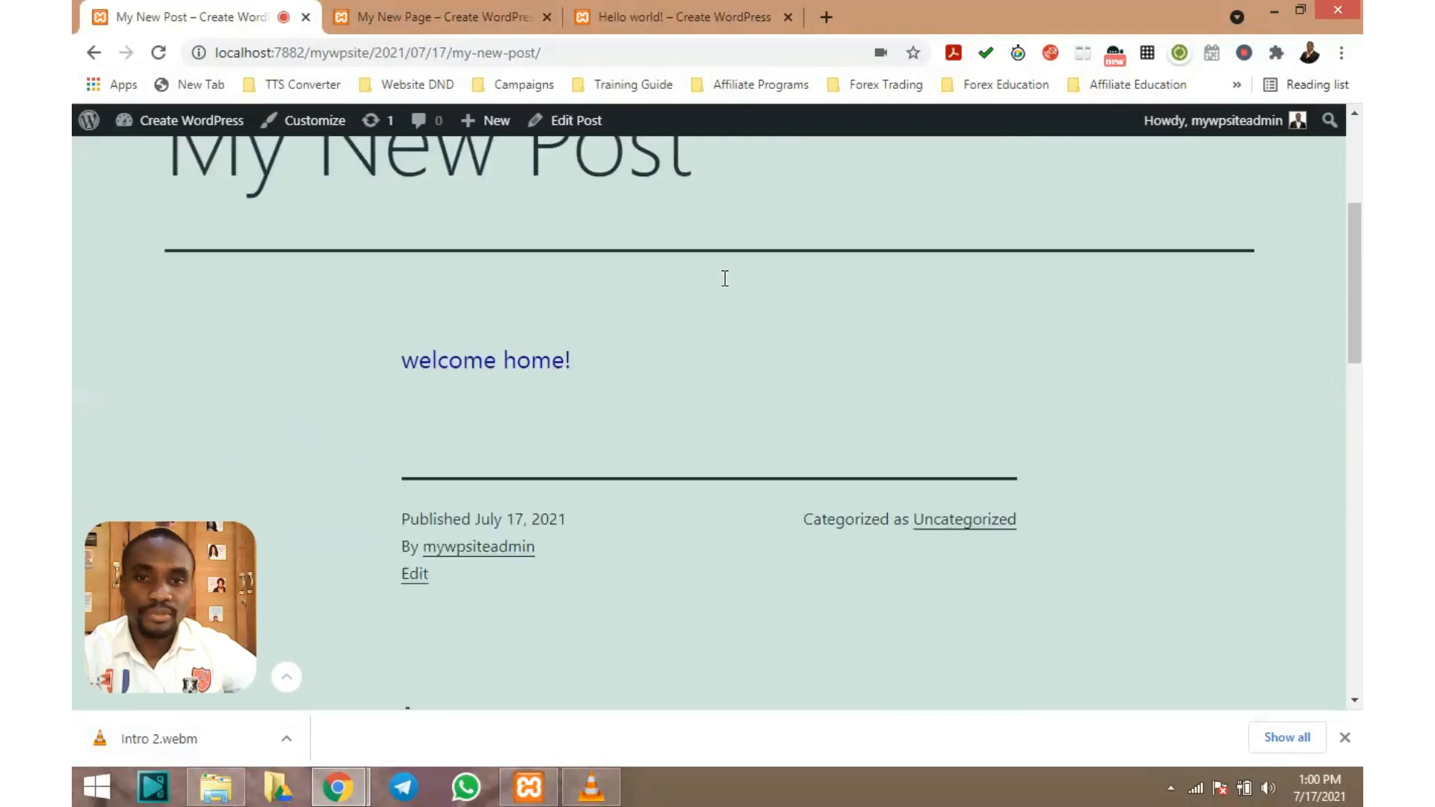
scroll(724, 279, "up", 1)
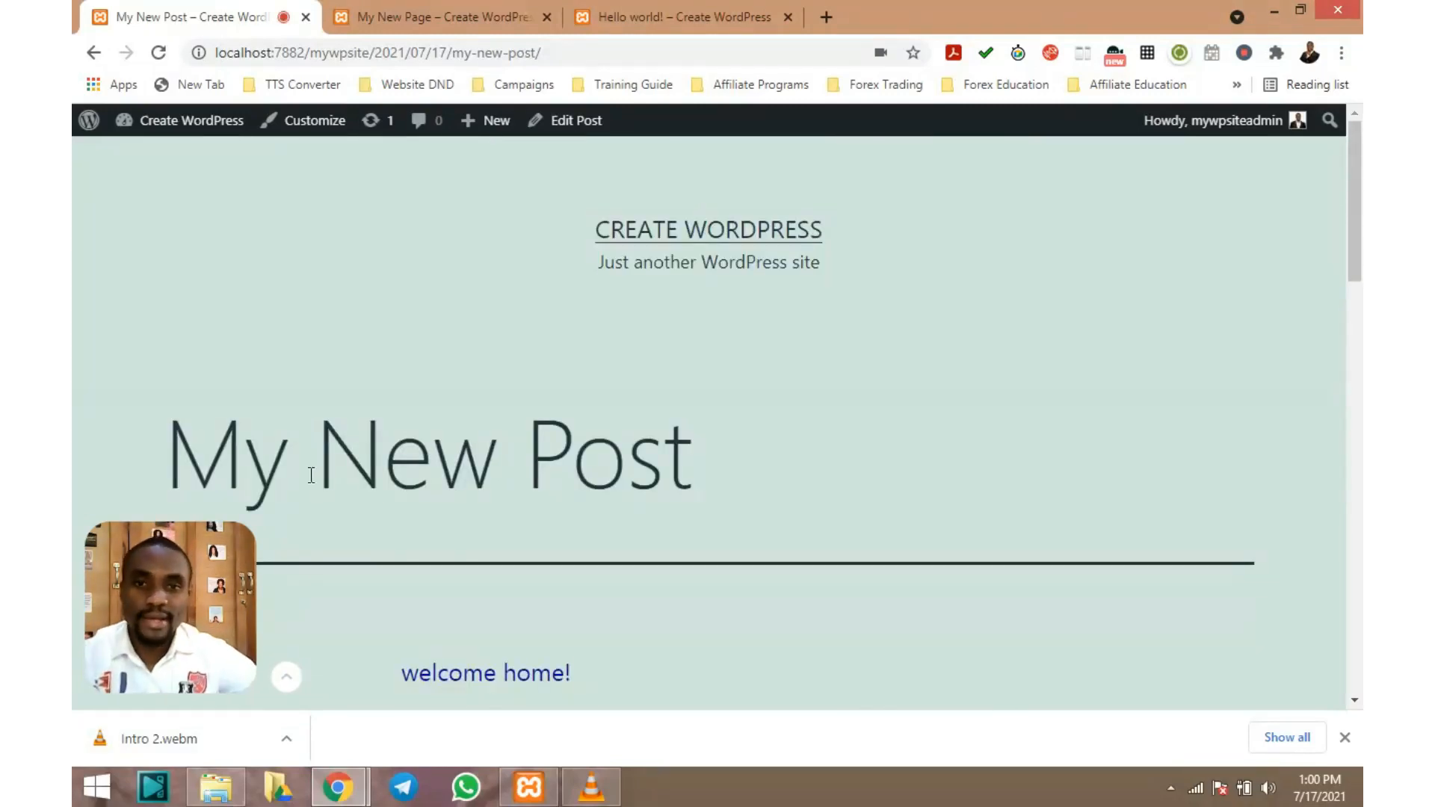
scroll(418, 424, "down", 4)
scroll(428, 420, "up", 4)
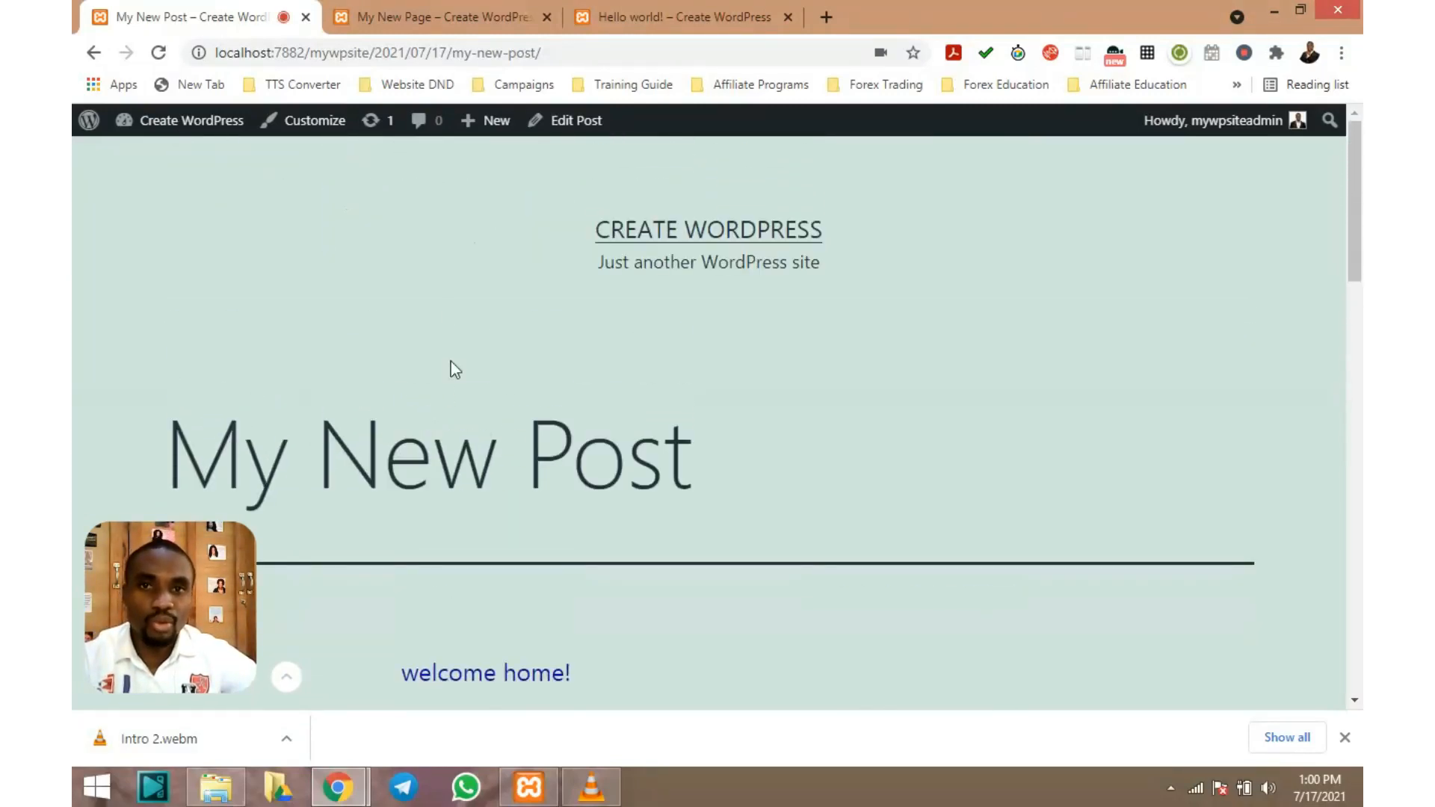
mouse_move(197, 128)
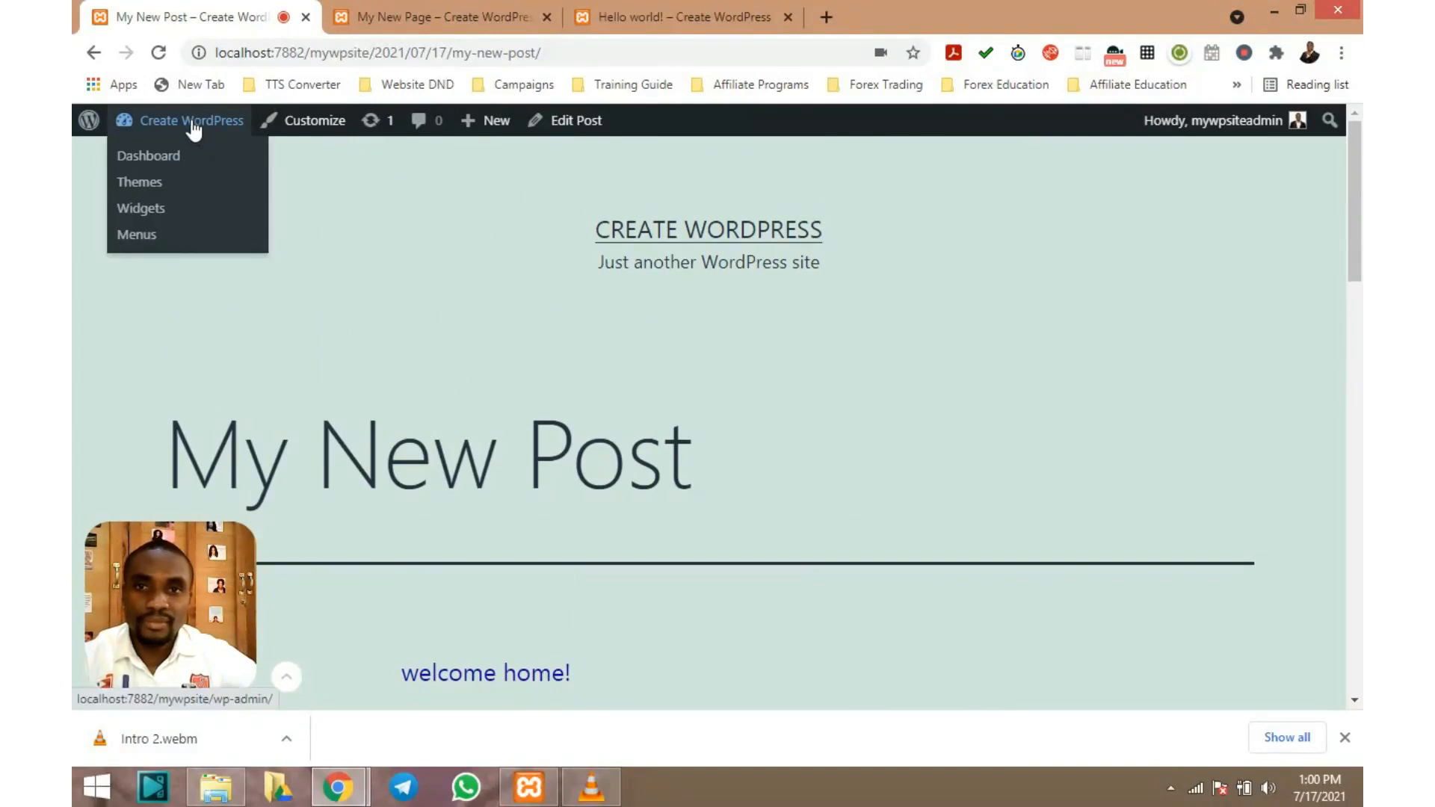
Go to the admin Dashboard, then open the All Posts list
left_click(171, 162)
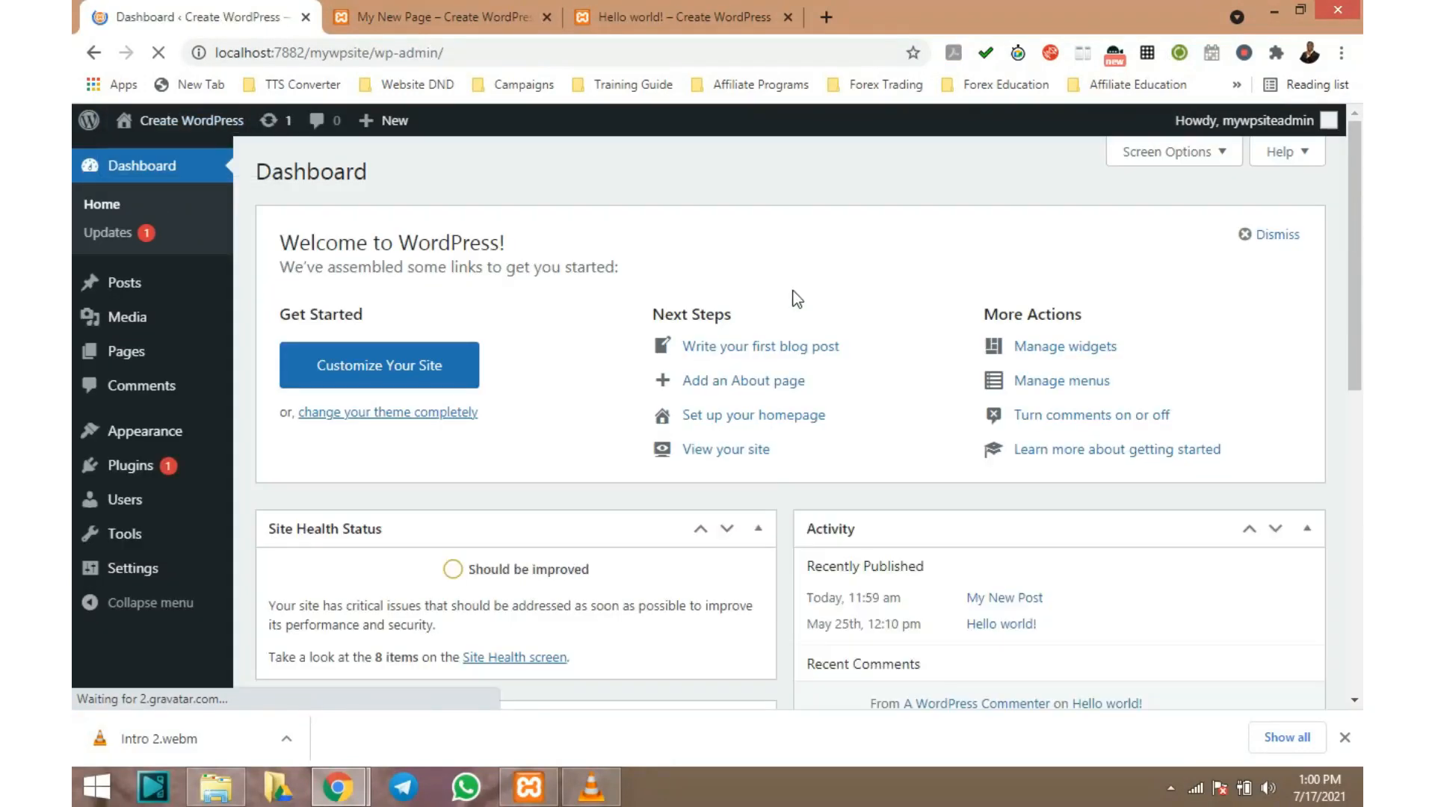
left_click(119, 282)
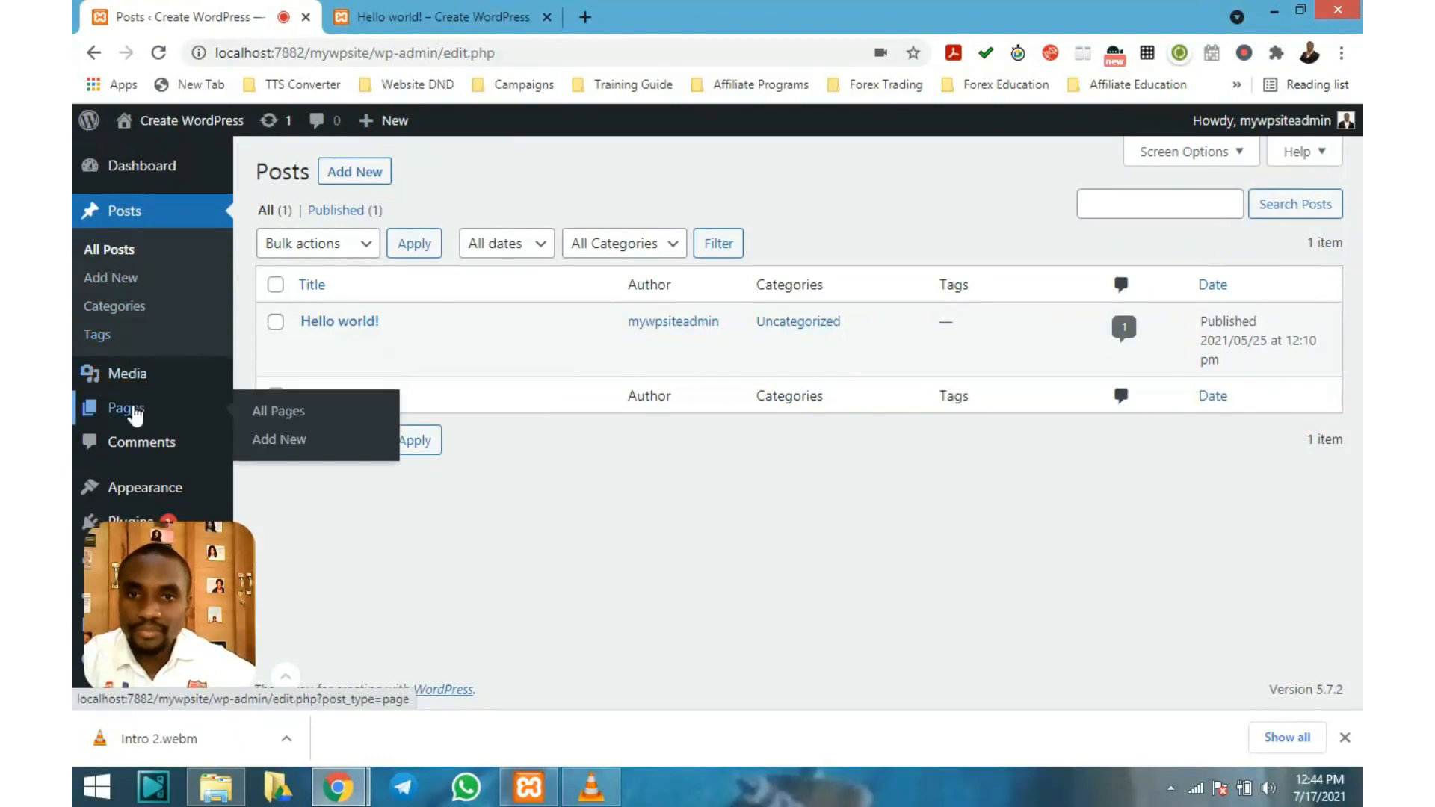
Open the Pages list showing Privacy Policy and Sample Page
left_click(136, 413)
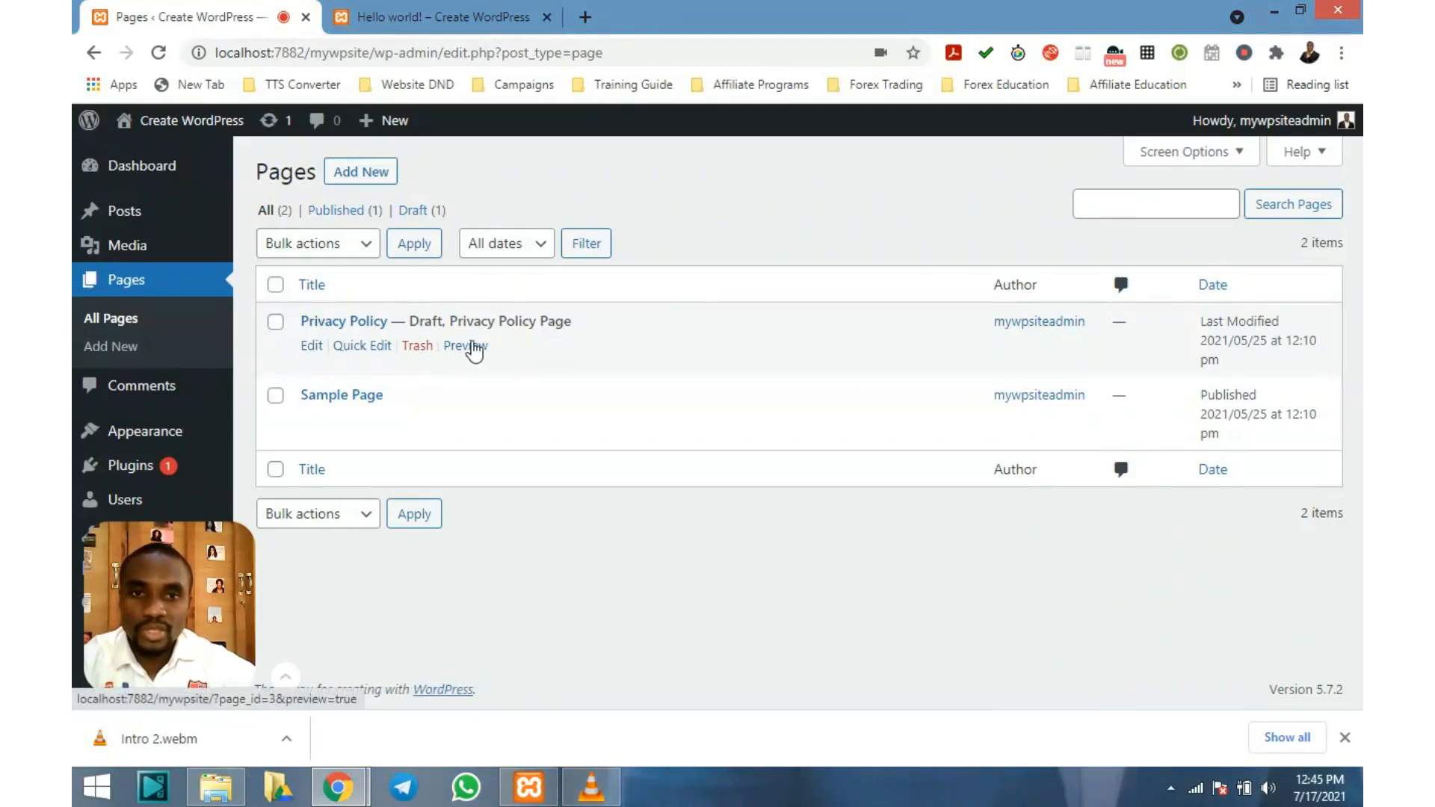
left_click(472, 348)
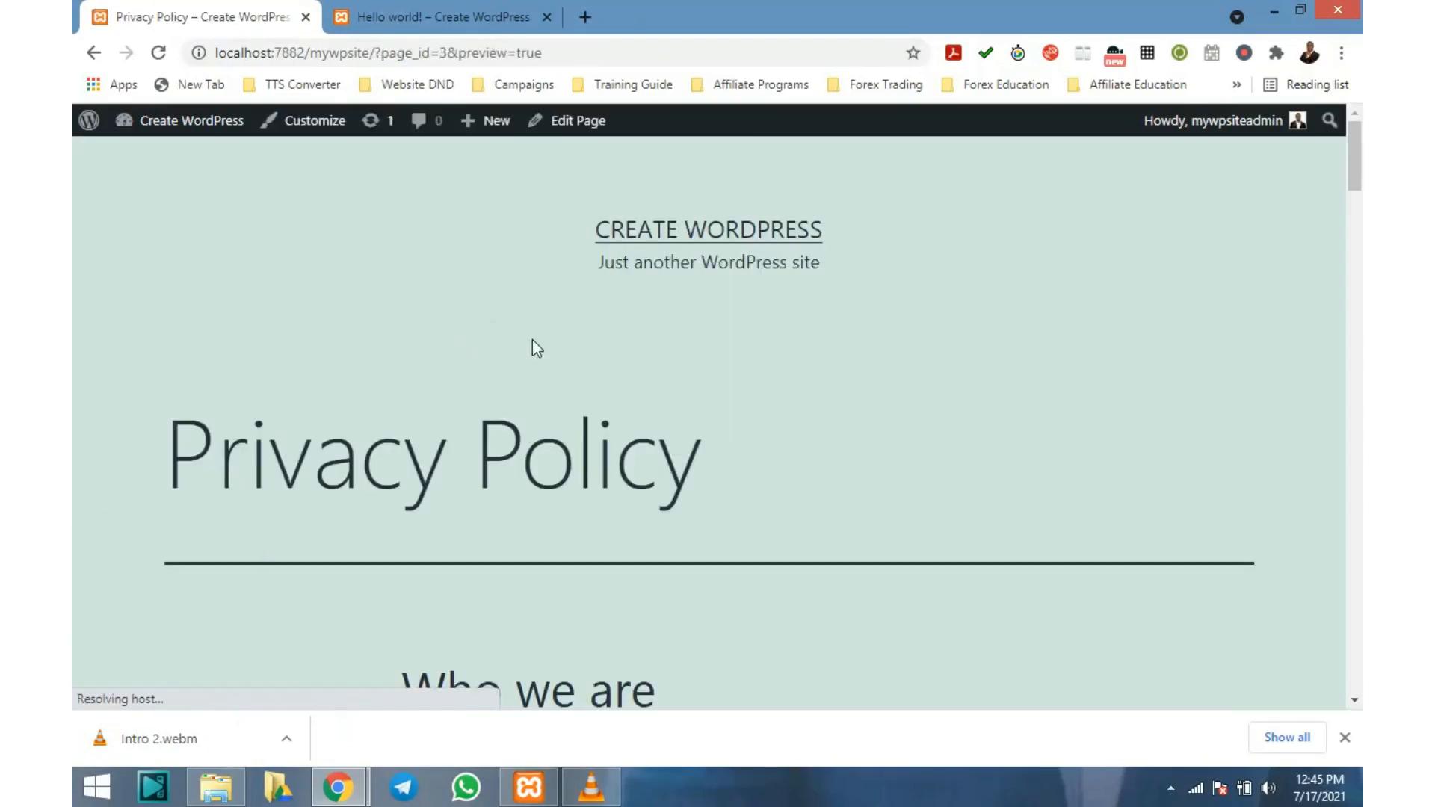
scroll(532, 339, "down", 1)
scroll(533, 339, "down", 10)
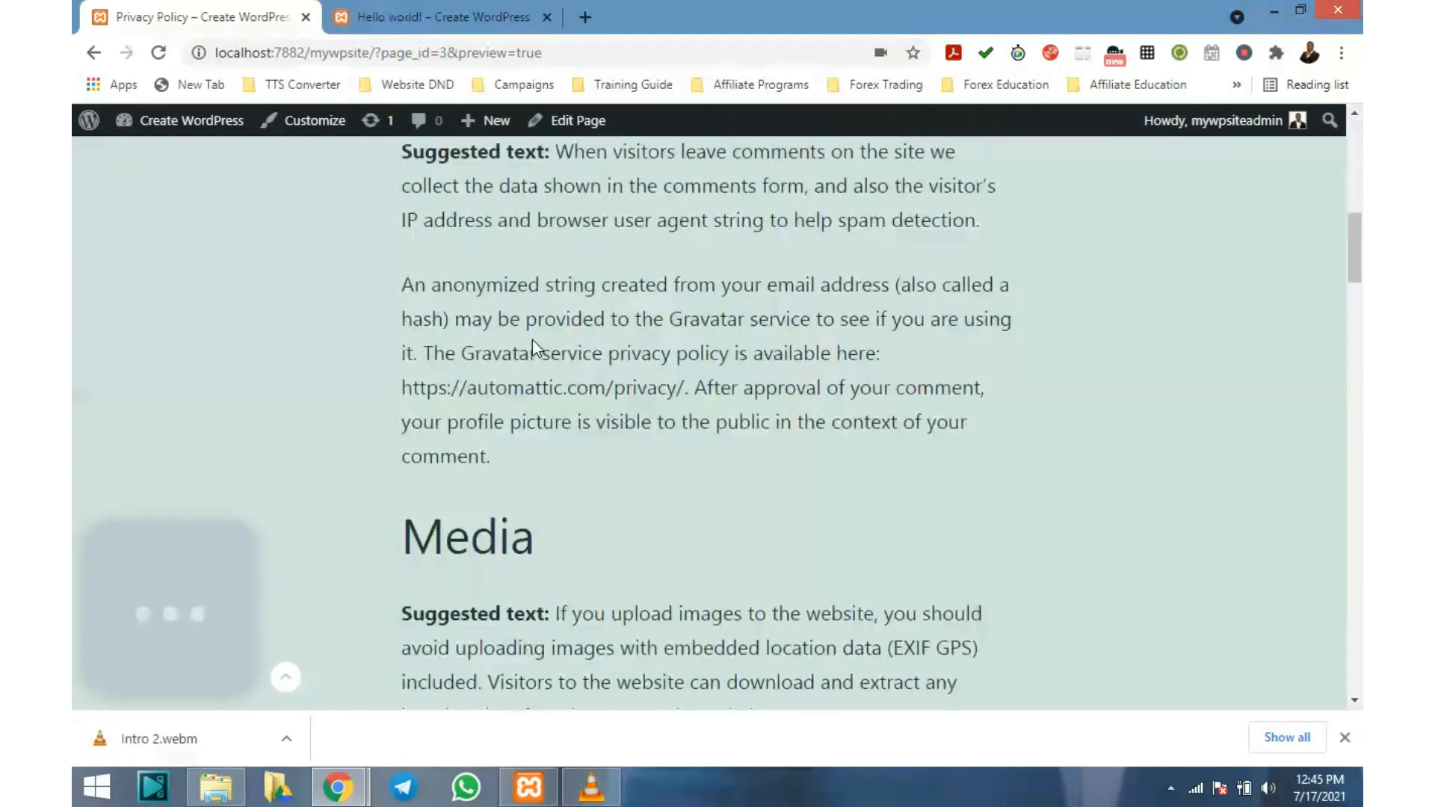
scroll(535, 341, "down", 15)
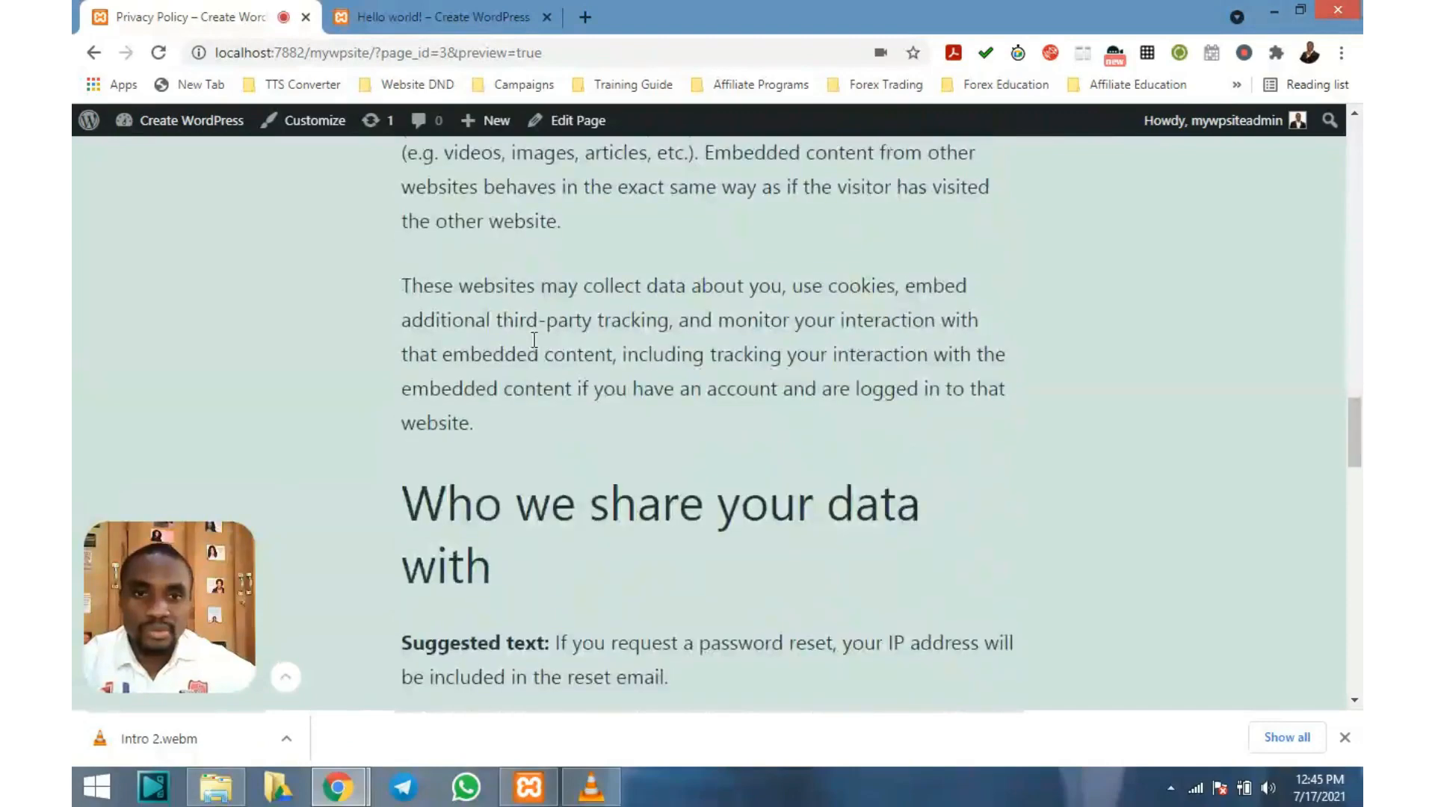
scroll(533, 341, "down", 15)
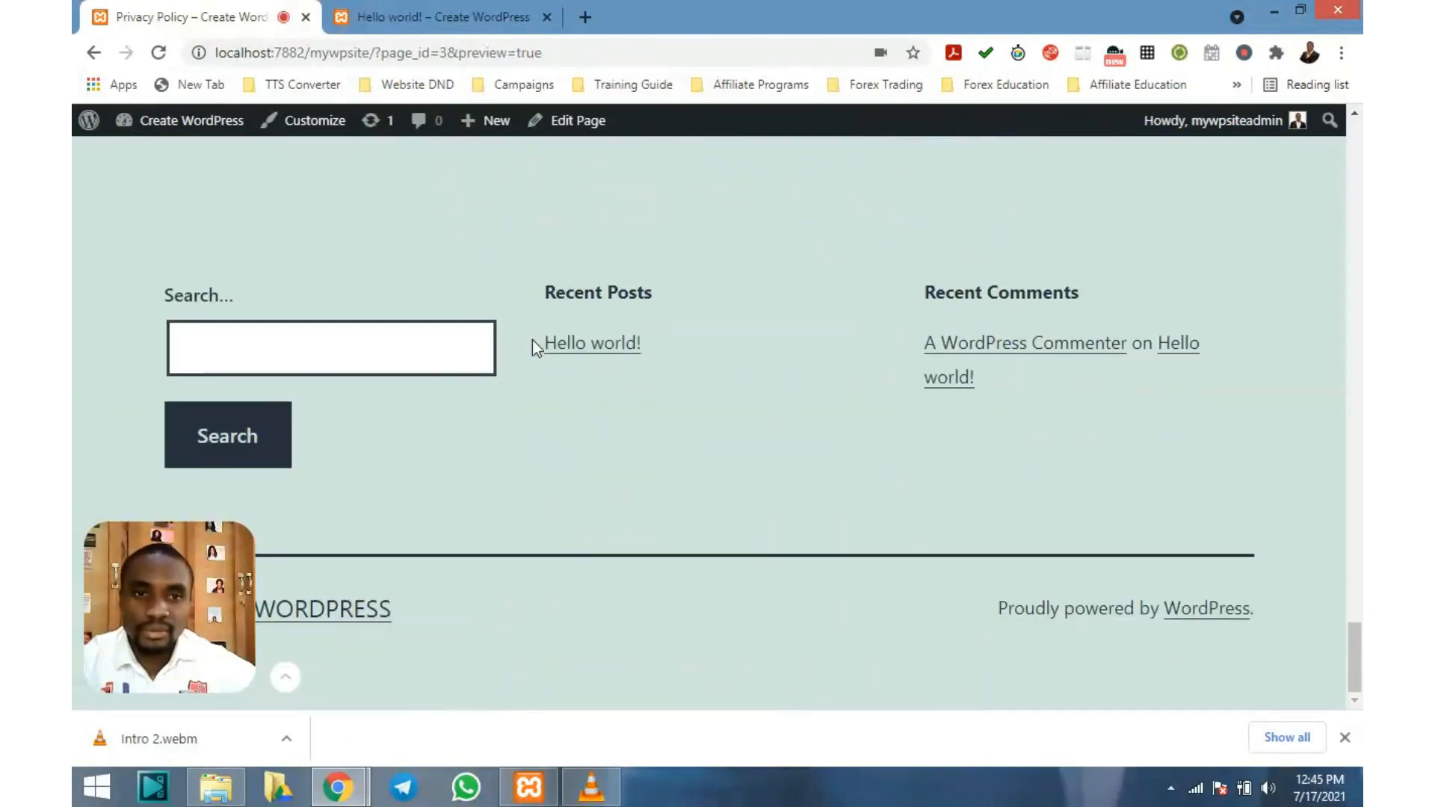
scroll(532, 340, "up", 8)
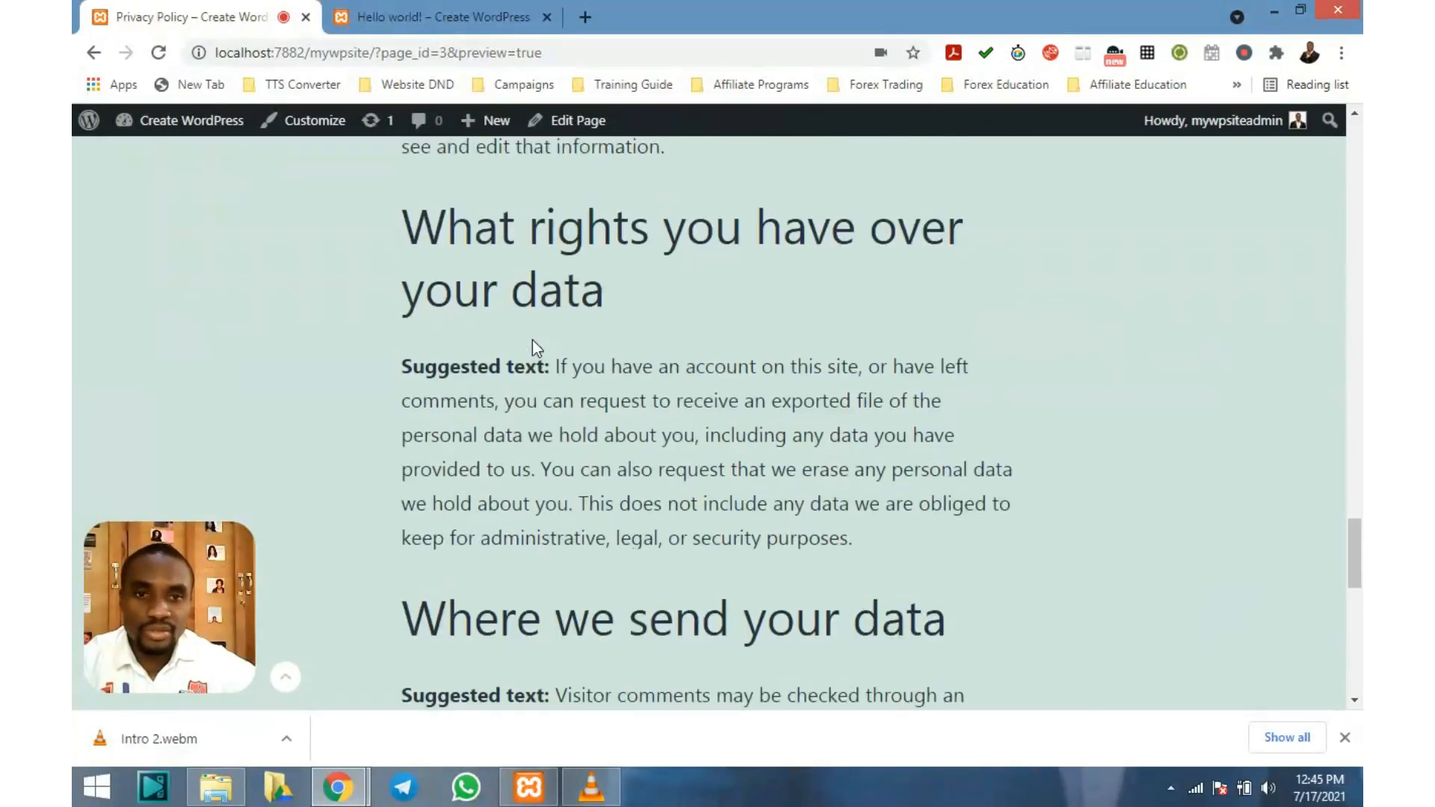
scroll(532, 339, "up", 20)
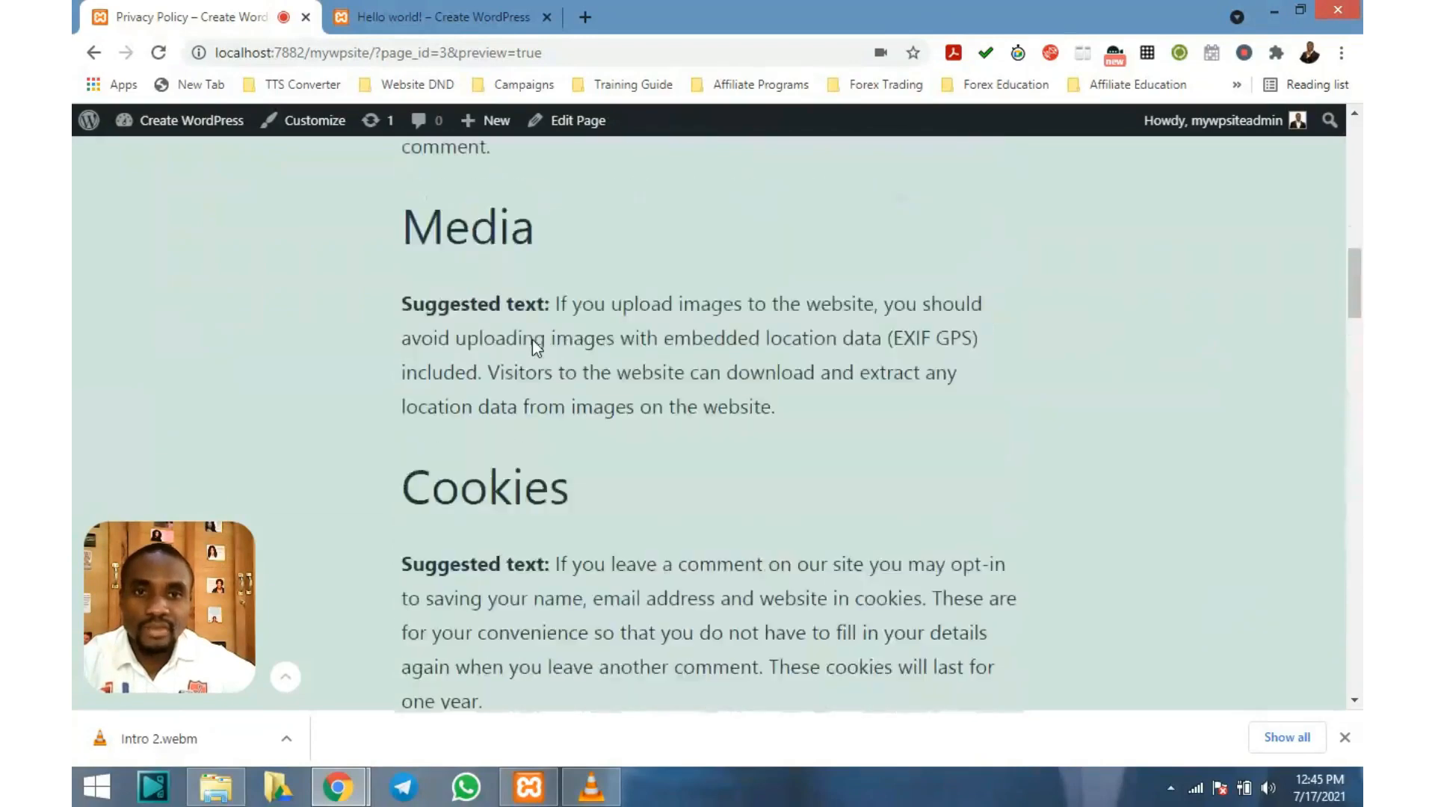
scroll(533, 339, "up", 3)
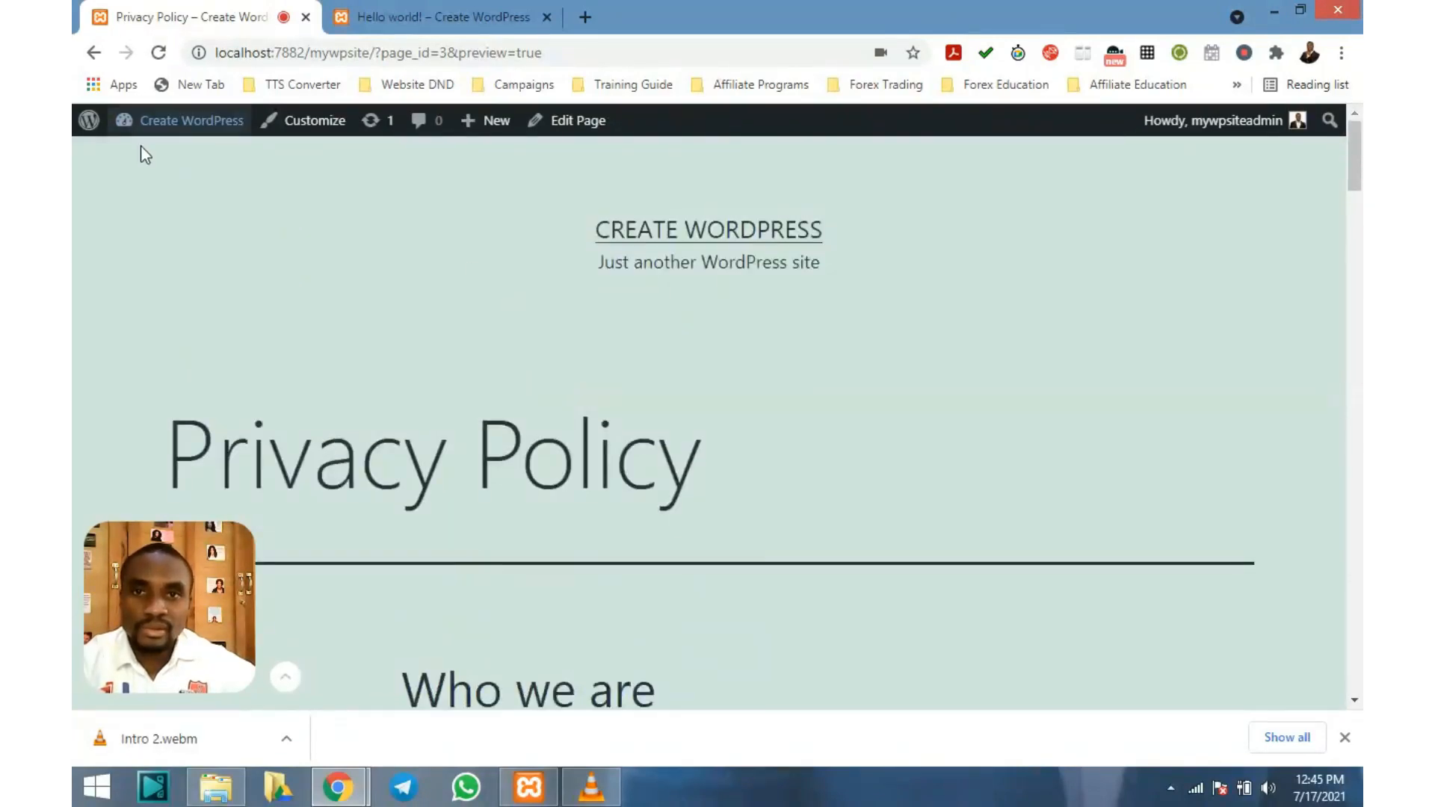
mouse_move(153, 125)
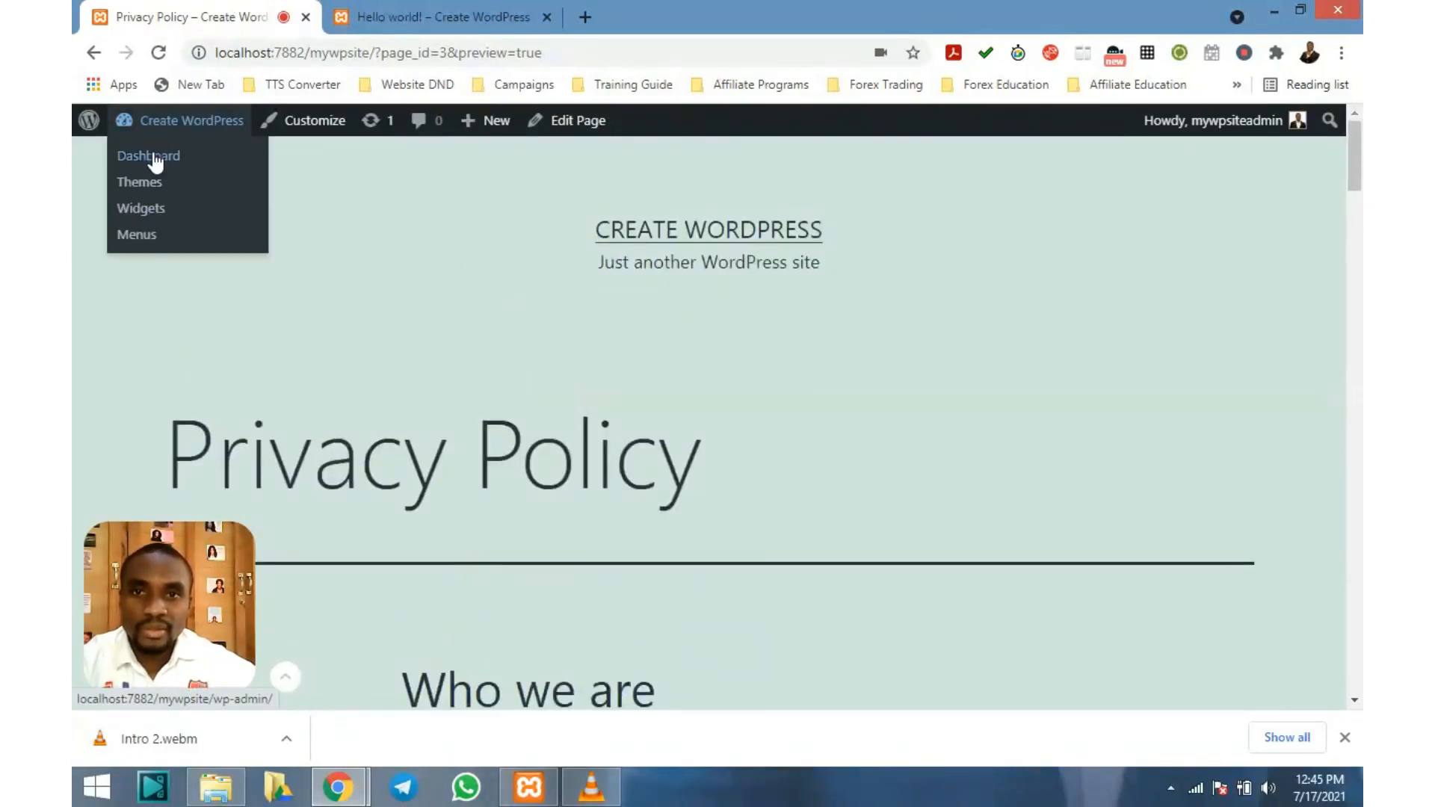
From the admin Dashboard, open Pages > All Pages
left_click(154, 158)
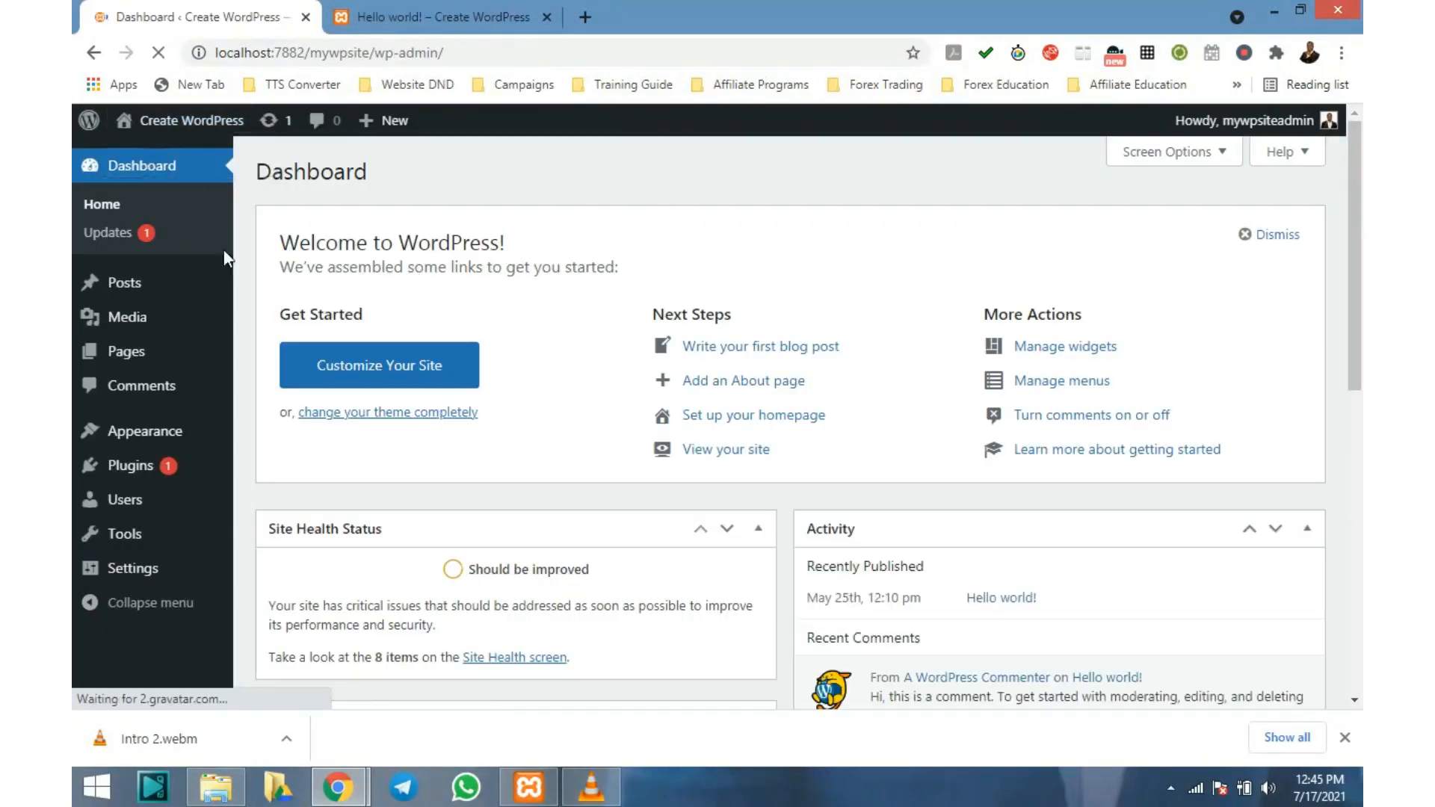
left_click(127, 351)
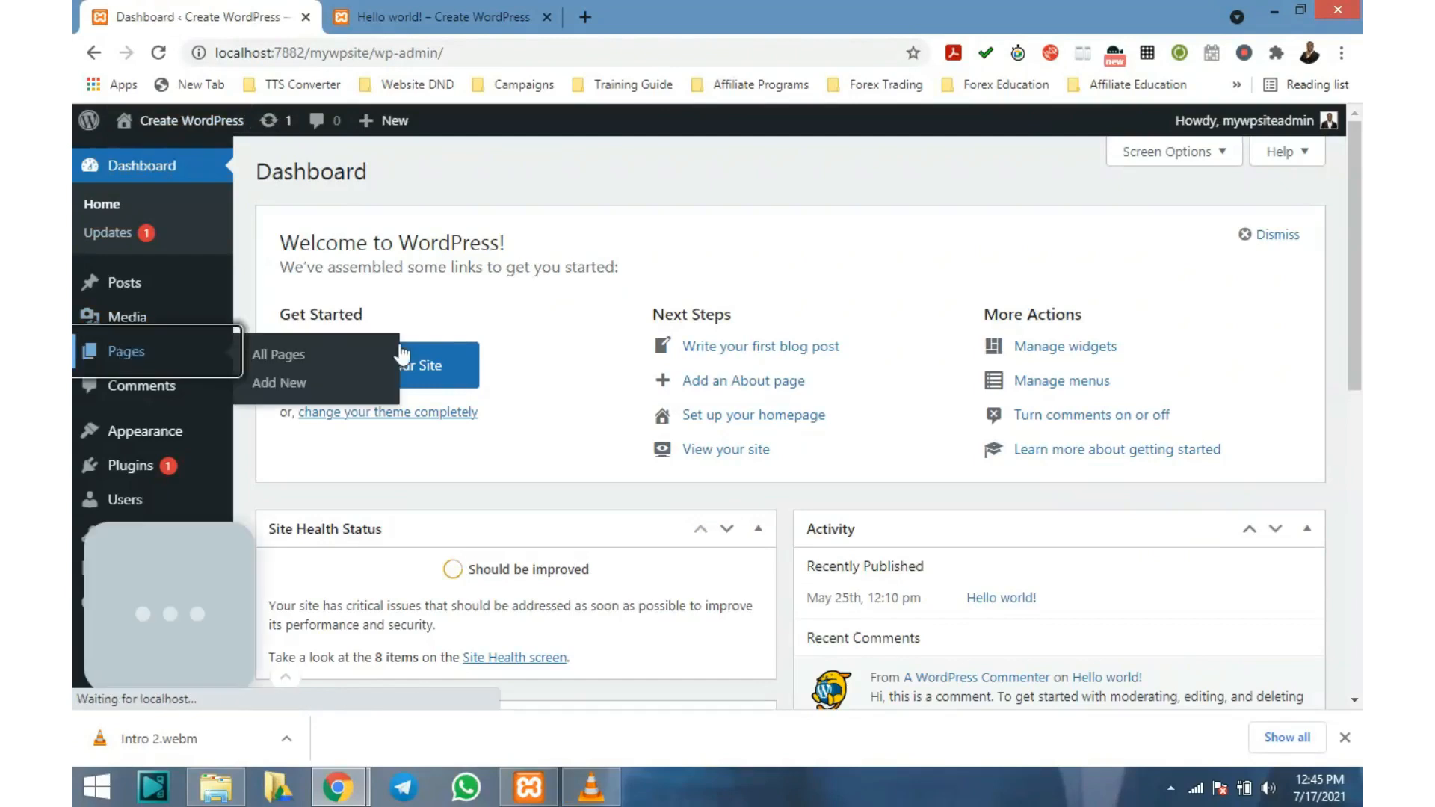
left_click(149, 361)
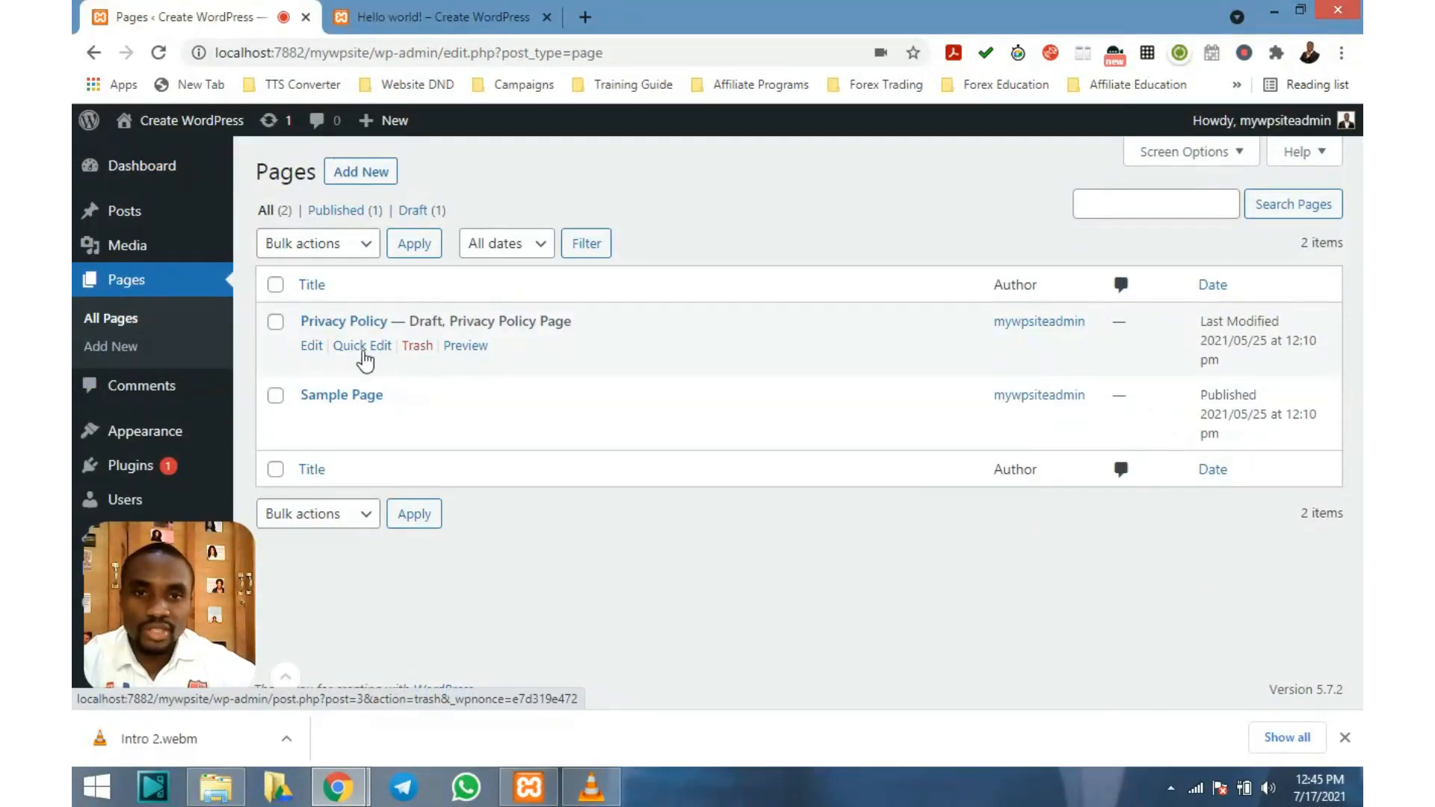
Quick Edit the Privacy Policy page and change its status from Draft to Published
left_click(352, 347)
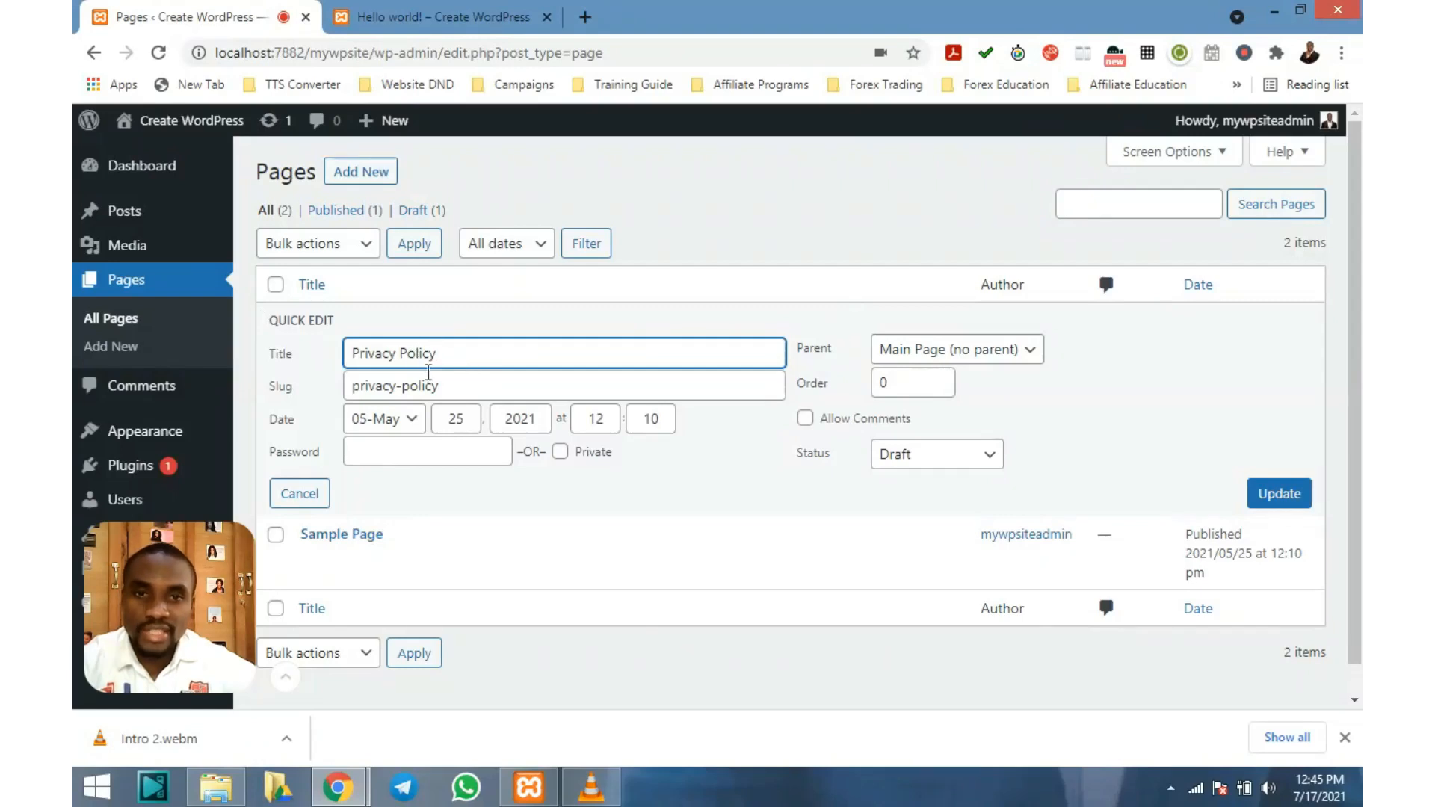
scroll(369, 449, "down", 1)
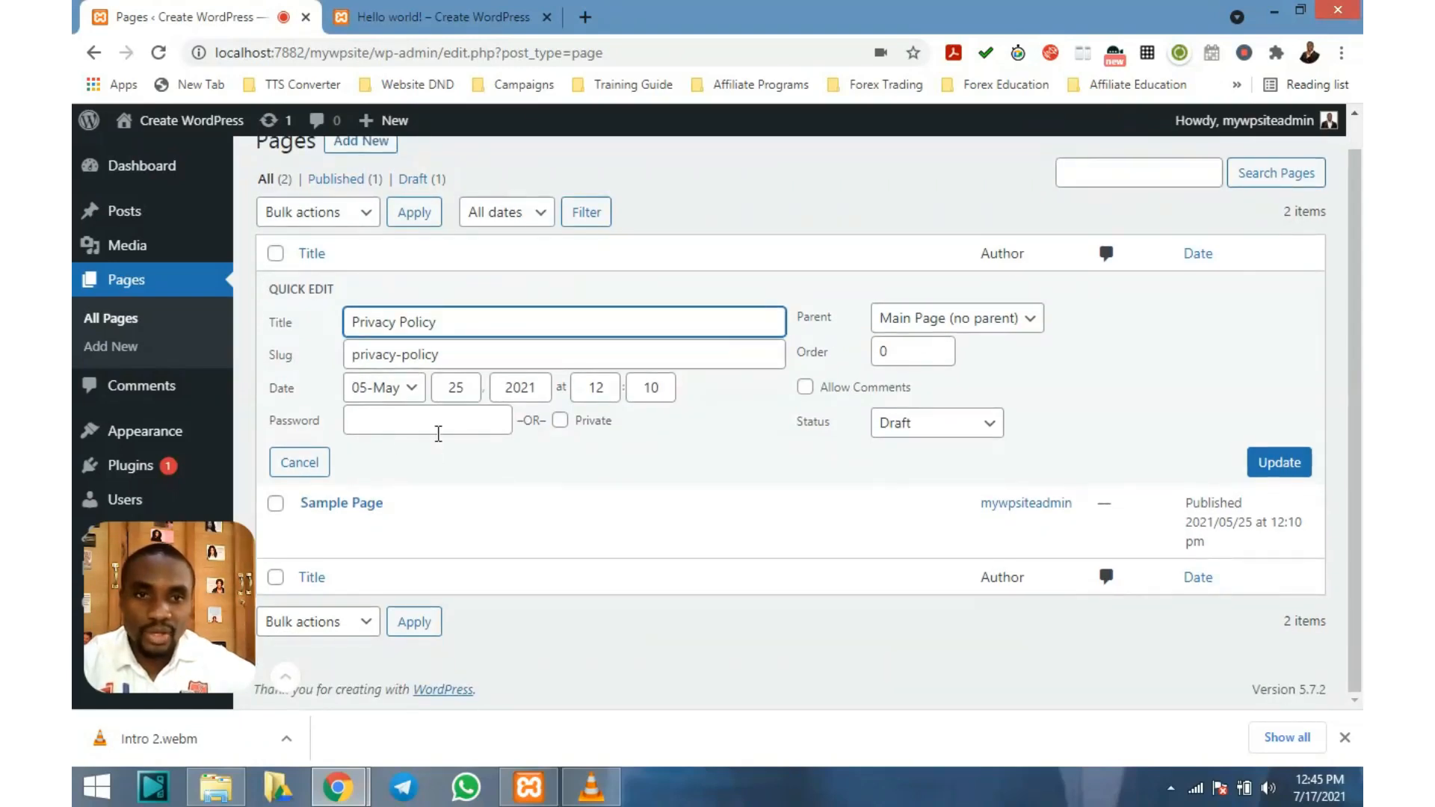
left_click(991, 428)
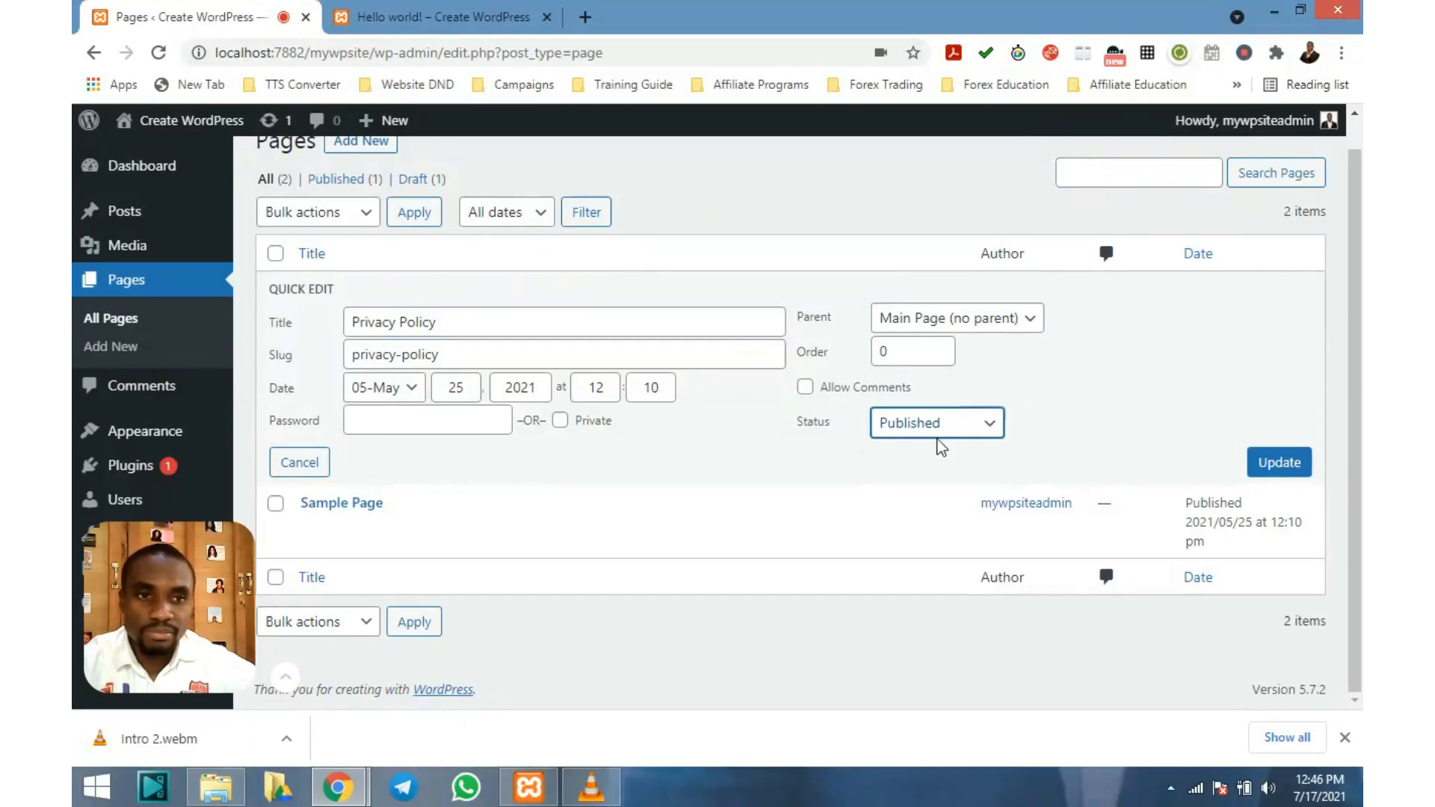
left_click(1284, 466)
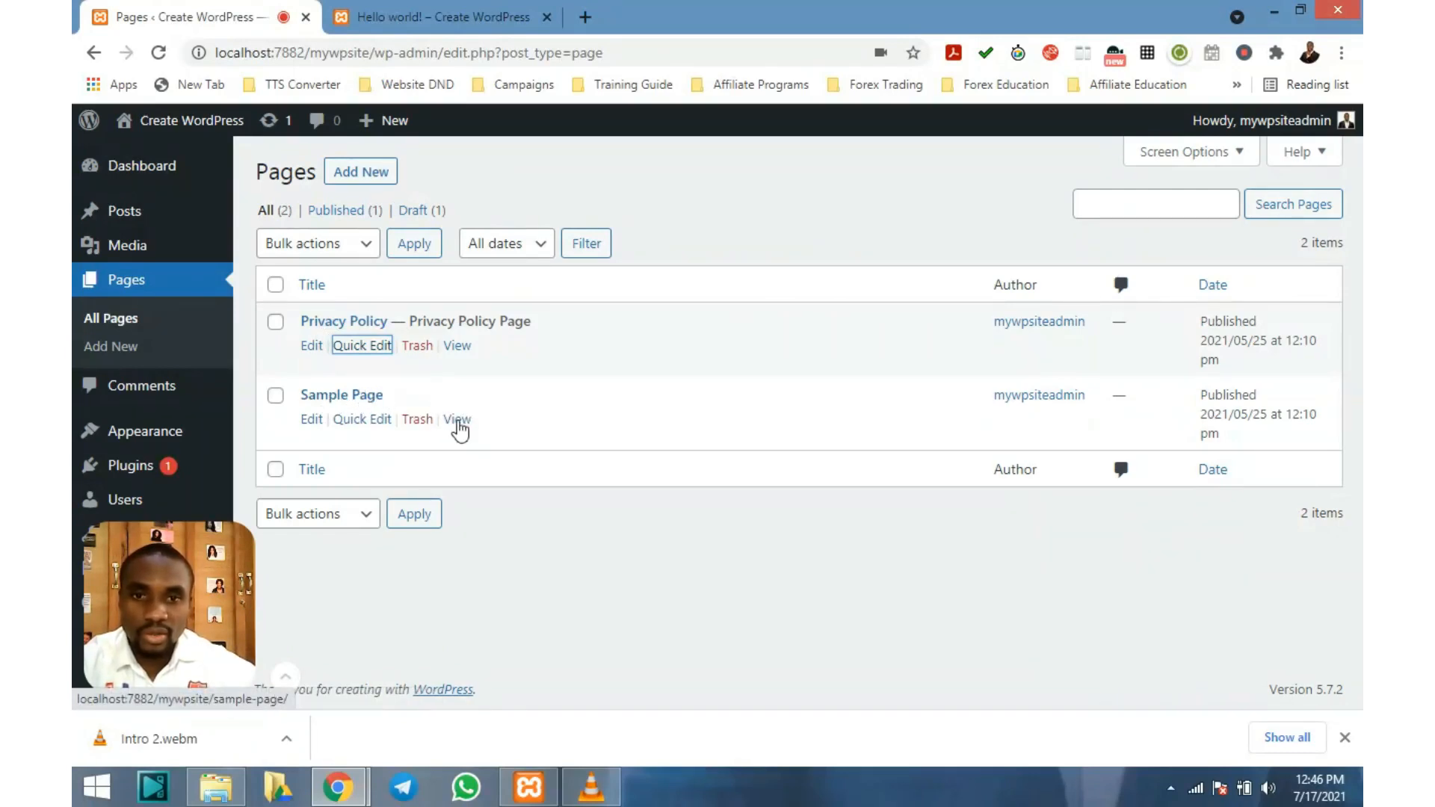
View the live Sample Page and scroll through its sample content
left_click(458, 421)
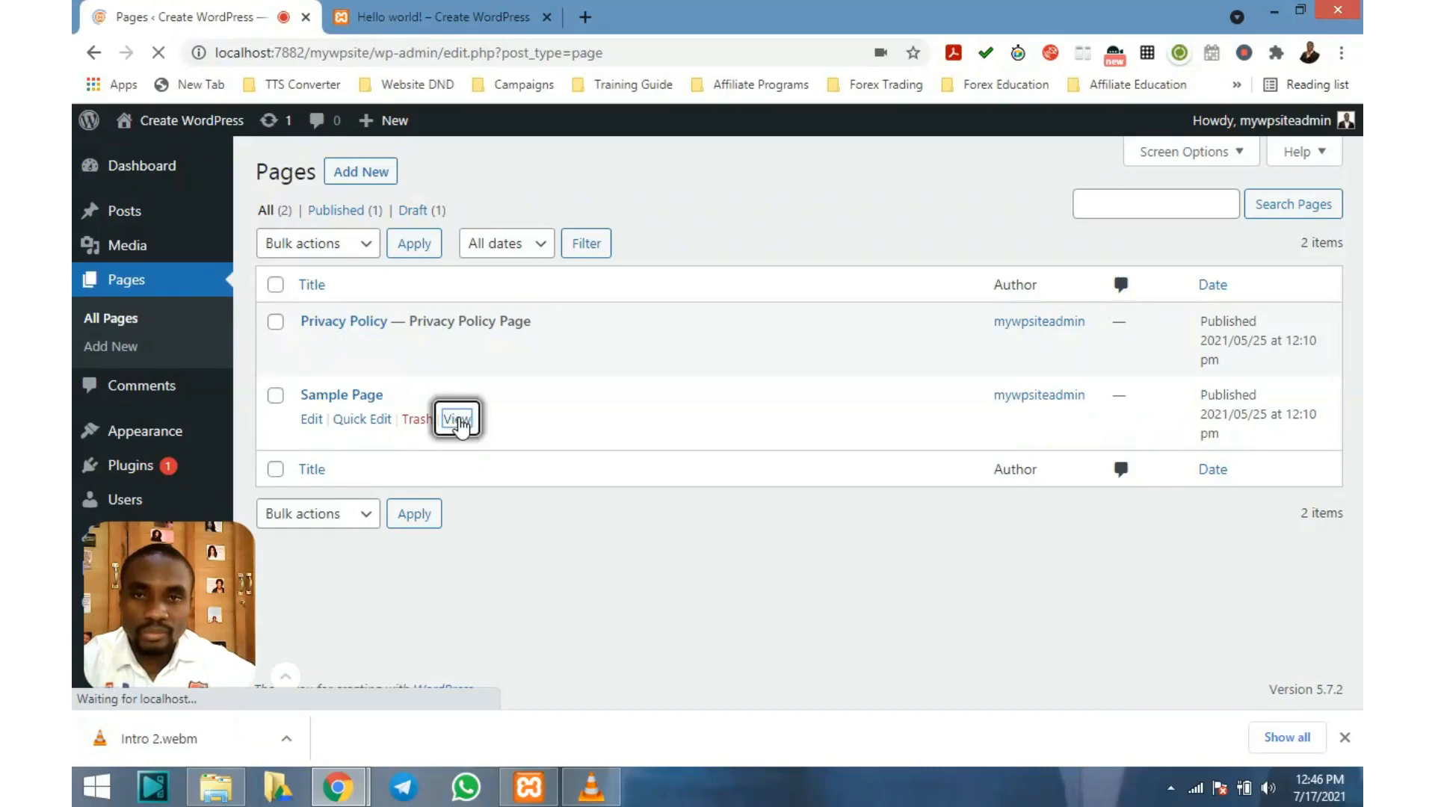
scroll(738, 357, "down", 10)
scroll(740, 358, "down", 7)
scroll(740, 361, "up", 11)
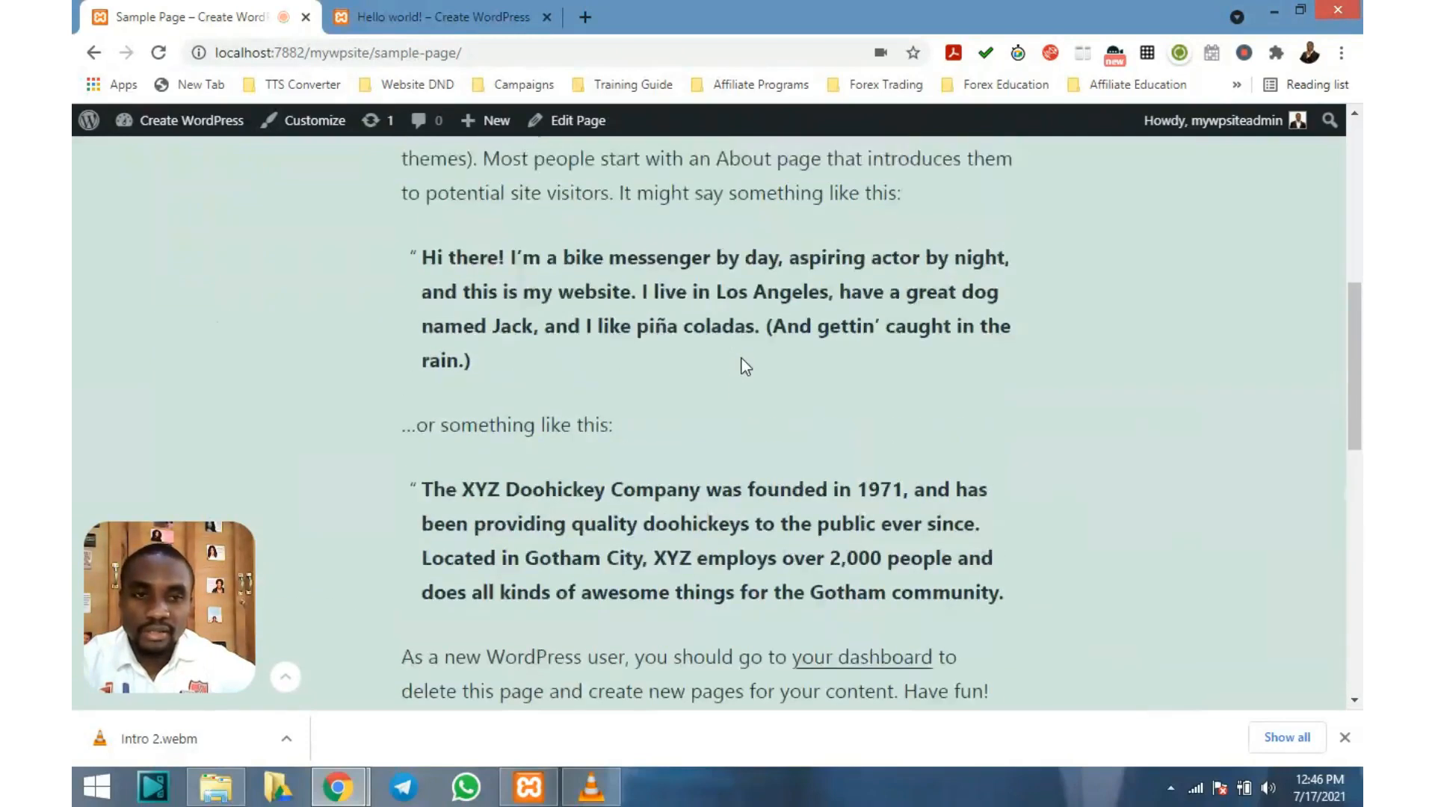
scroll(746, 366, "up", 8)
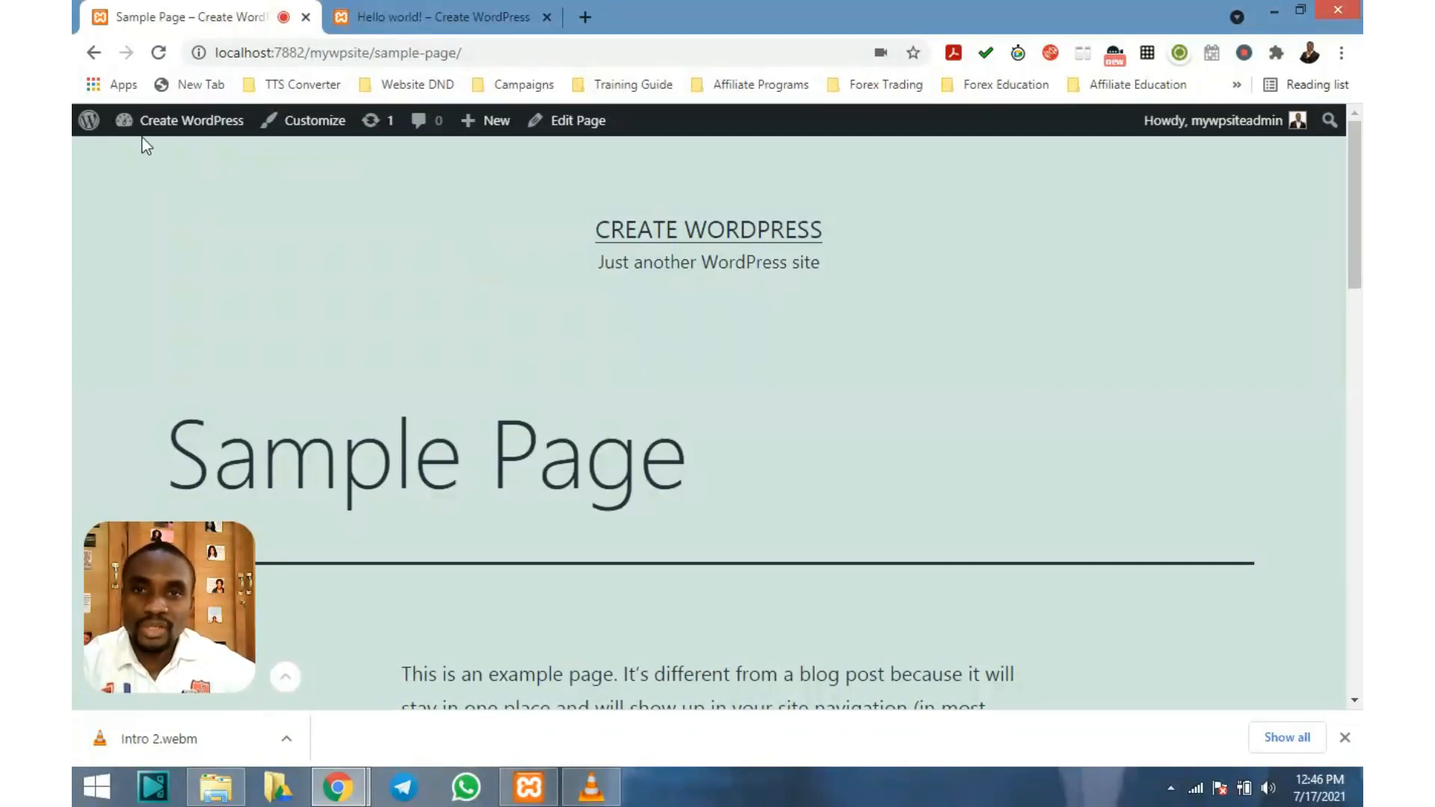
mouse_move(157, 127)
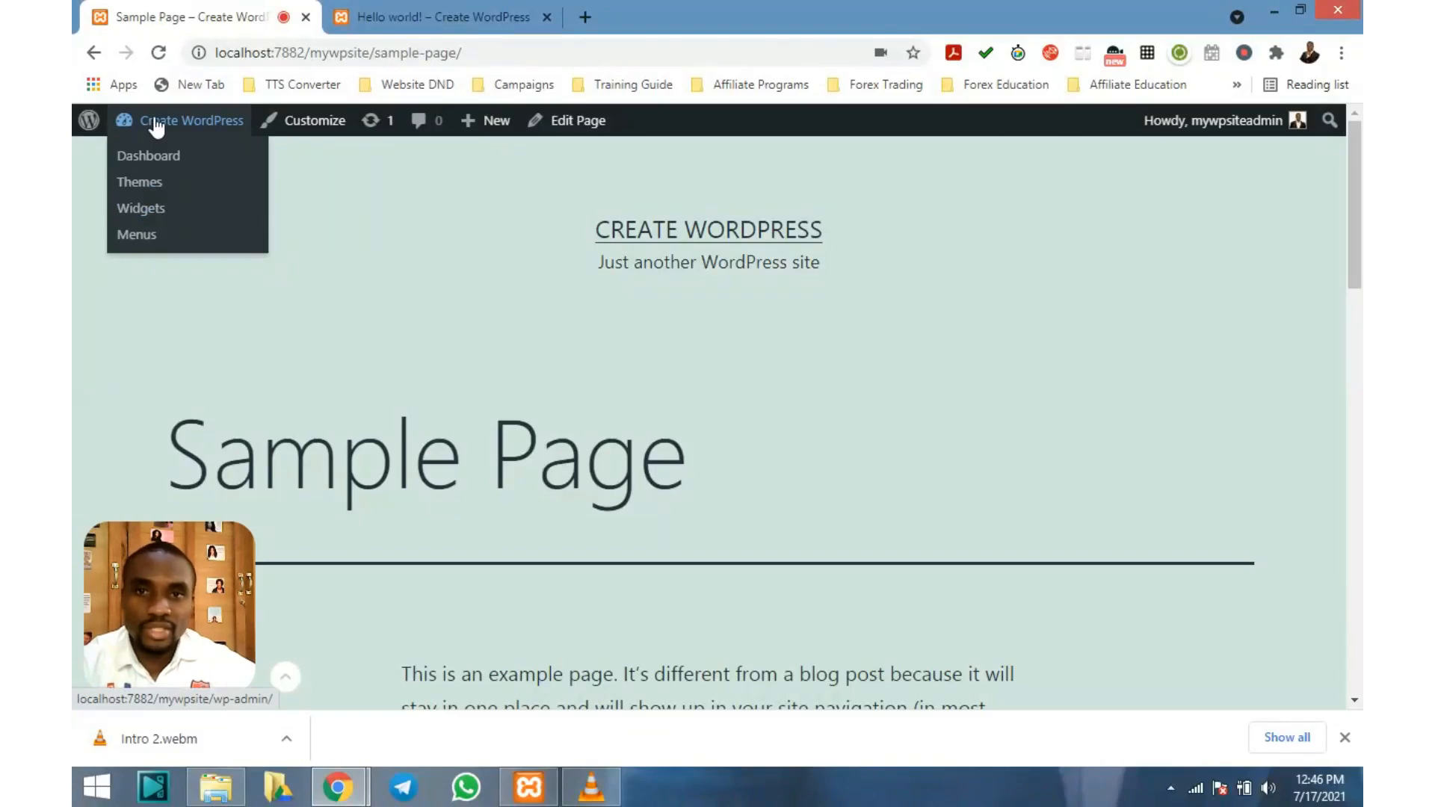
Return from the Sample Page to the admin Pages list
left_click(99, 60)
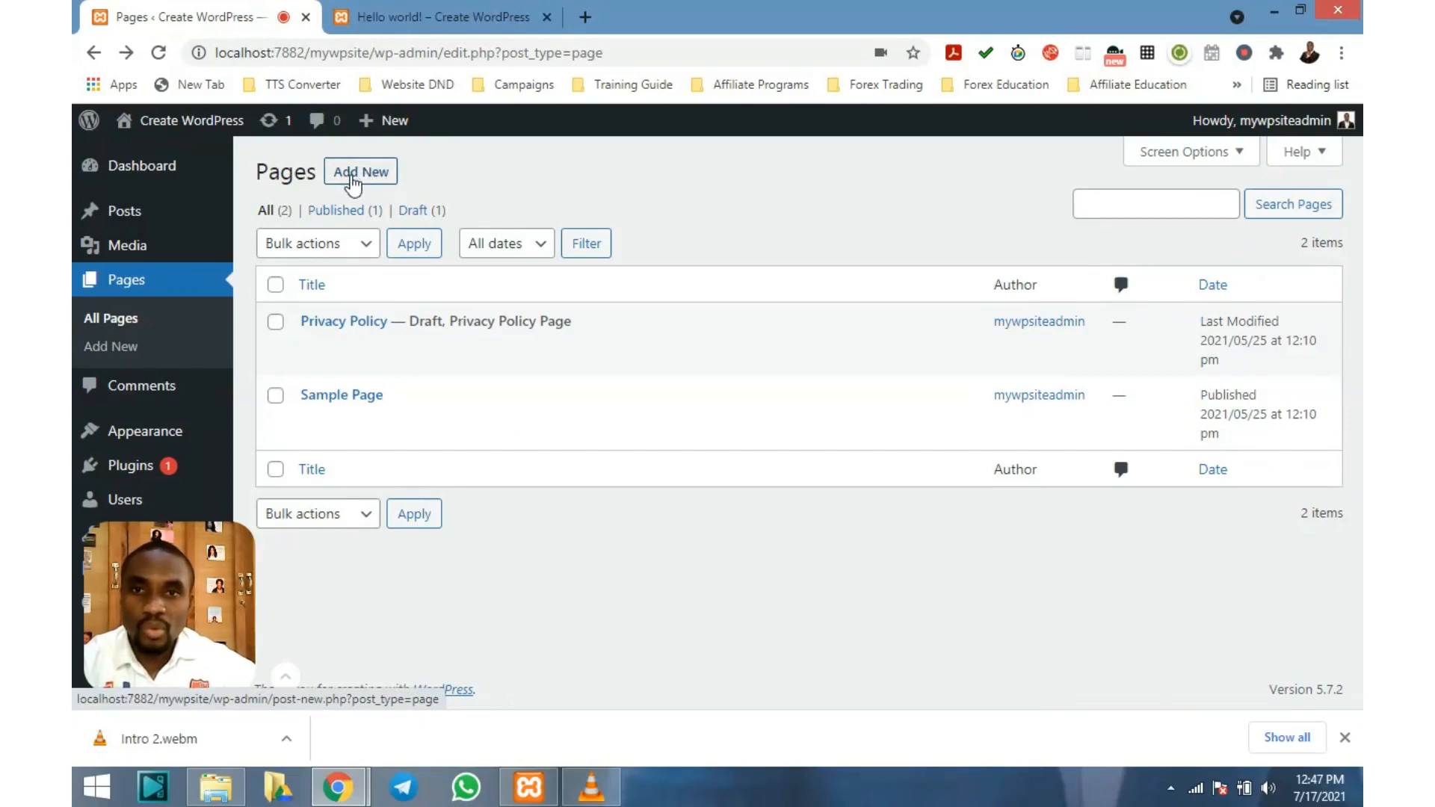
mouse_move(393, 128)
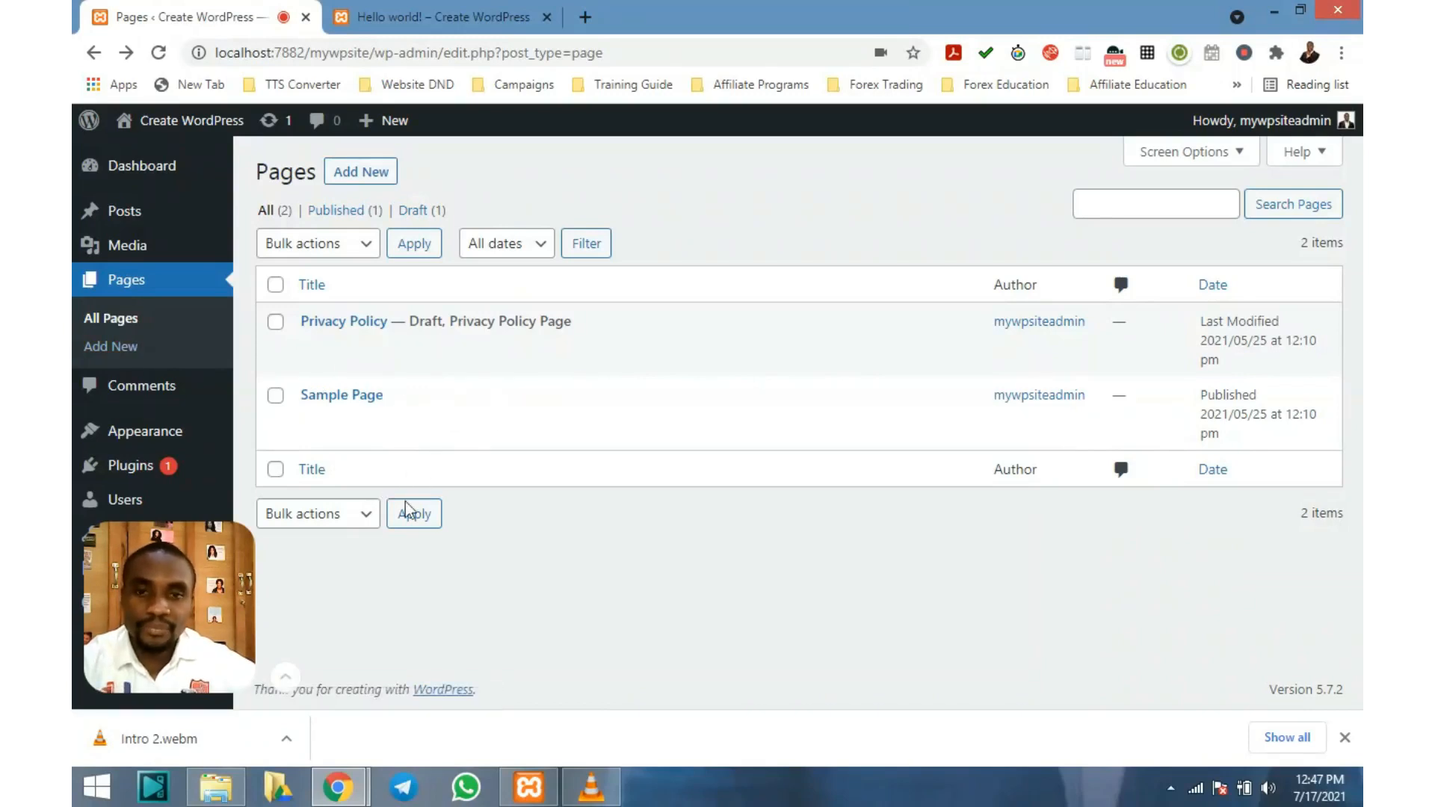
left_click(286, 677)
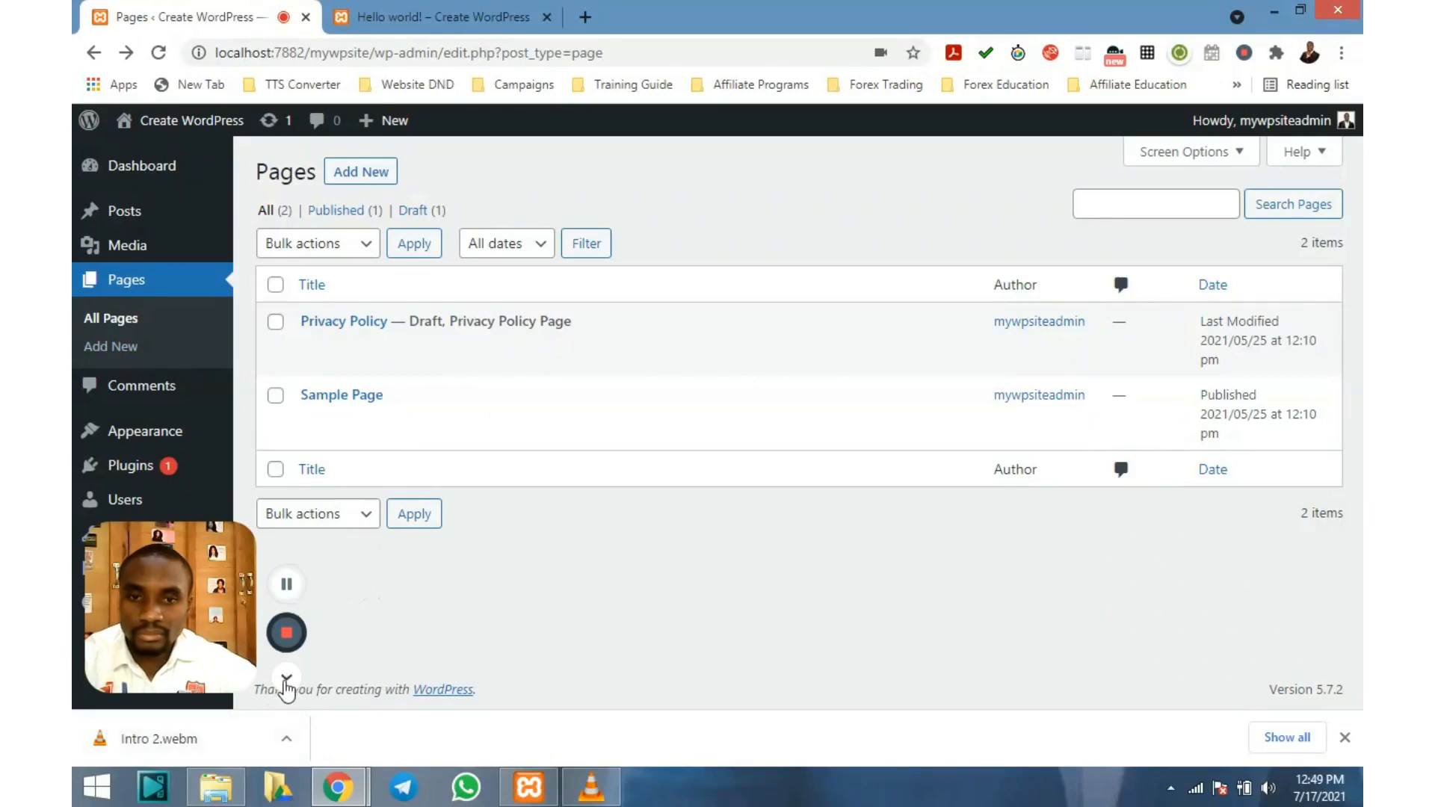
left_click(286, 681)
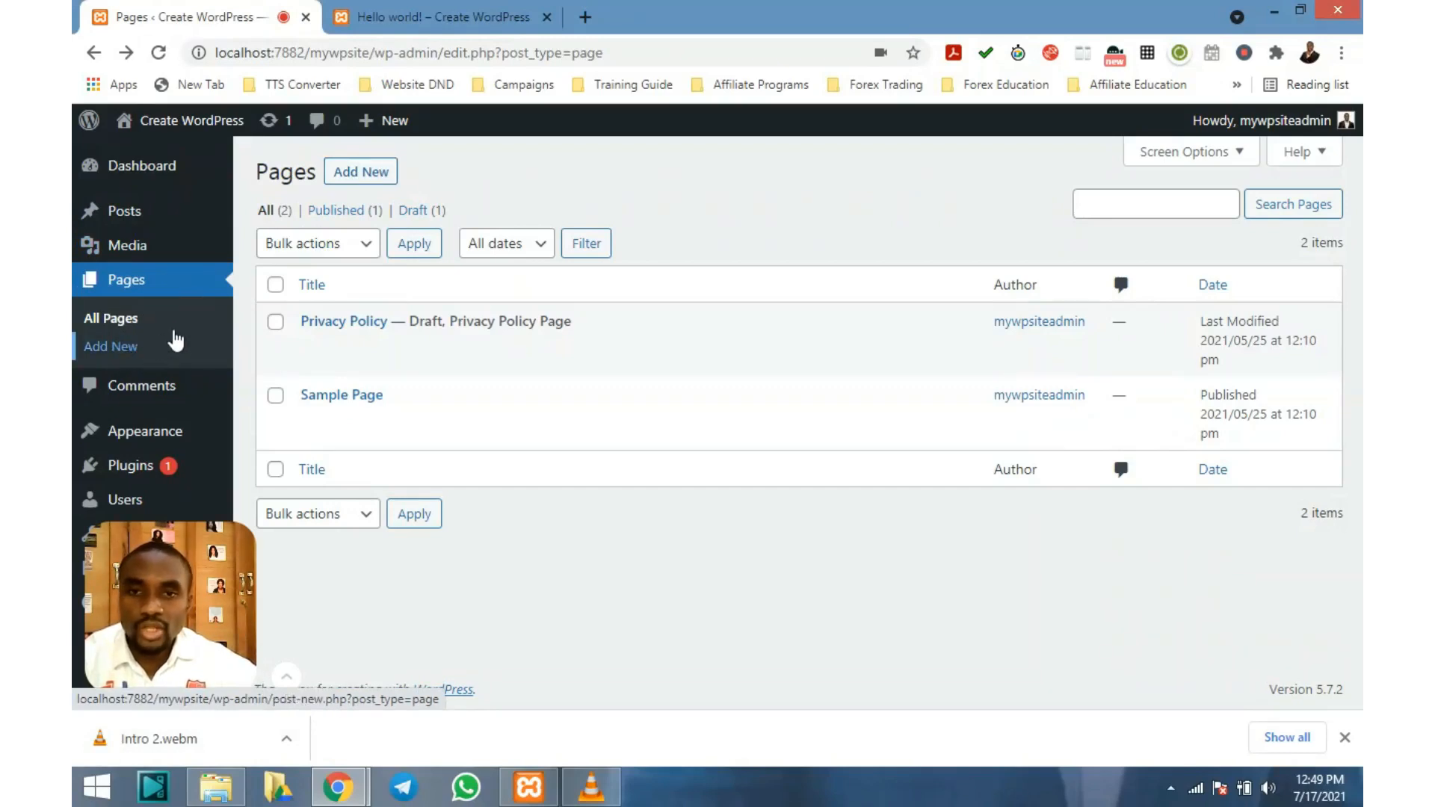
Add a new page and give it the title 'My New Page'
left_click(356, 175)
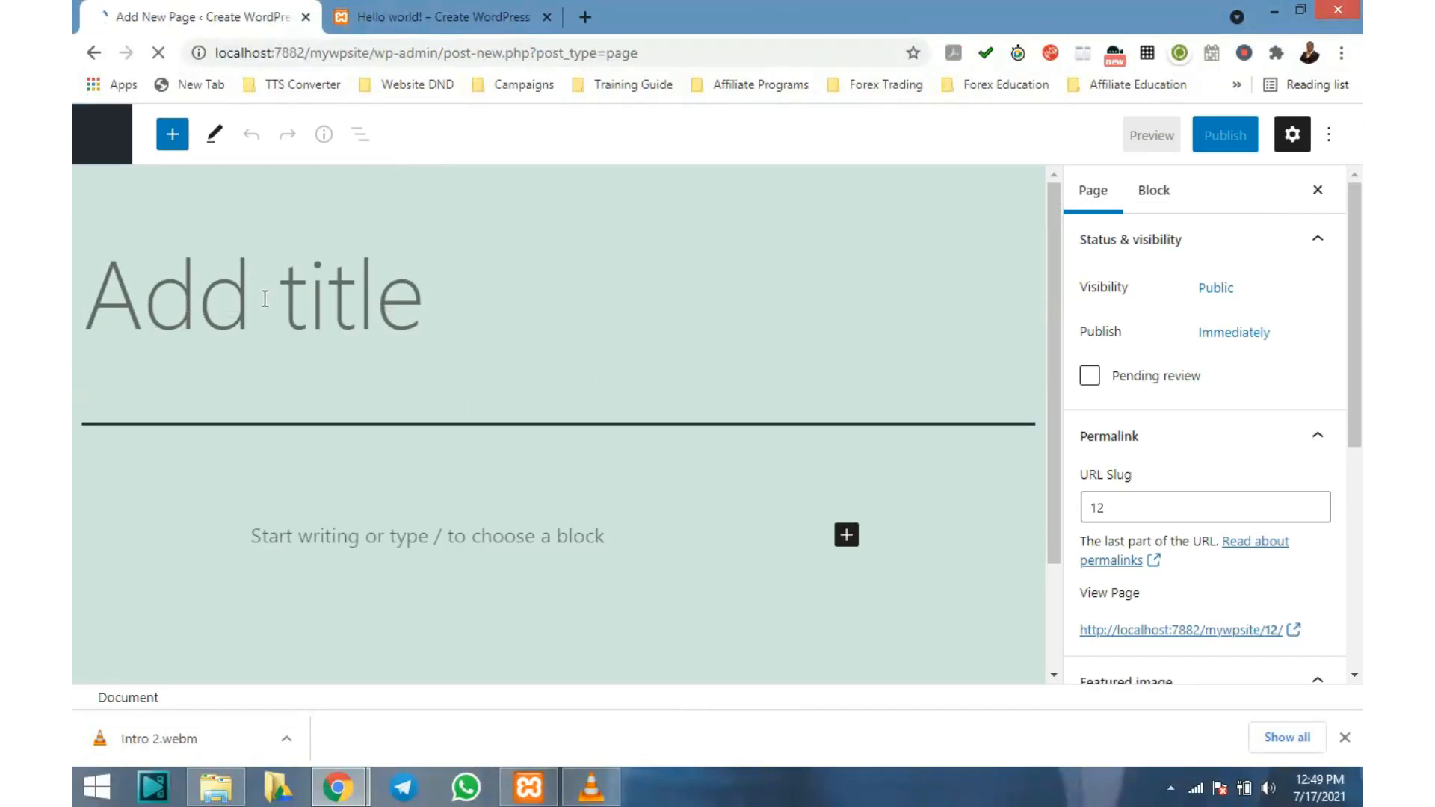
scroll(272, 254, "down", 1)
scroll(272, 254, "down", 1)
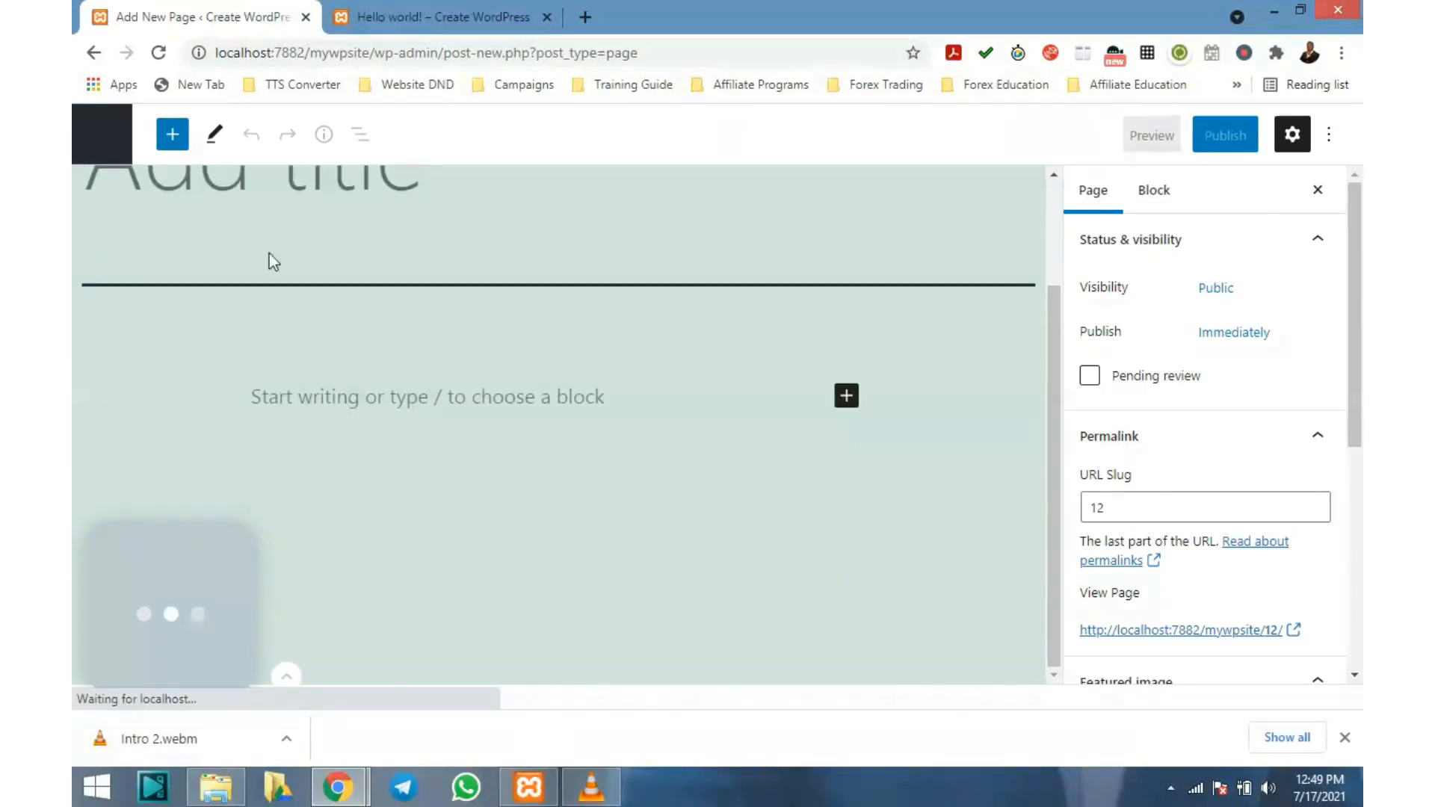
scroll(271, 255, "up", 2)
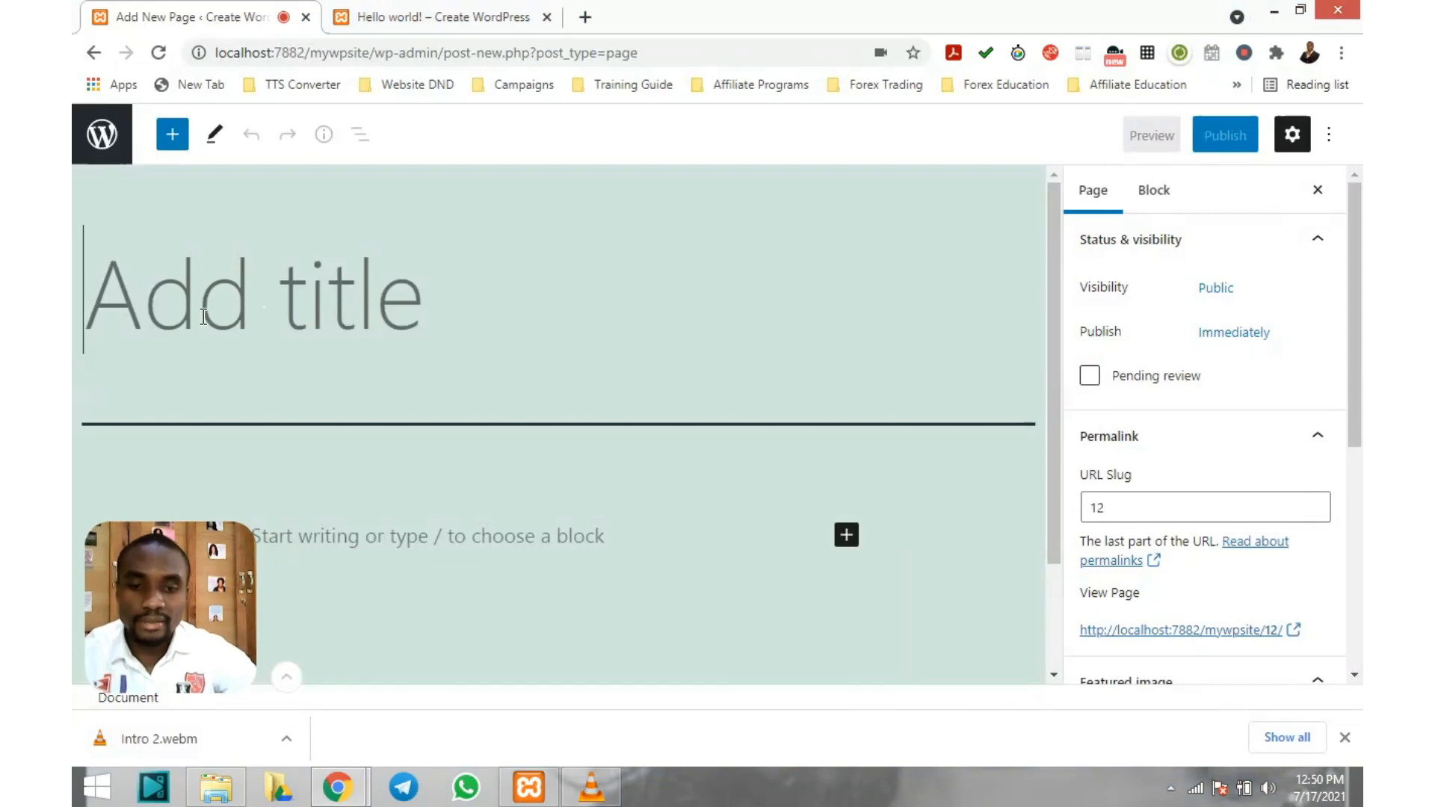
type("My")
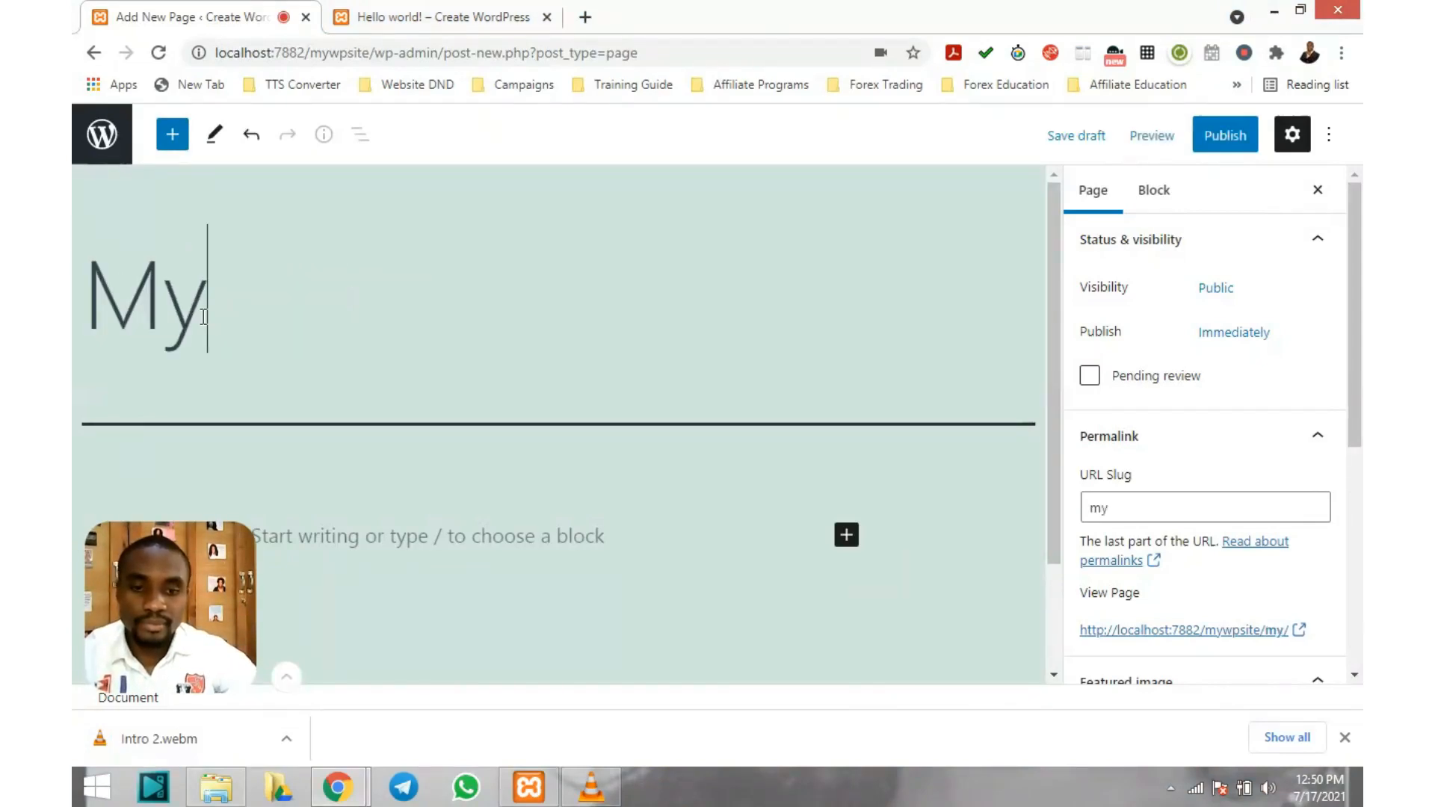
type(" New")
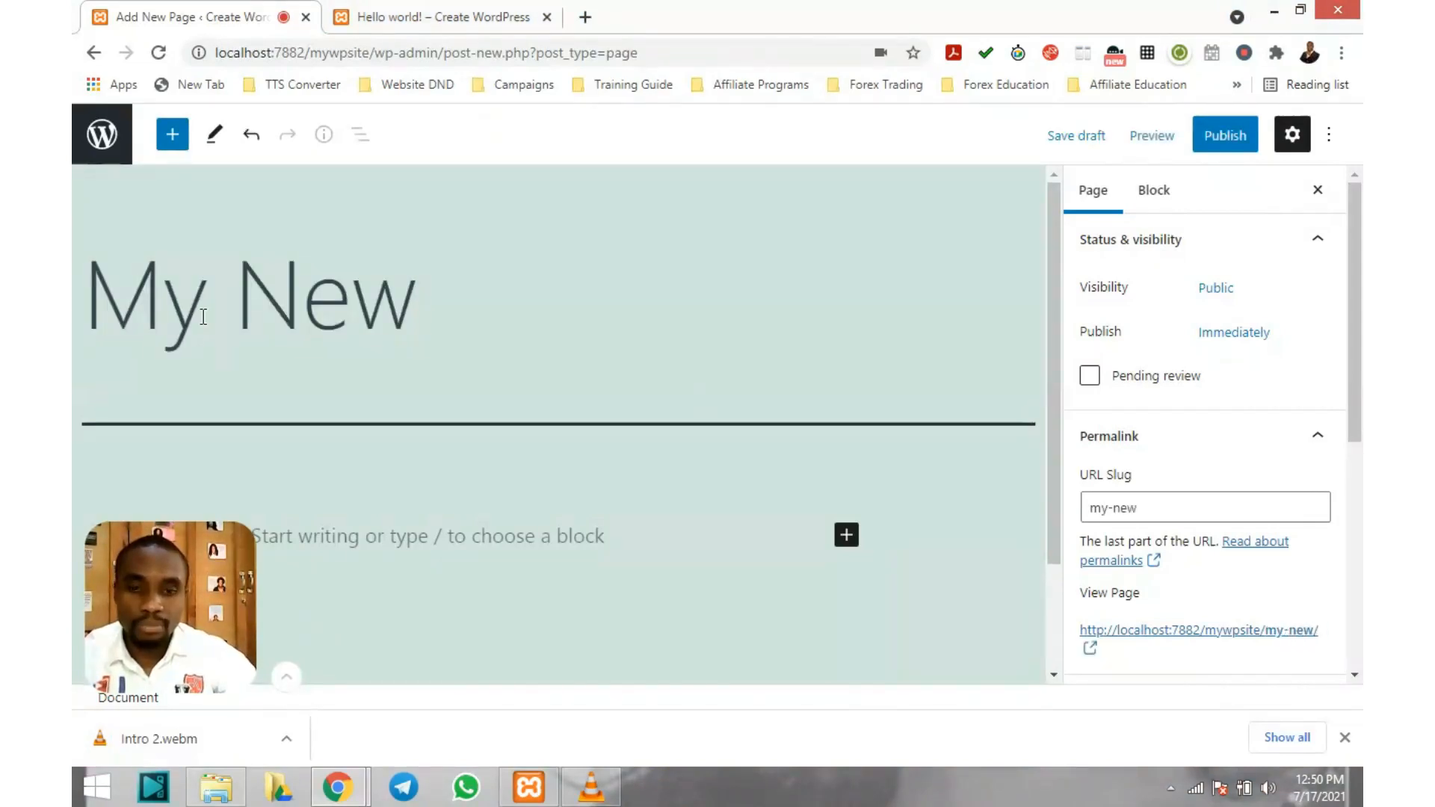
type(" Page")
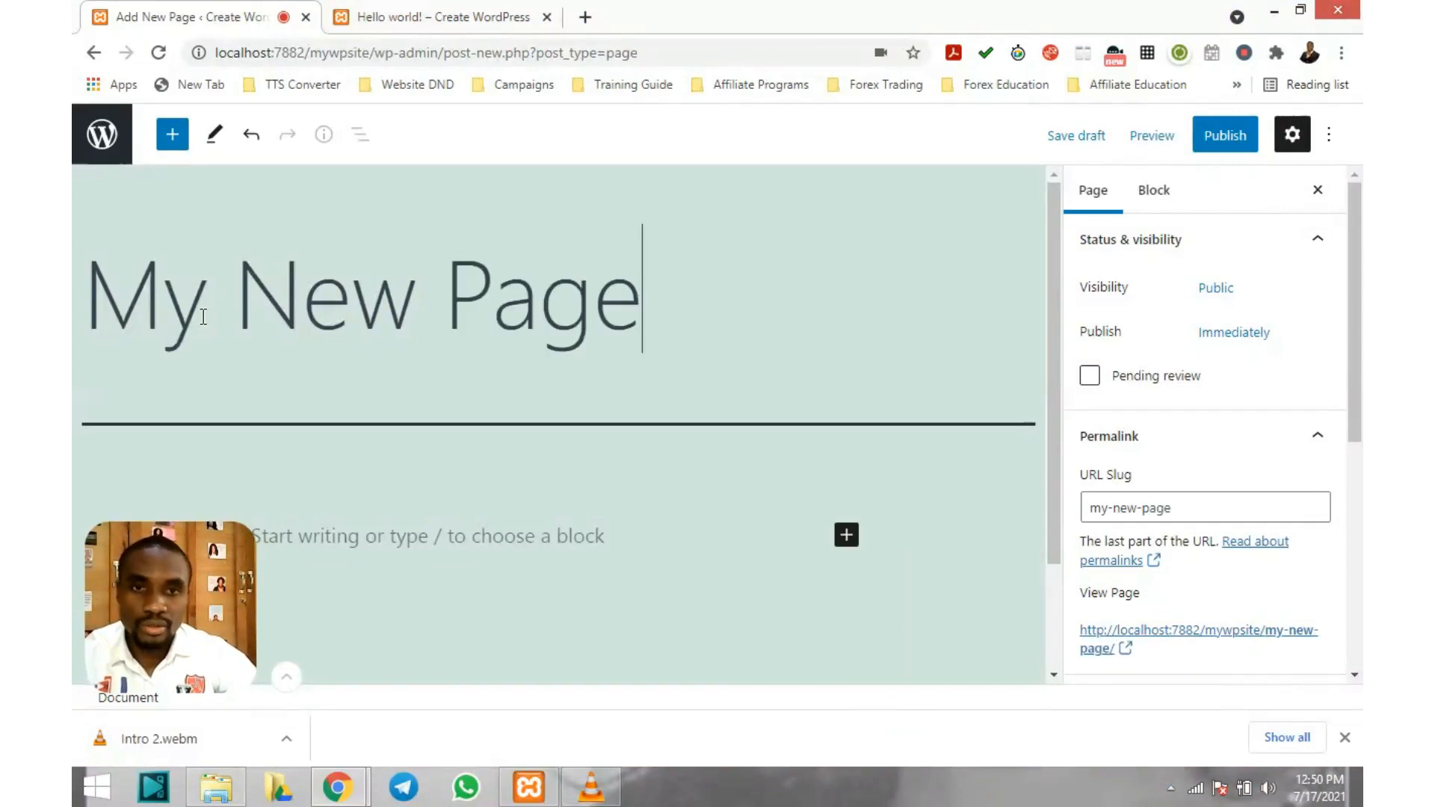
scroll(458, 366, "down", 2)
left_click(404, 396)
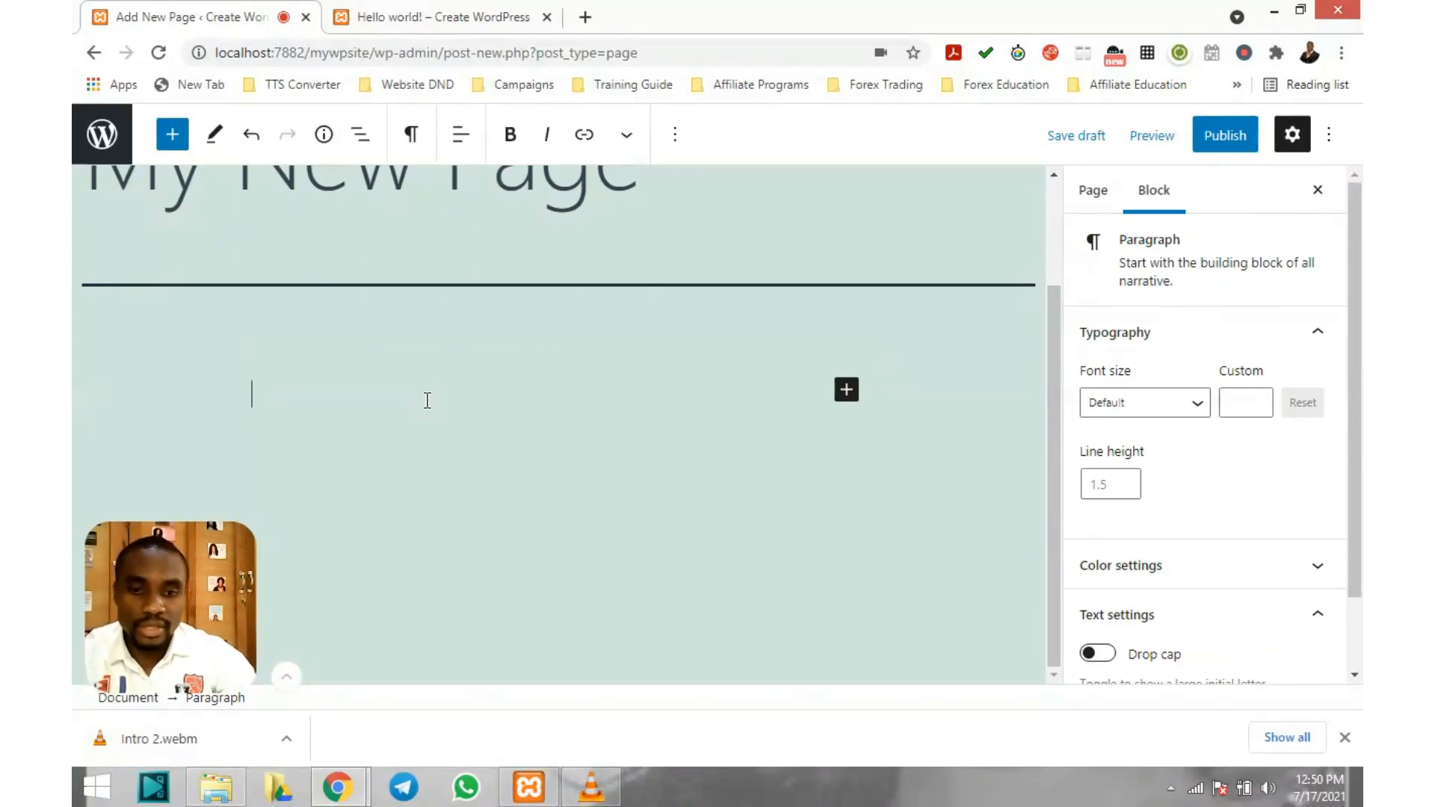
type("welcome to my new")
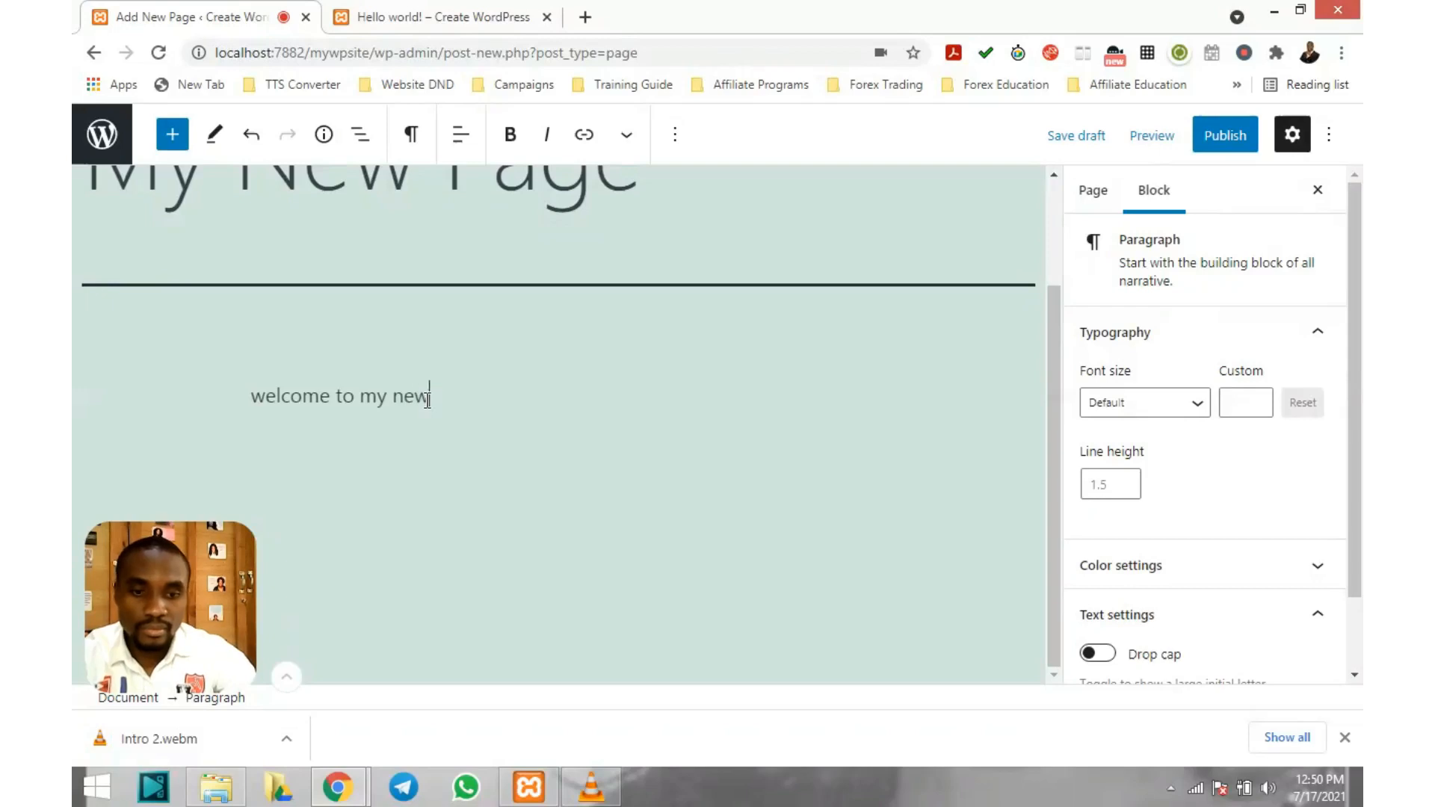
type(" page!")
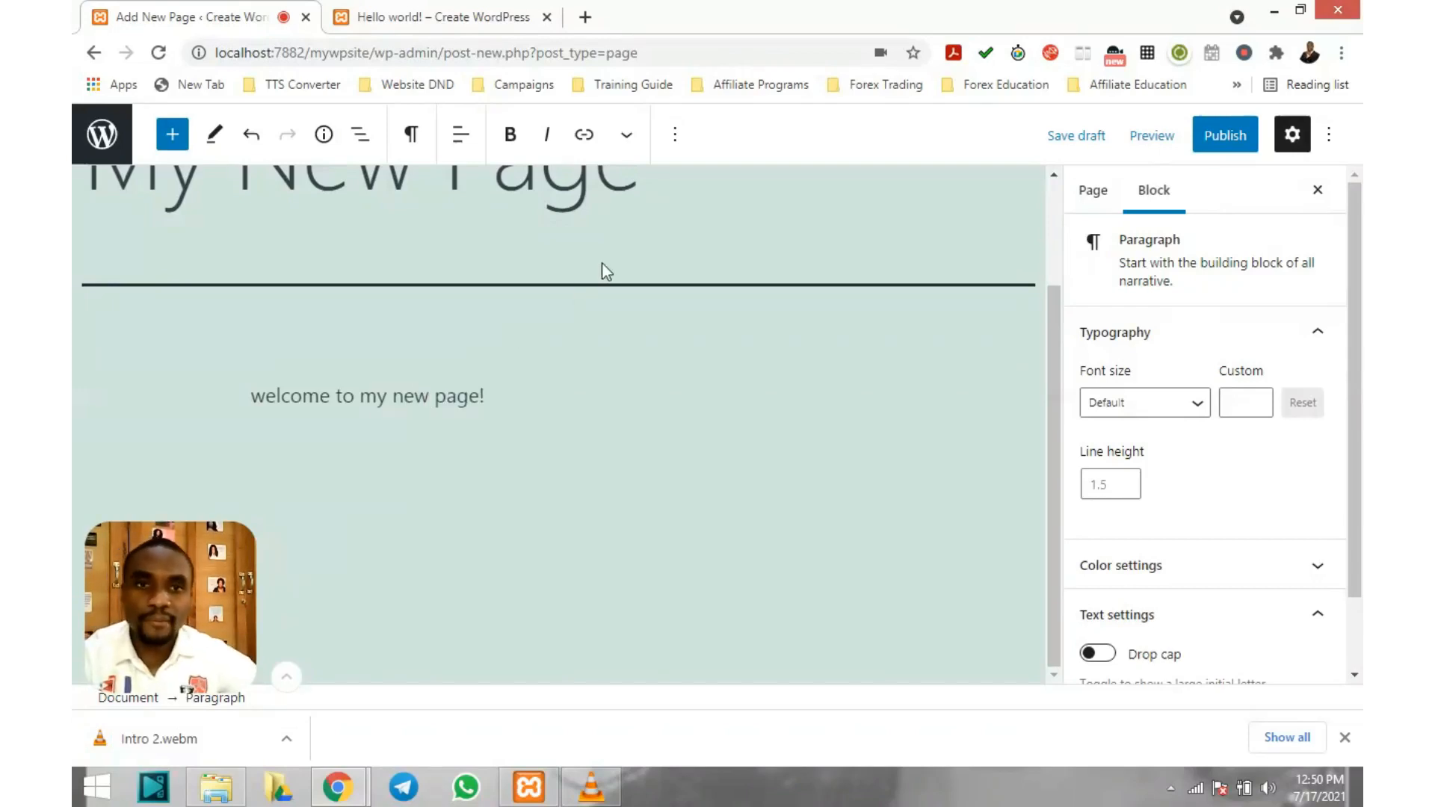
scroll(604, 262, "up", 2)
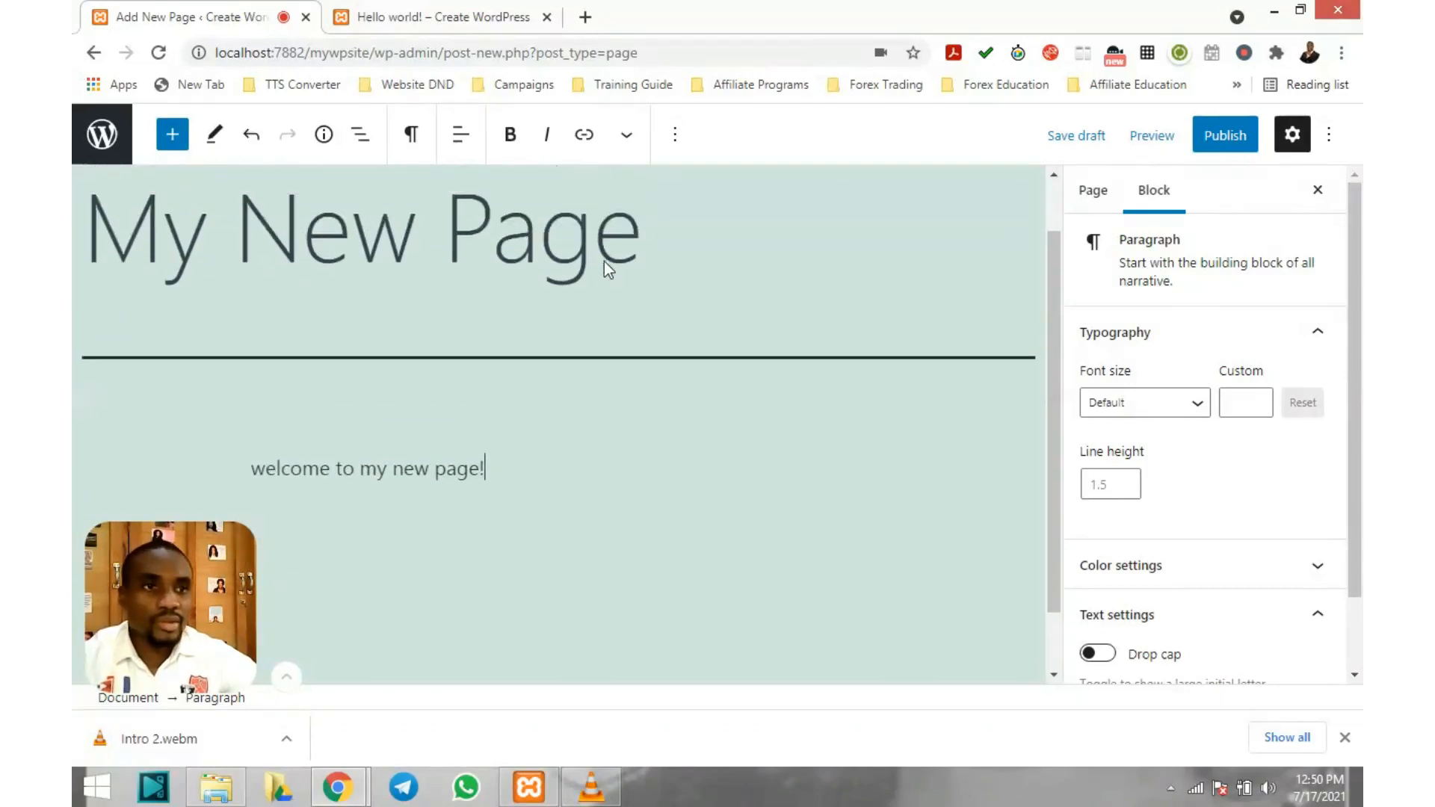
scroll(604, 261, "up", 1)
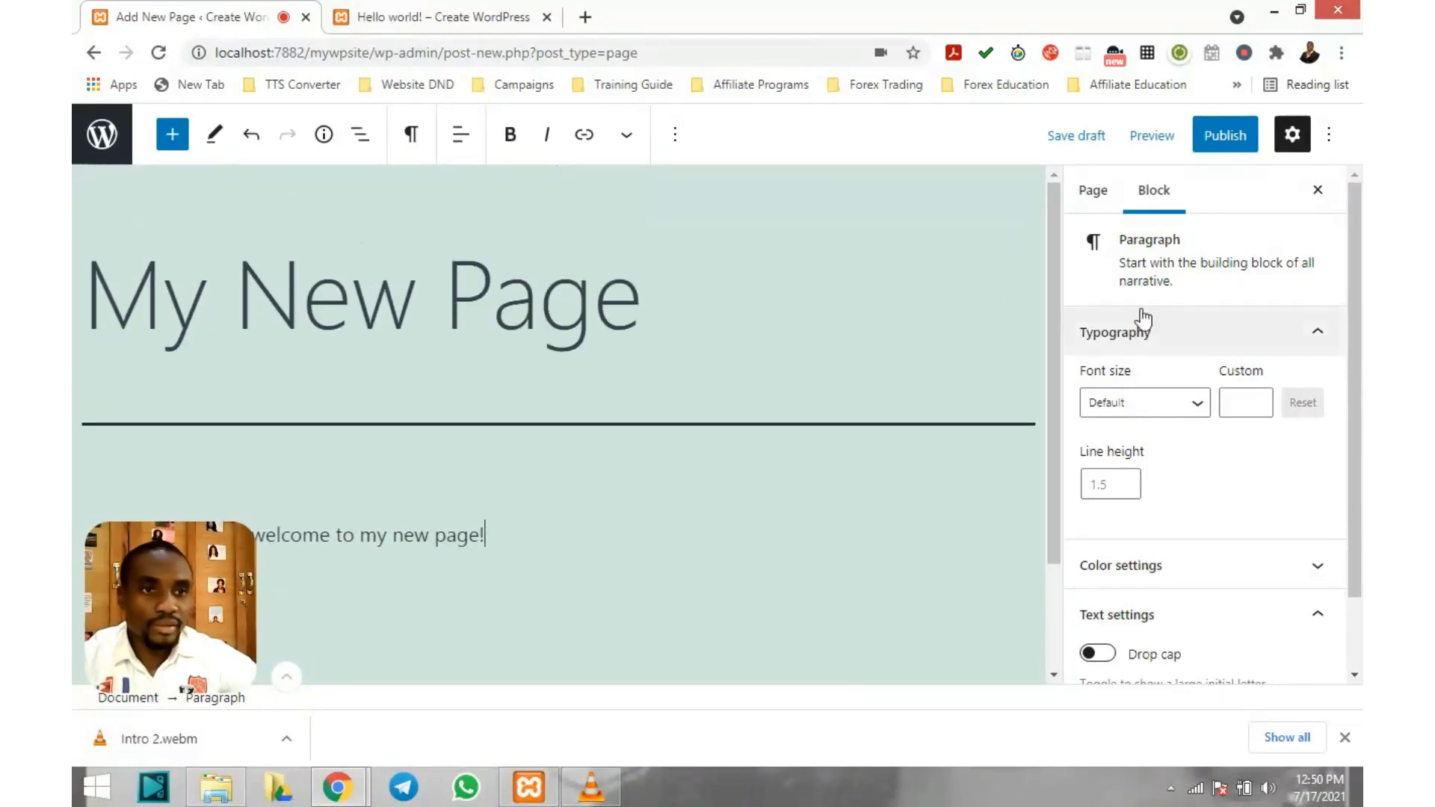
scroll(1228, 379, "down", 2)
scroll(1228, 379, "up", 2)
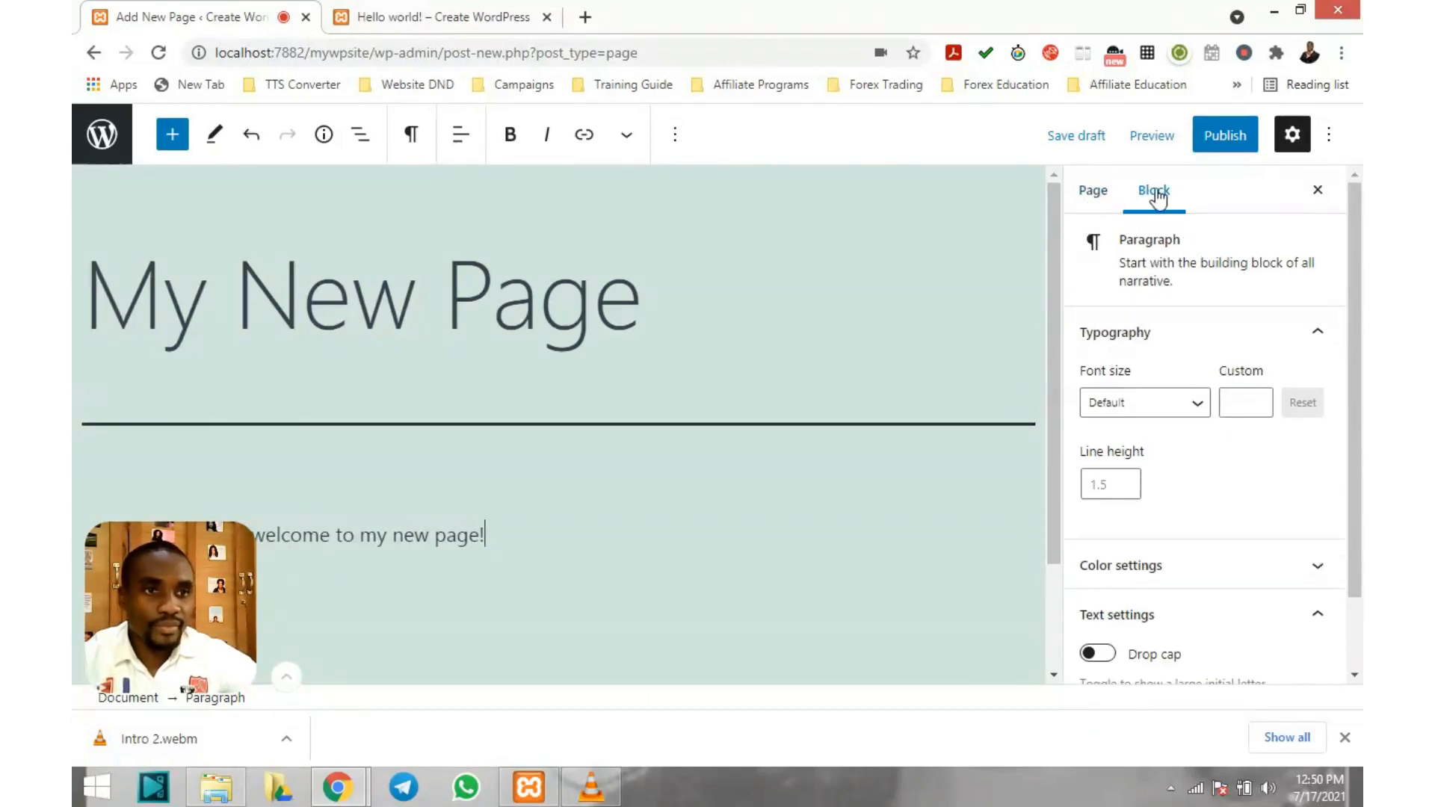
scroll(1155, 319, "down", 2)
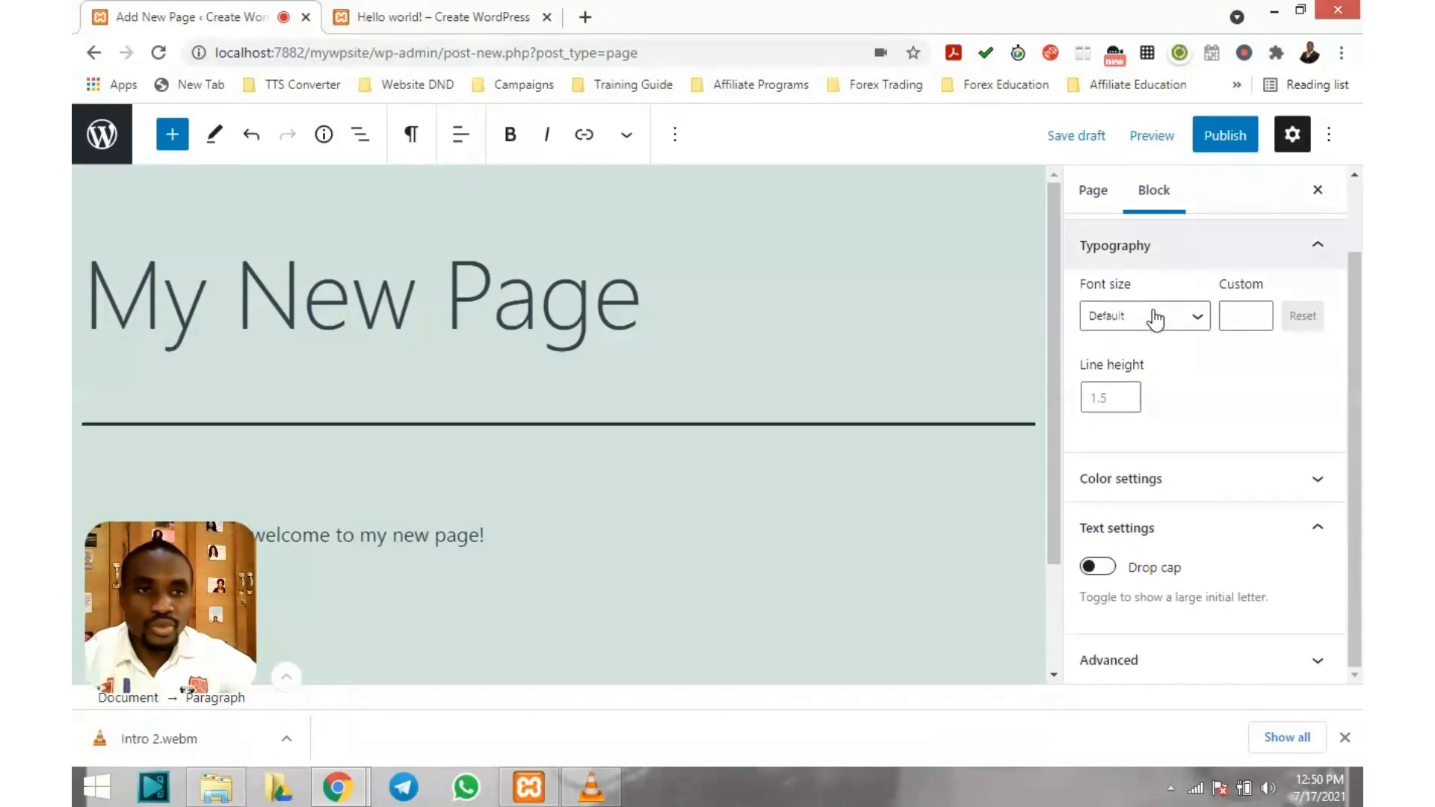
scroll(1198, 373, "up", 2)
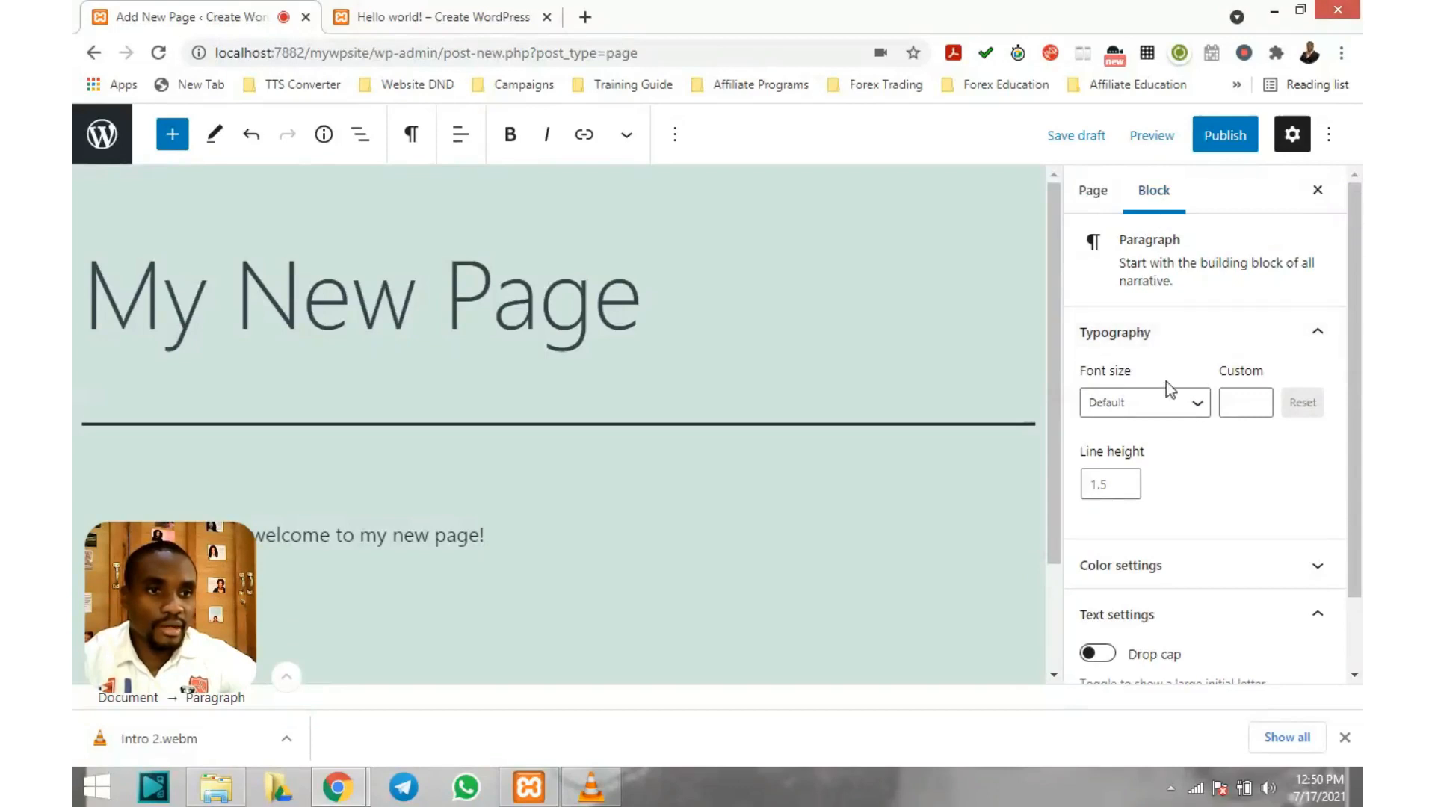
scroll(1170, 381, "down", 1)
scroll(1179, 419, "up", 1)
scroll(1191, 322, "down", 1)
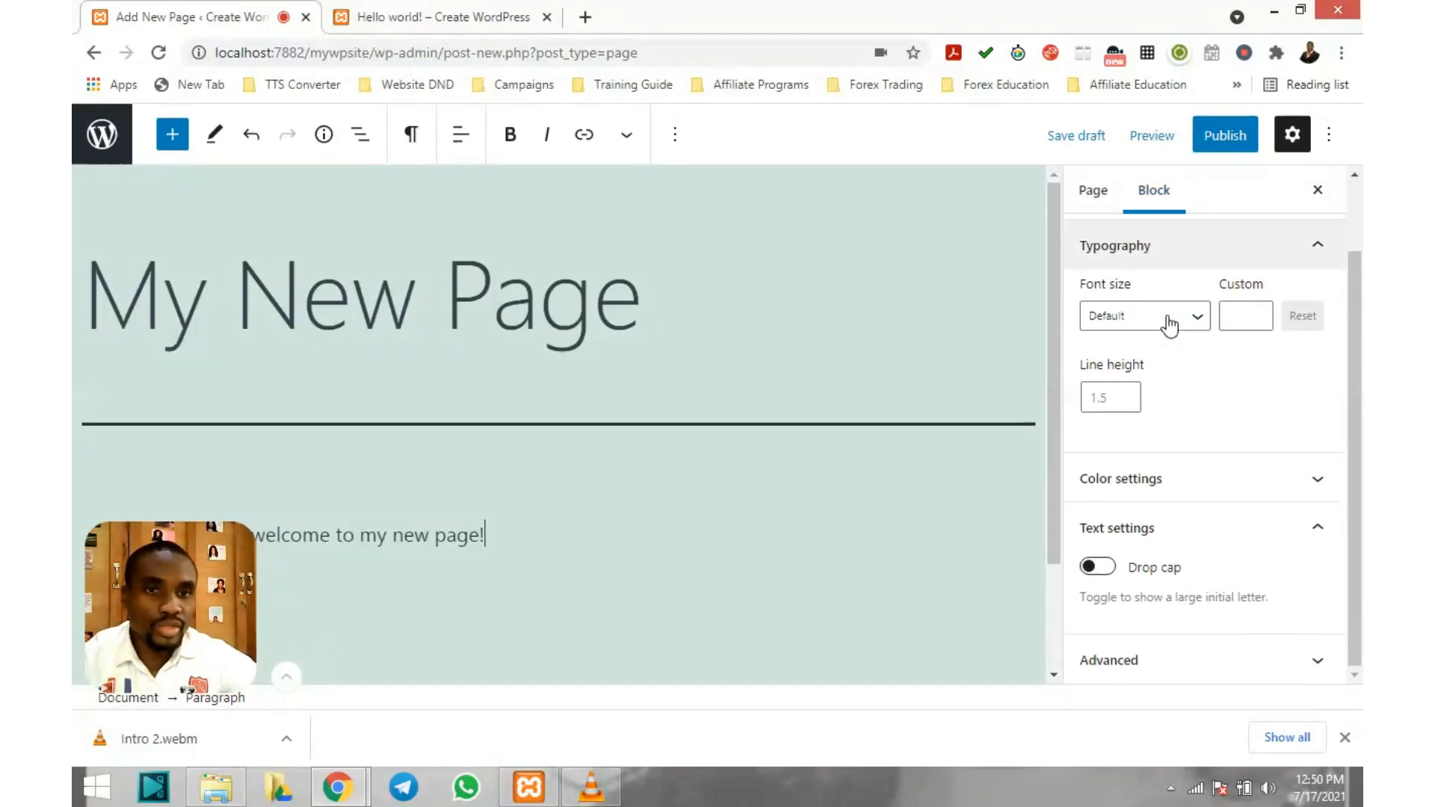
scroll(1170, 326, "up", 1)
scroll(359, 250, "down", 2)
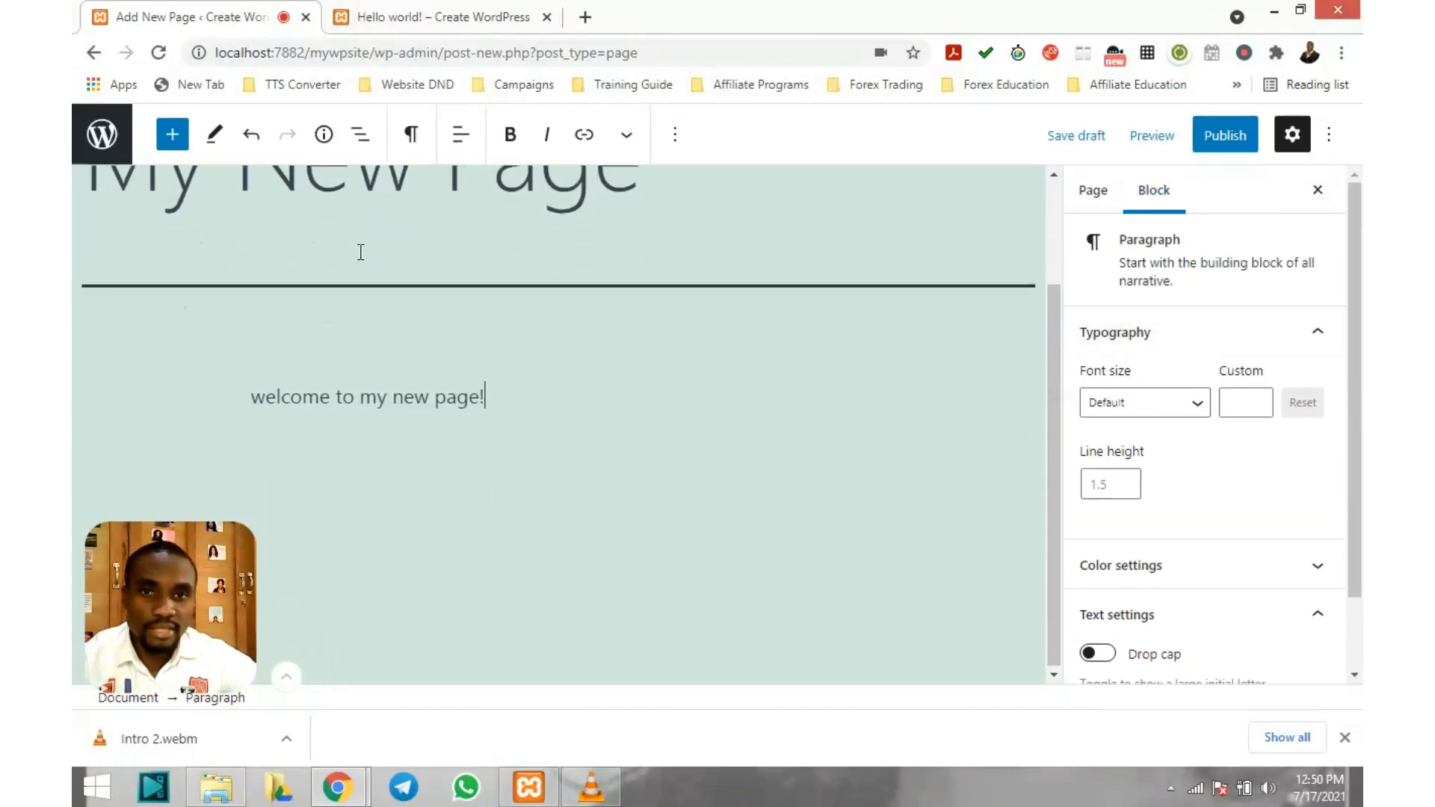
scroll(529, 372, "up", 1)
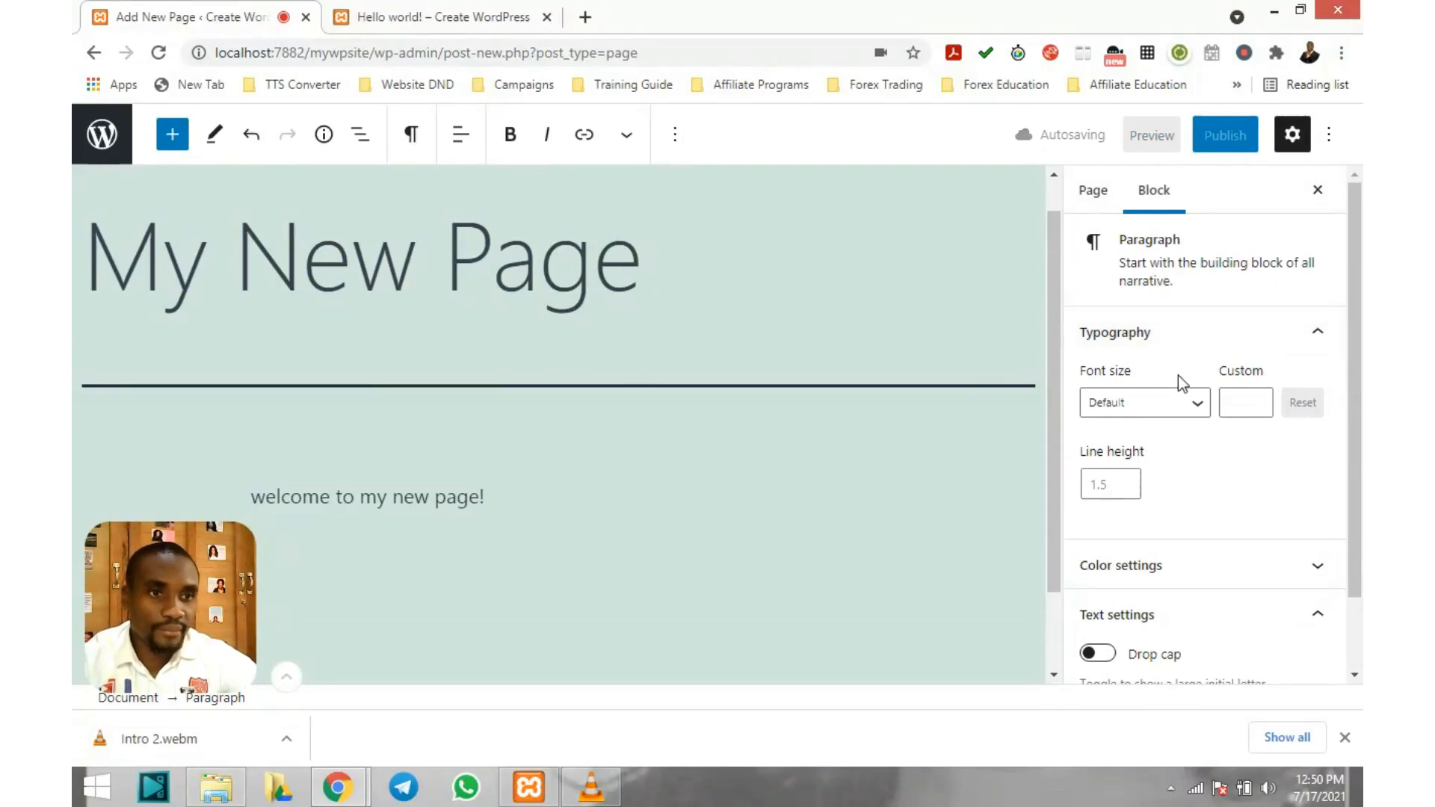
scroll(1181, 366, "down", 2)
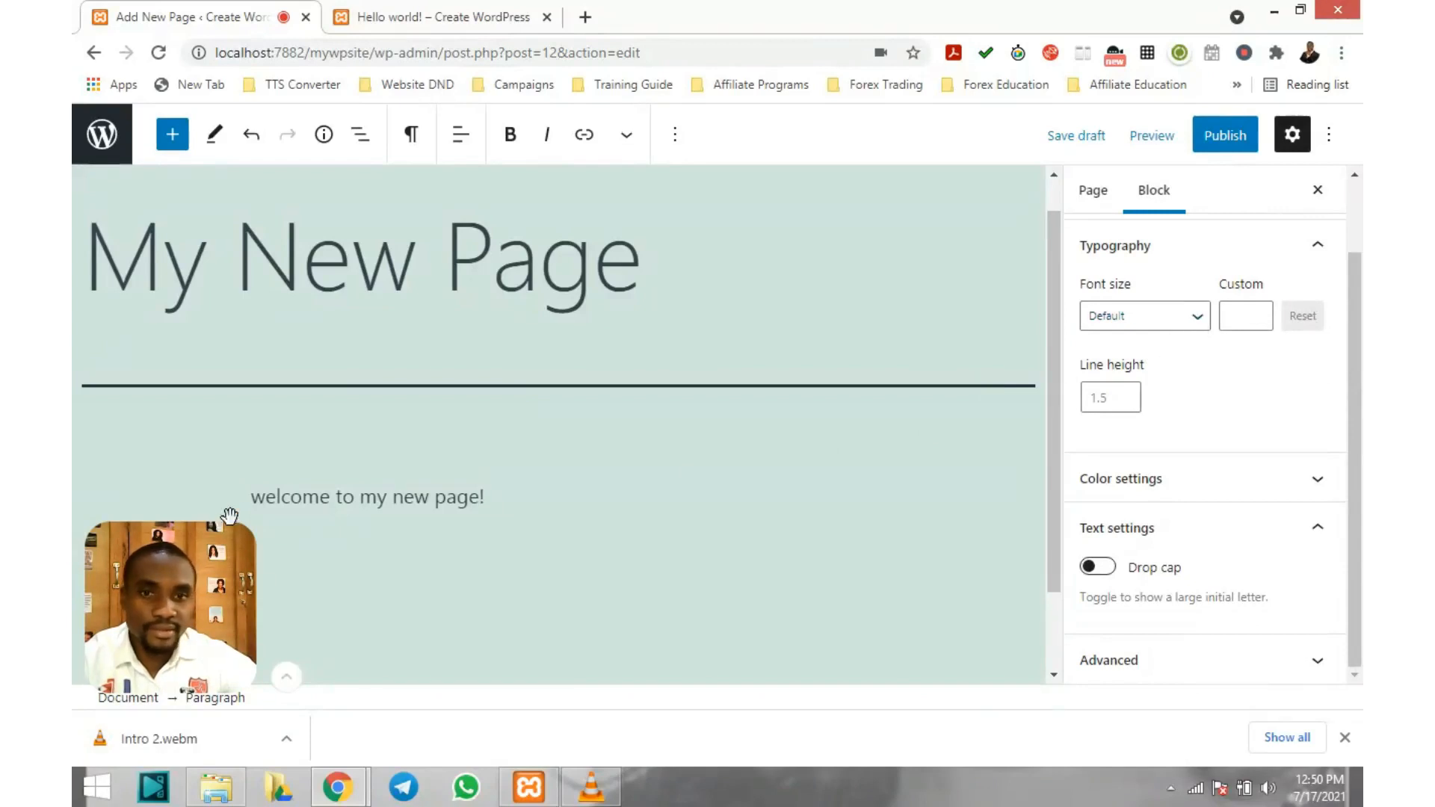
left_click(494, 491)
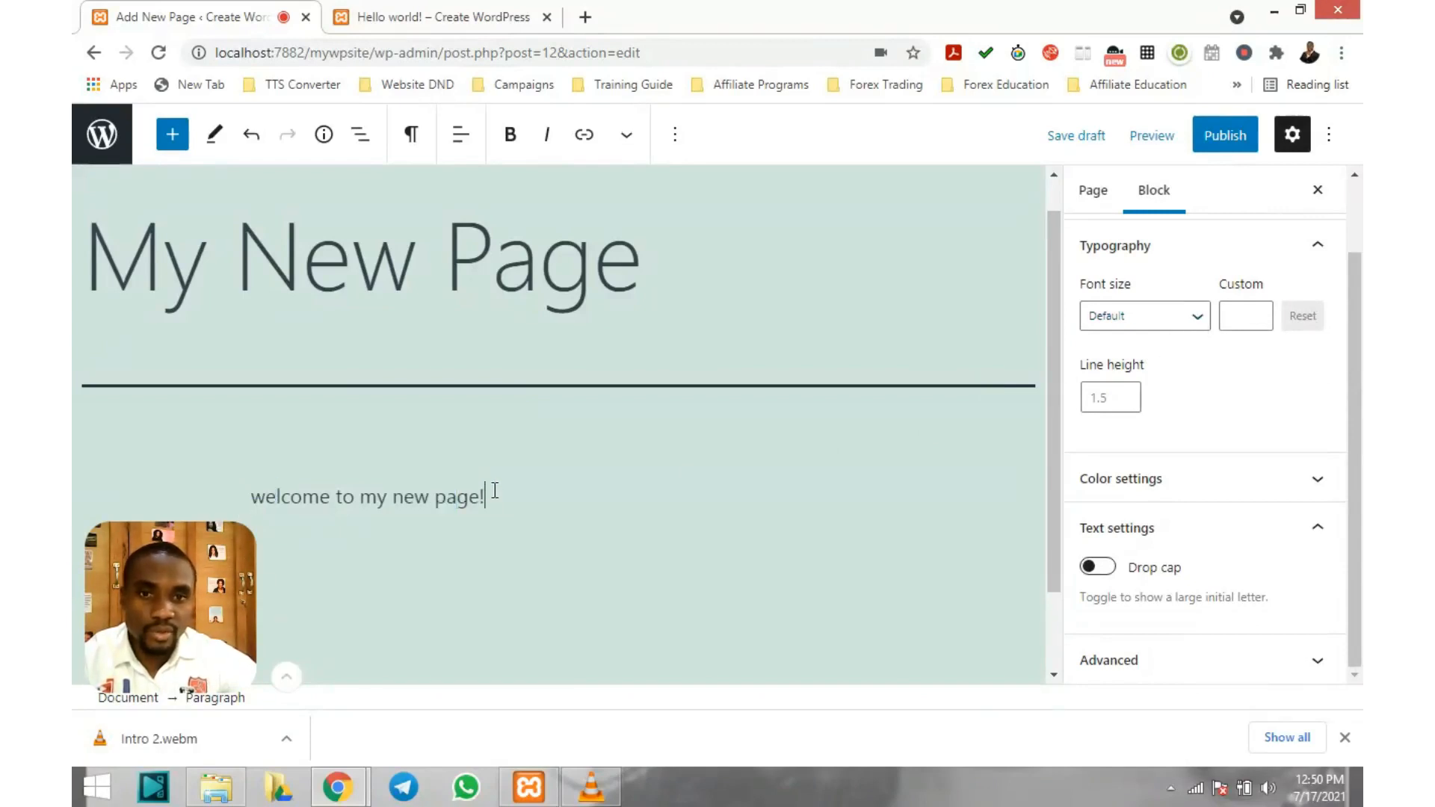
left_click_drag(495, 491, 250, 496)
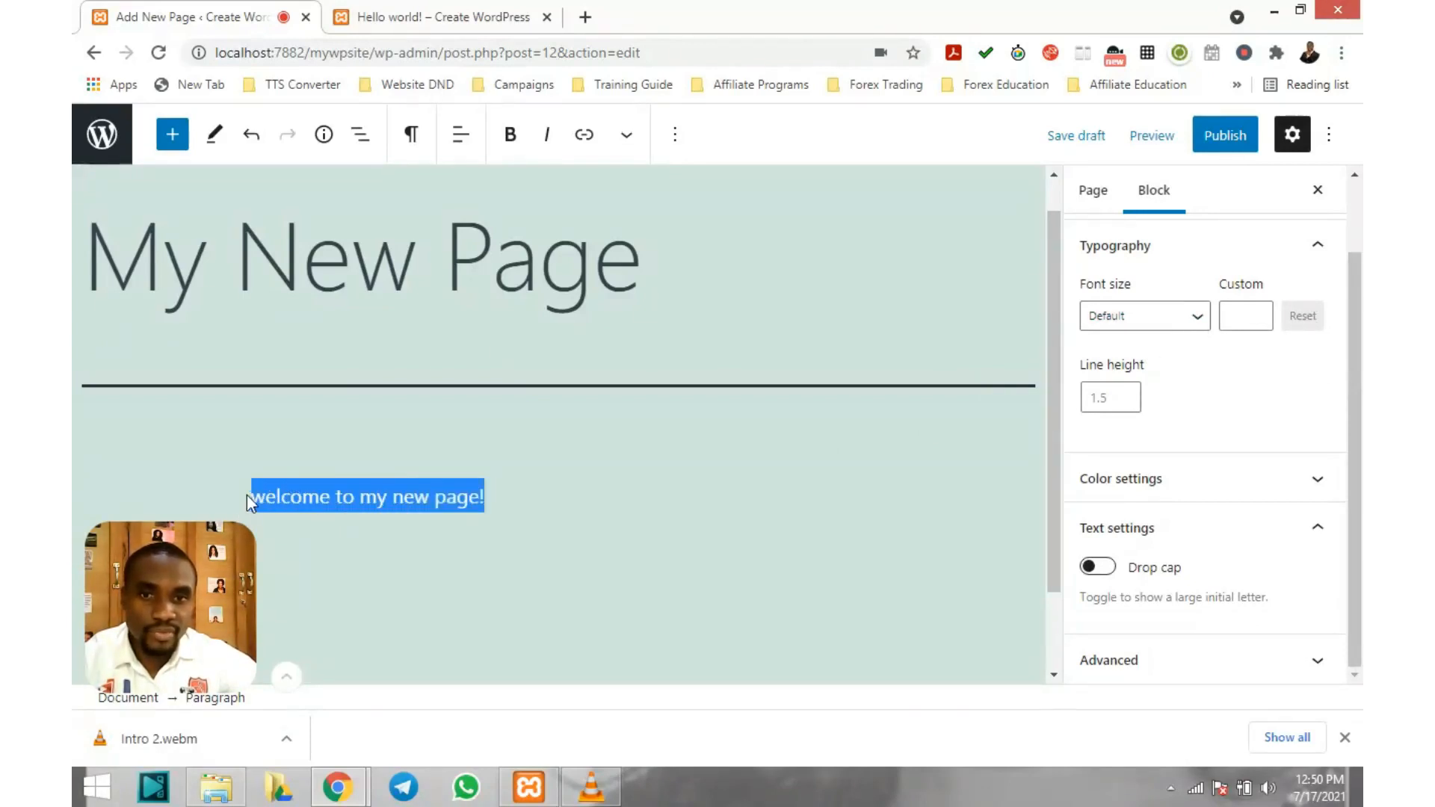
left_click(1196, 315)
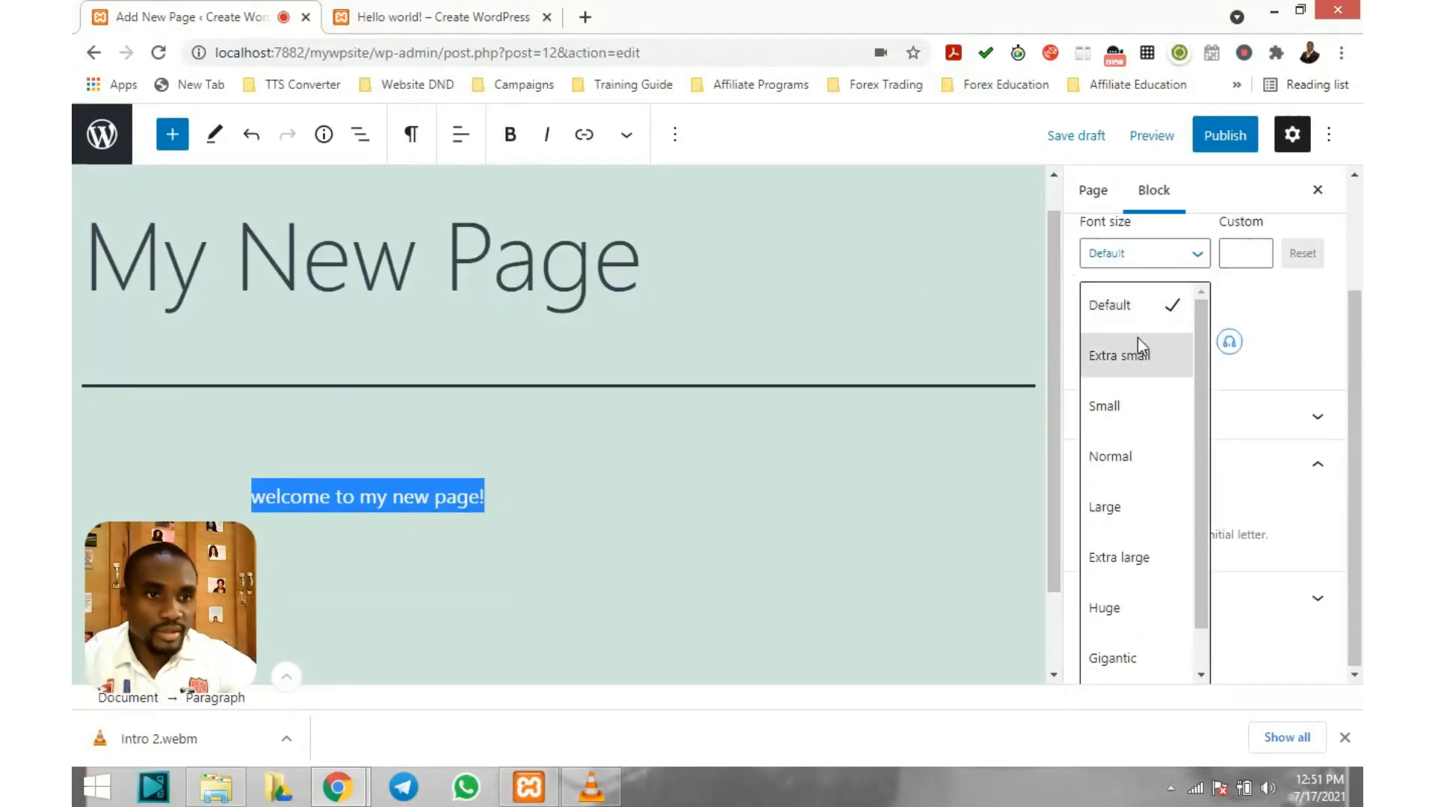
left_click(1141, 454)
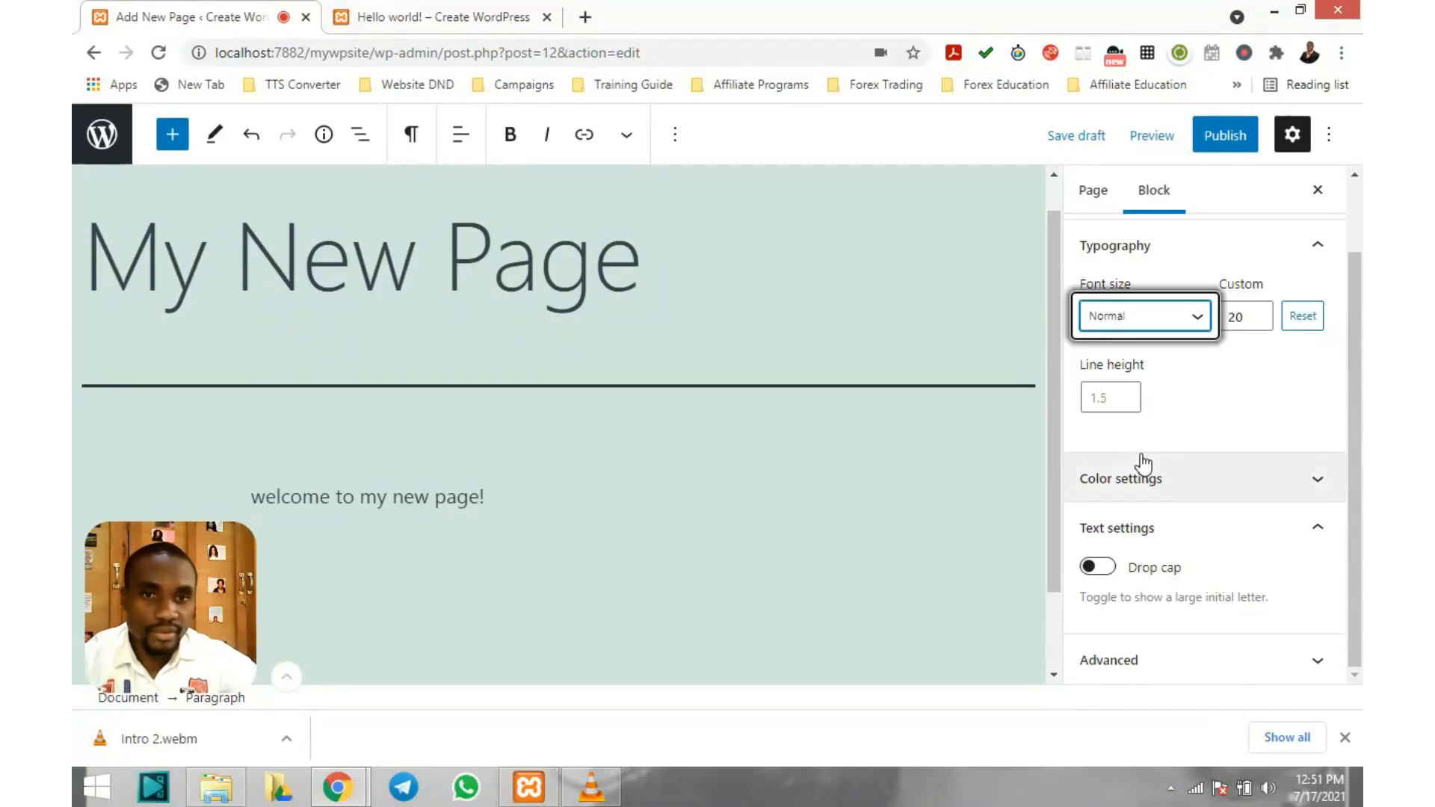
triple_click(438, 498)
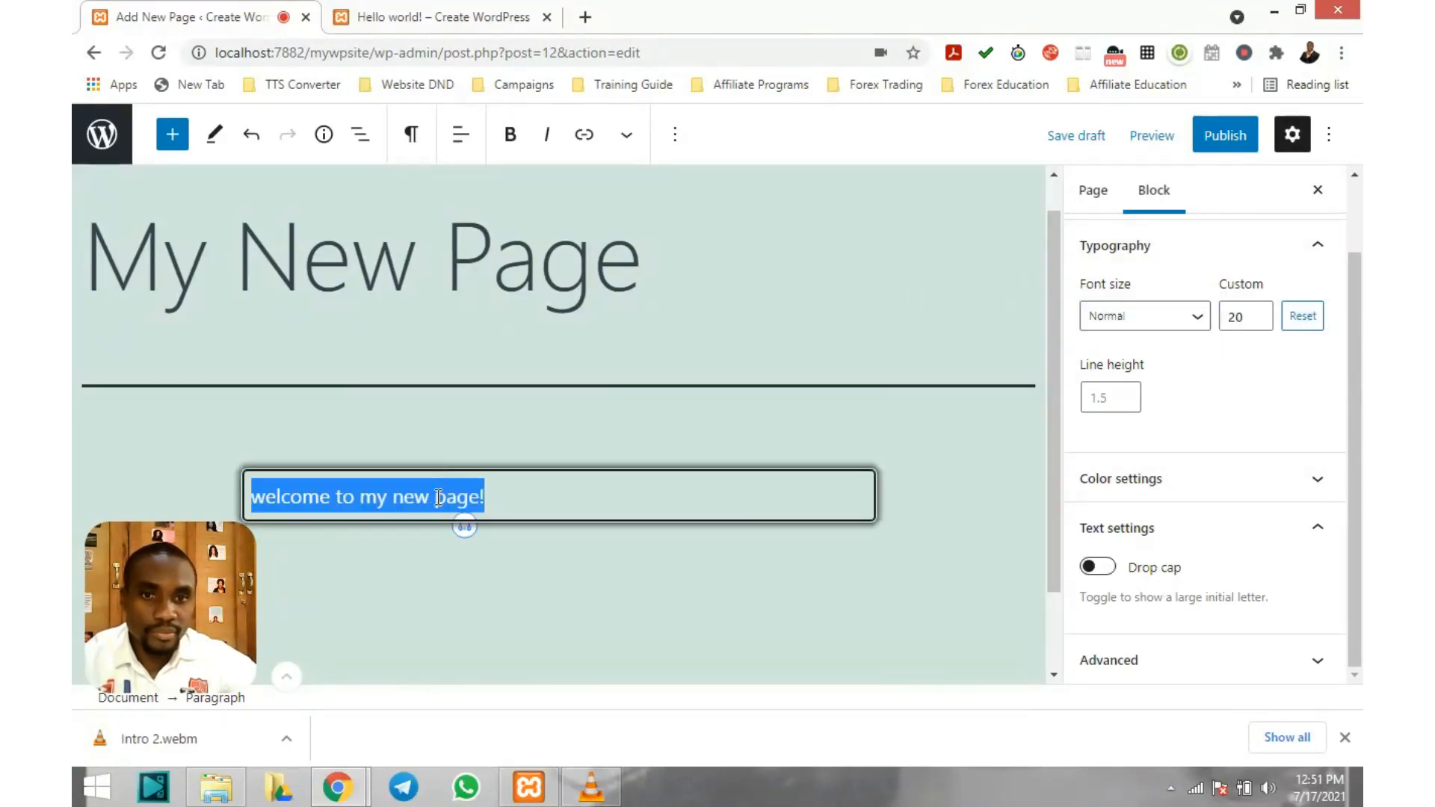
left_click(1181, 316)
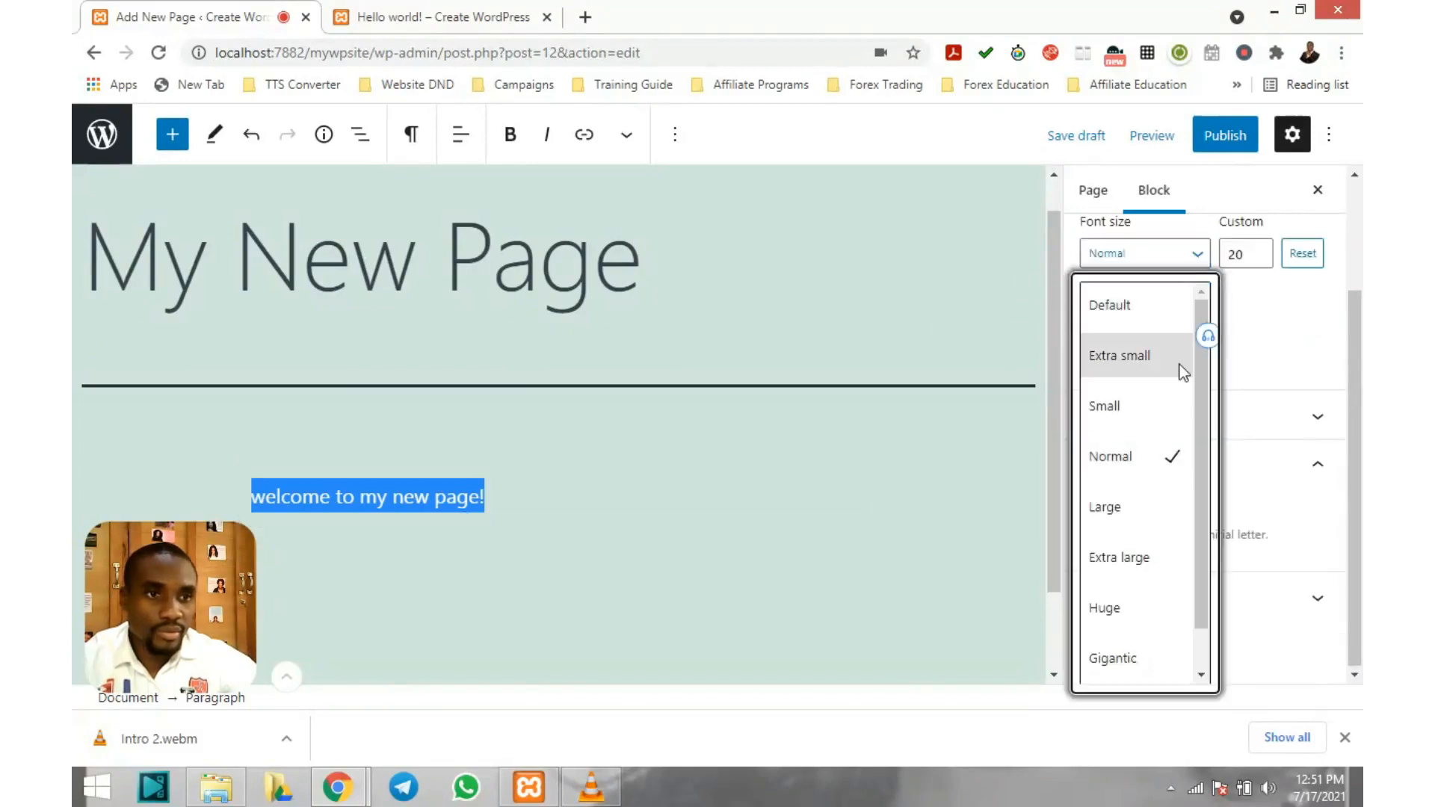
left_click(1145, 505)
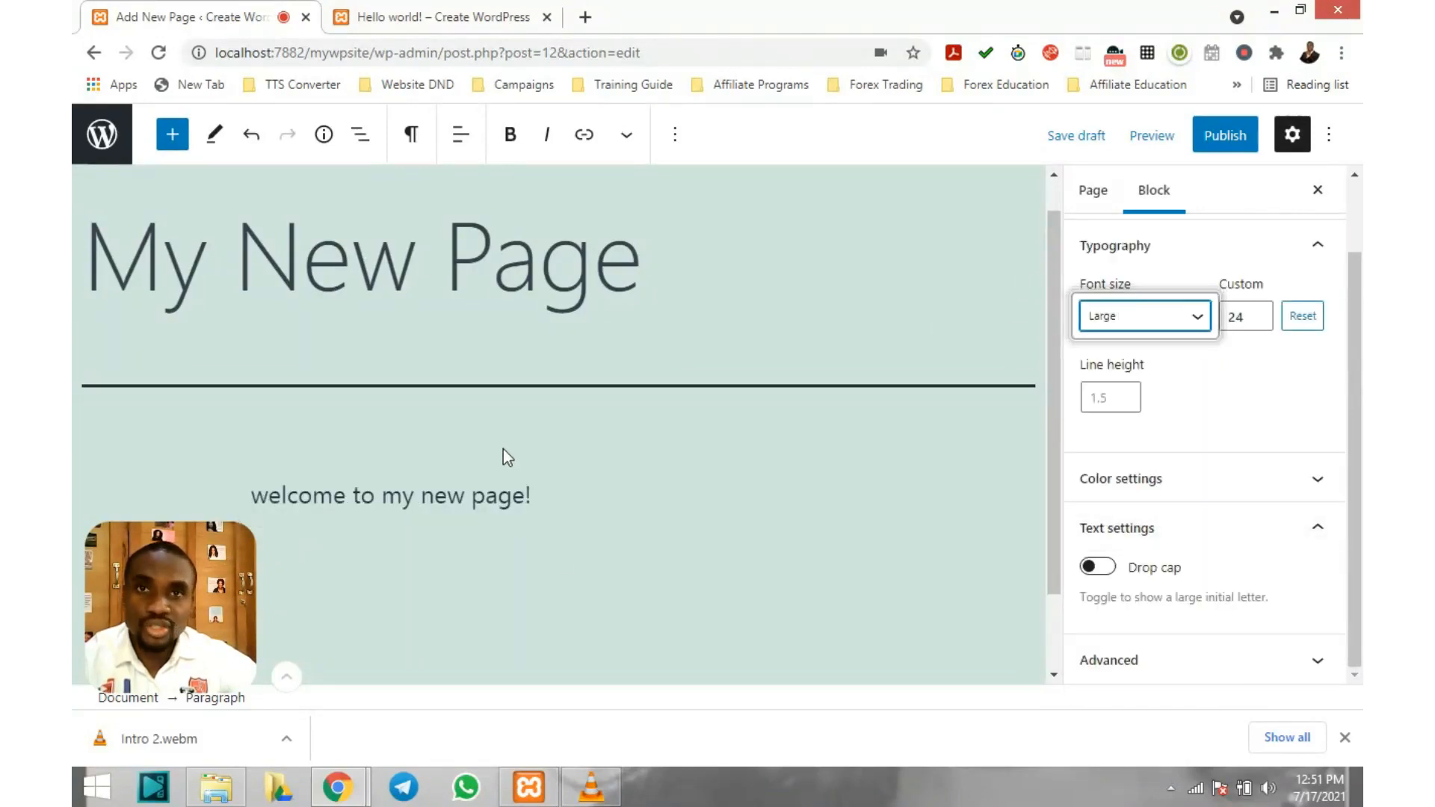
left_click(1255, 320)
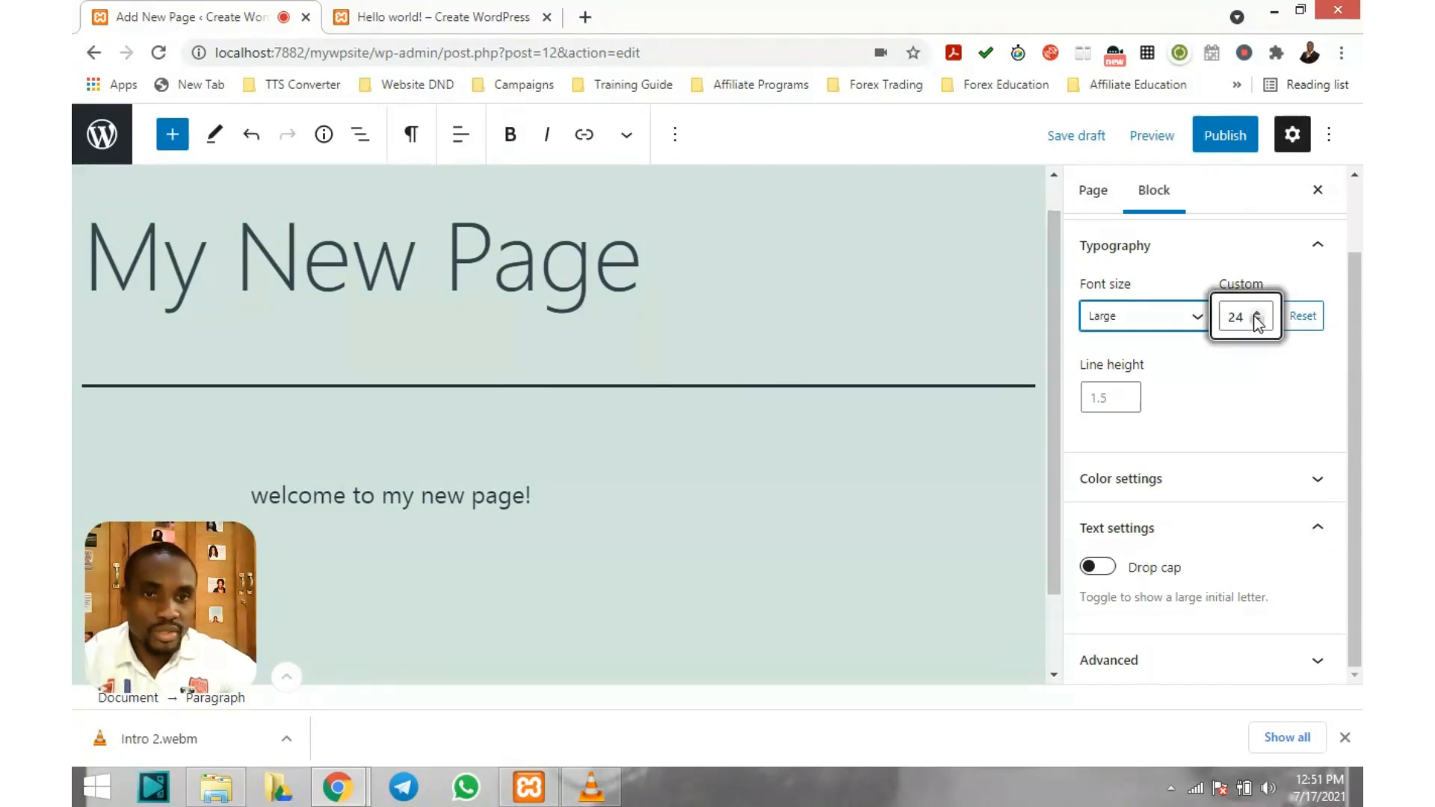
left_click(1262, 323)
left_click(1262, 323)
left_click(1262, 323)
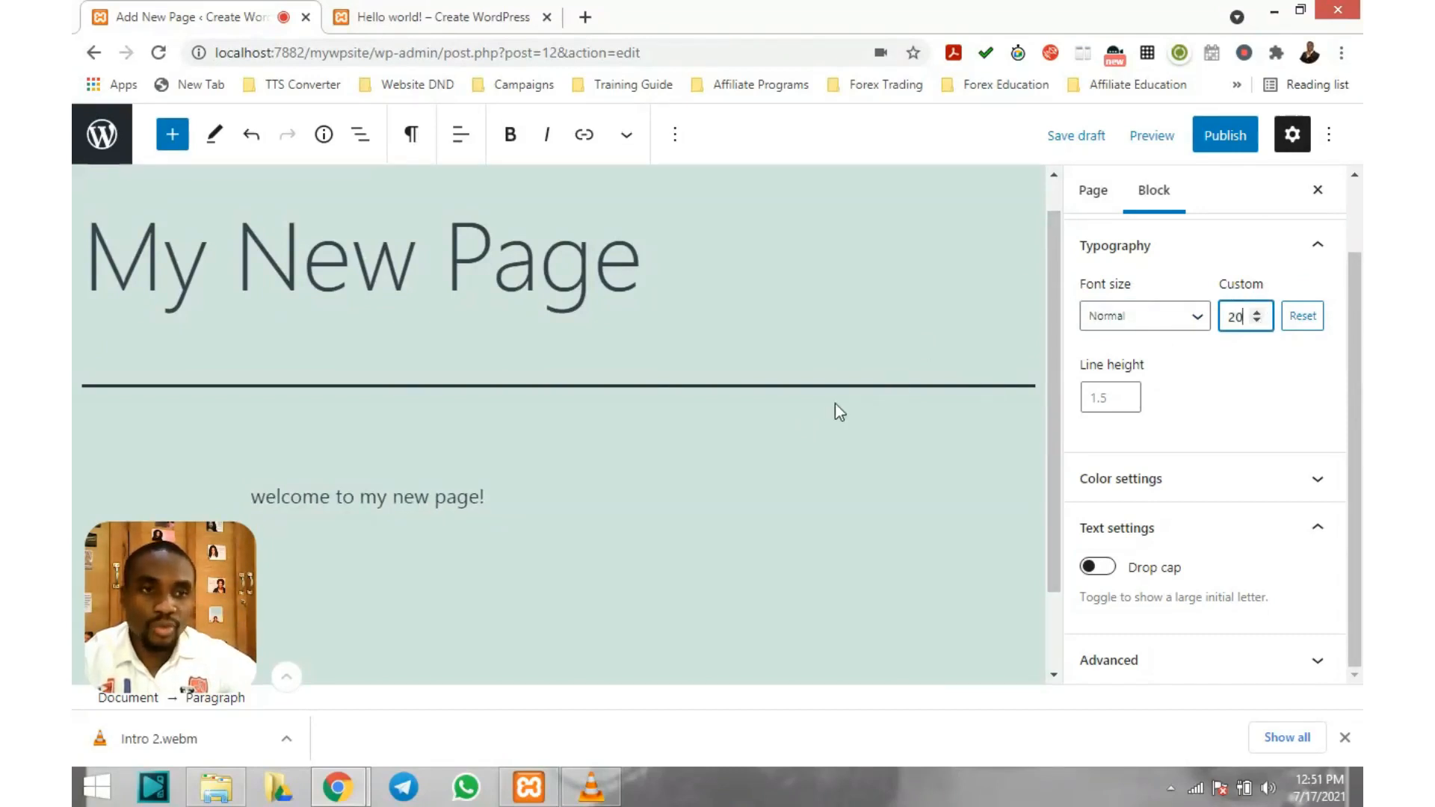
left_click(1297, 317)
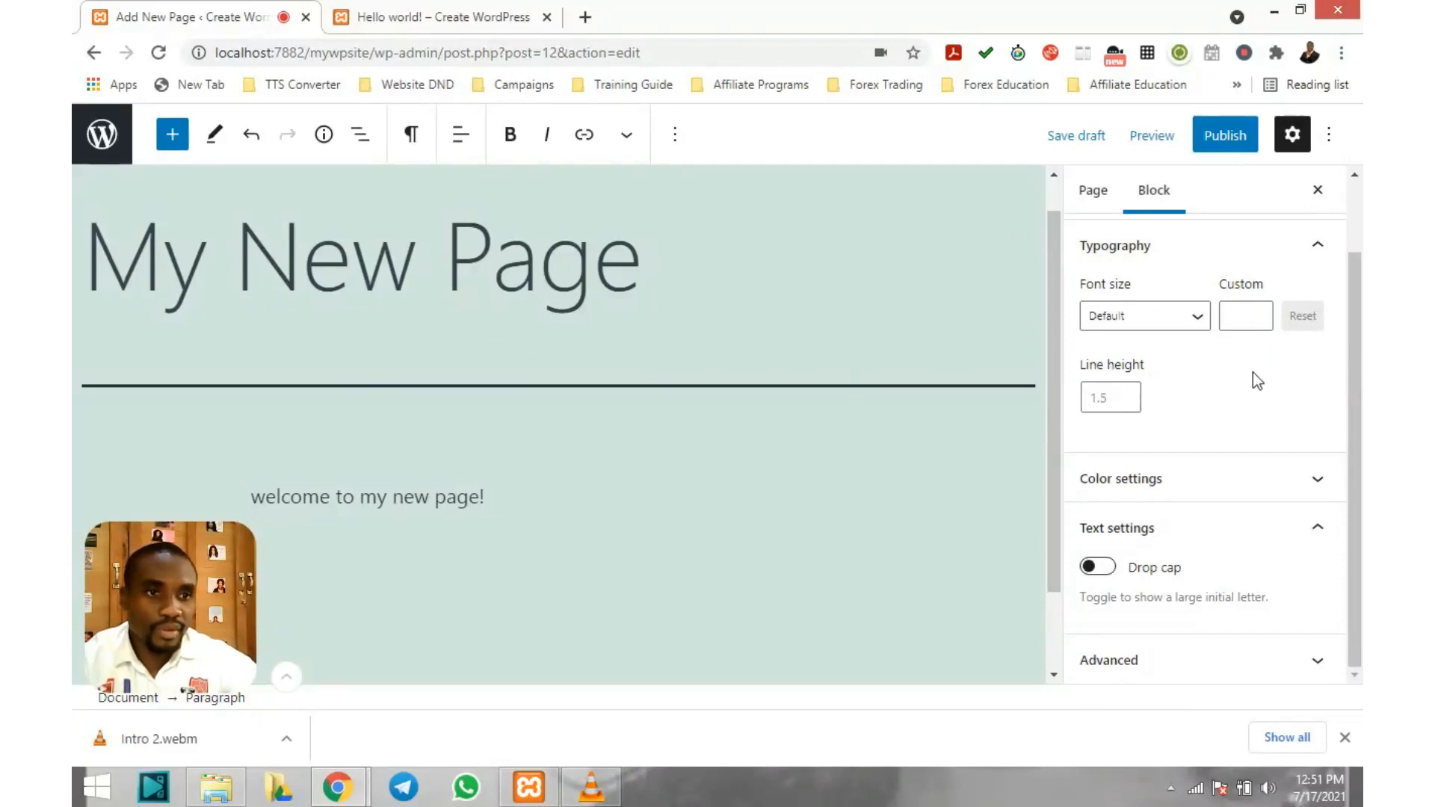
Expand the Color settings and select the whole welcome paragraph
scroll(1198, 383, "up", 1)
scroll(852, 345, "down", 1)
scroll(852, 345, "up", 1)
scroll(852, 346, "down", 1)
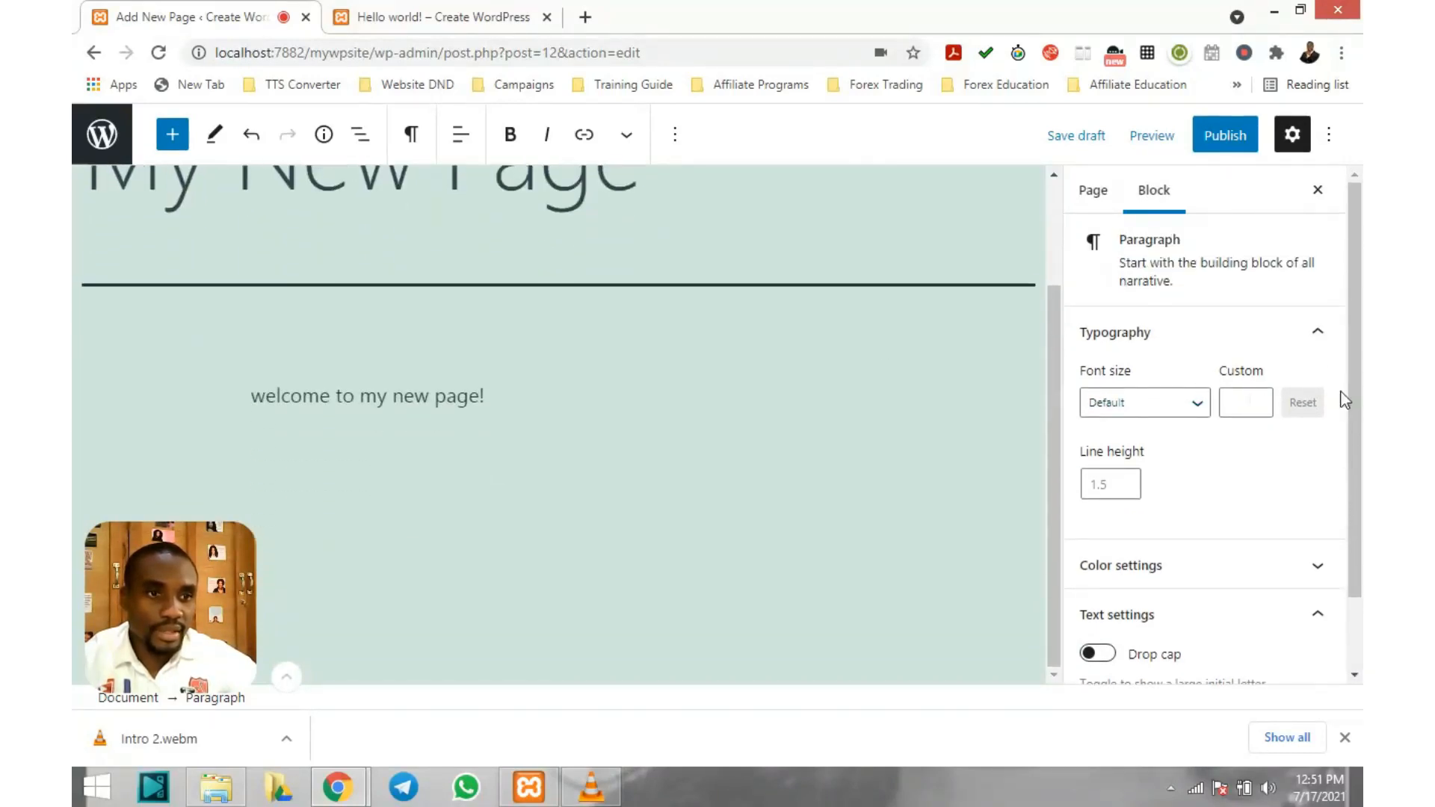
scroll(1236, 408, "down", 1)
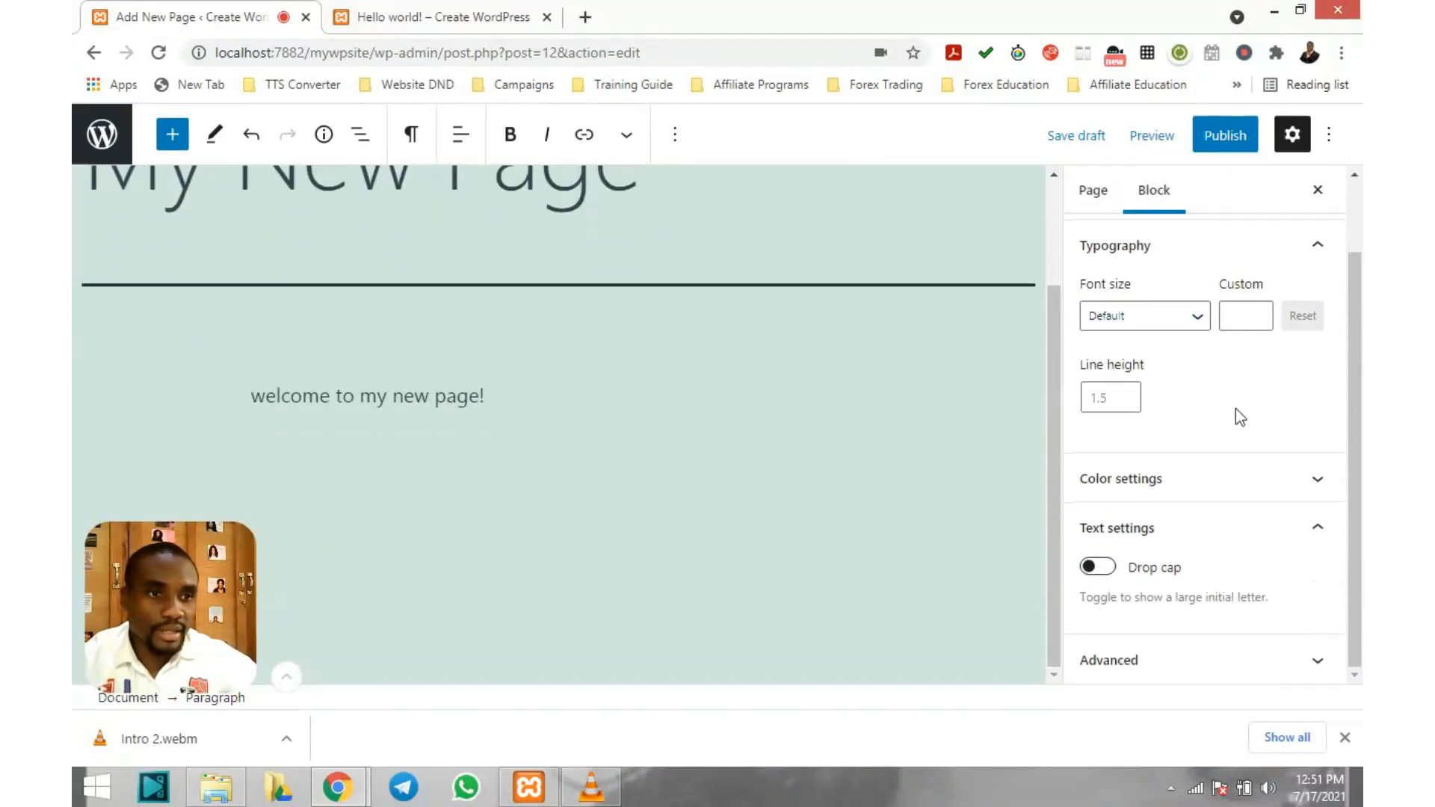
left_click(1312, 486)
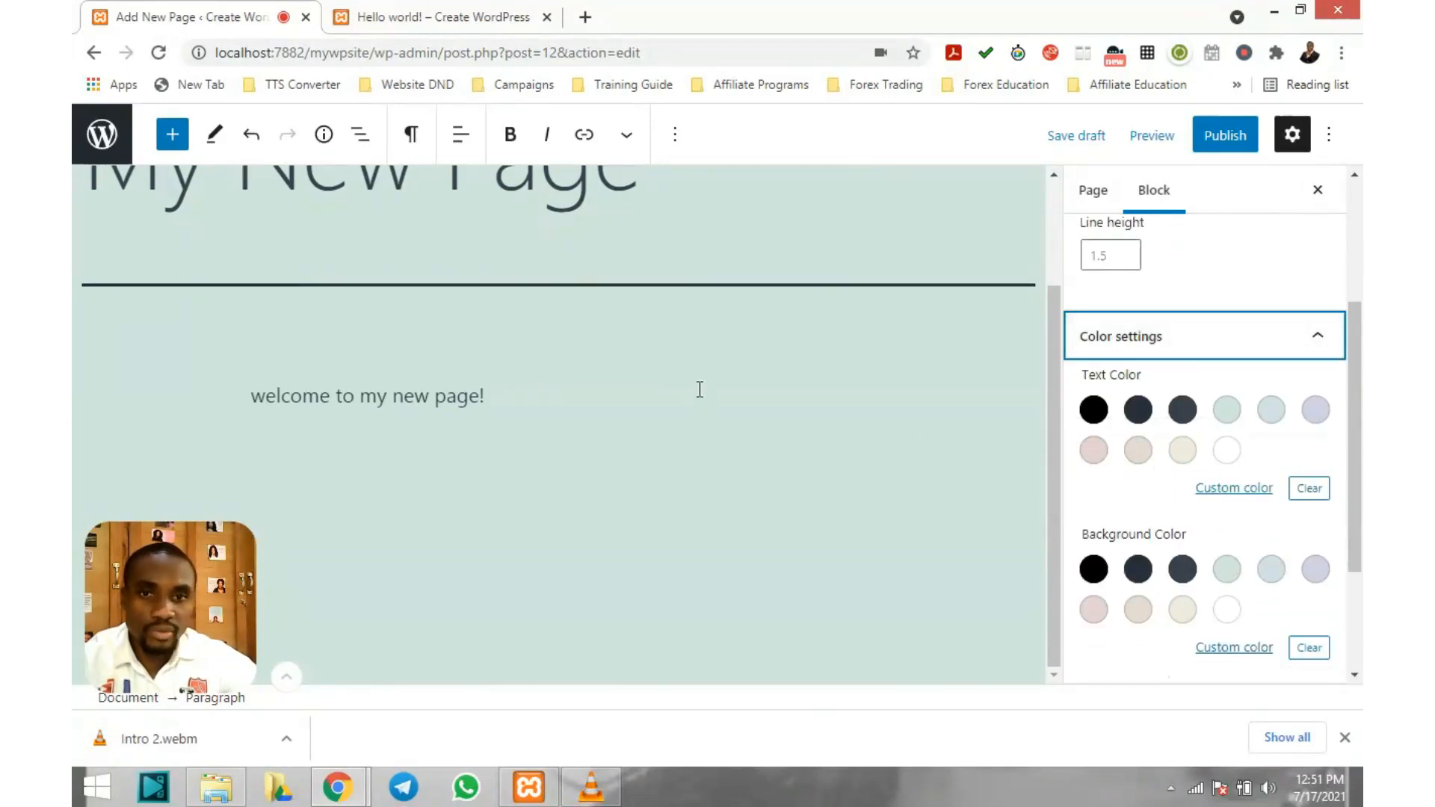
triple_click(371, 397)
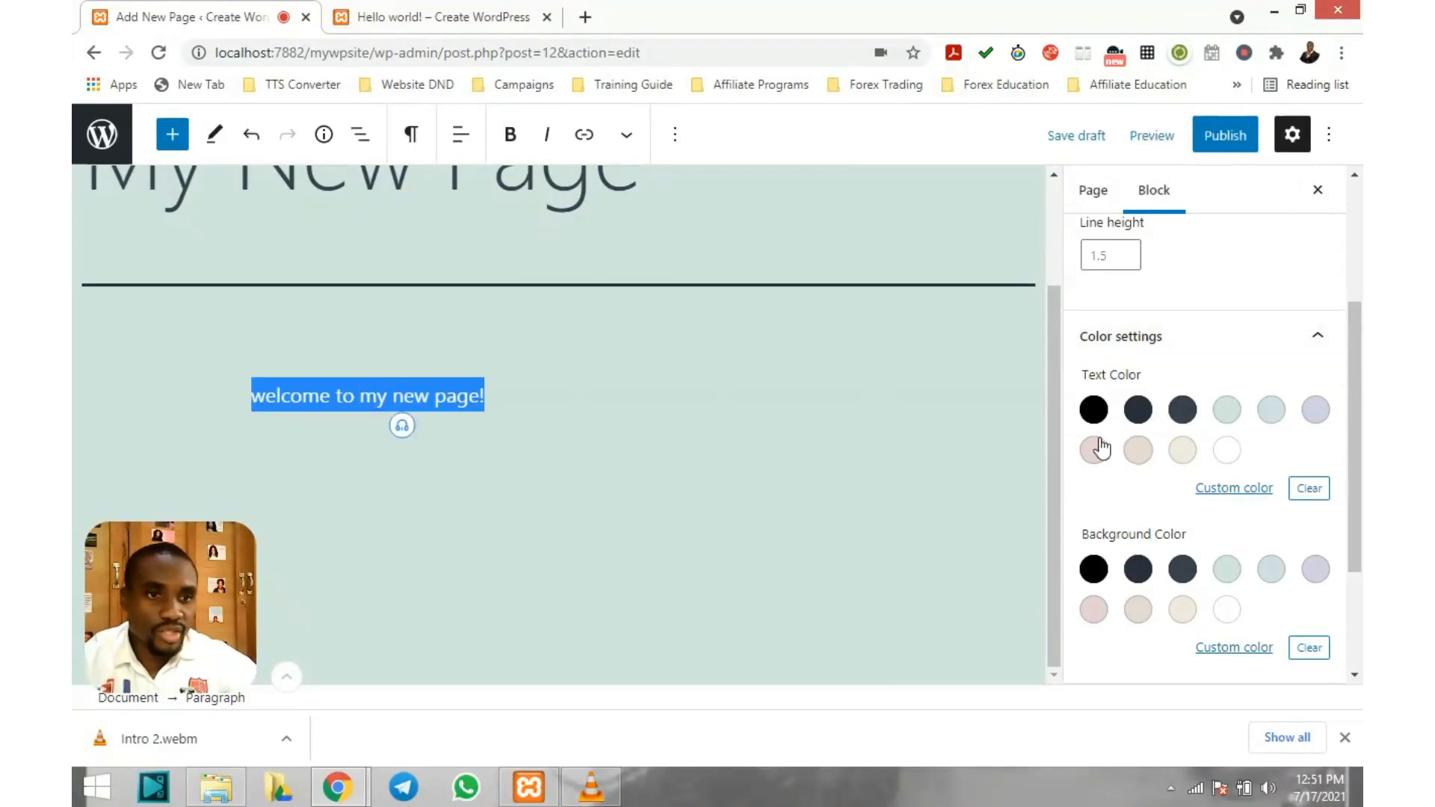
Give the paragraph a custom red-orange text colour, #a31f00
left_click(1247, 489)
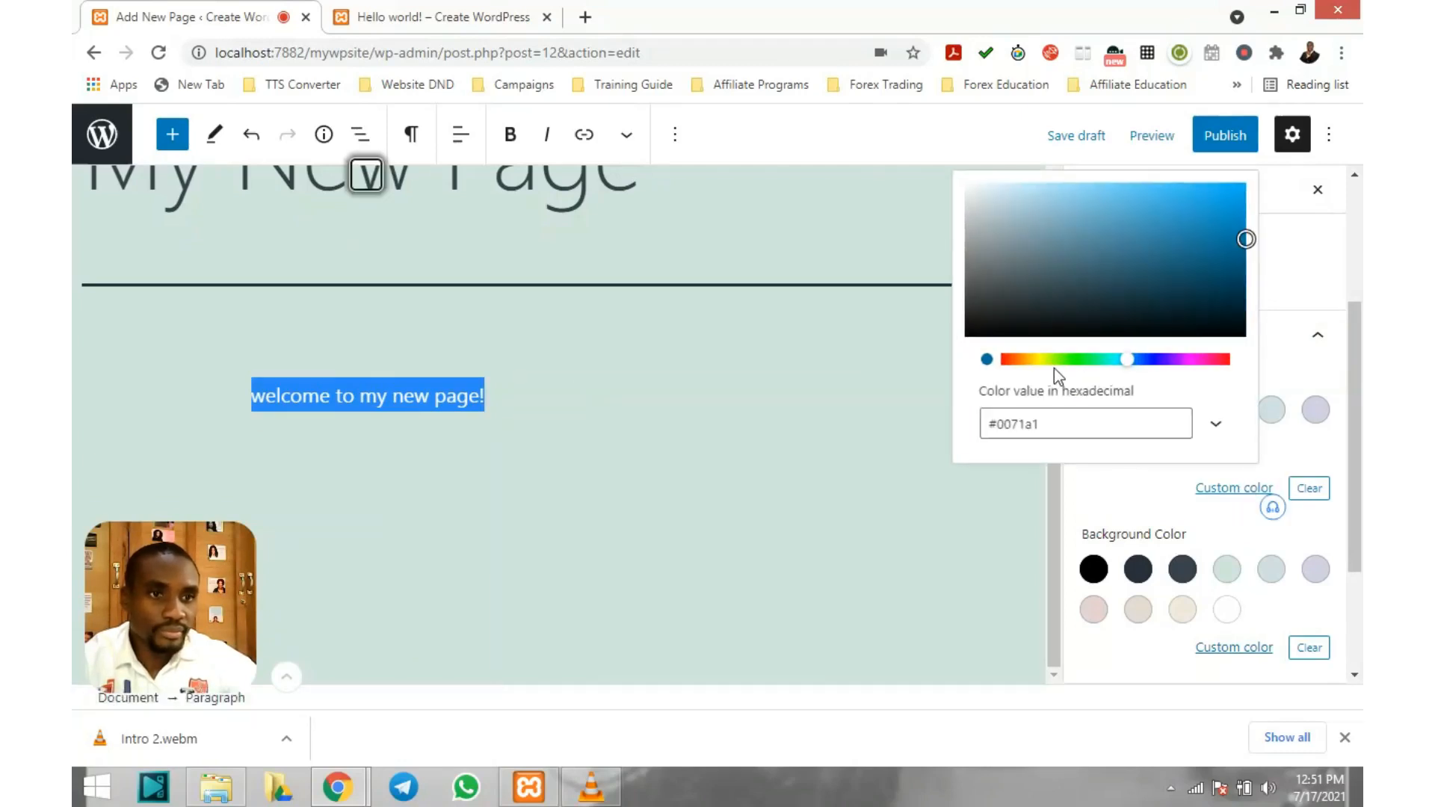
left_click(1031, 361)
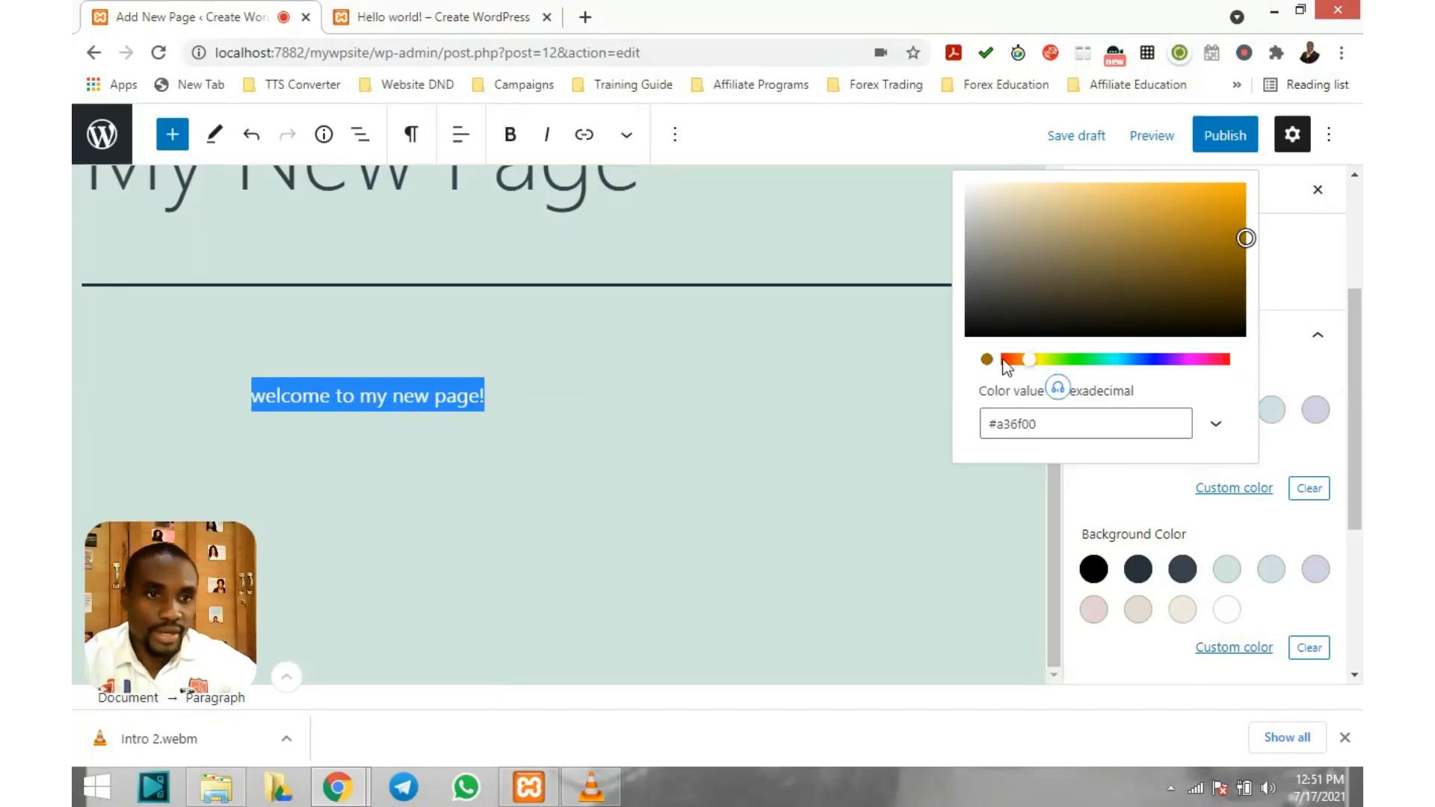
left_click(1011, 360)
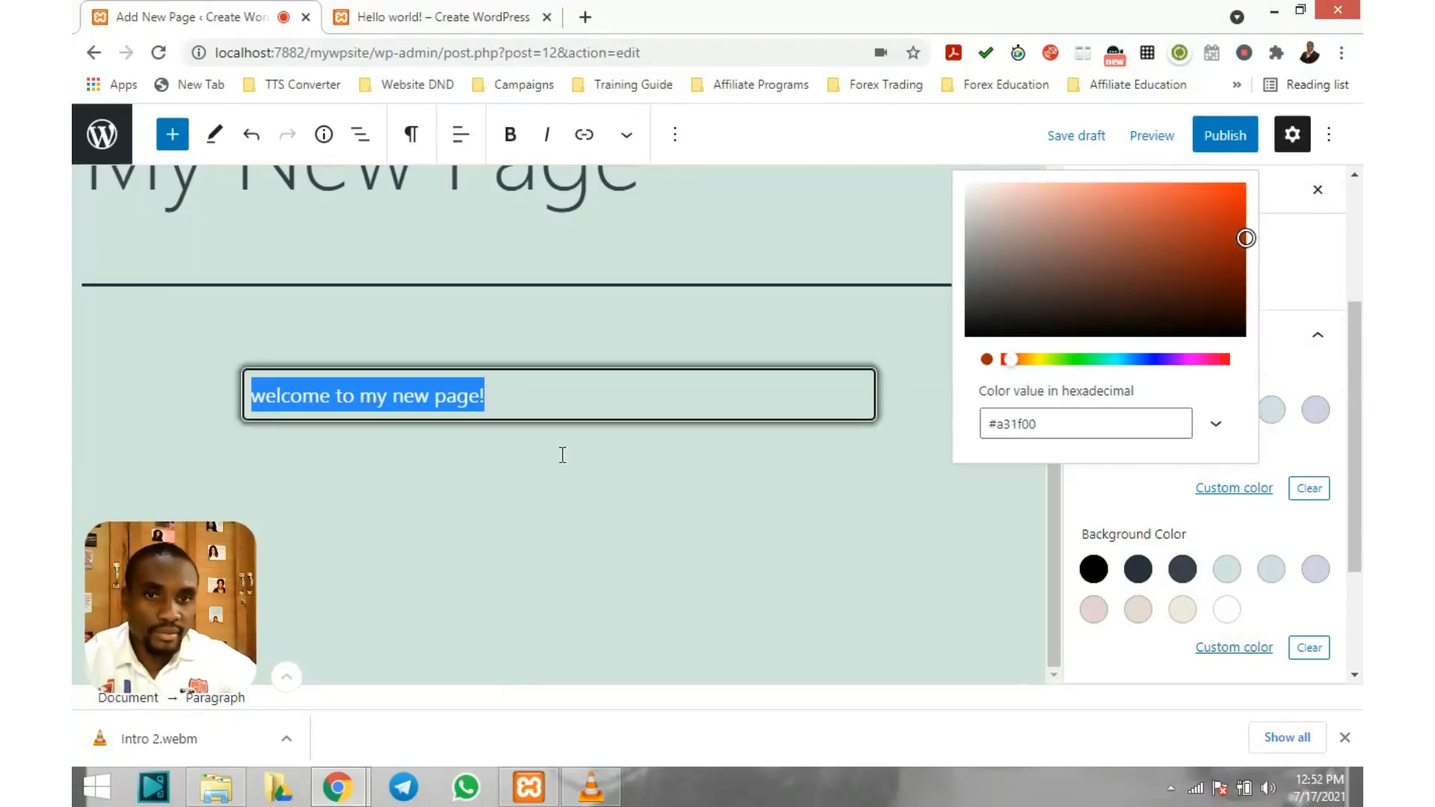
left_click(471, 432)
left_click(471, 431)
left_click(500, 402)
scroll(1245, 527, "down", 1)
scroll(1245, 527, "down", 1)
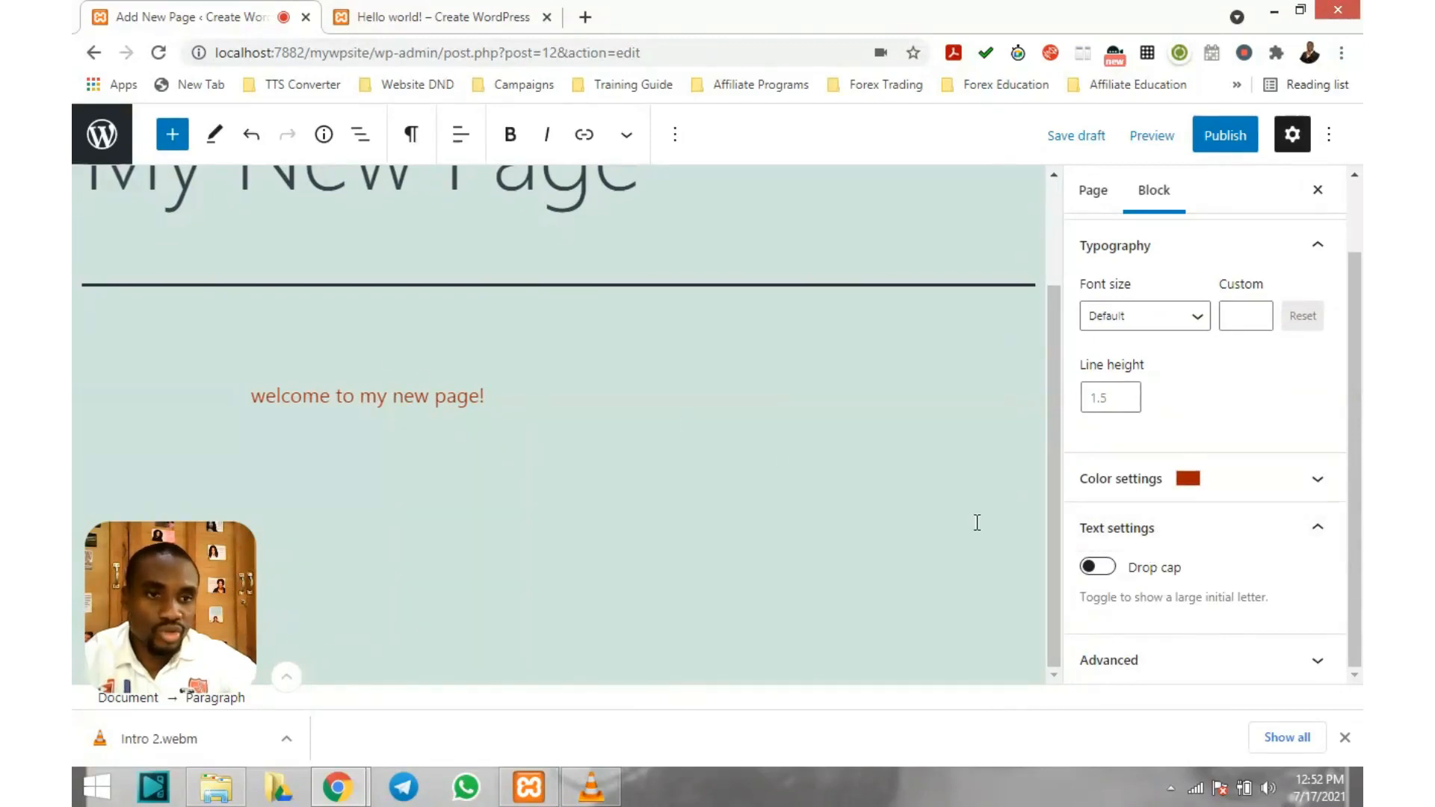
left_click(1104, 570)
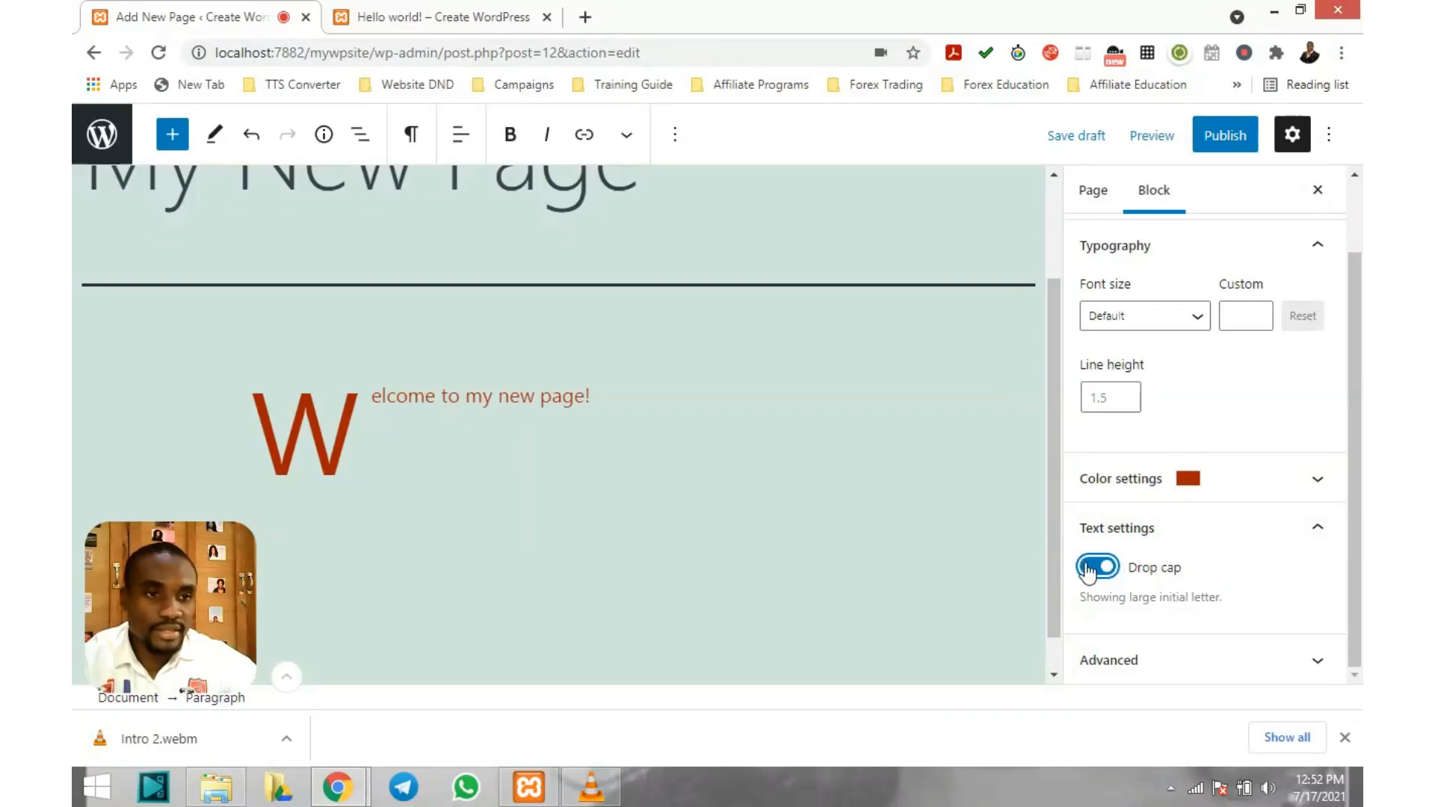
left_click(1088, 572)
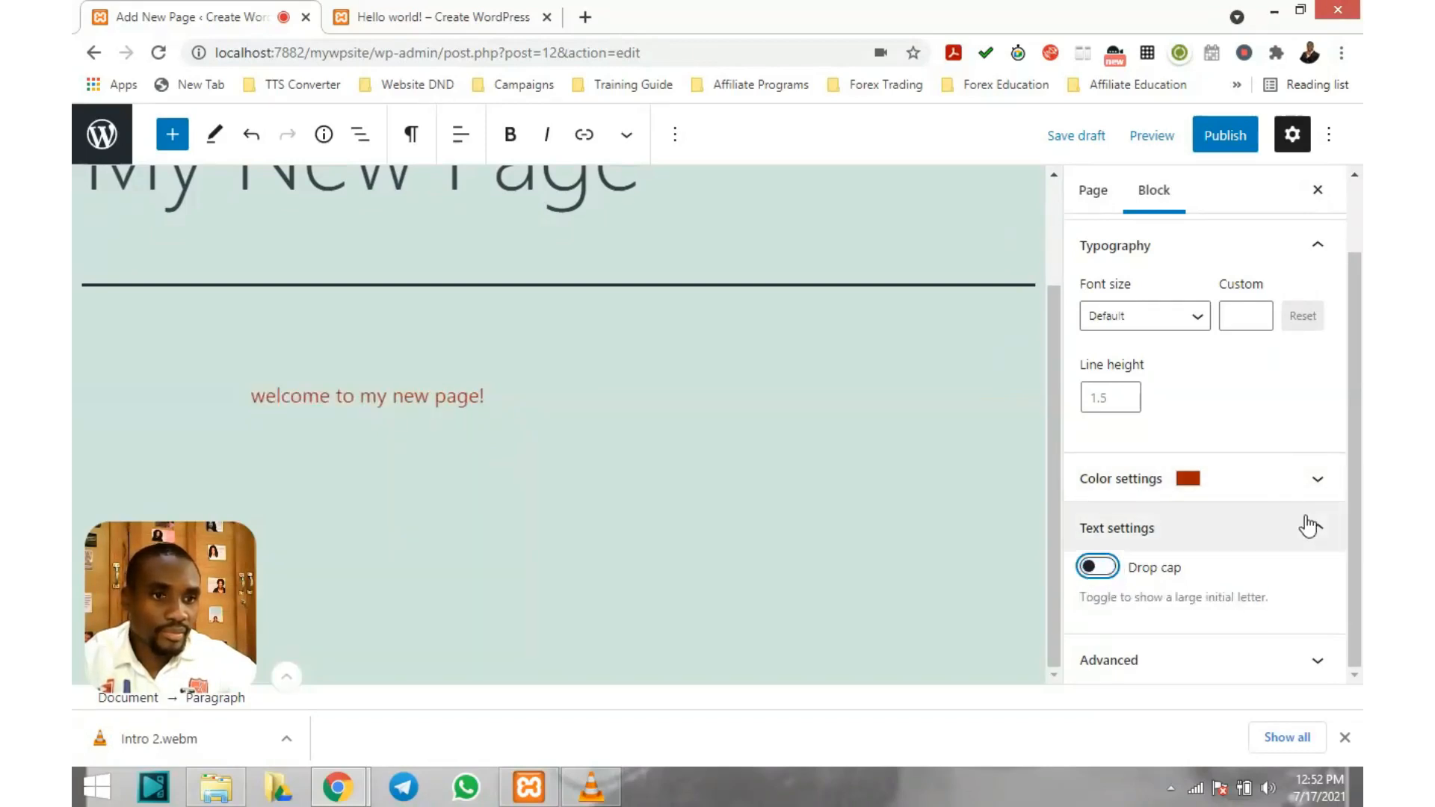
left_click(1322, 660)
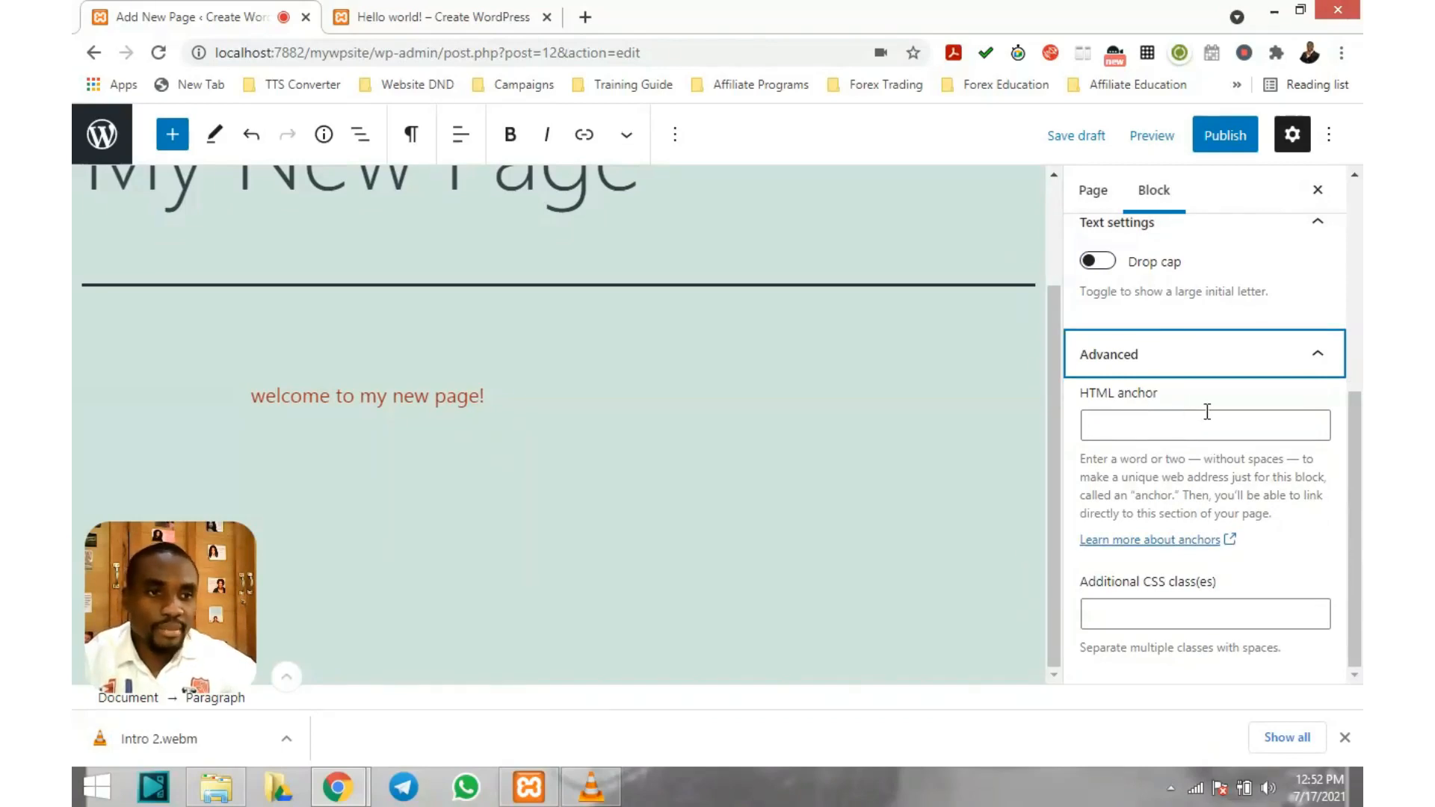
scroll(1208, 410, "up", 3)
scroll(1226, 407, "down", 3)
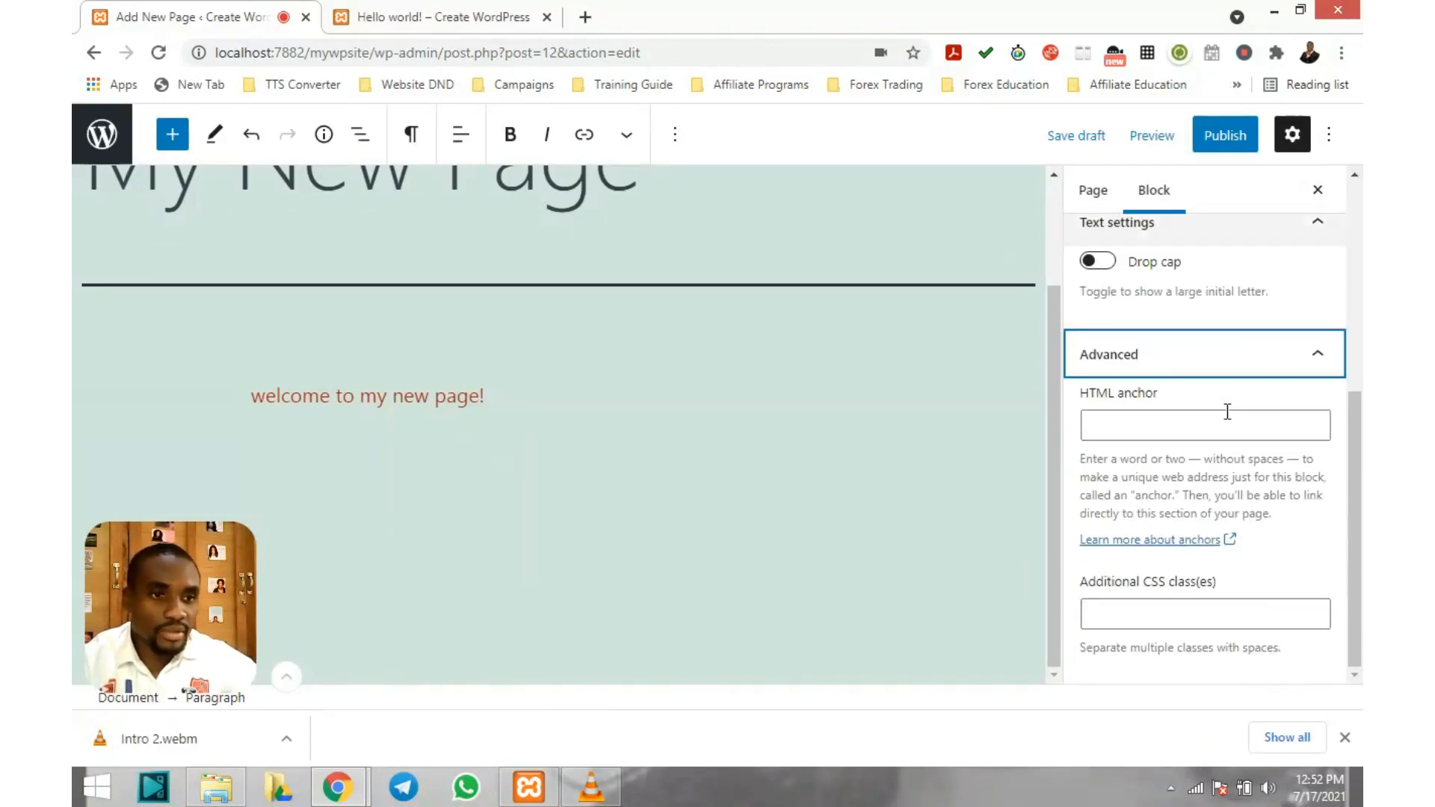
left_click(1322, 357)
scroll(1253, 427, "up", 2)
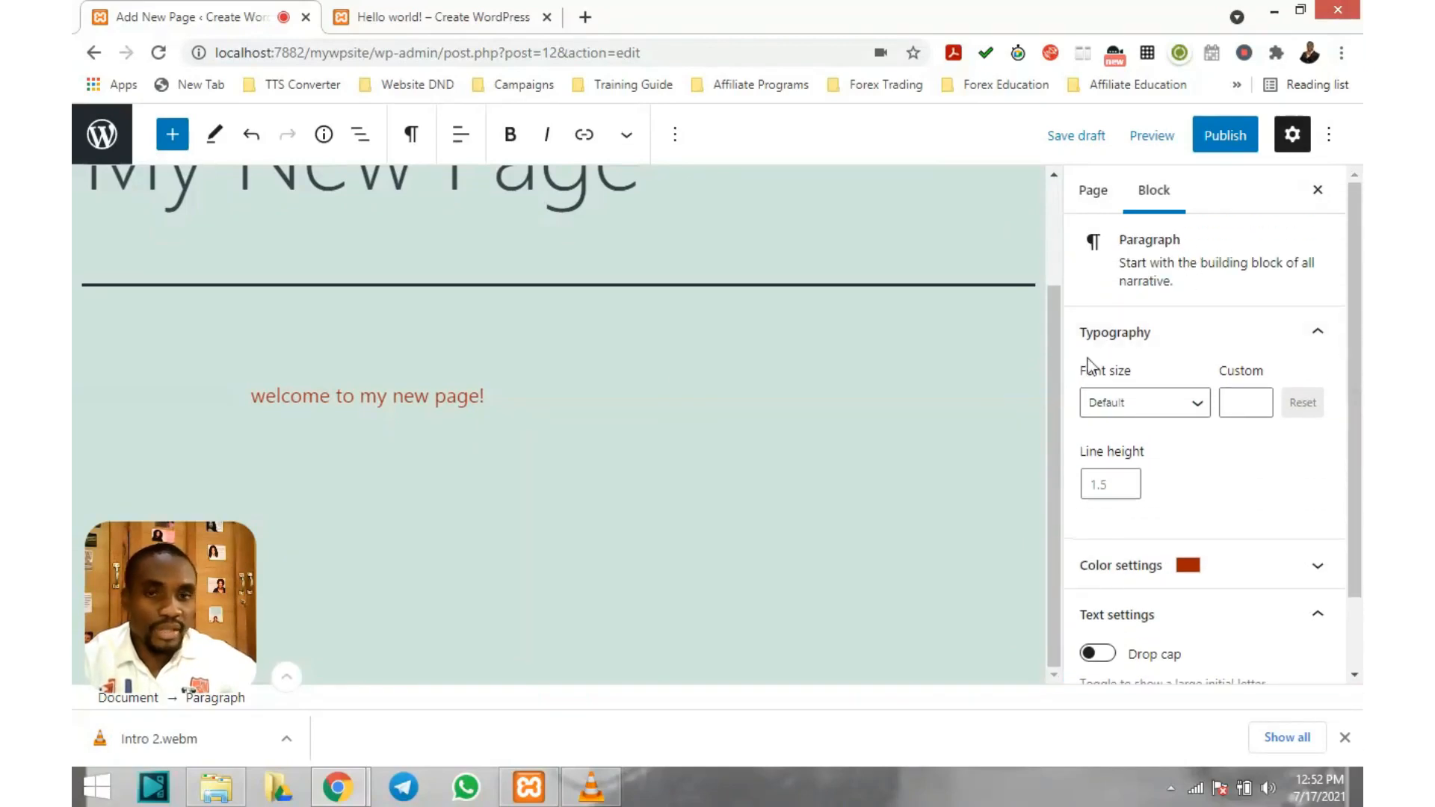
In the Page settings, check the publish date picker and leave publishing set to Immediately
left_click(1088, 196)
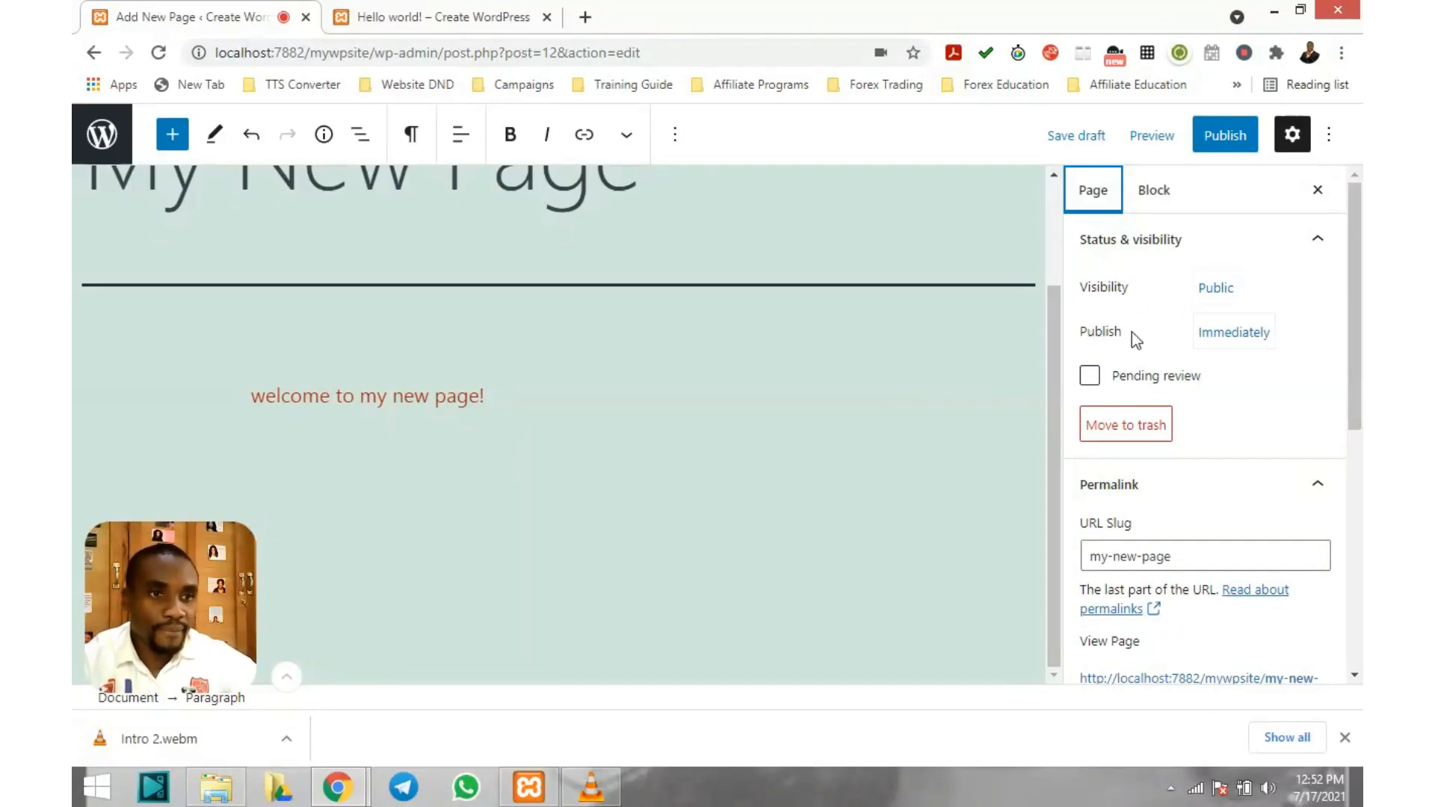
left_click(1253, 336)
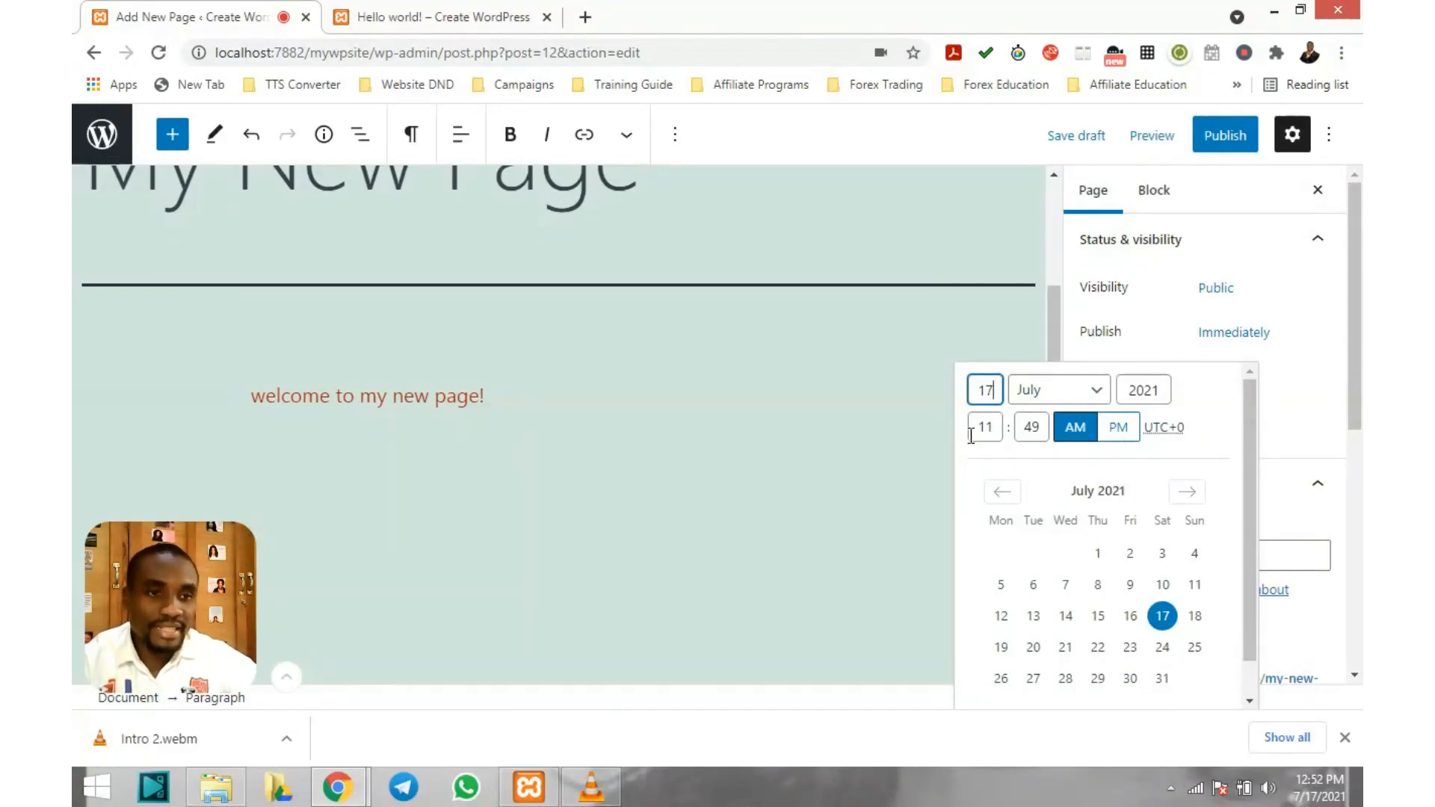
scroll(1104, 485, "down", 1)
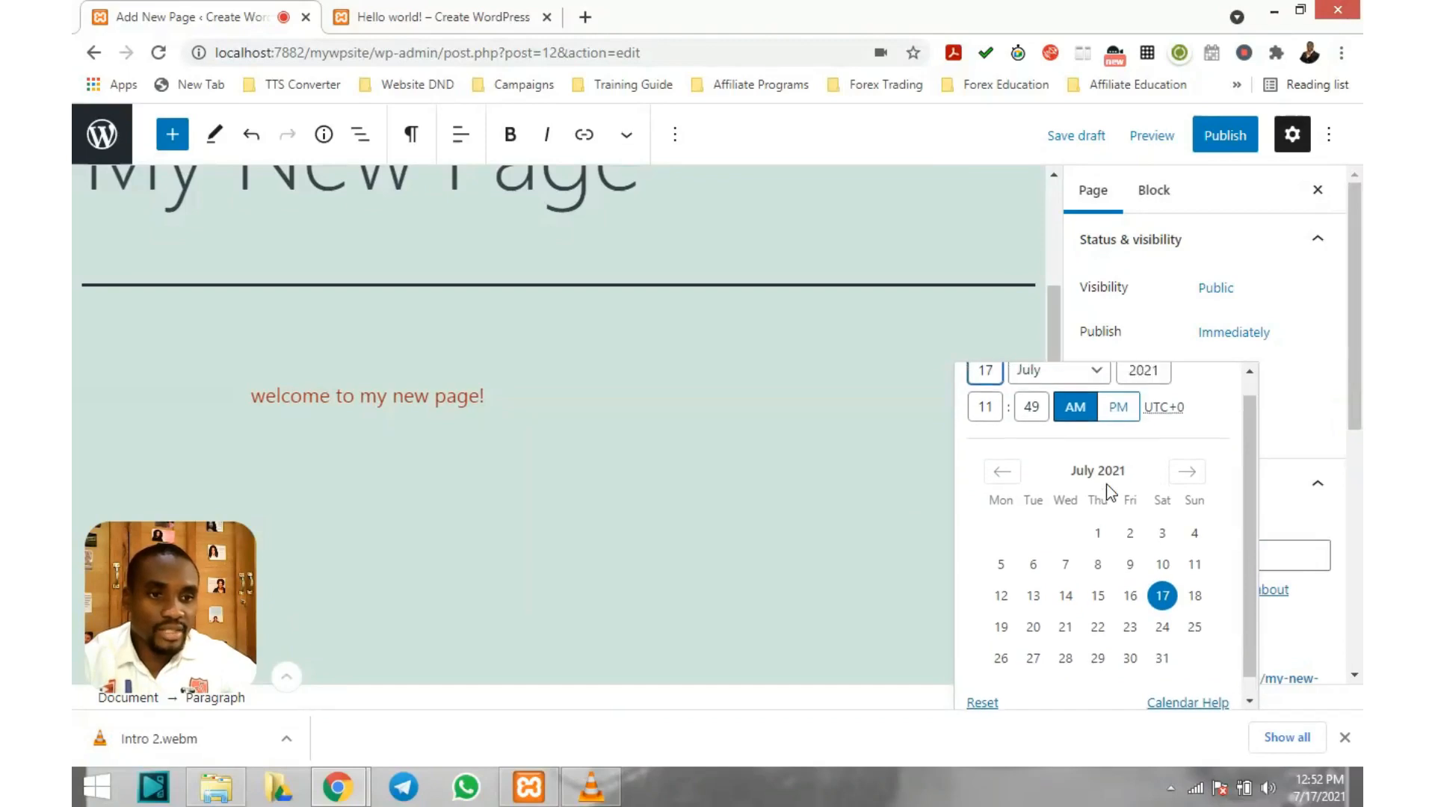
scroll(1108, 484, "up", 1)
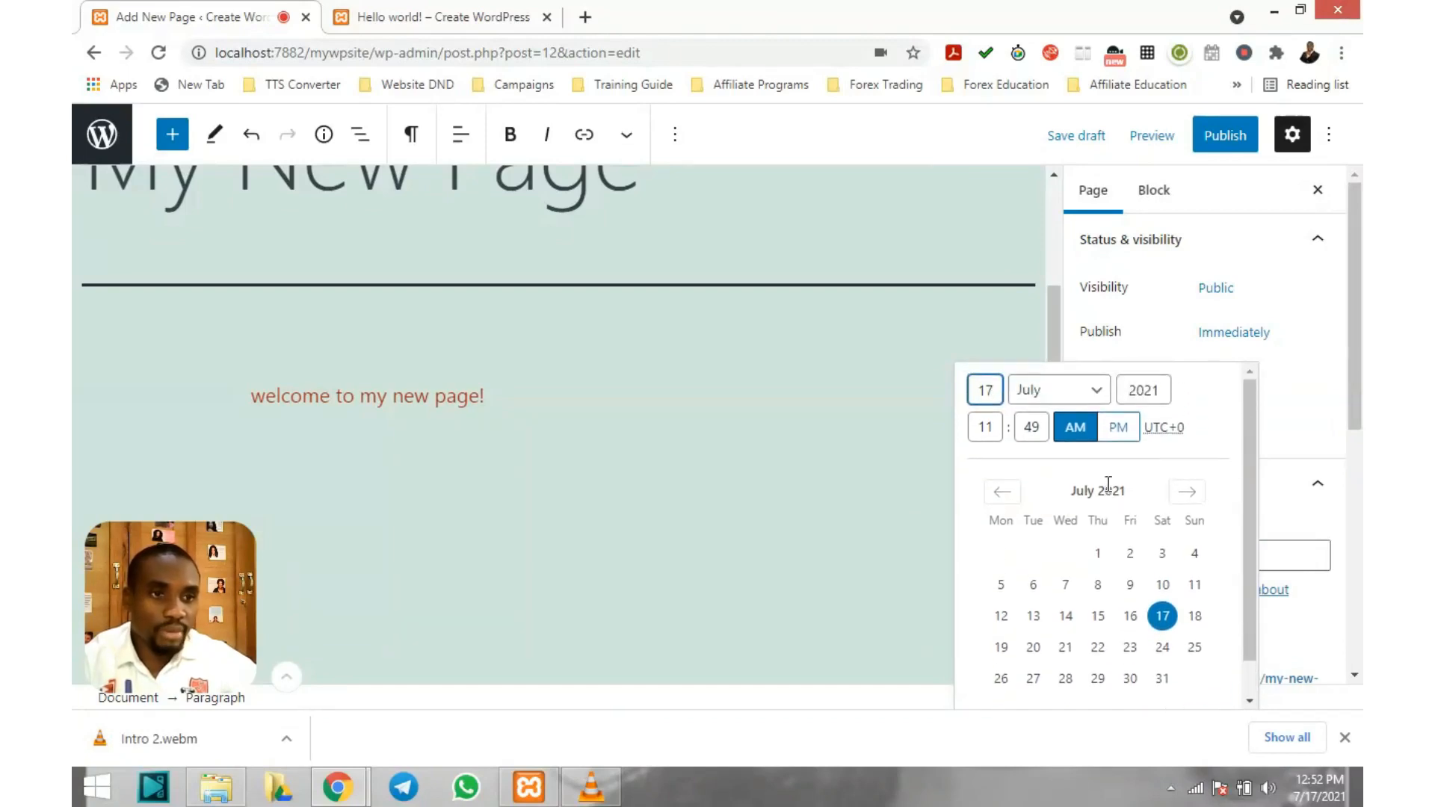
left_click(1302, 341)
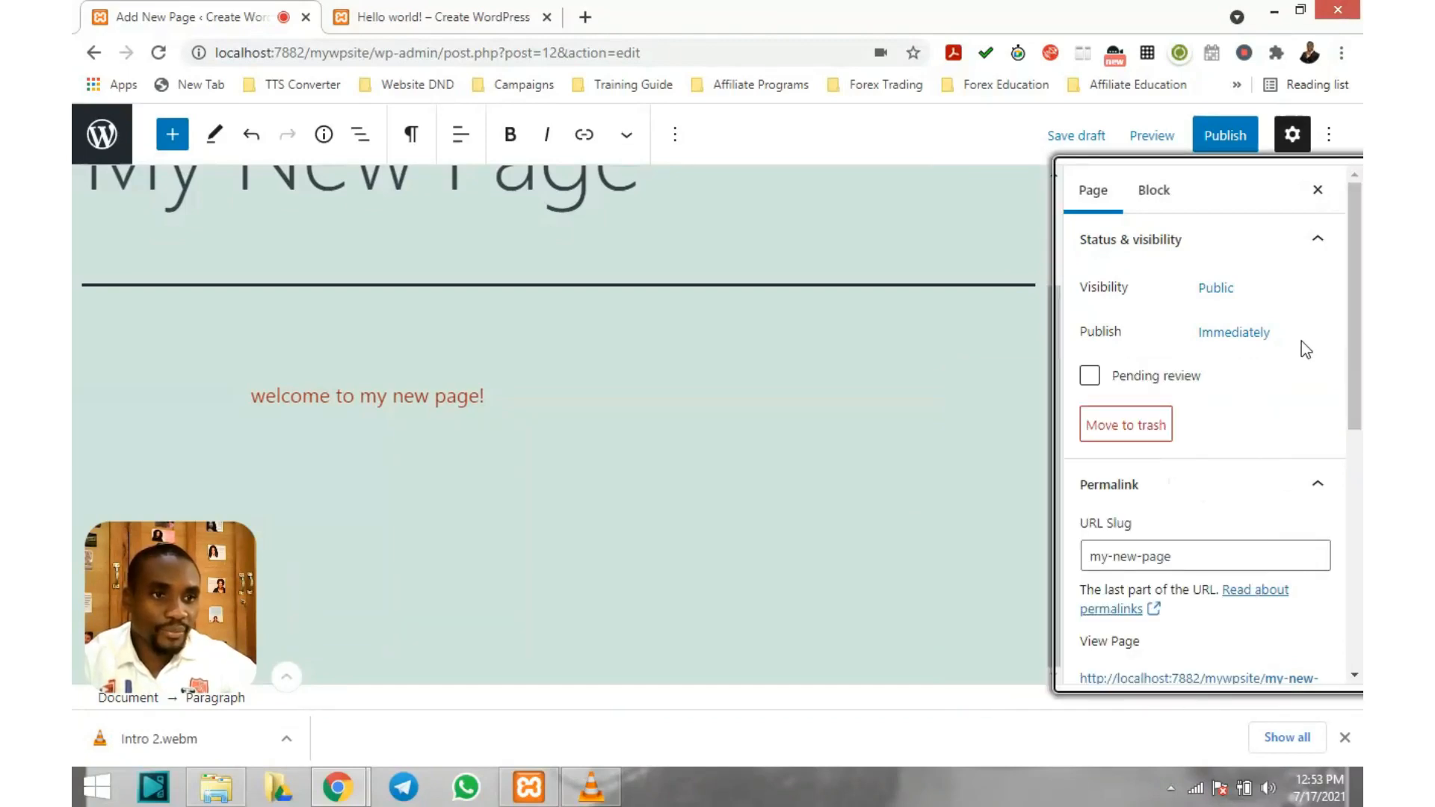
Review the Permalink, Featured image, Discussion and Page Attributes panels
scroll(1196, 385, "down", 3)
scroll(1230, 394, "up", 1)
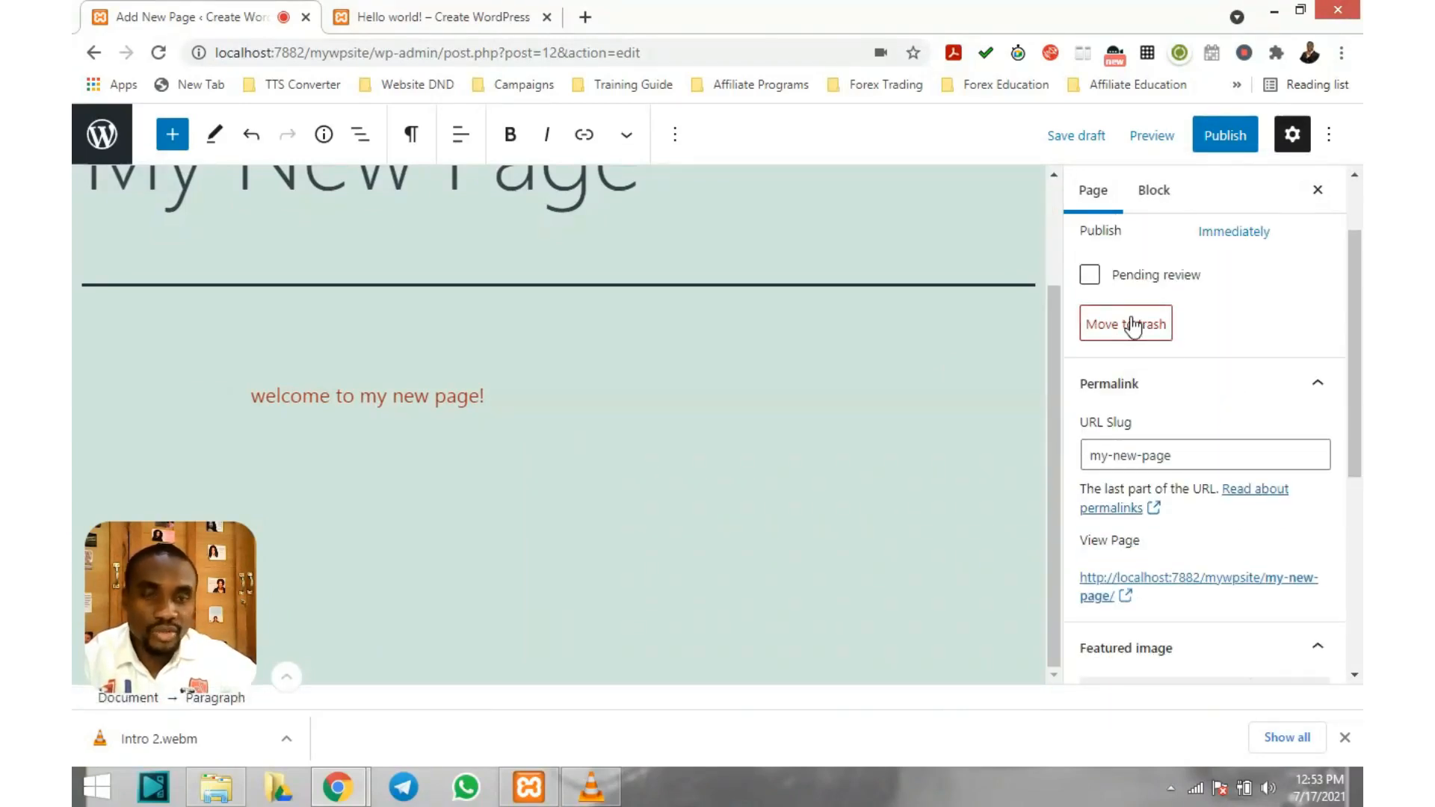
scroll(1134, 327, "up", 2)
scroll(1185, 432, "down", 2)
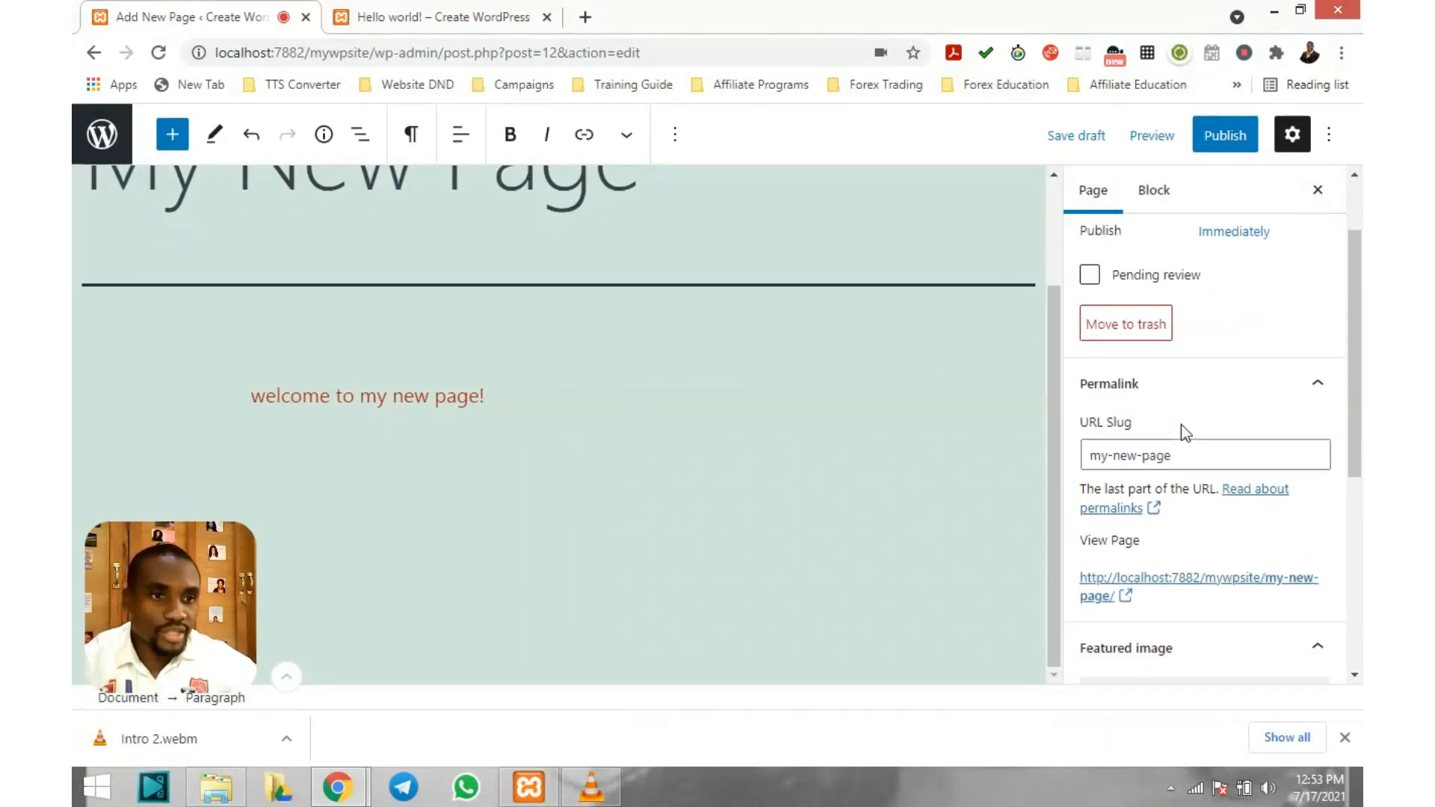
scroll(1184, 432, "down", 1)
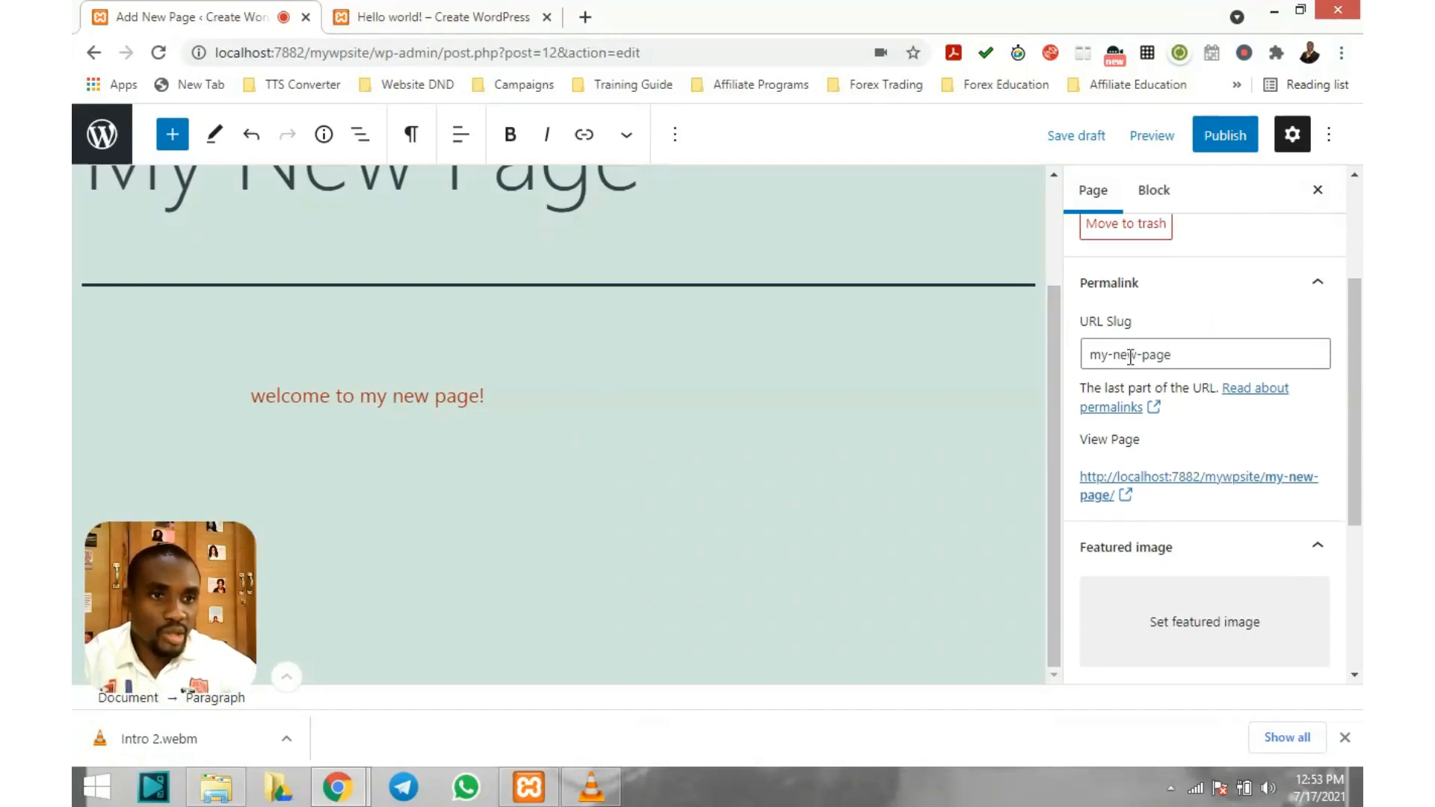
scroll(1122, 362, "up", 2)
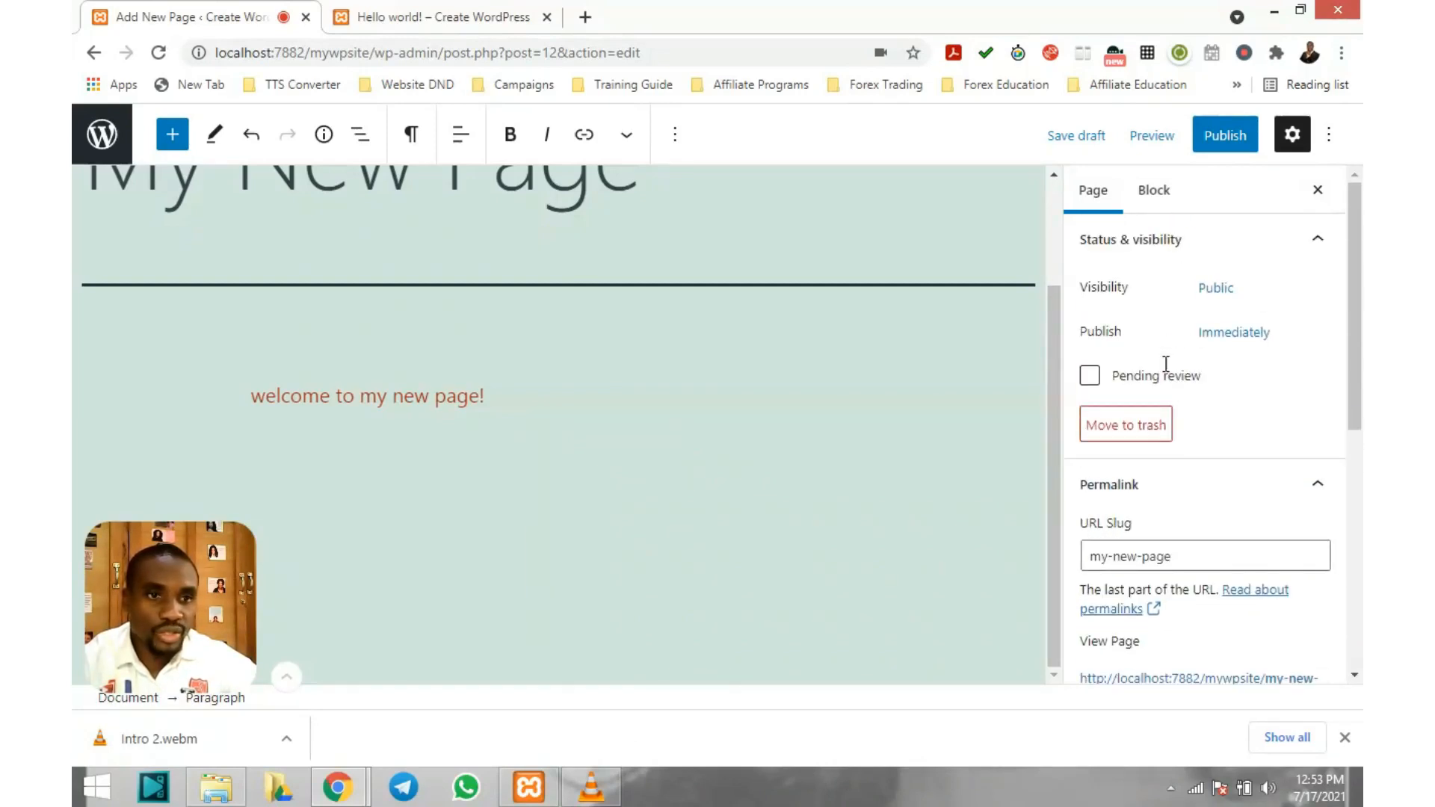
scroll(1166, 366, "down", 2)
scroll(1166, 364, "down", 1)
scroll(1218, 314, "up", 1)
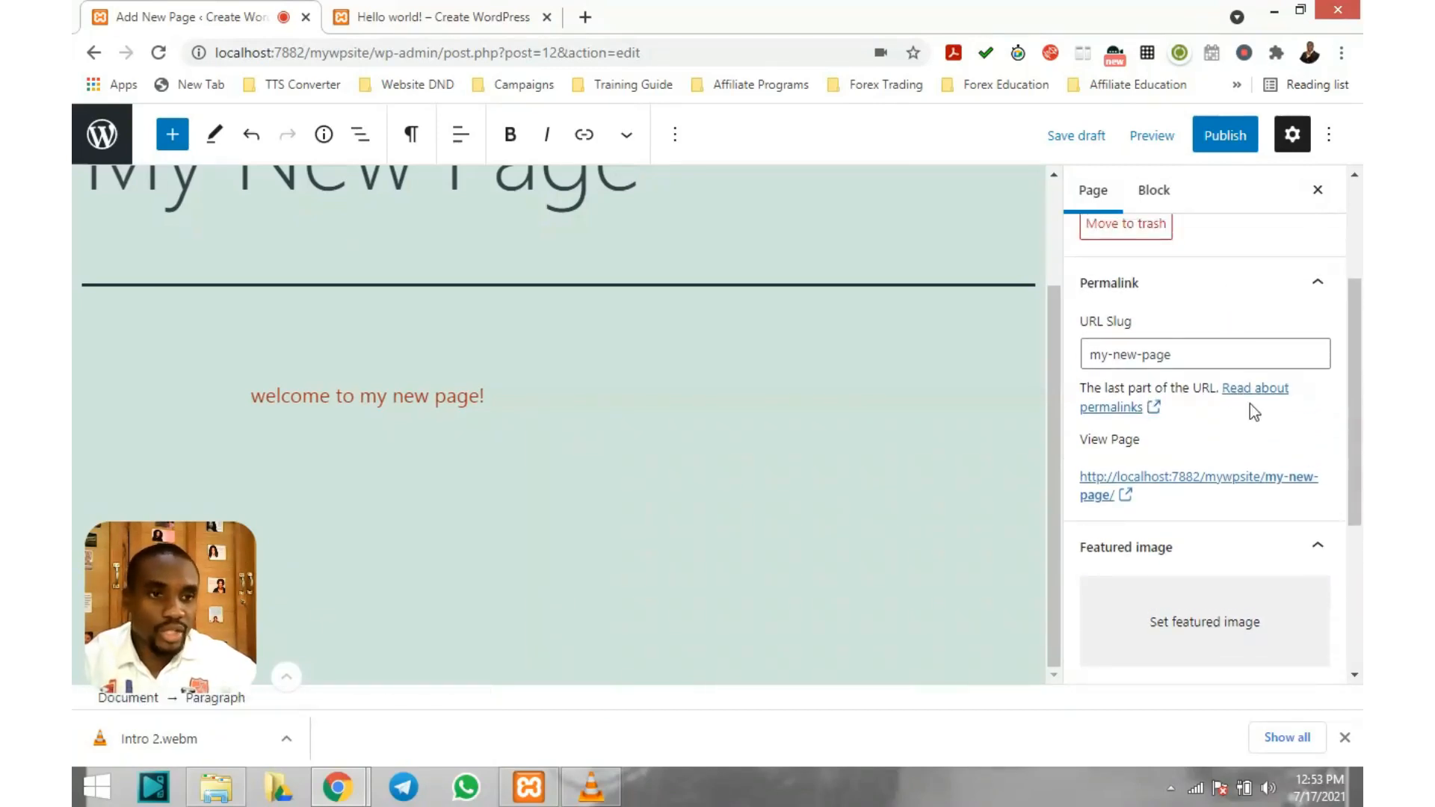
scroll(1249, 408, "down", 1)
scroll(1168, 403, "down", 1)
scroll(1167, 404, "down", 1)
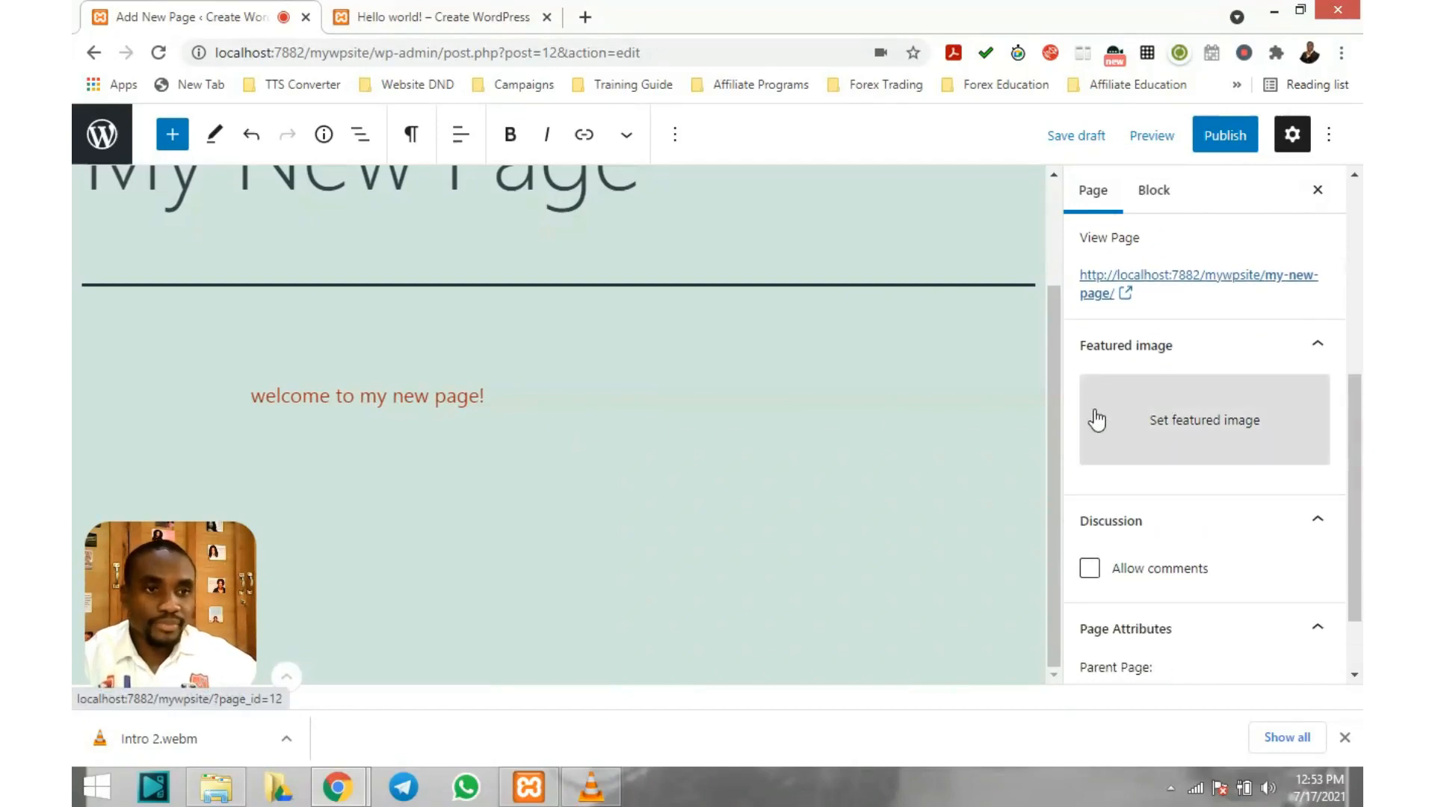
scroll(1170, 413, "down", 1)
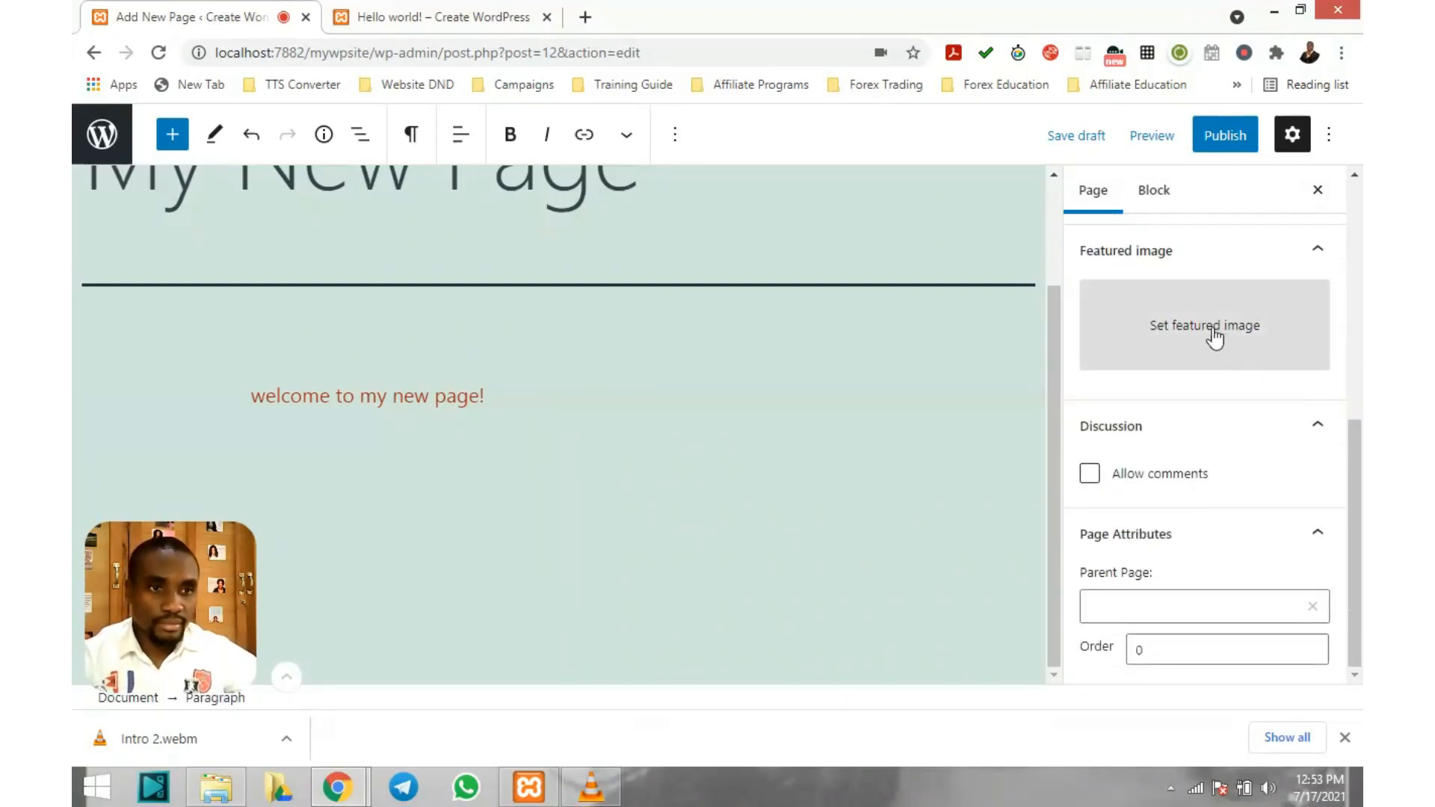
scroll(1234, 311, "up", 1)
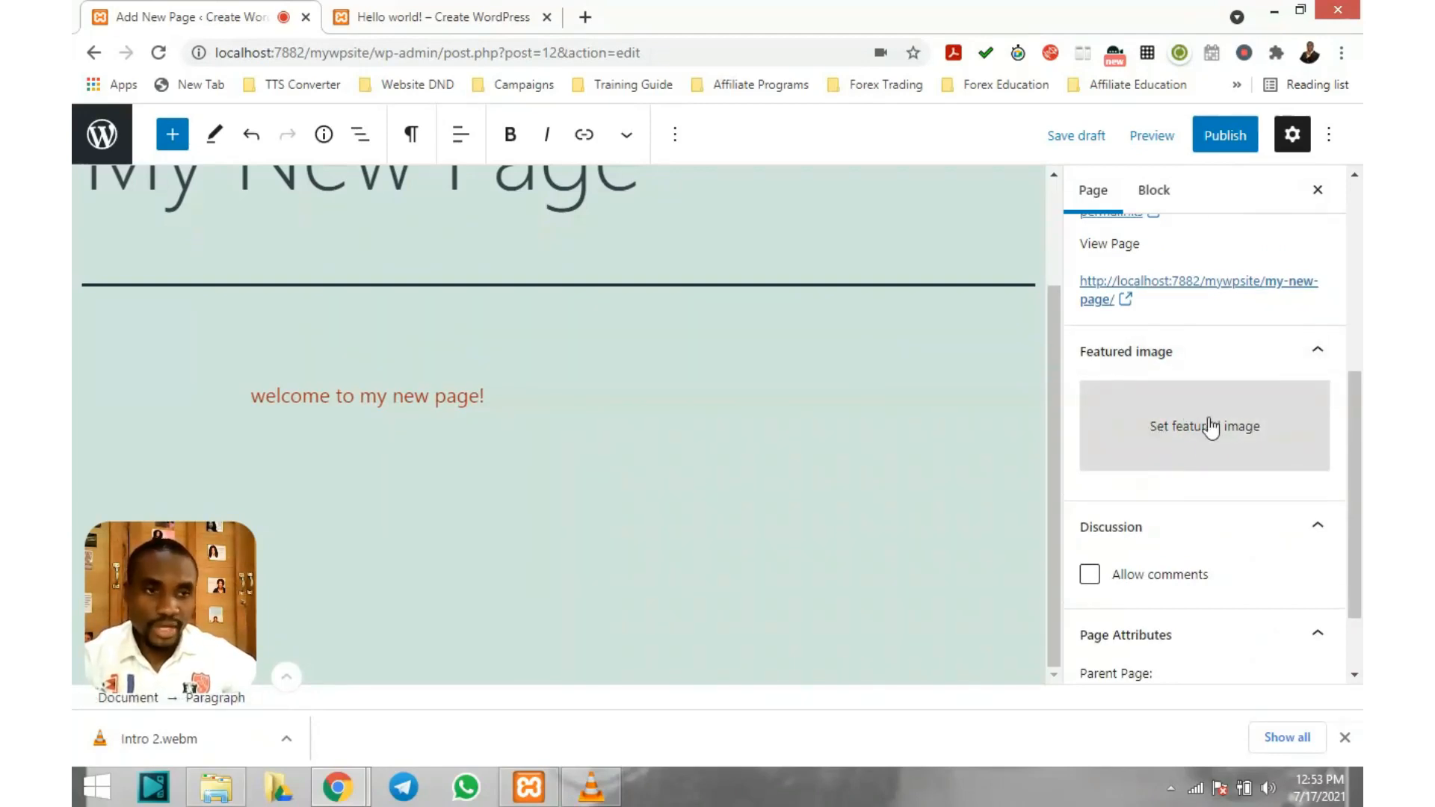
scroll(1219, 416, "down", 1)
scroll(741, 371, "up", 2)
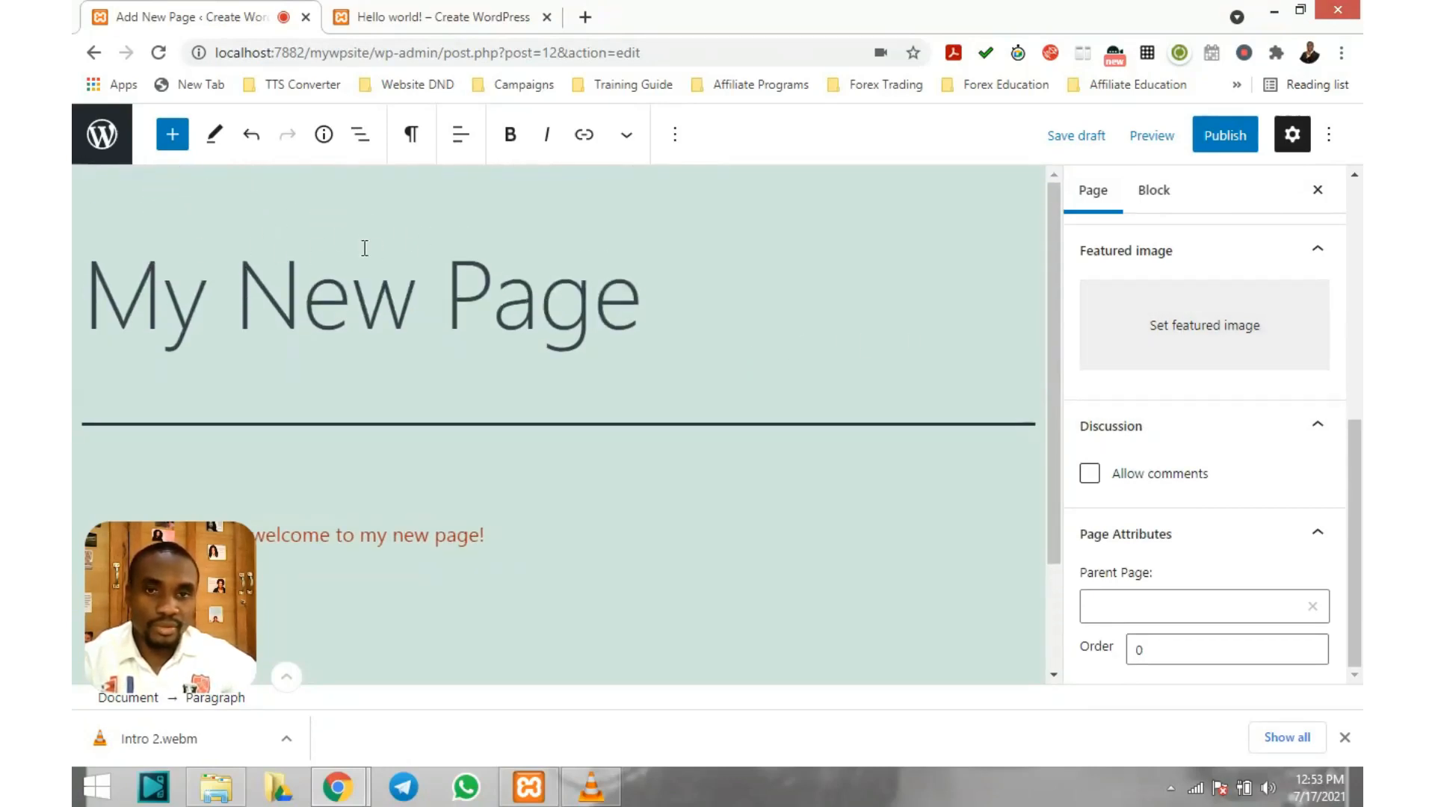
scroll(393, 229, "down", 1)
scroll(448, 235, "up", 1)
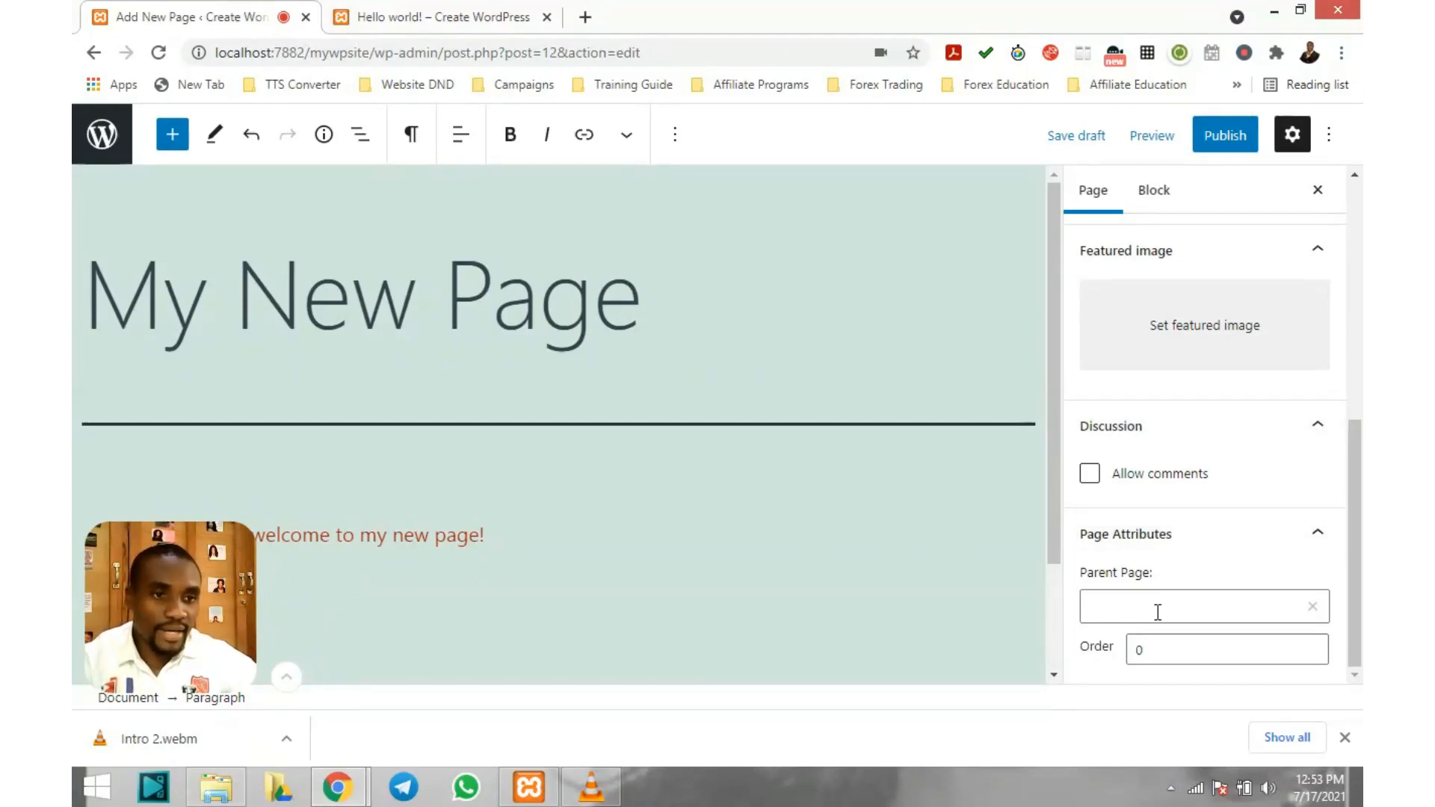
scroll(1185, 553, "up", 6)
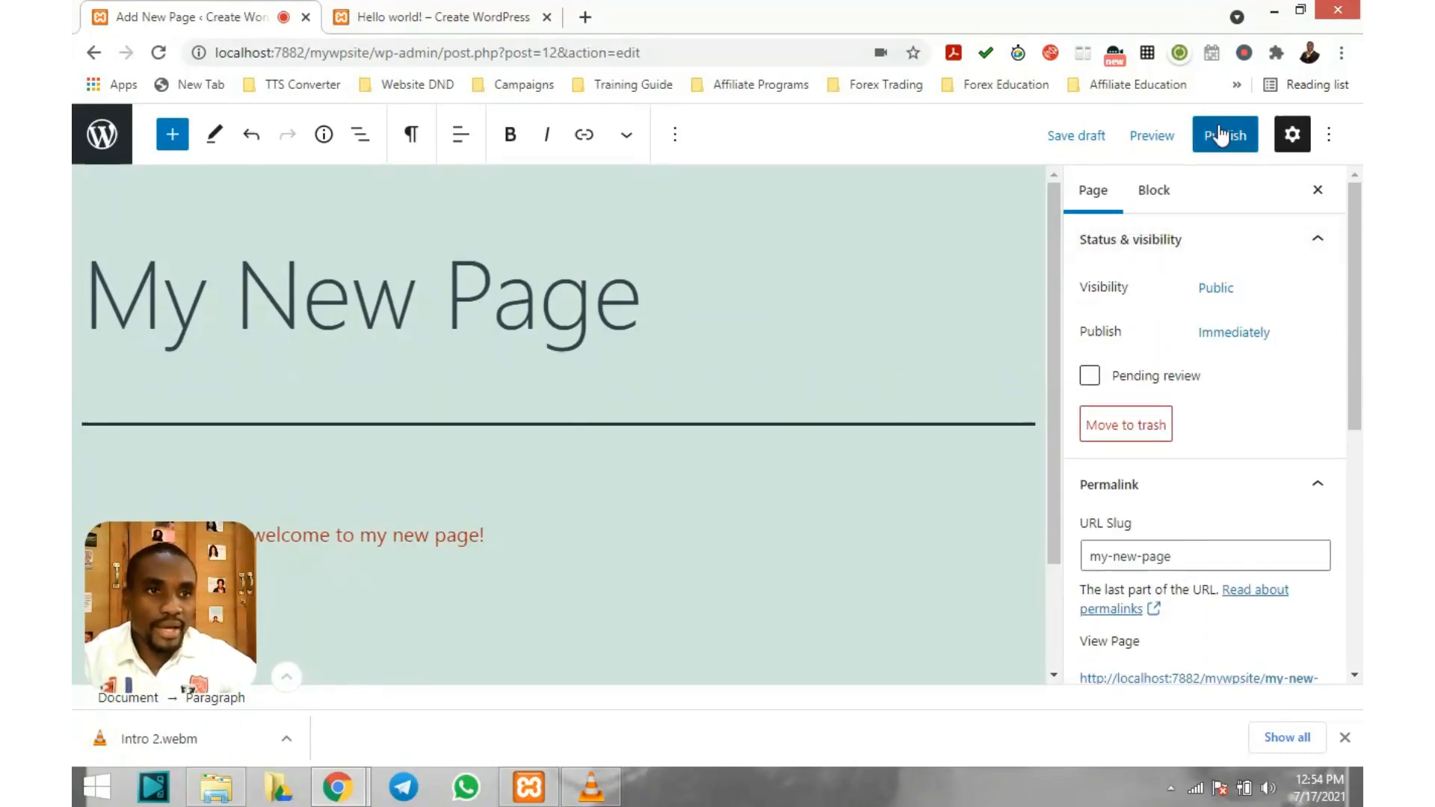
Preview 'My New Page' in a new tab, then return to the editor tab
left_click(1146, 139)
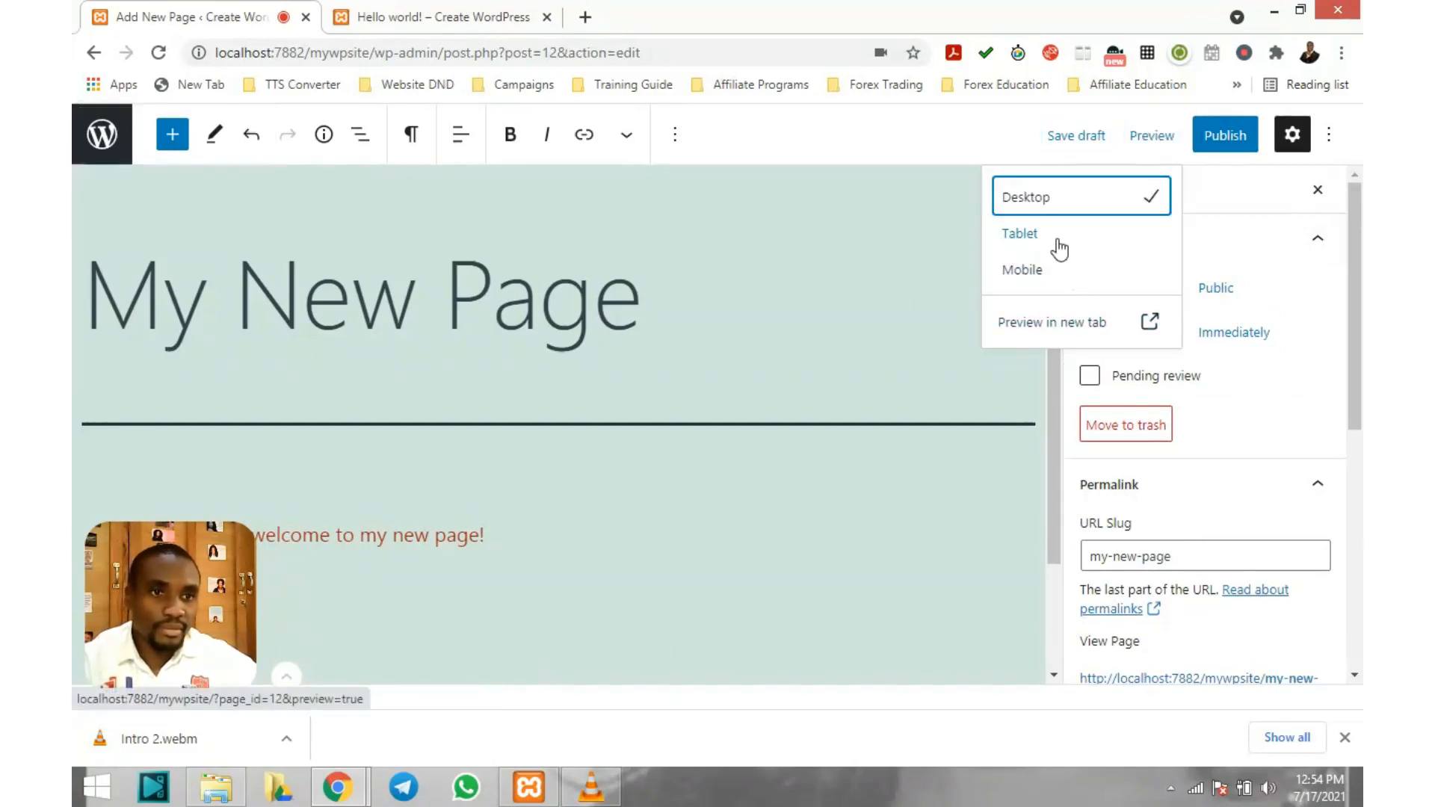
left_click(1092, 324)
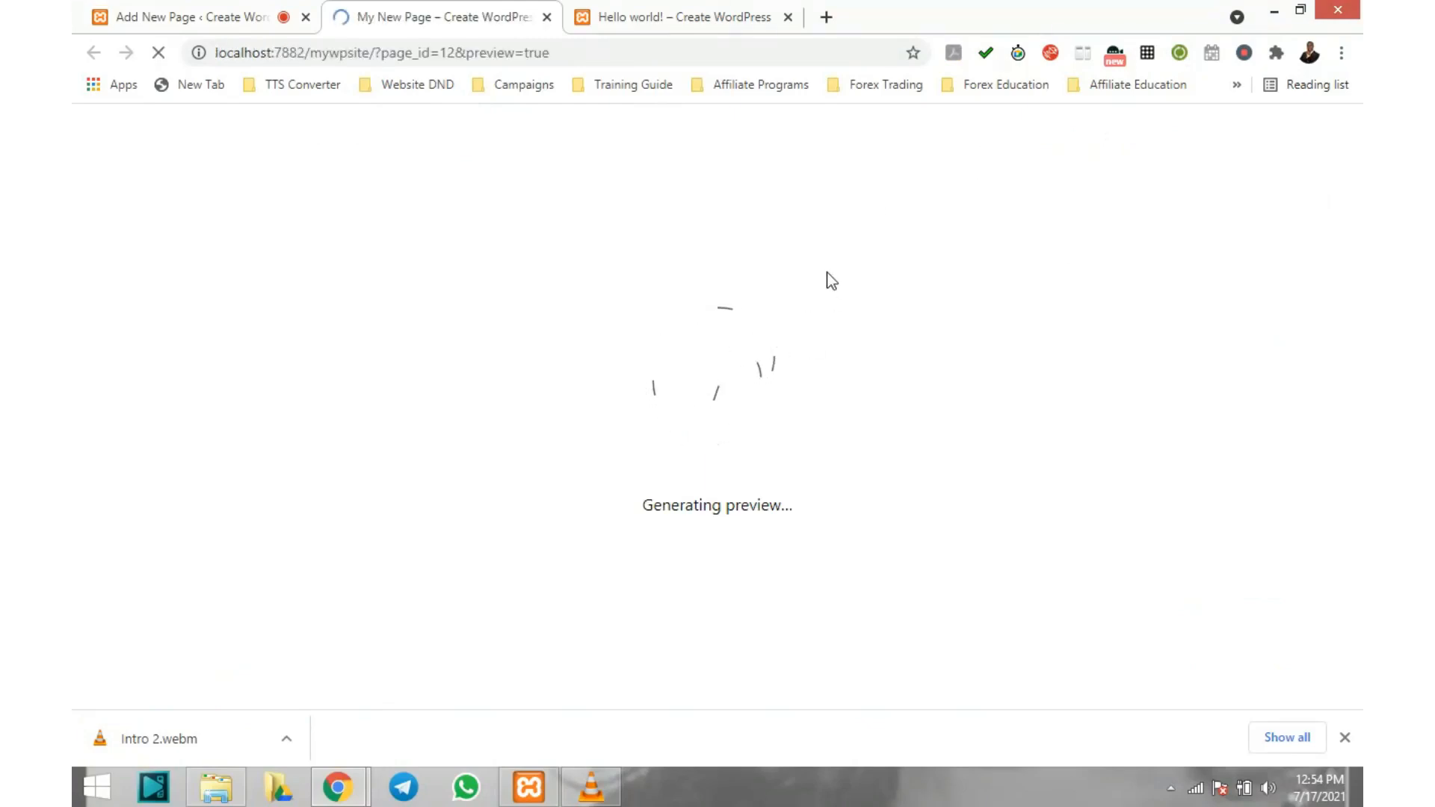
scroll(830, 280, "down", 8)
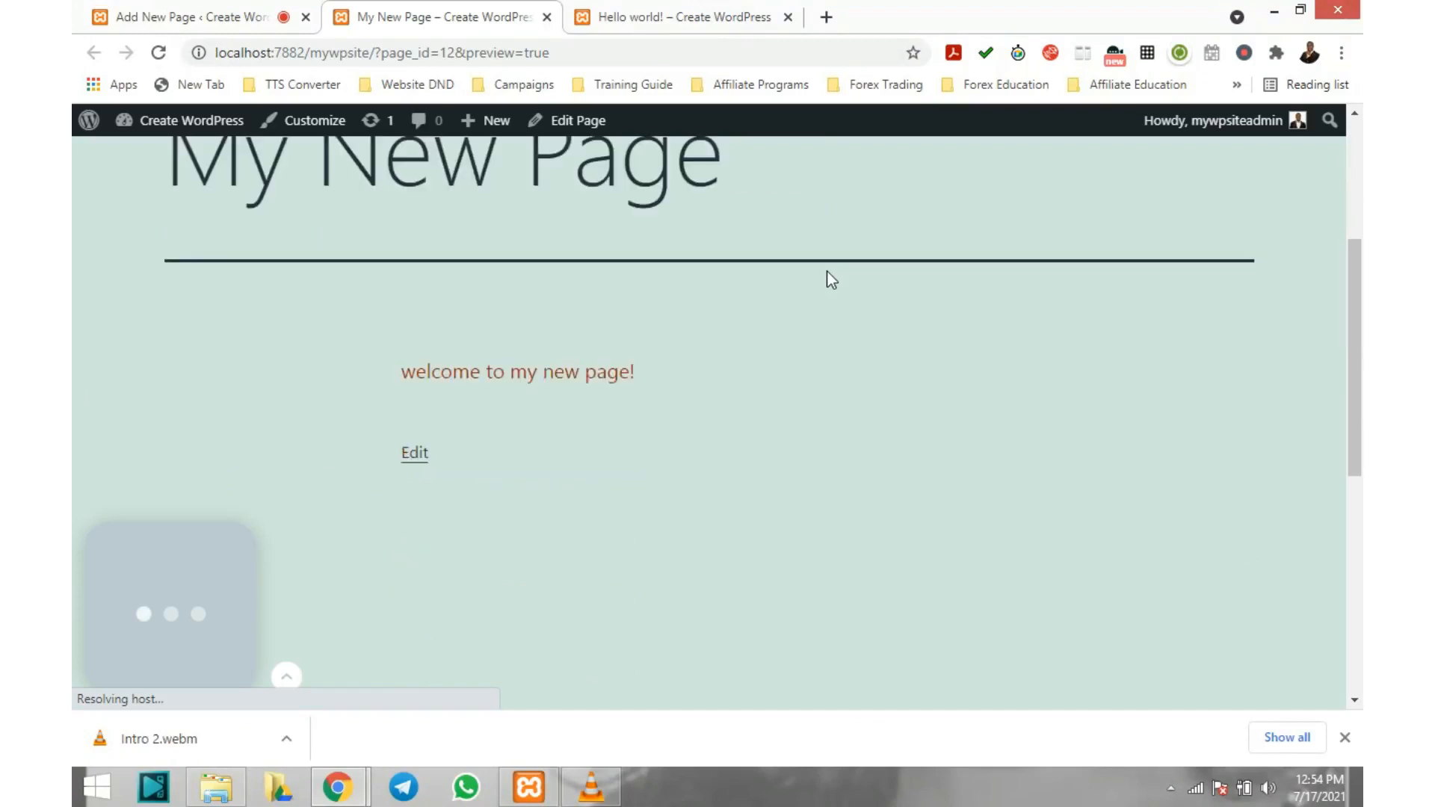
scroll(830, 278, "up", 4)
scroll(829, 279, "up", 2)
scroll(830, 279, "down", 9)
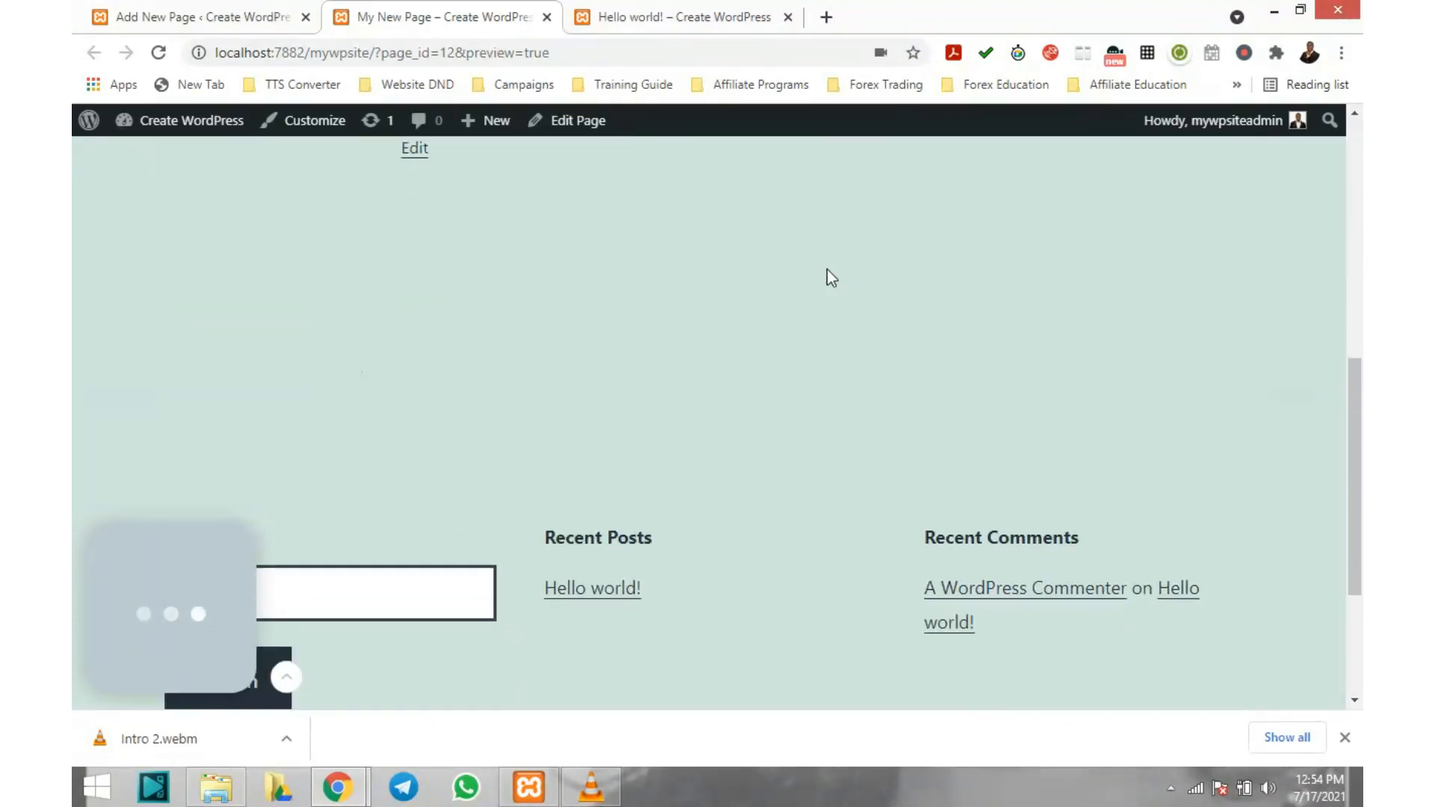
scroll(831, 277, "up", 15)
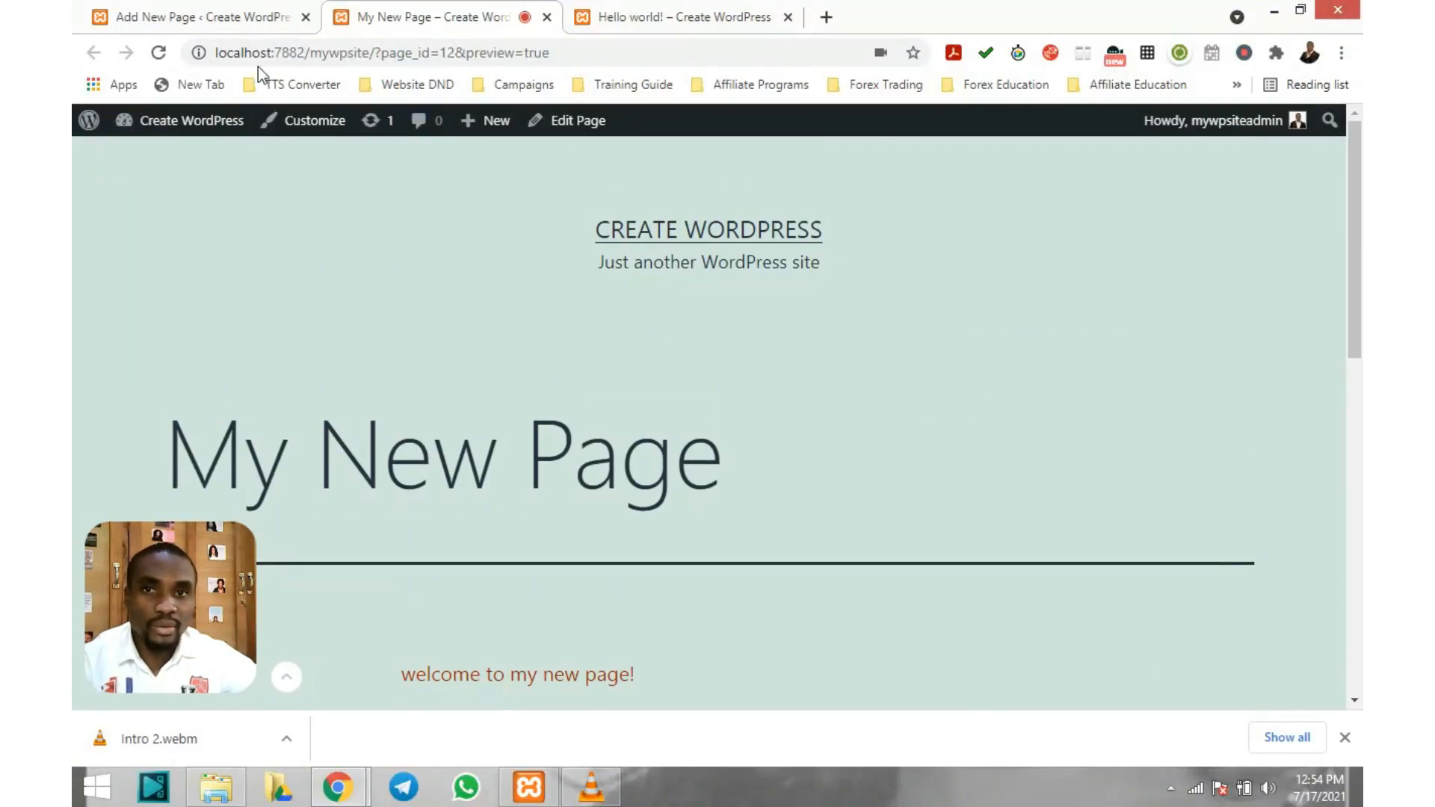
left_click(243, 21)
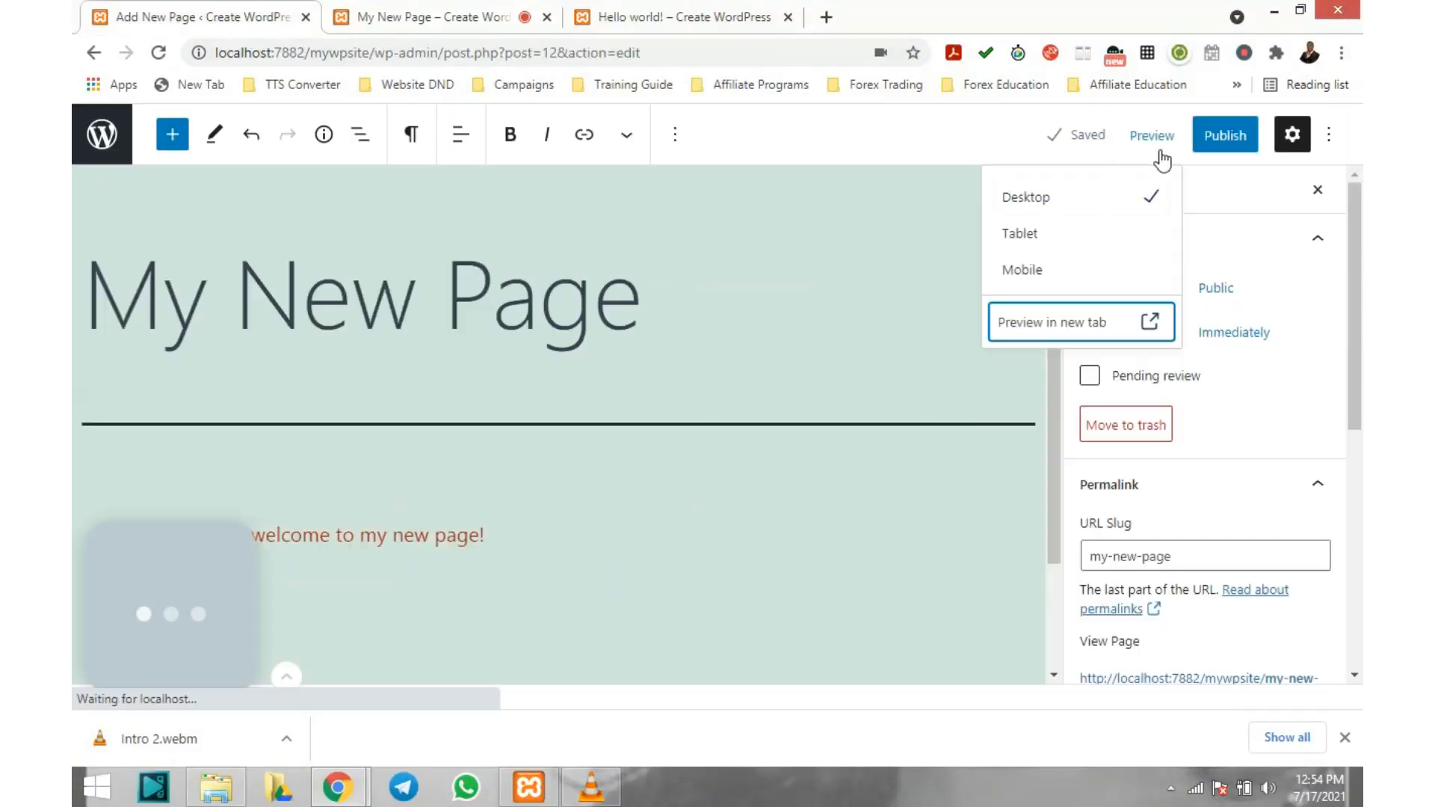
Publish 'My New Page' and confirm it in the 'Are you ready to publish?' panel
left_click(1223, 134)
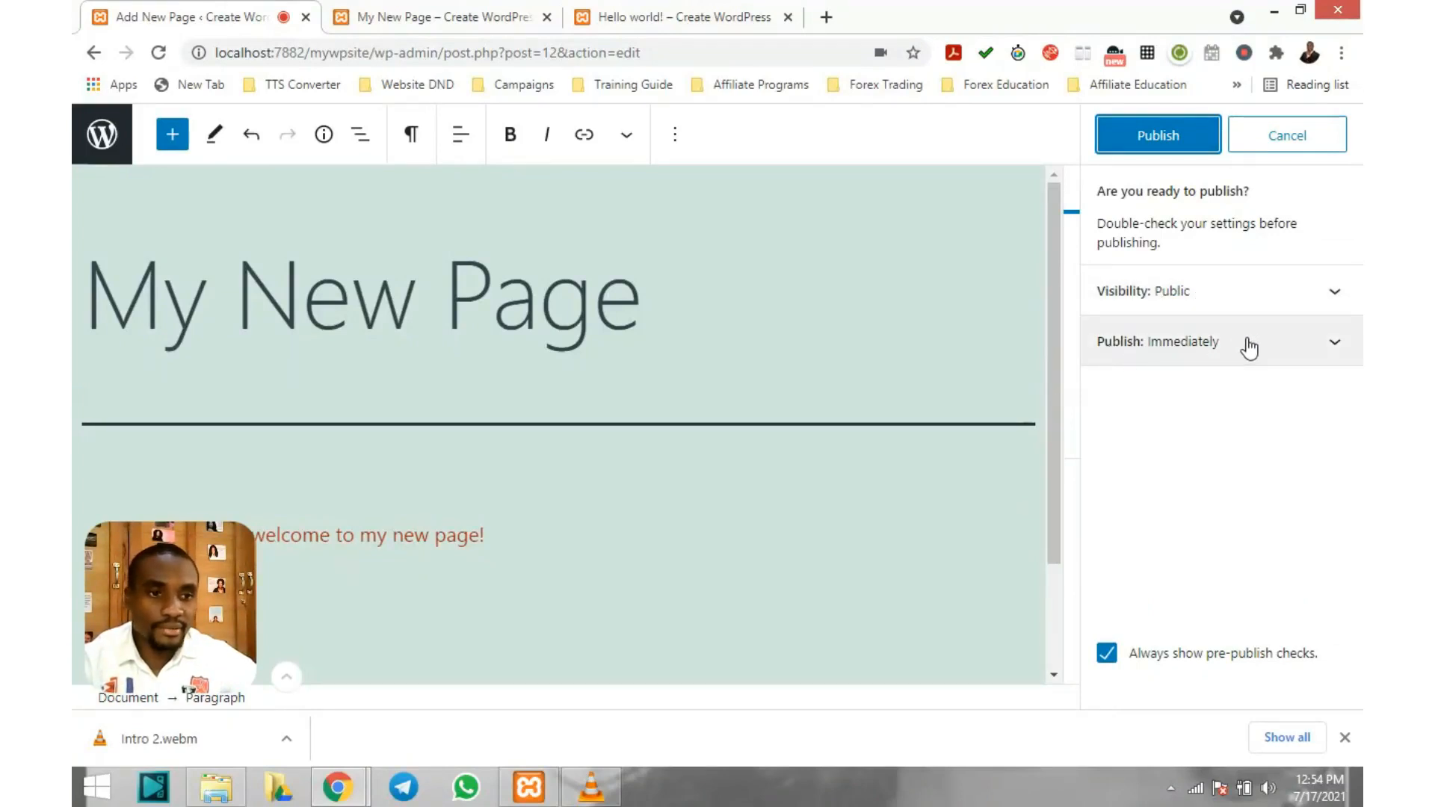
left_click(1155, 133)
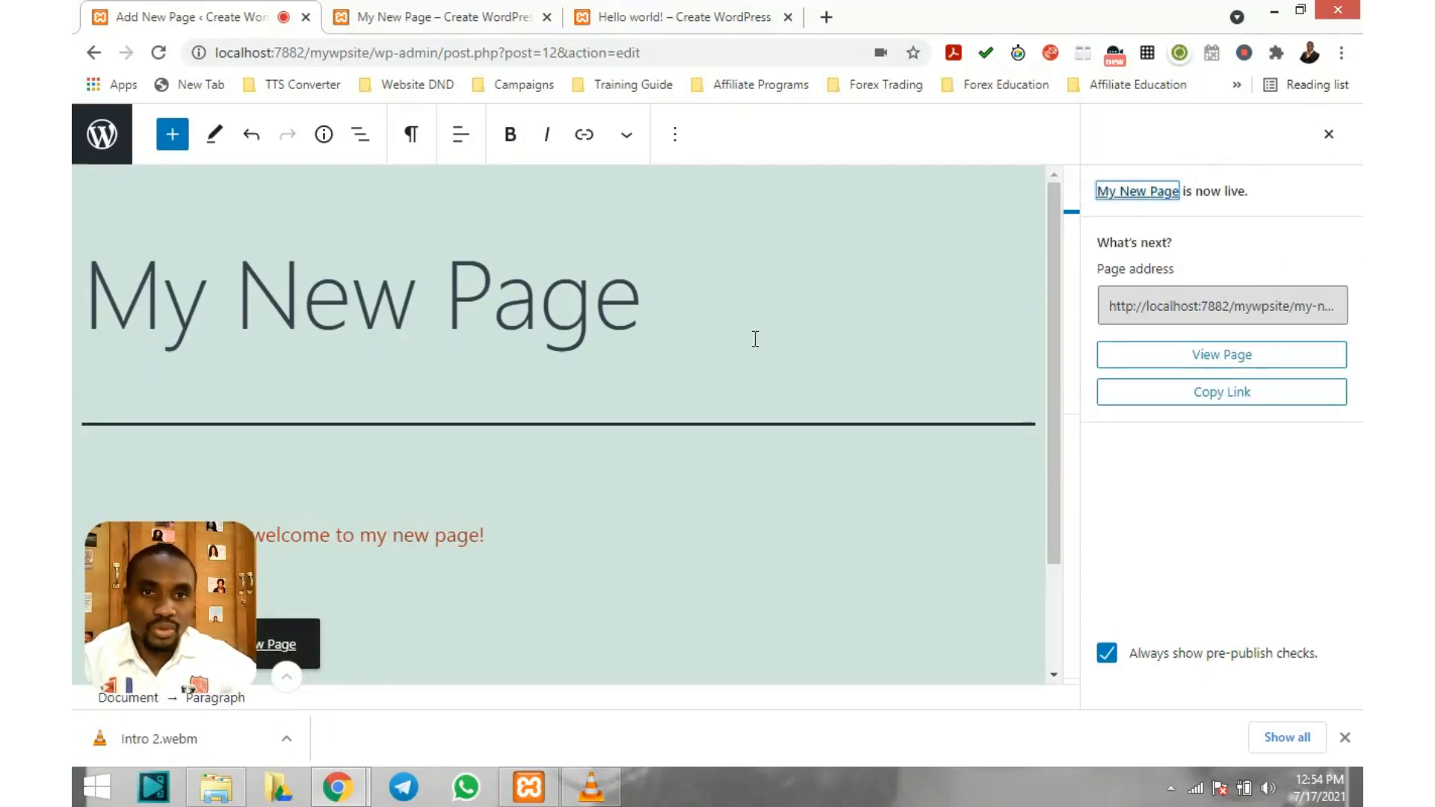
scroll(755, 339, "down", 2)
scroll(755, 339, "up", 1)
scroll(755, 339, "down", 1)
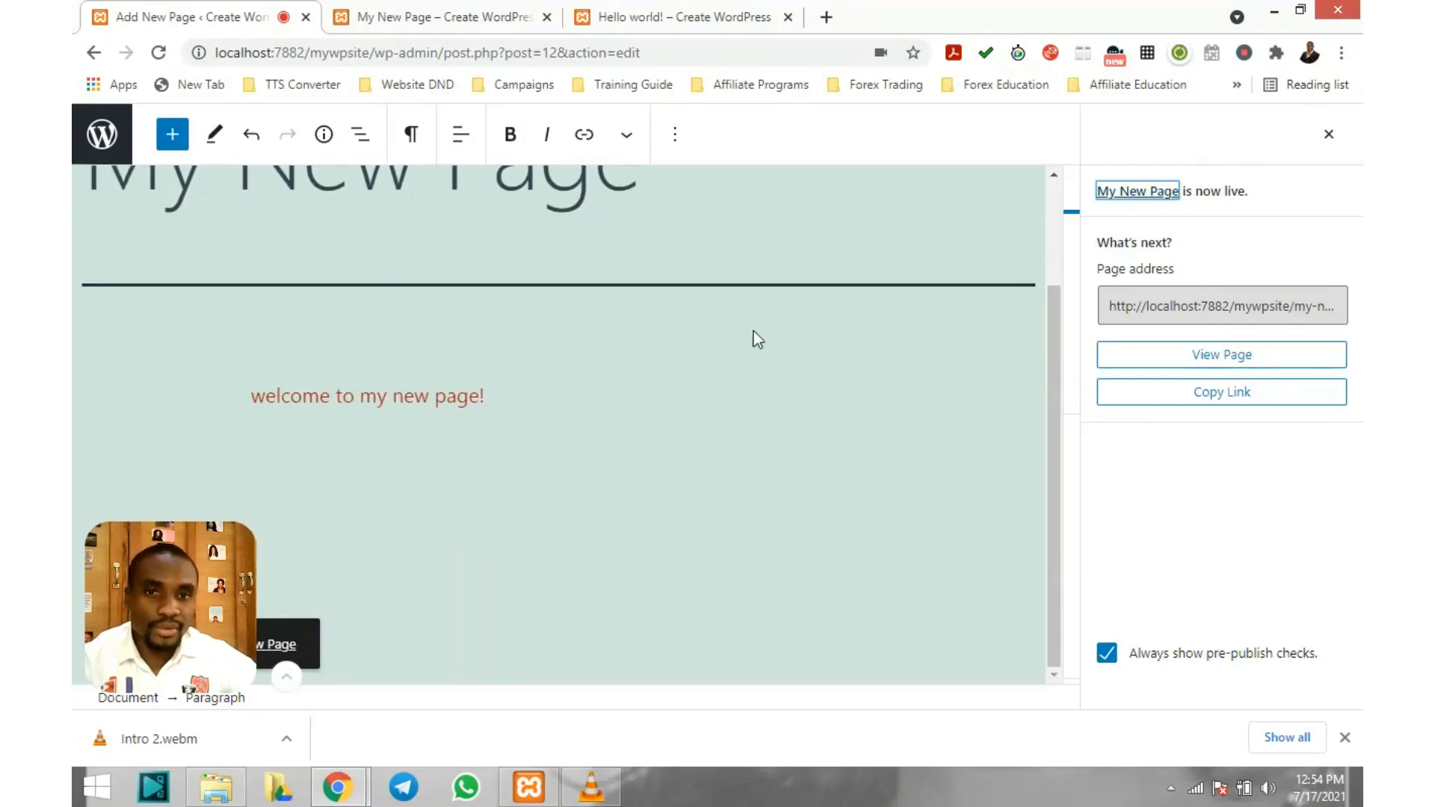
scroll(755, 339, "up", 1)
scroll(755, 339, "down", 1)
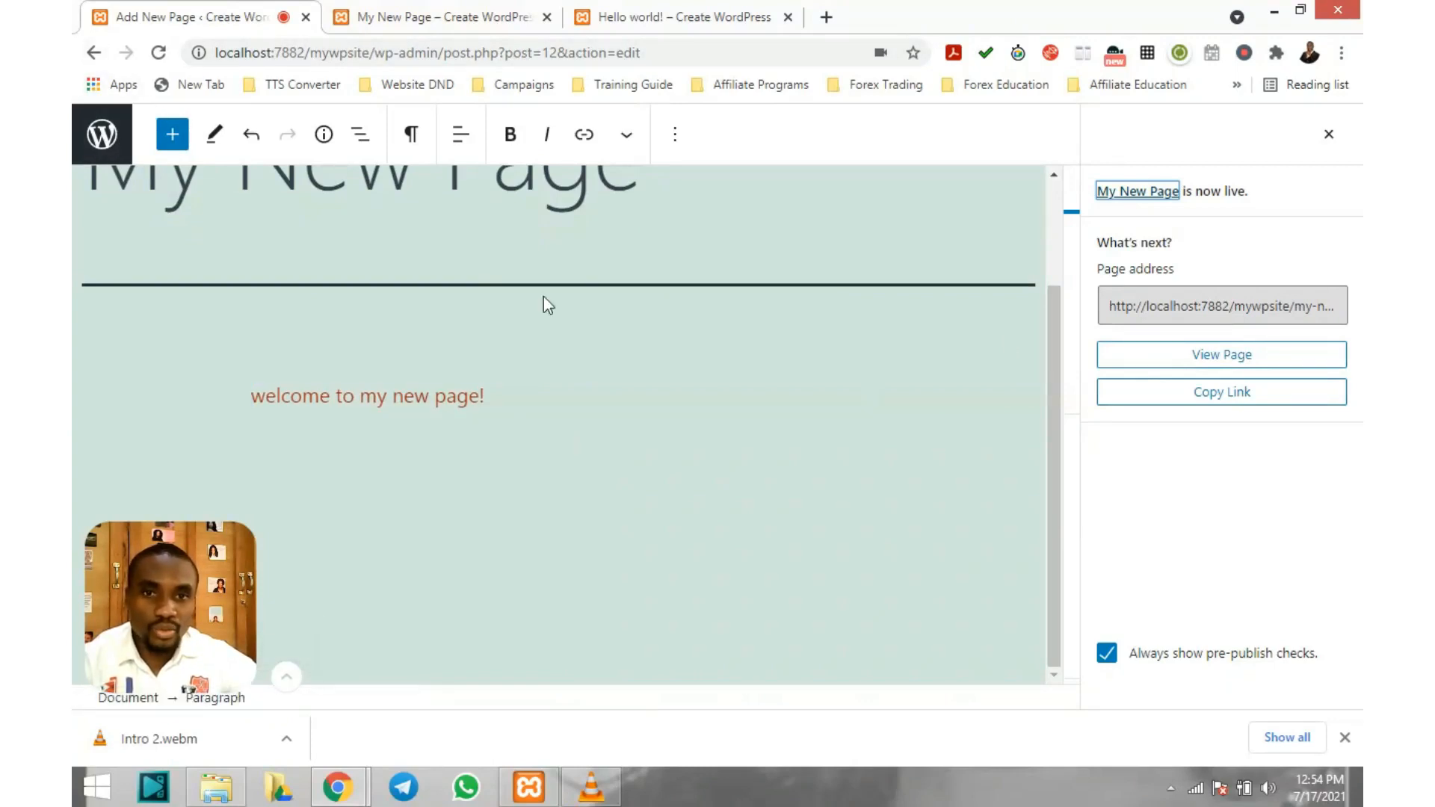
Check 'My New Page' is listed as published under Pages, then open the Posts list
left_click(100, 133)
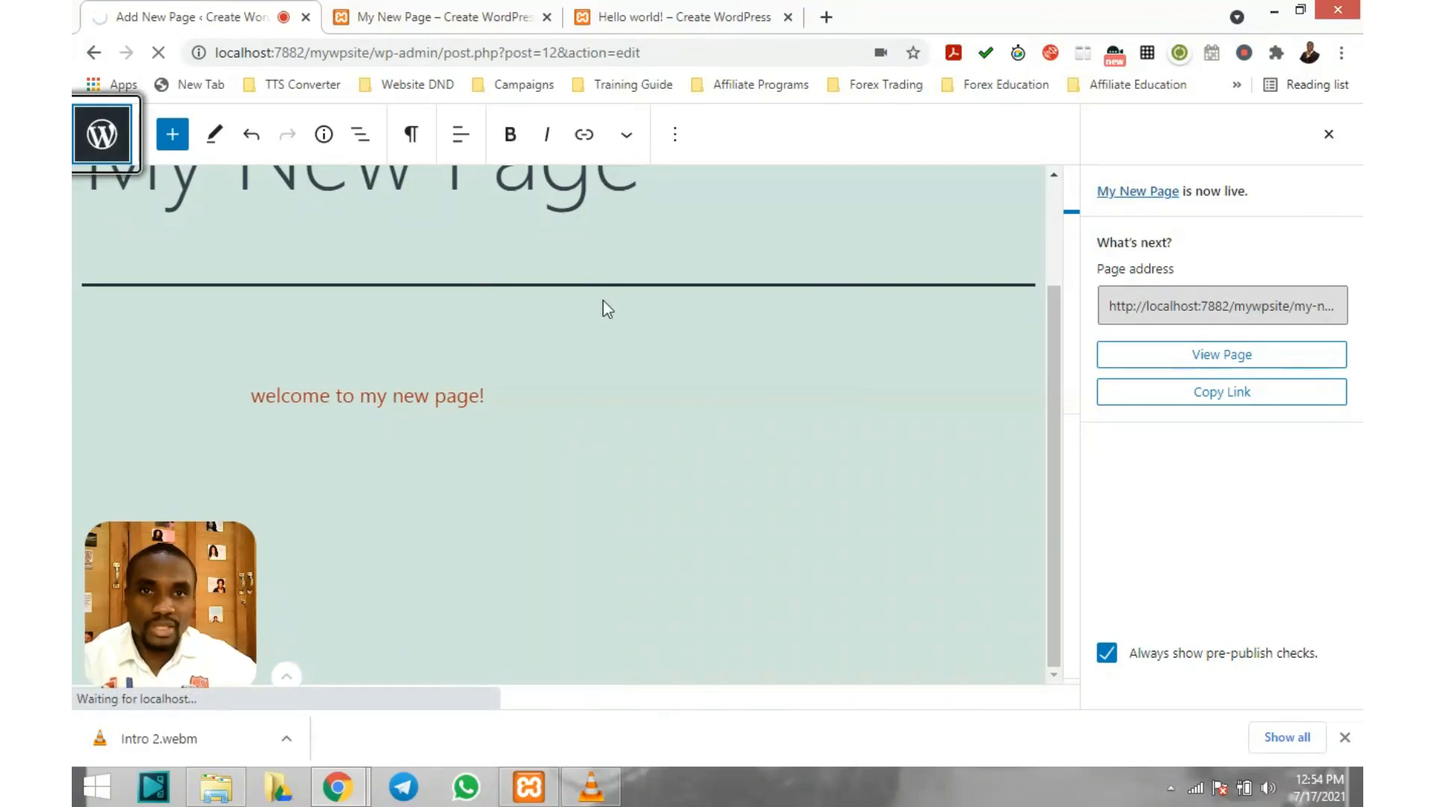
left_click(453, 15)
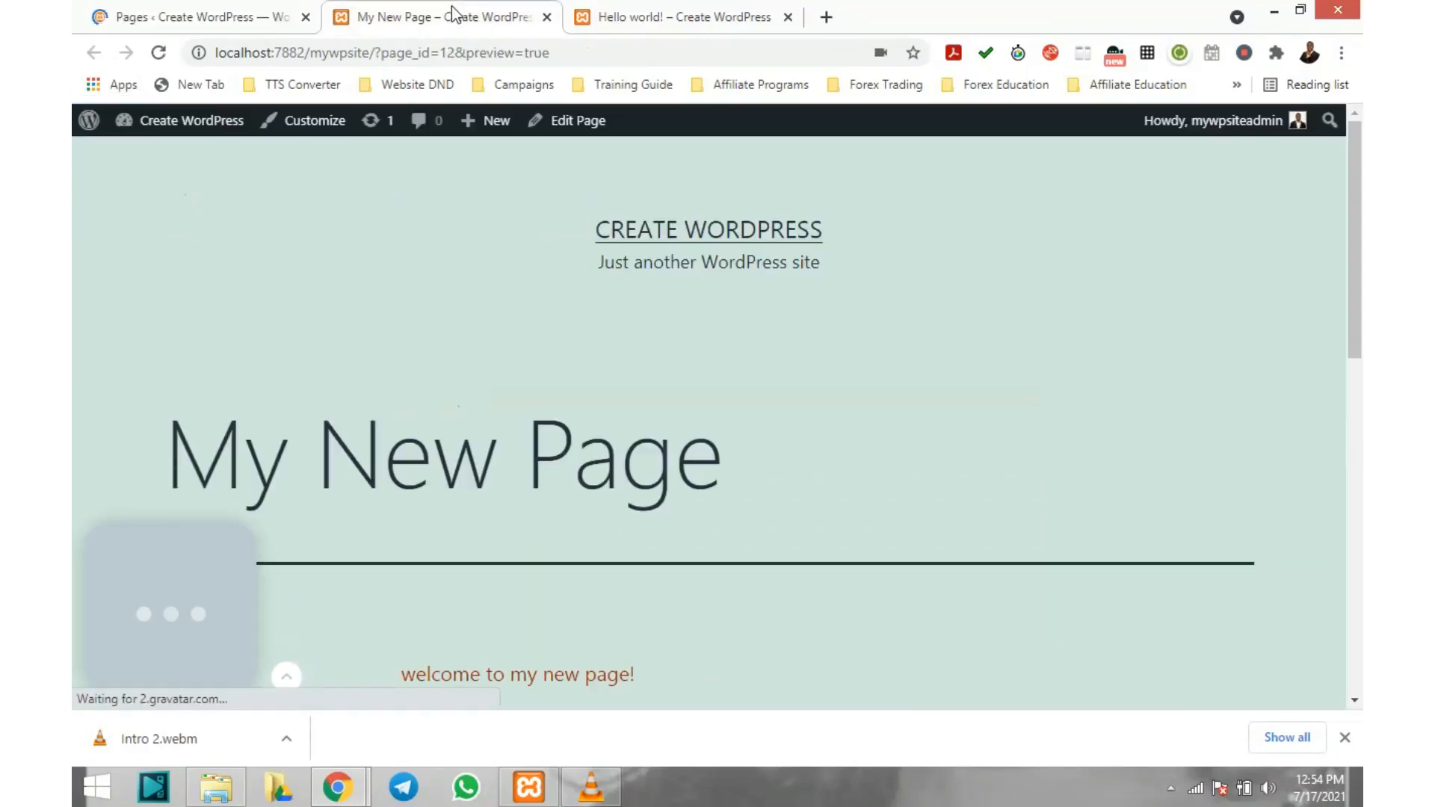
left_click(294, 11)
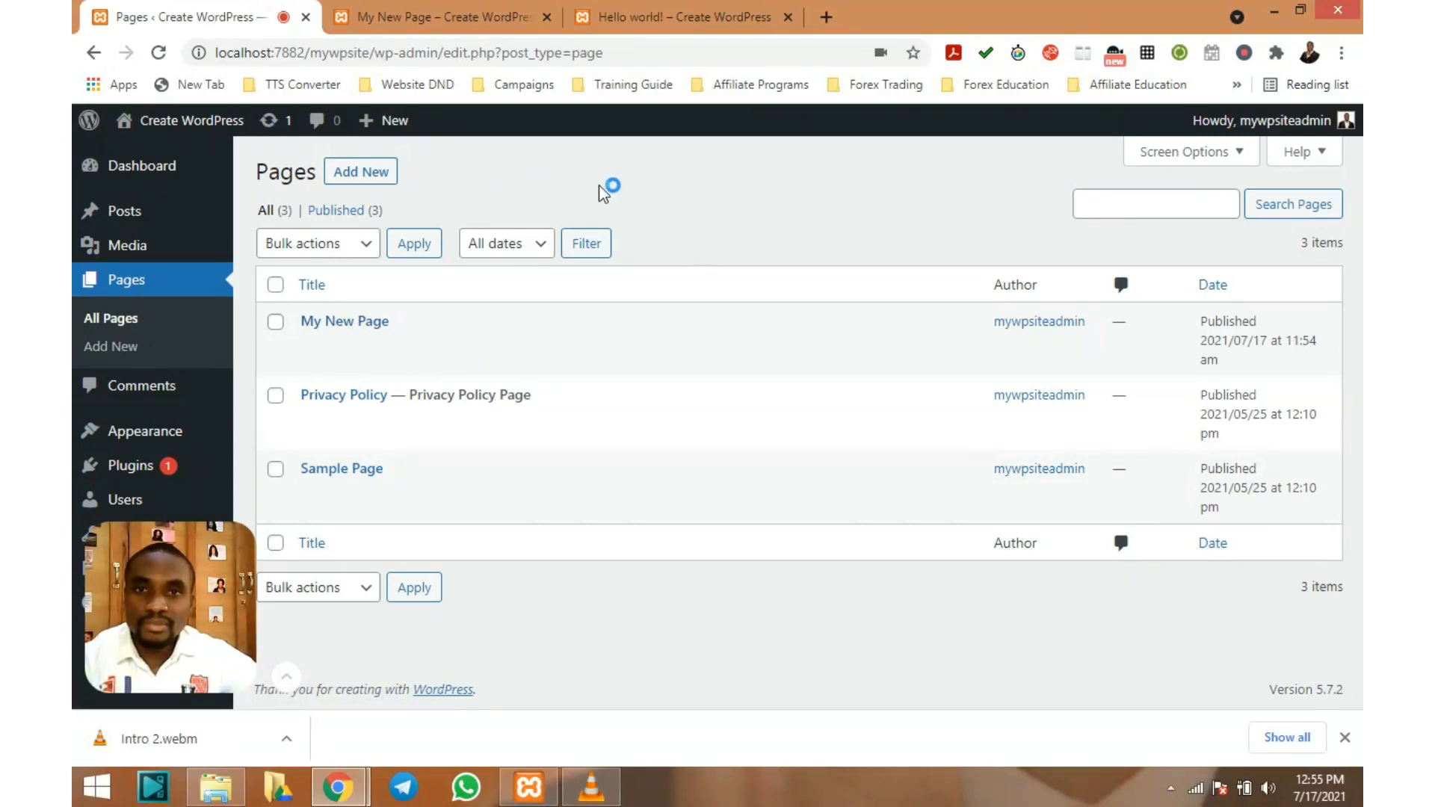
mouse_move(136, 215)
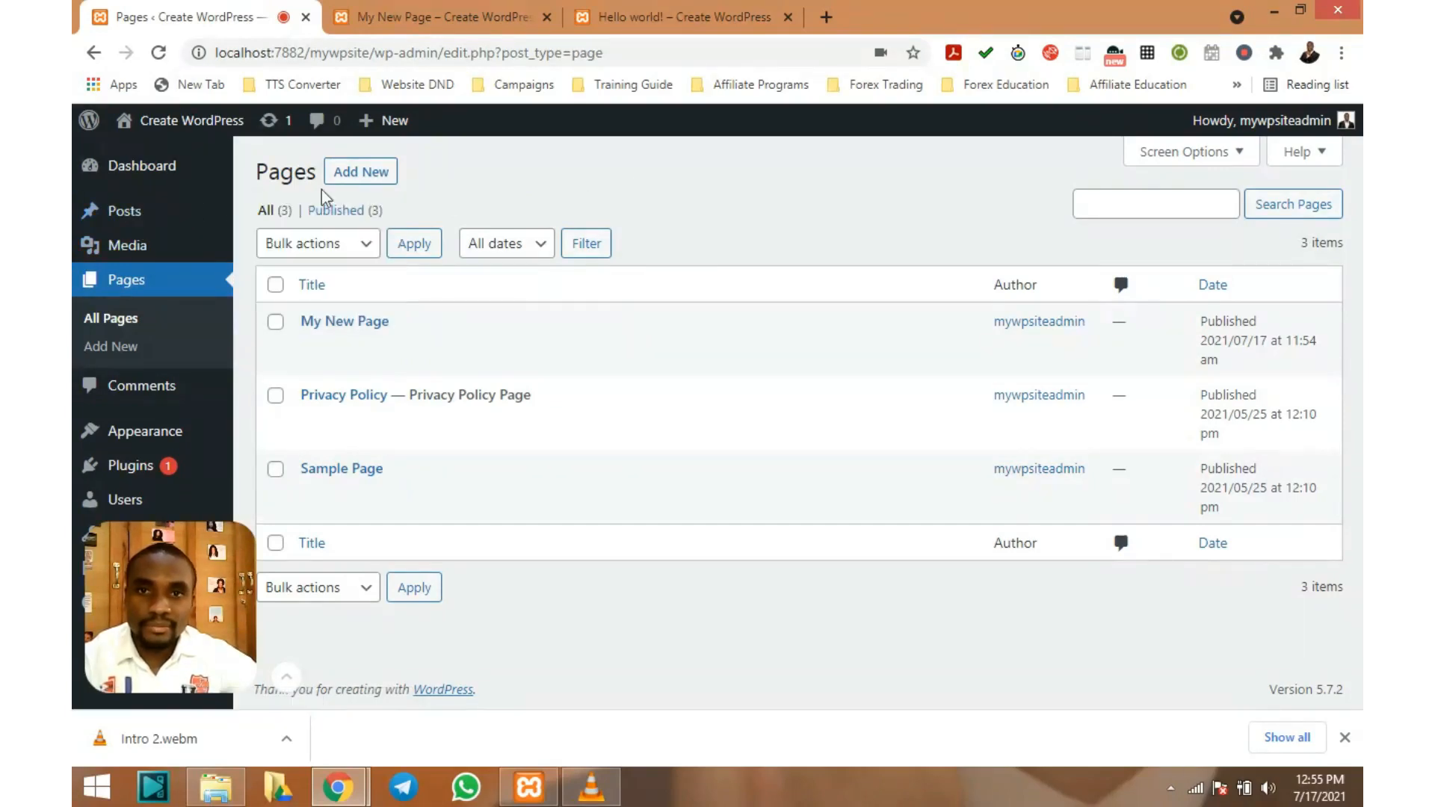
left_click(138, 215)
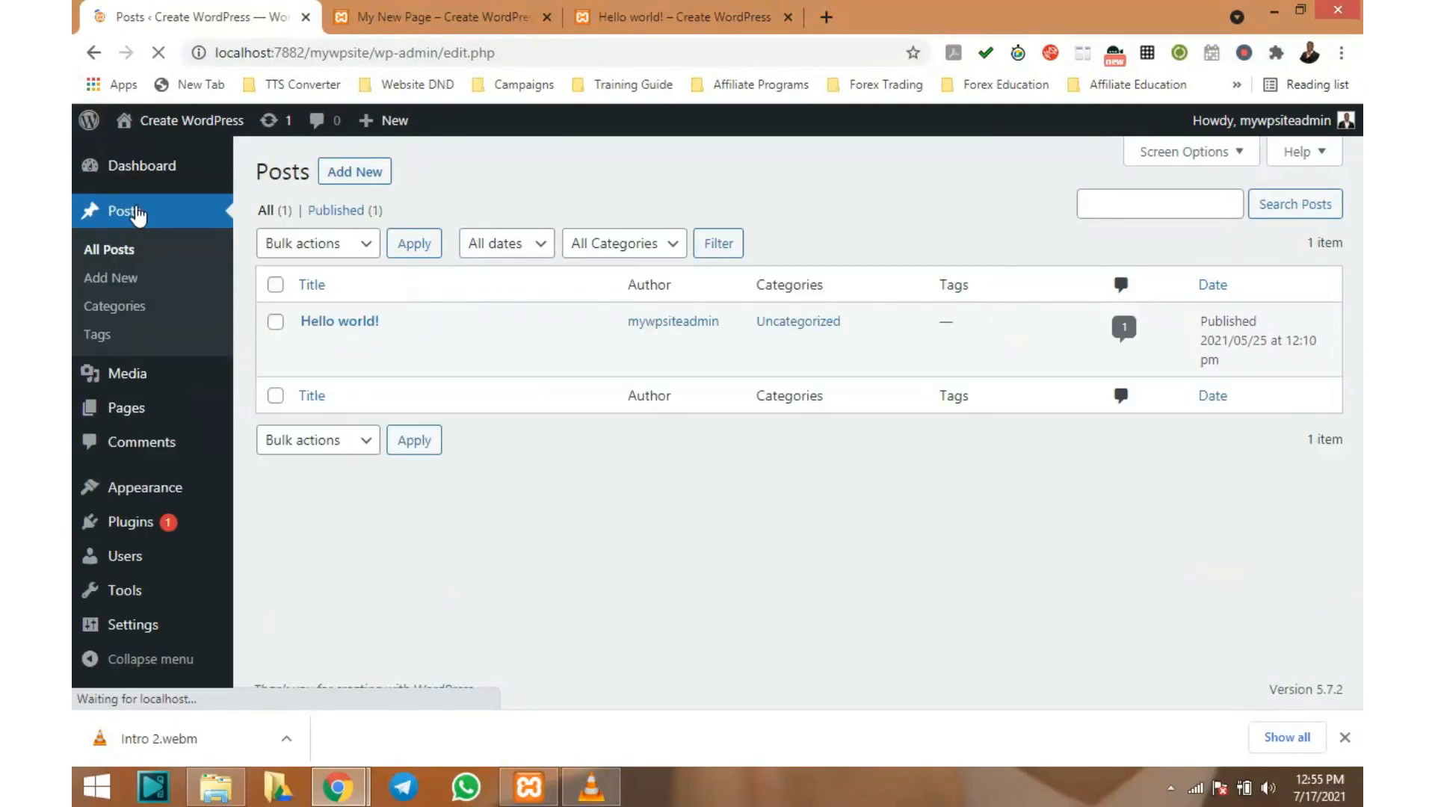